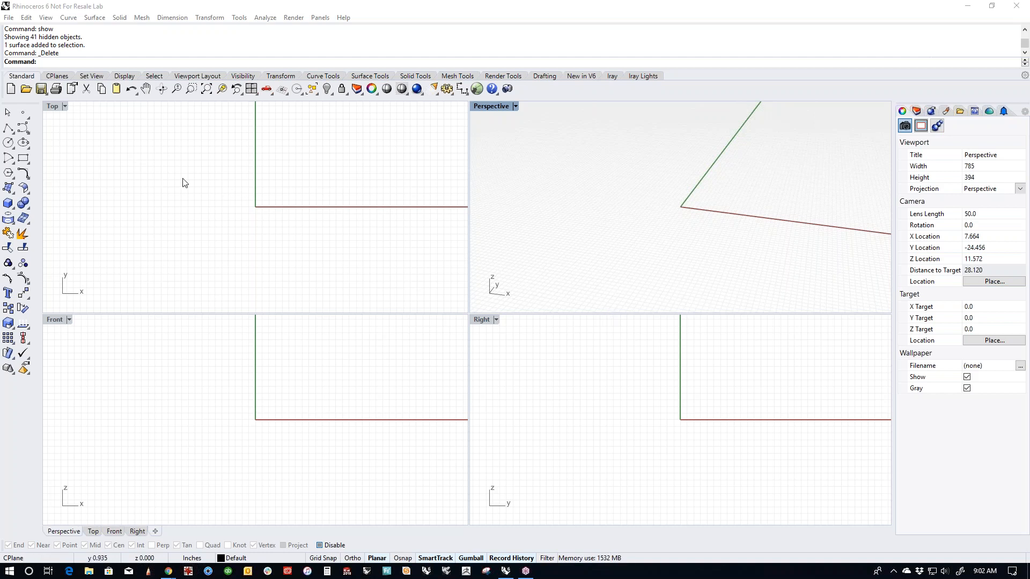
{"action": "right_click_drag", "start_coordinate": [301, 267], "coordinate": [300, 259]}
{"action": "right_click_drag", "start_coordinate": [295, 202], "coordinate": [275, 221]}
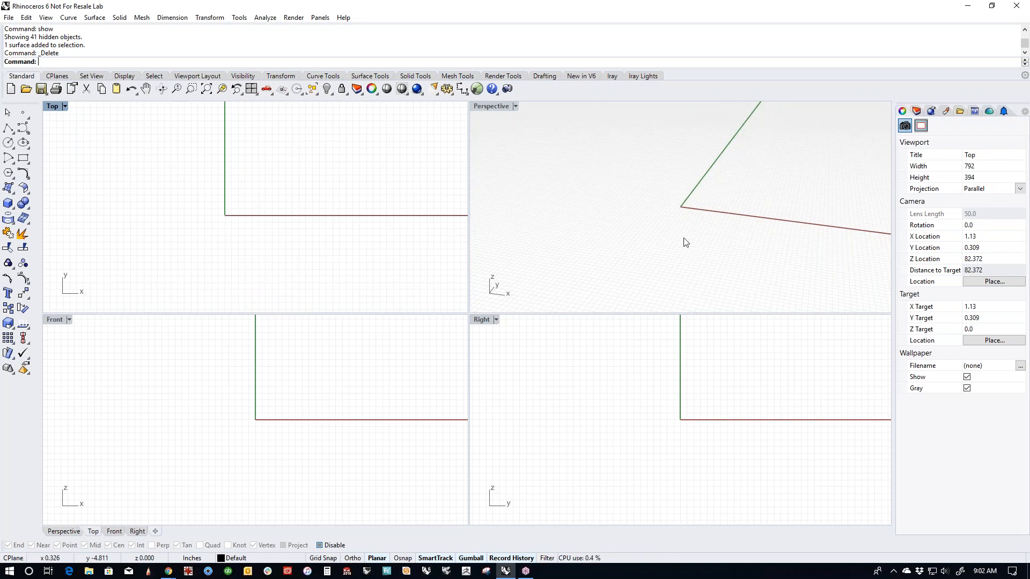
{"action": "right_click_drag", "start_coordinate": [707, 245], "coordinate": [678, 258]}
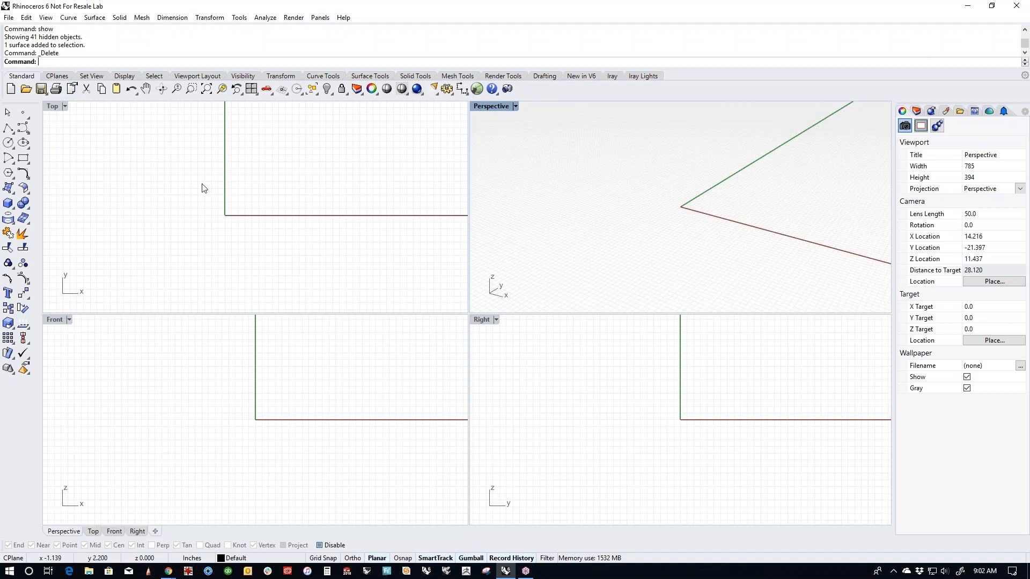
Step: Maximize the Top viewport and place the shifter sketch in it with the Picture command
{"action": "double_click", "coordinate": [52, 107]}
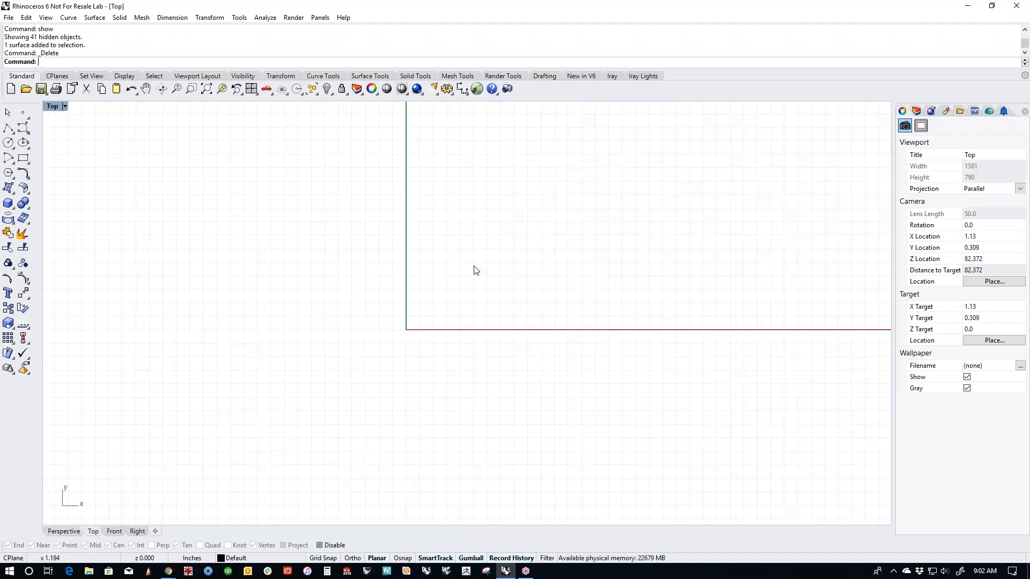
{"action": "scroll", "coordinate": [524, 333], "scroll_direction": "down", "scroll_amount": 3}
{"action": "scroll", "coordinate": [522, 327], "scroll_direction": "down", "scroll_amount": 2}
{"action": "right_click_drag", "start_coordinate": [529, 324], "coordinate": [501, 309]}
{"action": "type", "text": "picture"}
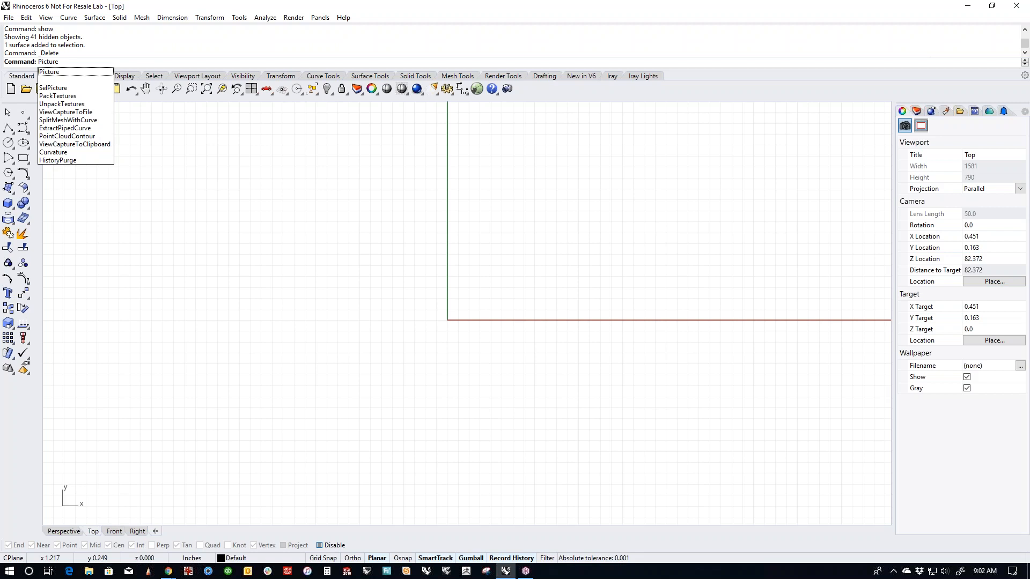
{"action": "key", "text": "Return"}
{"action": "double_click", "coordinate": [422, 110]}
{"action": "left_click", "coordinate": [211, 298]}
{"action": "left_click", "coordinate": [402, 219]}
Step: Move the shifter picture up and to the left, clear of the origin, and deselect it
{"action": "scroll", "coordinate": [429, 276], "scroll_direction": "down", "scroll_amount": 4}
{"action": "right_click_drag", "start_coordinate": [429, 276], "coordinate": [447, 308]}
{"action": "left_click", "coordinate": [393, 290]}
{"action": "left_click_drag", "start_coordinate": [393, 289], "coordinate": [267, 222]}
{"action": "left_click", "coordinate": [365, 271]}
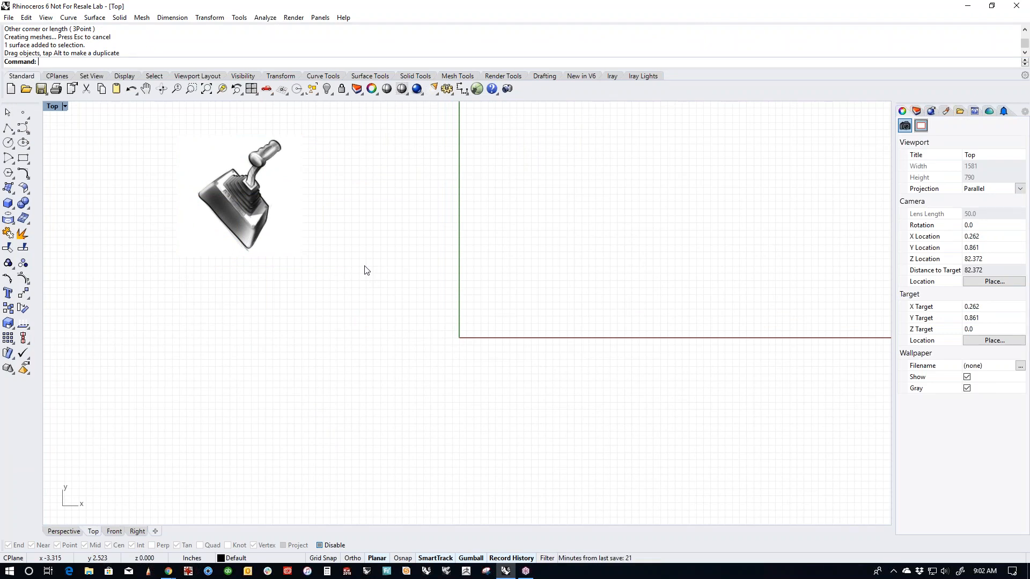
Step: Examine the shifter sketch up close, including its handle, bent lever, bellows boot and base
{"action": "scroll", "coordinate": [267, 140], "scroll_direction": "up", "scroll_amount": 3}
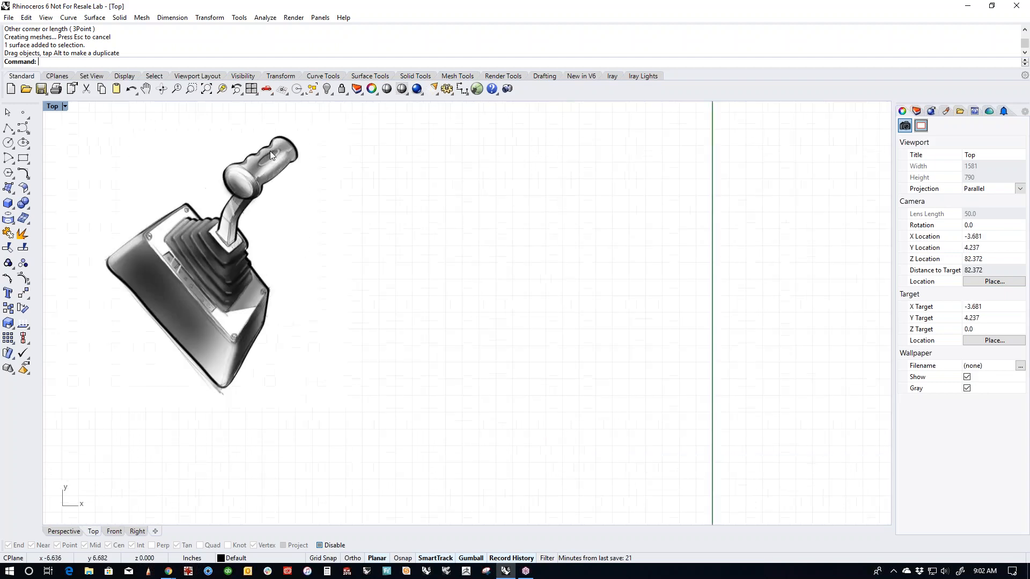
{"action": "right_click_drag", "start_coordinate": [268, 198], "coordinate": [453, 312]}
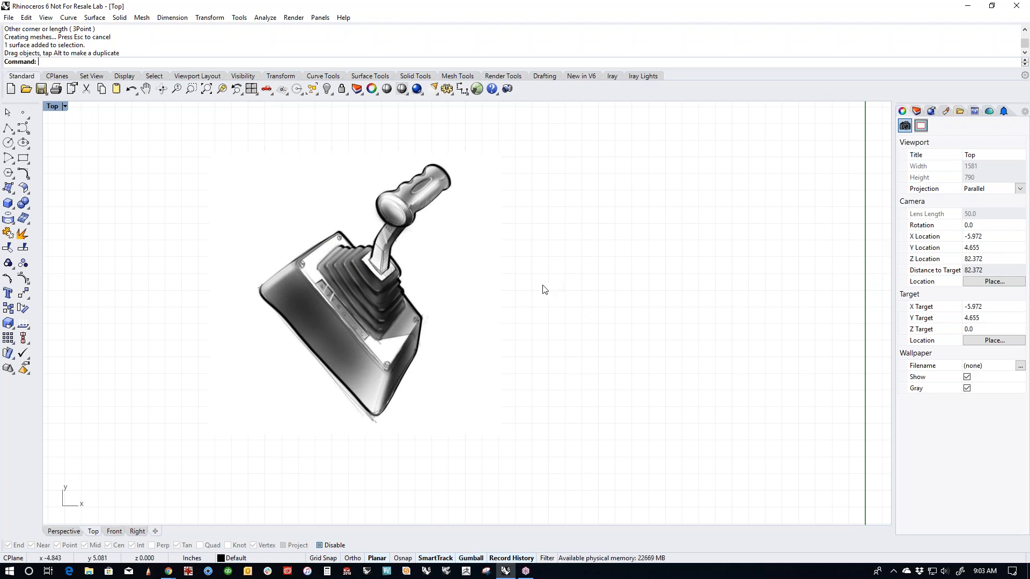
{"action": "scroll", "coordinate": [544, 290], "scroll_direction": "down", "scroll_amount": 1}
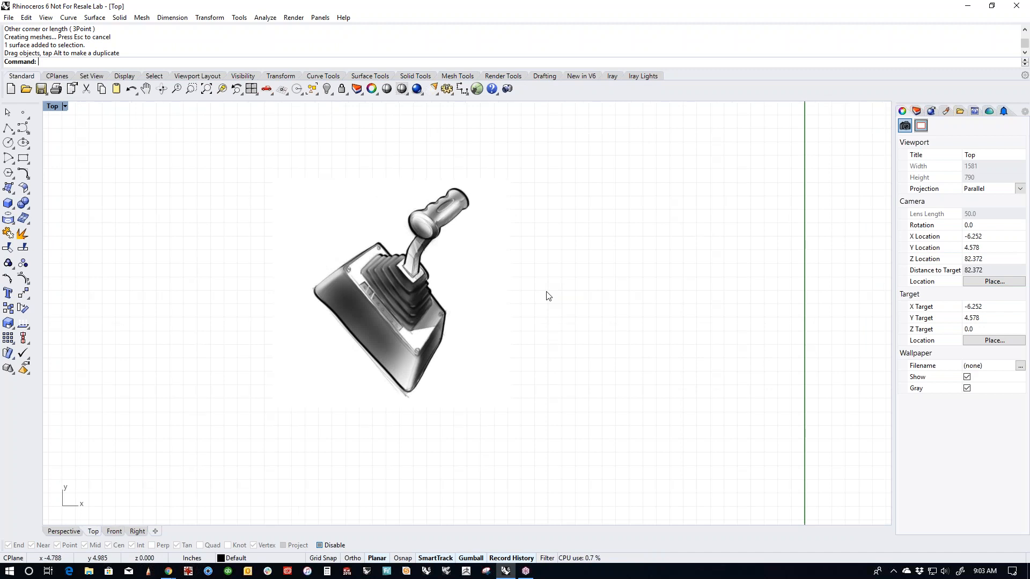
{"action": "right_click_drag", "start_coordinate": [623, 359], "coordinate": [555, 349]}
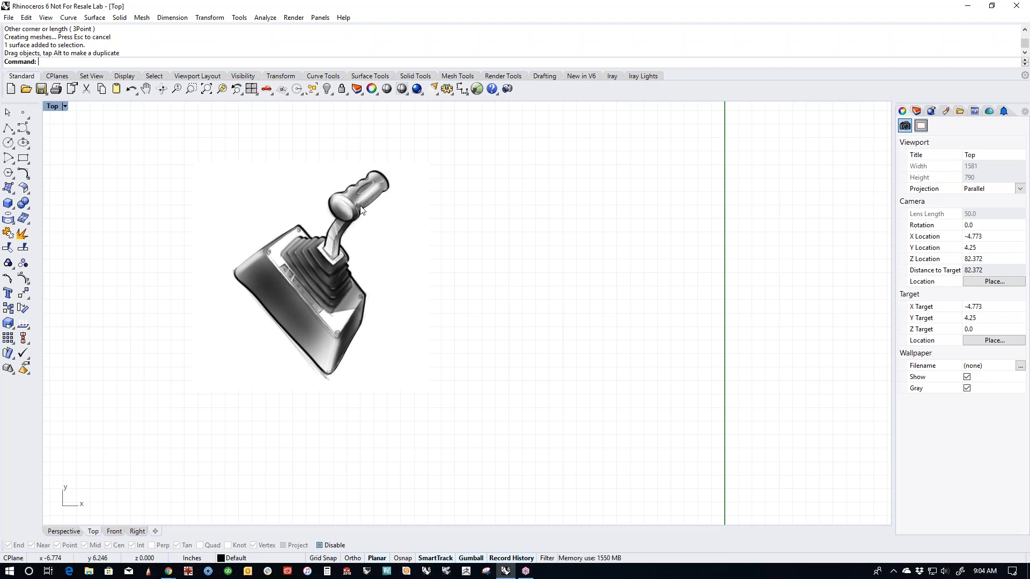
{"action": "scroll", "coordinate": [361, 193], "scroll_direction": "up", "scroll_amount": 5}
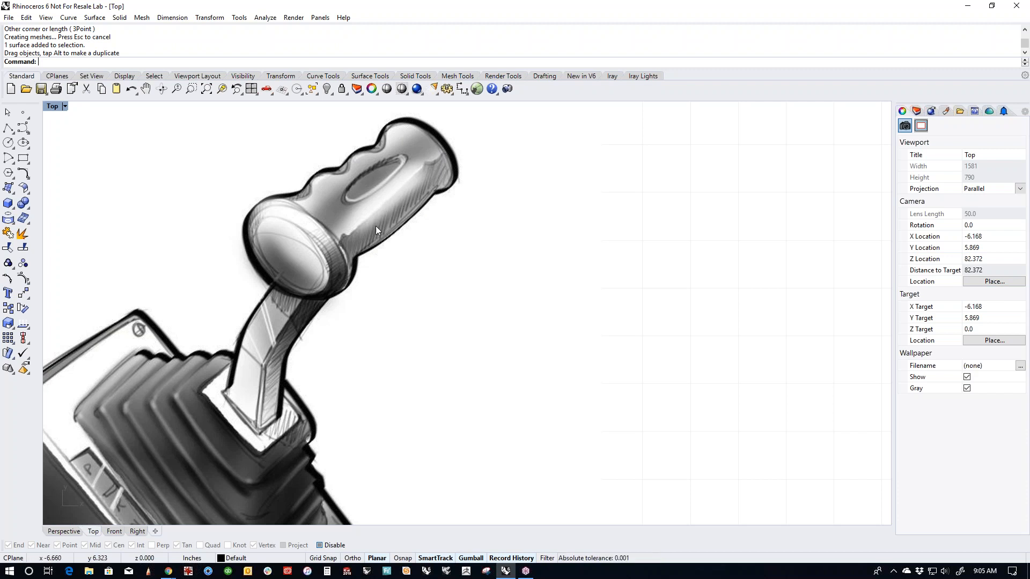
{"action": "scroll", "coordinate": [377, 230], "scroll_direction": "down", "scroll_amount": 4}
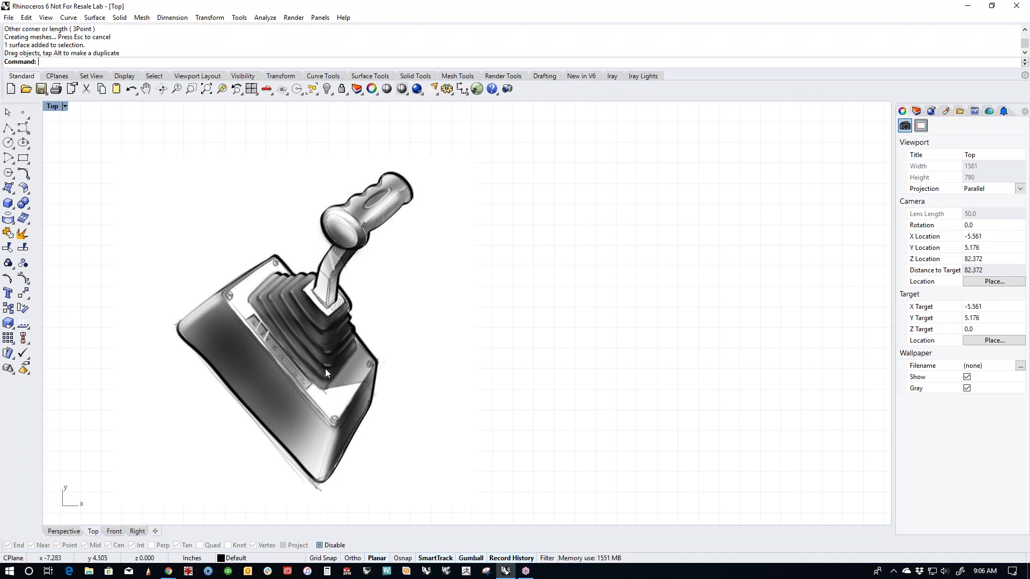
{"action": "scroll", "coordinate": [318, 351], "scroll_direction": "down", "scroll_amount": 5}
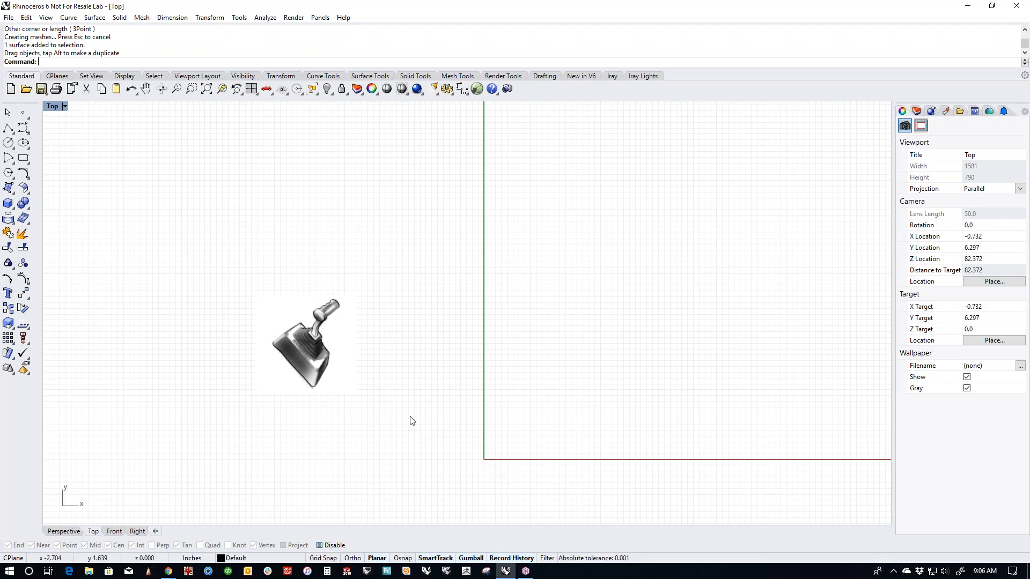
{"action": "scroll", "coordinate": [354, 376], "scroll_direction": "up", "scroll_amount": 2}
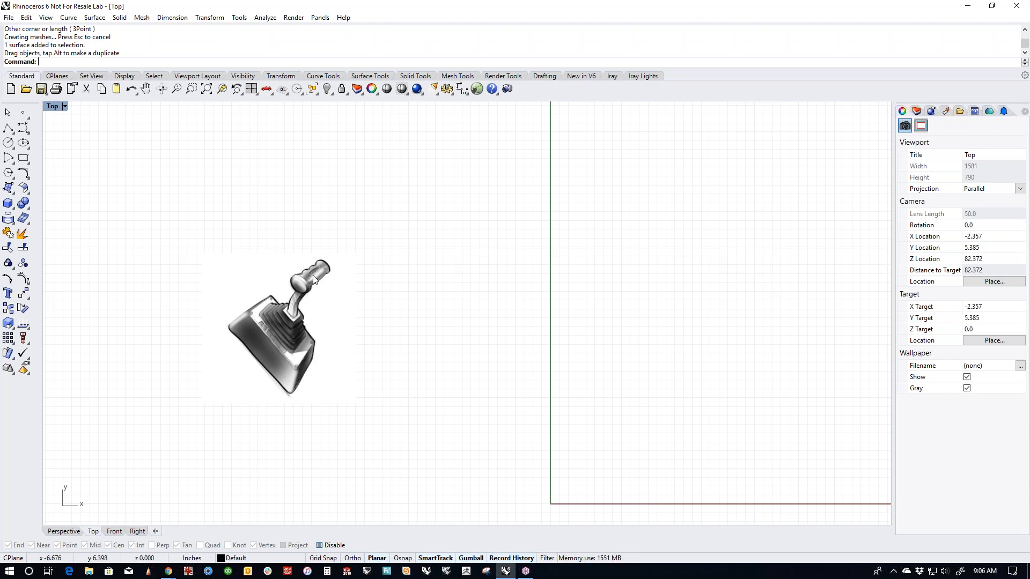
{"action": "right_click_drag", "start_coordinate": [487, 425], "coordinate": [411, 308]}
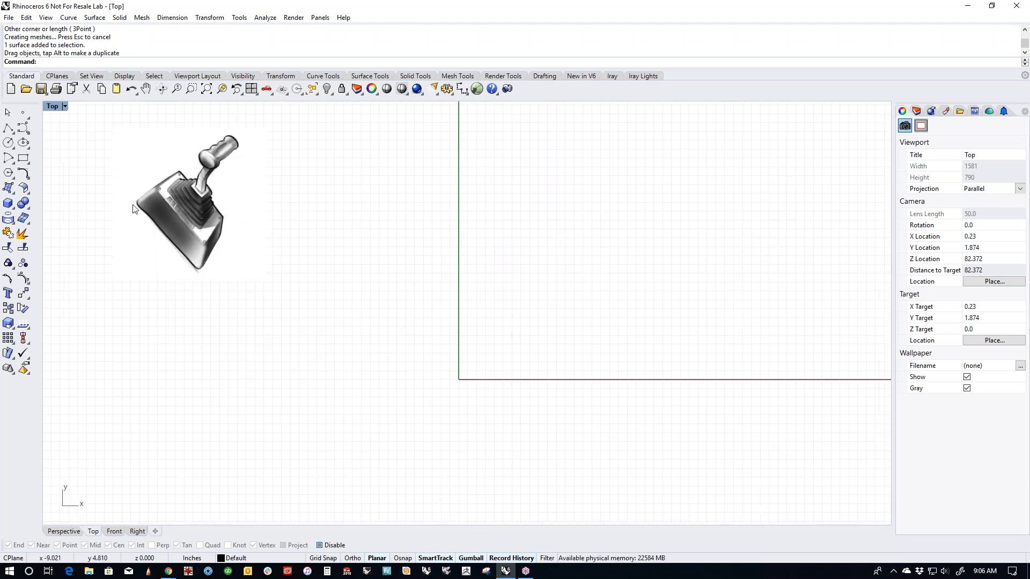
Step: Draw a rectangle centered on the origin with a length of 2 inches and a width of 1 inch
{"action": "left_click", "coordinate": [26, 157]}
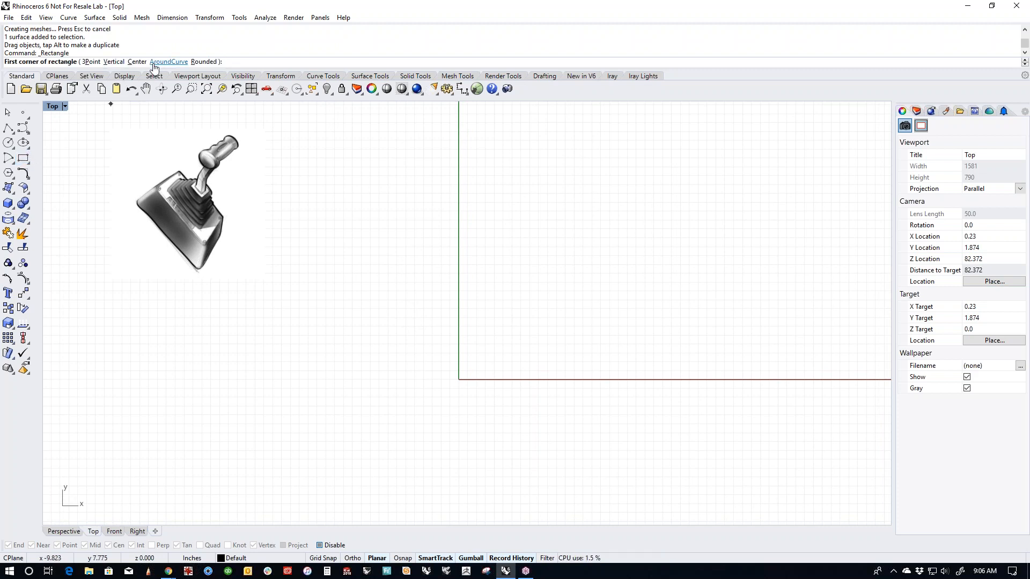
{"action": "left_click", "coordinate": [137, 61]}
{"action": "type", "text": "0"}
{"action": "key", "text": "Return"}
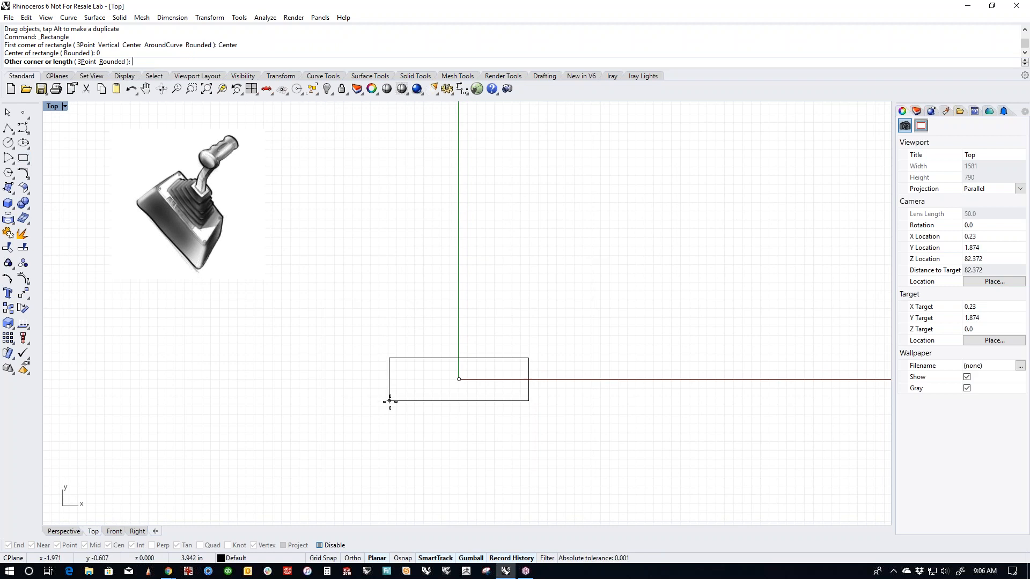
{"action": "scroll", "coordinate": [437, 395], "scroll_direction": "down", "scroll_amount": 3}
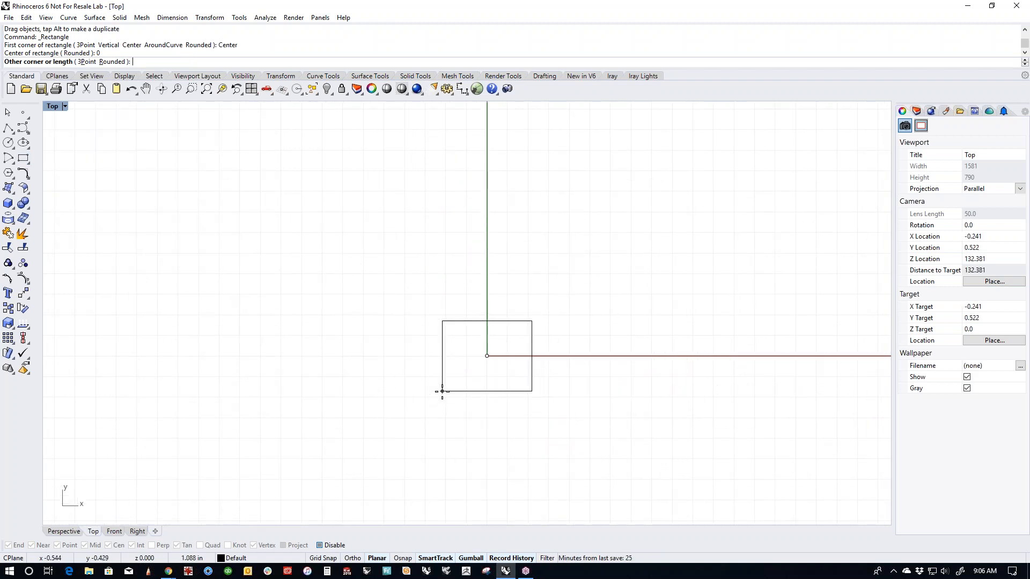
{"action": "type", "text": "4"}
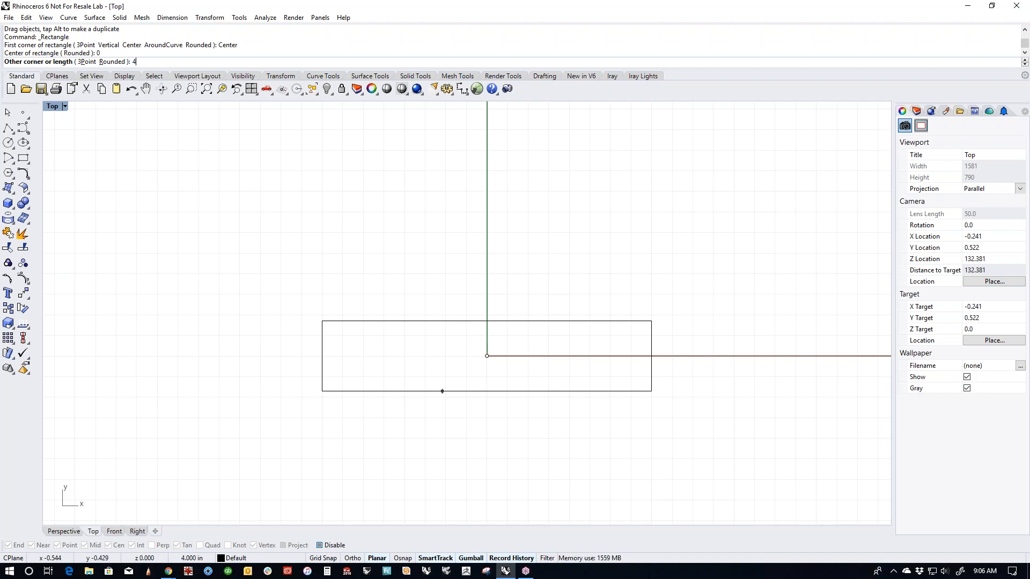
{"action": "key", "text": "BackSpace"}
{"action": "type", "text": "2"}
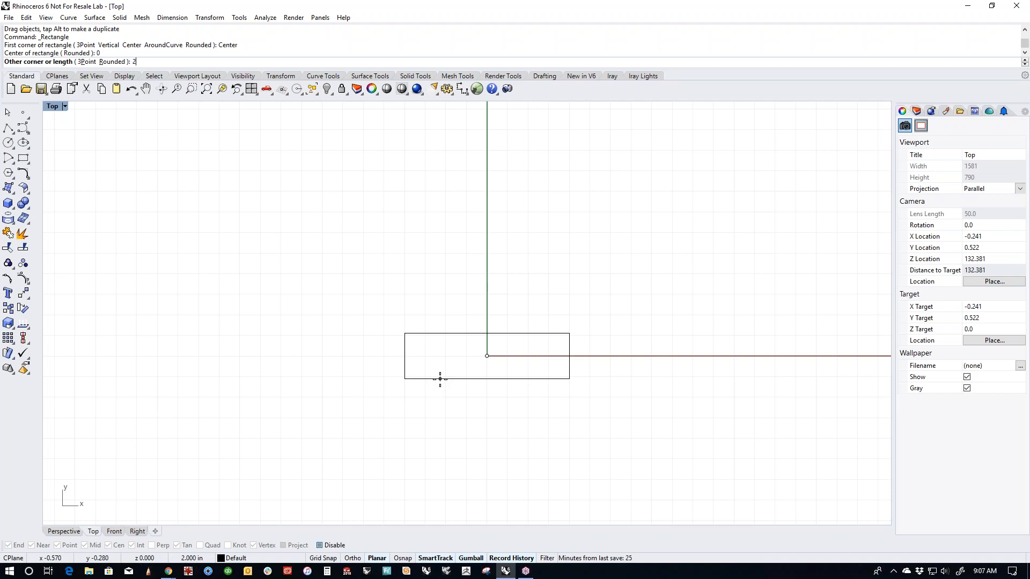
{"action": "type", "text": "1"}
{"action": "scroll", "coordinate": [452, 415], "scroll_direction": "down", "scroll_amount": 3}
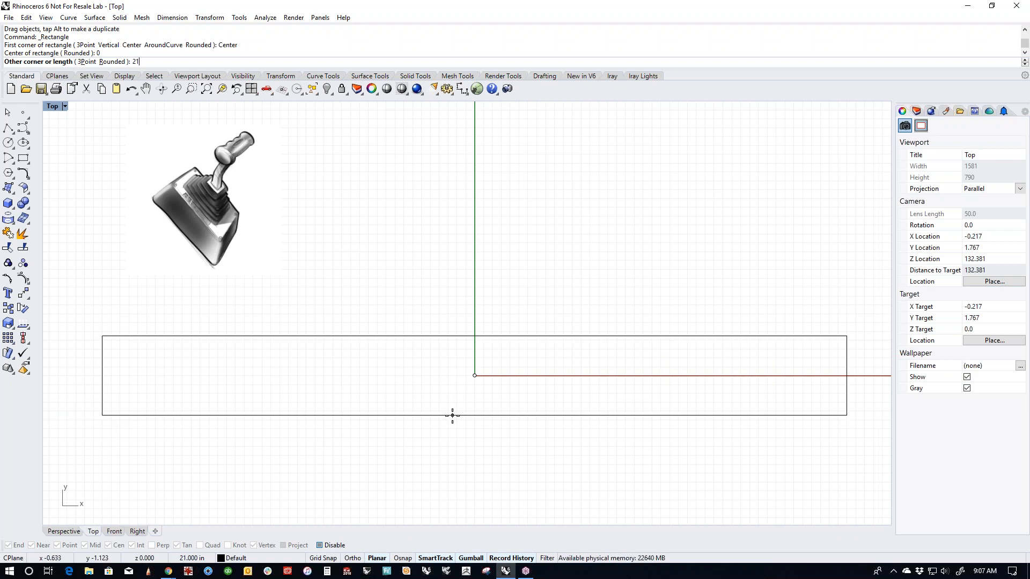
{"action": "key", "text": "BackSpace"}
{"action": "key", "text": "Return"}
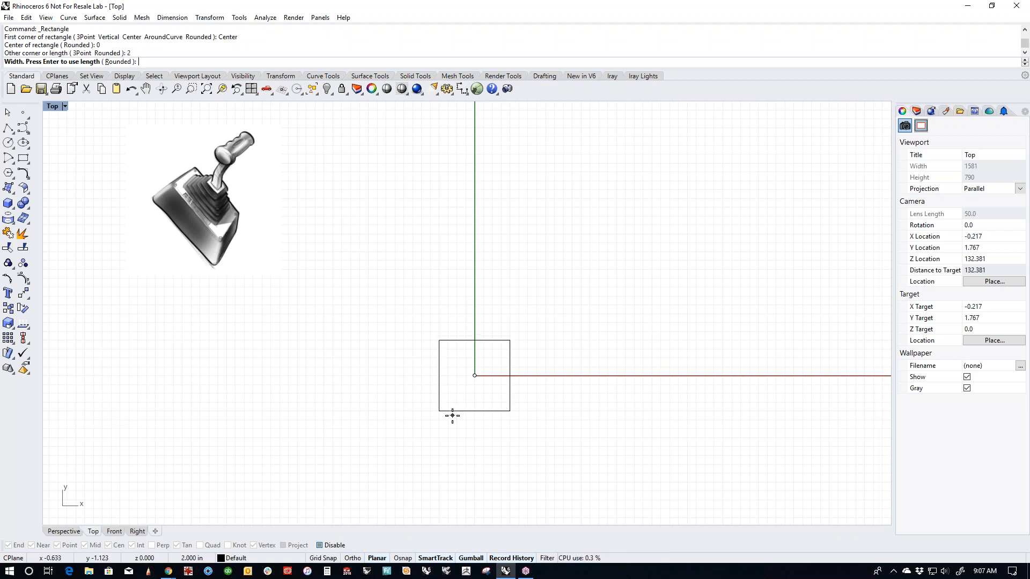
{"action": "type", "text": "2"}
{"action": "key", "text": "BackSpace"}
{"action": "type", "text": "1"}
{"action": "key", "text": "Return"}
Step: Add a linear dimension along the rectangle's top edge, placed just above it
{"action": "scroll", "coordinate": [483, 387], "scroll_direction": "up", "scroll_amount": 3}
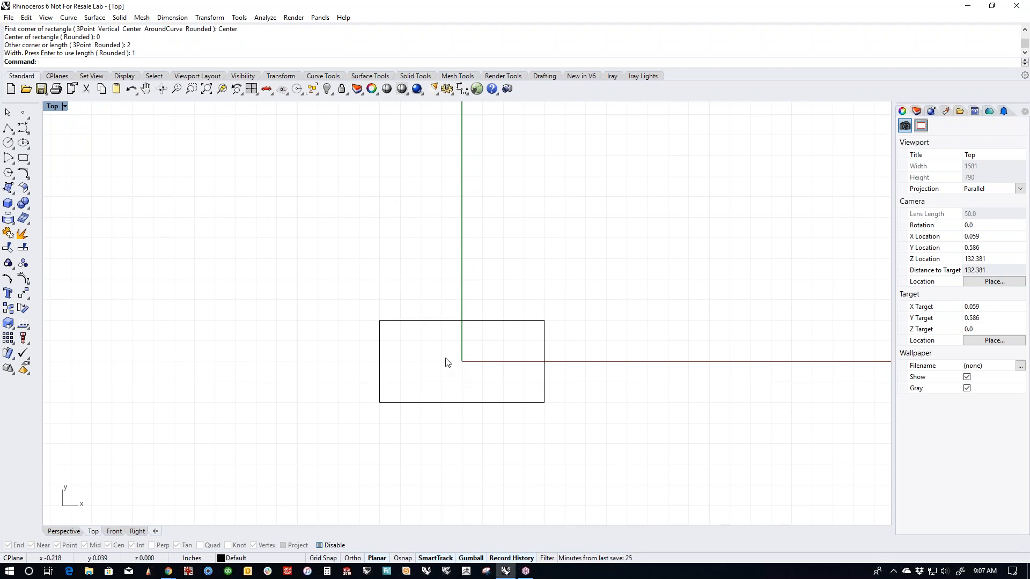
{"action": "left_click", "coordinate": [173, 18]}
{"action": "left_click", "coordinate": [188, 30]}
{"action": "left_click", "coordinate": [380, 321]}
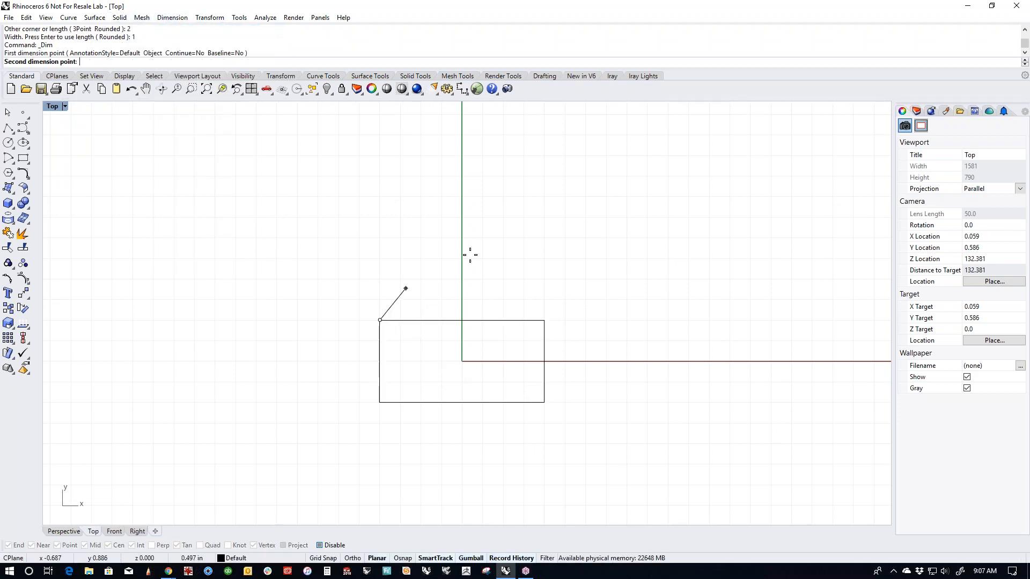
{"action": "left_click", "coordinate": [544, 321]}
{"action": "left_click", "coordinate": [543, 280]}
{"action": "scroll", "coordinate": [555, 351], "scroll_direction": "down", "scroll_amount": 2}
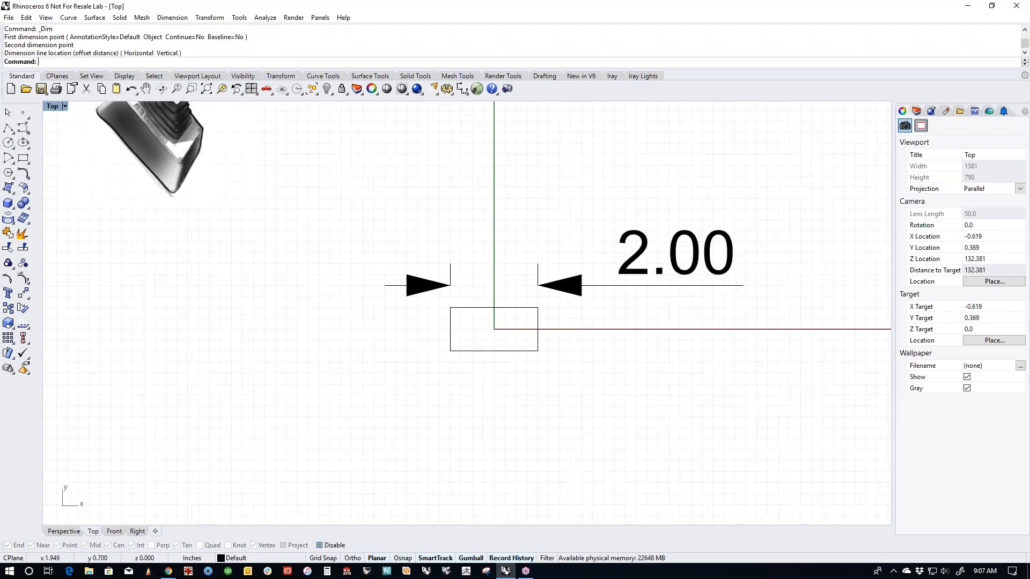
Step: Scale the rectangle uniformly about its center by a factor of 2
{"action": "left_click", "coordinate": [512, 380]}
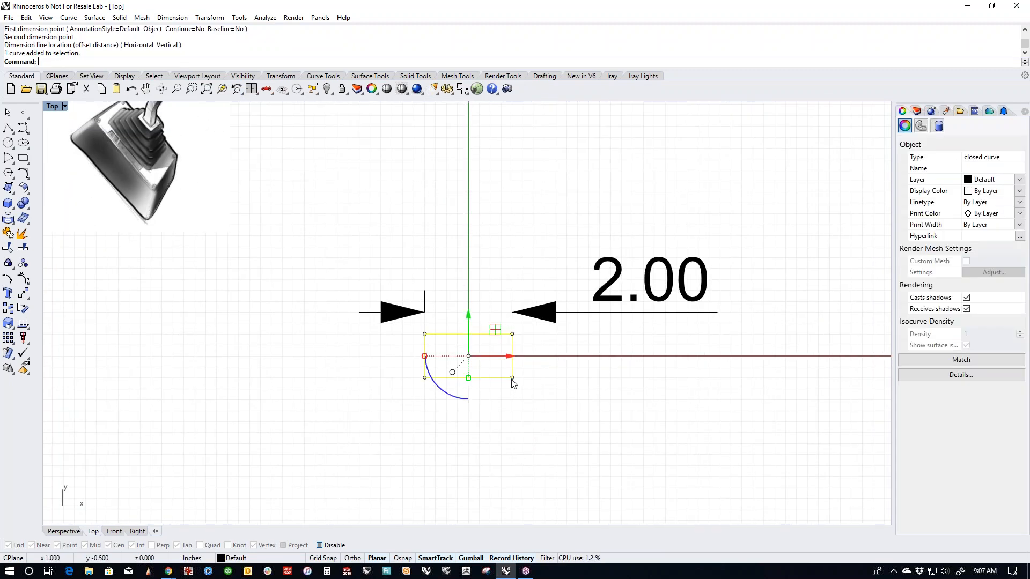
{"action": "left_click", "coordinate": [424, 356]}
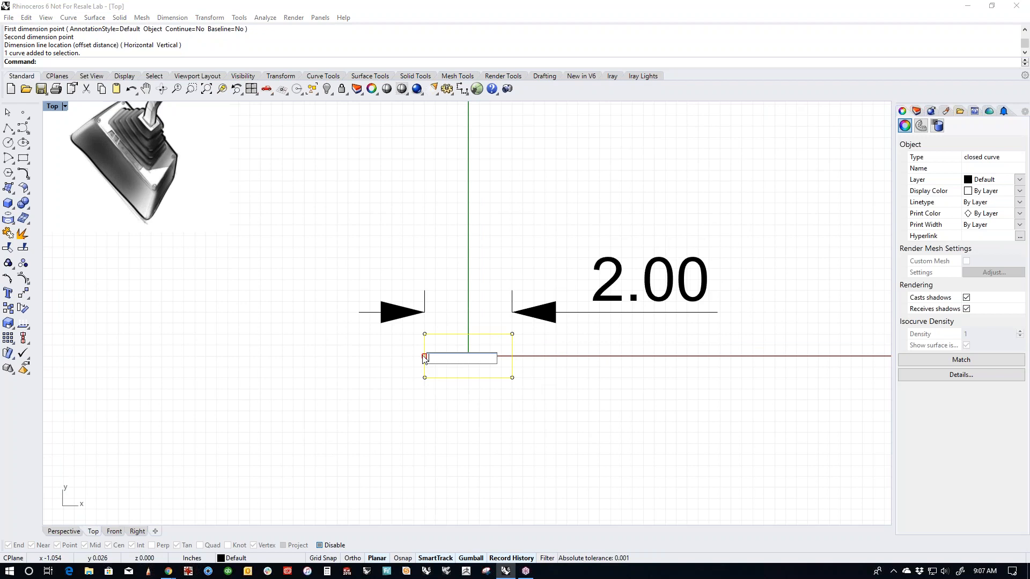
{"action": "type", "text": "2"}
{"action": "key", "text": "Return"}
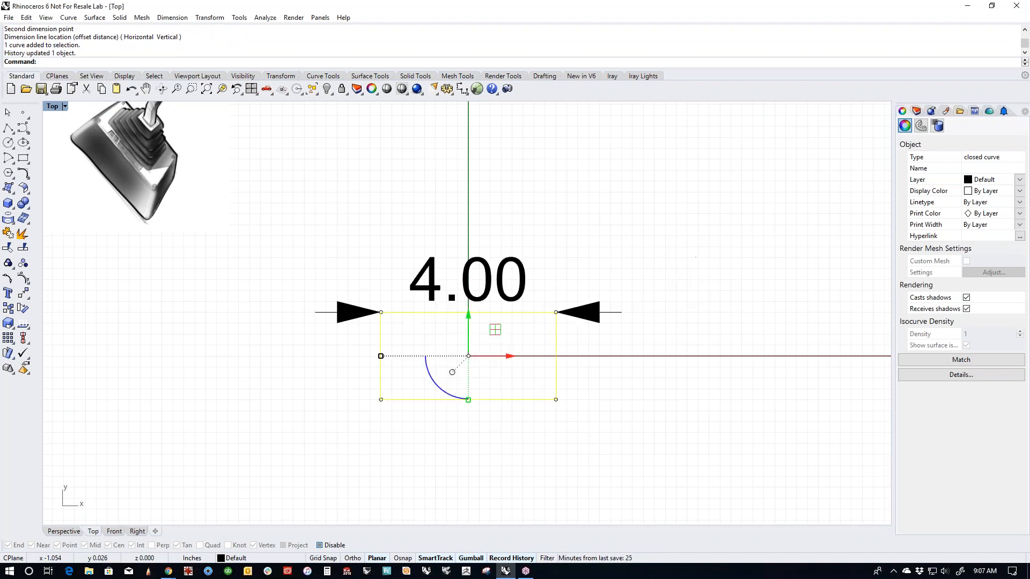
{"action": "left_click", "coordinate": [621, 396]}
Step: Add a vertical linear dimension to the rectangle's right edge, placed beside it
{"action": "left_click", "coordinate": [592, 313]}
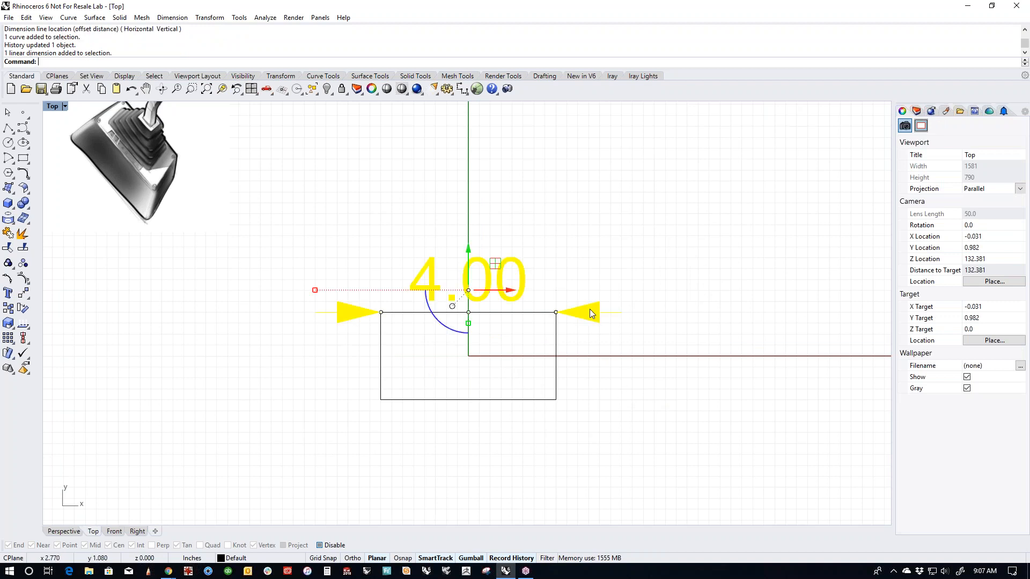
{"action": "left_click", "coordinate": [724, 404]}
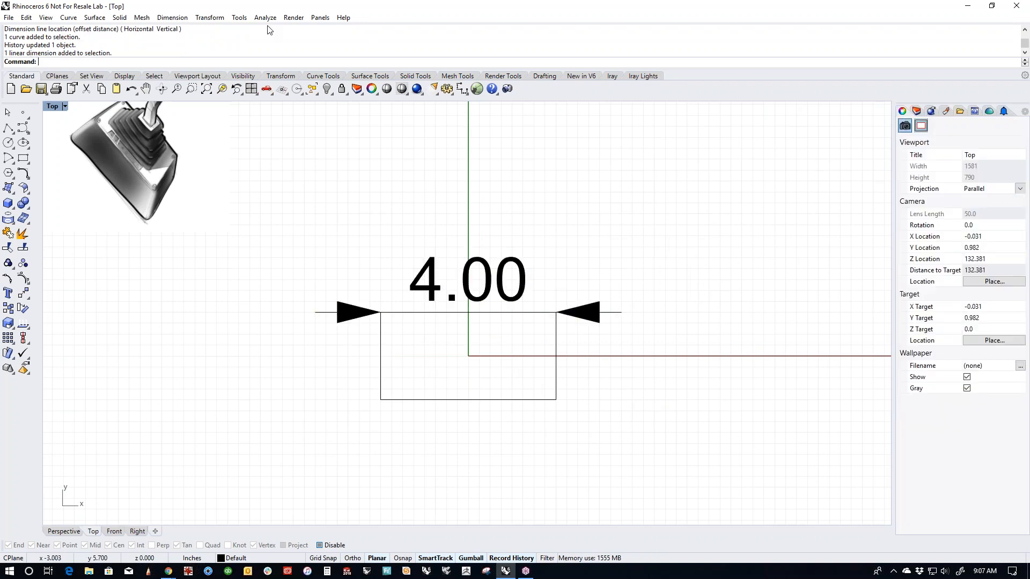
{"action": "left_click", "coordinate": [173, 17]}
{"action": "left_click", "coordinate": [182, 30]}
{"action": "left_click", "coordinate": [556, 312]}
{"action": "left_click", "coordinate": [557, 400]}
{"action": "left_click", "coordinate": [622, 405]}
{"action": "scroll", "coordinate": [616, 349], "scroll_direction": "down", "scroll_amount": 3}
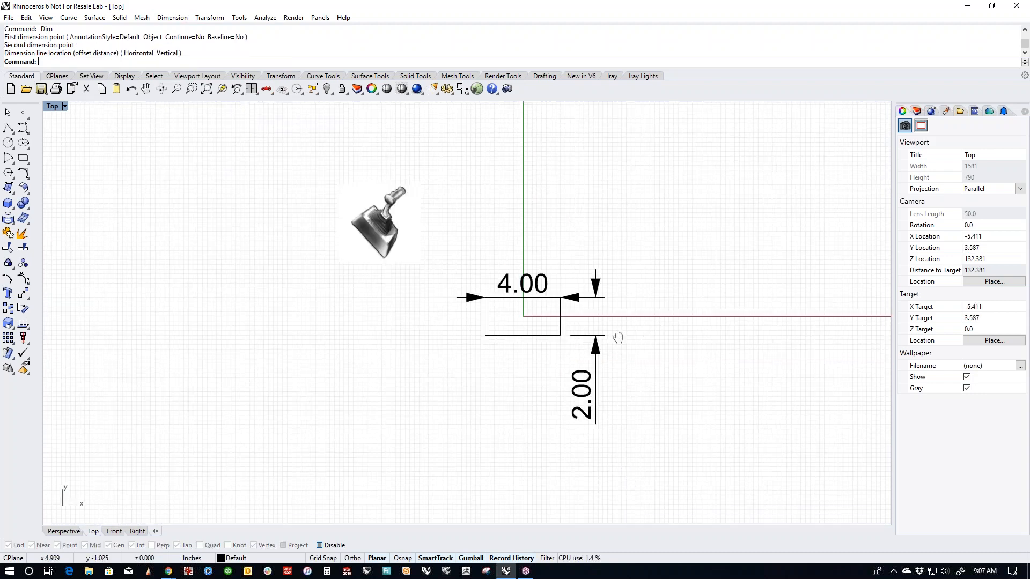
Step: Delete both the vertical and the horizontal dimension from the rectangle
{"action": "scroll", "coordinate": [590, 360], "scroll_direction": "up", "scroll_amount": 3}
{"action": "left_click", "coordinate": [594, 304]}
{"action": "left_click", "coordinate": [655, 195]}
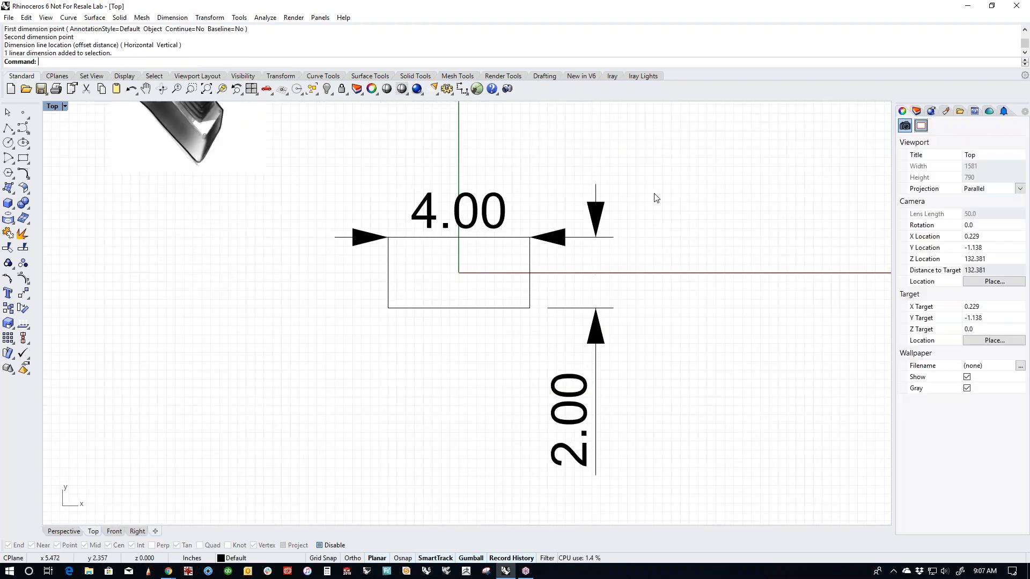
{"action": "left_click", "coordinate": [587, 373]}
{"action": "key", "text": "Delete"}
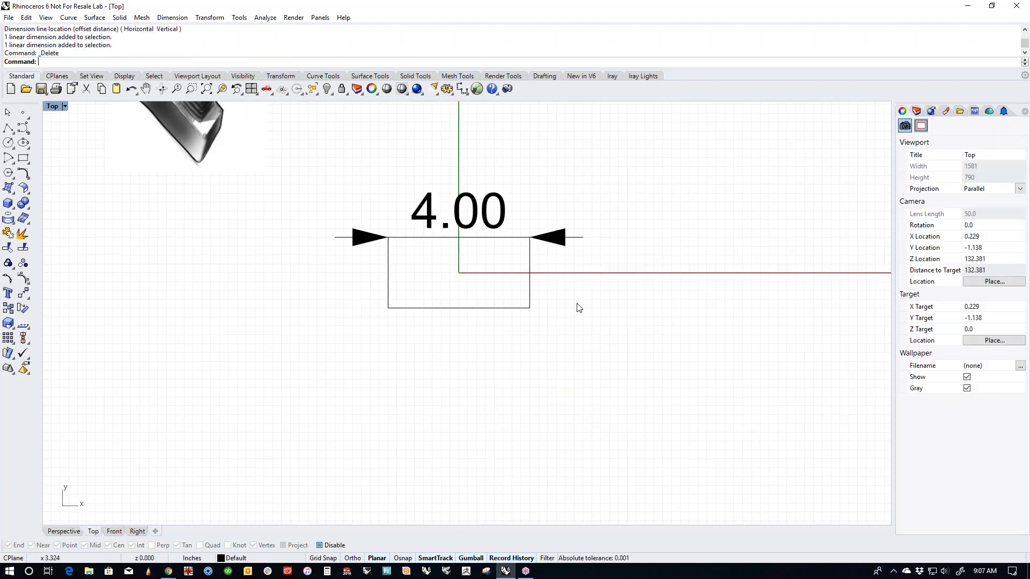
{"action": "left_click", "coordinate": [494, 220]}
{"action": "key", "text": "Delete"}
Step: Move the shifter picture farther up and to the left of the rectangle and deselect it
{"action": "scroll", "coordinate": [317, 235], "scroll_direction": "down", "scroll_amount": 1}
{"action": "scroll", "coordinate": [317, 231], "scroll_direction": "down", "scroll_amount": 2}
{"action": "right_click_drag", "start_coordinate": [317, 231], "coordinate": [360, 303]}
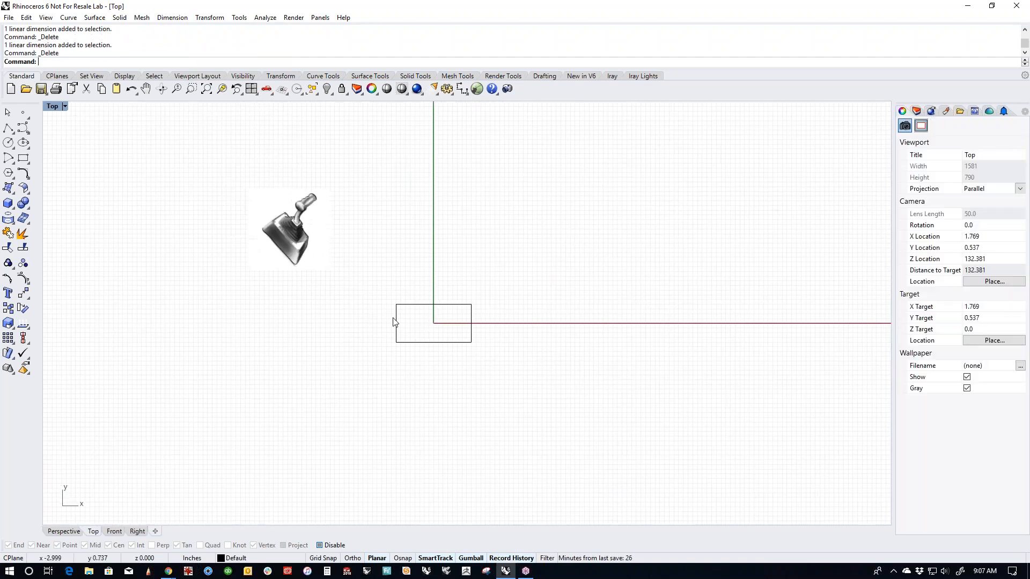
{"action": "scroll", "coordinate": [421, 337], "scroll_direction": "up", "scroll_amount": 8}
{"action": "scroll", "coordinate": [409, 327], "scroll_direction": "down", "scroll_amount": 2}
{"action": "right_click_drag", "start_coordinate": [414, 335], "coordinate": [420, 398]}
{"action": "right_click_drag", "start_coordinate": [320, 308], "coordinate": [453, 314]}
{"action": "left_click", "coordinate": [306, 223]}
{"action": "mouse_move", "coordinate": [327, 251]}
{"action": "left_mouse_down"}
{"action": "mouse_move", "coordinate": [150, 132]}
{"action": "mouse_move", "coordinate": [140, 183]}
{"action": "left_mouse_up"}
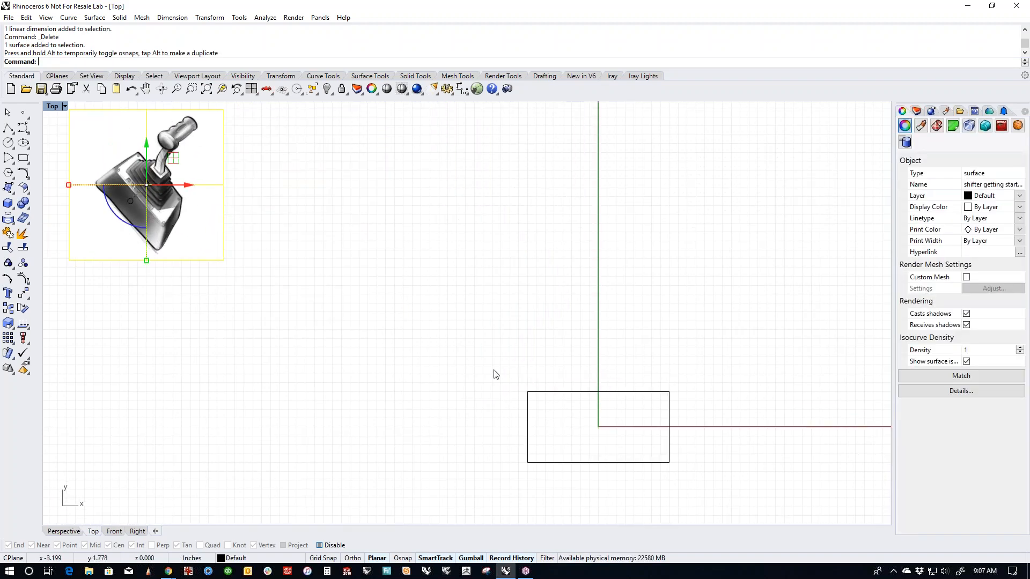
{"action": "right_click_drag", "start_coordinate": [492, 373], "coordinate": [333, 285]}
{"action": "scroll", "coordinate": [414, 329], "scroll_direction": "up", "scroll_amount": 3}
{"action": "scroll", "coordinate": [414, 326], "scroll_direction": "up", "scroll_amount": 2}
{"action": "right_click_drag", "start_coordinate": [414, 326], "coordinate": [434, 308]}
{"action": "left_click", "coordinate": [442, 326]}
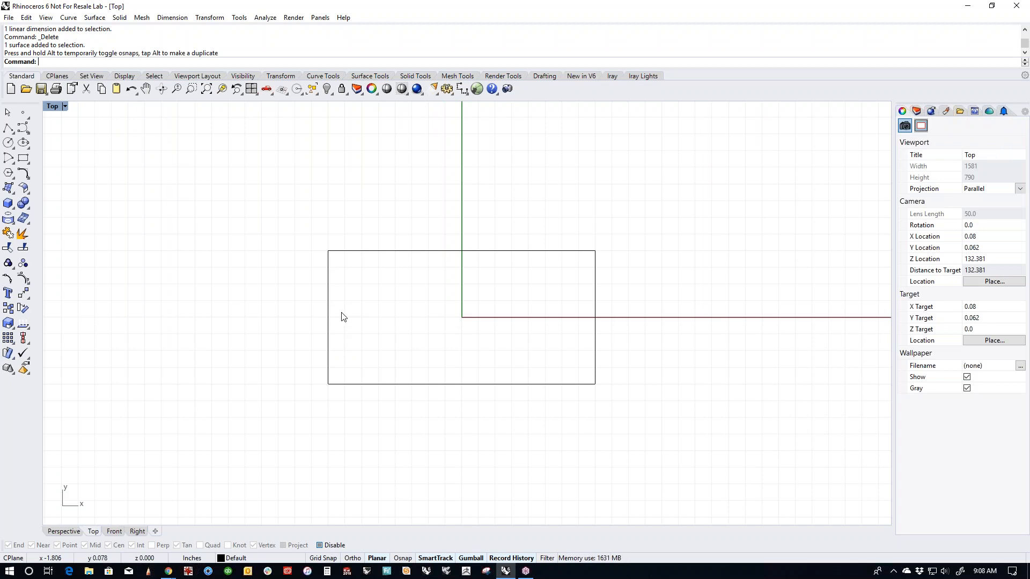
Step: Switch to the perspective view and enable the OneView command with its default options
{"action": "key", "text": "ctrl+F4"}
{"action": "right_click_drag", "start_coordinate": [346, 335], "coordinate": [581, 343]}
{"action": "scroll", "coordinate": [469, 314], "scroll_direction": "up", "scroll_amount": 12}
{"action": "right_click_drag", "start_coordinate": [459, 338], "coordinate": [487, 307]}
{"action": "scroll", "coordinate": [456, 357], "scroll_direction": "up", "scroll_amount": 8}
{"action": "scroll", "coordinate": [464, 364], "scroll_direction": "down", "scroll_amount": 4}
{"action": "right_click_drag", "start_coordinate": [455, 378], "coordinate": [416, 388], "text": "shift"}
{"action": "right_click_drag", "start_coordinate": [423, 386], "coordinate": [404, 352]}
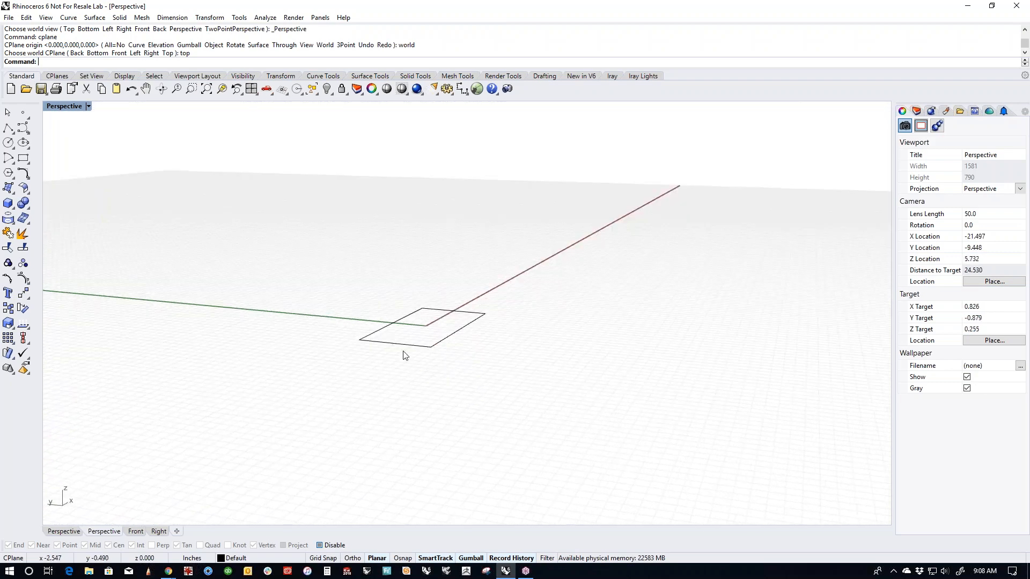
{"action": "scroll", "coordinate": [472, 384], "scroll_direction": "up", "scroll_amount": 4}
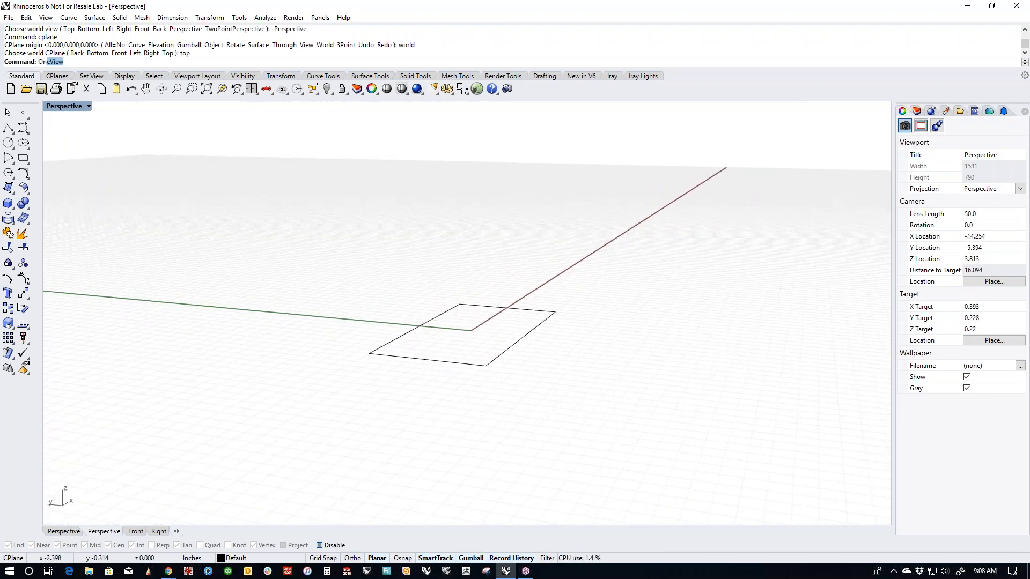
{"action": "type", "text": "One"}
{"action": "key", "text": "Return"}
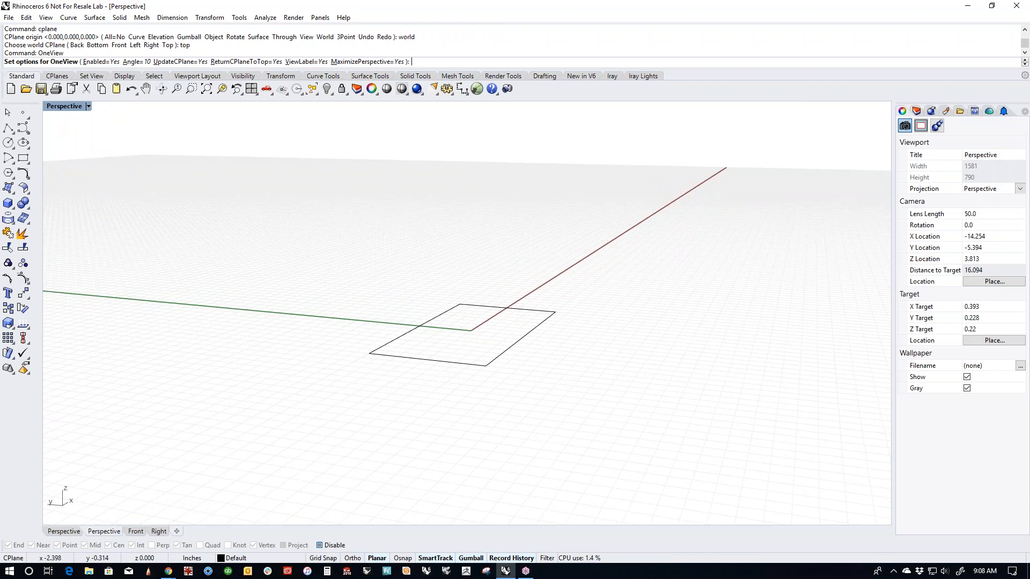
{"action": "key", "text": "Return"}
Step: Orbit around the rectangle to examine how the active construction plane follows the viewing direction
{"action": "right_click_drag", "start_coordinate": [472, 301], "coordinate": [547, 346]}
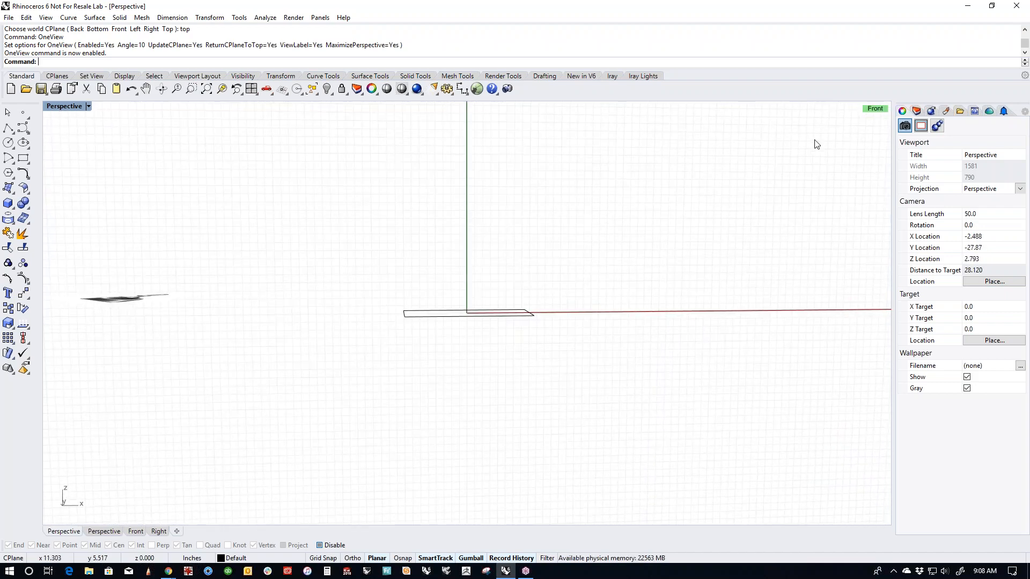
{"action": "right_click_drag", "start_coordinate": [687, 280], "coordinate": [698, 384]}
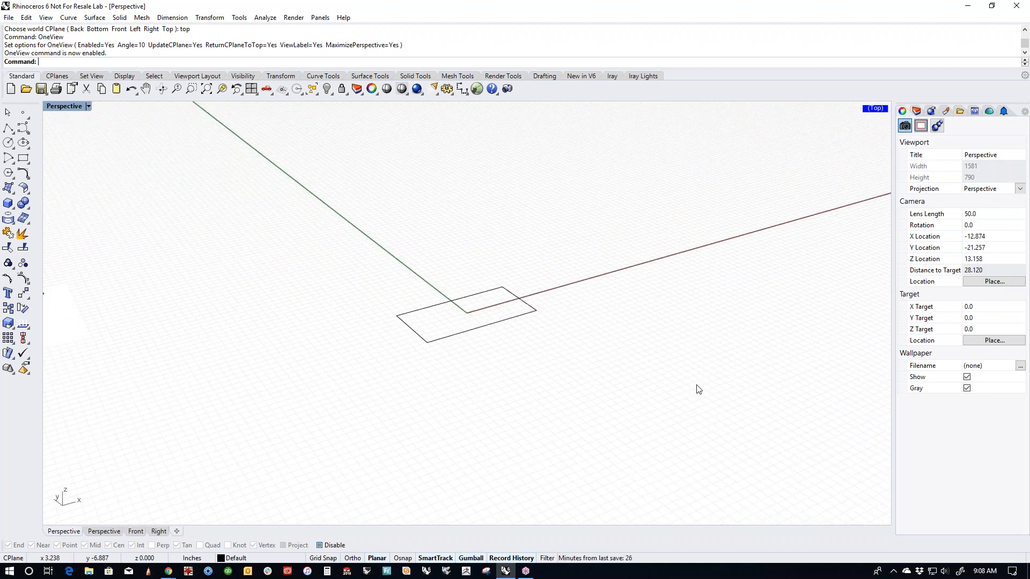
{"action": "scroll", "coordinate": [460, 310], "scroll_direction": "up", "scroll_amount": 5}
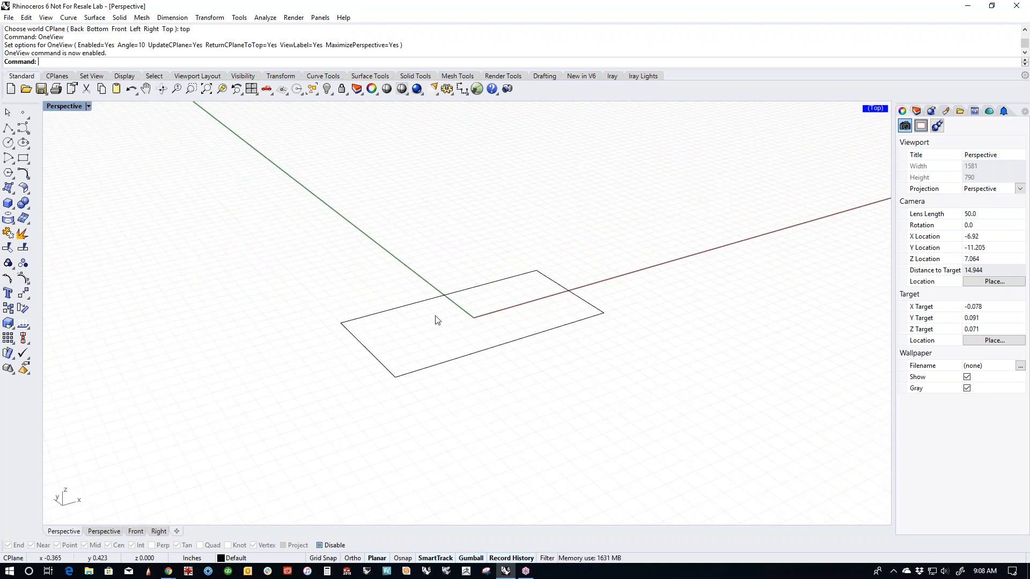
{"action": "right_click_drag", "start_coordinate": [543, 285], "coordinate": [663, 369]}
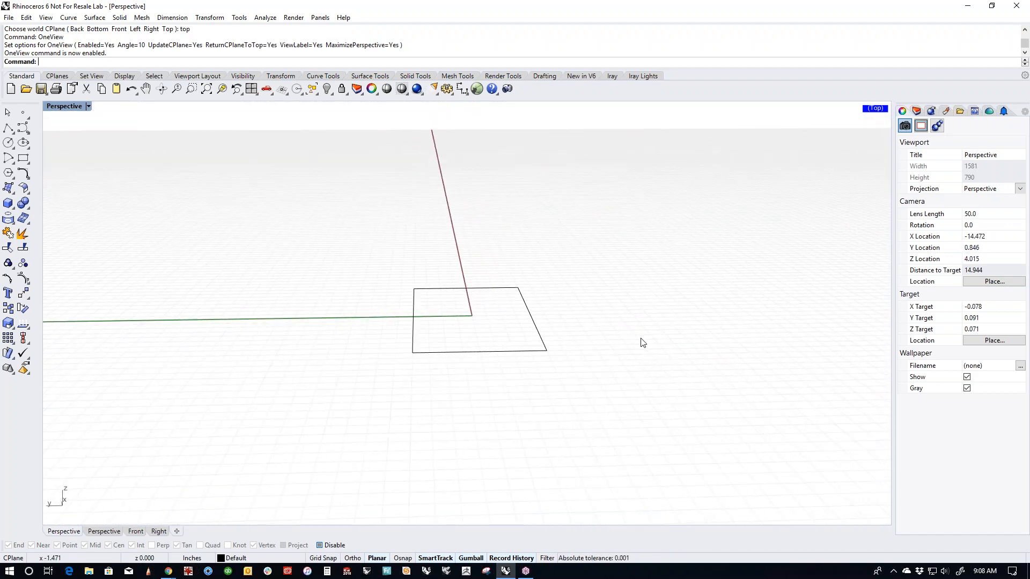
{"action": "right_click_drag", "start_coordinate": [641, 352], "coordinate": [482, 342]}
{"action": "scroll", "coordinate": [466, 321], "scroll_direction": "up", "scroll_amount": 3}
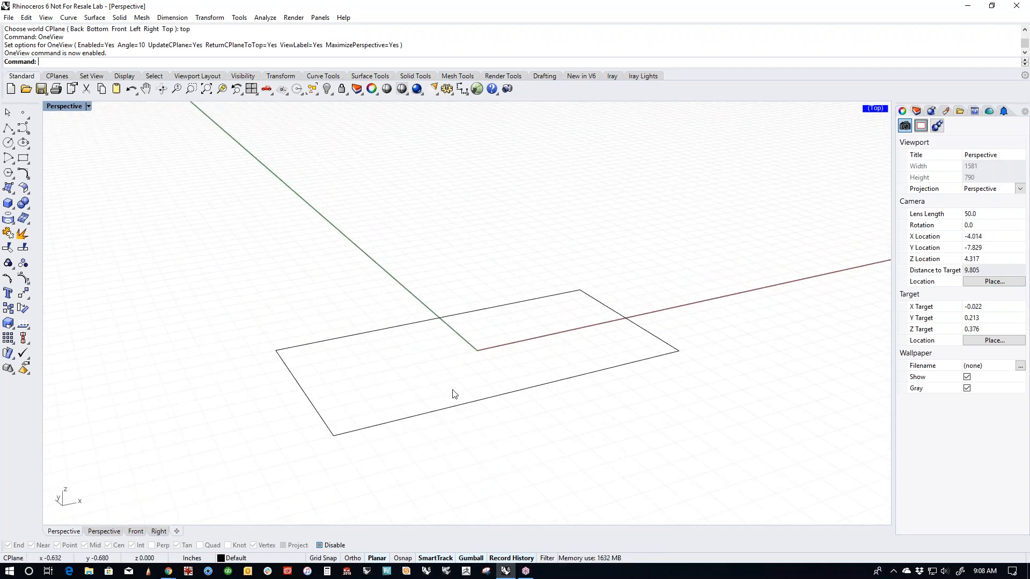
Step: Draw a vertical ellipse in the Left construction plane, centered on the midpoint of the rectangle's negative-X short edge, its first axis ending at the corner
{"action": "right_click_drag", "start_coordinate": [313, 300], "coordinate": [367, 317]}
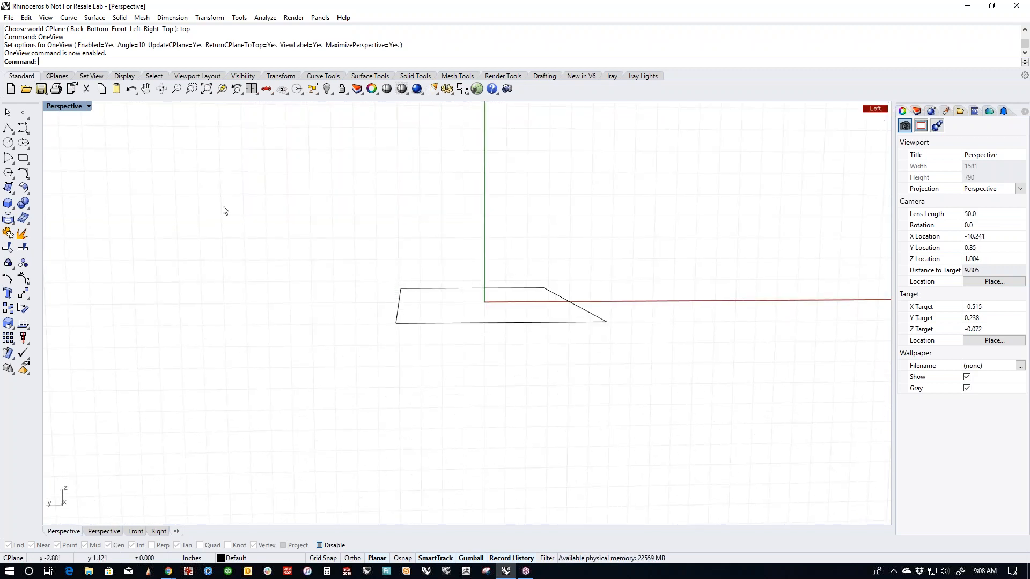
{"action": "left_click", "coordinate": [23, 144]}
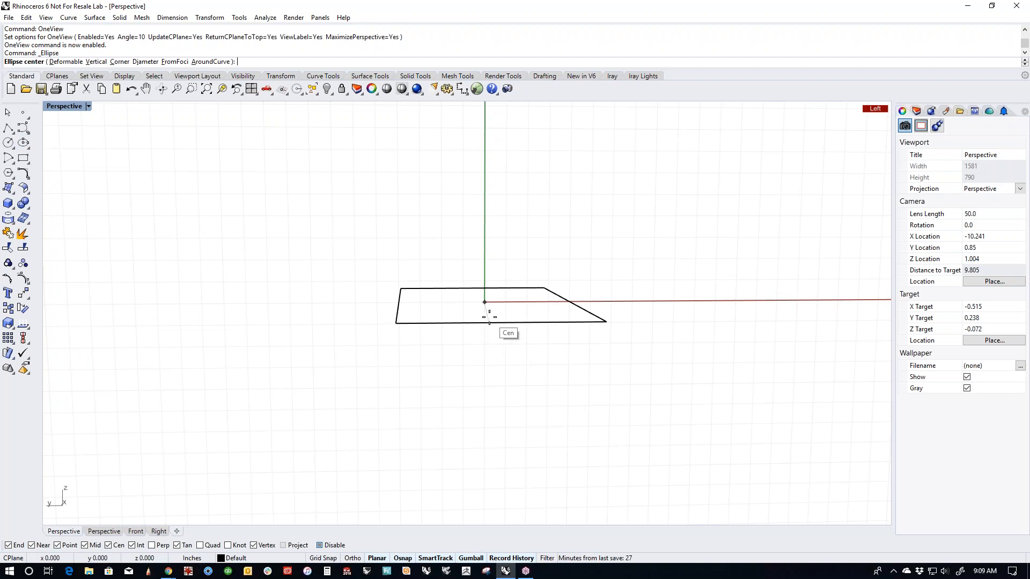
{"action": "mouse_move", "coordinate": [490, 330]}
{"action": "right_mouse_down"}
{"action": "mouse_move", "coordinate": [485, 349]}
{"action": "mouse_move", "coordinate": [501, 316]}
{"action": "right_mouse_up"}
{"action": "left_click", "coordinate": [489, 346]}
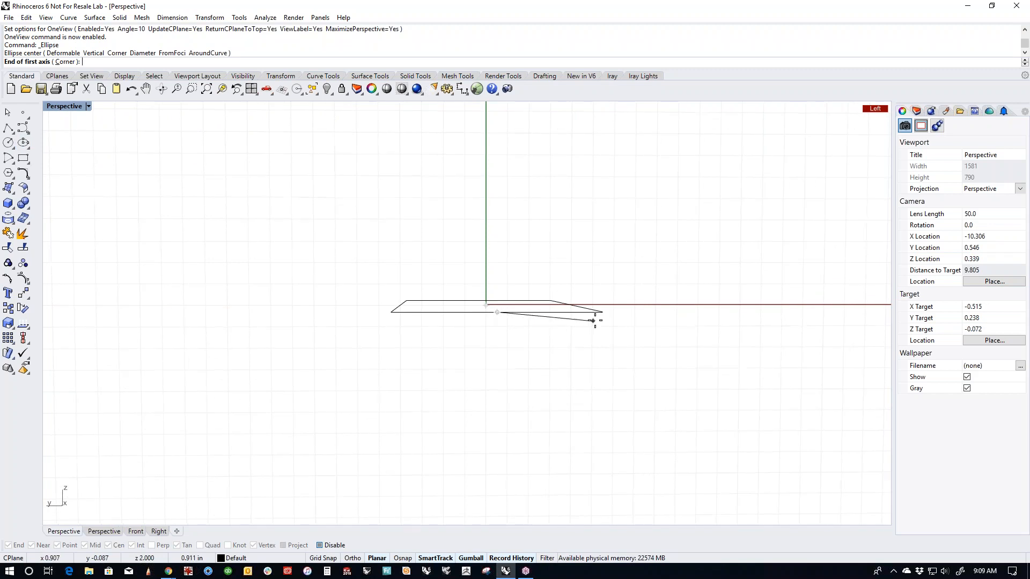
{"action": "left_click", "coordinate": [601, 312]}
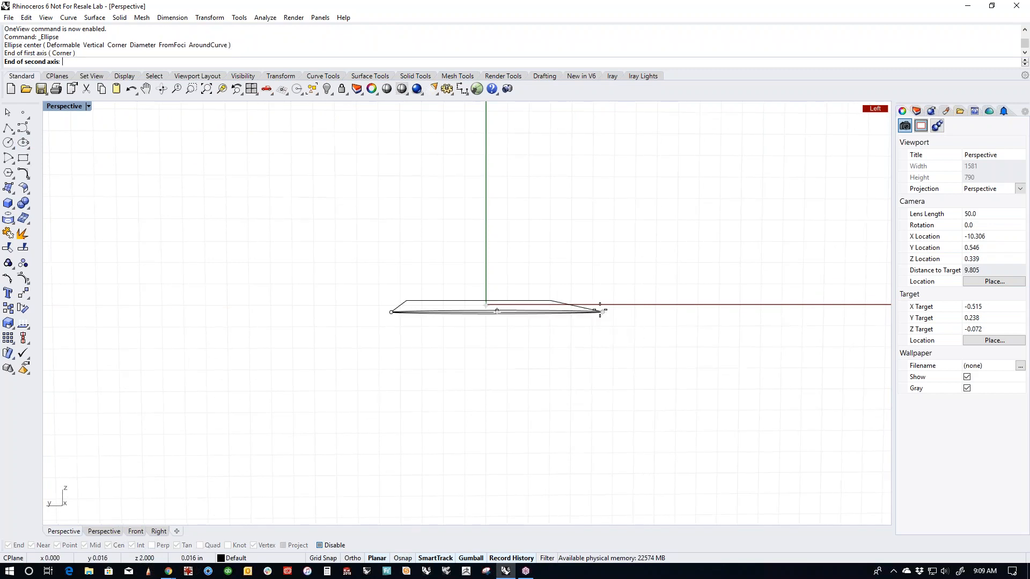
{"action": "left_click", "coordinate": [585, 257]}
{"action": "right_click_drag", "start_coordinate": [603, 269], "coordinate": [677, 348]}
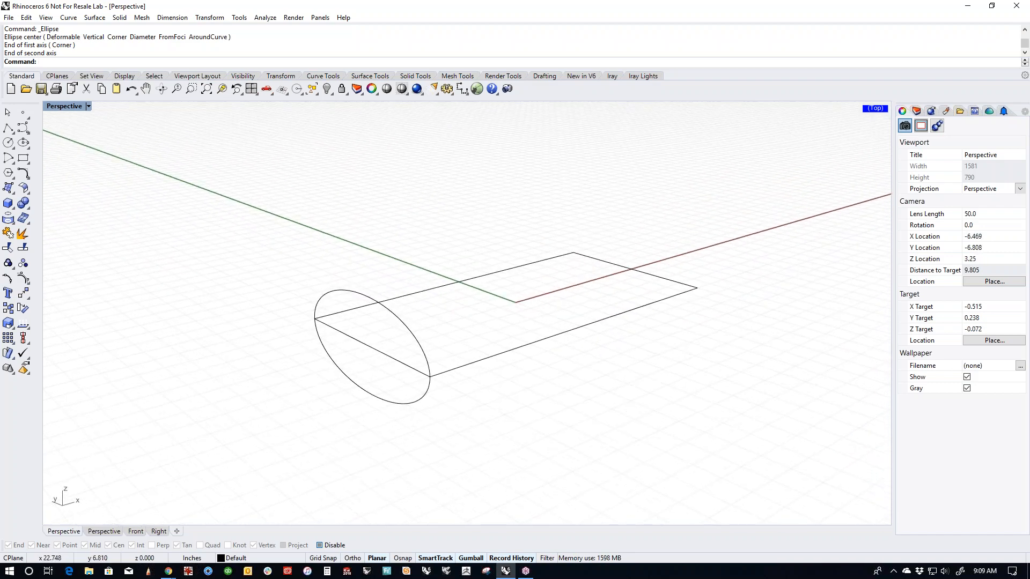
Step: Examine the shape of the shifter handle in the reference picture and bring the ellipse back into view
{"action": "scroll", "coordinate": [424, 348], "scroll_direction": "up", "scroll_amount": 4}
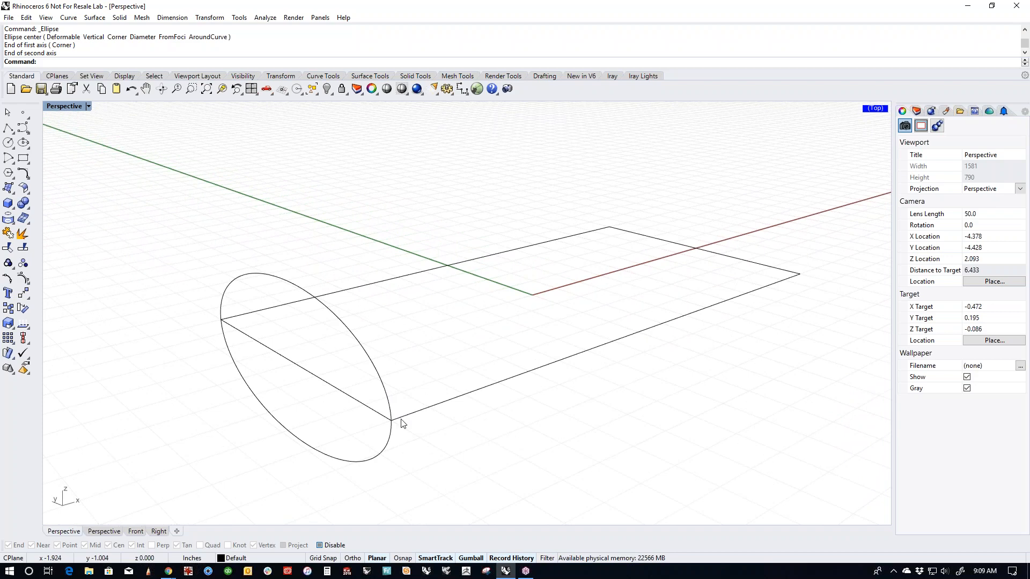
{"action": "scroll", "coordinate": [364, 354], "scroll_direction": "down", "scroll_amount": 5}
{"action": "scroll", "coordinate": [269, 369], "scroll_direction": "up", "scroll_amount": 5}
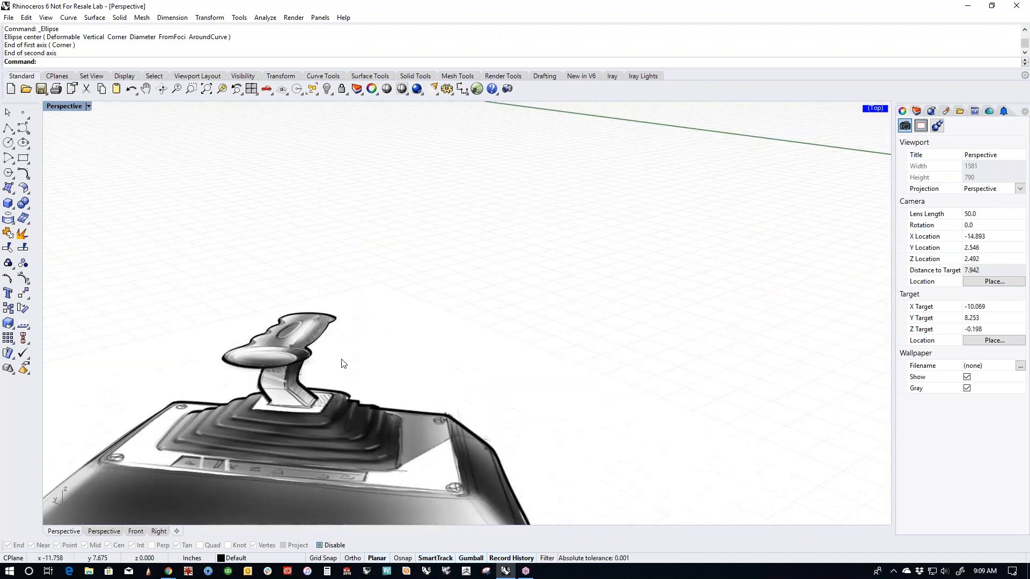
{"action": "scroll", "coordinate": [251, 361], "scroll_direction": "up", "scroll_amount": 2}
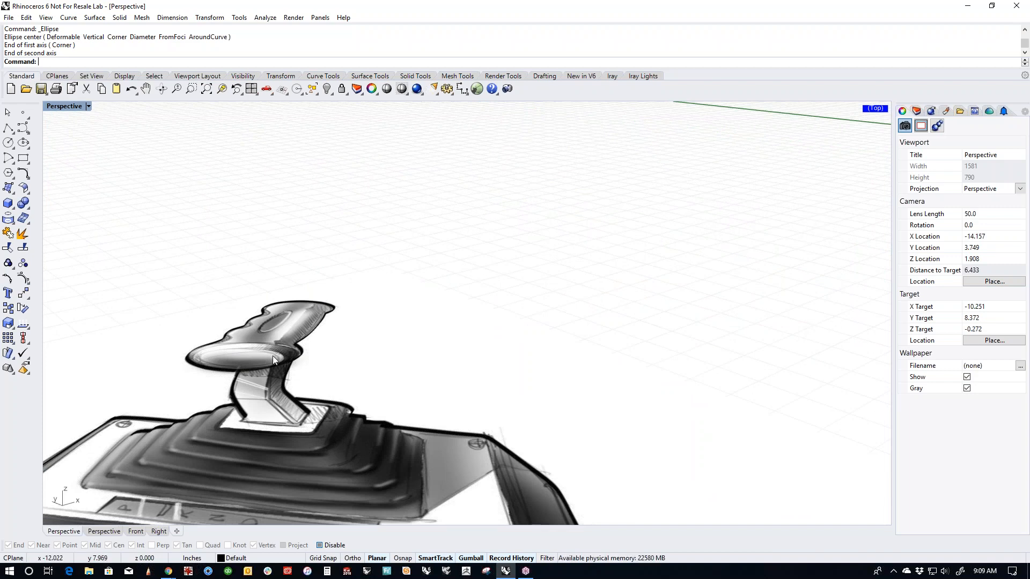
{"action": "scroll", "coordinate": [273, 356], "scroll_direction": "down", "scroll_amount": 9}
{"action": "right_click_drag", "start_coordinate": [676, 395], "coordinate": [374, 347], "text": "shift"}
{"action": "scroll", "coordinate": [374, 348], "scroll_direction": "down", "scroll_amount": 7}
{"action": "right_click_drag", "start_coordinate": [542, 325], "coordinate": [416, 348], "text": "shift"}
{"action": "scroll", "coordinate": [419, 351], "scroll_direction": "up", "scroll_amount": 6}
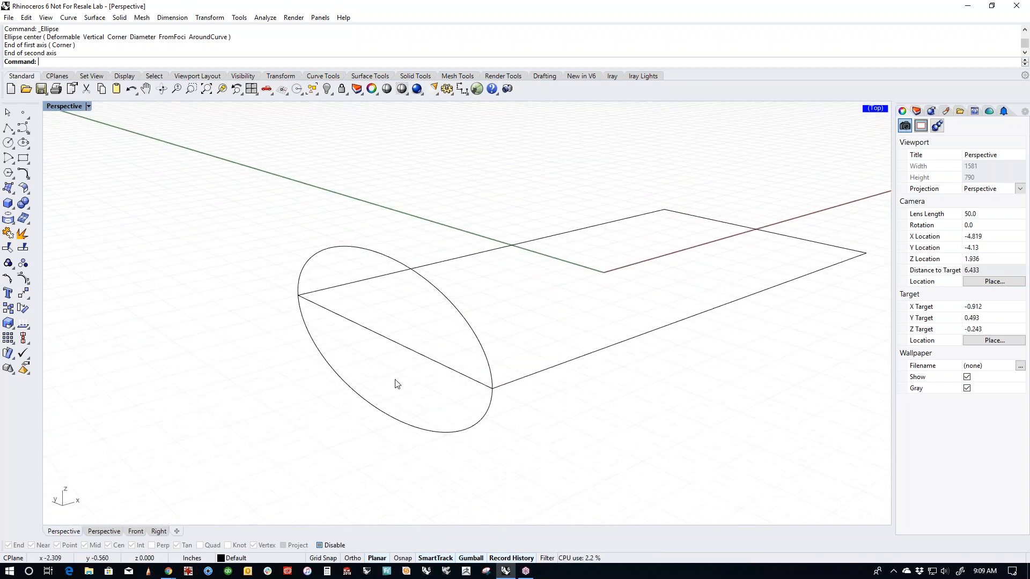
Step: Duplicate the ellipse in place, move the copy outward along negative X, and scale it down uniformly
{"action": "left_click", "coordinate": [383, 442]}
{"action": "key", "text": "ctrl+c"}
{"action": "key", "text": "ctrl+v"}
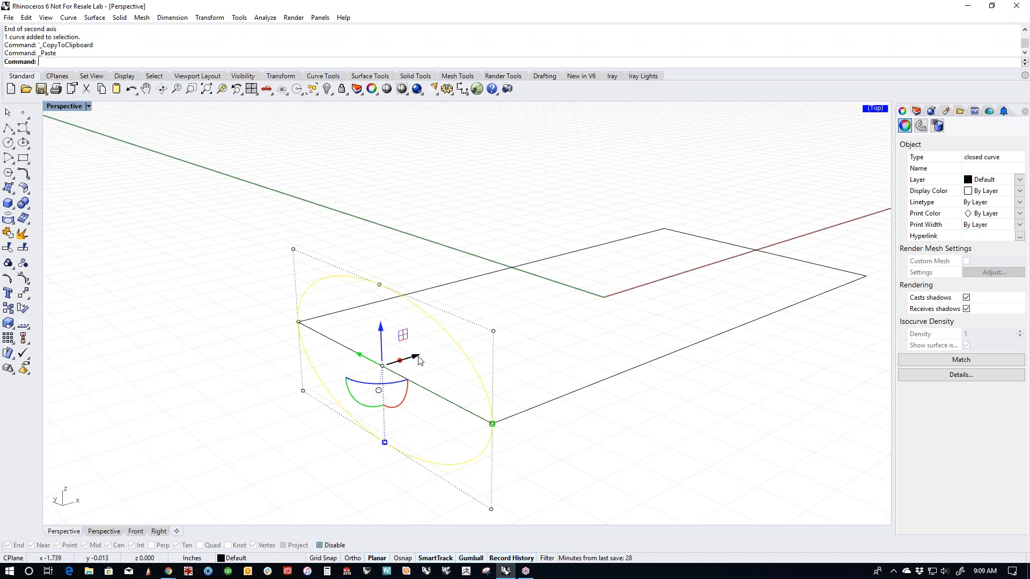
{"action": "left_click_drag", "start_coordinate": [418, 361], "coordinate": [363, 387]}
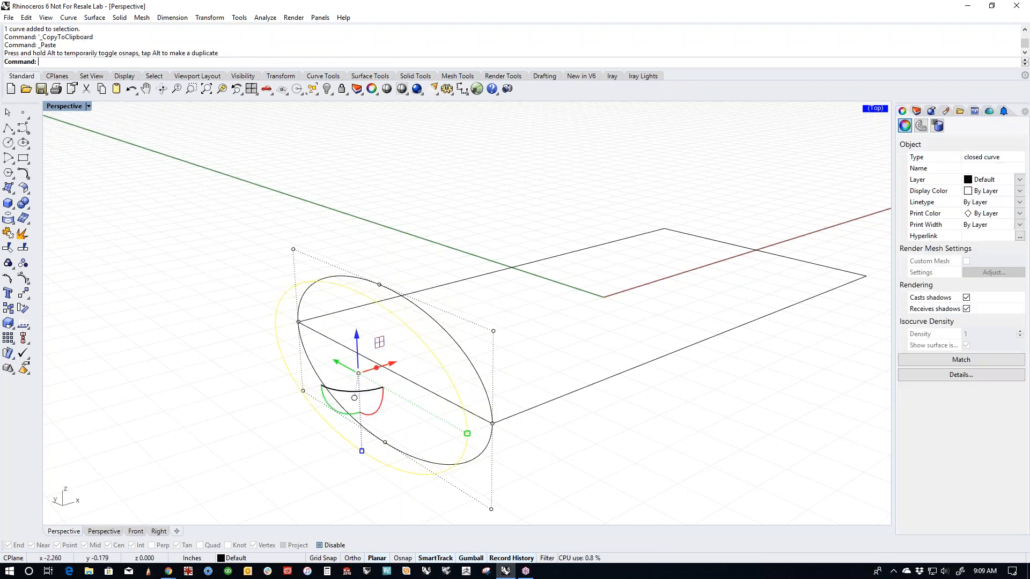
{"action": "left_click_drag", "start_coordinate": [467, 433], "coordinate": [432, 415], "text": "shift"}
{"action": "key", "text": "Escape"}
Step: Adjust the smaller ellipse's offset from the larger one along the X axis and deselect it
{"action": "right_click_drag", "start_coordinate": [329, 455], "coordinate": [291, 446]}
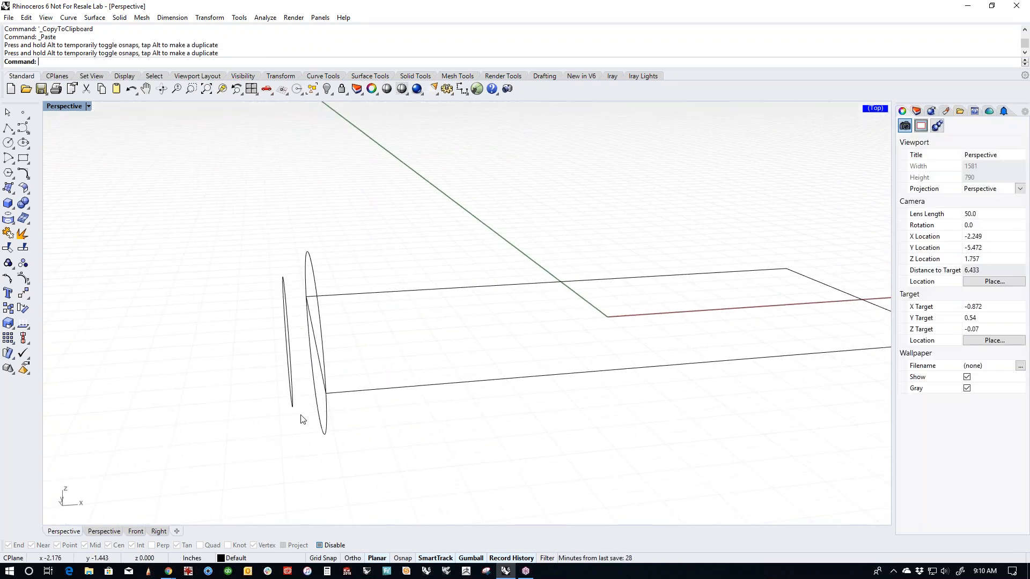
{"action": "left_click", "coordinate": [295, 404]}
{"action": "left_click_drag", "start_coordinate": [330, 336], "coordinate": [295, 348]}
{"action": "left_click", "coordinate": [273, 440]}
{"action": "right_click_drag", "start_coordinate": [272, 441], "coordinate": [302, 448]}
{"action": "left_click_drag", "start_coordinate": [429, 447], "coordinate": [315, 484]}
{"action": "left_click", "coordinate": [305, 464]}
{"action": "right_click_drag", "start_coordinate": [312, 456], "coordinate": [415, 447]}
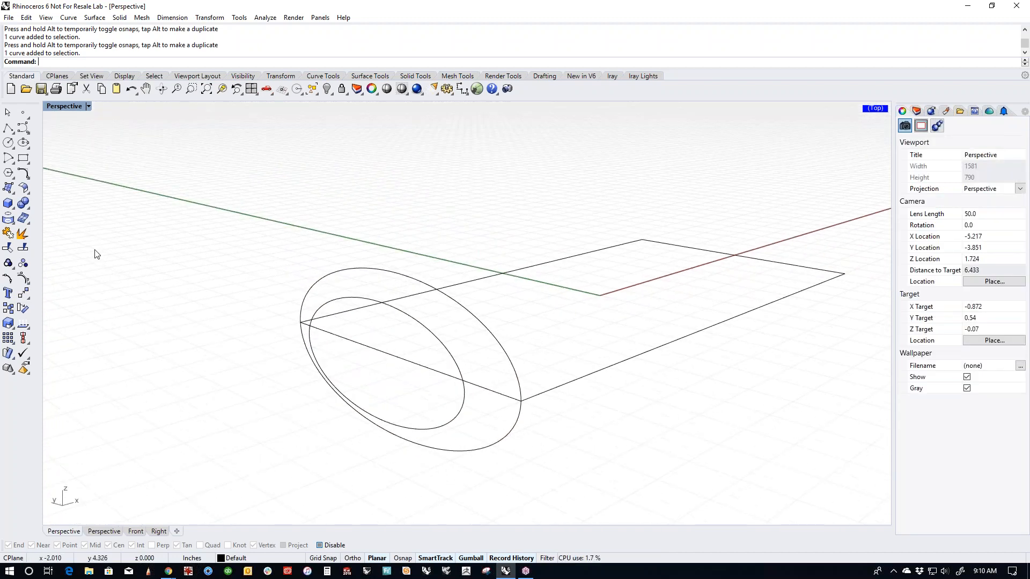
Step: Build a planar surface from the smaller ellipse and set the viewport to Shaded display
{"action": "right_click_drag", "start_coordinate": [119, 283], "coordinate": [184, 338]}
{"action": "mouse_move", "coordinate": [365, 342]}
{"action": "left_mouse_down"}
{"action": "mouse_move", "coordinate": [281, 379]}
{"action": "mouse_move", "coordinate": [377, 349]}
{"action": "left_mouse_up"}
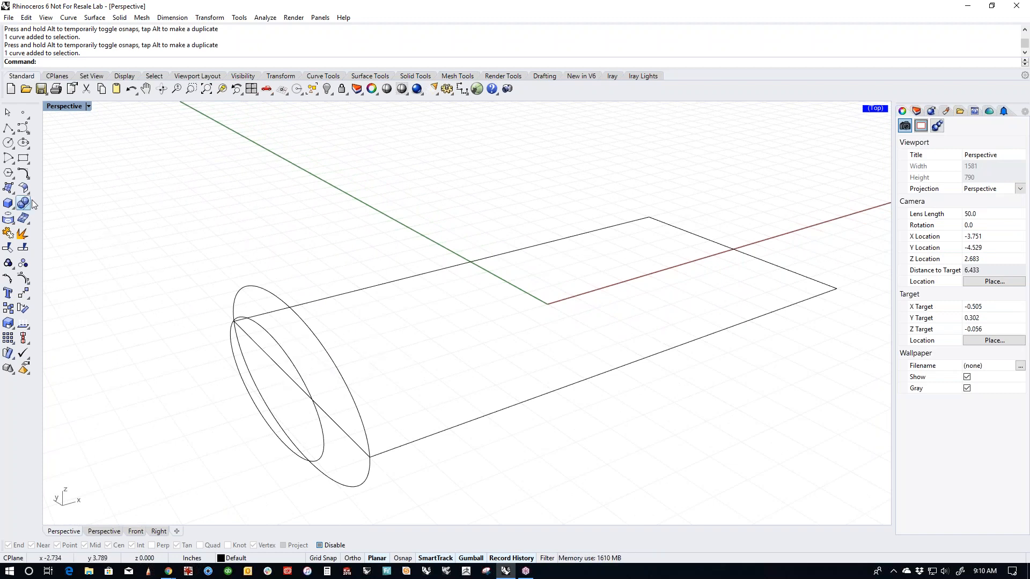
{"action": "middle_click", "coordinate": [138, 236]}
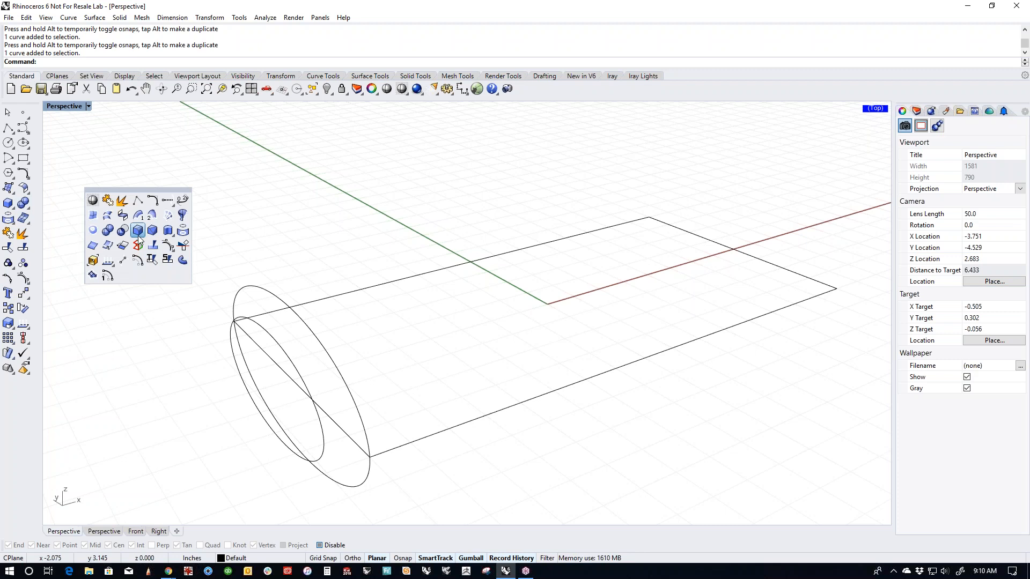
{"action": "left_click", "coordinate": [9, 189]}
{"action": "left_click", "coordinate": [32, 206]}
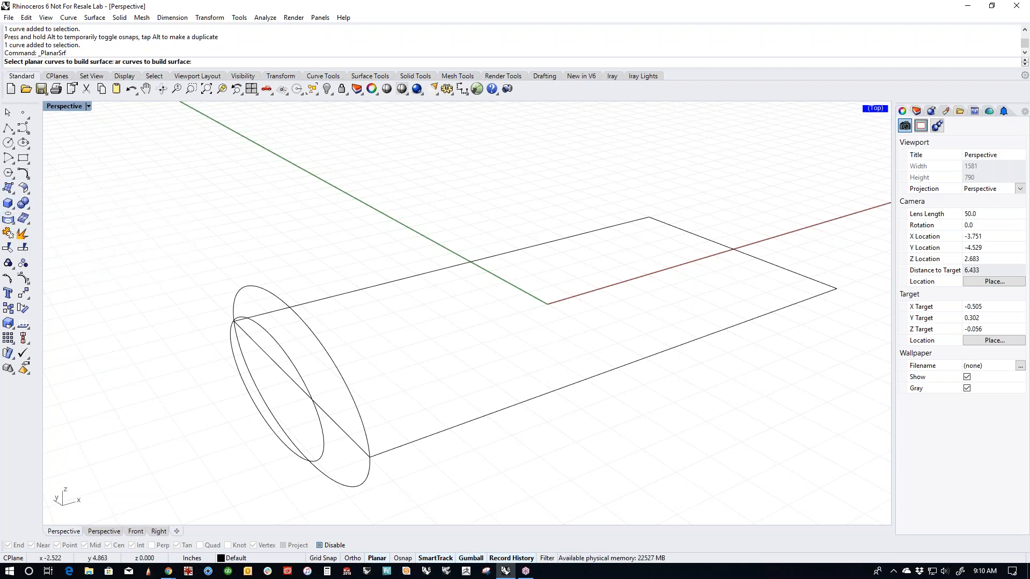
{"action": "left_click", "coordinate": [325, 448]}
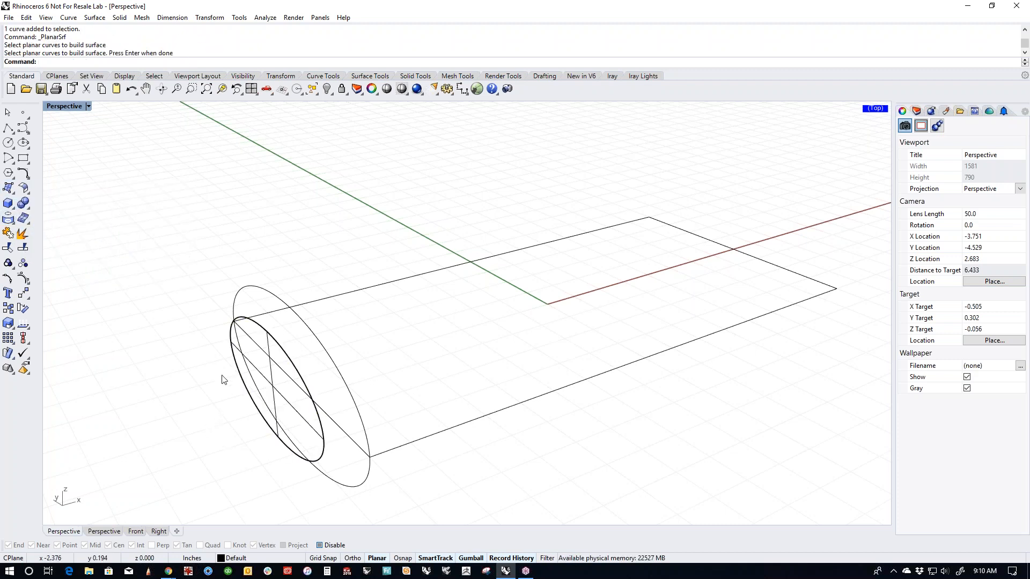
{"action": "middle_click", "coordinate": [217, 358]}
{"action": "left_click", "coordinate": [165, 332]}
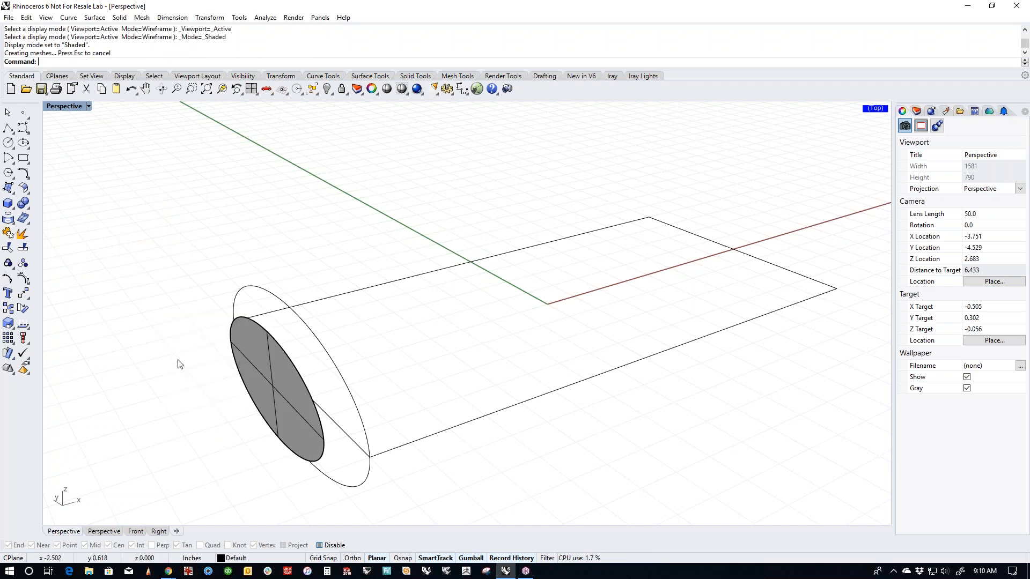
Step: Try to loft between the two ellipses, comparing the Do not simplify option with a rebuild using 10 control points
{"action": "left_click", "coordinate": [24, 196]}
{"action": "left_click", "coordinate": [69, 202]}
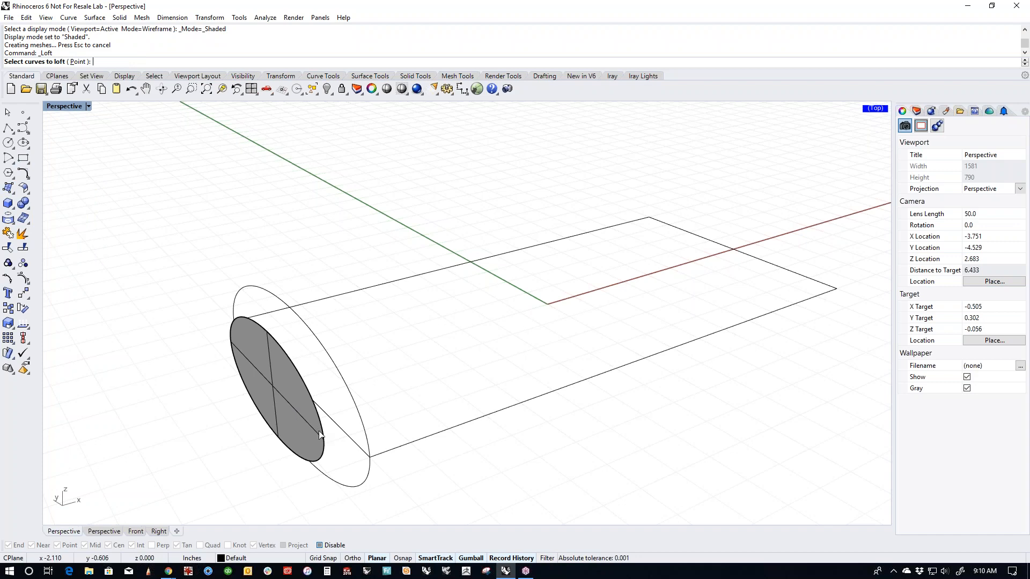
{"action": "left_click", "coordinate": [359, 432]}
{"action": "left_click", "coordinate": [364, 460]}
{"action": "left_click", "coordinate": [364, 430]}
{"action": "key", "text": "Return"}
{"action": "key", "text": "Return"}
{"action": "right_click_drag", "start_coordinate": [434, 382], "coordinate": [452, 322]}
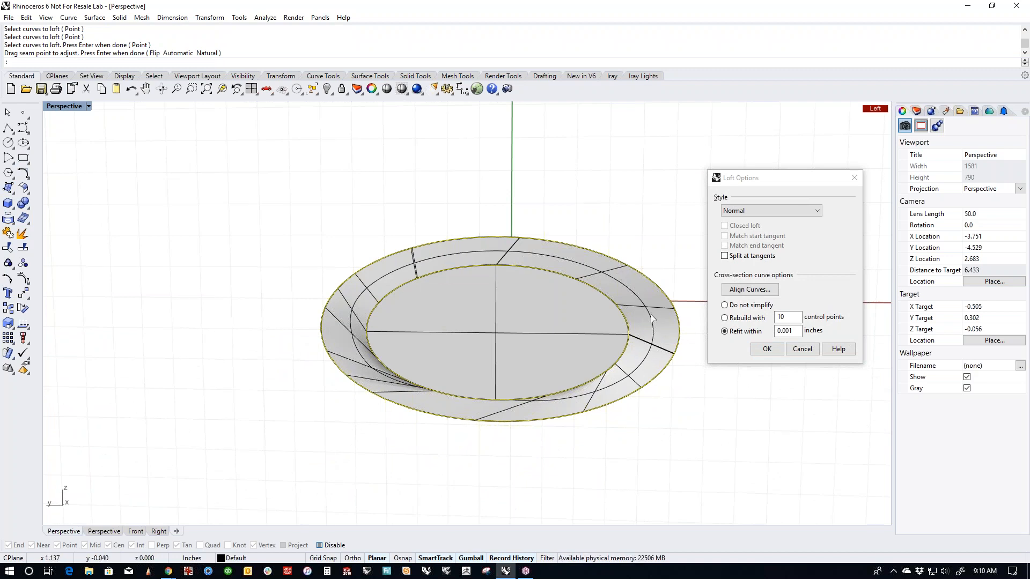
{"action": "left_click", "coordinate": [734, 308]}
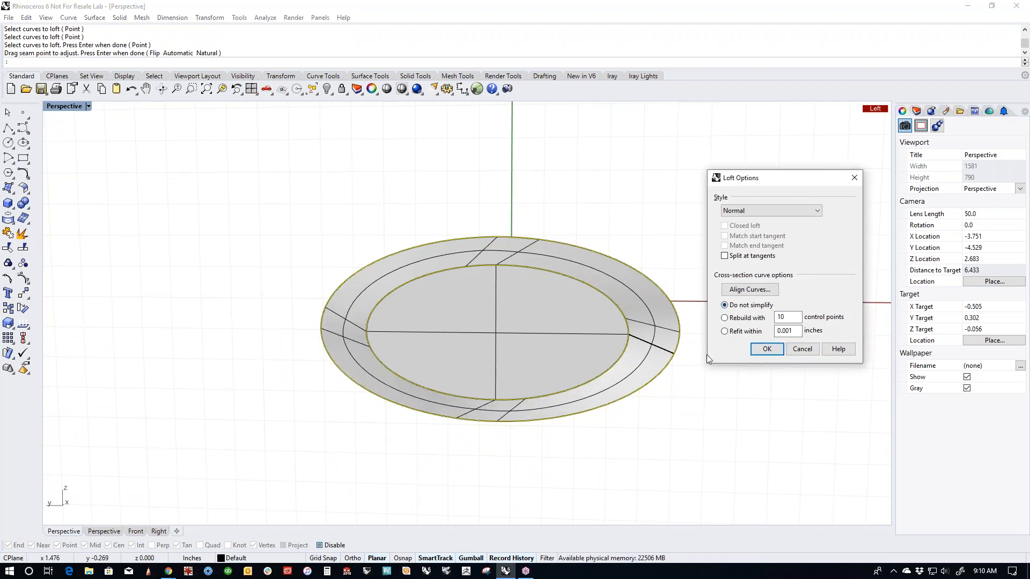
{"action": "left_click", "coordinate": [737, 320]}
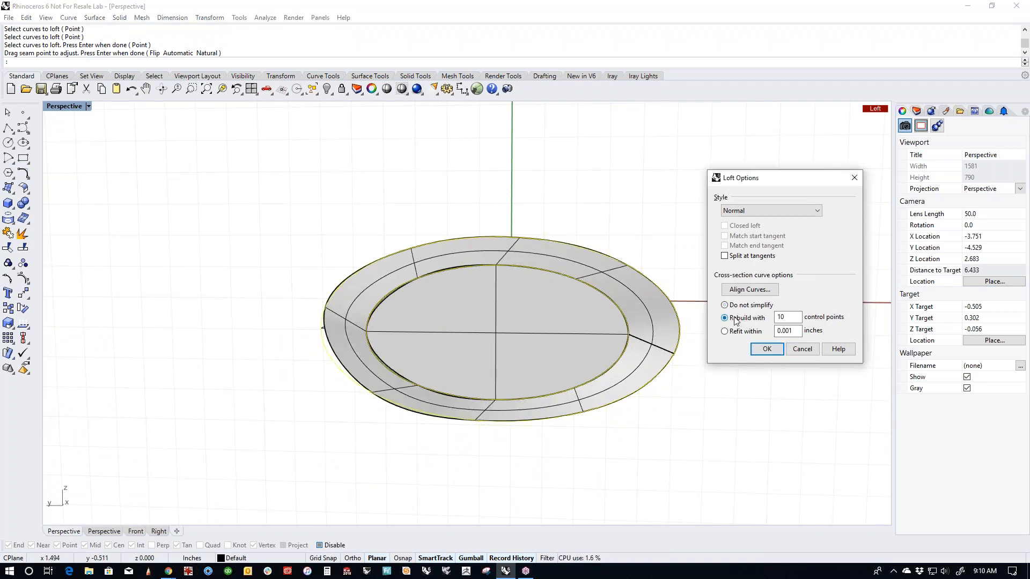
{"action": "left_click", "coordinate": [739, 307]}
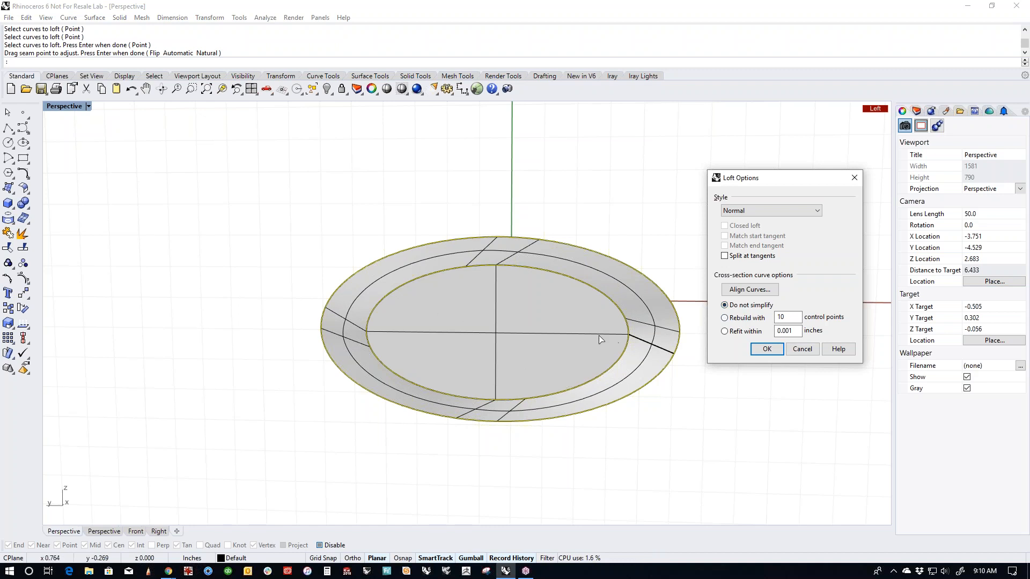
{"action": "left_click", "coordinate": [804, 352]}
{"action": "right_click_drag", "start_coordinate": [811, 372], "coordinate": [529, 414]}
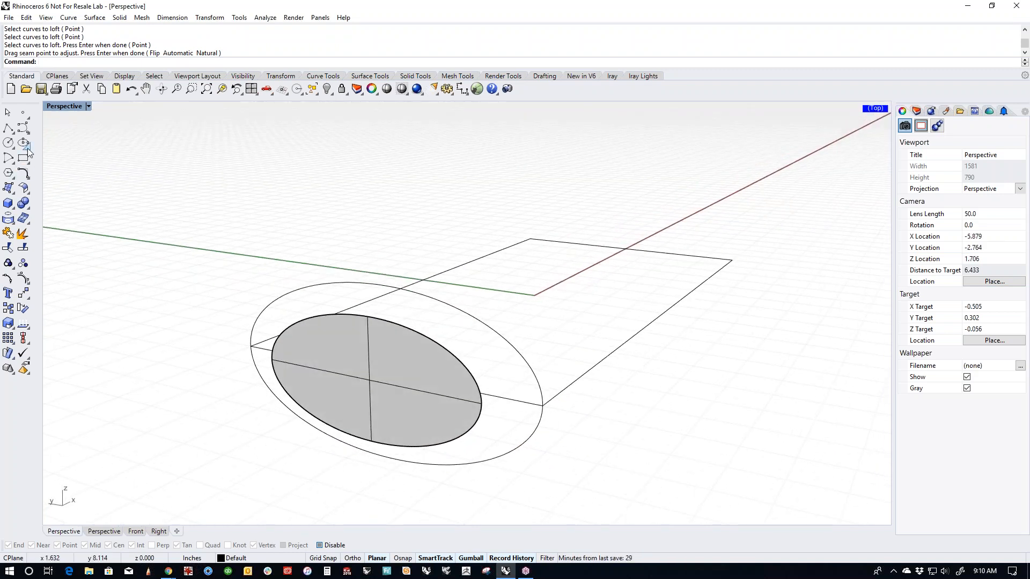
Step: Draw a single-segment polyline from the smaller ellipse's side quadrant to the rectangle corner on the larger ellipse
{"action": "left_click", "coordinate": [8, 128]}
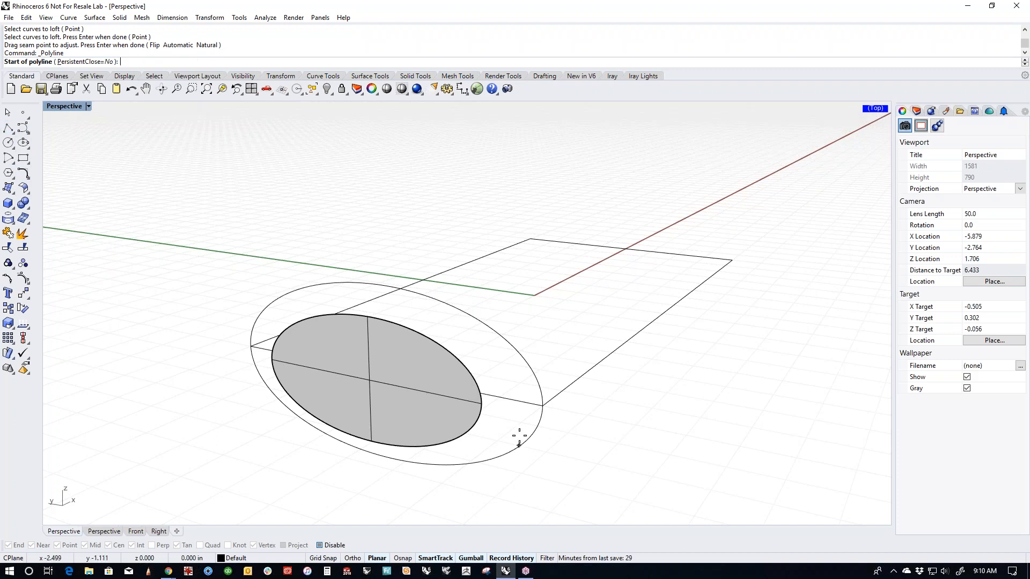
{"action": "left_click", "coordinate": [481, 404]}
{"action": "left_click", "coordinate": [541, 408]}
{"action": "right_click", "coordinate": [540, 409]}
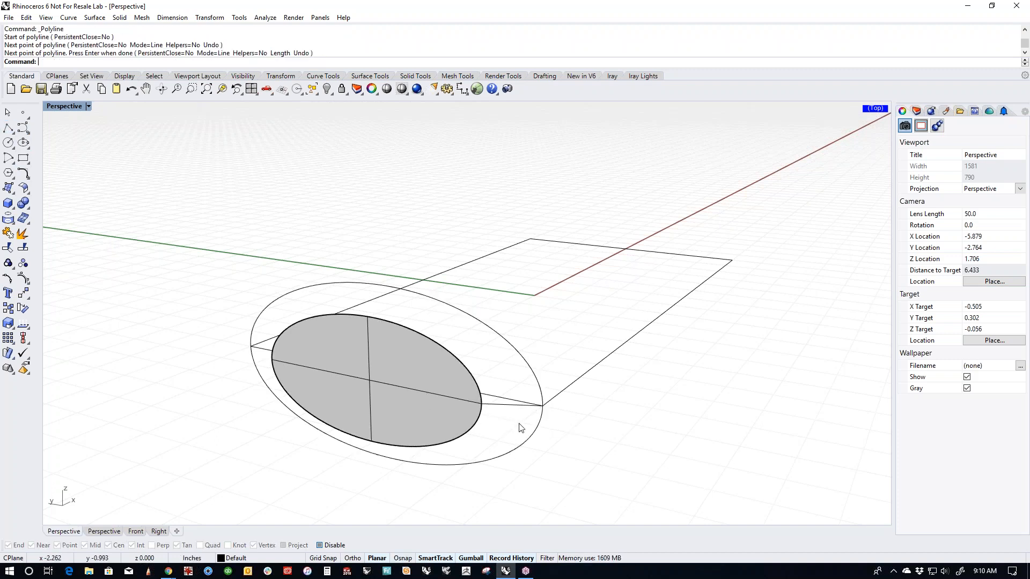
Step: Sweep the connecting polyline along the two ellipses with a closed Sweep 2 Rails, using Do not change cross sections
{"action": "middle_click", "coordinate": [520, 426]}
{"action": "left_click", "coordinate": [526, 404]}
{"action": "left_click", "coordinate": [484, 420]}
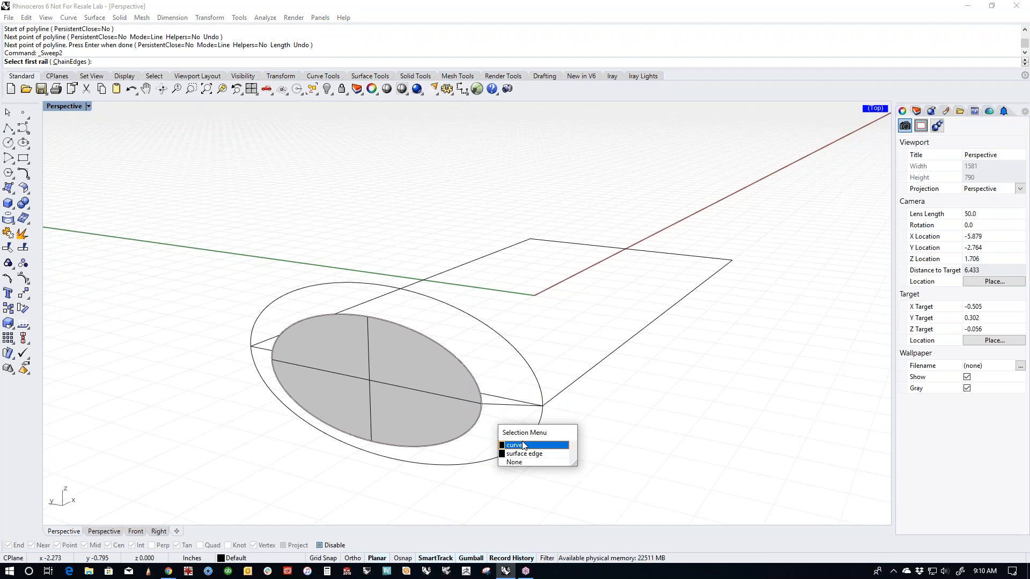
{"action": "left_click", "coordinate": [529, 443]}
{"action": "left_click", "coordinate": [536, 431]}
{"action": "left_click", "coordinate": [518, 413]}
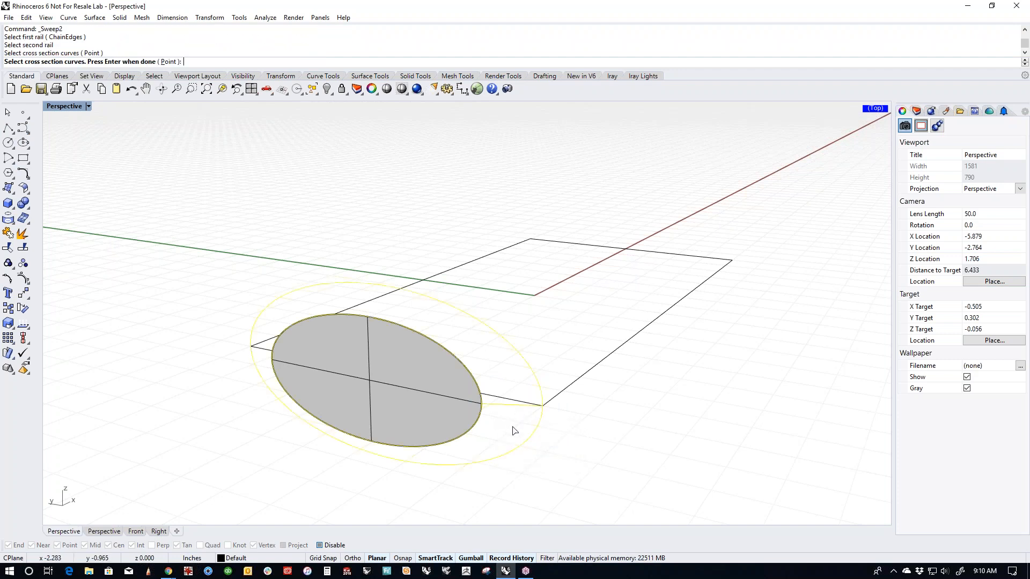
{"action": "right_click", "coordinate": [514, 429]}
{"action": "right_click_drag", "start_coordinate": [543, 427], "coordinate": [739, 368]}
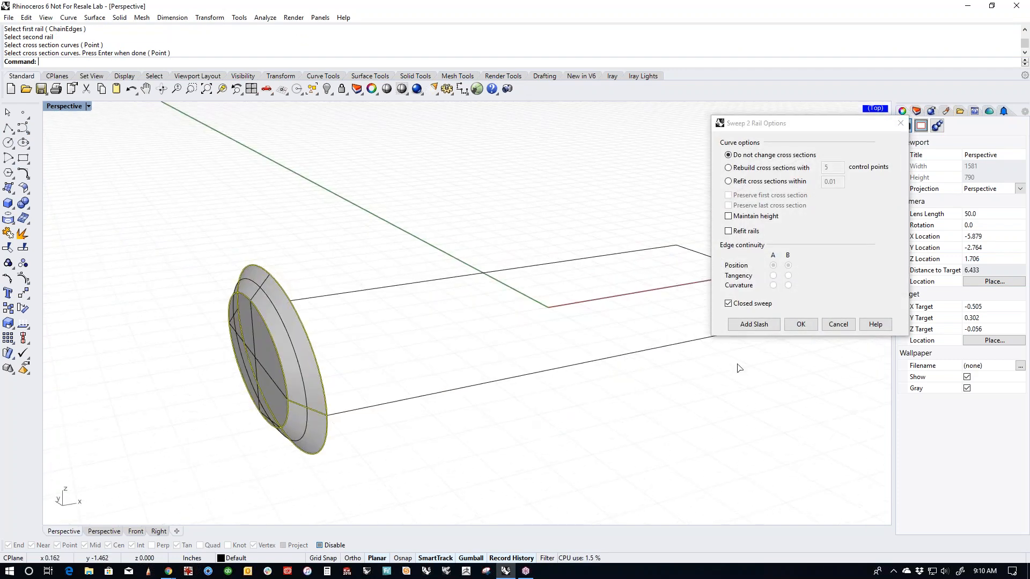
{"action": "left_click", "coordinate": [794, 326]}
Step: Join the swept rim surface and the planar end surface into one polysurface
{"action": "right_click_drag", "start_coordinate": [483, 425], "coordinate": [369, 425]}
{"action": "left_click", "coordinate": [291, 393]}
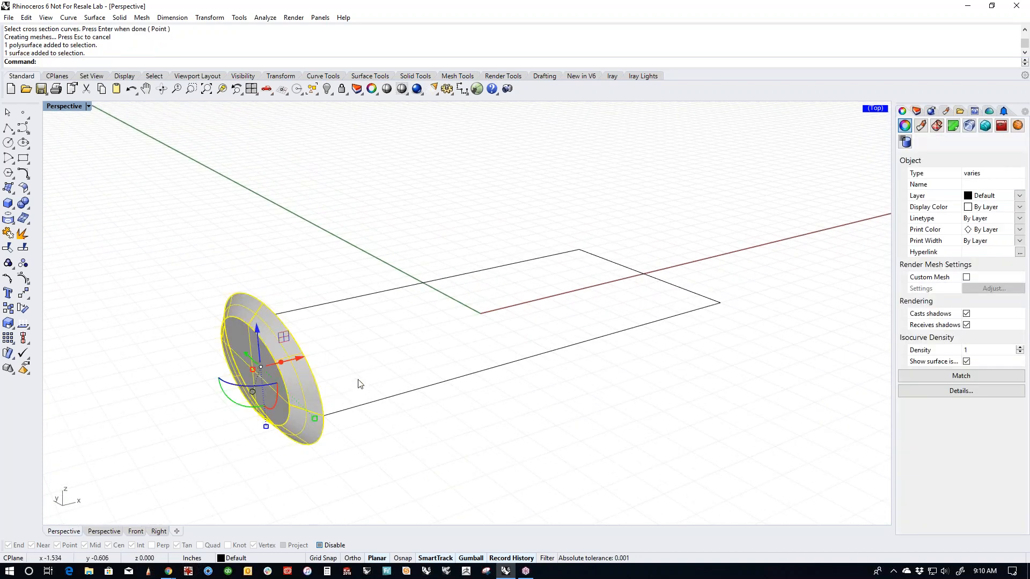
{"action": "type", "text": "join"}
{"action": "key", "text": "Return"}
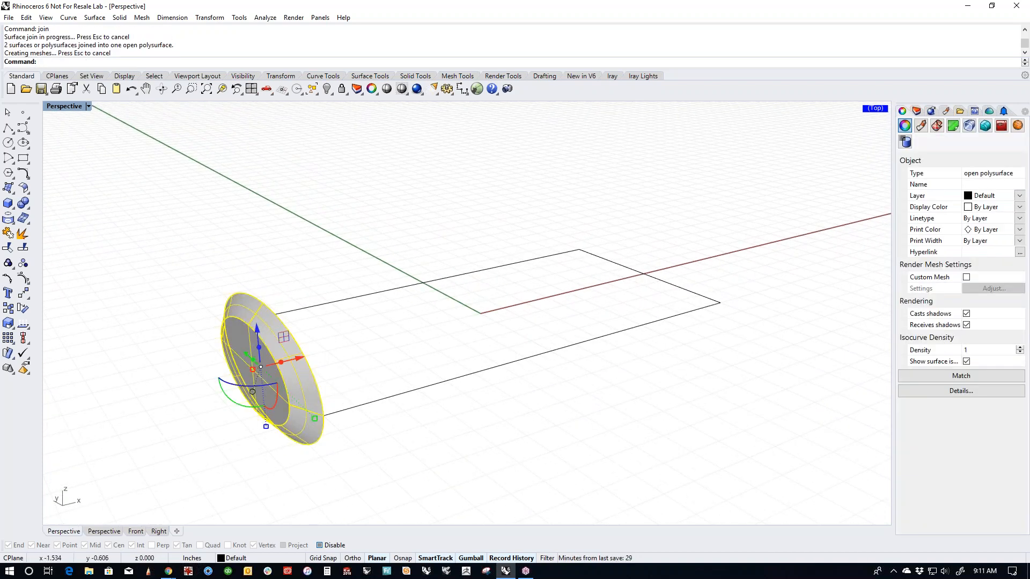
Step: Mirror a copy of the joined end cap across the Y axis through the origin to the rectangle's opposite end
{"action": "type", "text": "M"}
{"action": "key", "text": "Return"}
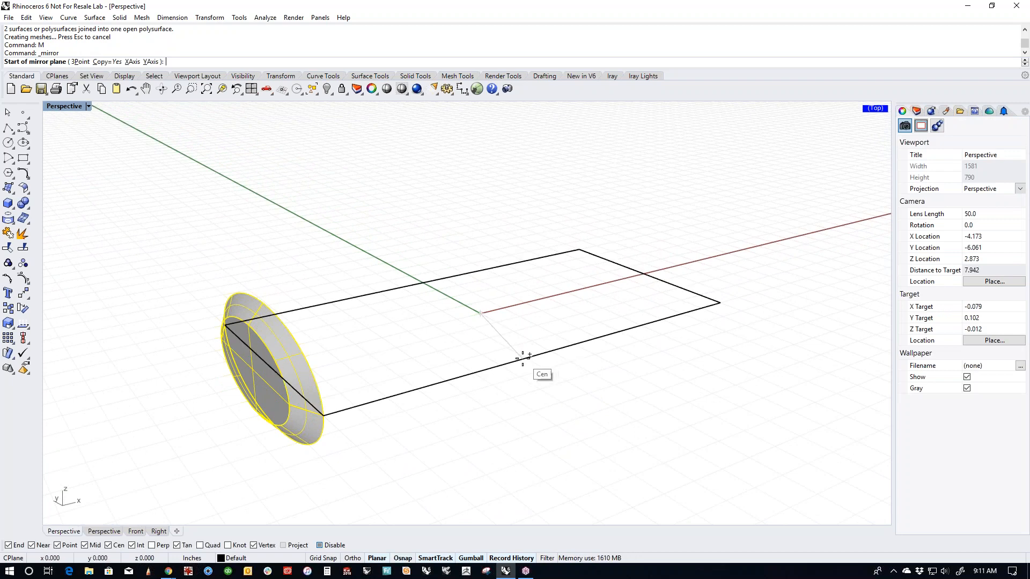
{"action": "left_click", "coordinate": [551, 351]}
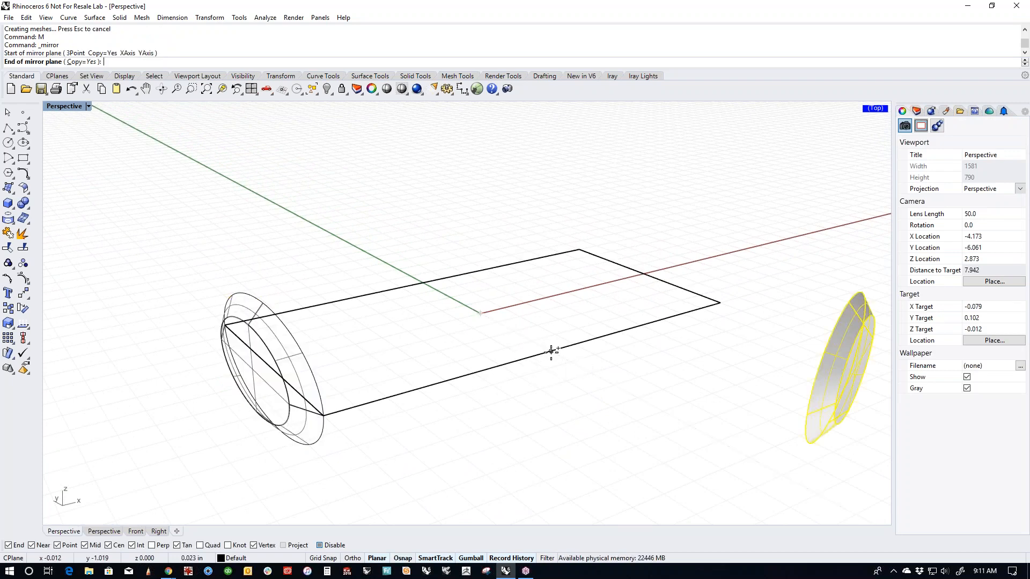
{"action": "left_click", "coordinate": [583, 363]}
{"action": "left_click", "coordinate": [630, 402]}
{"action": "right_click_drag", "start_coordinate": [630, 401], "coordinate": [596, 407]}
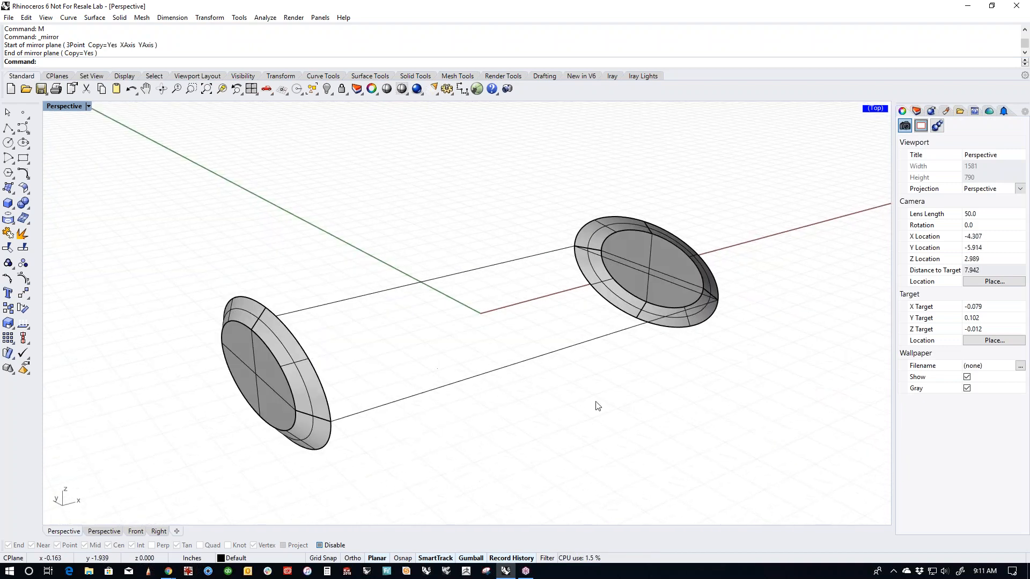
Step: Start a degree-3 control point curve at the rectangle's corner on the original cap and shape the first finger groove back to the long edge
{"action": "right_click_drag", "start_coordinate": [660, 380], "coordinate": [592, 413]}
{"action": "right_click_drag", "start_coordinate": [485, 361], "coordinate": [432, 397]}
{"action": "right_click_drag", "start_coordinate": [444, 245], "coordinate": [406, 316]}
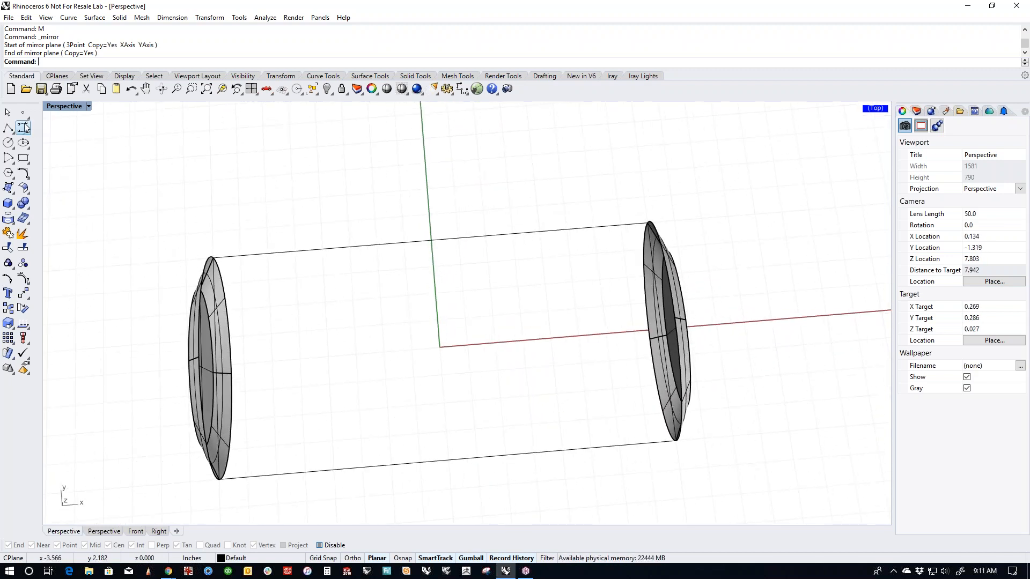
{"action": "left_click", "coordinate": [23, 127]}
{"action": "left_click", "coordinate": [219, 259]}
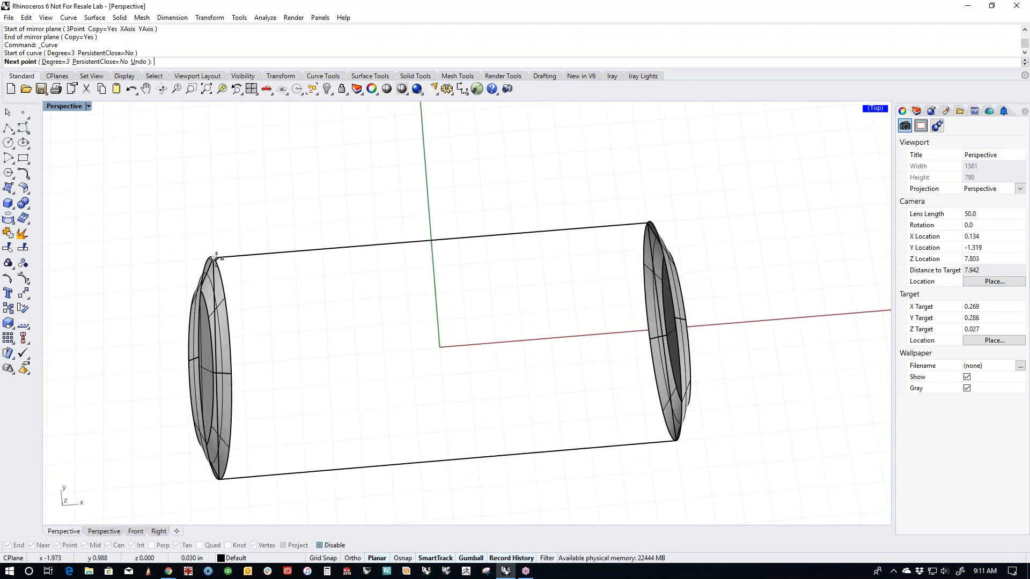
{"action": "left_click", "coordinate": [229, 257]}
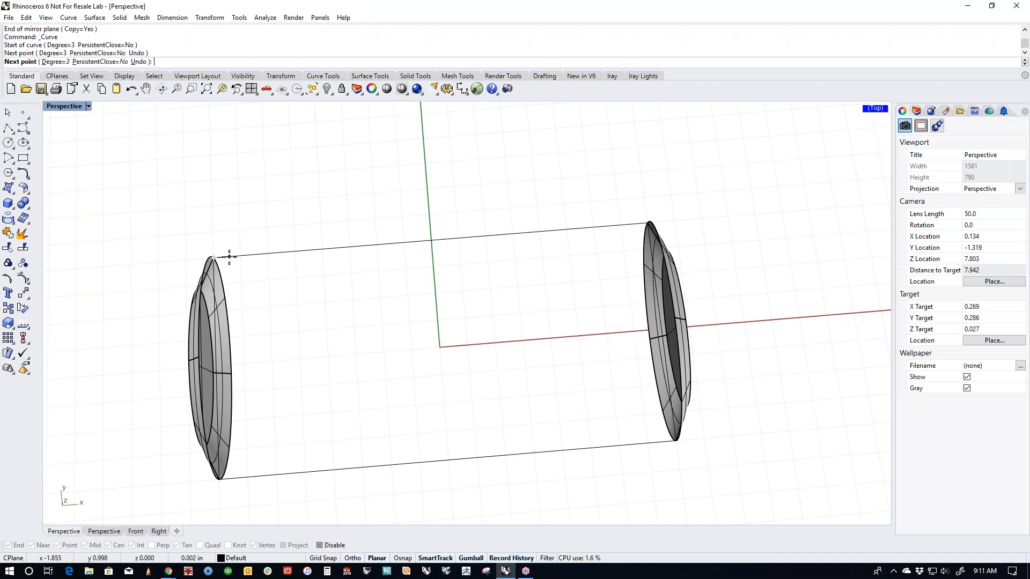
{"action": "left_click", "coordinate": [245, 265]}
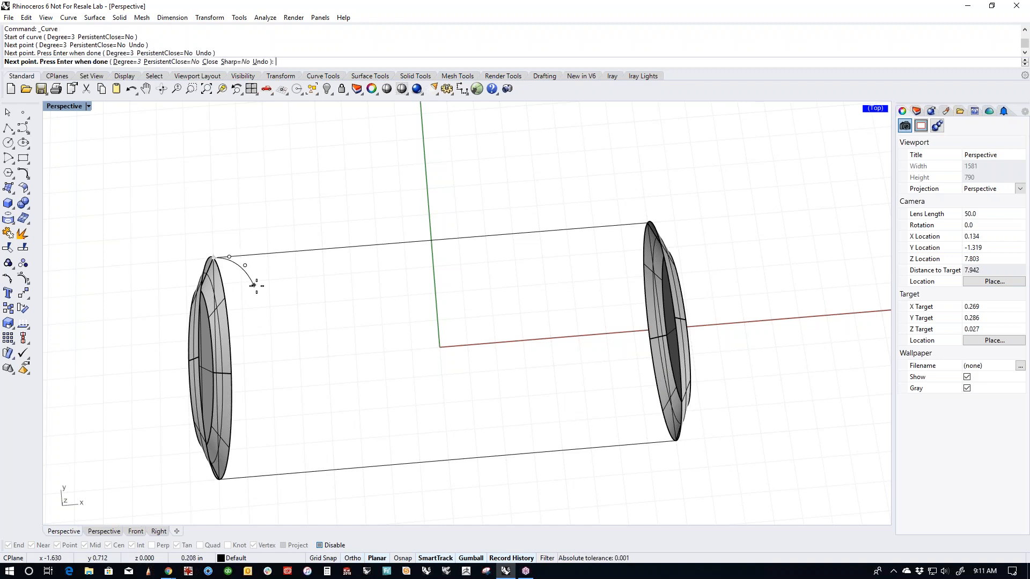
{"action": "left_click", "coordinate": [262, 280]}
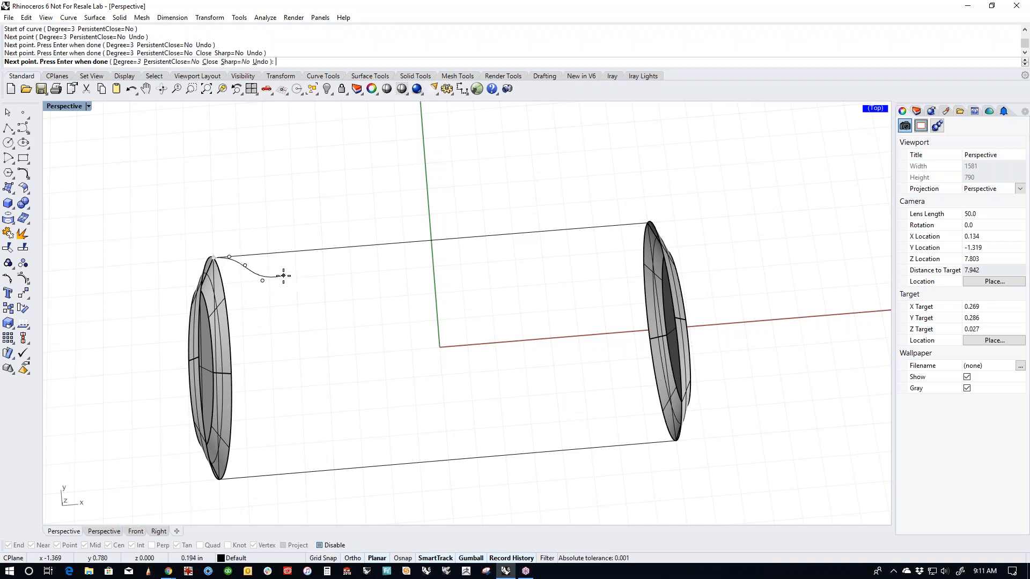
{"action": "left_click", "coordinate": [283, 275]}
{"action": "left_click", "coordinate": [294, 251]}
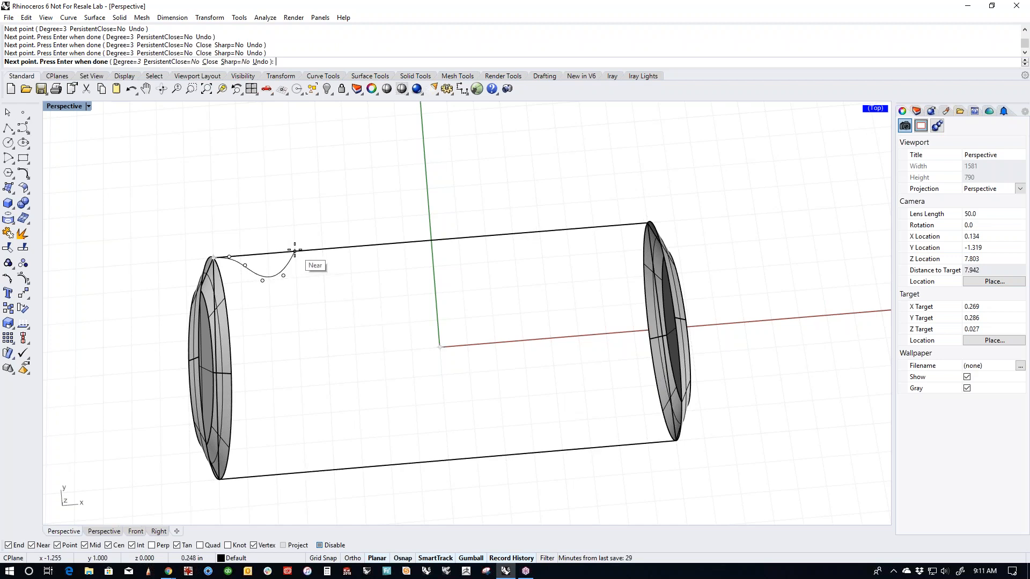
{"action": "left_click", "coordinate": [322, 248]}
{"action": "key", "text": "ctrl+c"}
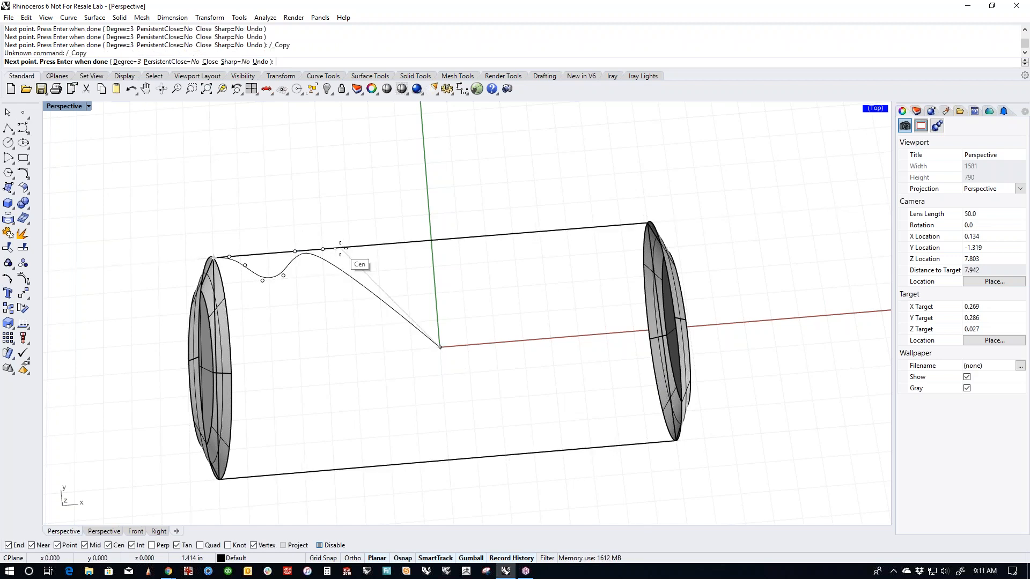
{"action": "left_click", "coordinate": [349, 248]}
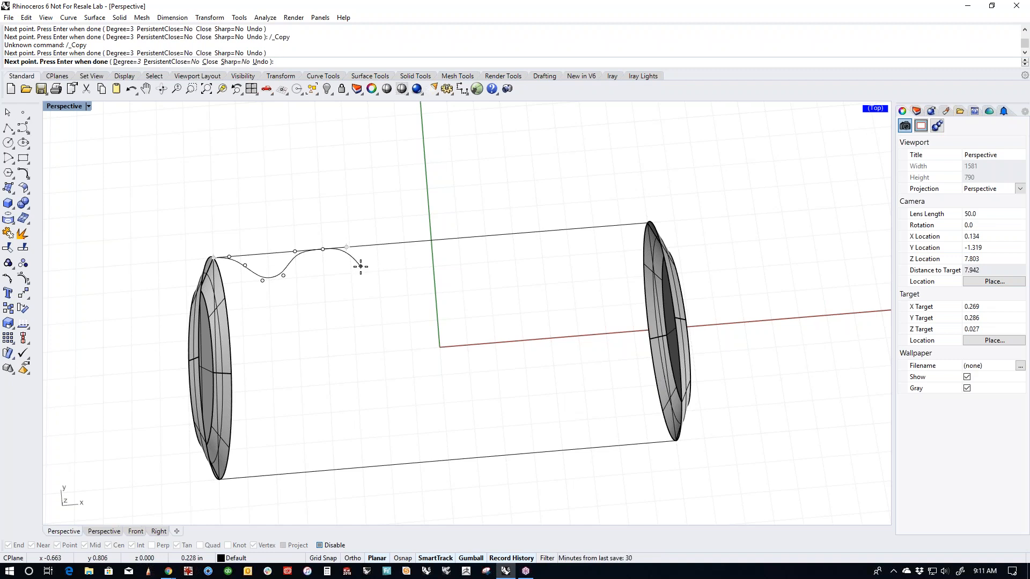
Step: Continue the curve with a second finger groove that returns to the rectangle's long edge at the Y axis
{"action": "left_click", "coordinate": [361, 267]}
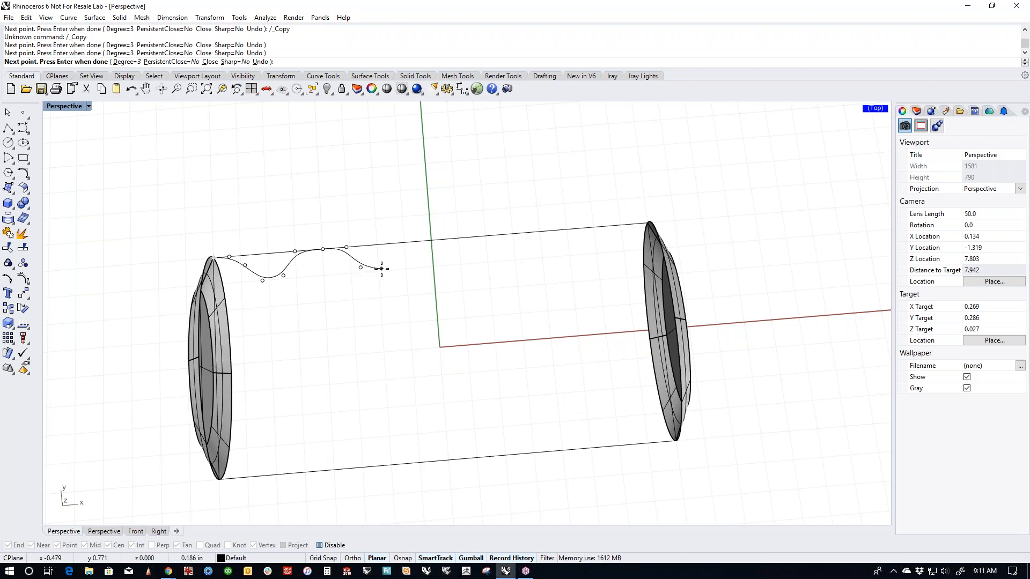
{"action": "left_click", "coordinate": [384, 266]}
{"action": "left_click", "coordinate": [399, 265]}
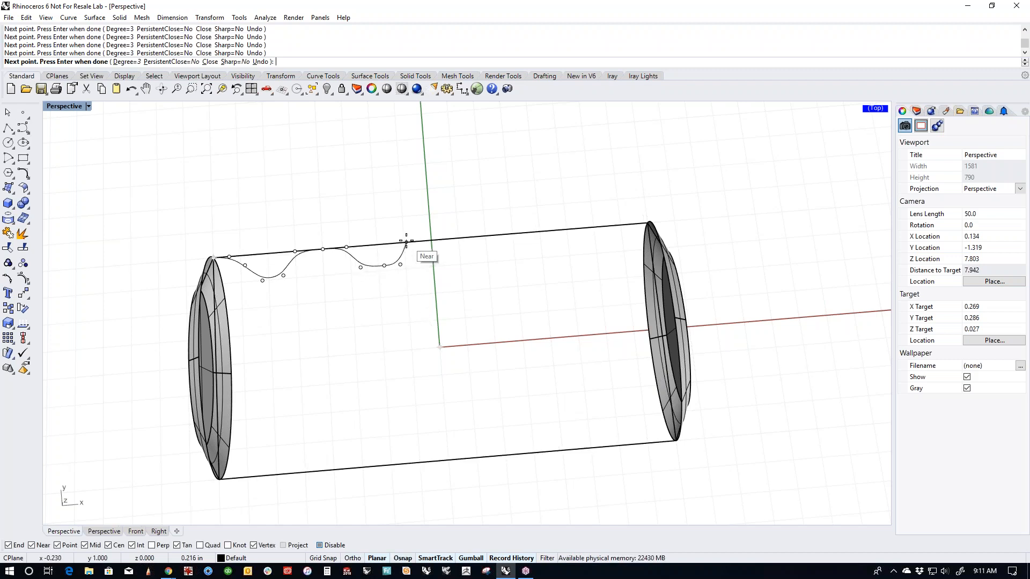
{"action": "key", "text": "alt"}
{"action": "left_click", "coordinate": [429, 241]}
{"action": "left_click", "coordinate": [451, 239]}
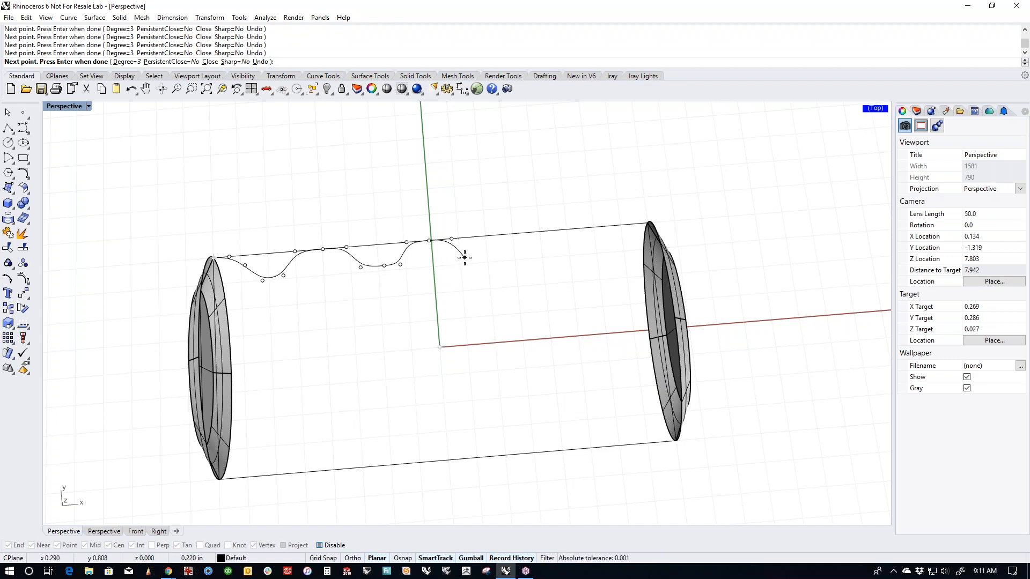
Step: Continue the curve with a third finger groove that returns to the rectangle's long edge at about x = 1
{"action": "key", "text": "shift"}
{"action": "left_click", "coordinate": [508, 253]}
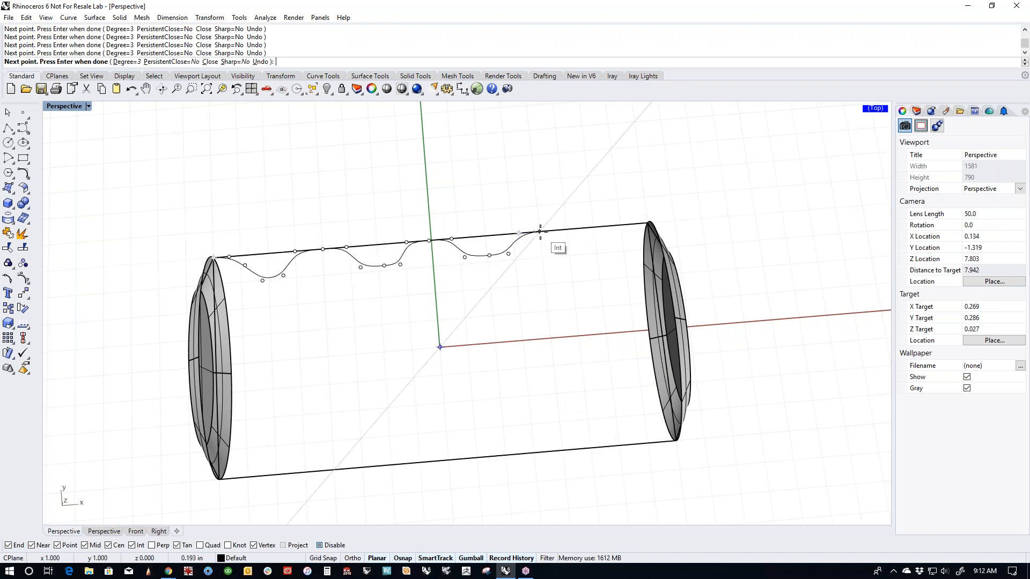
{"action": "left_click", "coordinate": [539, 232]}
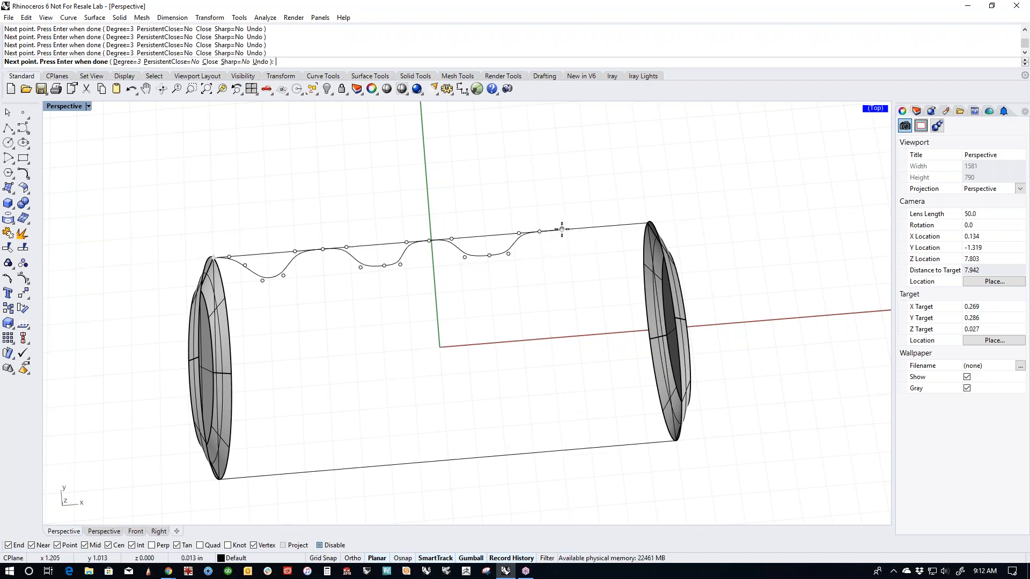
{"action": "left_click", "coordinate": [562, 230]}
Step: Add a fourth finger groove and finish the curve at the rectangle's corner on the mirrored cap
{"action": "key", "text": "alt"}
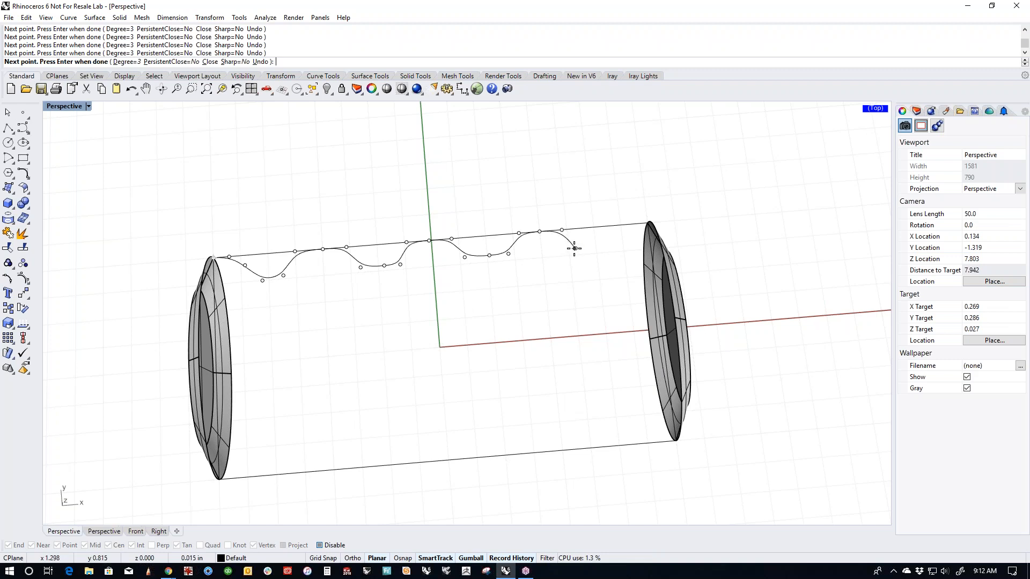
{"action": "left_click", "coordinate": [575, 248]}
{"action": "key", "text": "shift"}
{"action": "left_click", "coordinate": [611, 245]}
{"action": "left_click", "coordinate": [633, 224]}
{"action": "key", "text": "Return"}
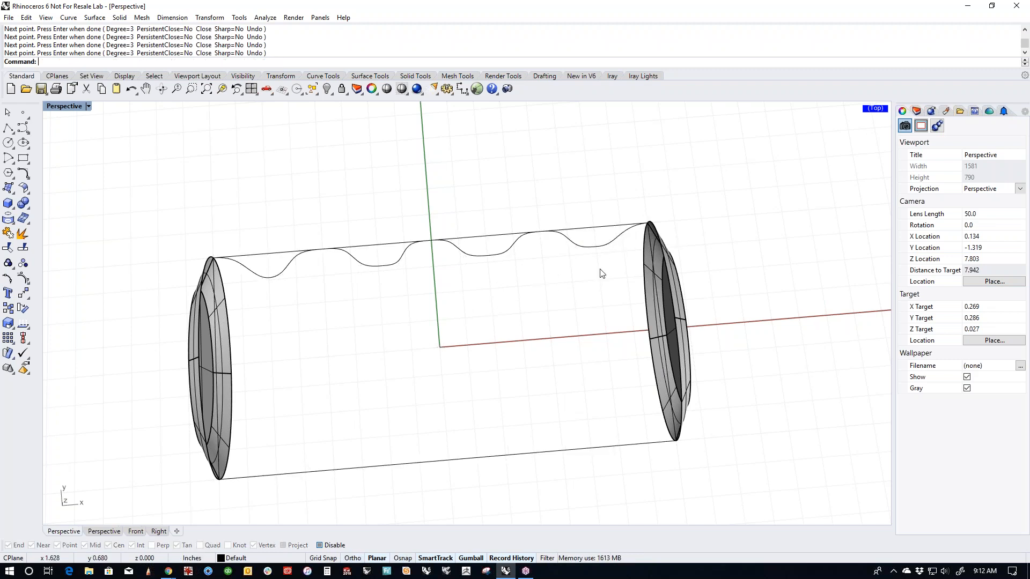
Step: Switch the viewport to the Top view to check the finger groove curve
{"action": "mouse_move", "coordinate": [511, 316]}
{"action": "right_mouse_down"}
{"action": "mouse_move", "coordinate": [467, 432]}
{"action": "mouse_move", "coordinate": [509, 364]}
{"action": "mouse_move", "coordinate": [535, 414]}
{"action": "right_mouse_up"}
{"action": "type", "text": "t"}
{"action": "key", "text": "Return"}
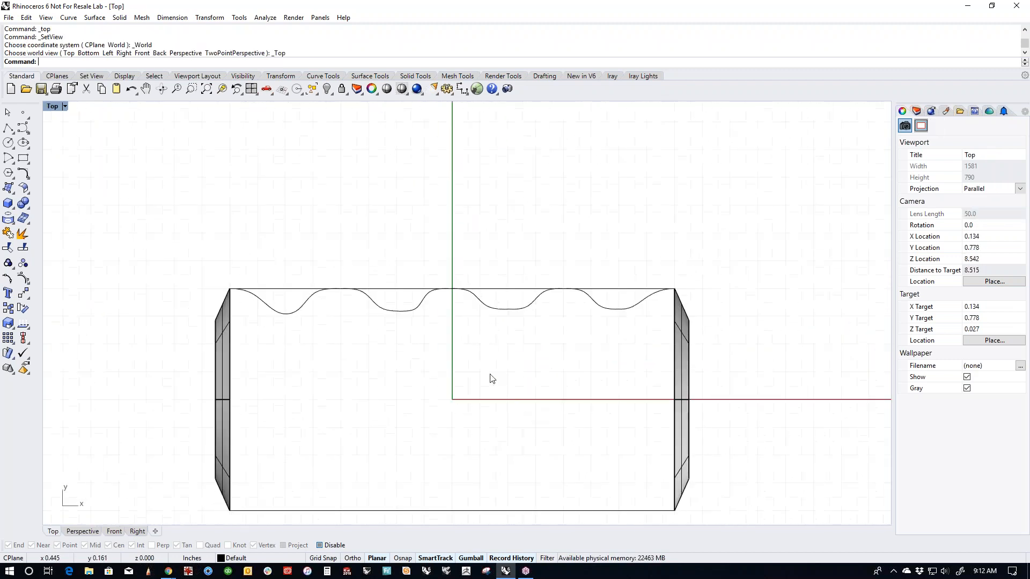
{"action": "left_click", "coordinate": [409, 313]}
{"action": "middle_click", "coordinate": [437, 379]}
{"action": "left_click", "coordinate": [374, 421]}
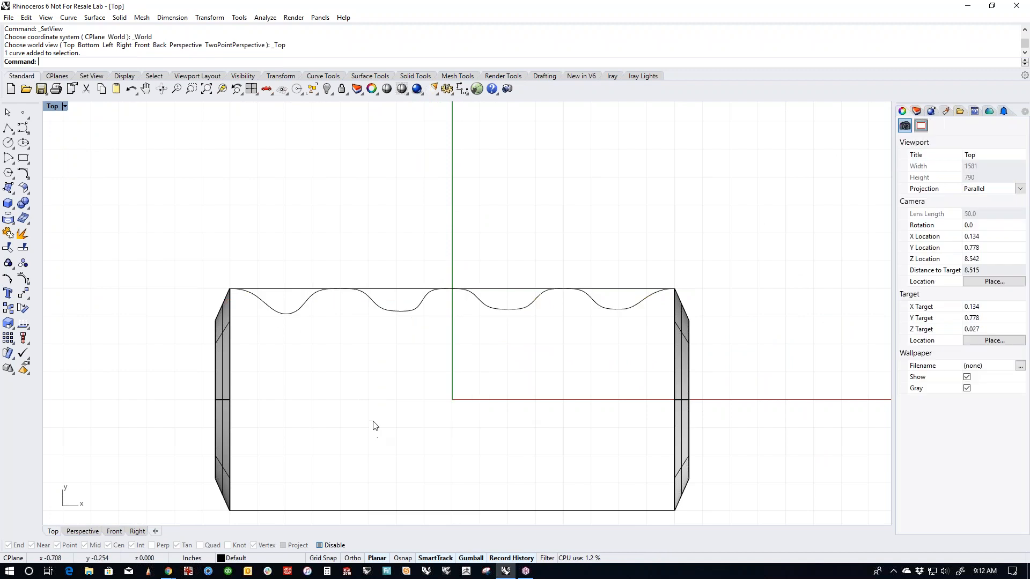
Step: Turn on the control points of the finger groove curve
{"action": "scroll", "coordinate": [292, 312], "scroll_direction": "up", "scroll_amount": 2}
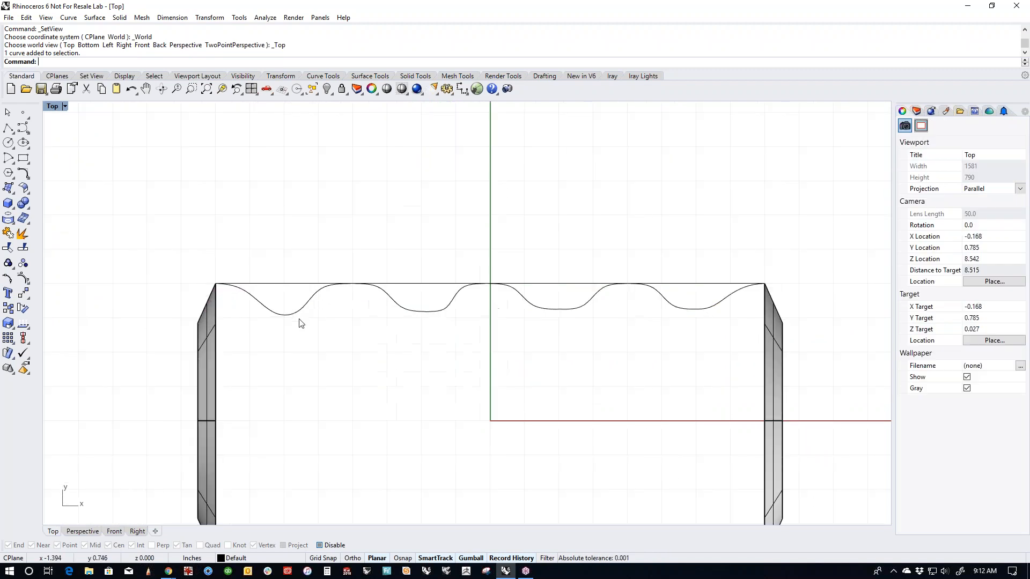
{"action": "left_click", "coordinate": [295, 317]}
{"action": "right_click_drag", "start_coordinate": [304, 347], "coordinate": [364, 400]}
{"action": "scroll", "coordinate": [346, 373], "scroll_direction": "up", "scroll_amount": 4}
{"action": "left_click", "coordinate": [302, 365]}
{"action": "left_click", "coordinate": [330, 364]}
{"action": "middle_click", "coordinate": [314, 390]}
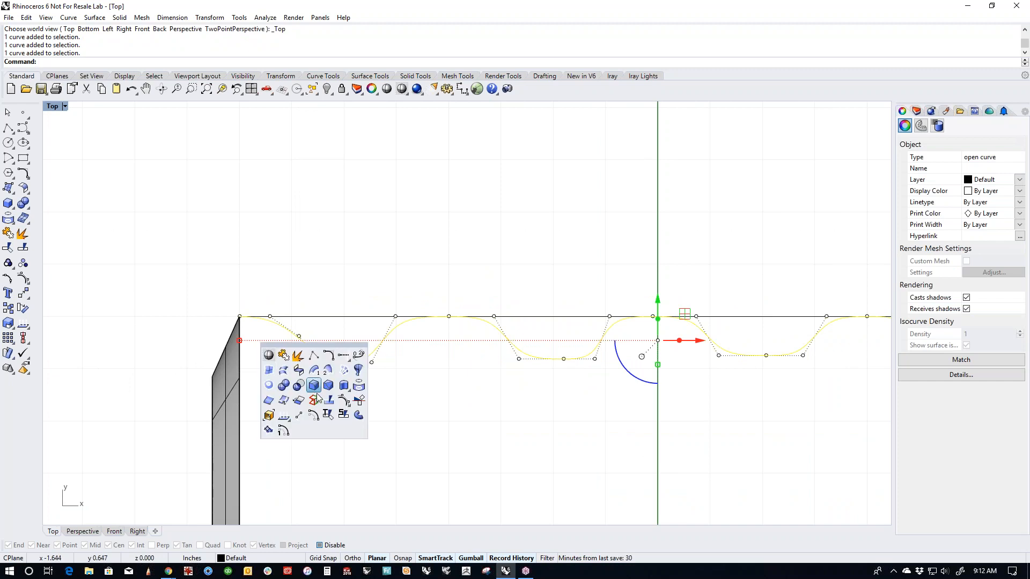
{"action": "left_click", "coordinate": [344, 400]}
{"action": "left_click", "coordinate": [340, 399]}
{"action": "scroll", "coordinate": [339, 399], "scroll_direction": "down", "scroll_amount": 6}
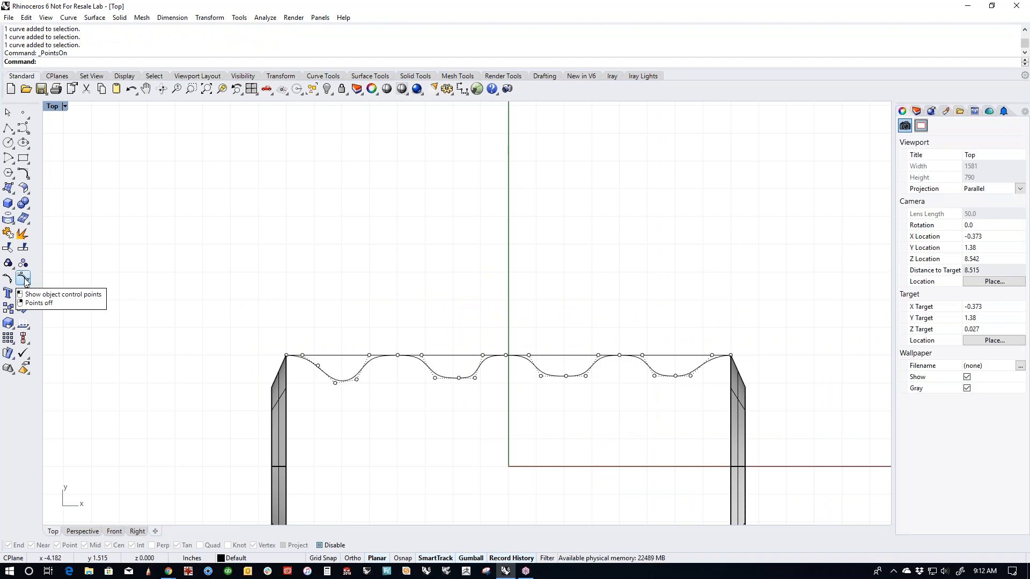
Step: Flatten the groove valleys' control points to one level by scaling them to 0 along the Y axis
{"action": "mouse_move", "coordinate": [315, 379]}
{"action": "left_mouse_down"}
{"action": "mouse_move", "coordinate": [417, 407]}
{"action": "mouse_move", "coordinate": [504, 392]}
{"action": "mouse_move", "coordinate": [722, 412]}
{"action": "mouse_move", "coordinate": [712, 402]}
{"action": "left_mouse_up"}
{"action": "left_click", "coordinate": [511, 383]}
{"action": "type", "text": "0"}
{"action": "key", "text": "Return"}
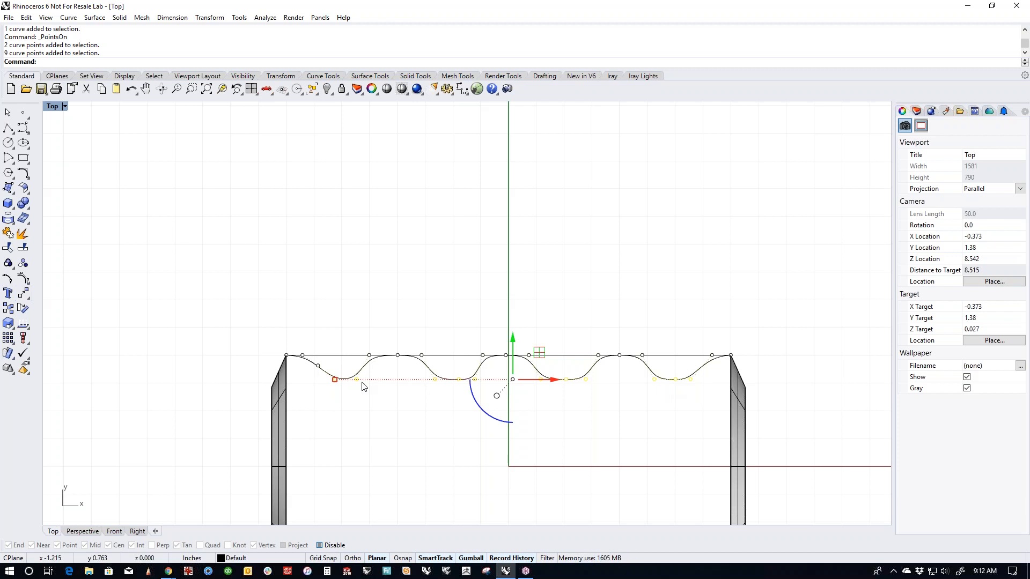
{"action": "left_click", "coordinate": [426, 443]}
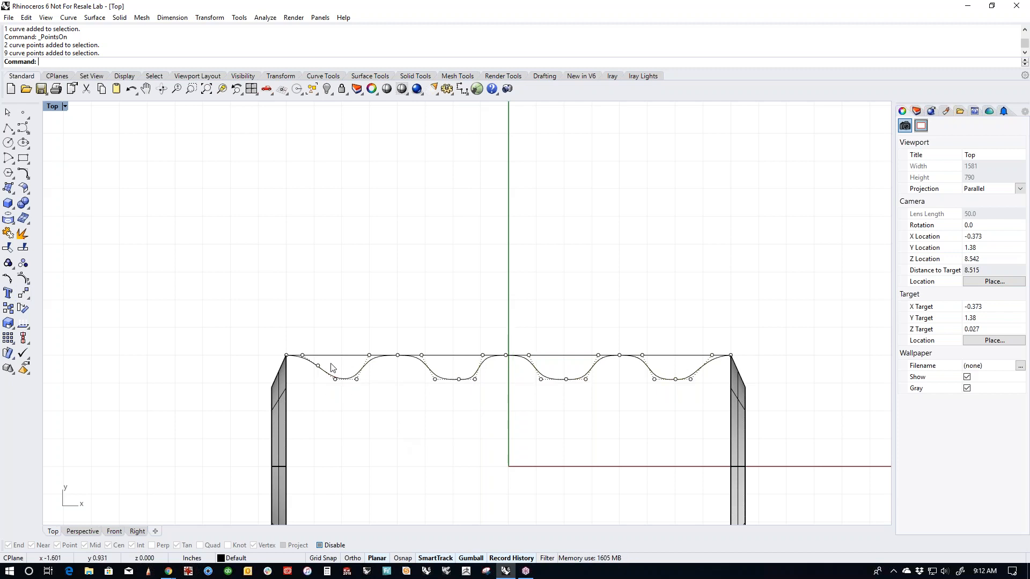
Step: Move the control point on the first groove's outer slope down to the level of its valley points
{"action": "scroll", "coordinate": [331, 368], "scroll_direction": "up", "scroll_amount": 2}
{"action": "left_click", "coordinate": [312, 369]}
{"action": "left_click_drag", "start_coordinate": [312, 369], "coordinate": [337, 388]}
{"action": "left_click", "coordinate": [361, 420]}
{"action": "scroll", "coordinate": [439, 412], "scroll_direction": "down", "scroll_amount": 2}
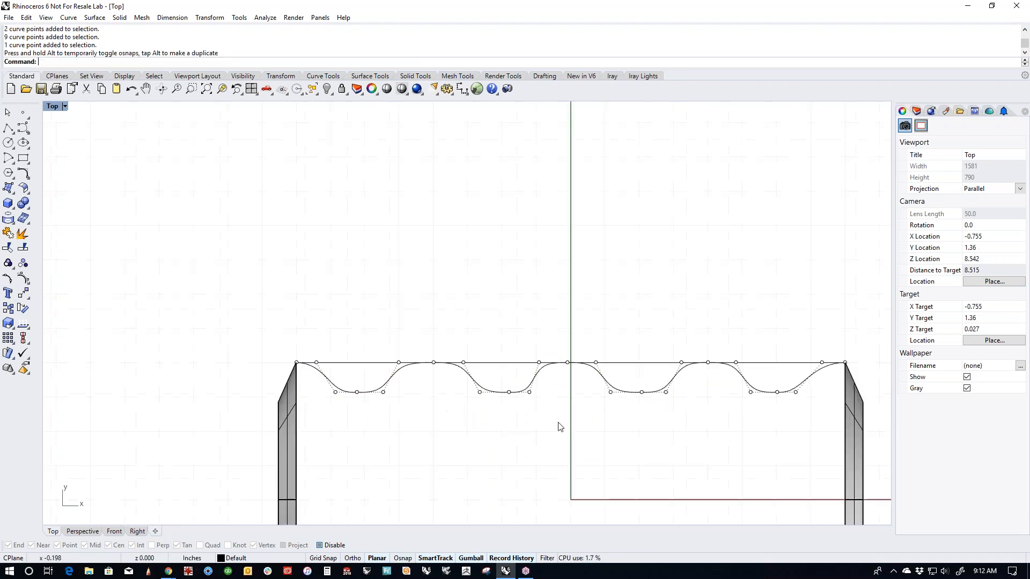
Step: Move the fourth groove's outermost valley control point along the X axis toward the mirrored end cap to widen the groove
{"action": "right_click_drag", "start_coordinate": [513, 423], "coordinate": [403, 416]}
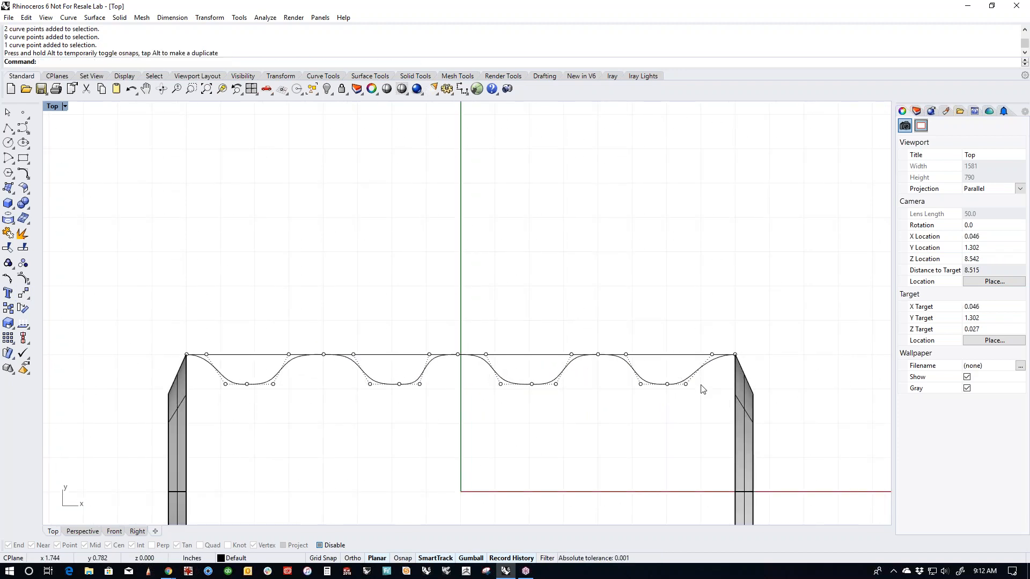
{"action": "scroll", "coordinate": [700, 385], "scroll_direction": "up", "scroll_amount": 2}
{"action": "right_click_drag", "start_coordinate": [700, 400], "coordinate": [658, 407]}
{"action": "scroll", "coordinate": [623, 405], "scroll_direction": "down", "scroll_amount": 2}
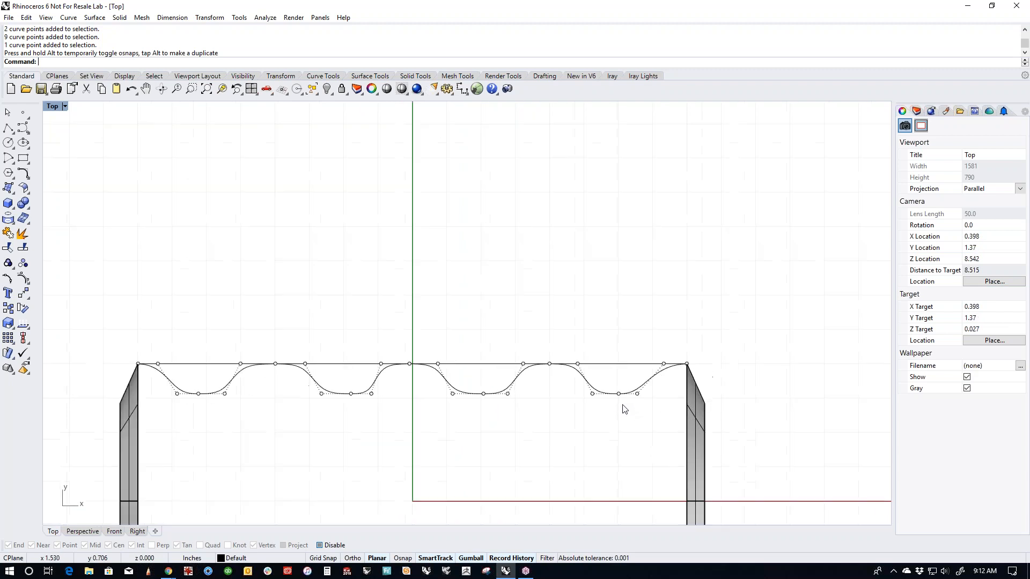
{"action": "left_click", "coordinate": [637, 395]}
{"action": "mouse_move", "coordinate": [638, 394]}
{"action": "left_mouse_down"}
{"action": "mouse_move", "coordinate": [667, 396]}
{"action": "mouse_move", "coordinate": [651, 394]}
{"action": "left_mouse_up"}
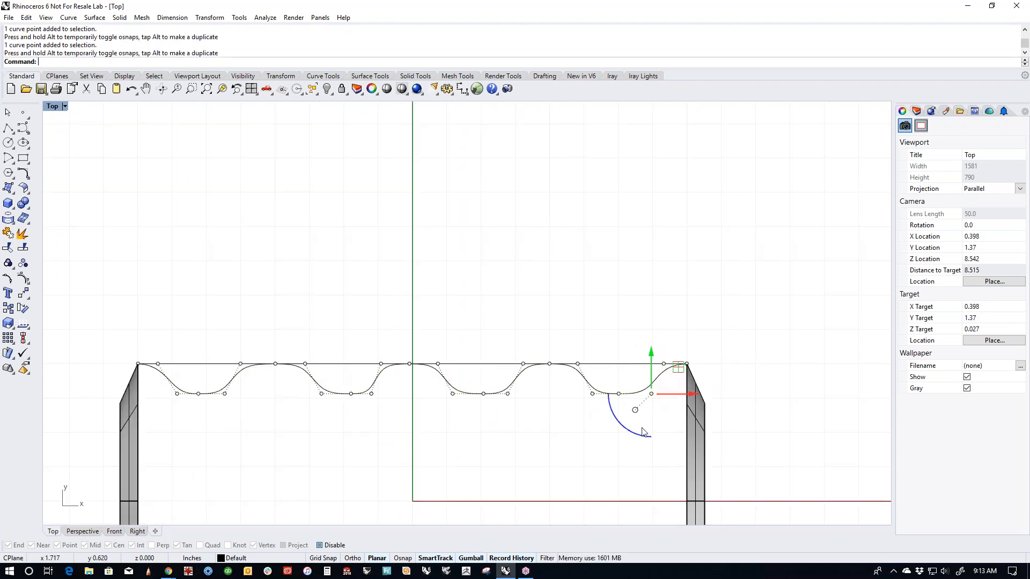
{"action": "left_click", "coordinate": [659, 437]}
Step: Nudge the third groove's middle valley point along the X axis and move the first ridge's two flanking control points closer to its crest
{"action": "left_click", "coordinate": [483, 394]}
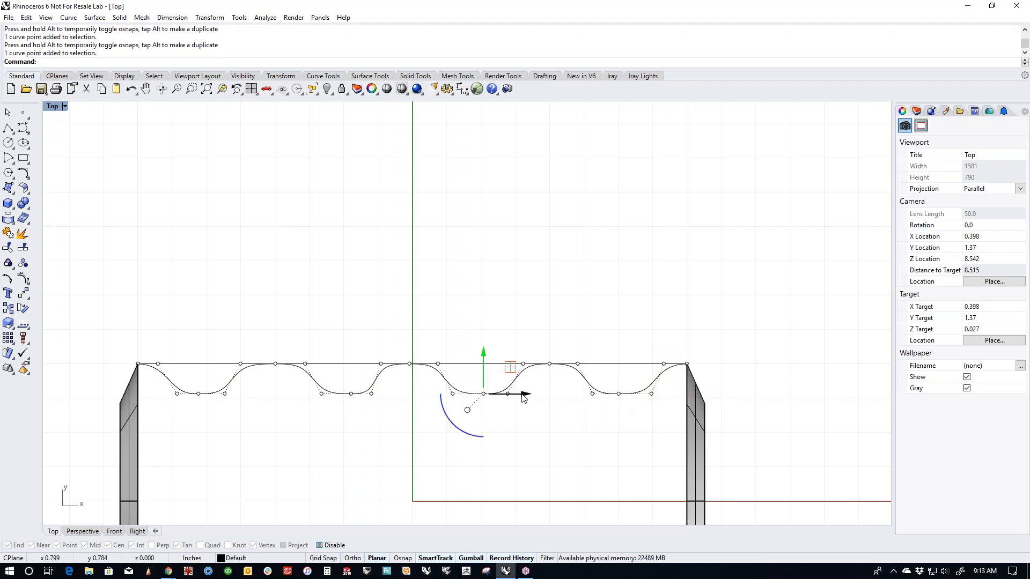
{"action": "left_click", "coordinate": [465, 411]}
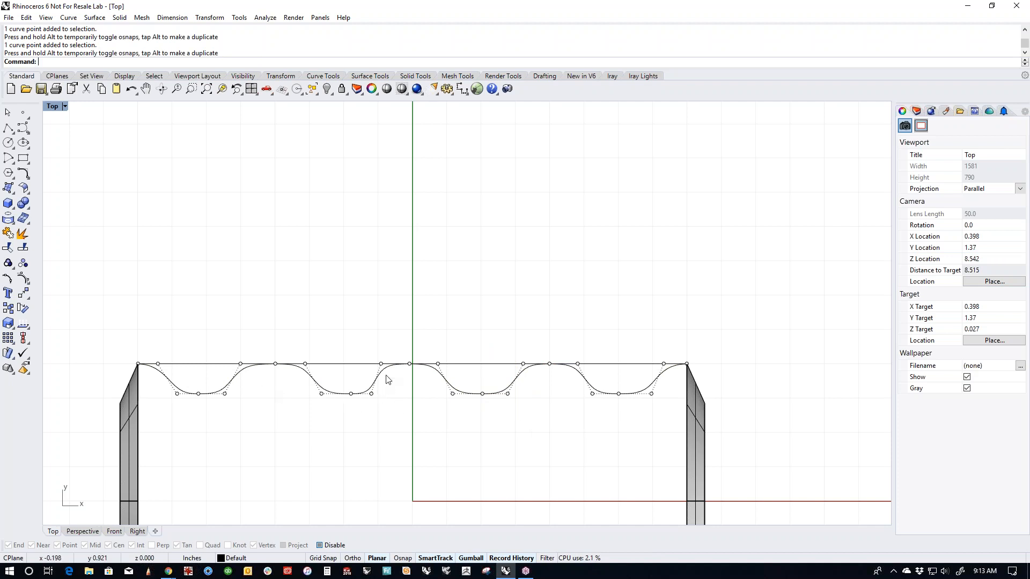
{"action": "left_click", "coordinate": [241, 364]}
{"action": "left_click_drag", "start_coordinate": [242, 365], "coordinate": [255, 368]}
{"action": "left_click", "coordinate": [290, 348]}
{"action": "left_click", "coordinate": [305, 365]}
{"action": "mouse_move", "coordinate": [353, 365]}
{"action": "left_mouse_down"}
{"action": "mouse_move", "coordinate": [370, 366]}
{"action": "mouse_move", "coordinate": [343, 365]}
{"action": "left_mouse_up"}
{"action": "left_click", "coordinate": [257, 423]}
Step: Select the middle valley control point of all four finger grooves and lower them slightly along the Y axis
{"action": "left_click", "coordinate": [199, 394]}
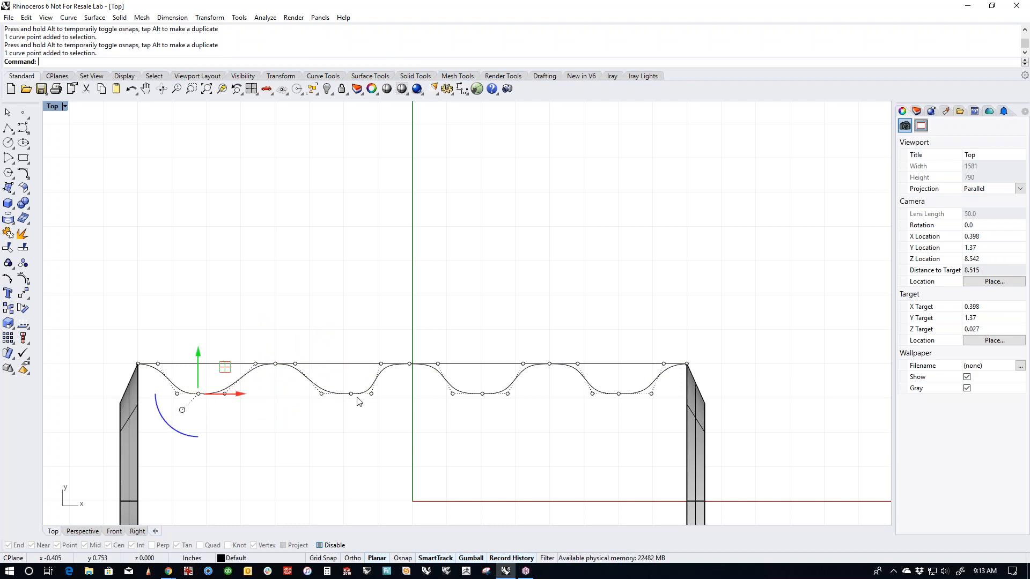
{"action": "left_click", "coordinate": [353, 394], "text": "shift"}
{"action": "left_click", "coordinate": [483, 394], "text": "shift"}
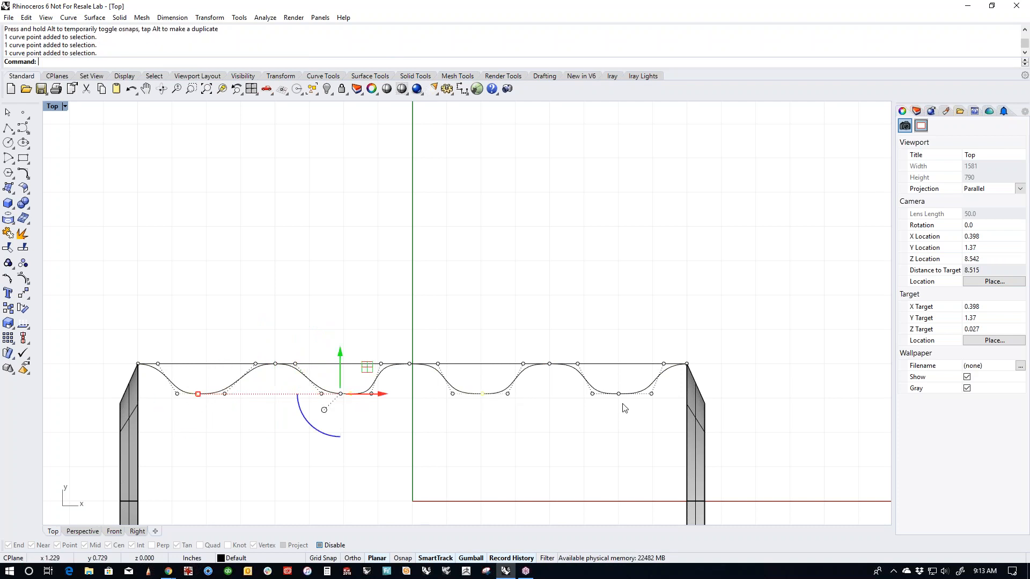
{"action": "left_click", "coordinate": [622, 395], "text": "shift"}
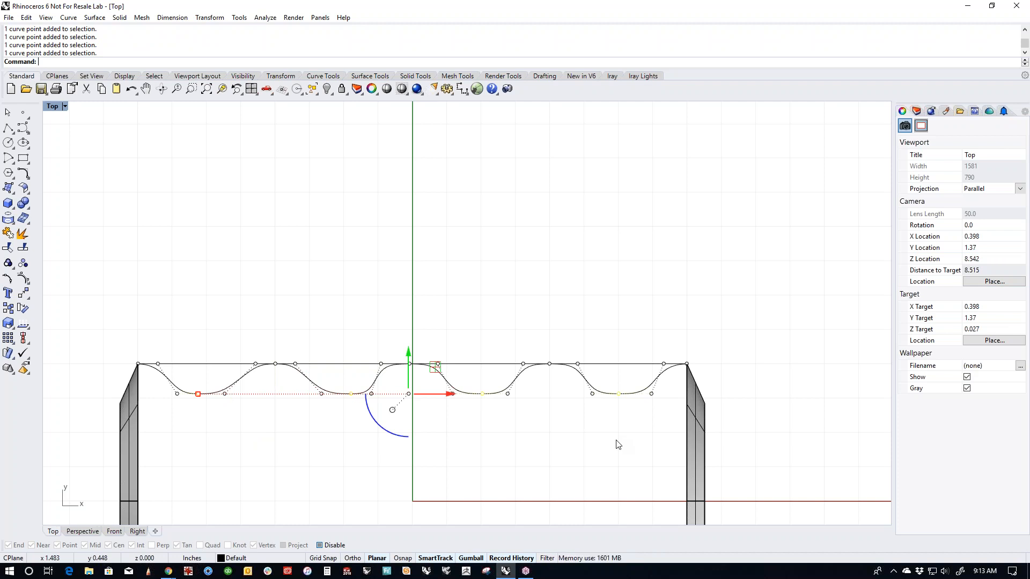
{"action": "left_click_drag", "start_coordinate": [411, 351], "coordinate": [411, 356]}
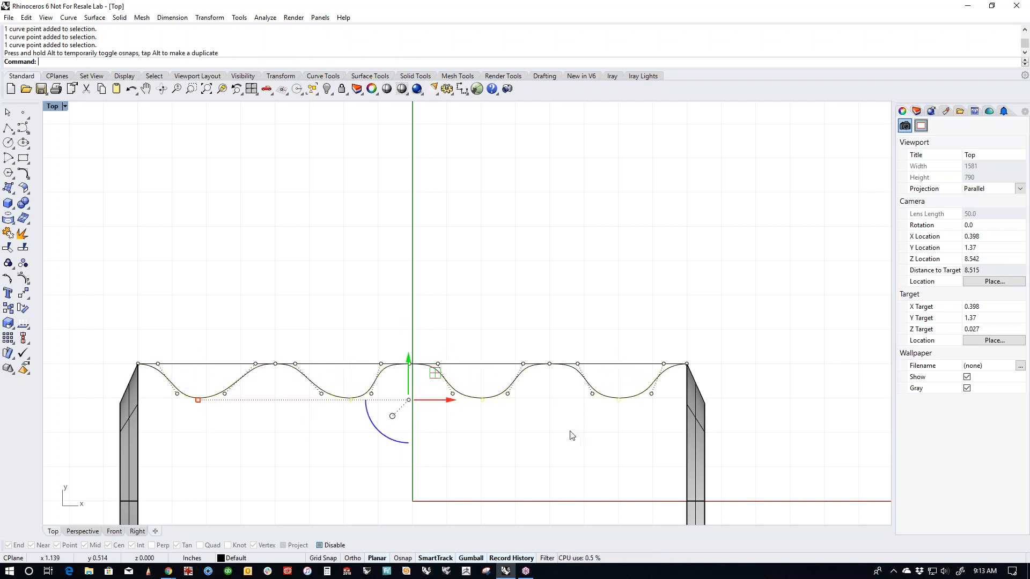
{"action": "left_click", "coordinate": [549, 445]}
Step: Shift the second groove's three valley points toward the first groove and move the first ridge's adjoining flank point away from its crest
{"action": "scroll", "coordinate": [205, 402], "scroll_direction": "up", "scroll_amount": 2}
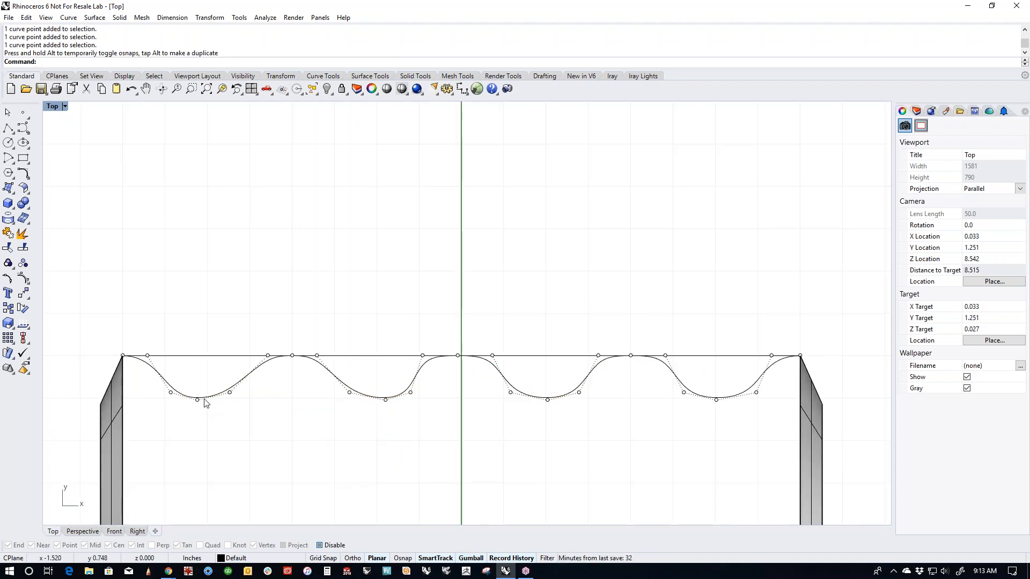
{"action": "scroll", "coordinate": [288, 393], "scroll_direction": "down", "scroll_amount": 2}
{"action": "left_click_drag", "start_coordinate": [317, 381], "coordinate": [456, 423]}
{"action": "left_click_drag", "start_coordinate": [361, 396], "coordinate": [357, 396]}
{"action": "key", "text": "Escape"}
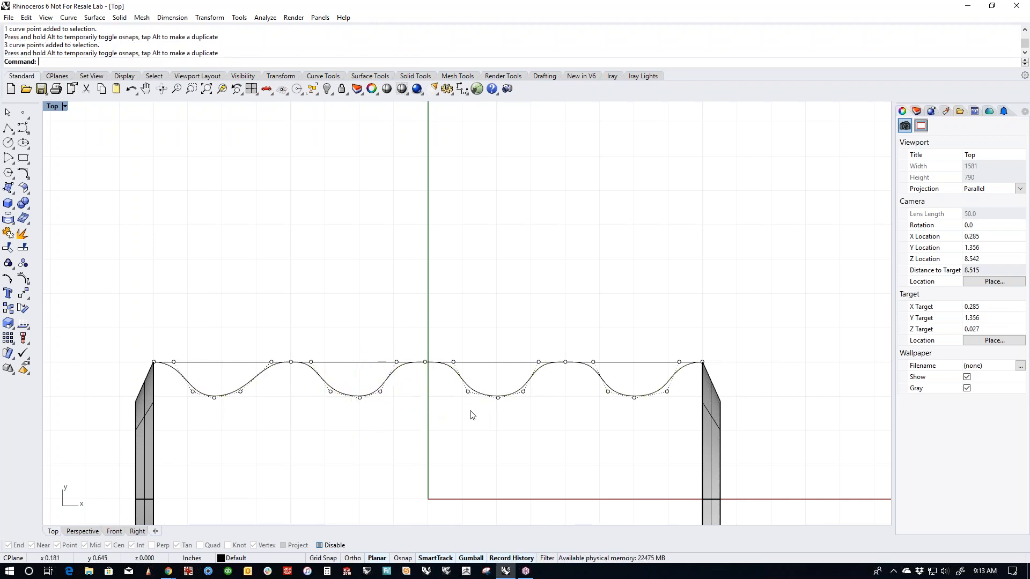
{"action": "left_click_drag", "start_coordinate": [267, 353], "coordinate": [303, 363]}
{"action": "left_click", "coordinate": [328, 423]}
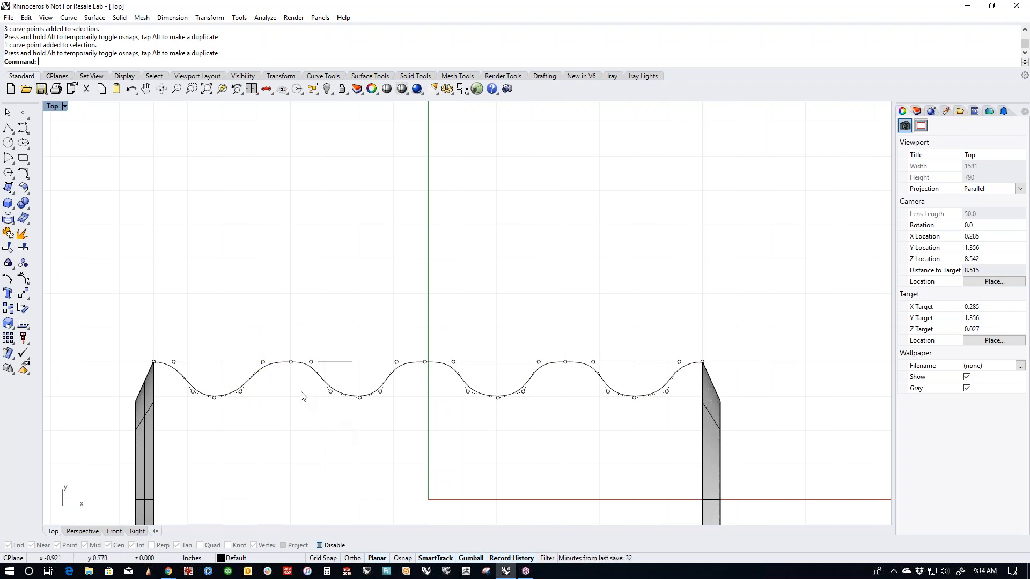
Step: Raise all twelve valley control points together along the Y axis to make the finger grooves shallower
{"action": "left_click_drag", "start_coordinate": [175, 380], "coordinate": [680, 426]}
{"action": "left_click_drag", "start_coordinate": [437, 351], "coordinate": [426, 379]}
{"action": "left_click", "coordinate": [472, 460]}
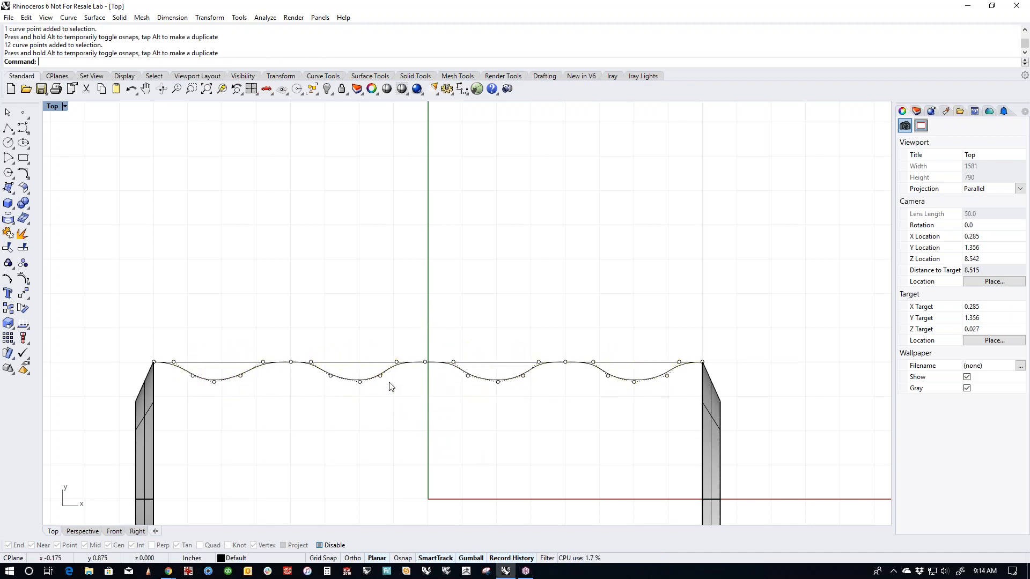
Step: Select the six control points flanking the three inner ridges and lower them slightly along the Y axis to round the crests
{"action": "scroll", "coordinate": [300, 385], "scroll_direction": "up", "scroll_amount": 2}
{"action": "left_click_drag", "start_coordinate": [231, 323], "coordinate": [265, 368]}
{"action": "left_click_drag", "start_coordinate": [322, 331], "coordinate": [339, 367], "text": "shift"}
{"action": "left_click_drag", "start_coordinate": [423, 320], "coordinate": [469, 371], "text": "shift"}
{"action": "left_click_drag", "start_coordinate": [529, 331], "coordinate": [557, 376], "text": "shift"}
{"action": "left_click_drag", "start_coordinate": [645, 322], "coordinate": [689, 369], "text": "shift"}
{"action": "left_click_drag", "start_coordinate": [739, 333], "coordinate": [765, 369], "text": "shift"}
{"action": "scroll", "coordinate": [710, 395], "scroll_direction": "down", "scroll_amount": 2}
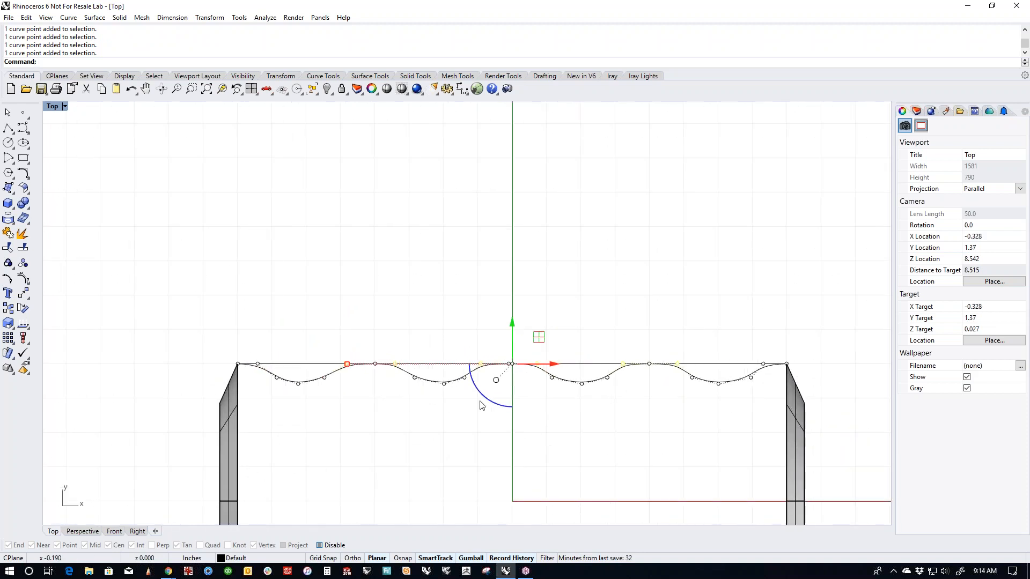
{"action": "scroll", "coordinate": [465, 395], "scroll_direction": "up", "scroll_amount": 2}
{"action": "left_click_drag", "start_coordinate": [523, 318], "coordinate": [505, 362]}
{"action": "key", "text": "Escape"}
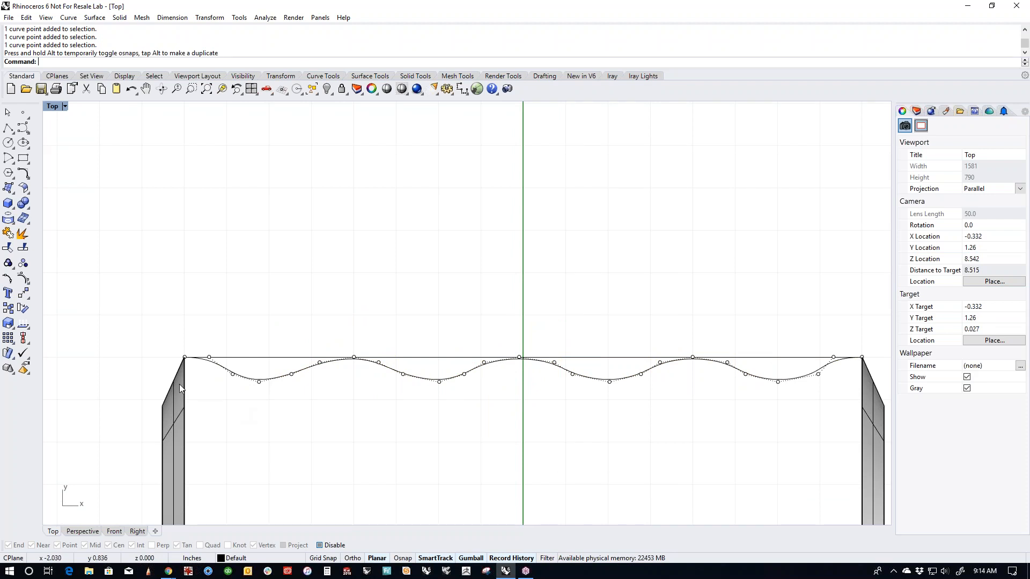
Step: Draw a degree-3 control point curve along the handle edge opposite the grooves, between the end cap corners, with an inward bump near each end
{"action": "scroll", "coordinate": [440, 404], "scroll_direction": "down", "scroll_amount": 4}
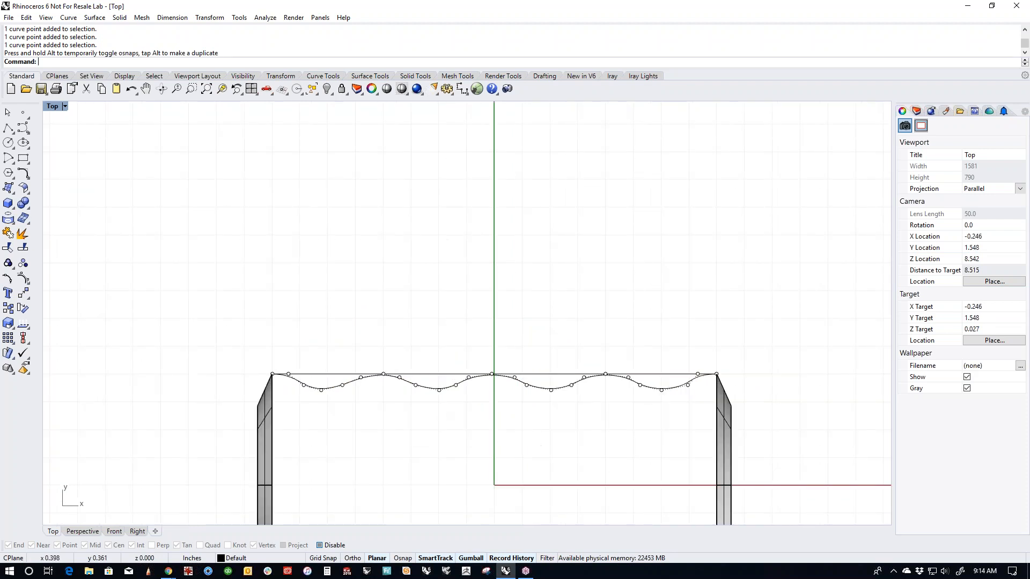
{"action": "right_click_drag", "start_coordinate": [537, 447], "coordinate": [491, 341]}
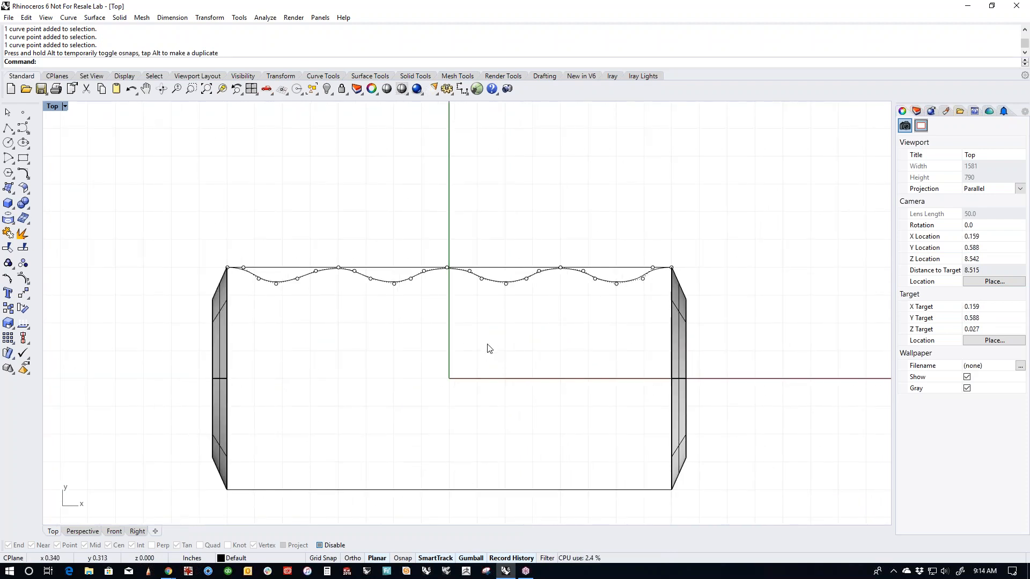
{"action": "scroll", "coordinate": [485, 348], "scroll_direction": "down", "scroll_amount": 4}
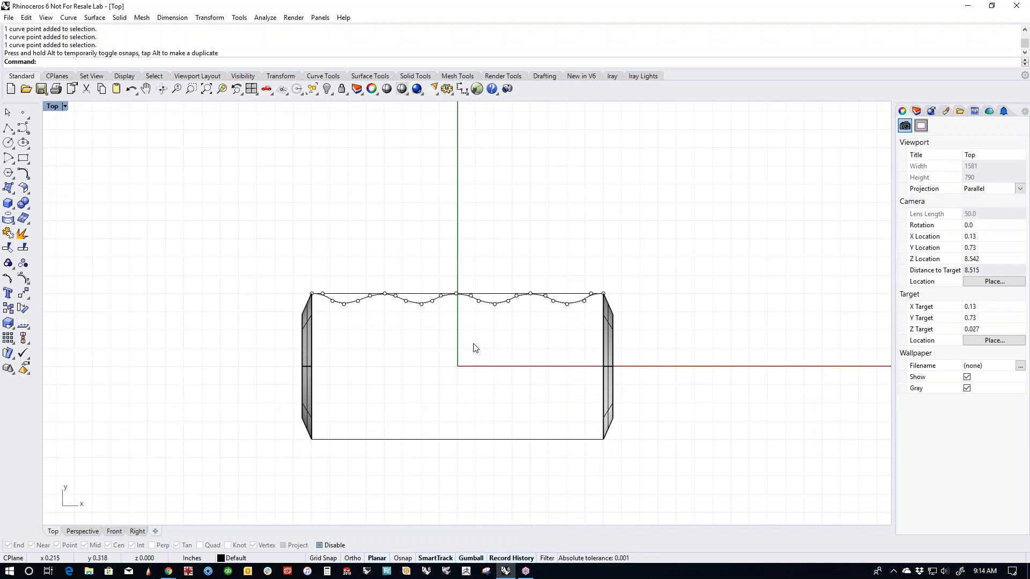
{"action": "left_click", "coordinate": [23, 127]}
{"action": "scroll", "coordinate": [346, 424], "scroll_direction": "up", "scroll_amount": 2}
{"action": "scroll", "coordinate": [346, 423], "scroll_direction": "up", "scroll_amount": 1}
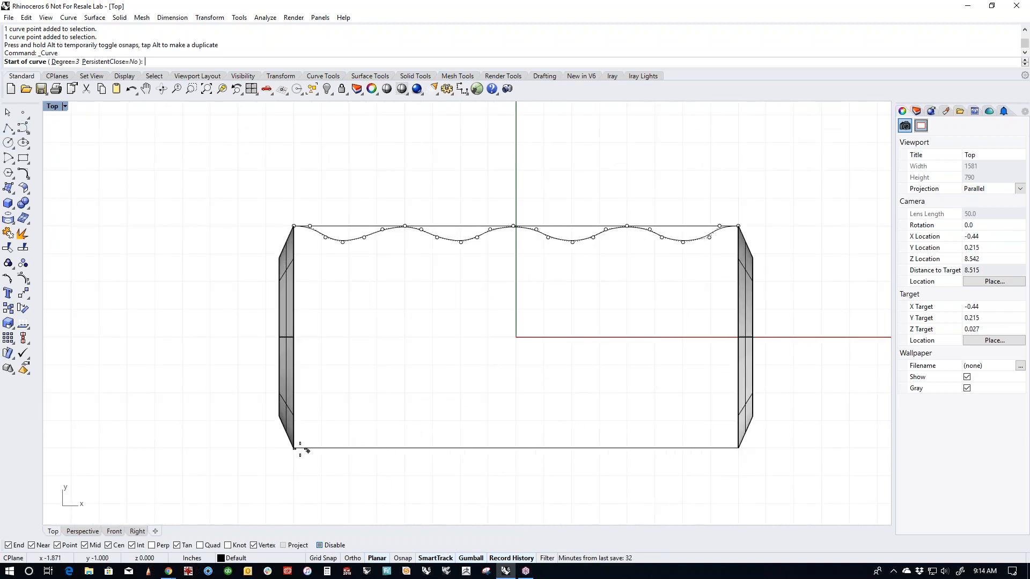
{"action": "left_click", "coordinate": [295, 446]}
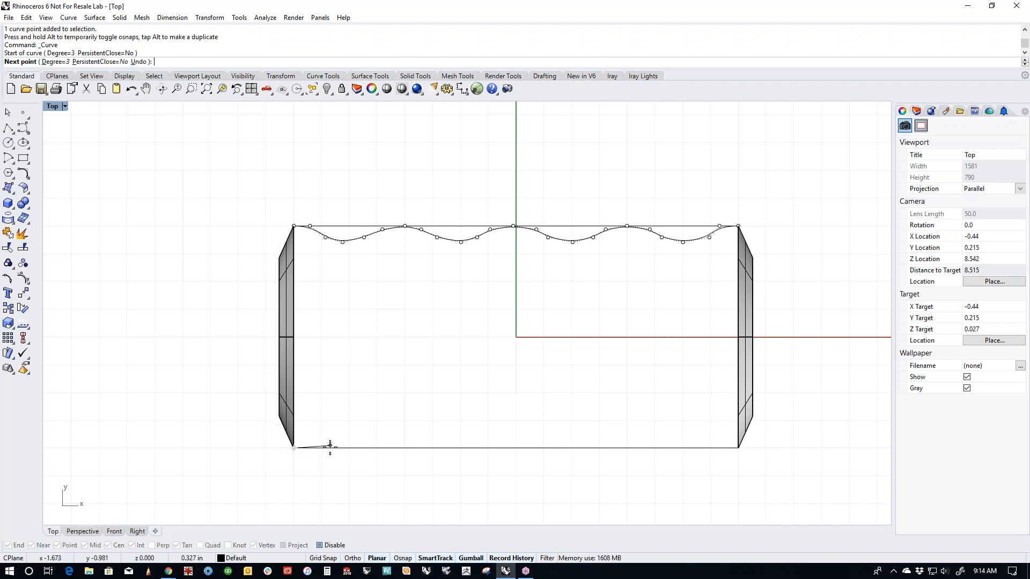
{"action": "left_click", "coordinate": [307, 448]}
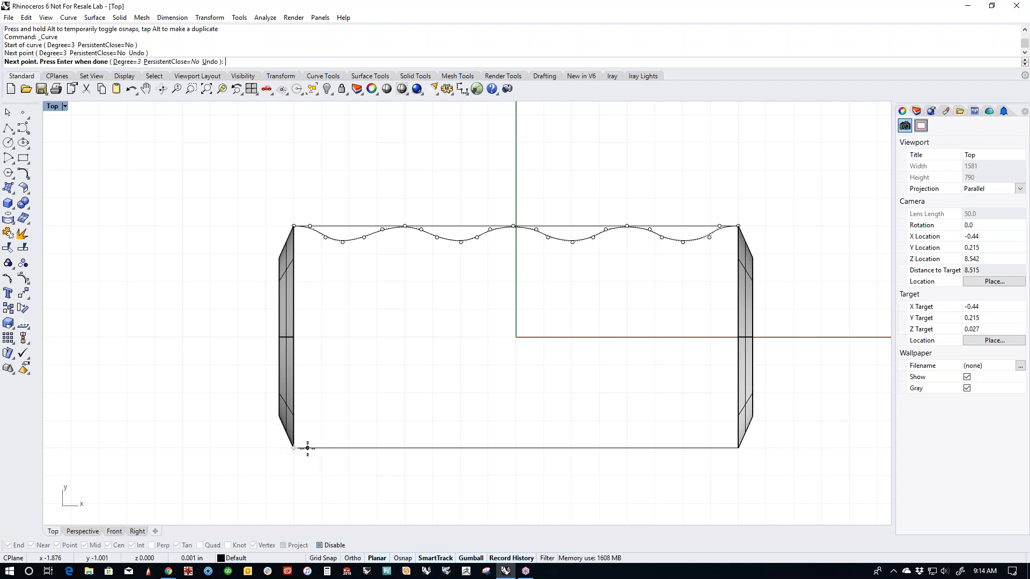
{"action": "left_click", "coordinate": [341, 434]}
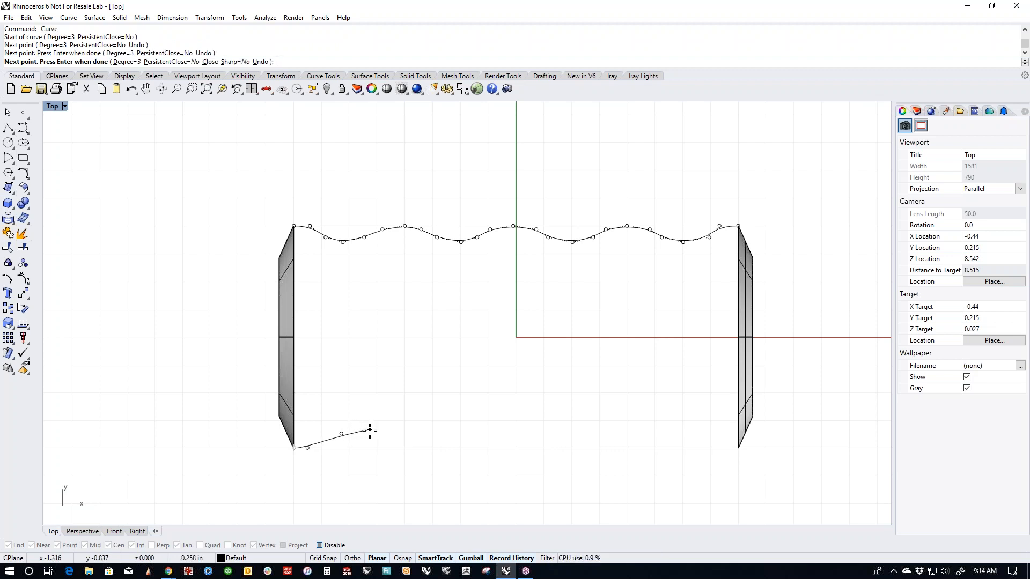
{"action": "left_click", "coordinate": [369, 430]}
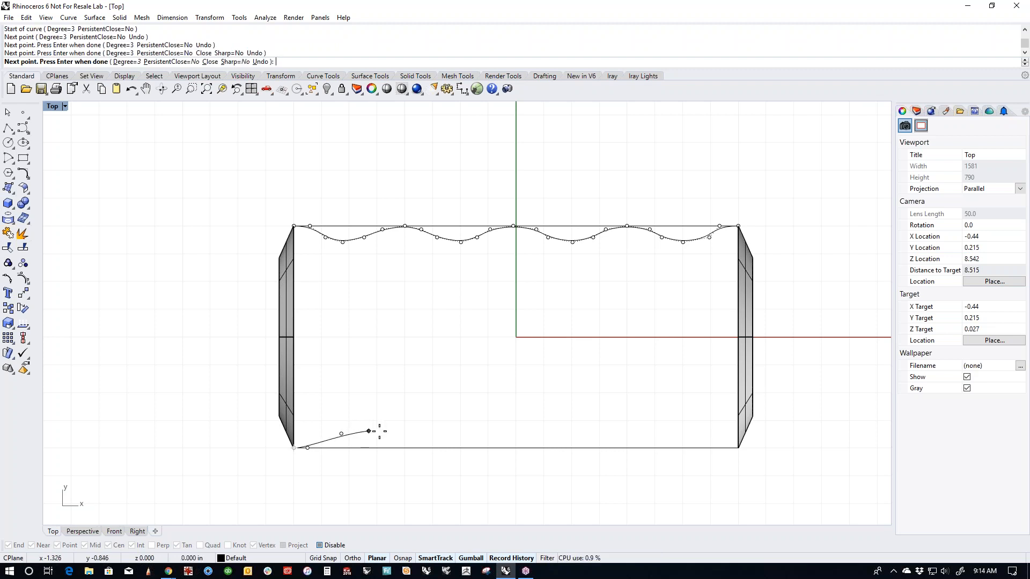
{"action": "left_click", "coordinate": [405, 448]}
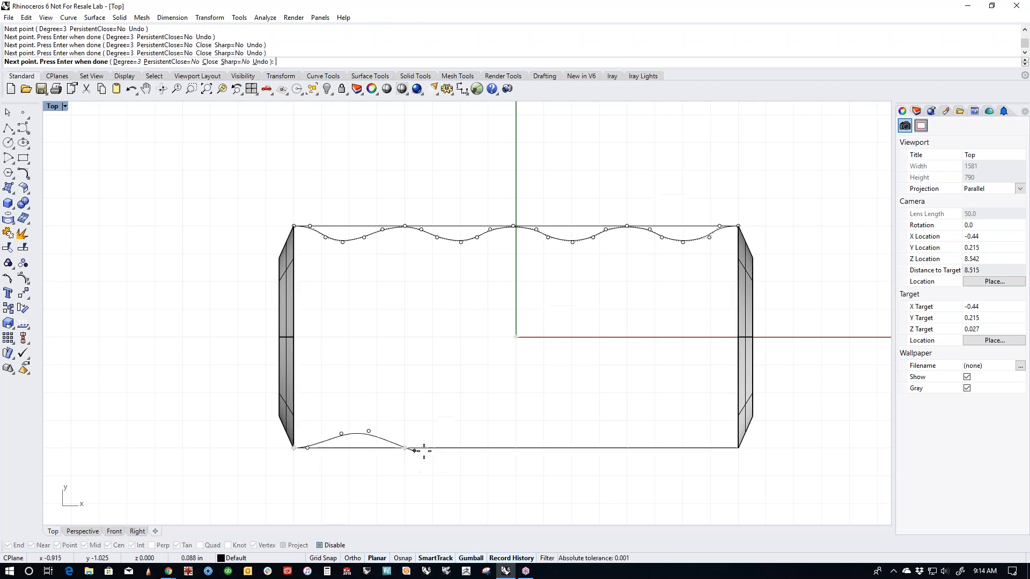
{"action": "left_click", "coordinate": [530, 449]}
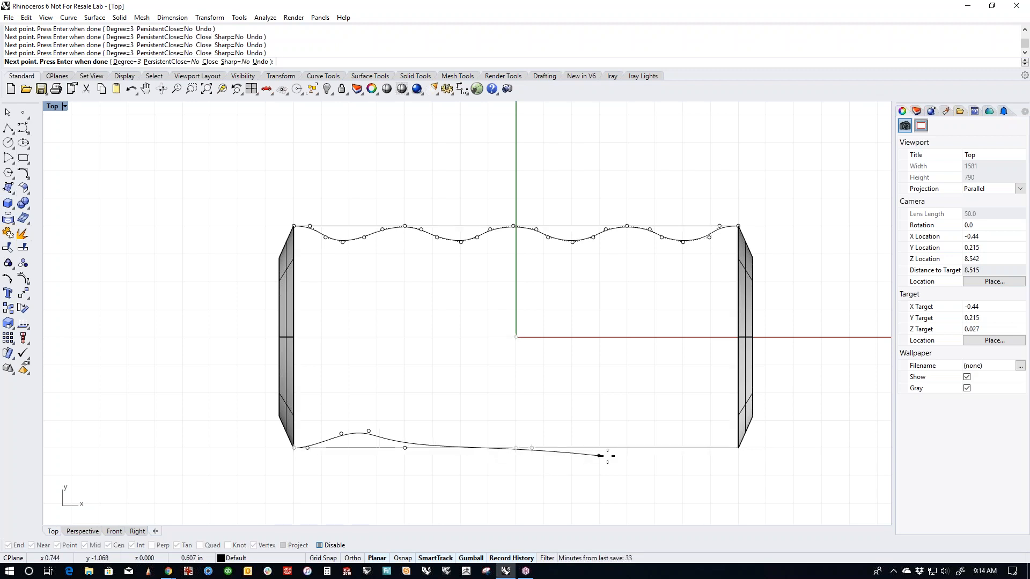
{"action": "left_click", "coordinate": [661, 449]}
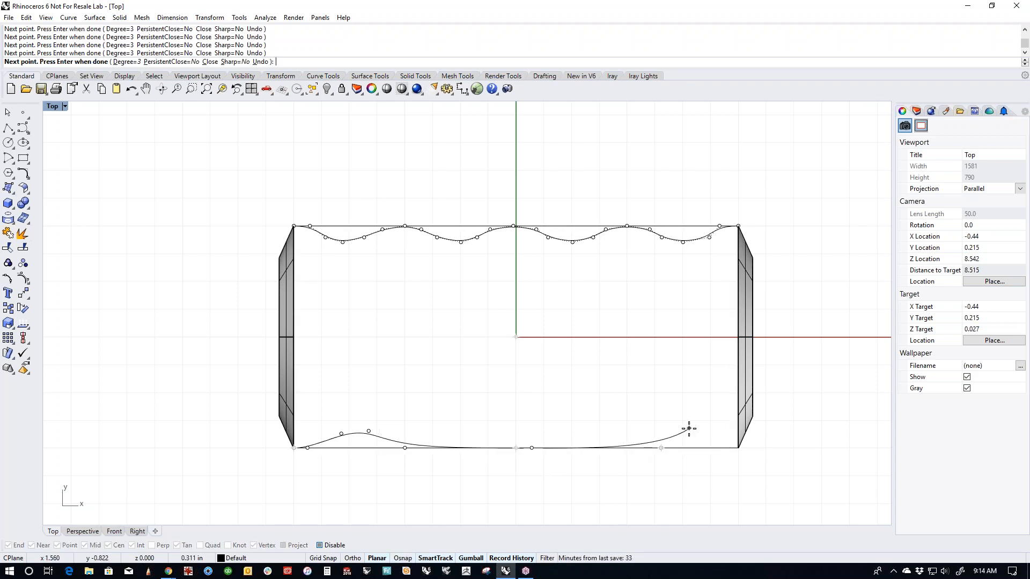
{"action": "left_click", "coordinate": [687, 435]}
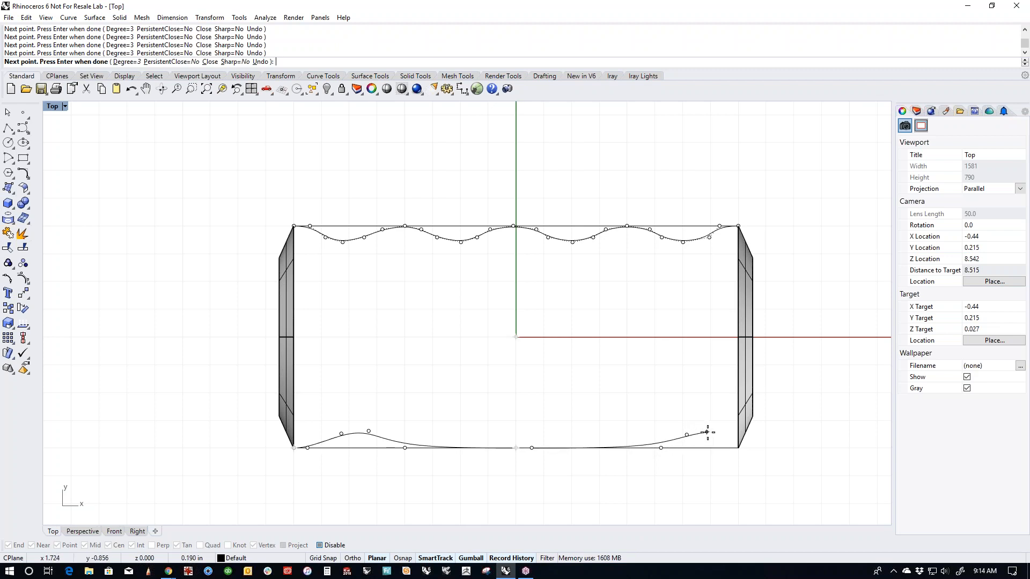
{"action": "left_click", "coordinate": [709, 433]}
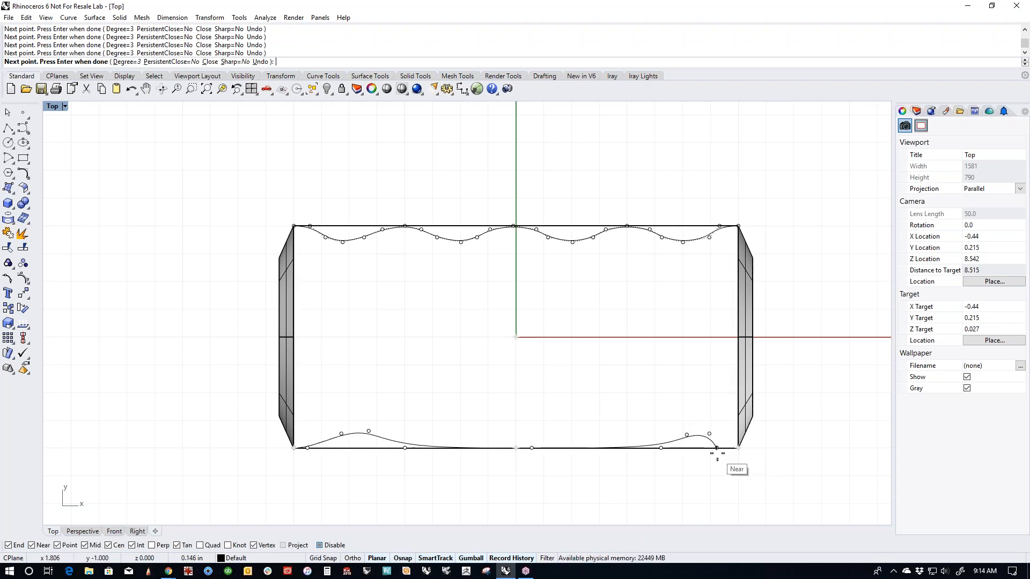
{"action": "left_click", "coordinate": [739, 448]}
{"action": "key", "text": "Return"}
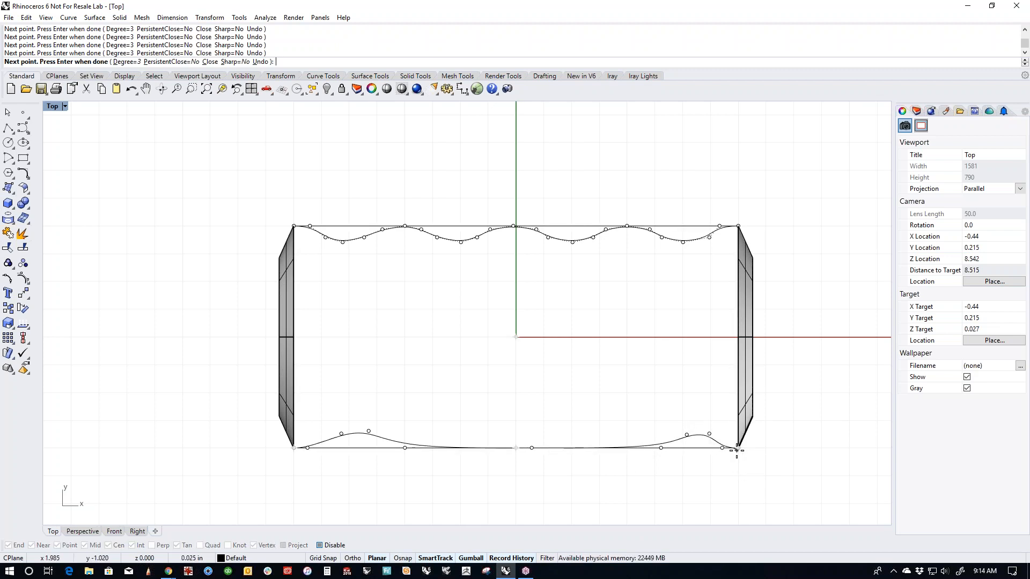
Step: Turn on the new palm-side curve's control points and shift the two inner points of the bump near the mirrored end cap toward the middle
{"action": "left_click", "coordinate": [684, 447]}
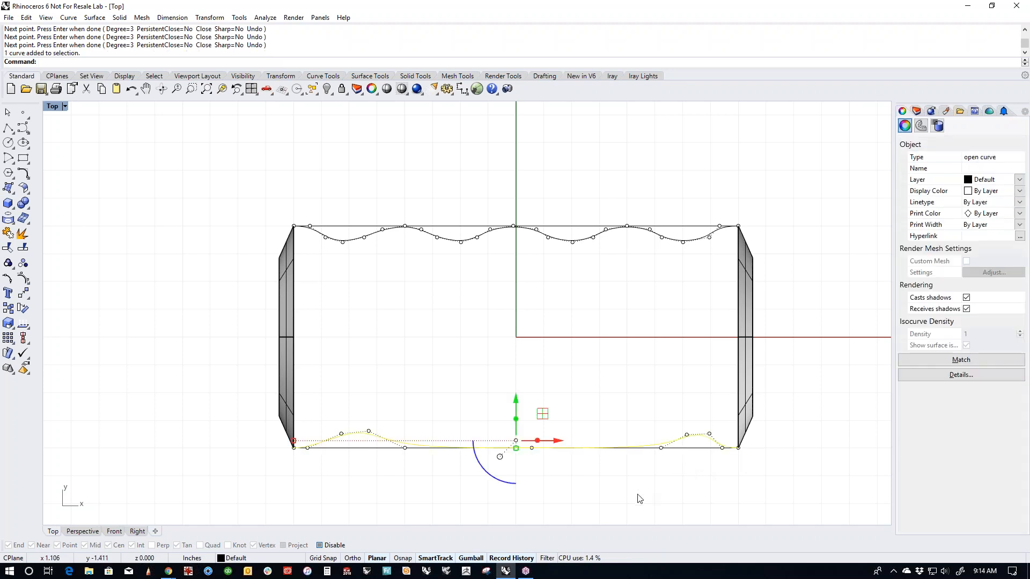
{"action": "left_click", "coordinate": [421, 501]}
{"action": "left_click", "coordinate": [395, 447]}
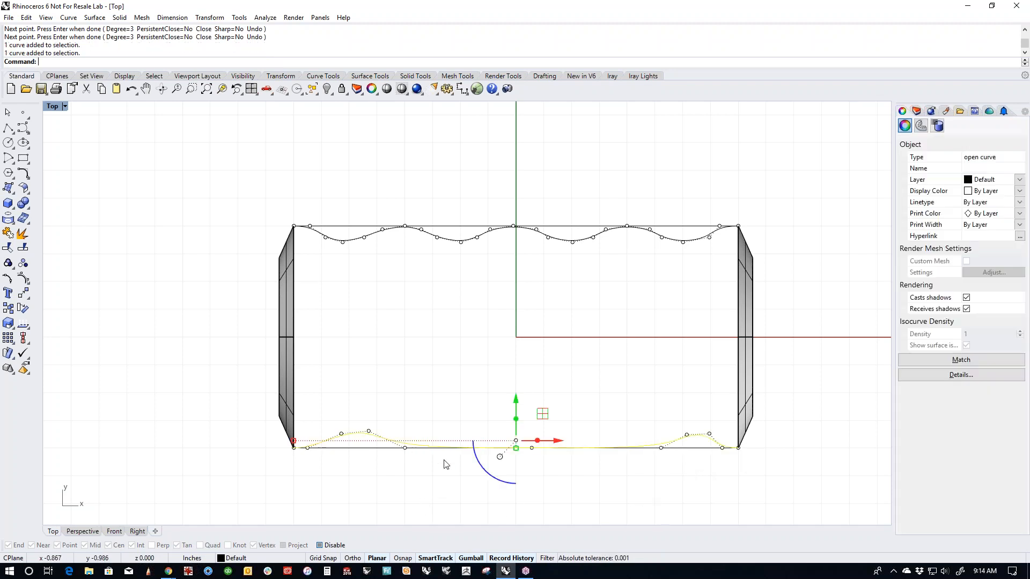
{"action": "left_click", "coordinate": [23, 279]}
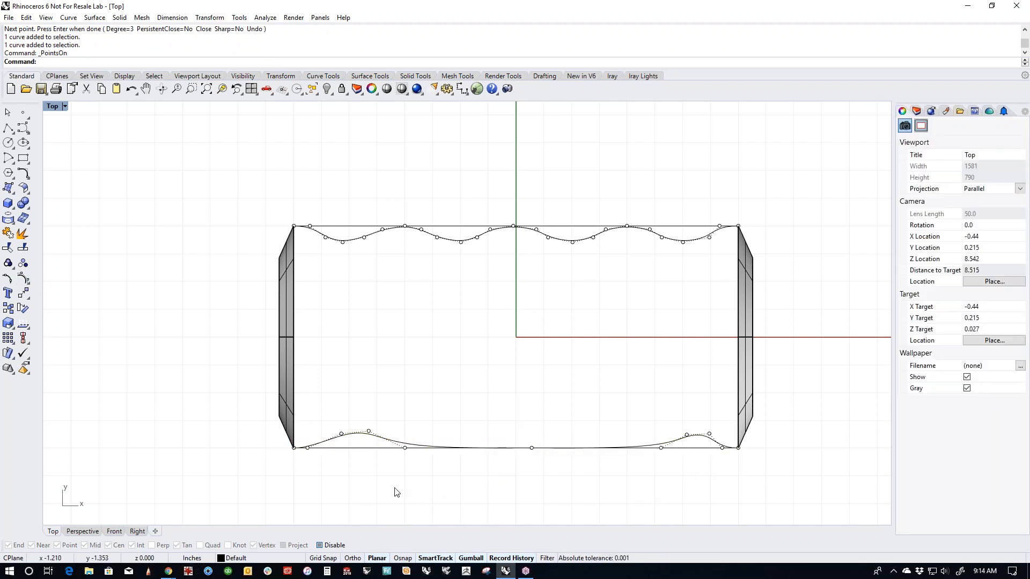
{"action": "left_click_drag", "start_coordinate": [648, 412], "coordinate": [660, 447]}
{"action": "left_click", "coordinate": [639, 477]}
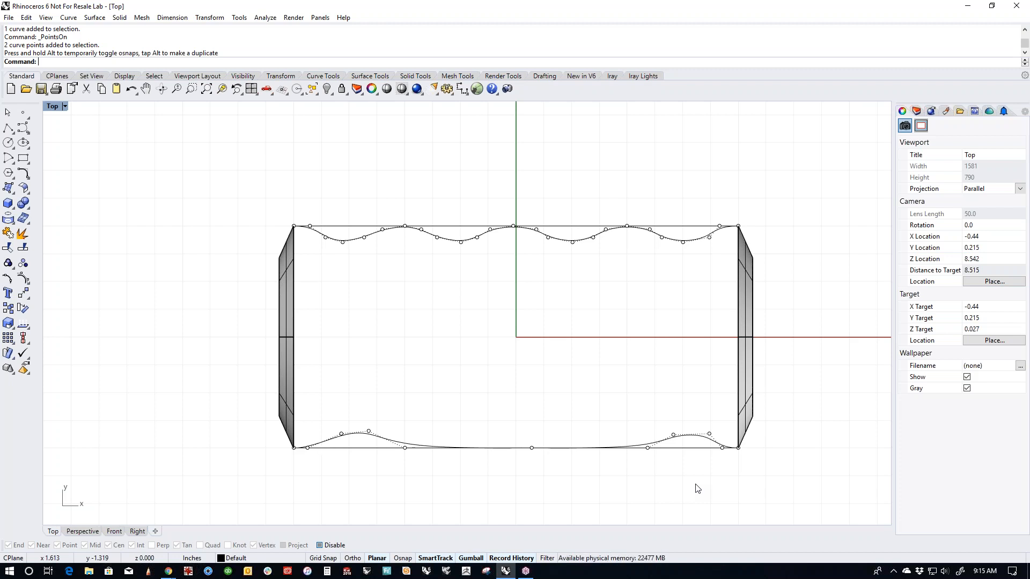
Step: Raise the two points at the inner foot of both bumps slightly and move the mirrored-side bump's outer top point toward the middle
{"action": "left_click", "coordinate": [404, 447]}
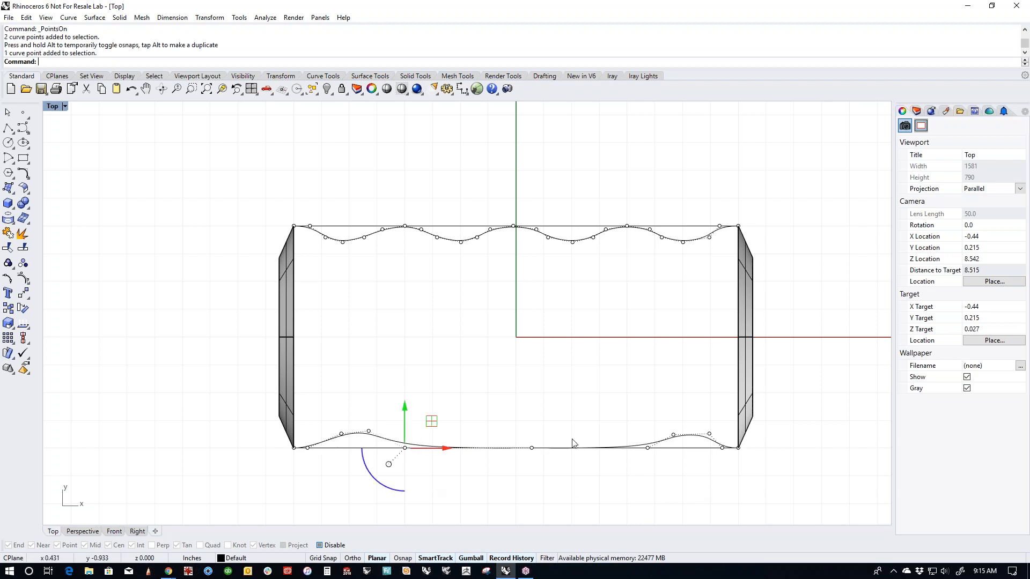
{"action": "left_click_drag", "start_coordinate": [616, 420], "coordinate": [660, 485], "text": "shift"}
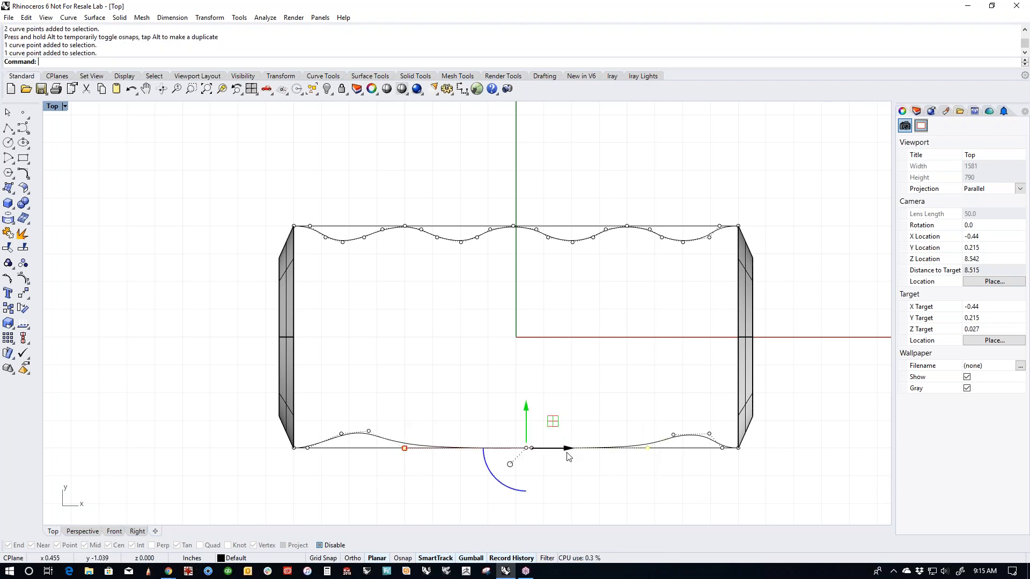
{"action": "left_click_drag", "start_coordinate": [526, 413], "coordinate": [512, 444]}
{"action": "left_click", "coordinate": [483, 479]}
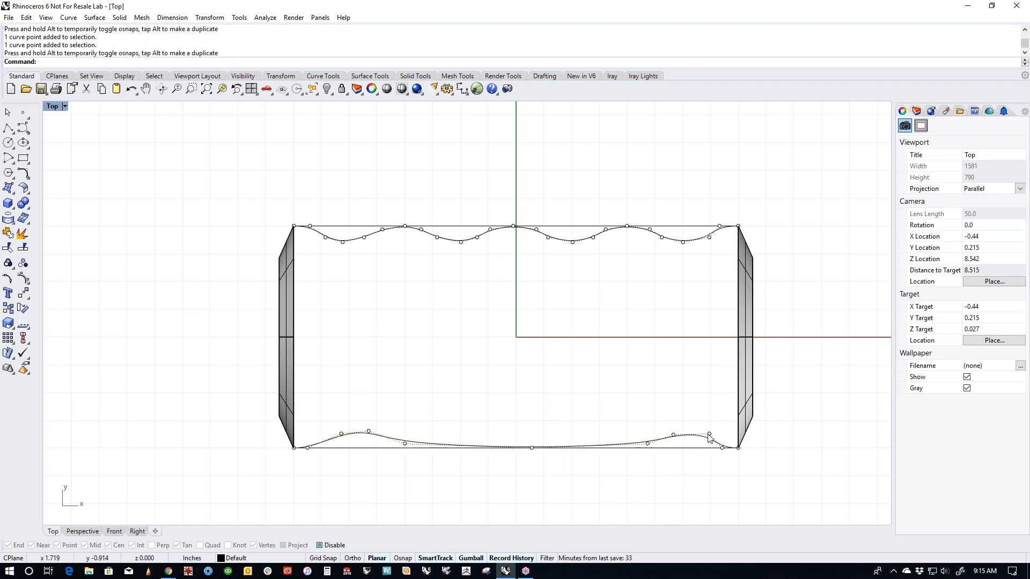
{"action": "left_click_drag", "start_coordinate": [697, 414], "coordinate": [698, 436]}
{"action": "left_click", "coordinate": [716, 483]}
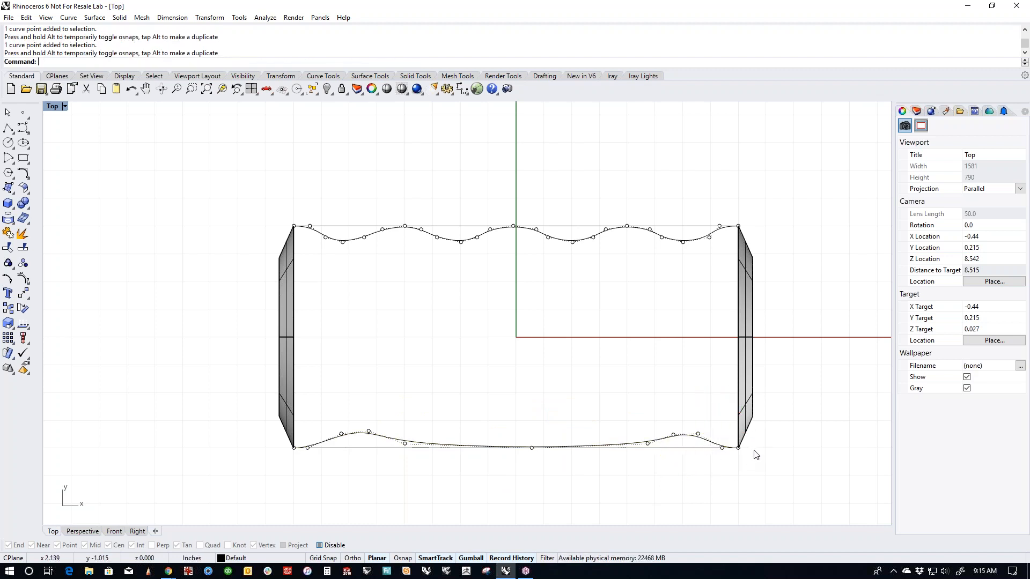
Step: Shift the original-side bump's three control points toward its end cap and pull the curve's middle point slightly outside the straight edge
{"action": "left_click_drag", "start_coordinate": [321, 404], "coordinate": [436, 441]}
{"action": "left_click", "coordinate": [482, 481]}
{"action": "left_click_drag", "start_coordinate": [505, 419], "coordinate": [536, 456]}
{"action": "left_click", "coordinate": [586, 478]}
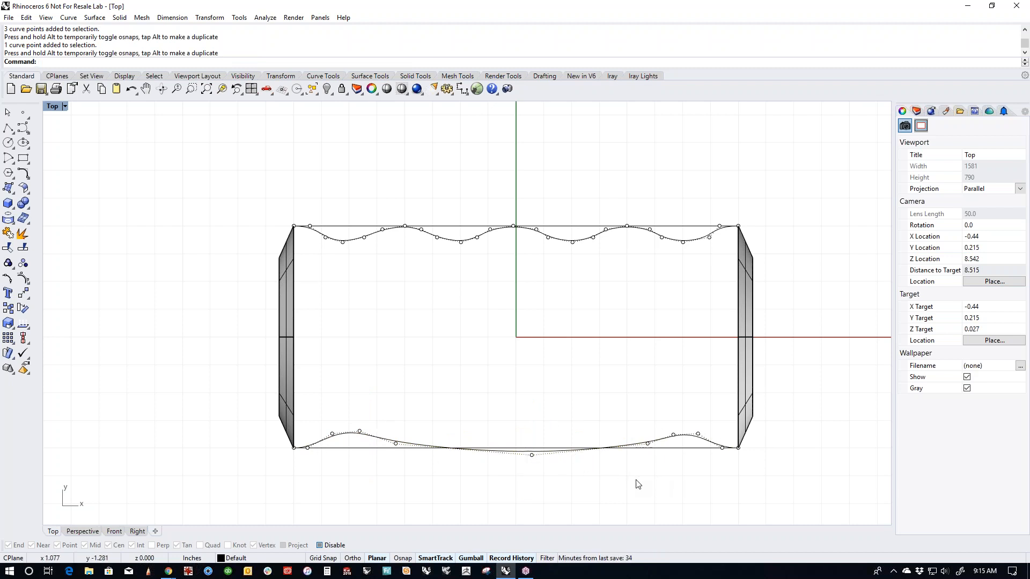
Step: Switch to the perspective view, hide the straight-edged closed outline between the end caps, and turn off the profile curves' control points
{"action": "type", "text": "p"}
{"action": "key", "text": "Return"}
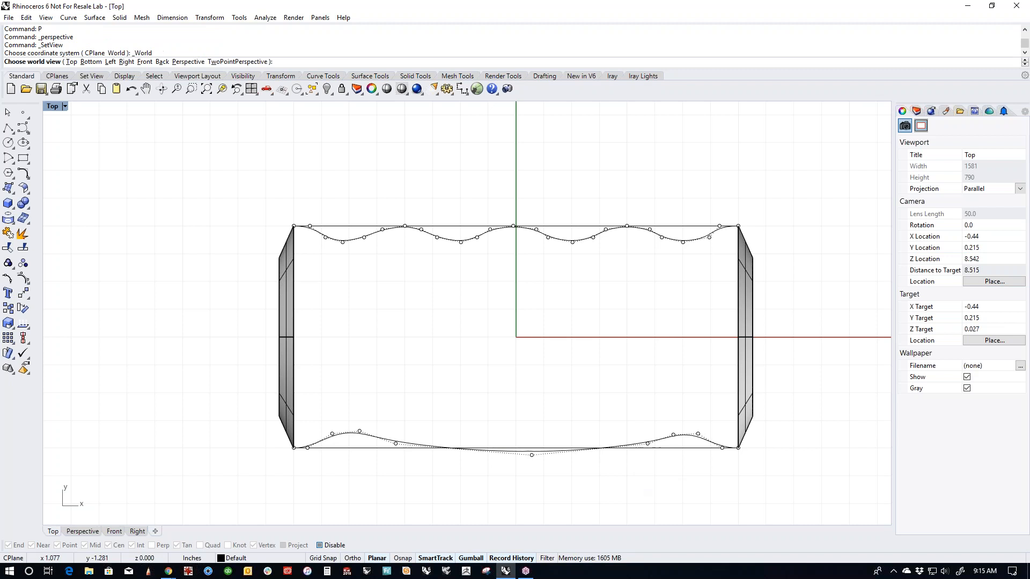
{"action": "right_click_drag", "start_coordinate": [636, 480], "coordinate": [571, 441]}
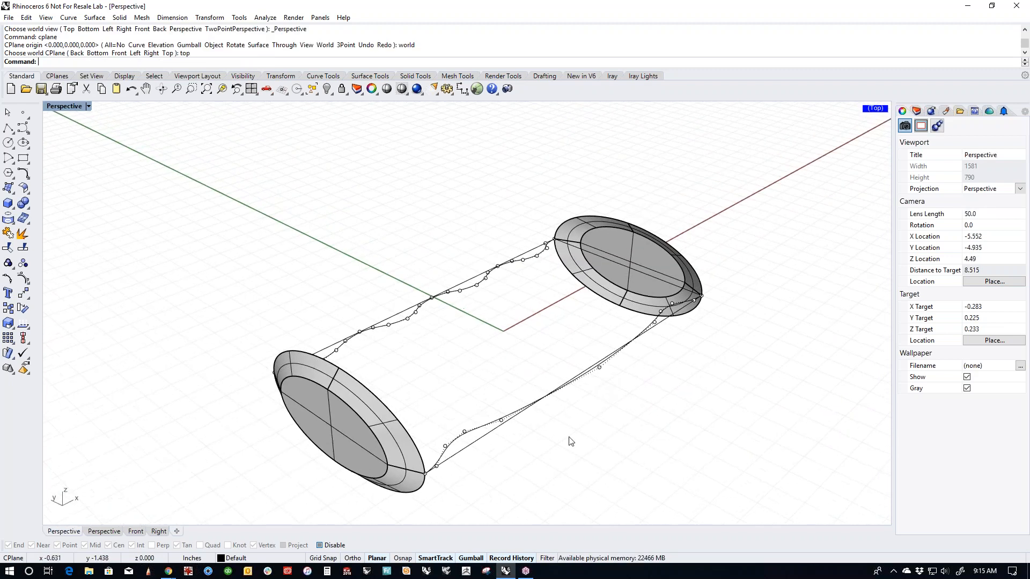
{"action": "left_click", "coordinate": [470, 453]}
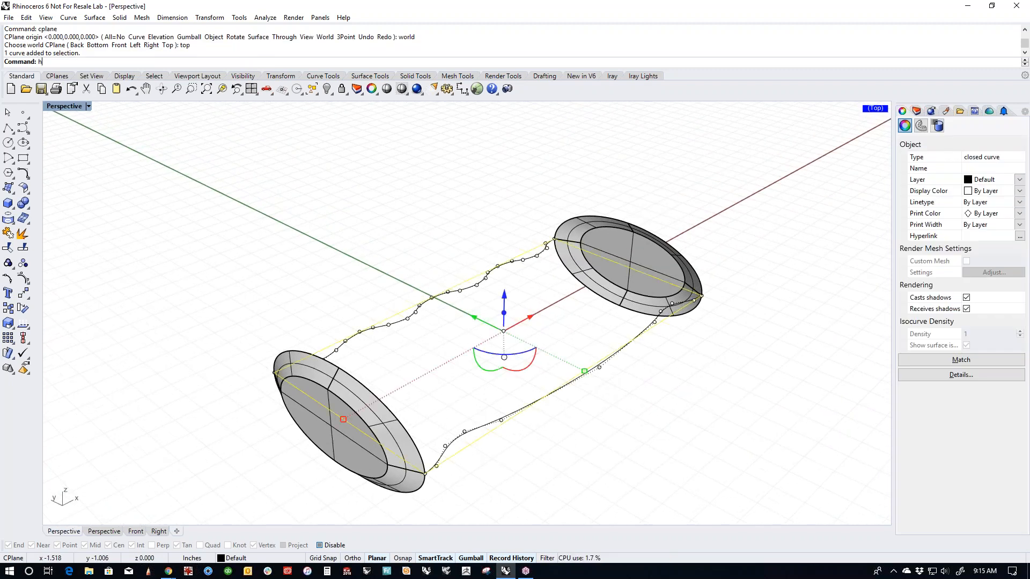
{"action": "type", "text": "h"}
{"action": "key", "text": "Return"}
{"action": "right_click_drag", "start_coordinate": [531, 426], "coordinate": [549, 407]}
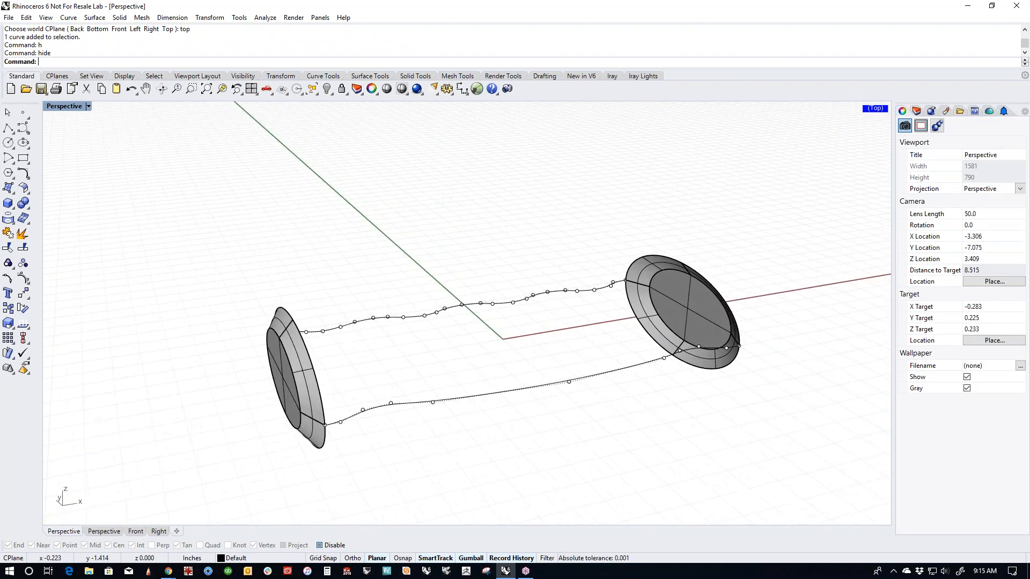
{"action": "right_click_drag", "start_coordinate": [456, 398], "coordinate": [423, 397]}
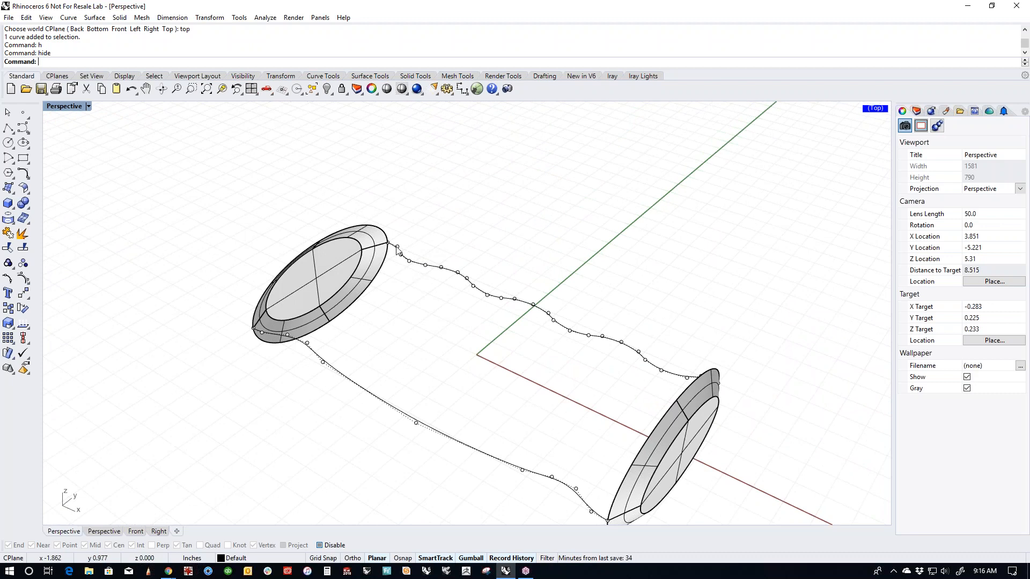
{"action": "right_click_drag", "start_coordinate": [477, 346], "coordinate": [463, 318]}
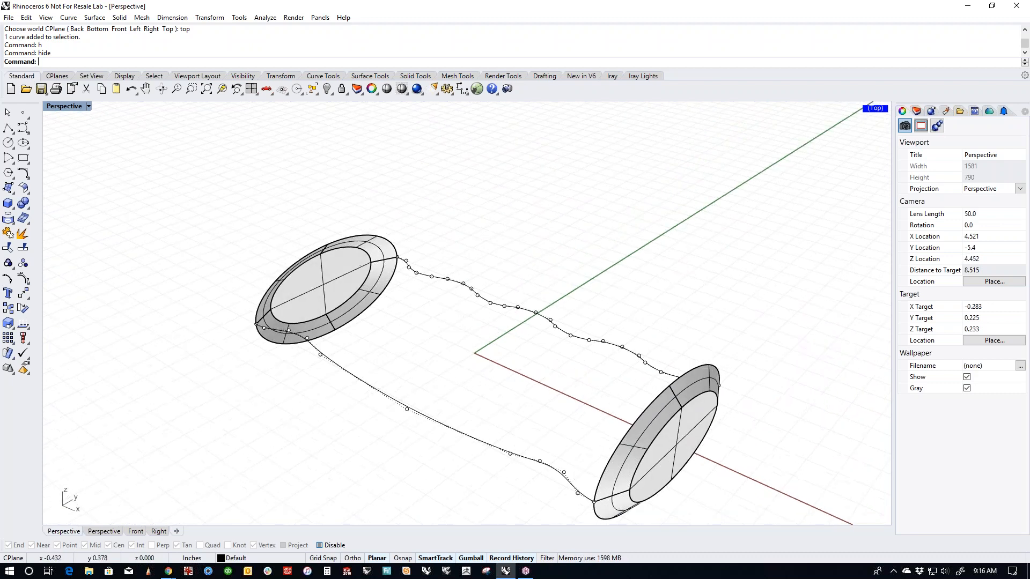
{"action": "left_click", "coordinate": [456, 356]}
{"action": "right_click_drag", "start_coordinate": [485, 360], "coordinate": [483, 349]}
{"action": "middle_click", "coordinate": [422, 328]}
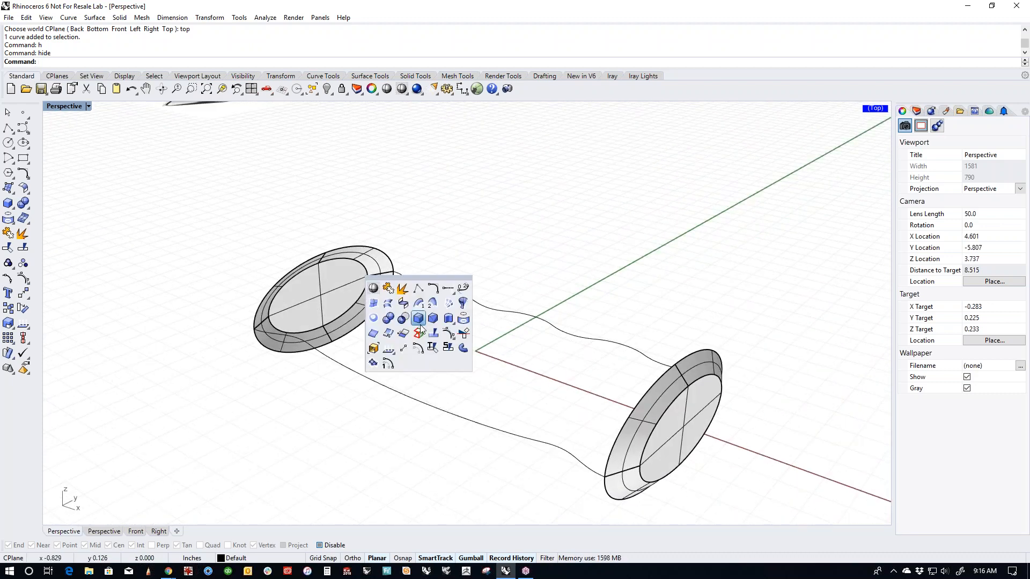
{"action": "left_click", "coordinate": [419, 333]}
{"action": "left_click", "coordinate": [385, 257]}
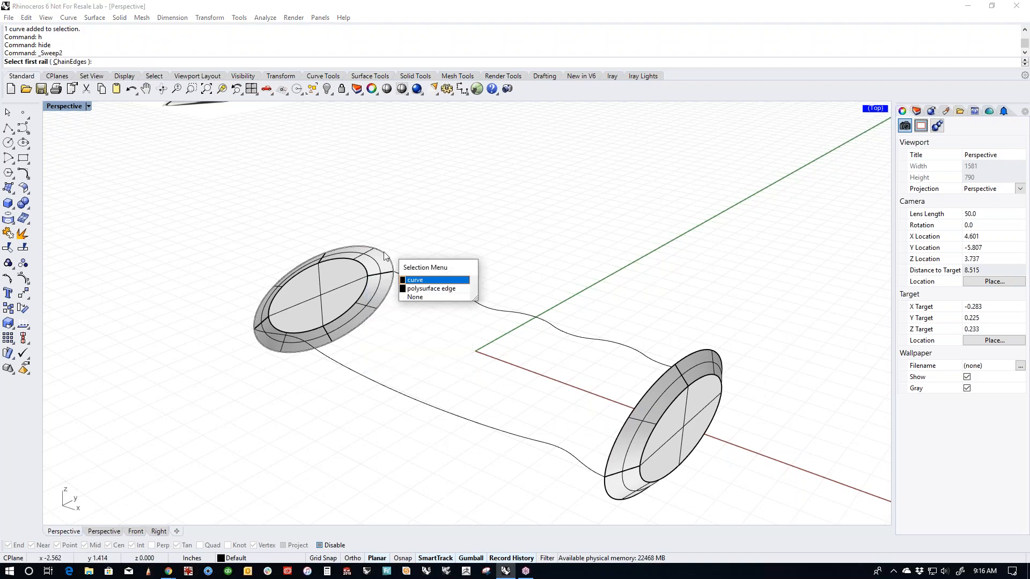
{"action": "left_click", "coordinate": [430, 288]}
{"action": "left_click", "coordinate": [690, 362]}
{"action": "left_click", "coordinate": [671, 374]}
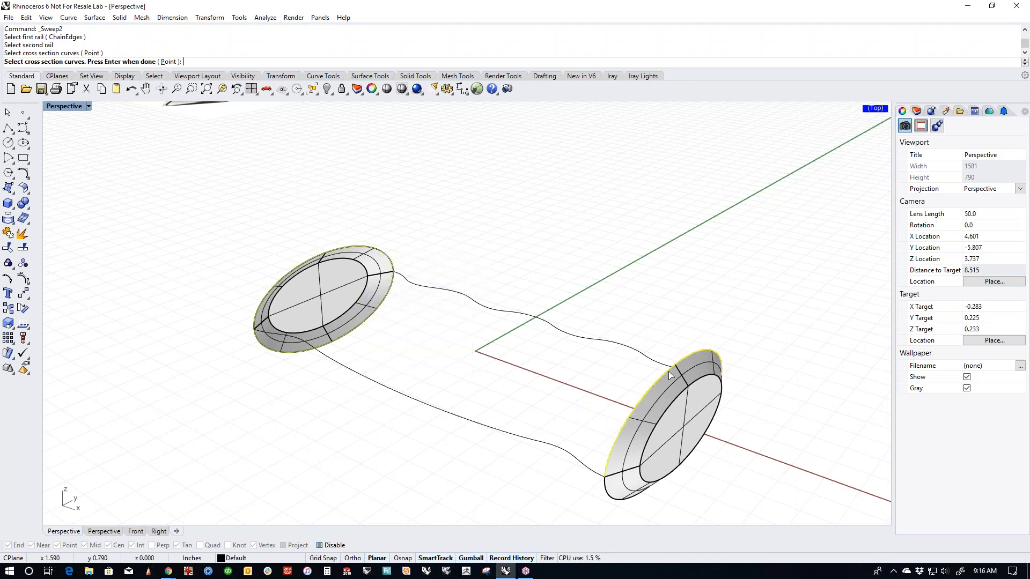
{"action": "key", "text": "Escape"}
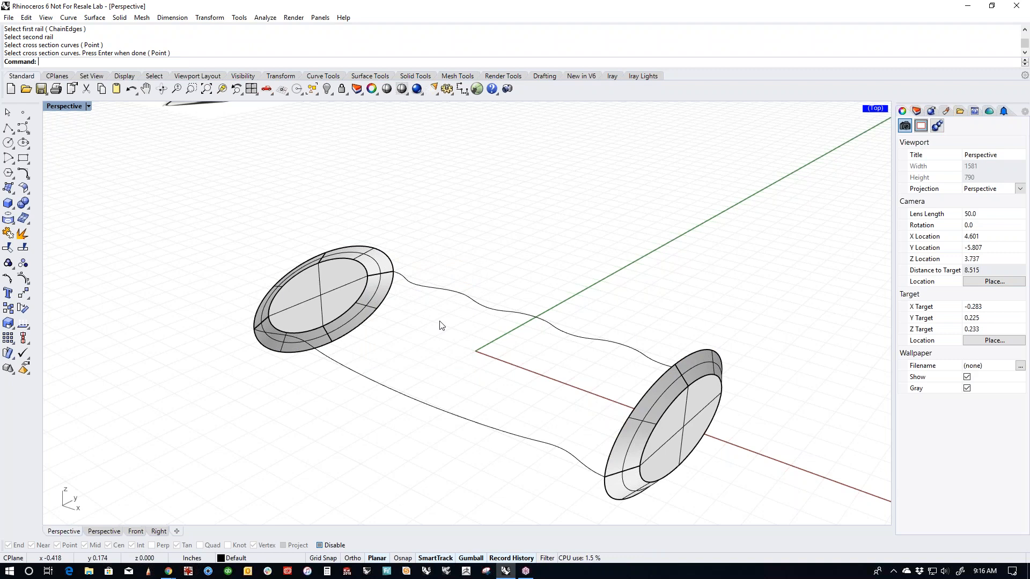
Step: Select all curves except the two long profile curves and hide the remaining construction curves at the original end cap
{"action": "type", "text": "cc"}
{"action": "key", "text": "Return"}
{"action": "left_click_drag", "start_coordinate": [564, 299], "coordinate": [483, 477], "text": "ctrl"}
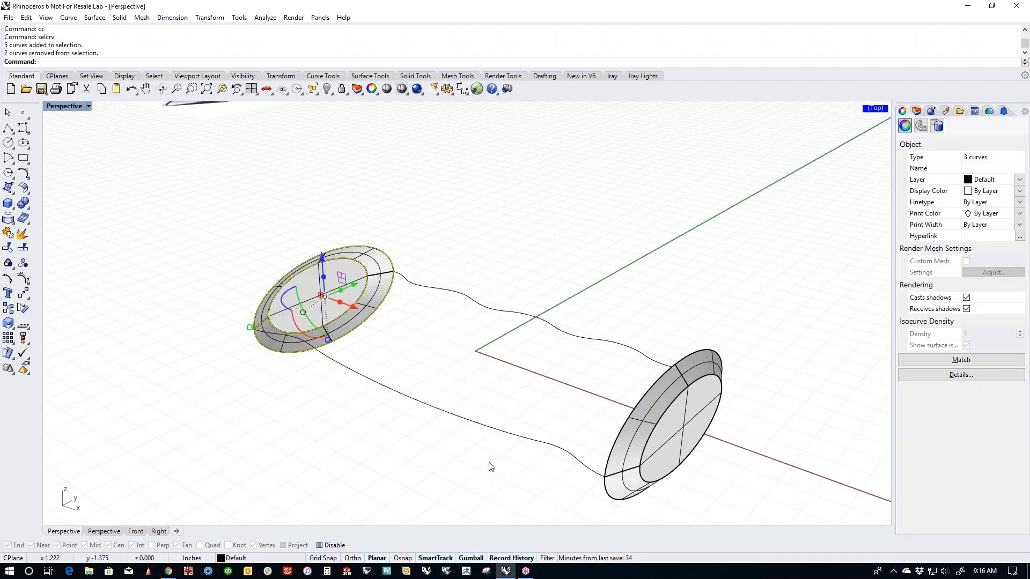
{"action": "type", "text": "h"}
{"action": "key", "text": "Return"}
Step: Start a two-rail sweep with chained edges, using the original end cap's complete outer elliptical edge as the first rail
{"action": "middle_click", "coordinate": [426, 328]}
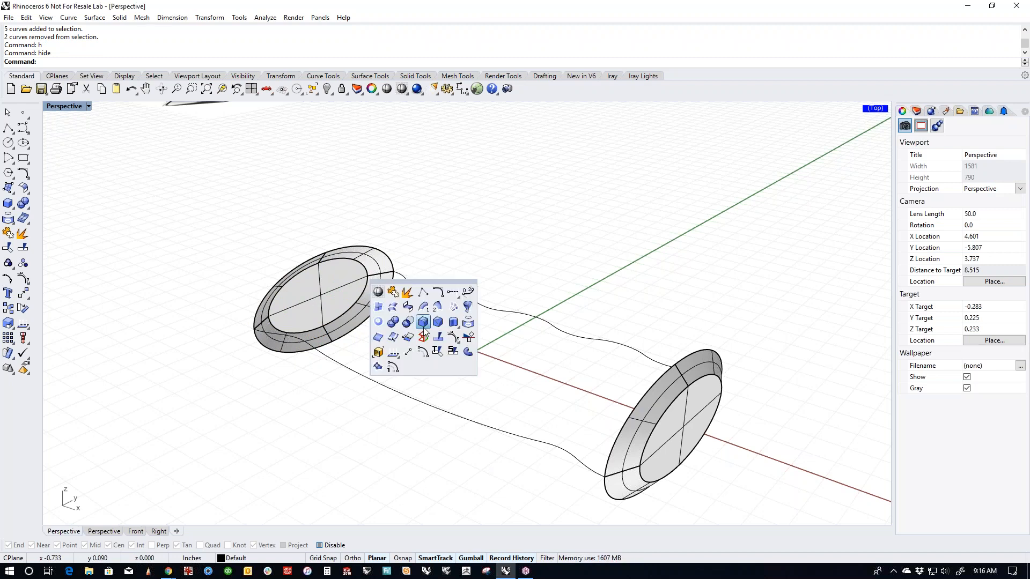
{"action": "left_click", "coordinate": [424, 307]}
{"action": "left_click", "coordinate": [77, 62]}
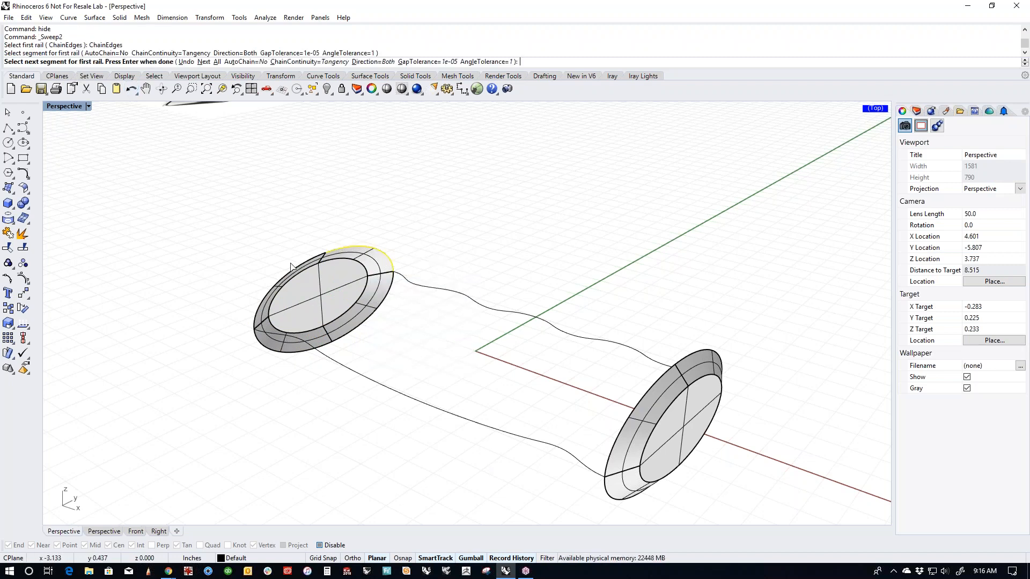
{"action": "left_click", "coordinate": [294, 268]}
{"action": "left_click", "coordinate": [291, 352]}
{"action": "left_click", "coordinate": [355, 330]}
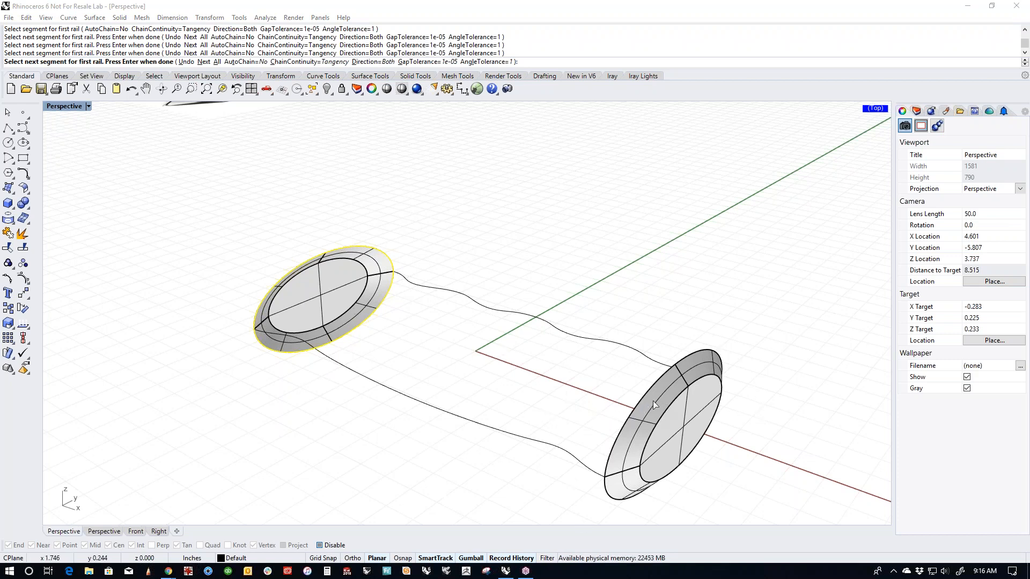
{"action": "key", "text": "Return"}
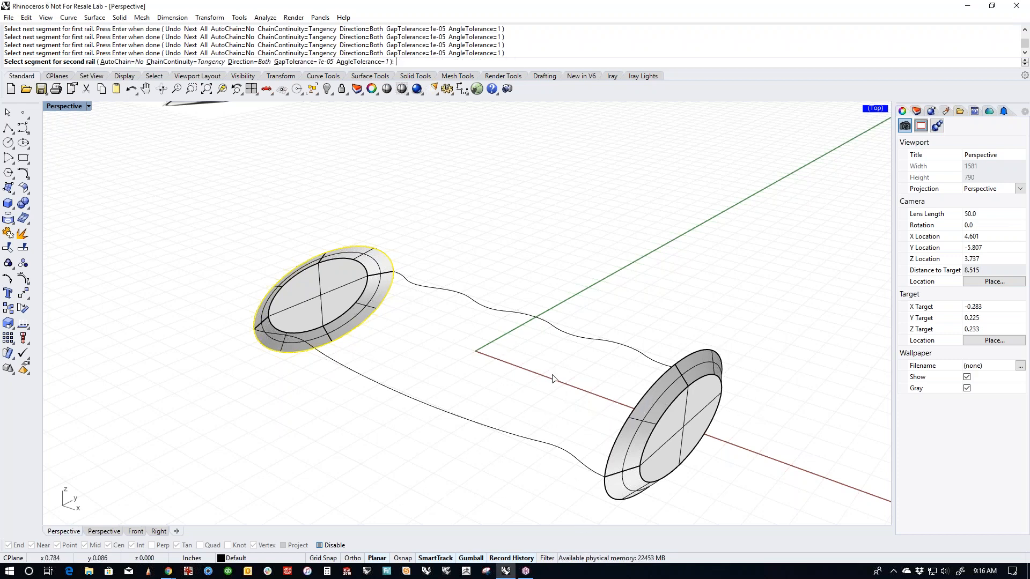
Step: Chain all outer edge segments of the mirrored end cap as the sweep's second rail
{"action": "left_click", "coordinate": [707, 355]}
{"action": "left_click", "coordinate": [654, 409]}
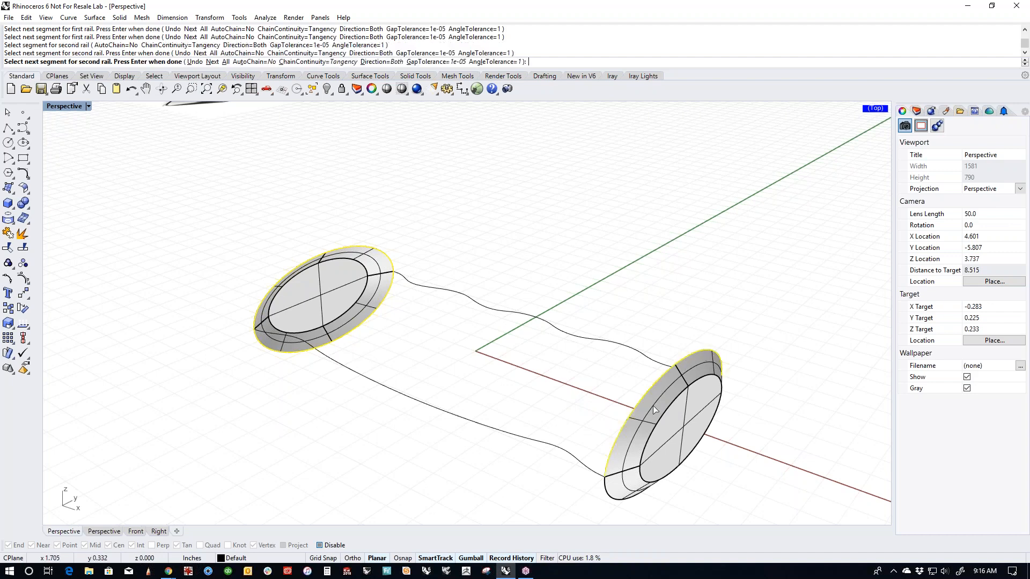
{"action": "left_click", "coordinate": [618, 500]}
{"action": "right_click_drag", "start_coordinate": [721, 507], "coordinate": [478, 355]}
{"action": "left_click", "coordinate": [622, 468]}
{"action": "key", "text": "Return"}
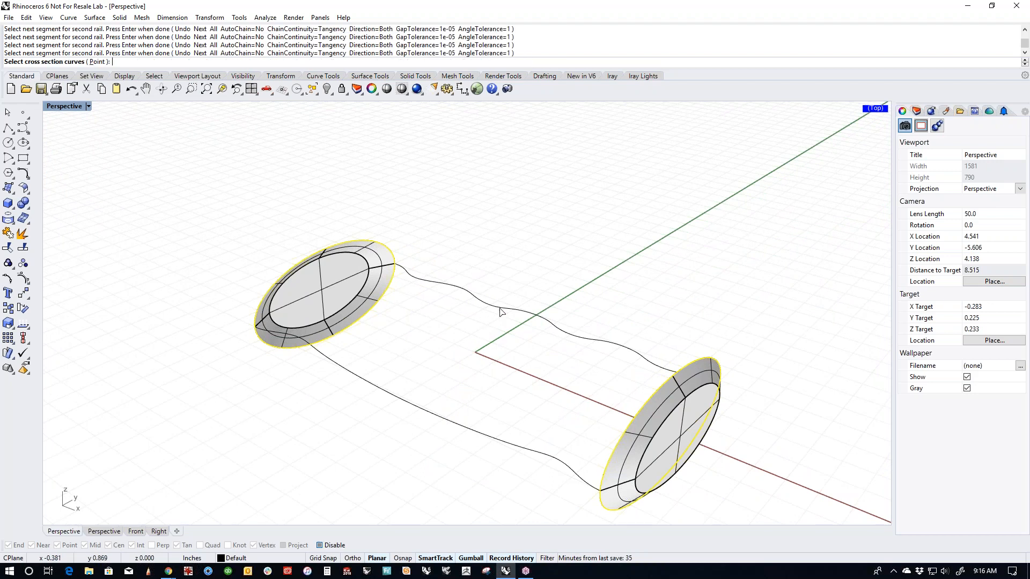
Step: Use the finger-groove and palm-side curves as cross sections and make the two-rail sweep closed
{"action": "left_click", "coordinate": [499, 308]}
{"action": "left_click", "coordinate": [417, 409]}
{"action": "key", "text": "Return"}
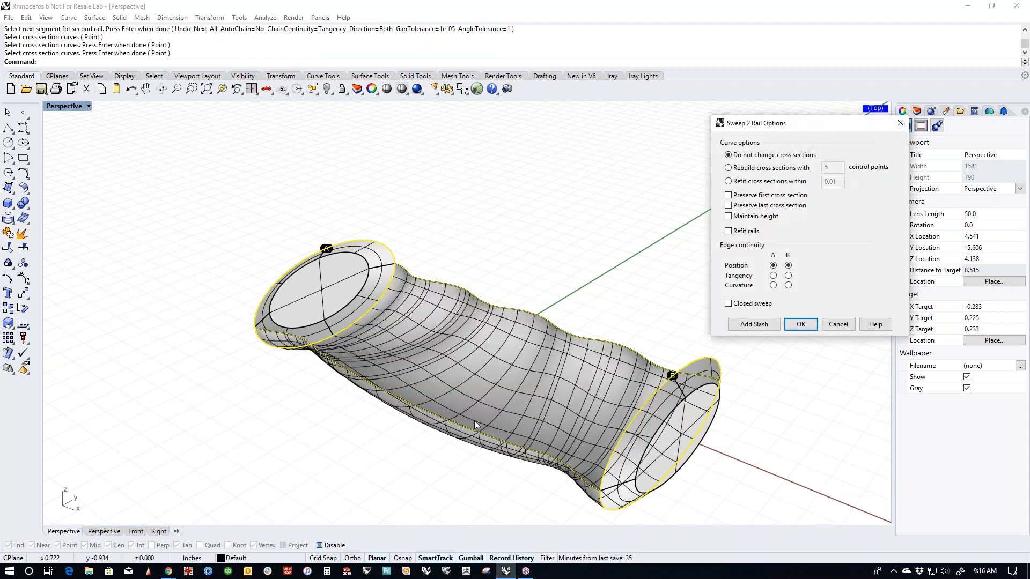
{"action": "left_click", "coordinate": [729, 304]}
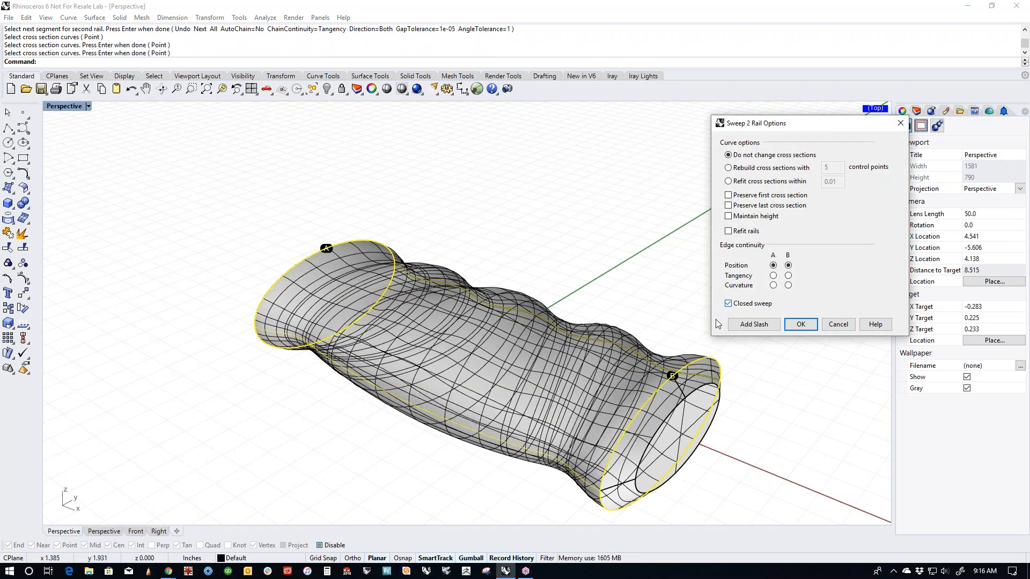
Step: Try Tangency continuity on sweep edges A and B, and set both edges back to Position
{"action": "right_click_drag", "start_coordinate": [564, 312], "coordinate": [636, 427]}
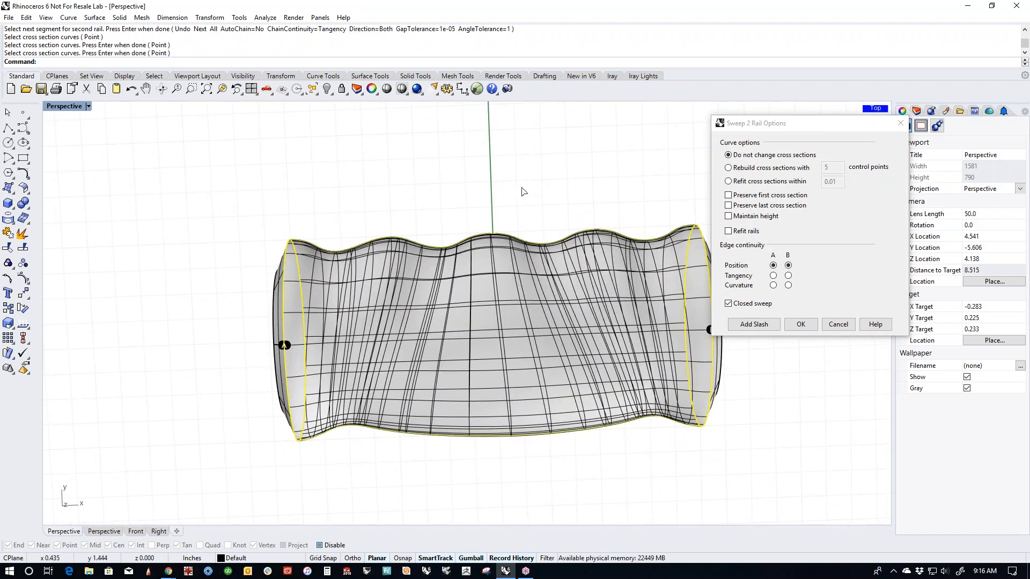
{"action": "right_click_drag", "start_coordinate": [570, 400], "coordinate": [500, 227]}
{"action": "right_click_drag", "start_coordinate": [514, 253], "coordinate": [477, 359]}
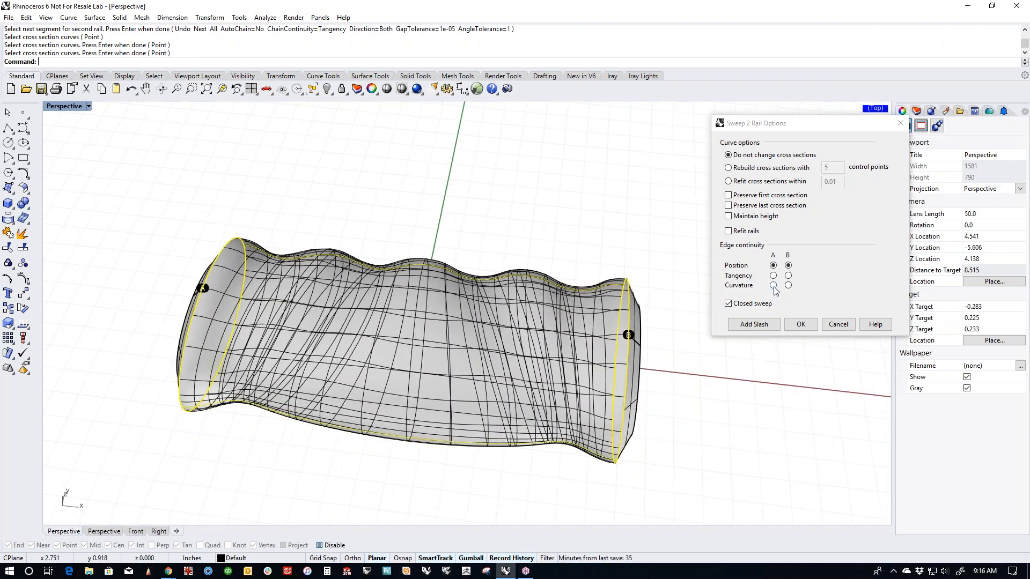
{"action": "left_click", "coordinate": [773, 276]}
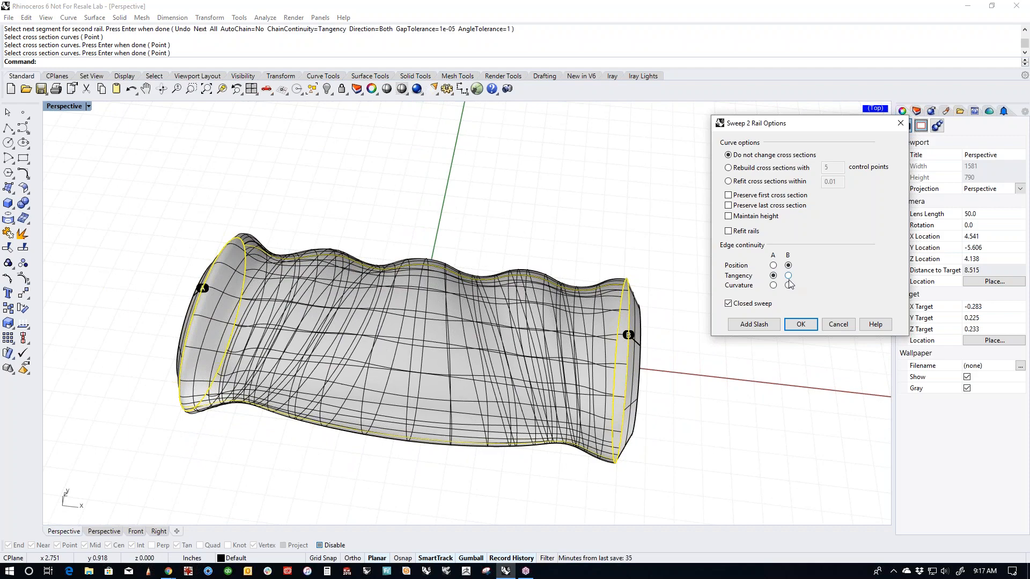
{"action": "left_click", "coordinate": [788, 275]}
{"action": "right_click_drag", "start_coordinate": [697, 343], "coordinate": [660, 372]}
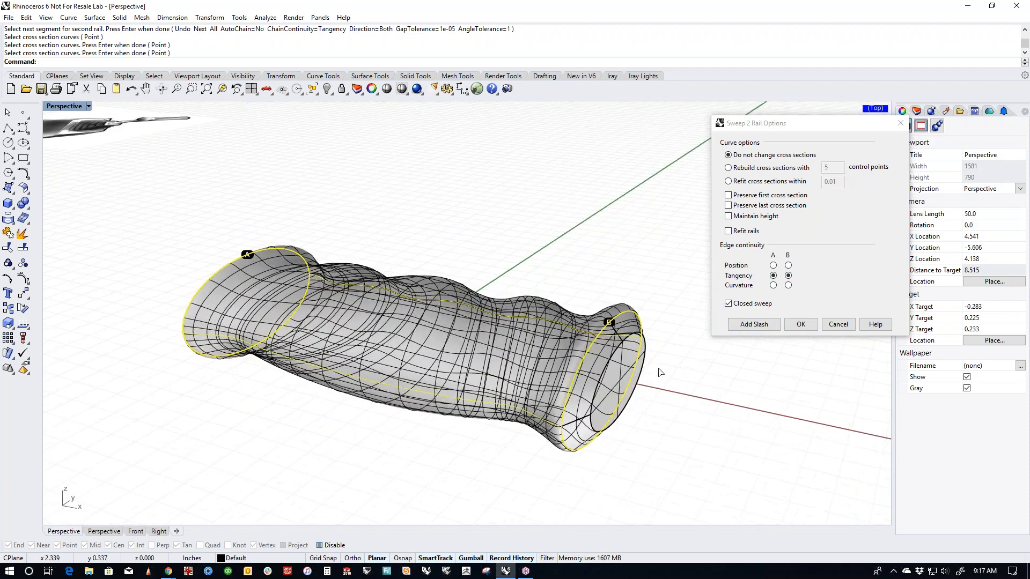
{"action": "left_click", "coordinate": [773, 265]}
{"action": "left_click", "coordinate": [787, 265]}
{"action": "right_click_drag", "start_coordinate": [633, 311], "coordinate": [574, 370]}
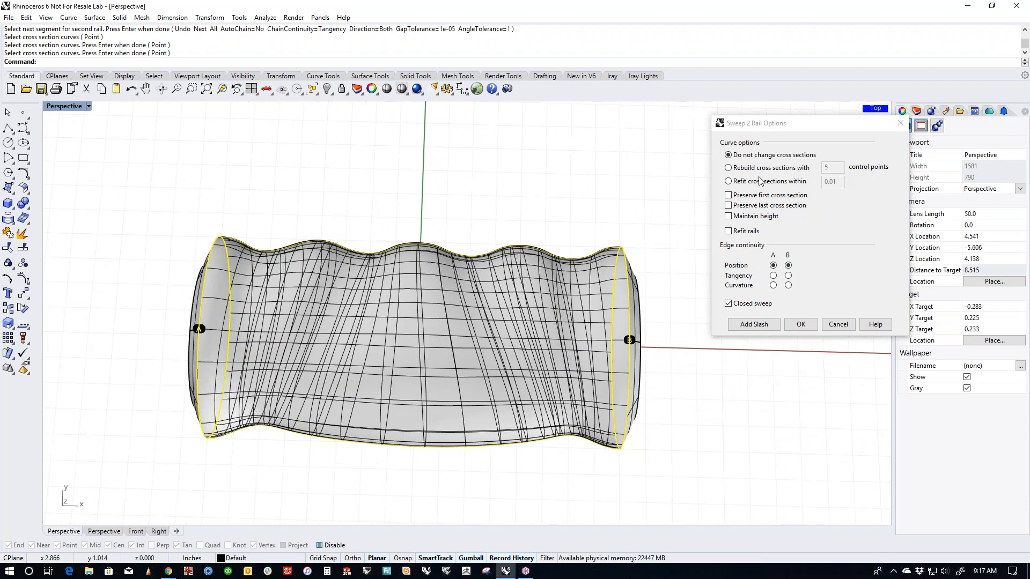
Step: Compare the sweep preview with cross sections rebuilt with 5 control points, left unchanged, and refit within 0.01
{"action": "left_click", "coordinate": [729, 168]}
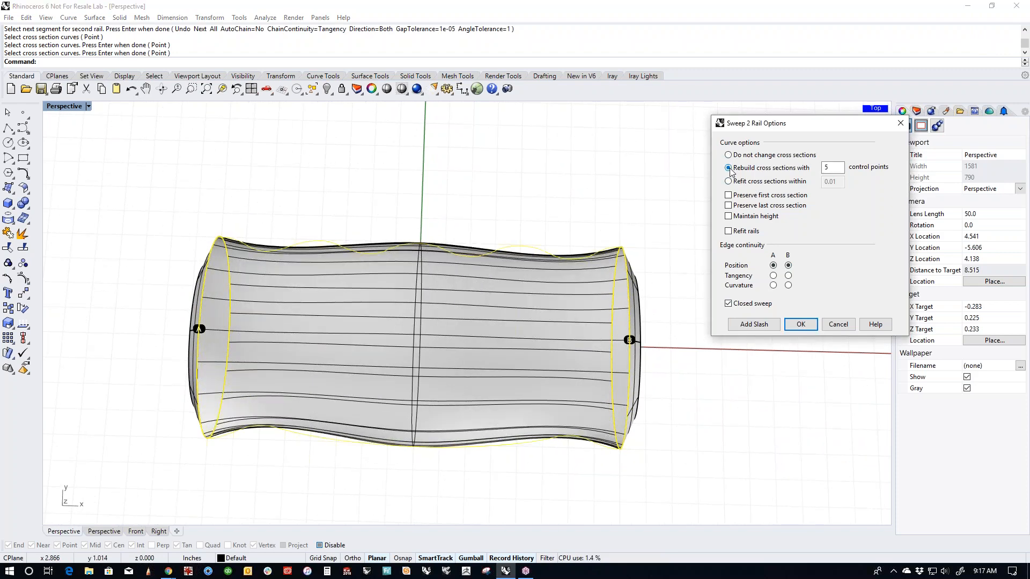
{"action": "right_click_drag", "start_coordinate": [547, 170], "coordinate": [571, 188]}
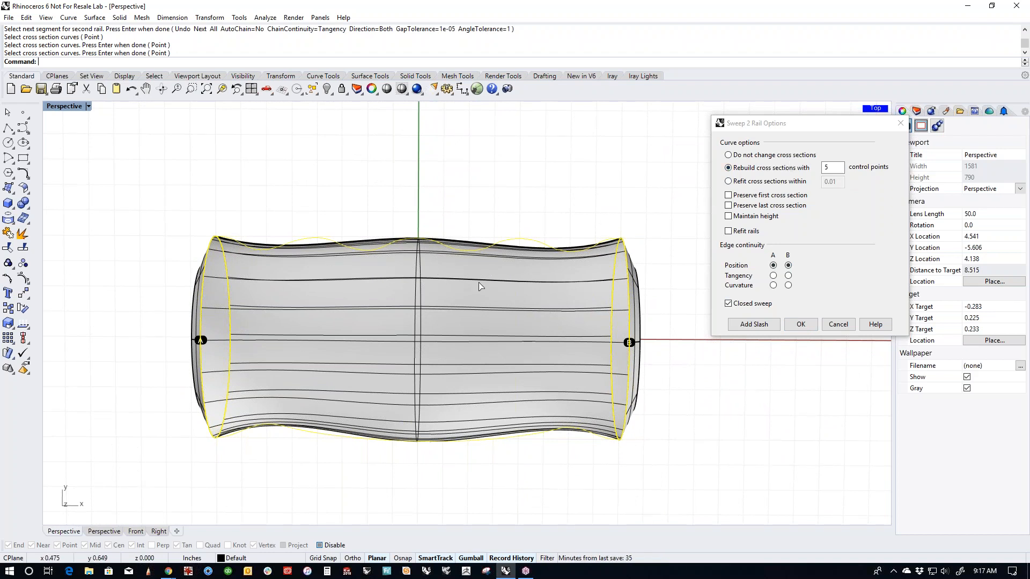
{"action": "left_click", "coordinate": [728, 181]}
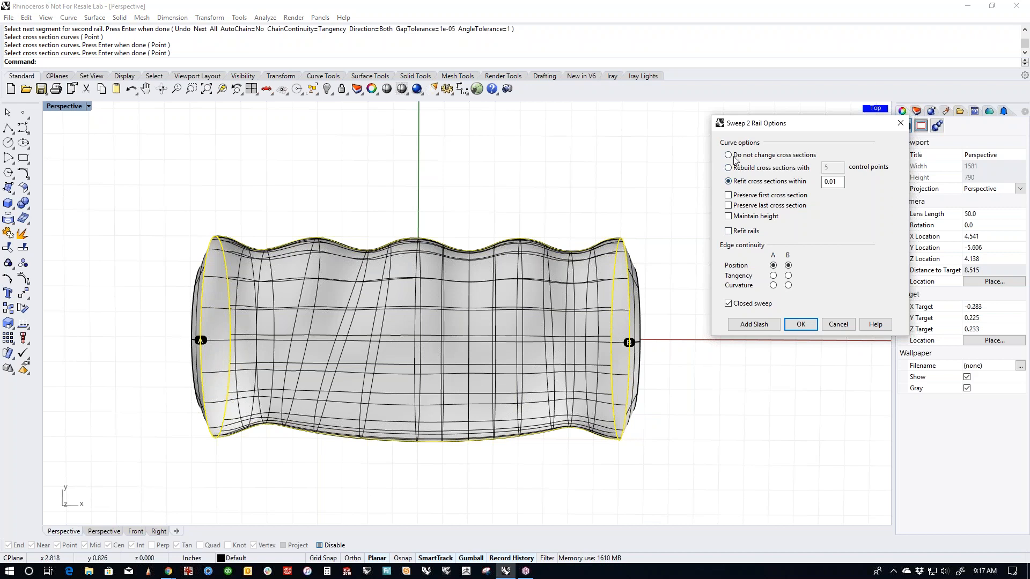
{"action": "left_click", "coordinate": [728, 155]}
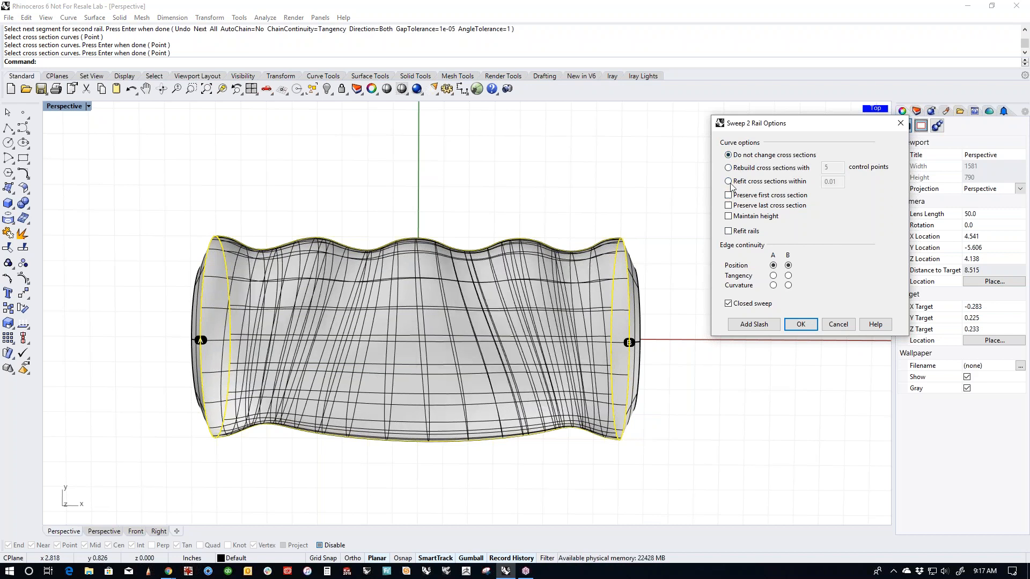
{"action": "left_click", "coordinate": [729, 181]}
{"action": "right_click_drag", "start_coordinate": [540, 315], "coordinate": [526, 345]}
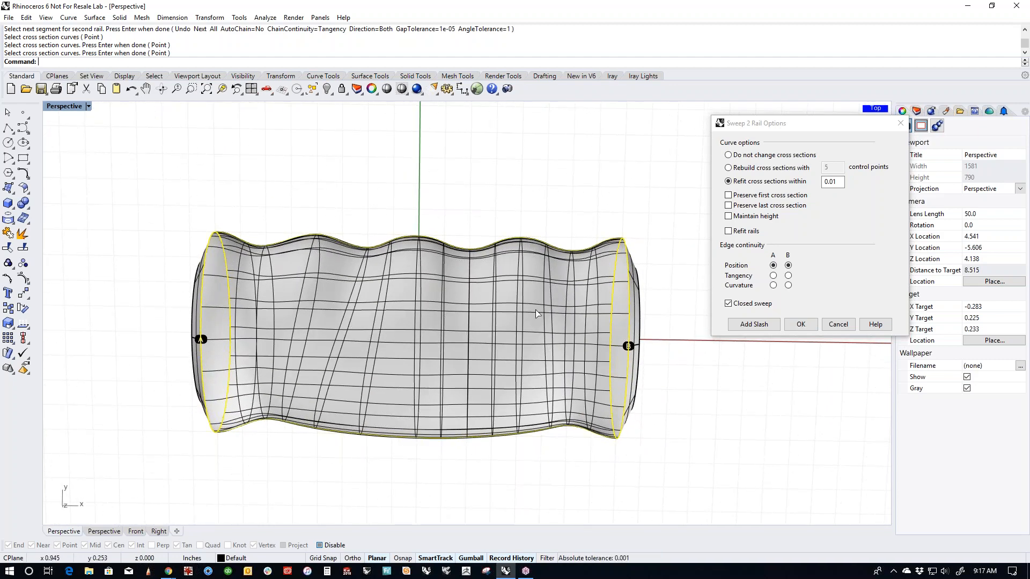
Step: Set the sweep to leave its cross sections unchanged and create the closed handle surface
{"action": "left_click", "coordinate": [737, 159]}
{"action": "right_click_drag", "start_coordinate": [654, 224], "coordinate": [482, 258]}
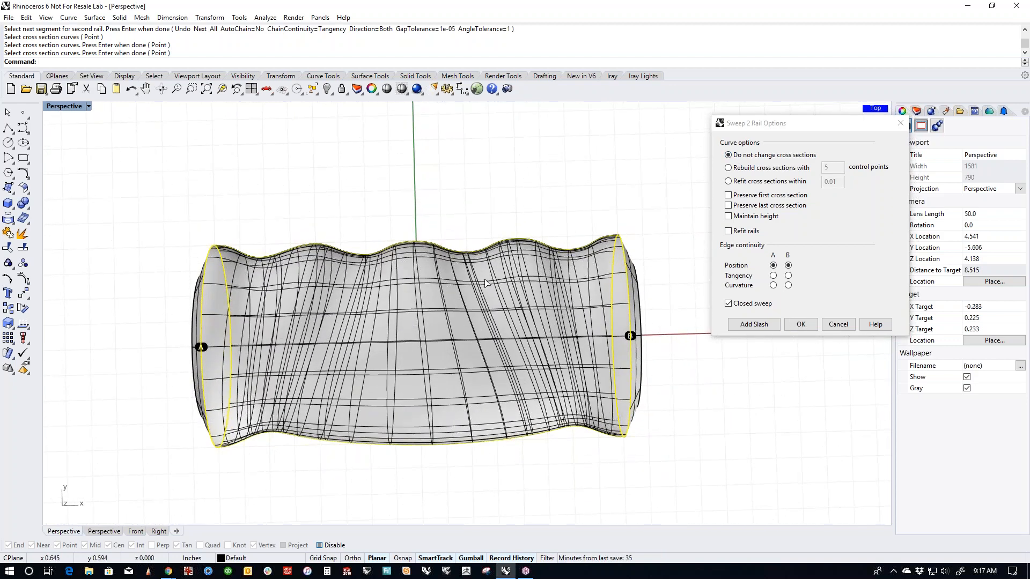
{"action": "right_click_drag", "start_coordinate": [542, 386], "coordinate": [421, 303]}
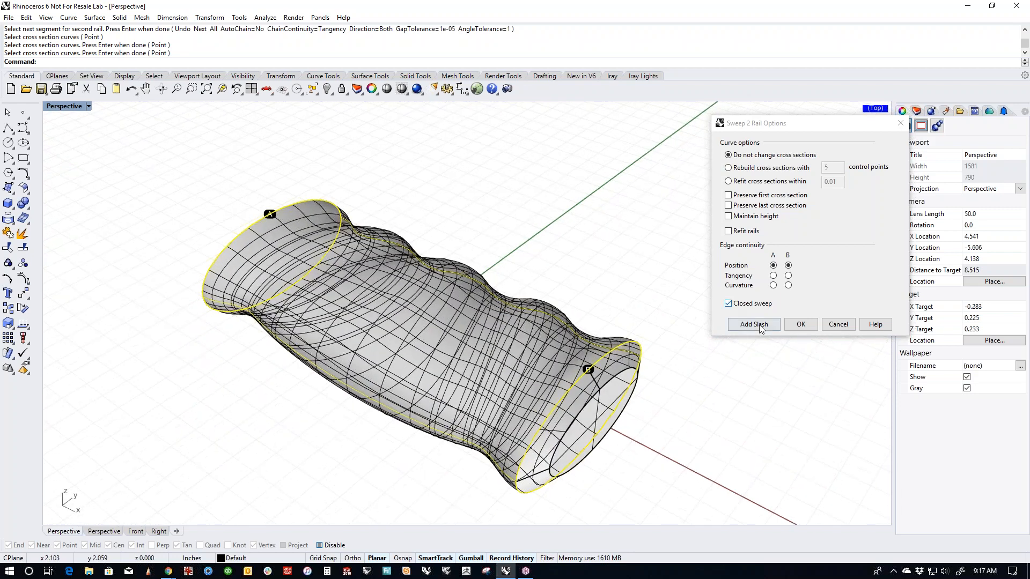
{"action": "left_click", "coordinate": [801, 325]}
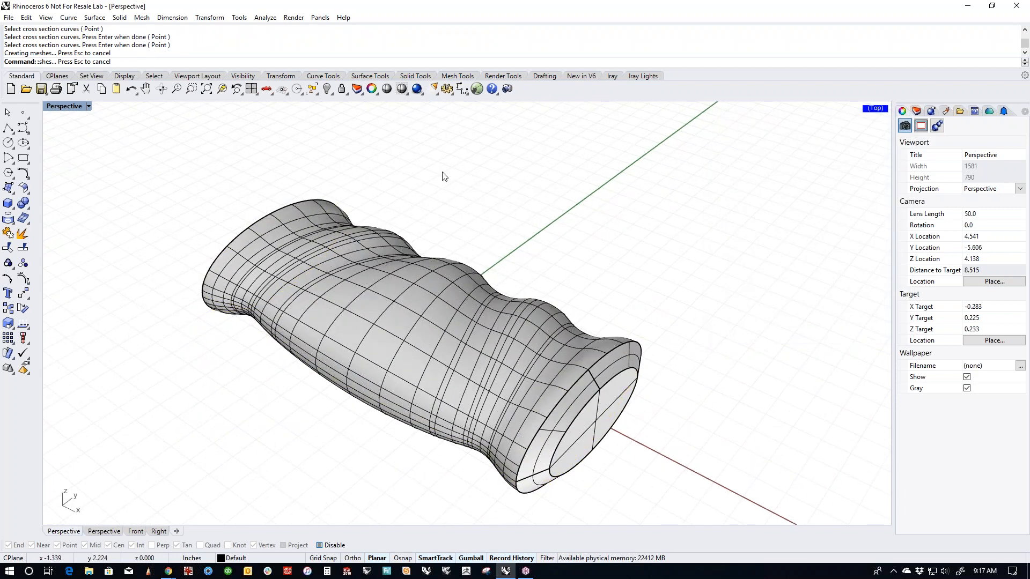
Step: Inspect the swept handle from several angles in shaded display and delete the swept surface
{"action": "left_click", "coordinate": [386, 89]}
{"action": "mouse_move", "coordinate": [421, 246]}
{"action": "right_mouse_down"}
{"action": "mouse_move", "coordinate": [448, 379]}
{"action": "mouse_move", "coordinate": [478, 432]}
{"action": "mouse_move", "coordinate": [589, 177]}
{"action": "mouse_move", "coordinate": [678, 193]}
{"action": "mouse_move", "coordinate": [749, 228]}
{"action": "mouse_move", "coordinate": [822, 210]}
{"action": "mouse_move", "coordinate": [64, 193]}
{"action": "mouse_move", "coordinate": [238, 199]}
{"action": "mouse_move", "coordinate": [202, 211]}
{"action": "mouse_move", "coordinate": [319, 239]}
{"action": "mouse_move", "coordinate": [416, 340]}
{"action": "mouse_move", "coordinate": [563, 356]}
{"action": "mouse_move", "coordinate": [508, 314]}
{"action": "mouse_move", "coordinate": [508, 327]}
{"action": "mouse_move", "coordinate": [369, 307]}
{"action": "right_mouse_up"}
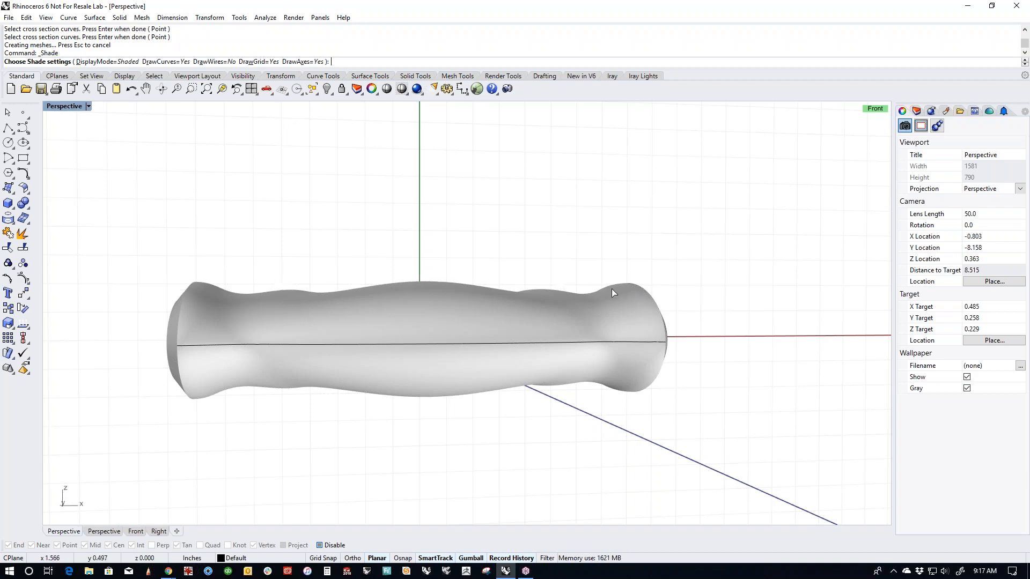
{"action": "right_click_drag", "start_coordinate": [449, 288], "coordinate": [533, 448]}
{"action": "key", "text": "Return"}
{"action": "left_click", "coordinate": [408, 379]}
{"action": "key", "text": "Delete"}
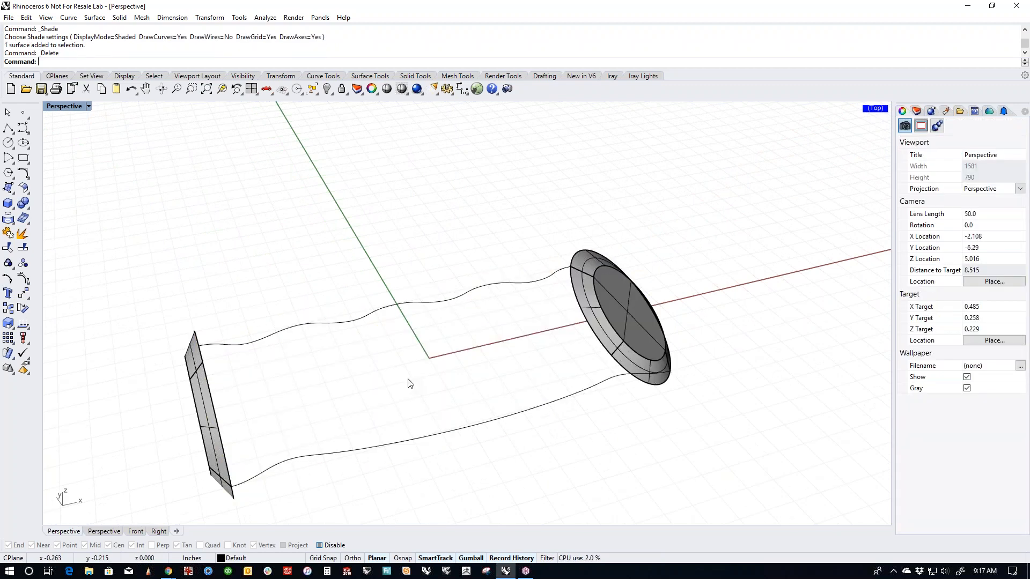
Step: Duplicate the smooth profile curve between the end caps and rotate the copy about the handle's lengthwise axis
{"action": "left_click", "coordinate": [450, 431]}
{"action": "mouse_move", "coordinate": [435, 459]}
{"action": "right_mouse_down"}
{"action": "mouse_move", "coordinate": [433, 479]}
{"action": "mouse_move", "coordinate": [405, 444]}
{"action": "right_mouse_up"}
{"action": "left_click_drag", "start_coordinate": [380, 371], "coordinate": [419, 358]}
{"action": "left_click", "coordinate": [396, 396]}
{"action": "left_click", "coordinate": [388, 395]}
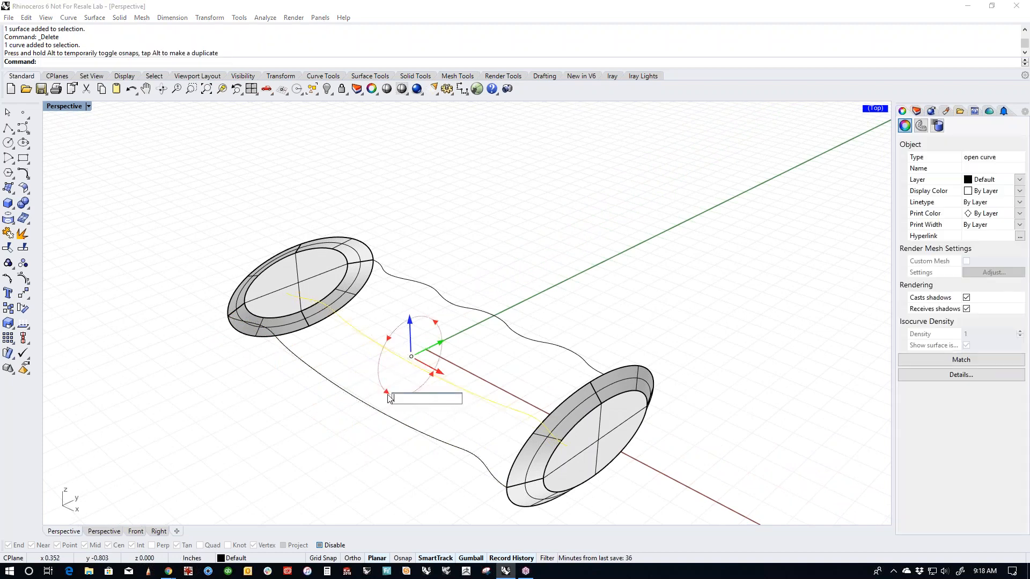
{"action": "key", "text": "Return"}
Step: Move the rotated curve by its endpoint onto the top quadrant of the end cap's outer edge
{"action": "right_click_drag", "start_coordinate": [394, 424], "coordinate": [392, 452]}
{"action": "scroll", "coordinate": [392, 453], "scroll_direction": "up", "scroll_amount": 2}
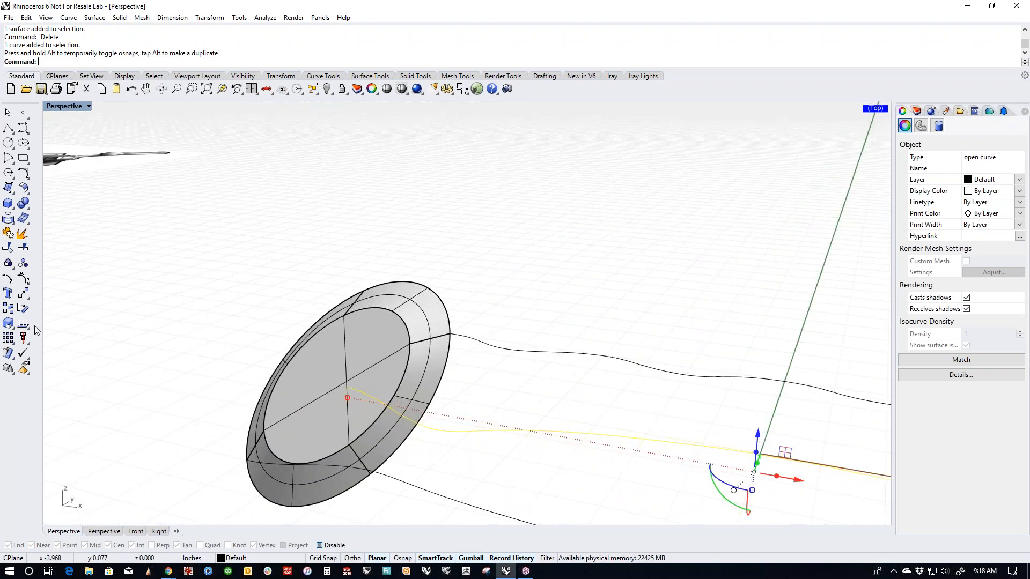
{"action": "left_click", "coordinate": [348, 387]}
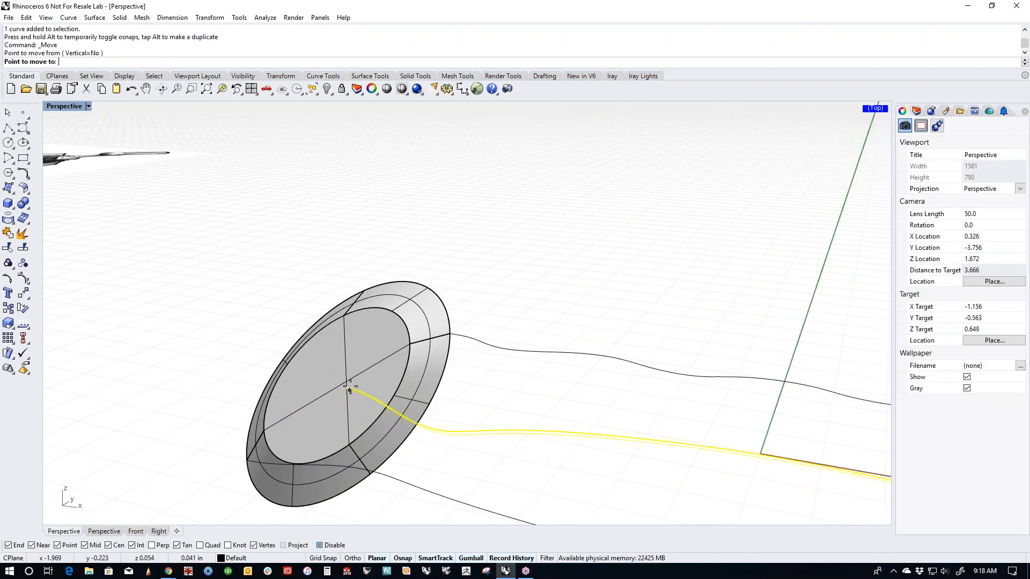
{"action": "left_click", "coordinate": [366, 291]}
Step: Mirror a copy of the top profile curve across the end caps' horizontal midline to form the bottom curve
{"action": "right_click_drag", "start_coordinate": [376, 338], "coordinate": [504, 411]}
{"action": "left_click", "coordinate": [556, 380]}
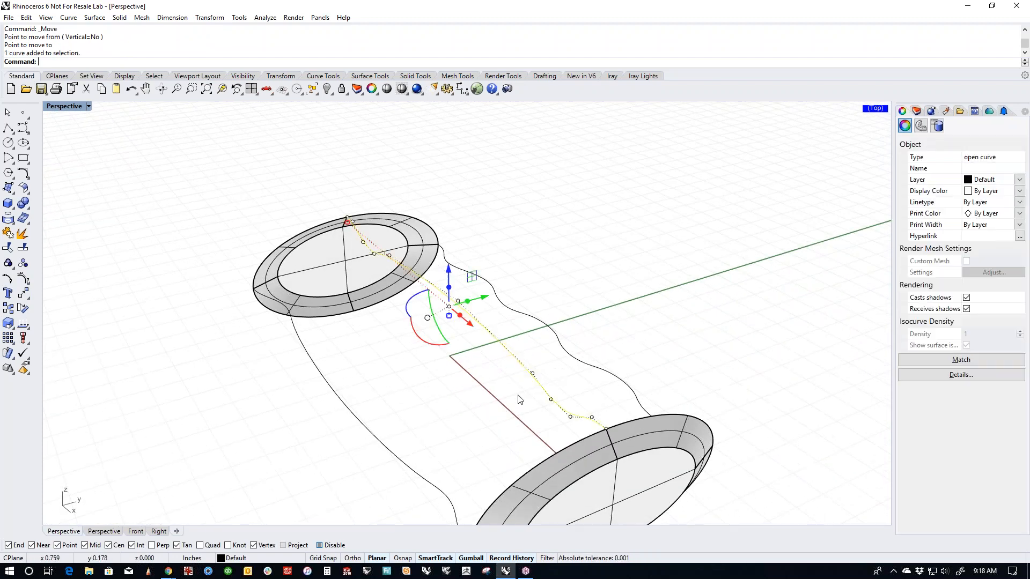
{"action": "type", "text": "M"}
{"action": "key", "text": "Return"}
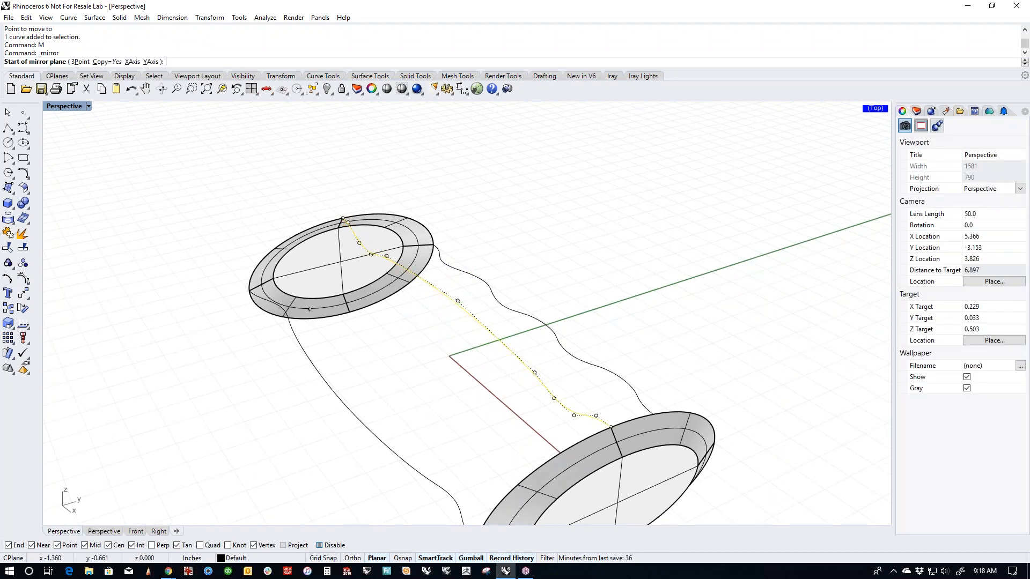
{"action": "left_click", "coordinate": [251, 292]}
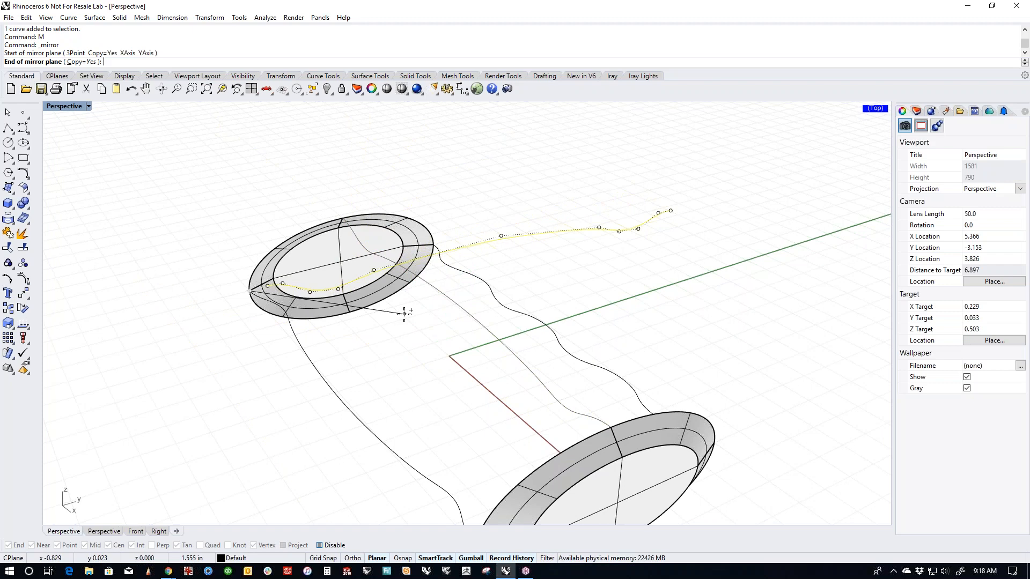
{"action": "key", "text": "ctrl+F3"}
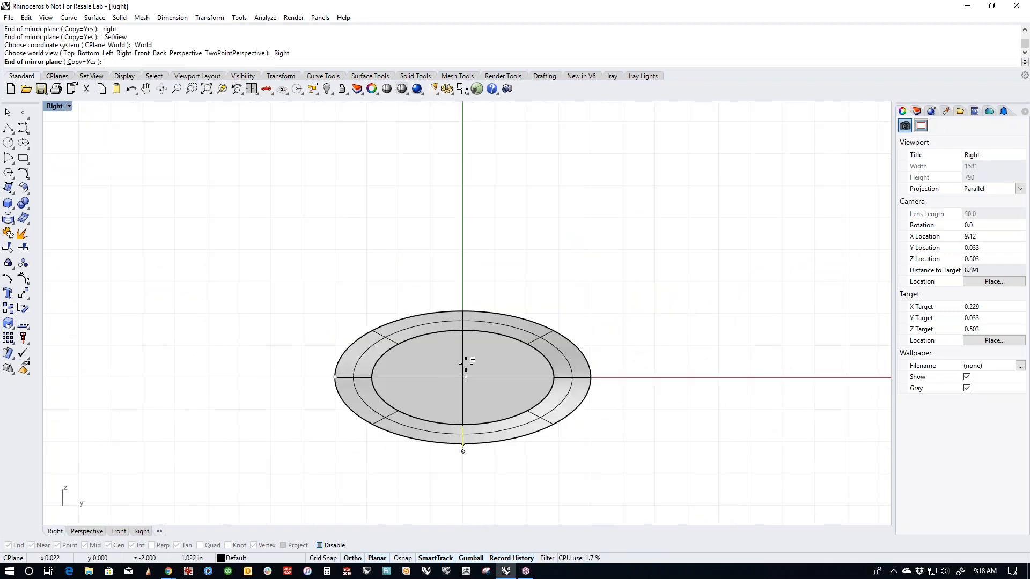
{"action": "left_click", "coordinate": [466, 364]}
{"action": "key", "text": "ctrl+F4"}
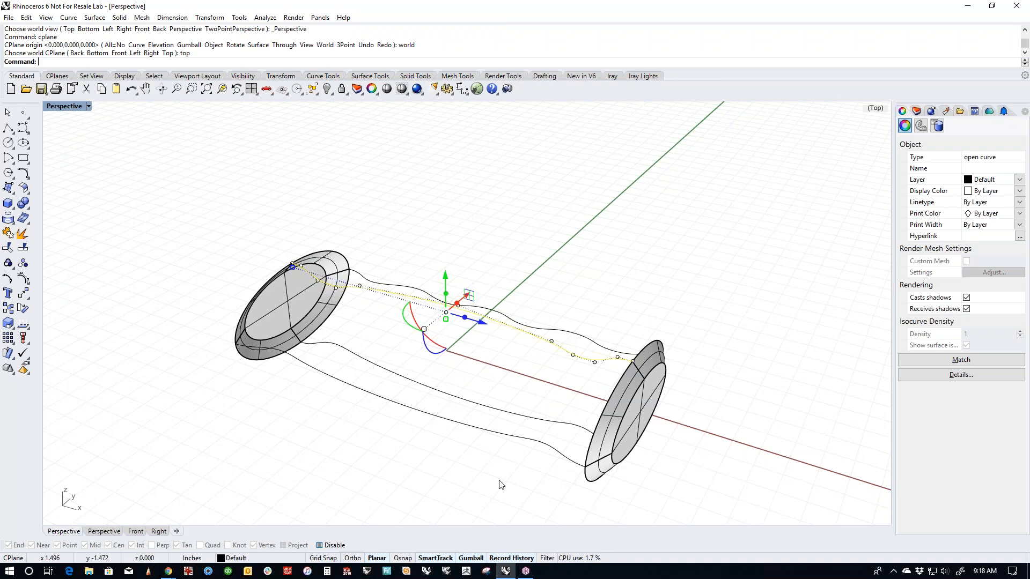
Step: Examine up close how the profile curve ends meet the outer edges of the end caps
{"action": "key", "text": "Escape"}
{"action": "scroll", "coordinate": [308, 353], "scroll_direction": "up", "scroll_amount": 5}
{"action": "left_click", "coordinate": [311, 349]}
{"action": "key", "text": "Escape"}
{"action": "scroll", "coordinate": [322, 351], "scroll_direction": "down", "scroll_amount": 5}
{"action": "scroll", "coordinate": [630, 345], "scroll_direction": "up", "scroll_amount": 6}
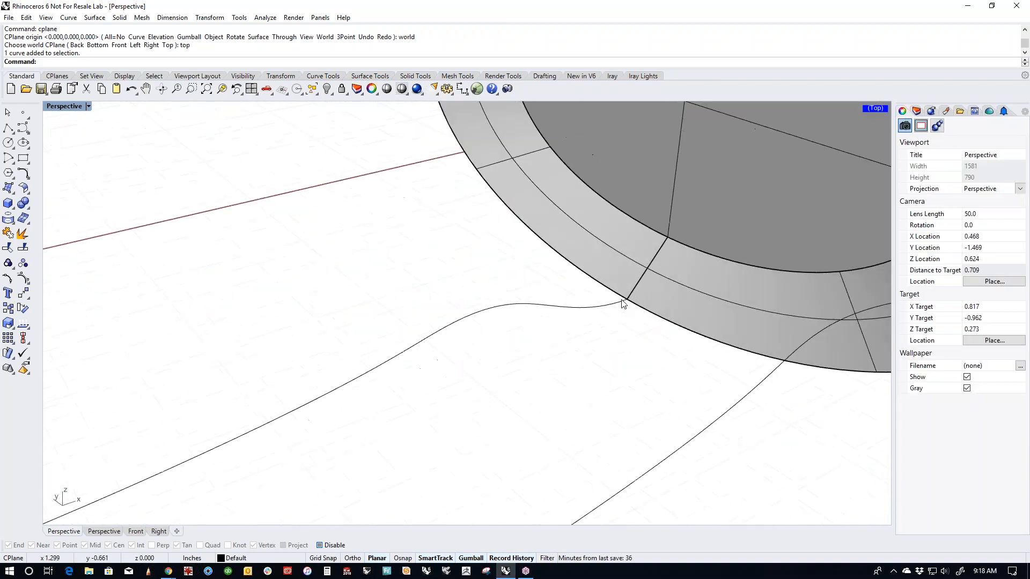
{"action": "left_click", "coordinate": [622, 304]}
{"action": "key", "text": "Escape"}
{"action": "scroll", "coordinate": [625, 346], "scroll_direction": "down", "scroll_amount": 4}
Step: Start a two-rail sweep with chained edges and AutoChain set to Yes, using both caps' full outer edges as rails
{"action": "right_click_drag", "start_coordinate": [621, 354], "coordinate": [471, 396]}
{"action": "middle_click", "coordinate": [479, 342]}
{"action": "left_click", "coordinate": [486, 317]}
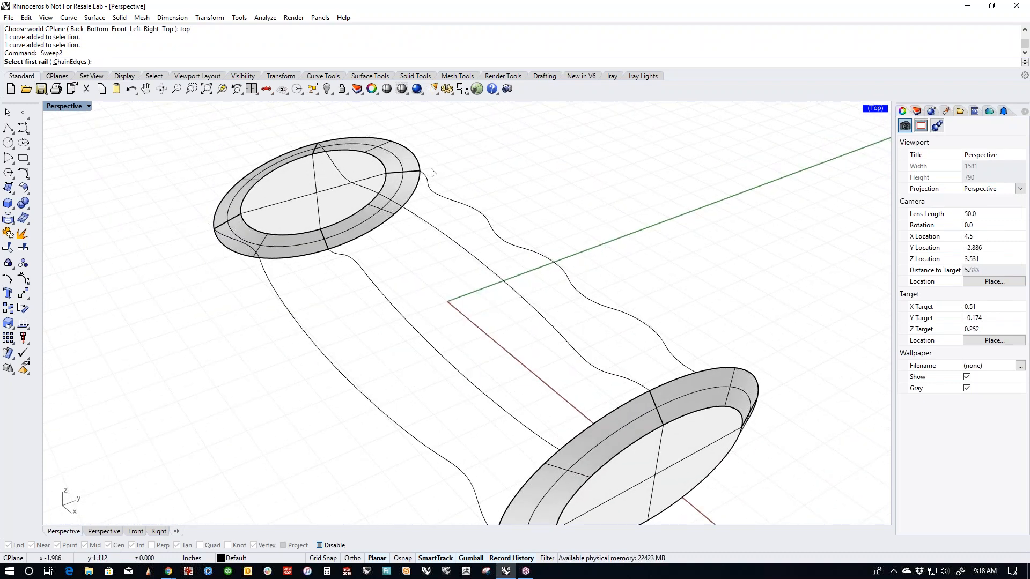
{"action": "type", "text": "c"}
{"action": "key", "text": "Return"}
{"action": "left_click", "coordinate": [113, 61]}
{"action": "left_click", "coordinate": [414, 138]}
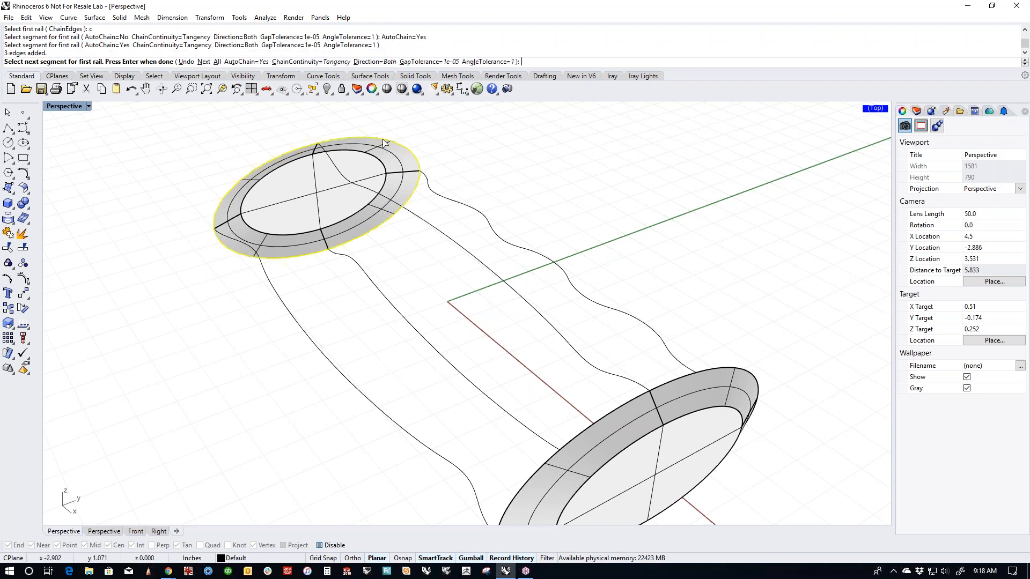
{"action": "left_click", "coordinate": [677, 383]}
{"action": "key", "text": "Return"}
{"action": "left_click", "coordinate": [672, 379]}
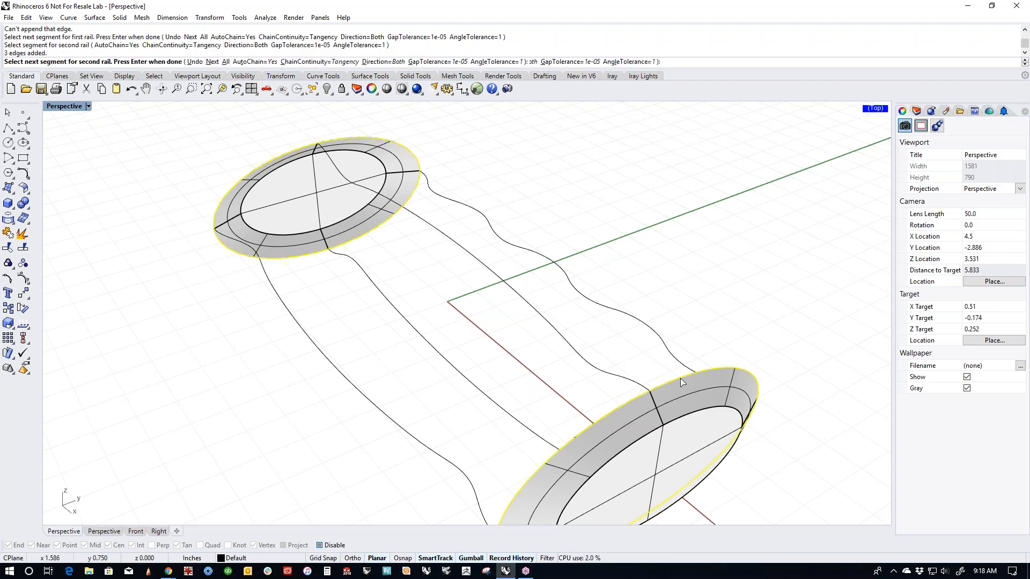
{"action": "left_click", "coordinate": [661, 341]}
{"action": "key", "text": "Return"}
Step: Use all four profile curves as cross sections and create the handle as a closed sweep with unchanged cross sections
{"action": "left_click", "coordinate": [595, 304]}
{"action": "left_click", "coordinate": [554, 318]}
{"action": "left_click", "coordinate": [325, 366]}
{"action": "left_click", "coordinate": [432, 348]}
{"action": "key", "text": "Return"}
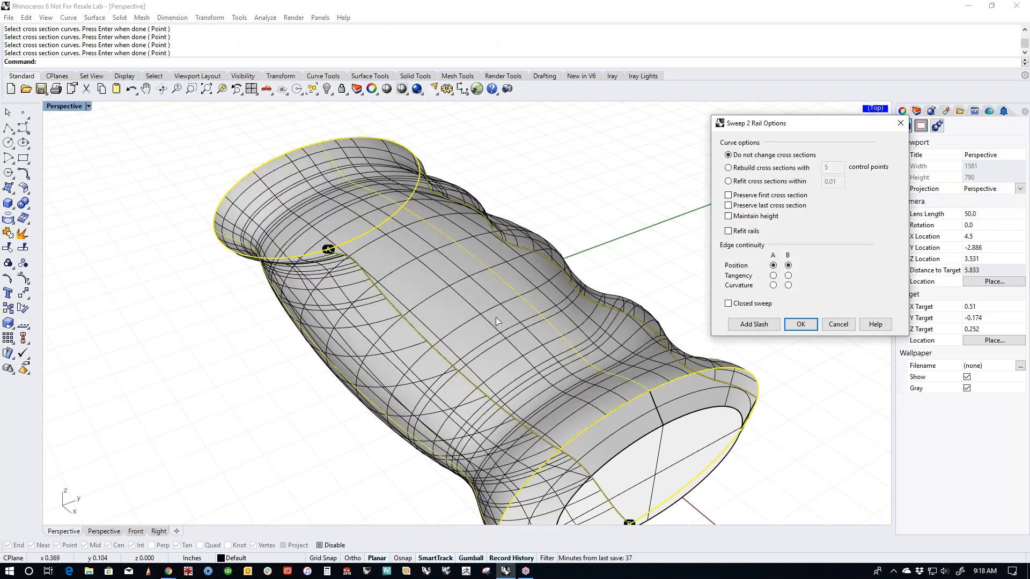
{"action": "left_click", "coordinate": [728, 304]}
{"action": "right_click_drag", "start_coordinate": [617, 343], "coordinate": [674, 331]}
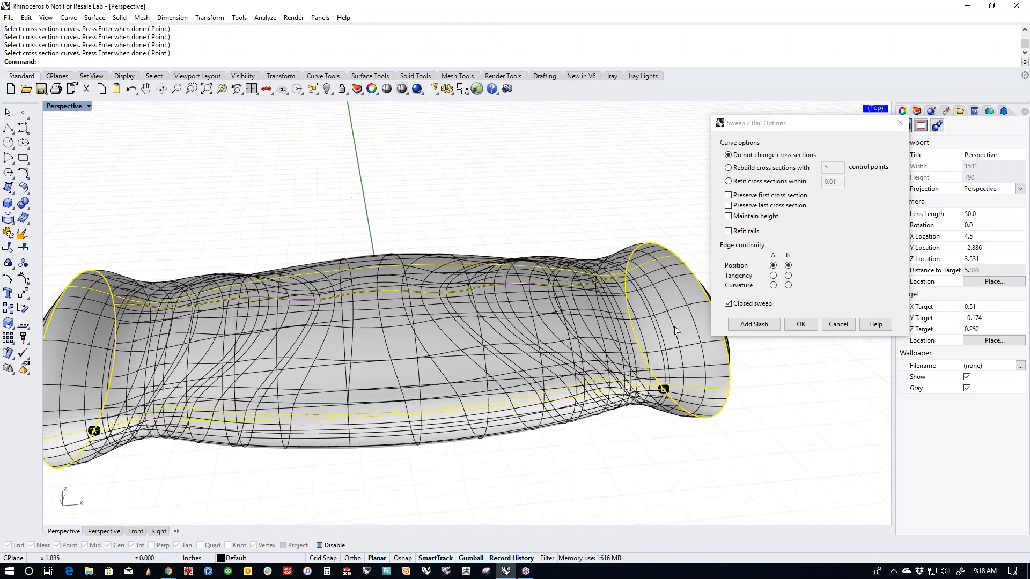
{"action": "left_click", "coordinate": [801, 325]}
Step: Inspect the four-curve handle in shaded display and delete the swept surface
{"action": "left_click", "coordinate": [387, 89]}
{"action": "mouse_move", "coordinate": [429, 246]}
{"action": "right_mouse_down"}
{"action": "mouse_move", "coordinate": [430, 285]}
{"action": "mouse_move", "coordinate": [430, 267]}
{"action": "right_mouse_up"}
{"action": "right_click_drag", "start_coordinate": [329, 289], "coordinate": [450, 436]}
{"action": "scroll", "coordinate": [466, 349], "scroll_direction": "up", "scroll_amount": 6}
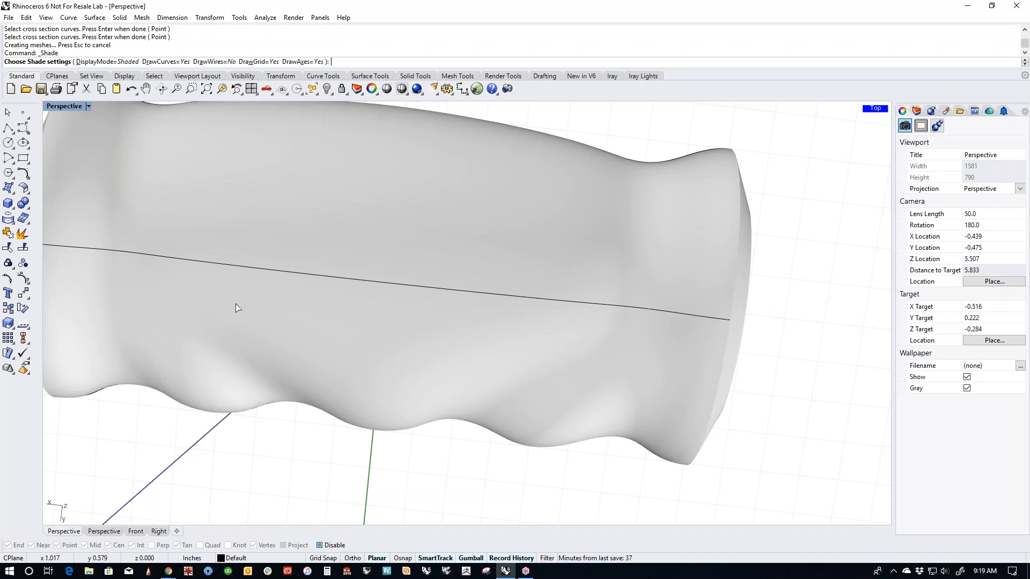
{"action": "scroll", "coordinate": [414, 392], "scroll_direction": "down", "scroll_amount": 4}
{"action": "right_click", "coordinate": [421, 459]}
{"action": "right_click_drag", "start_coordinate": [422, 462], "coordinate": [501, 377]}
{"action": "left_click", "coordinate": [456, 332]}
{"action": "key", "text": "Delete"}
Step: Sweep a surface along the top and wavy side curves, using the cap edges as unchanged cross sections
{"action": "middle_click", "coordinate": [501, 376]}
{"action": "left_click", "coordinate": [504, 354]}
{"action": "left_click", "coordinate": [538, 337]}
{"action": "left_click", "coordinate": [490, 424]}
{"action": "left_click", "coordinate": [518, 424]}
{"action": "left_click", "coordinate": [240, 263]}
{"action": "key", "text": "Return"}
{"action": "right_click_drag", "start_coordinate": [265, 384], "coordinate": [624, 340]}
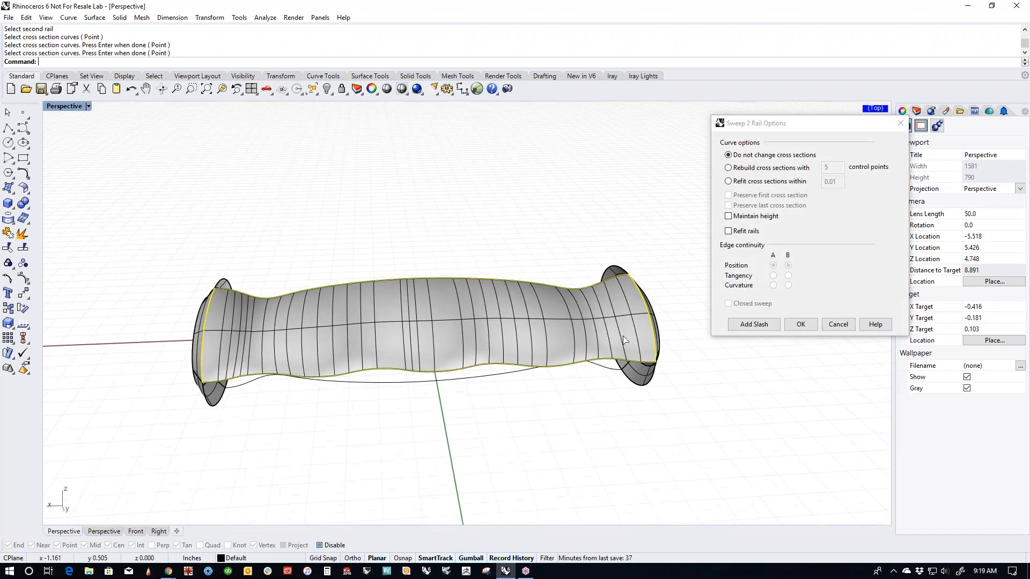
{"action": "left_click", "coordinate": [799, 324]}
Step: Set up a two-rail sweep along the first surface's wavy edge and the bottom curve, with both cap edges as cross sections
{"action": "right_click_drag", "start_coordinate": [632, 476], "coordinate": [632, 414]}
{"action": "key", "text": "Return"}
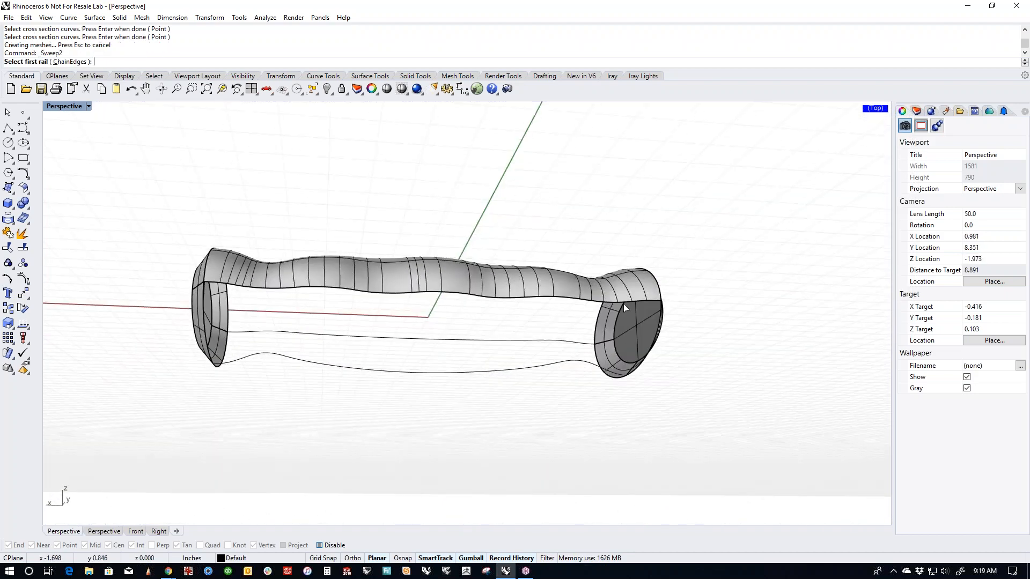
{"action": "left_click", "coordinate": [623, 303]}
{"action": "left_click", "coordinate": [660, 340]}
{"action": "left_click", "coordinate": [595, 369]}
{"action": "left_click", "coordinate": [644, 369]}
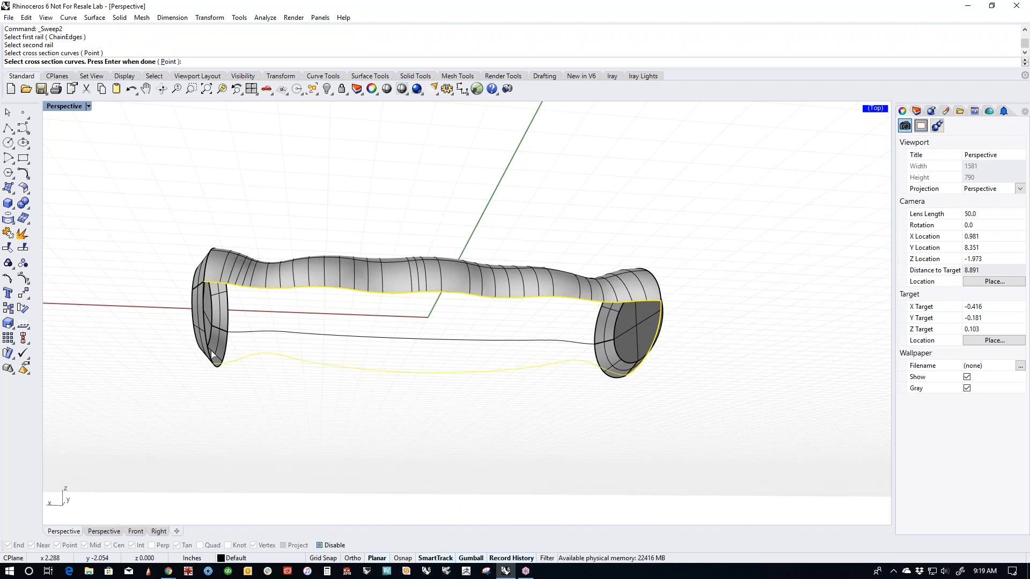
{"action": "left_click", "coordinate": [213, 354]}
{"action": "key", "text": "Return"}
{"action": "right_click_drag", "start_coordinate": [460, 431], "coordinate": [528, 452]}
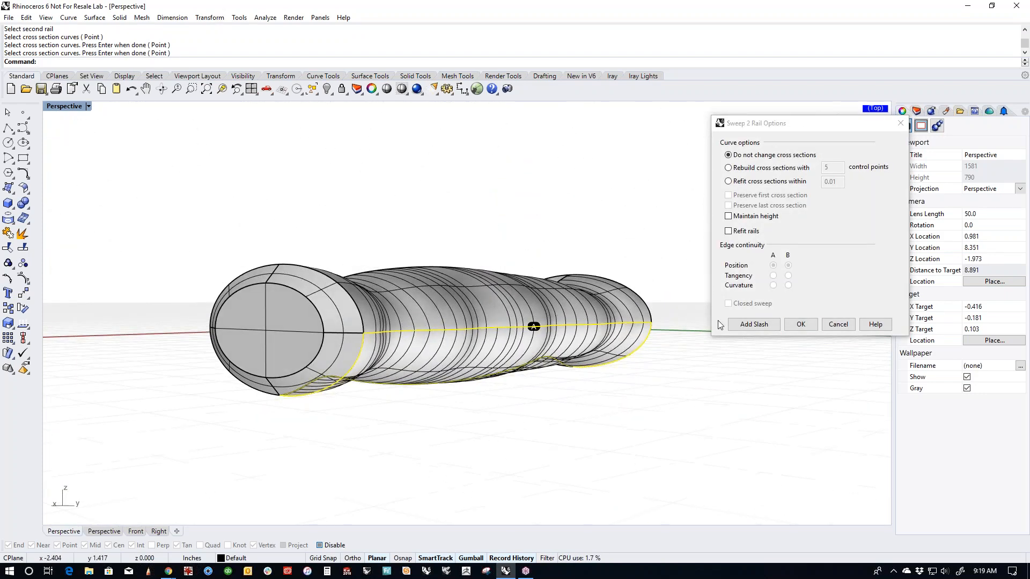
Step: Refit the cross sections within 0.01, try Tangency on edge A, set it back to Position, and create the lower surface
{"action": "left_click", "coordinate": [756, 182]}
{"action": "left_click", "coordinate": [773, 276]}
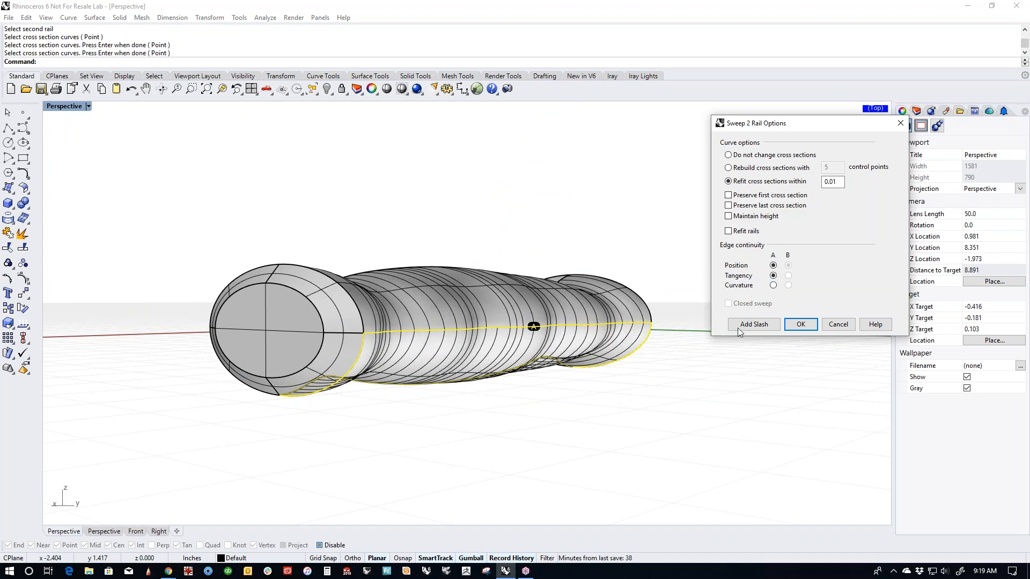
{"action": "right_click_drag", "start_coordinate": [652, 399], "coordinate": [460, 340]}
{"action": "left_click", "coordinate": [773, 265]}
{"action": "right_click_drag", "start_coordinate": [347, 397], "coordinate": [370, 407]}
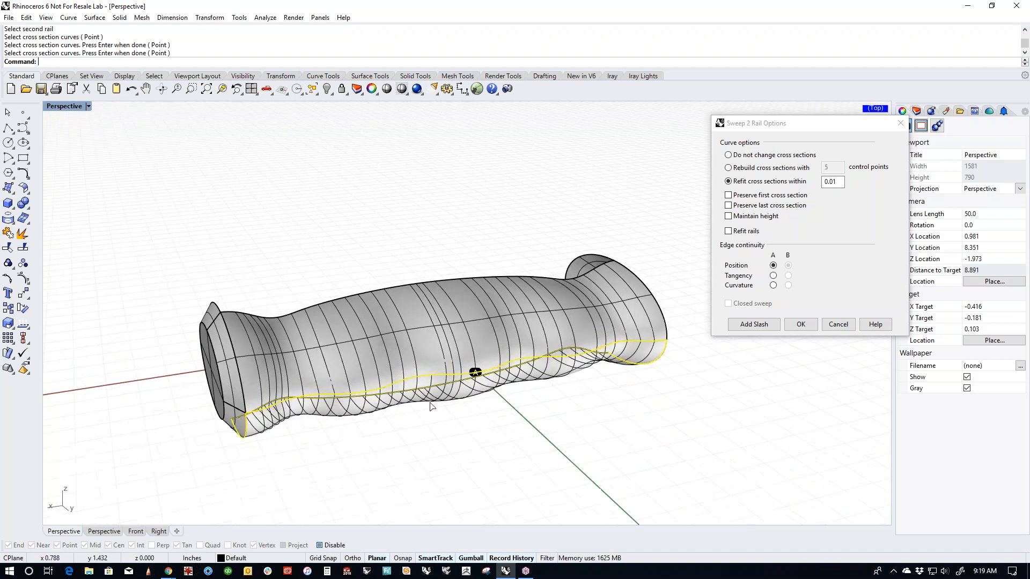
{"action": "left_click", "coordinate": [801, 324]}
Step: Start a two-rail sweep for the smooth half, chaining the open half of each end cap's outer edge as rails
{"action": "right_click_drag", "start_coordinate": [596, 413], "coordinate": [472, 416]}
{"action": "middle_click", "coordinate": [511, 391]}
{"action": "left_click", "coordinate": [524, 373]}
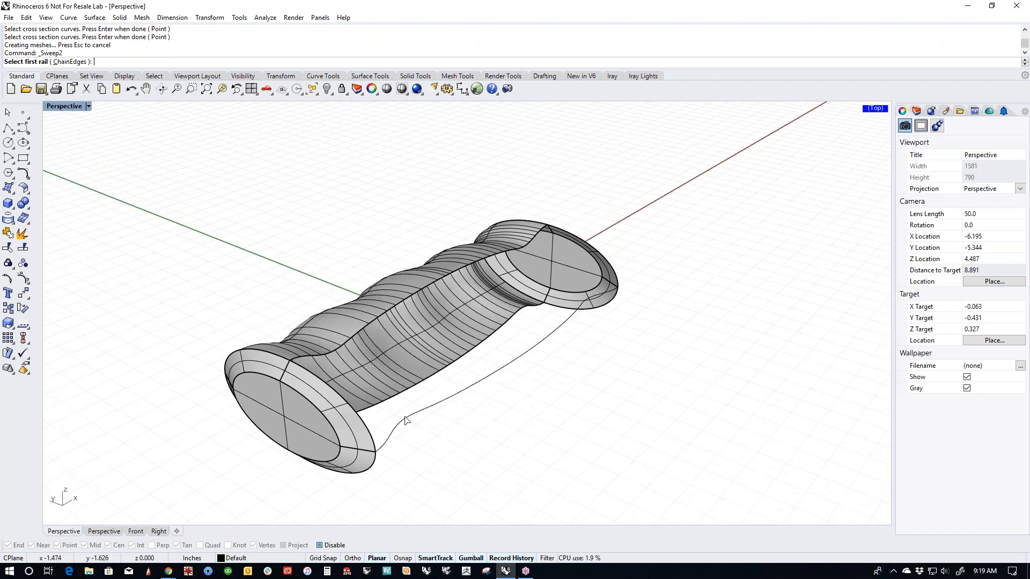
{"action": "left_click", "coordinate": [367, 431]}
{"action": "left_click", "coordinate": [416, 483]}
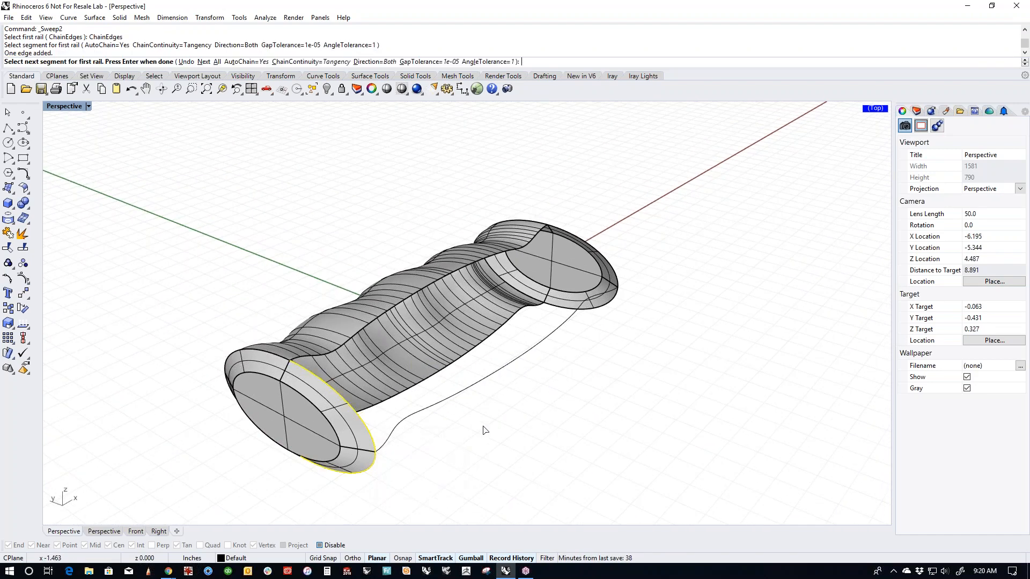
{"action": "right_click", "coordinate": [648, 343]}
{"action": "left_click", "coordinate": [600, 249]}
{"action": "left_click", "coordinate": [665, 305]}
{"action": "key", "text": "Return"}
Step: Use the top surface edge, smooth side curve and bottom curve as cross sections and create the remaining half surface
{"action": "left_click", "coordinate": [540, 246]}
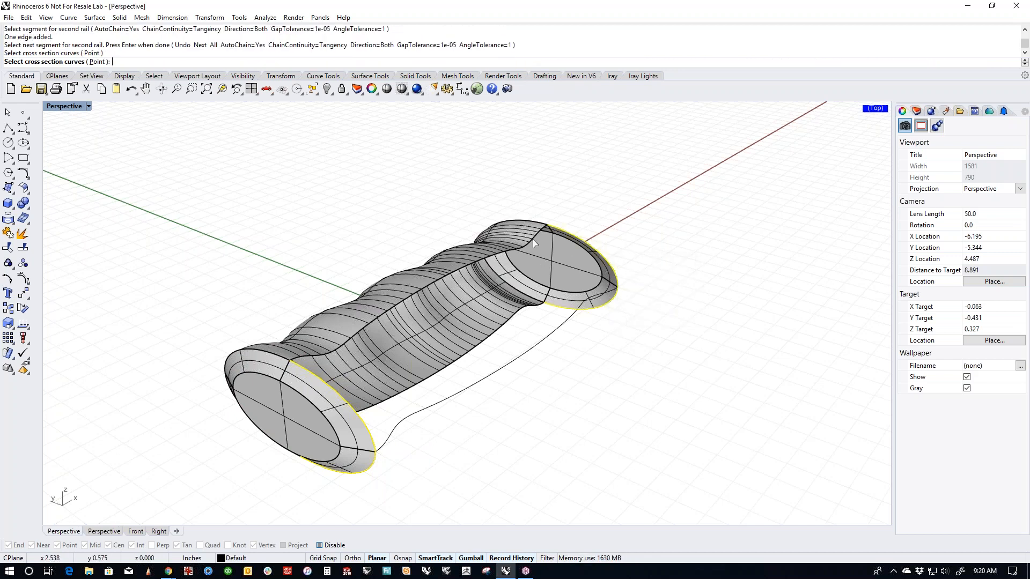
{"action": "left_click", "coordinate": [599, 305]}
{"action": "left_click", "coordinate": [514, 326]}
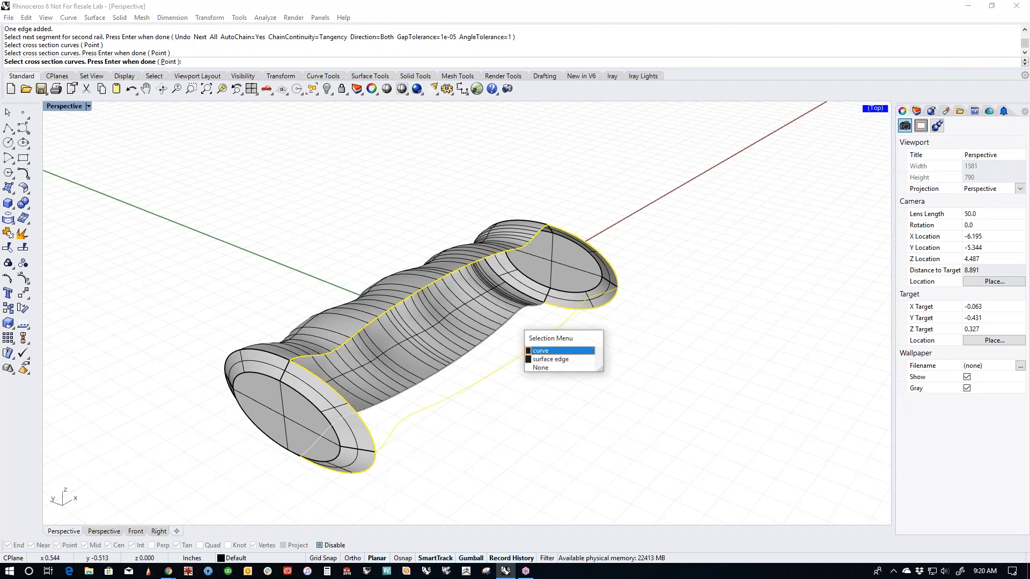
{"action": "left_click", "coordinate": [559, 352]}
{"action": "key", "text": "Return"}
{"action": "right_click_drag", "start_coordinate": [552, 402], "coordinate": [632, 399]}
{"action": "key", "text": "Return"}
Step: Inspect the handle built from three swept surfaces in shaded display from several angles
{"action": "left_click", "coordinate": [401, 89]}
{"action": "mouse_move", "coordinate": [354, 171]}
{"action": "right_mouse_down"}
{"action": "mouse_move", "coordinate": [405, 354]}
{"action": "mouse_move", "coordinate": [503, 280]}
{"action": "right_mouse_up"}
{"action": "right_click_drag", "start_coordinate": [507, 404], "coordinate": [428, 259]}
{"action": "key", "text": "Escape"}
Step: Start MatchSrf on the seam along the wavy side, choosing the adjoining edges of the upper and lower surfaces
{"action": "right_click_drag", "start_coordinate": [358, 388], "coordinate": [403, 373], "text": "shift"}
{"action": "right_click_drag", "start_coordinate": [403, 373], "coordinate": [322, 442]}
{"action": "type", "text": "MatchSrf"}
{"action": "key", "text": "Return"}
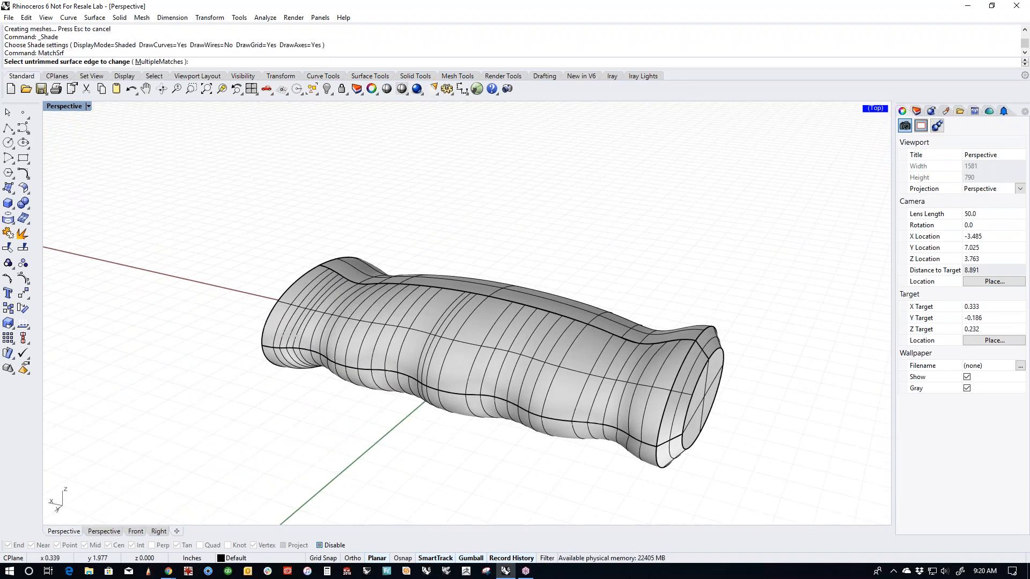
{"action": "left_click", "coordinate": [359, 367]}
{"action": "left_click", "coordinate": [424, 397]}
{"action": "left_click", "coordinate": [360, 374]}
{"action": "left_click", "coordinate": [397, 407]}
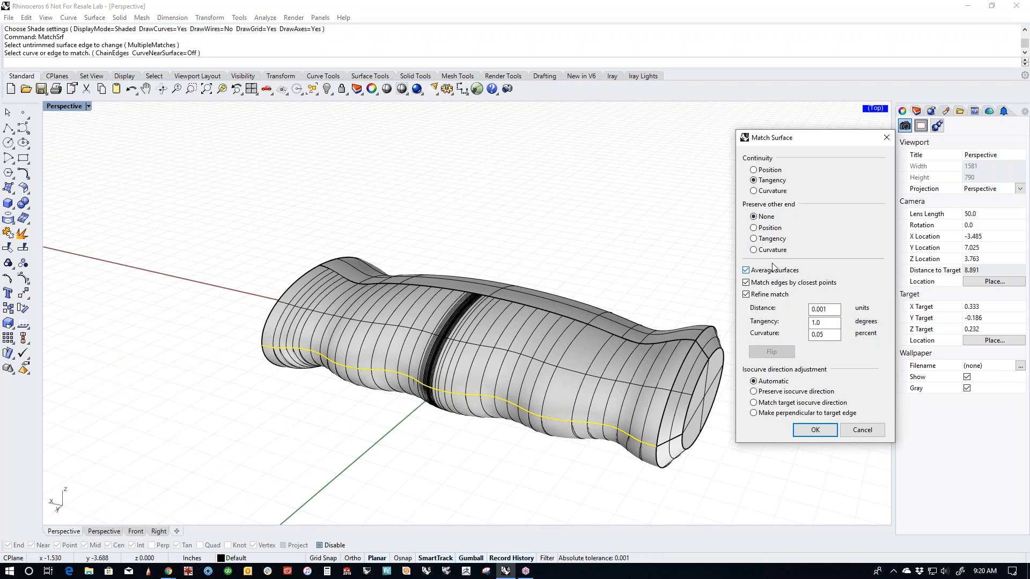
Step: Turn off match refinement and examine the previewed seam on the wavy side up close
{"action": "right_click_drag", "start_coordinate": [479, 423], "coordinate": [504, 368]}
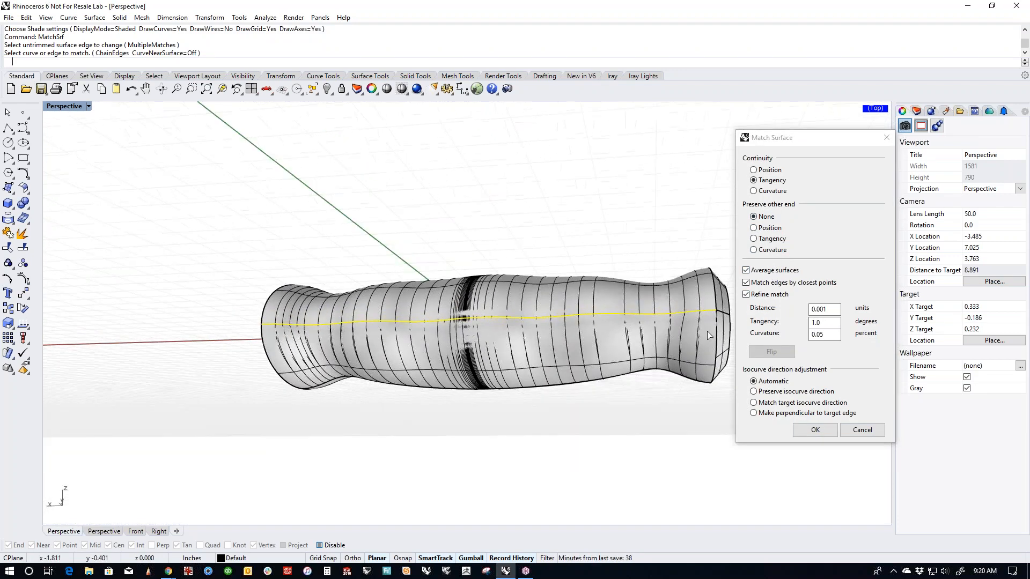
{"action": "left_click", "coordinate": [746, 294]}
{"action": "right_click_drag", "start_coordinate": [486, 461], "coordinate": [572, 365]}
{"action": "scroll", "coordinate": [391, 372], "scroll_direction": "up", "scroll_amount": 7}
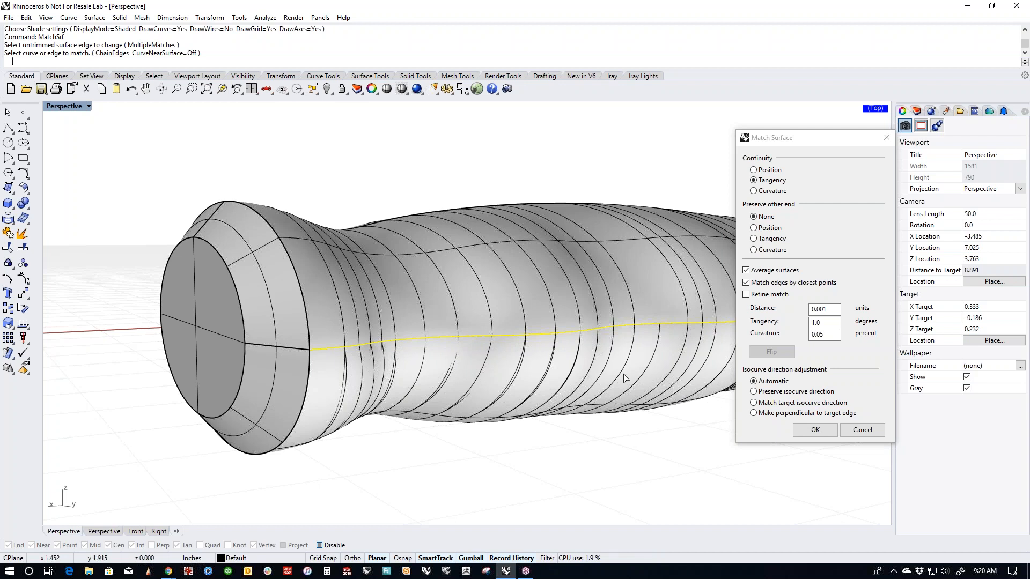
{"action": "right_click_drag", "start_coordinate": [623, 374], "coordinate": [619, 383]}
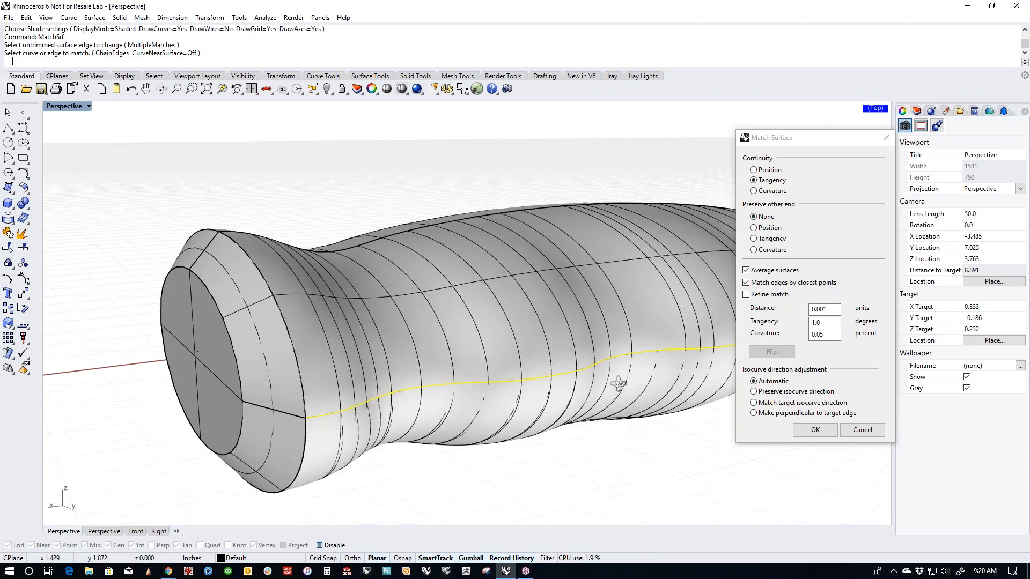
Step: Compare the match with surface averaging off and on, and apply it averaged with Tangency continuity
{"action": "left_click", "coordinate": [748, 272]}
{"action": "left_click", "coordinate": [746, 271]}
{"action": "left_click", "coordinate": [748, 272]}
{"action": "left_click", "coordinate": [747, 271]}
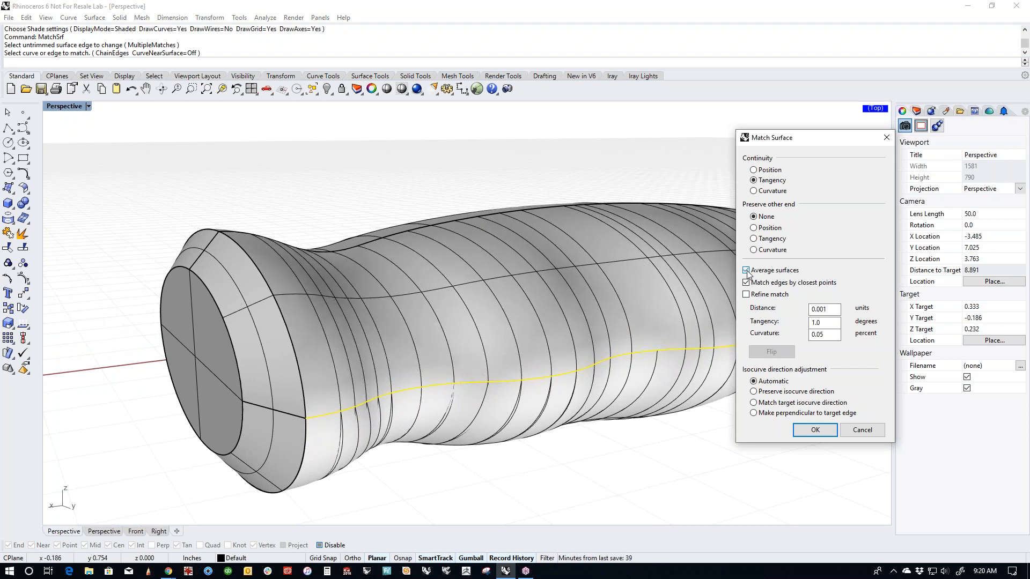
{"action": "left_click", "coordinate": [814, 429]}
Step: Match the top seam between the wavy and smooth surfaces with Tangency continuity and averaged surfaces
{"action": "right_click_drag", "start_coordinate": [731, 430], "coordinate": [421, 380]}
{"action": "key", "text": "Return"}
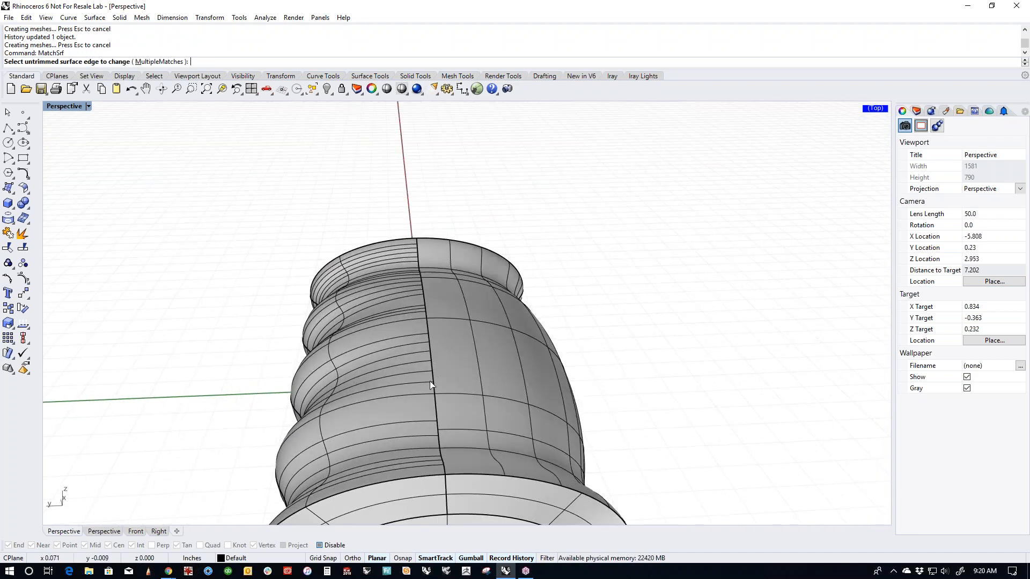
{"action": "left_click", "coordinate": [435, 375]}
{"action": "left_click", "coordinate": [461, 404]}
{"action": "left_click", "coordinate": [432, 394]}
{"action": "left_click", "coordinate": [456, 425]}
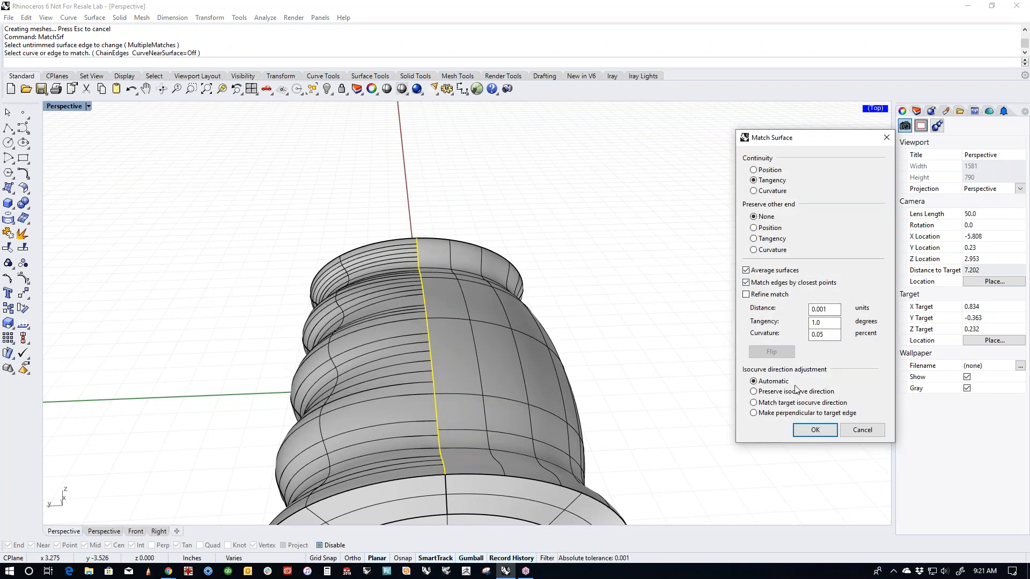
{"action": "left_click", "coordinate": [815, 430]}
{"action": "right_click_drag", "start_coordinate": [565, 373], "coordinate": [568, 339], "text": "shift"}
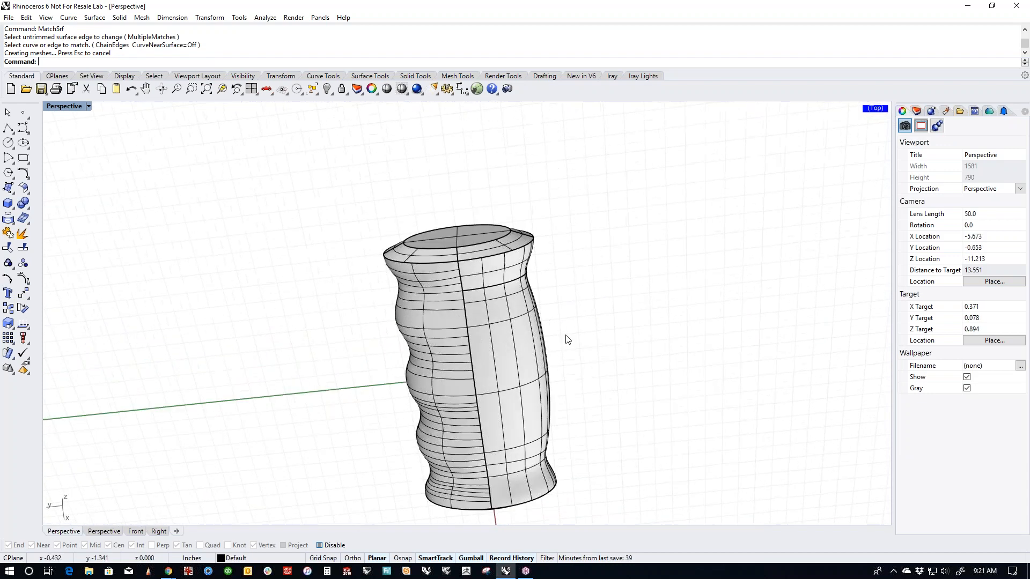
{"action": "right_click", "coordinate": [566, 335]}
{"action": "left_click", "coordinate": [463, 300]}
{"action": "left_click", "coordinate": [464, 306]}
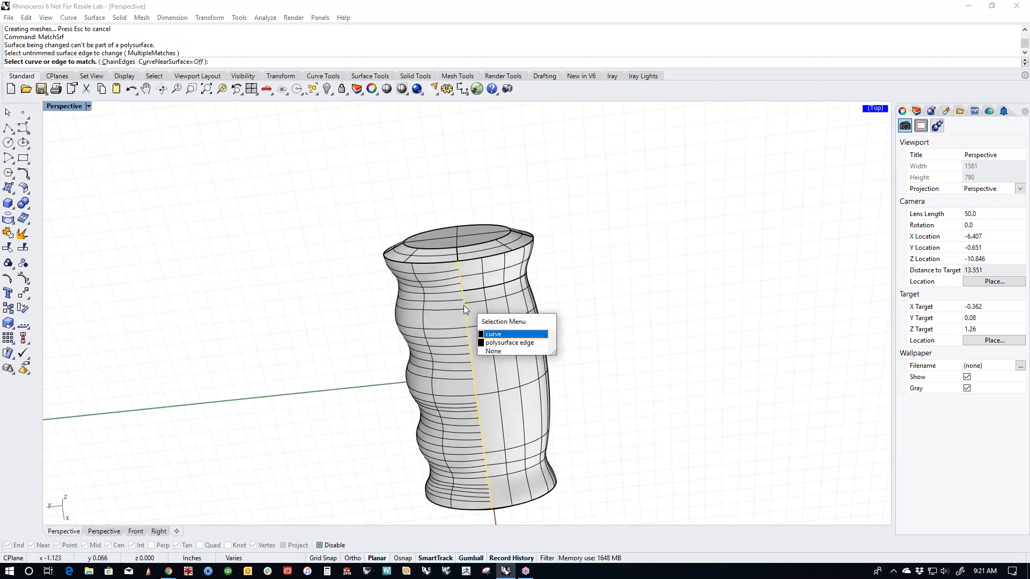
{"action": "left_click", "coordinate": [502, 343]}
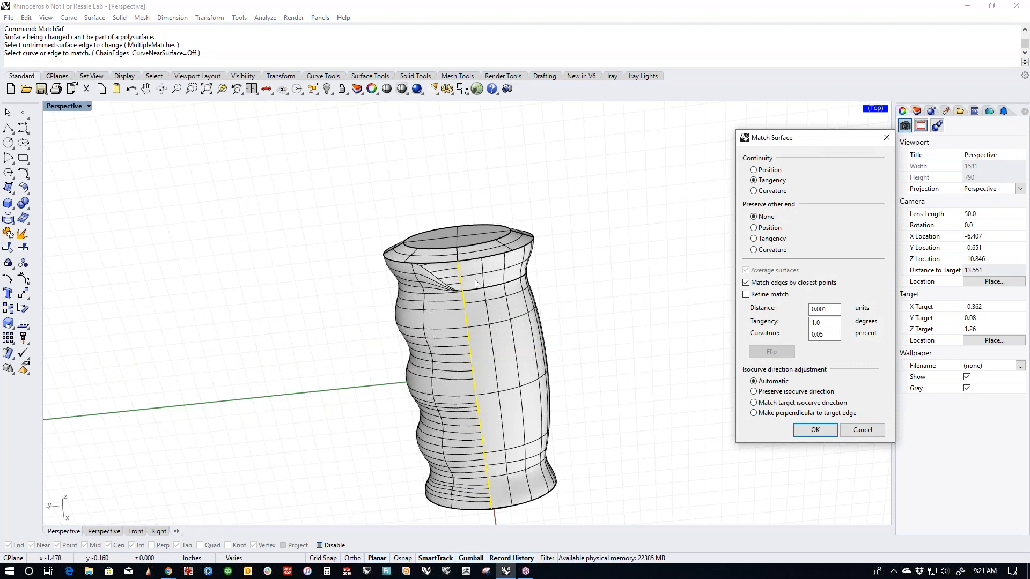
{"action": "left_click", "coordinate": [864, 430]}
Step: Undo the last surface match and view the handle's top seam from the smooth side
{"action": "right_click_drag", "start_coordinate": [593, 325], "coordinate": [394, 339]}
{"action": "scroll", "coordinate": [391, 339], "scroll_direction": "up", "scroll_amount": 6}
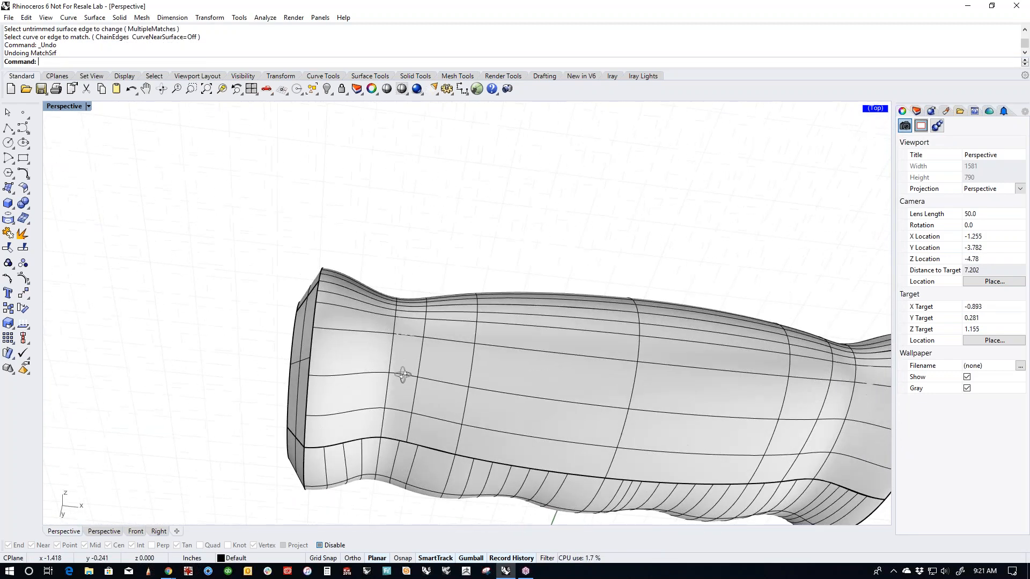
{"action": "scroll", "coordinate": [402, 375], "scroll_direction": "down", "scroll_amount": 4}
{"action": "right_click_drag", "start_coordinate": [402, 375], "coordinate": [487, 367]}
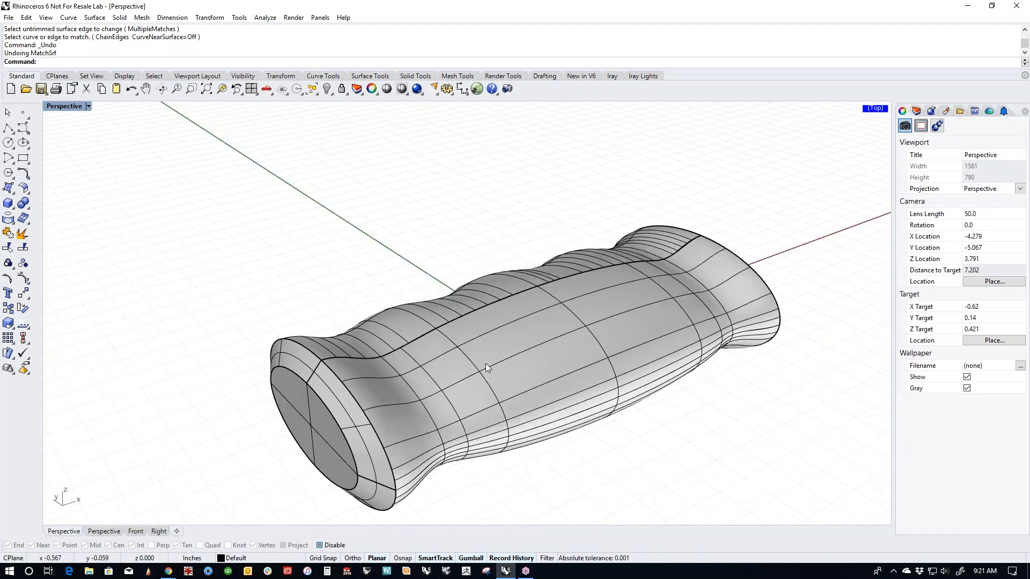
Step: Match the top seam between the smooth and wavy surfaces again, using Tangency continuity with averaged surfaces and no refinement
{"action": "right_click", "coordinate": [485, 363]}
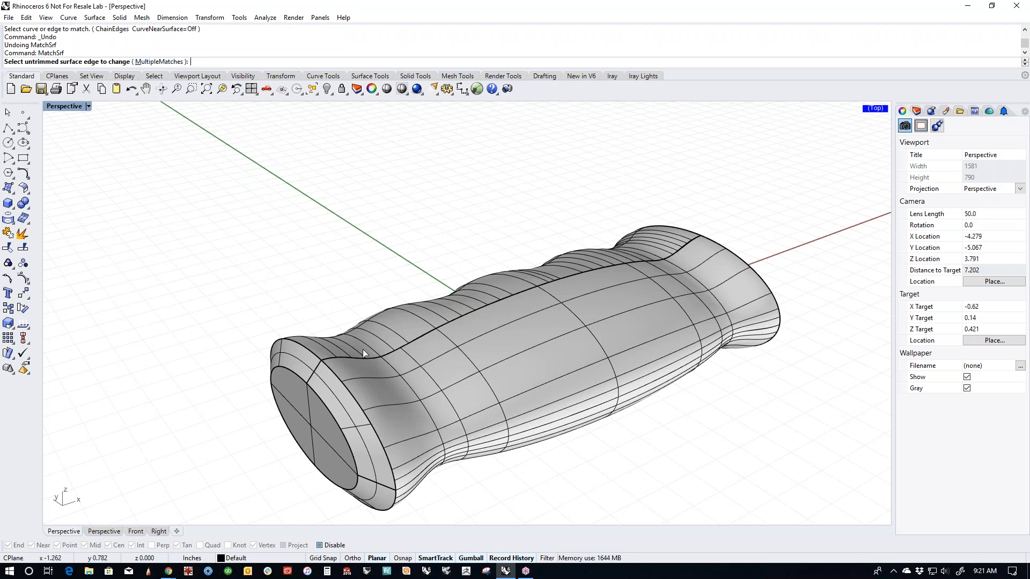
{"action": "left_click", "coordinate": [372, 361]}
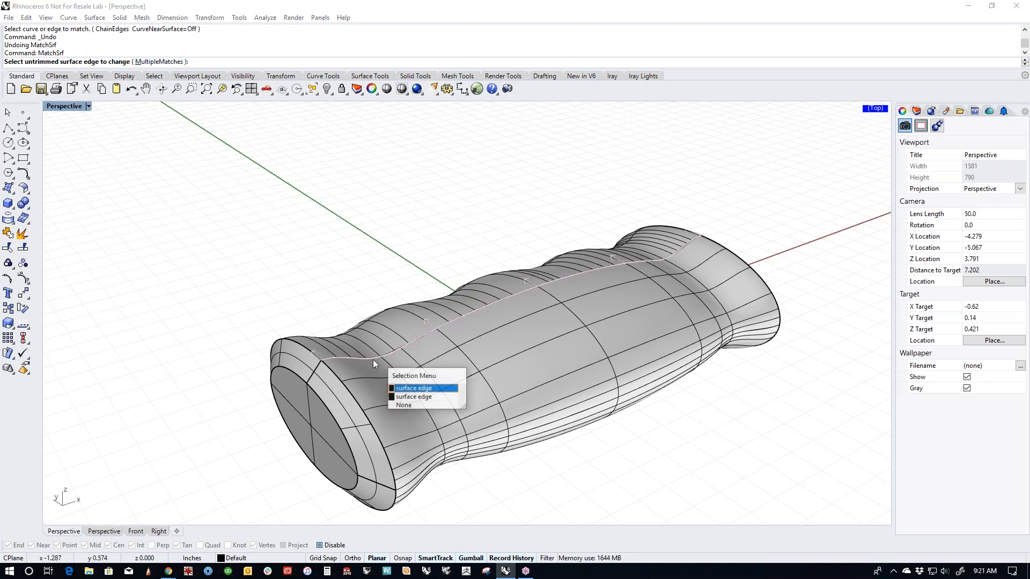
{"action": "left_click", "coordinate": [411, 398]}
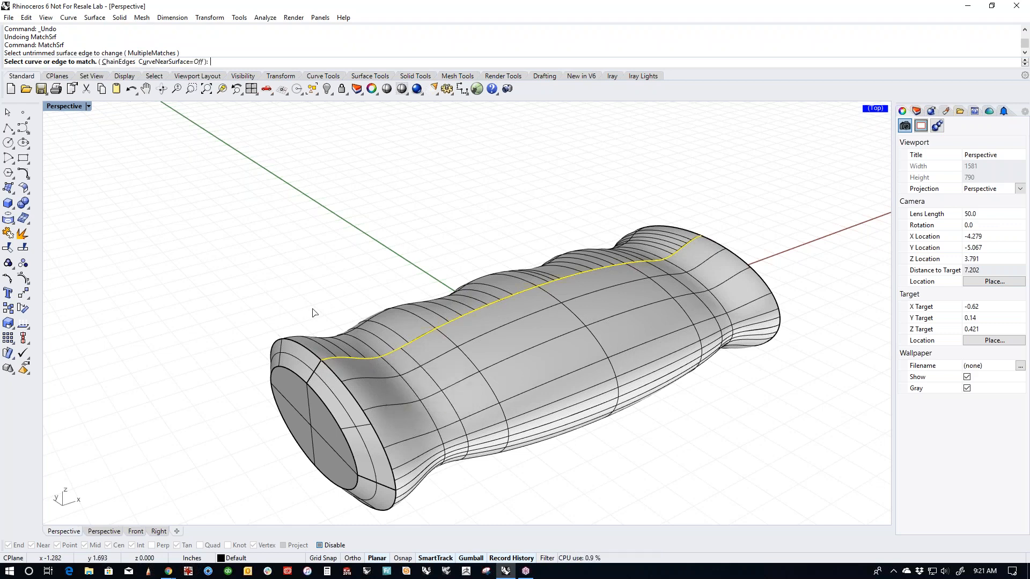
{"action": "left_click", "coordinate": [343, 358]}
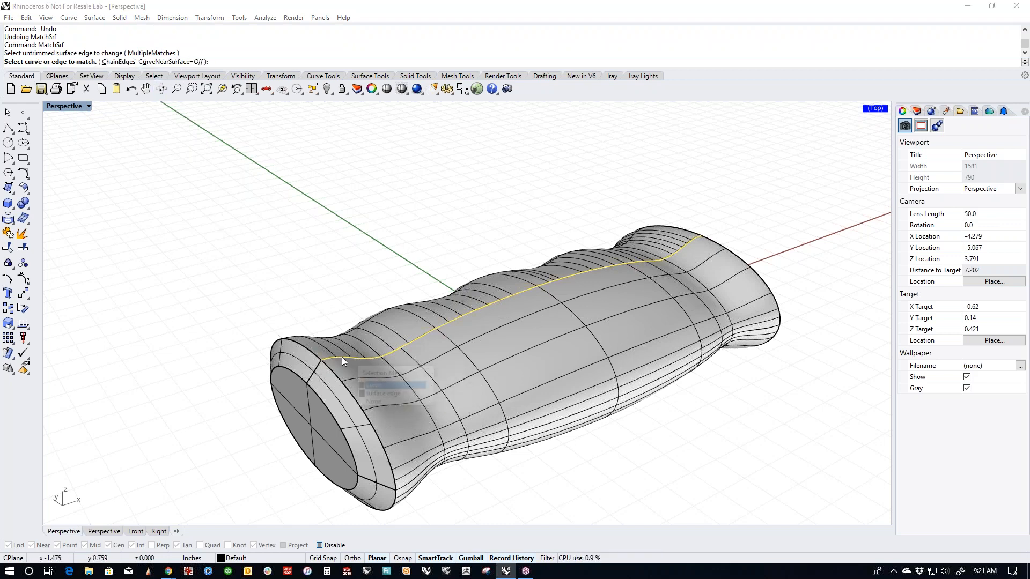
{"action": "left_click", "coordinate": [383, 394]}
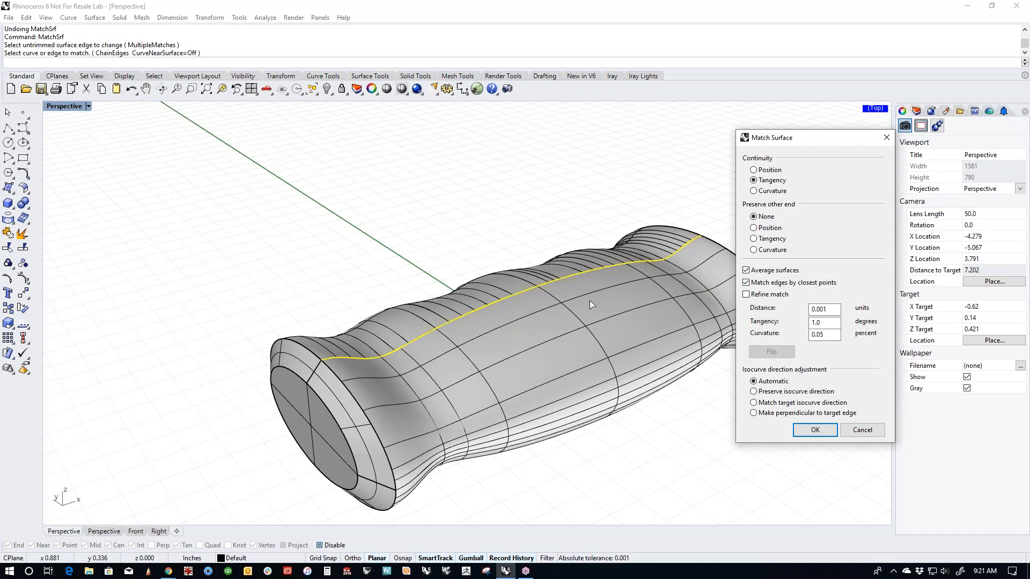
{"action": "right_click_drag", "start_coordinate": [684, 466], "coordinate": [751, 456]}
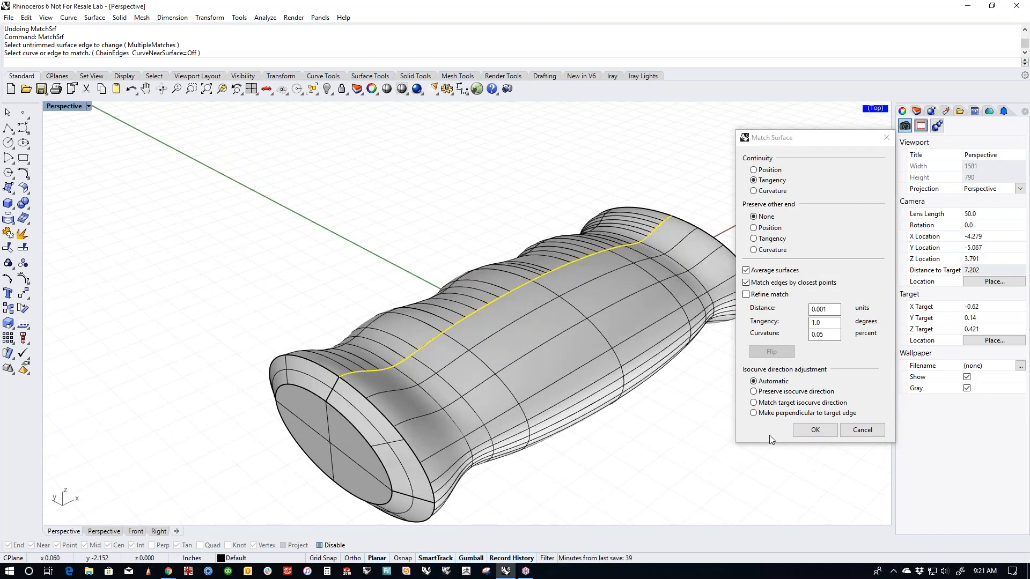
{"action": "left_click", "coordinate": [815, 429]}
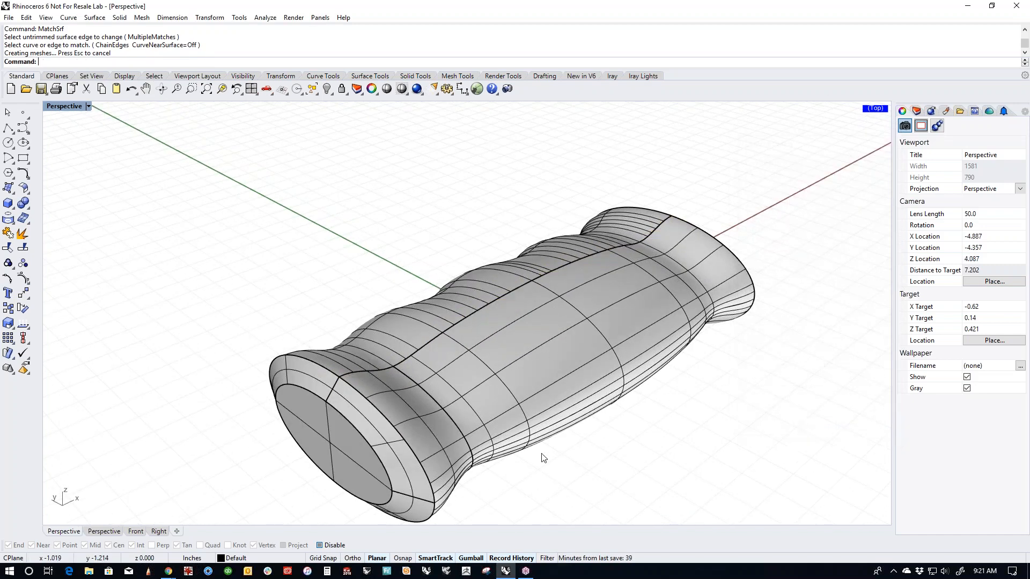
Step: Undo the repeated seam match and delete the smooth side surface of the handle
{"action": "right_click_drag", "start_coordinate": [541, 454], "coordinate": [504, 452]}
{"action": "left_click", "coordinate": [416, 427], "text": "ctrl+shift"}
{"action": "left_click", "coordinate": [472, 414], "text": "ctrl+shift"}
{"action": "left_click", "coordinate": [441, 400], "text": "ctrl+shift"}
{"action": "left_click", "coordinate": [538, 485]}
{"action": "right_click_drag", "start_coordinate": [538, 485], "coordinate": [501, 423]}
{"action": "key", "text": "ctrl+z"}
{"action": "left_click", "coordinate": [501, 423]}
{"action": "key", "text": "Delete"}
Step: Start a two-rail sweep between the wavy surface's upper edge and the free side curve, with the end cap rim edges as cross sections
{"action": "right_click_drag", "start_coordinate": [552, 455], "coordinate": [414, 406]}
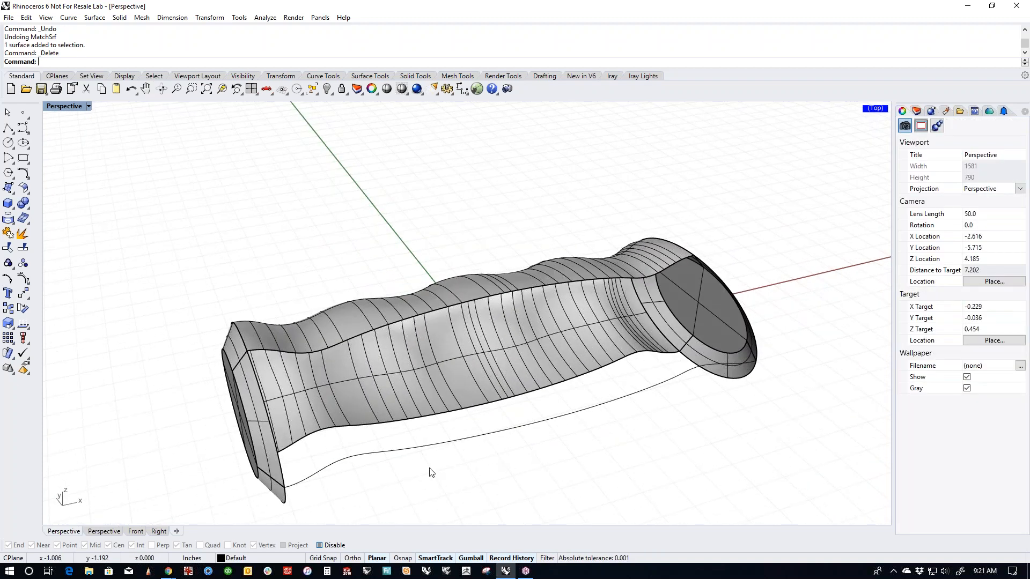
{"action": "right_click_drag", "start_coordinate": [431, 472], "coordinate": [417, 416]}
{"action": "middle_click", "coordinate": [417, 416]}
{"action": "left_click", "coordinate": [421, 400]}
{"action": "left_click", "coordinate": [295, 356]}
{"action": "left_click", "coordinate": [338, 382]}
{"action": "left_click", "coordinate": [318, 462]}
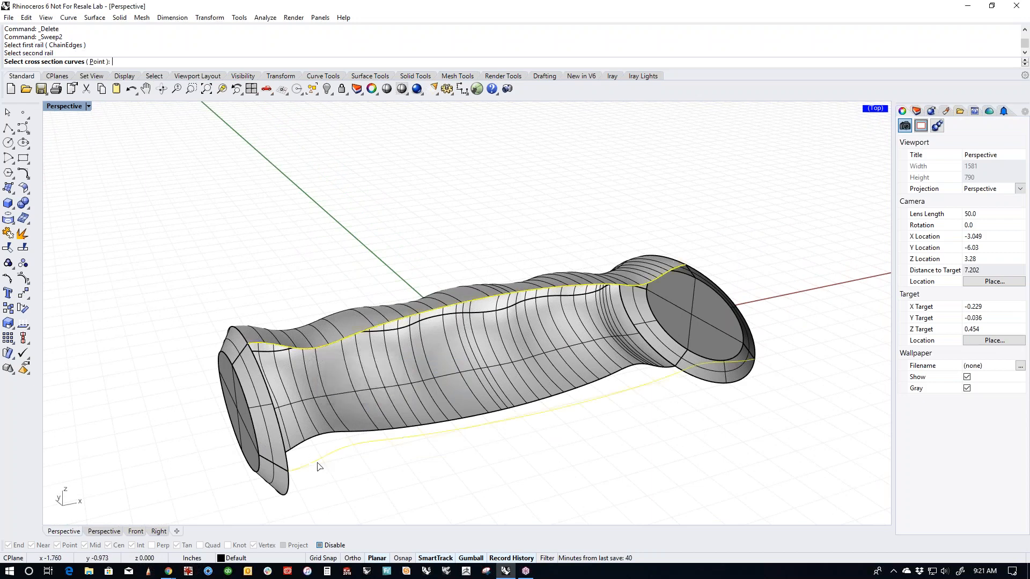
{"action": "left_click", "coordinate": [288, 464]}
{"action": "left_click", "coordinate": [754, 348]}
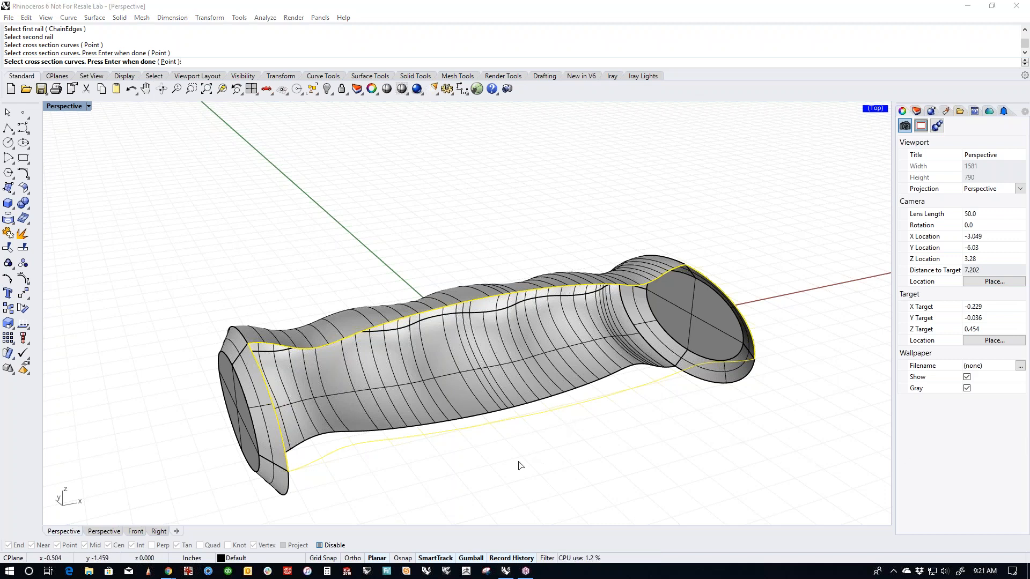
{"action": "right_click", "coordinate": [606, 450]}
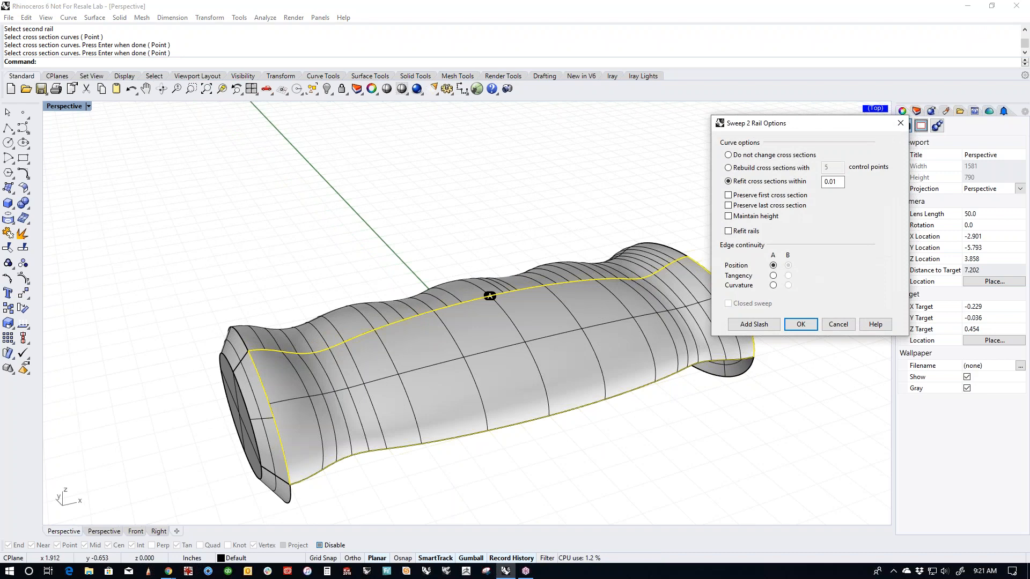
Step: Compare tangency along rail A and unchanged cross sections, and apply the sweep with cross sections refitted within 0.01
{"action": "left_click", "coordinate": [773, 276]}
{"action": "right_click_drag", "start_coordinate": [502, 358], "coordinate": [490, 429]}
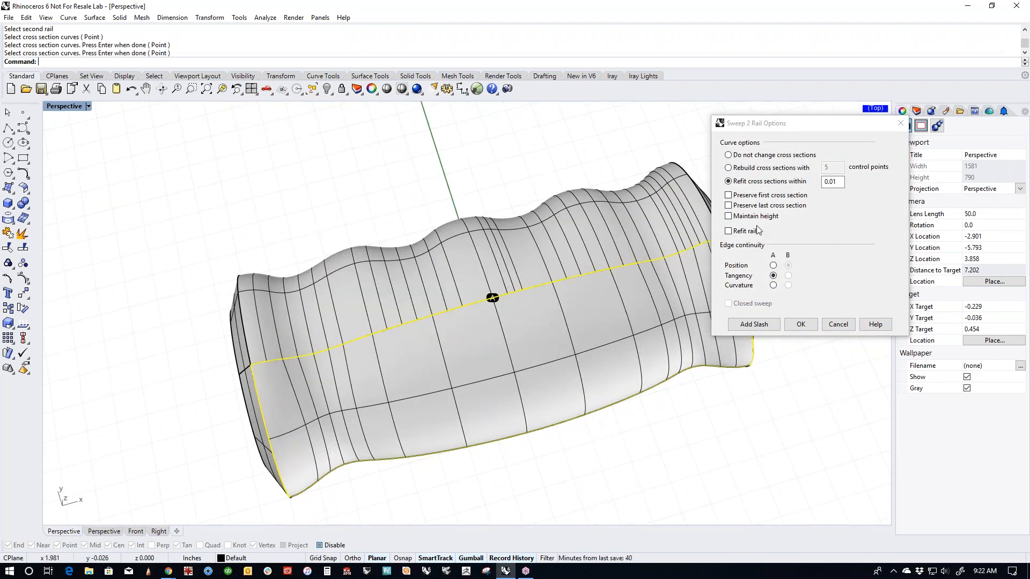
{"action": "left_click", "coordinate": [751, 155]}
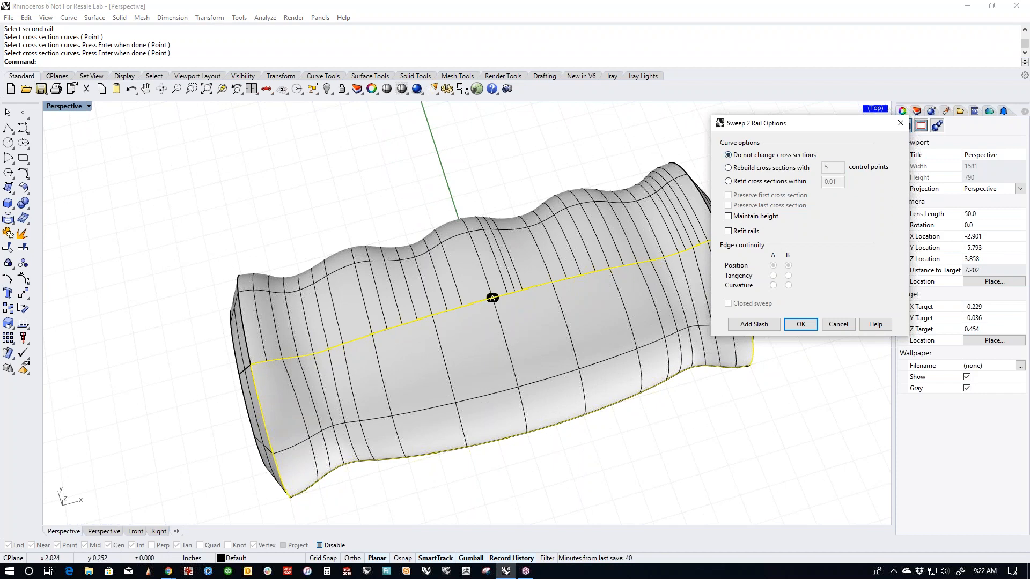
{"action": "right_click_drag", "start_coordinate": [627, 322], "coordinate": [637, 346]}
{"action": "left_click", "coordinate": [737, 183]}
{"action": "right_click_drag", "start_coordinate": [567, 360], "coordinate": [581, 332]}
{"action": "right_click_drag", "start_coordinate": [617, 291], "coordinate": [708, 347]}
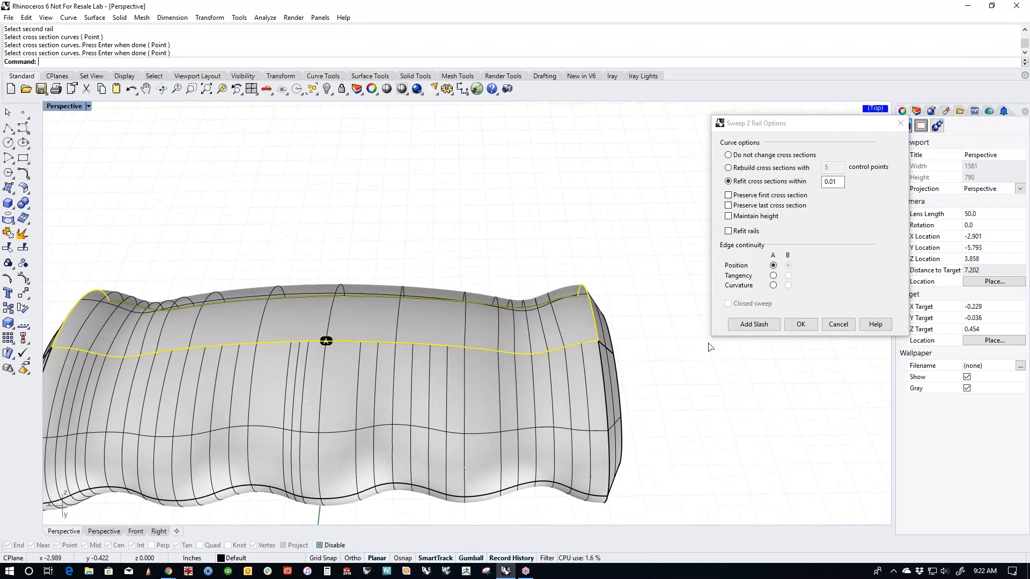
{"action": "left_click", "coordinate": [801, 324]}
Step: Set up a second two-rail sweep between the wavy surface's lower edge and the new surface's open edge, with both end cap edges as sections
{"action": "right_click_drag", "start_coordinate": [803, 326], "coordinate": [619, 324]}
{"action": "key", "text": "Return"}
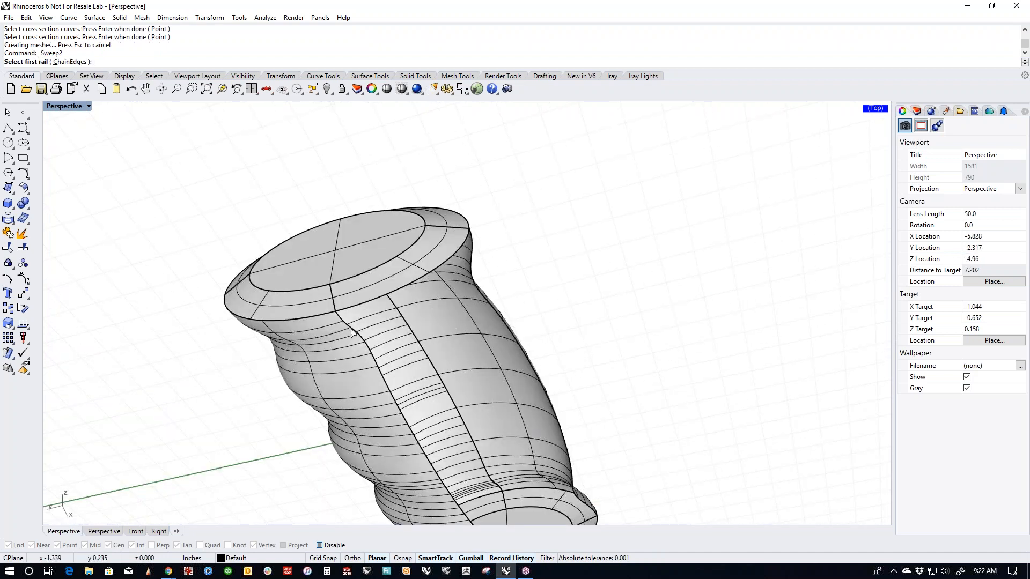
{"action": "left_click", "coordinate": [354, 334]}
{"action": "left_click", "coordinate": [498, 312]}
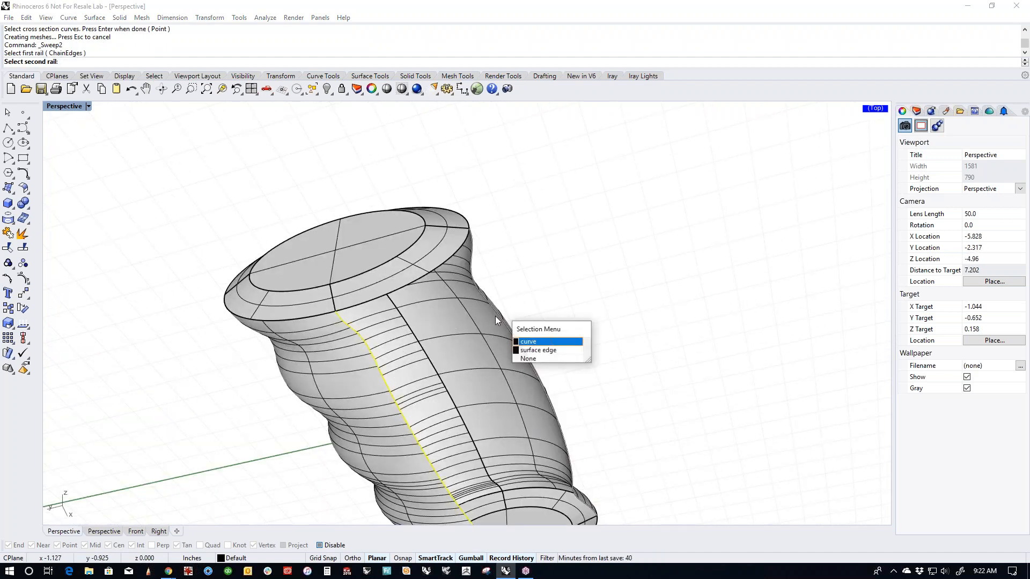
{"action": "left_click", "coordinate": [542, 350]}
{"action": "left_click", "coordinate": [412, 284]}
{"action": "right_click_drag", "start_coordinate": [498, 375], "coordinate": [452, 232], "text": "shift"}
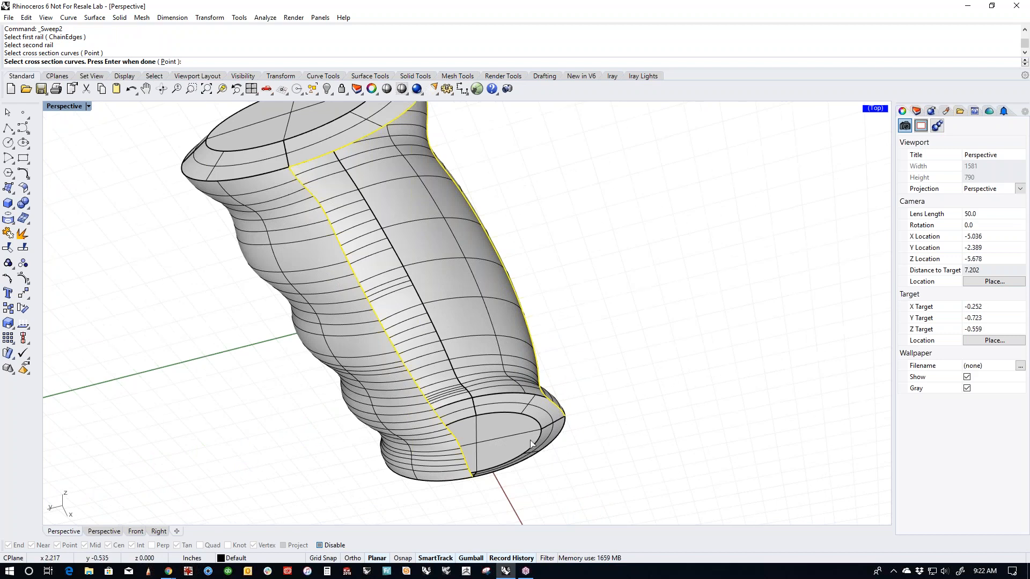
{"action": "left_click", "coordinate": [542, 455]}
{"action": "key", "text": "Return"}
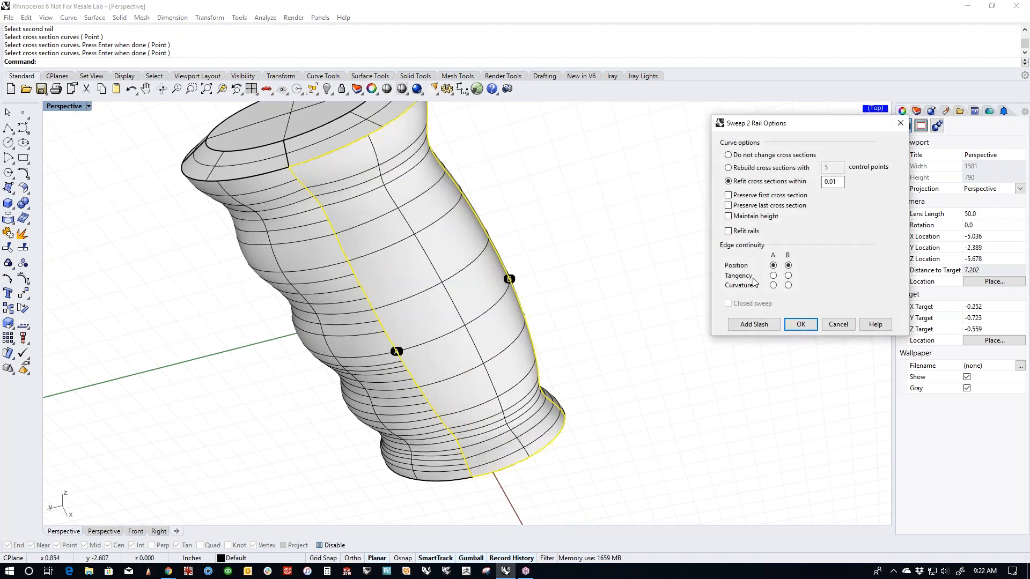
Step: Set Tangency continuity on both rails A and B and apply the lower sweep
{"action": "left_click", "coordinate": [788, 276]}
{"action": "left_click", "coordinate": [773, 276]}
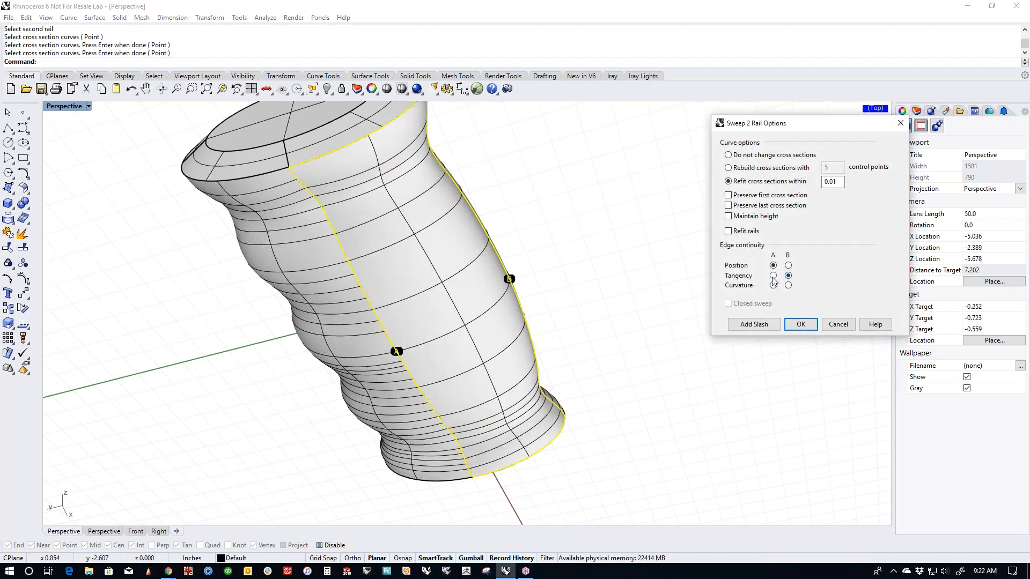
{"action": "right_click_drag", "start_coordinate": [630, 375], "coordinate": [542, 427]}
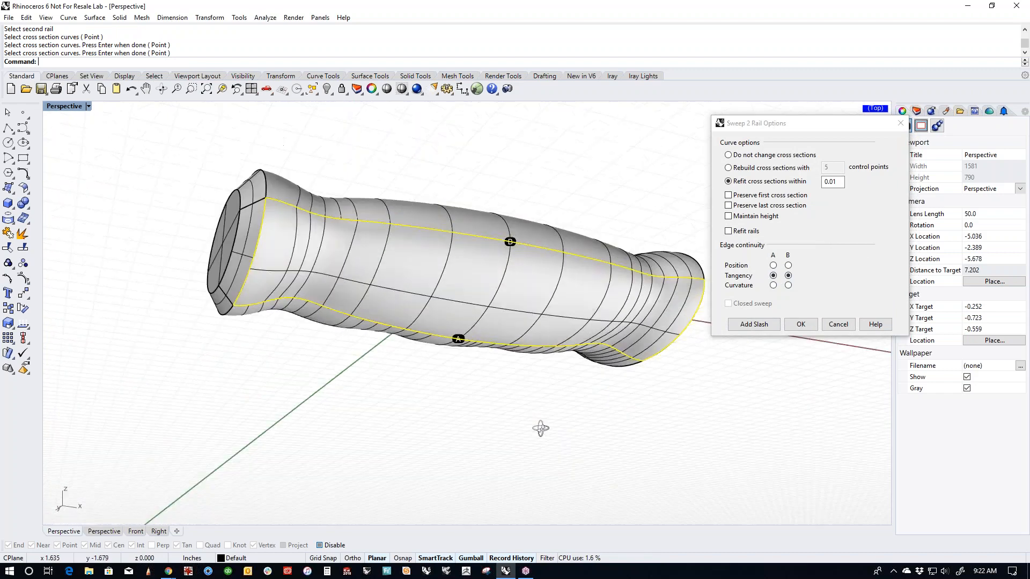
{"action": "mouse_move", "coordinate": [636, 268]}
{"action": "right_mouse_down"}
{"action": "mouse_move", "coordinate": [574, 381]}
{"action": "mouse_move", "coordinate": [548, 378]}
{"action": "right_mouse_up"}
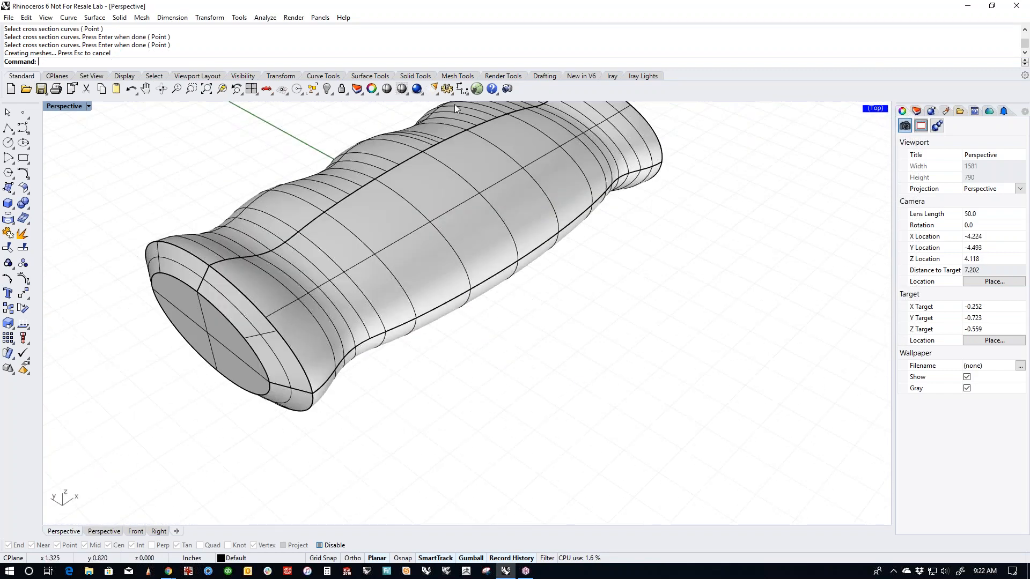
Step: Inspect the handle's surfaces in a temporary shaded display without wires
{"action": "left_click", "coordinate": [387, 89]}
{"action": "mouse_move", "coordinate": [385, 269]}
{"action": "right_mouse_down"}
{"action": "mouse_move", "coordinate": [590, 376]}
{"action": "mouse_move", "coordinate": [690, 393]}
{"action": "mouse_move", "coordinate": [651, 218]}
{"action": "mouse_move", "coordinate": [568, 329]}
{"action": "mouse_move", "coordinate": [482, 408]}
{"action": "mouse_move", "coordinate": [366, 401]}
{"action": "mouse_move", "coordinate": [356, 391]}
{"action": "mouse_move", "coordinate": [510, 349]}
{"action": "right_mouse_up"}
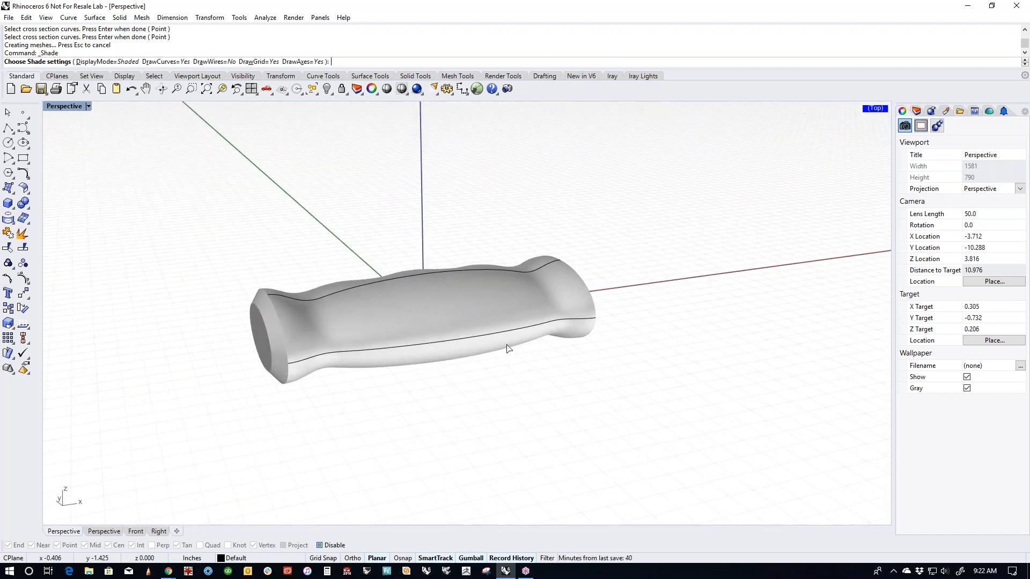
{"action": "key", "text": "Escape"}
Step: Join all the handle surfaces and end caps into one polysurface and check the join result in the command history
{"action": "left_click_drag", "start_coordinate": [396, 302], "coordinate": [657, 409]}
{"action": "key", "text": "ctrl+j"}
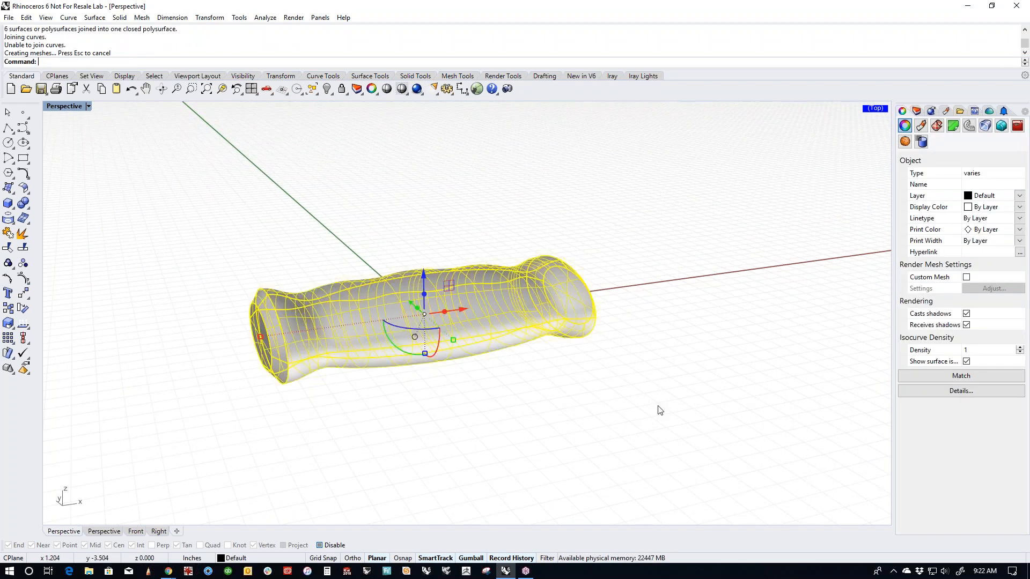
{"action": "triple_click", "coordinate": [151, 29]}
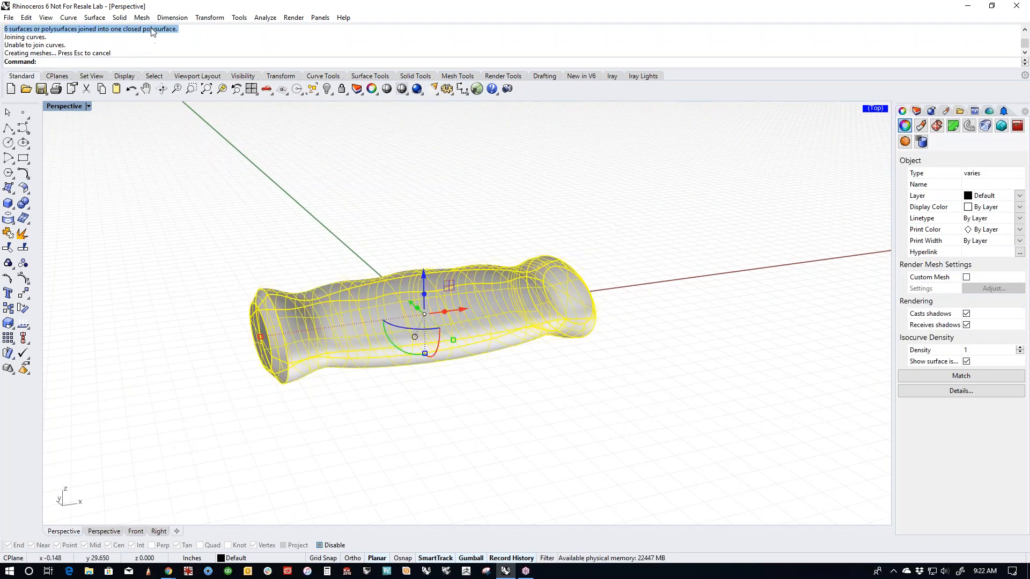
{"action": "left_click", "coordinate": [241, 208]}
Step: Start a Blend Edge on the joined handle and select the outer rim edges at both ends
{"action": "right_click_drag", "start_coordinate": [437, 370], "coordinate": [480, 425]}
{"action": "right_click_drag", "start_coordinate": [517, 455], "coordinate": [560, 395]}
{"action": "middle_click", "coordinate": [565, 382]}
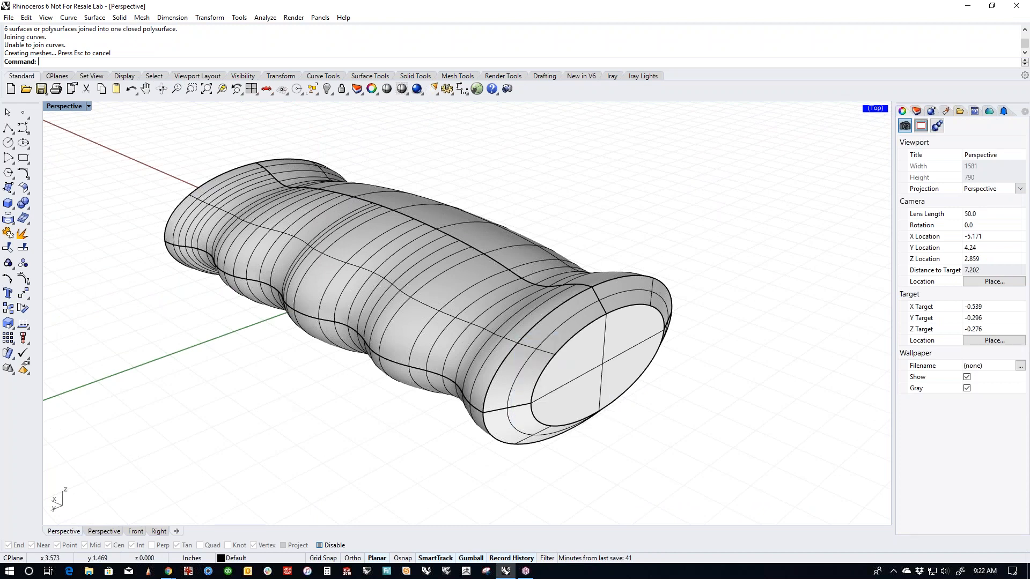
{"action": "left_click", "coordinate": [28, 210]}
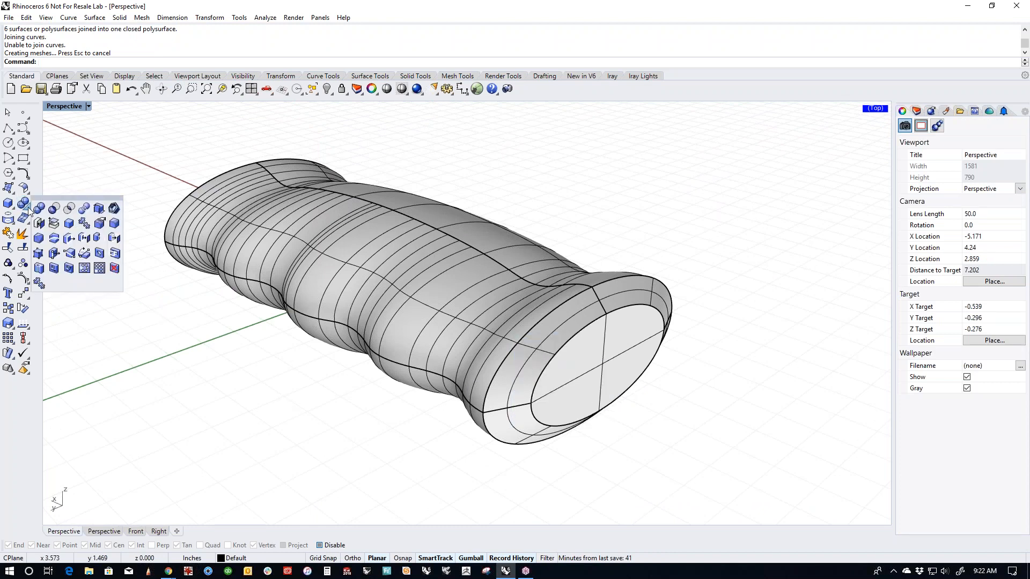
{"action": "left_click", "coordinate": [114, 224]}
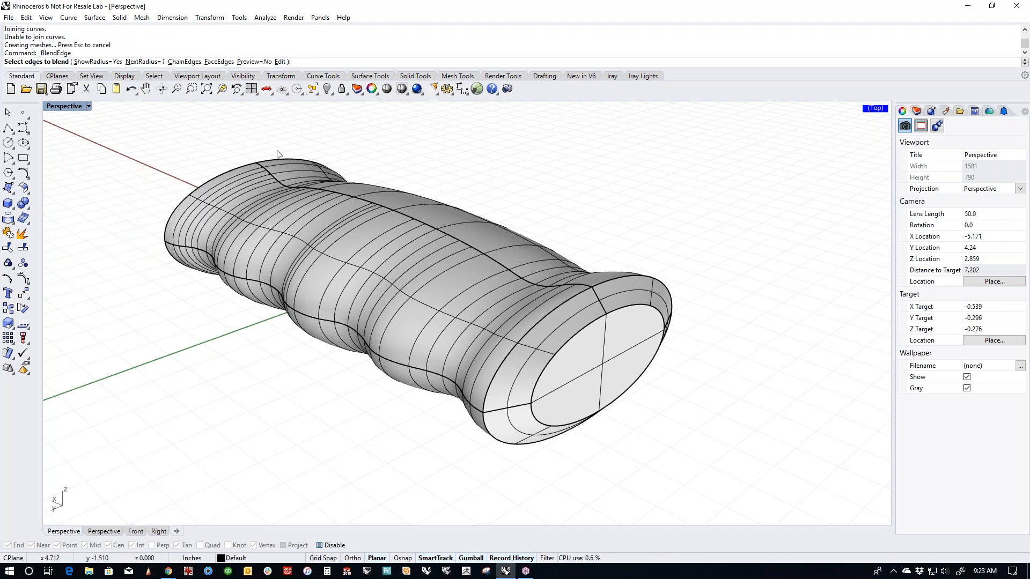
{"action": "left_click", "coordinate": [546, 316]}
{"action": "left_click", "coordinate": [508, 446]}
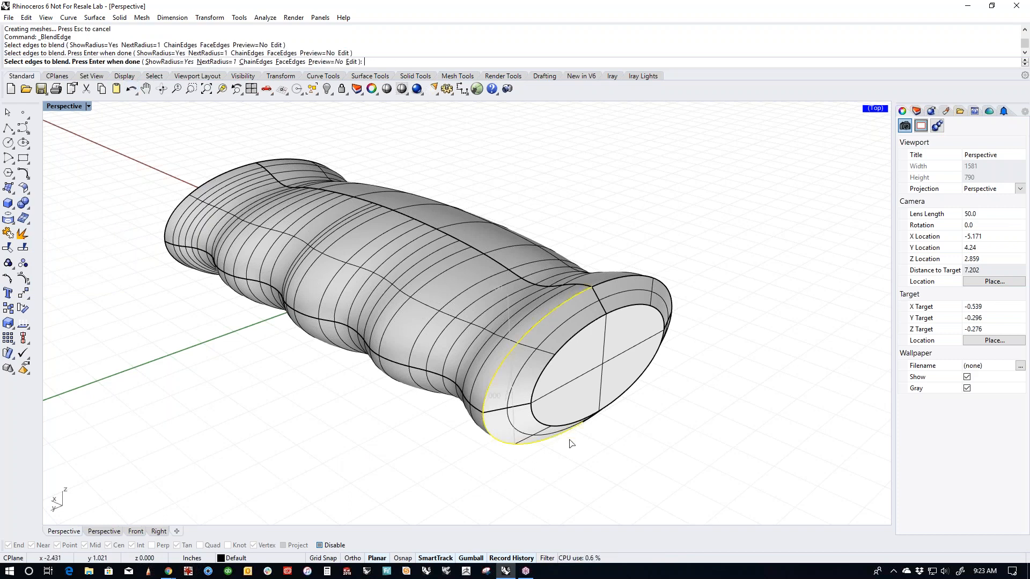
{"action": "left_click", "coordinate": [671, 338]}
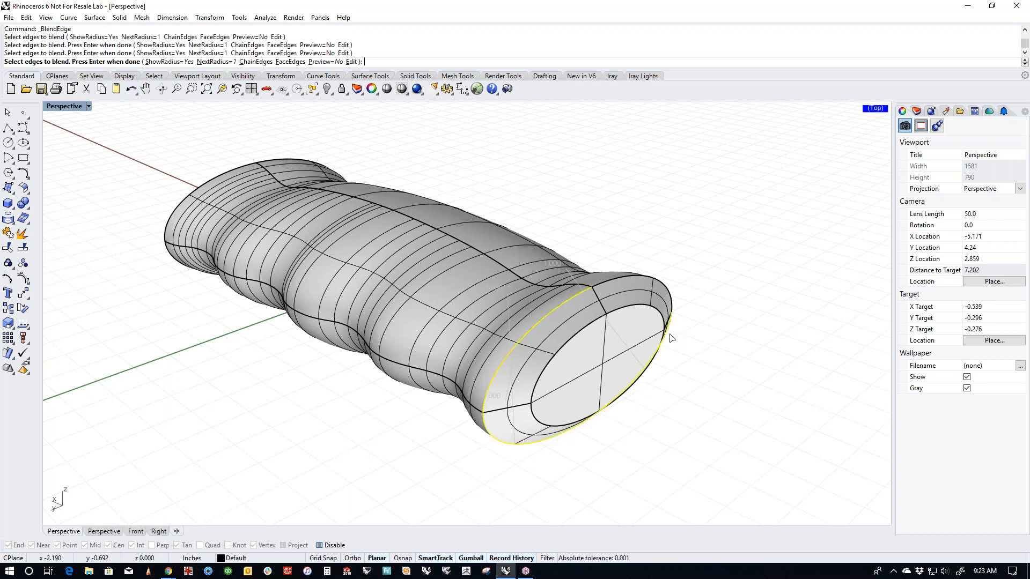
{"action": "left_click", "coordinate": [671, 300]}
{"action": "left_click", "coordinate": [199, 189]}
{"action": "right_click_drag", "start_coordinate": [287, 164], "coordinate": [403, 445]}
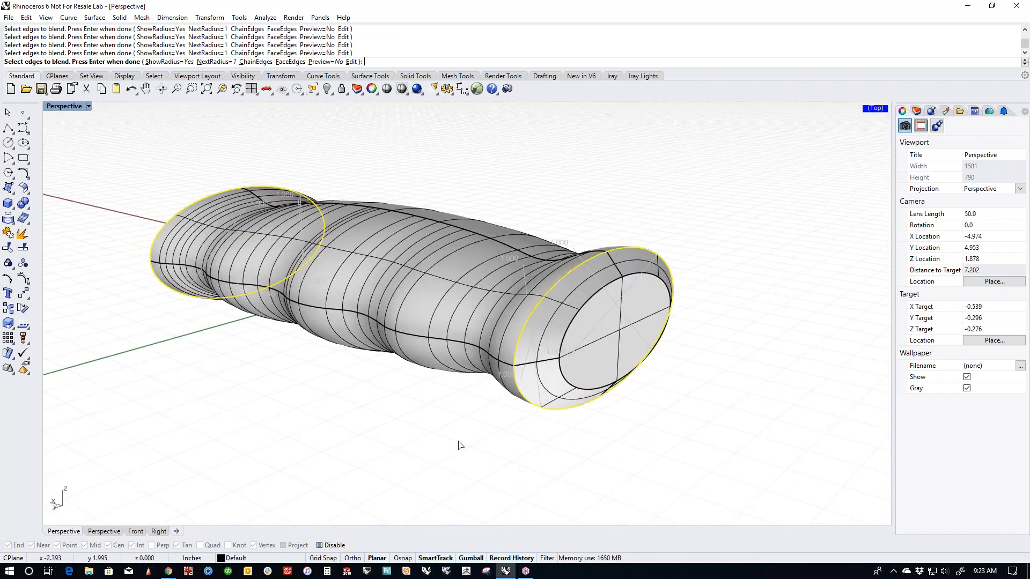
{"action": "key", "text": "Return"}
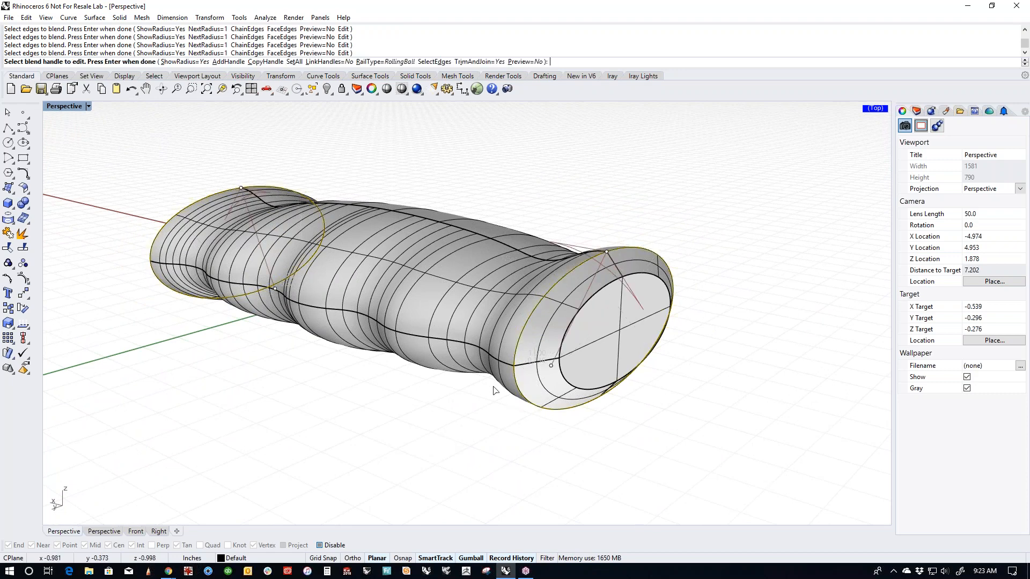
Step: Try radii of 0.25 and 0.15 for all blend handles on the outer rims
{"action": "left_click", "coordinate": [294, 62]}
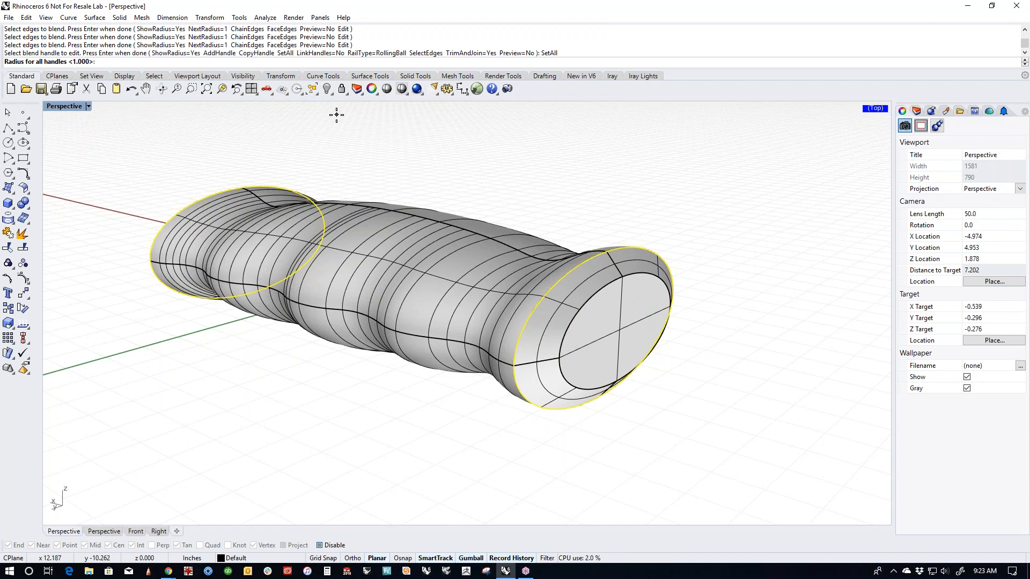
{"action": "type", "text": ".25"}
{"action": "key", "text": "Return"}
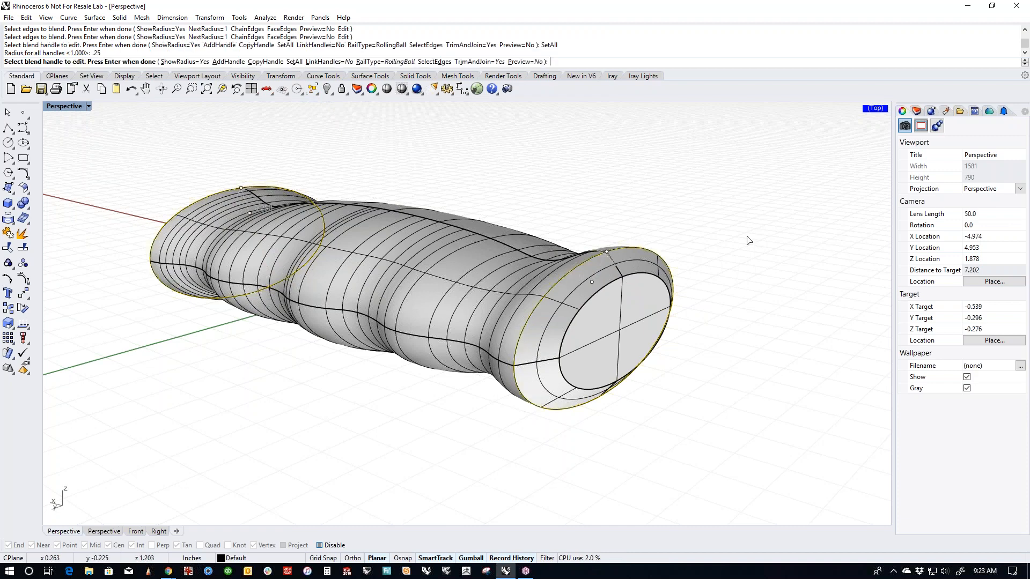
{"action": "scroll", "coordinate": [633, 281], "scroll_direction": "up", "scroll_amount": 5}
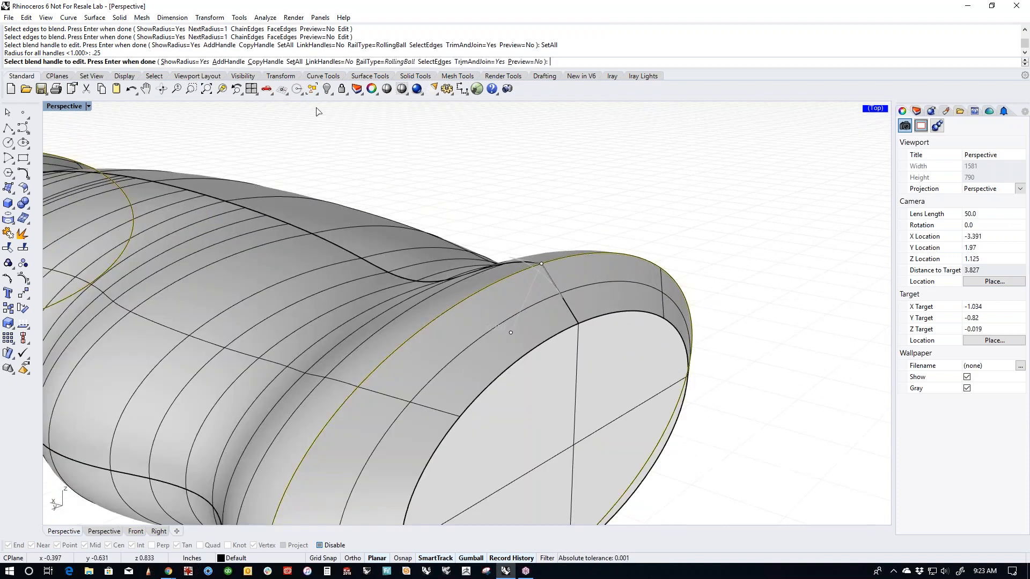
{"action": "left_click", "coordinate": [294, 61]}
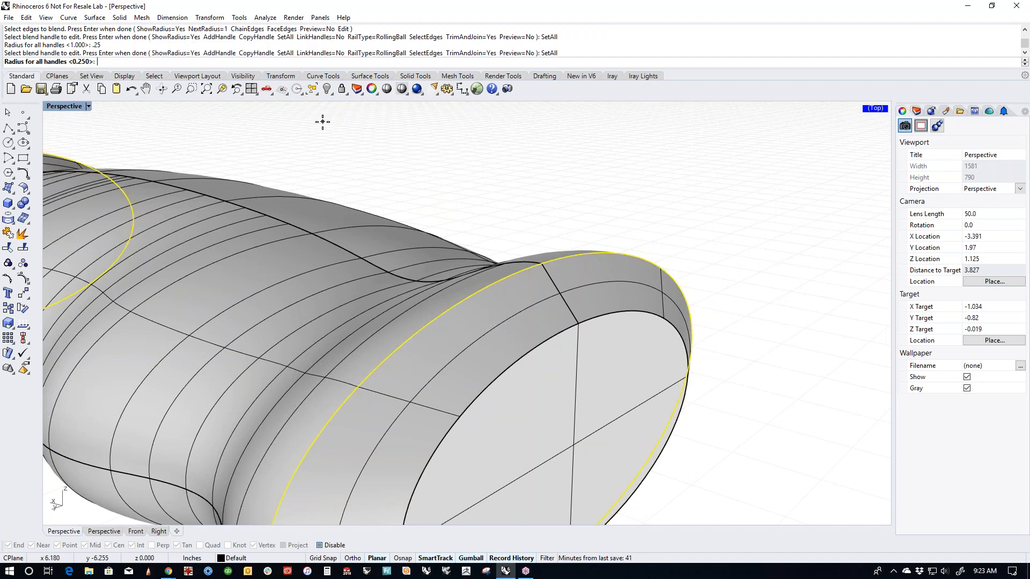
{"action": "type", "text": ".15"}
{"action": "key", "text": "Return"}
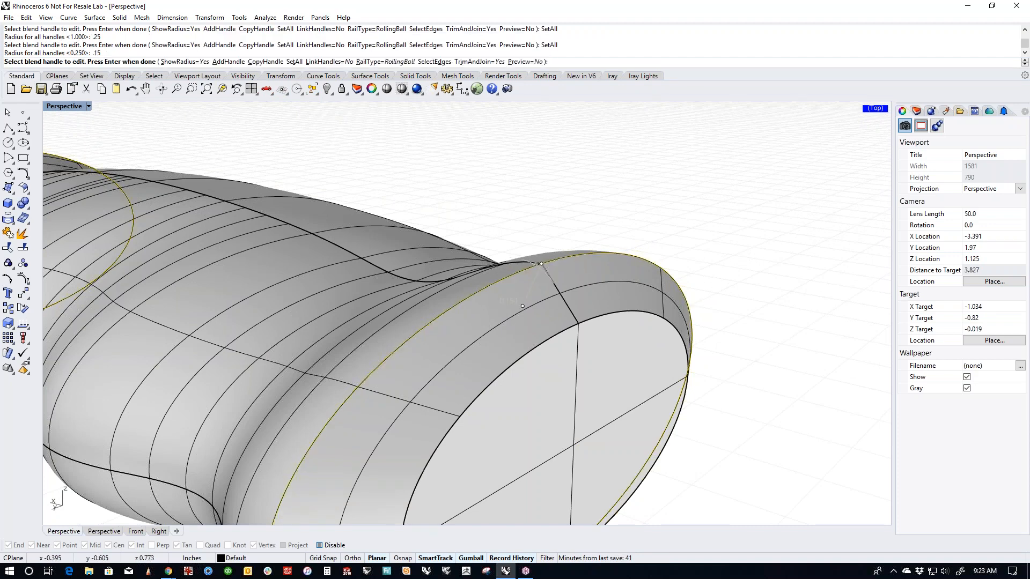
Step: Set all outer rim blend handles to a radius of 0.05, preview the blend and apply it
{"action": "left_click", "coordinate": [295, 62]}
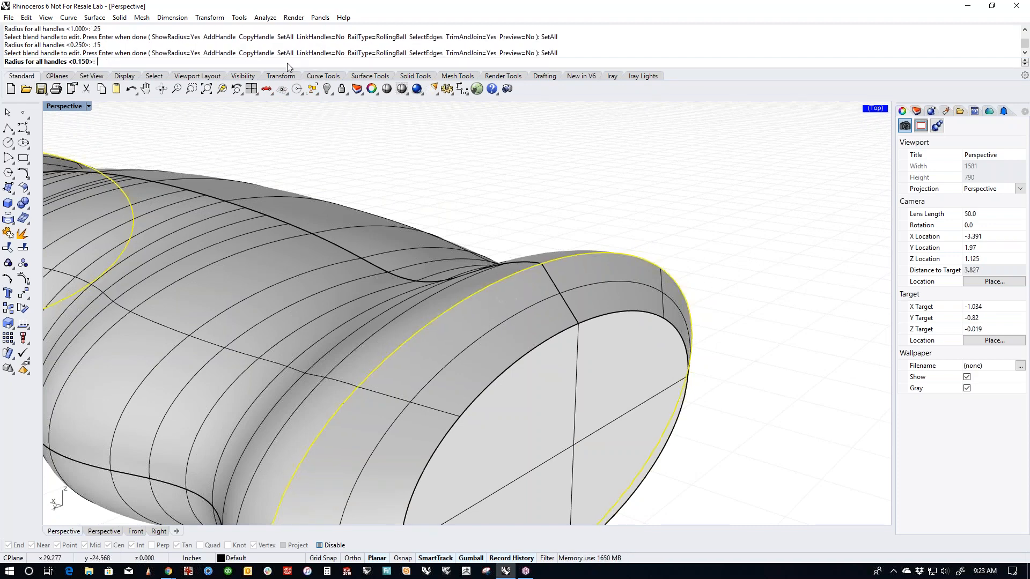
{"action": "type", "text": "."}
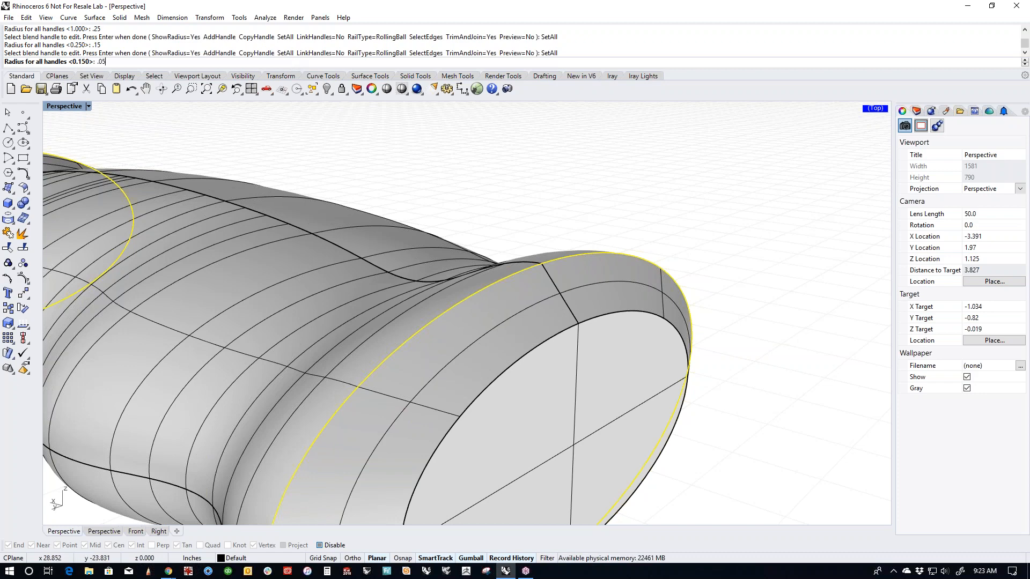
{"action": "type", "text": "05"}
{"action": "key", "text": "Return"}
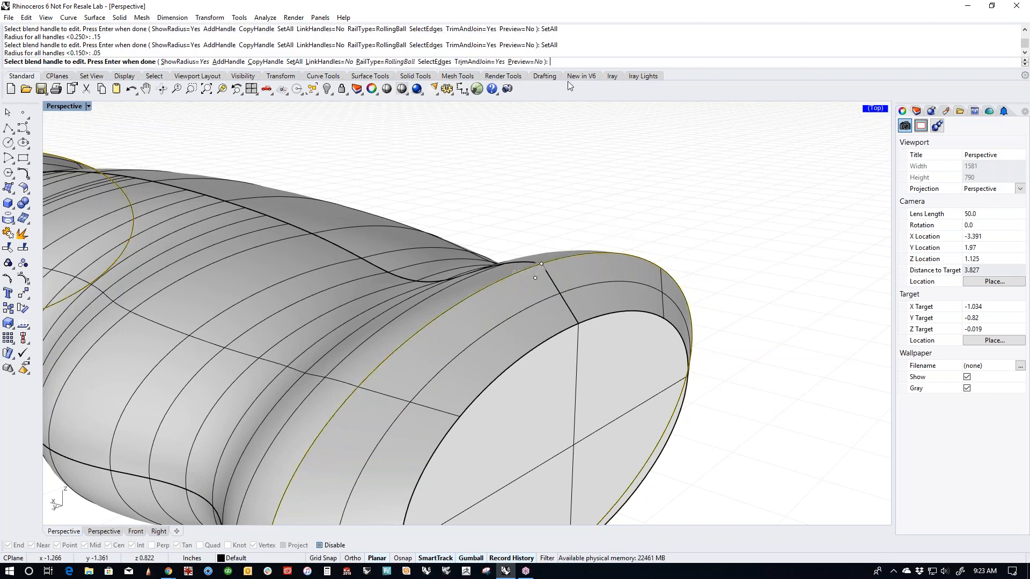
{"action": "left_click", "coordinate": [528, 62]}
{"action": "scroll", "coordinate": [561, 244], "scroll_direction": "down", "scroll_amount": 4}
{"action": "right_click_drag", "start_coordinate": [543, 291], "coordinate": [550, 267]}
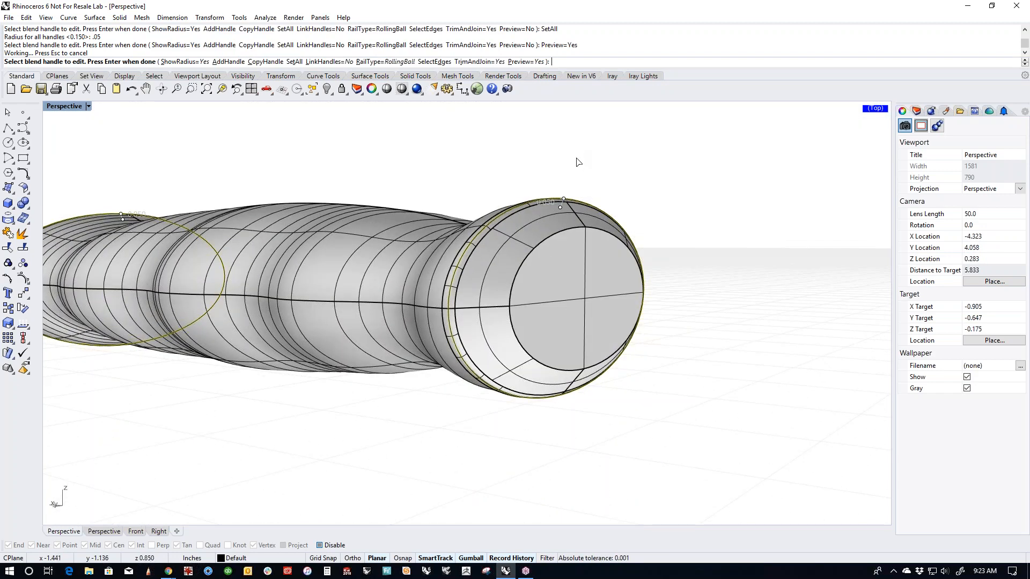
{"action": "key", "text": "Return"}
{"action": "right_click_drag", "start_coordinate": [688, 239], "coordinate": [692, 279]}
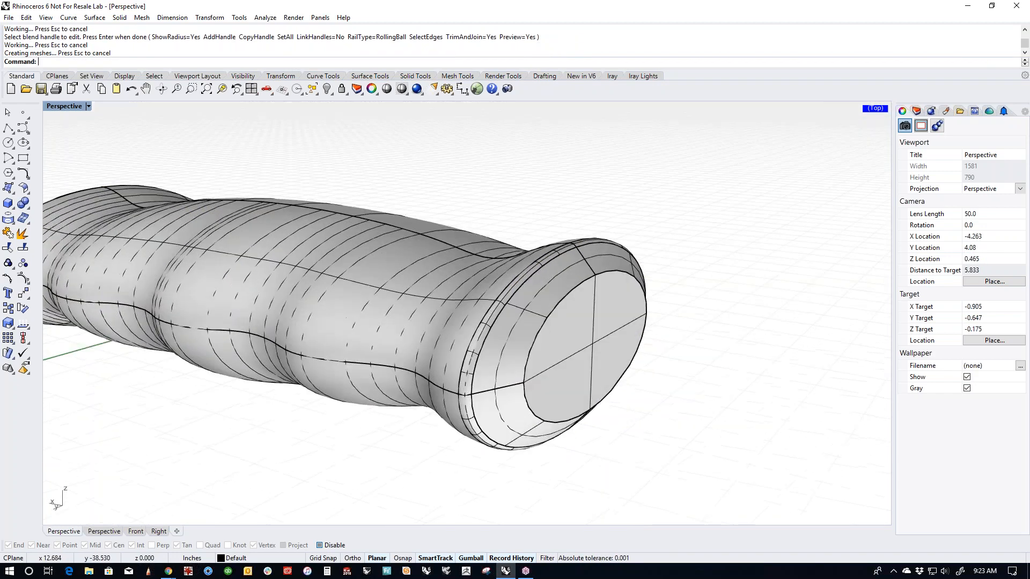
Step: Start another Blend Edge and select the inner edges around the flat end caps at both ends of the handle
{"action": "key", "text": "Return"}
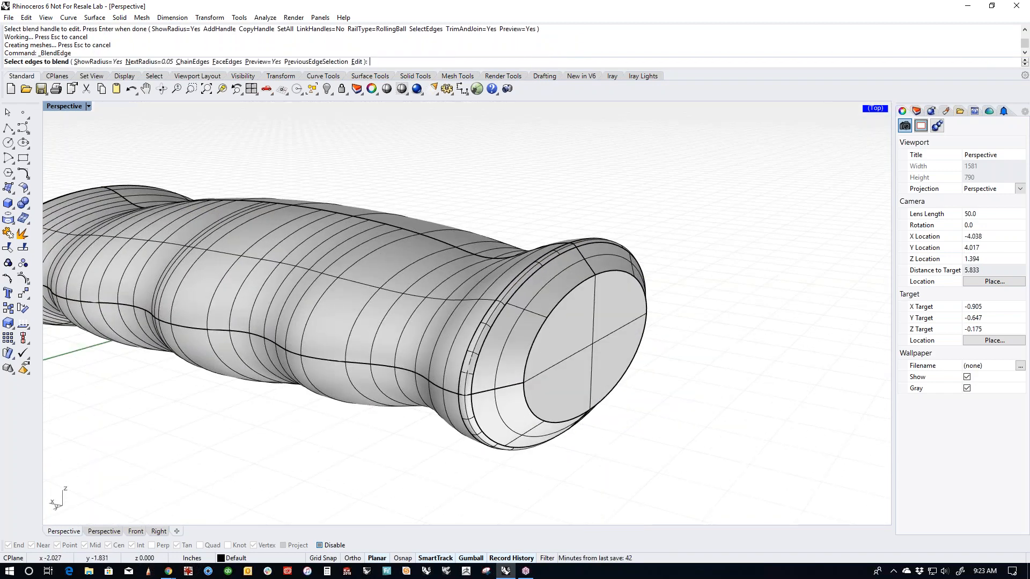
{"action": "left_click", "coordinate": [558, 303]}
{"action": "left_click", "coordinate": [603, 401]}
{"action": "left_click", "coordinate": [574, 420]}
{"action": "right_click_drag", "start_coordinate": [574, 420], "coordinate": [437, 397]}
{"action": "left_click", "coordinate": [354, 389]}
{"action": "left_click", "coordinate": [292, 355]}
{"action": "left_click", "coordinate": [310, 415]}
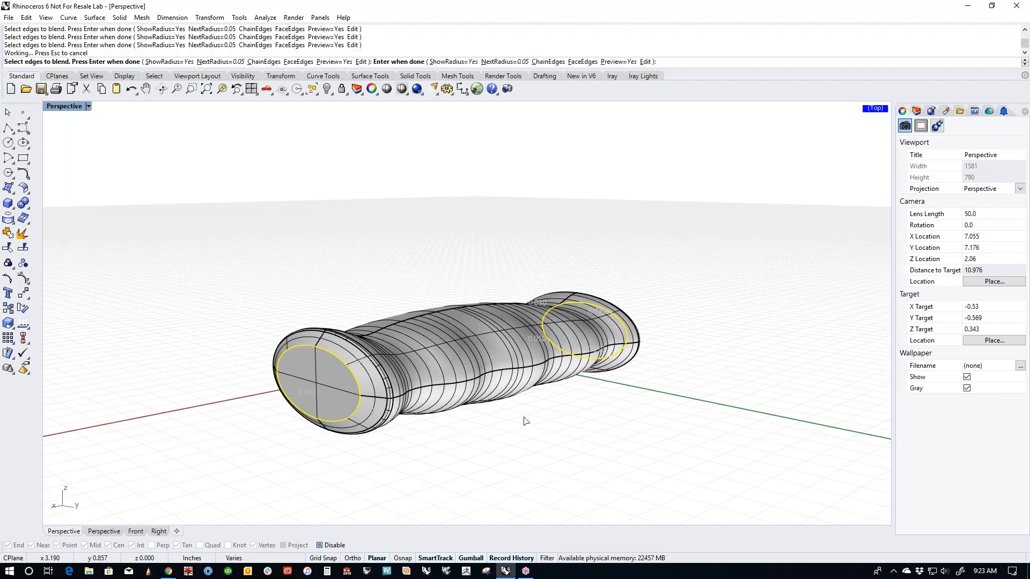
{"action": "scroll", "coordinate": [343, 400], "scroll_direction": "up", "scroll_amount": 4}
{"action": "right_click_drag", "start_coordinate": [337, 407], "coordinate": [425, 417]}
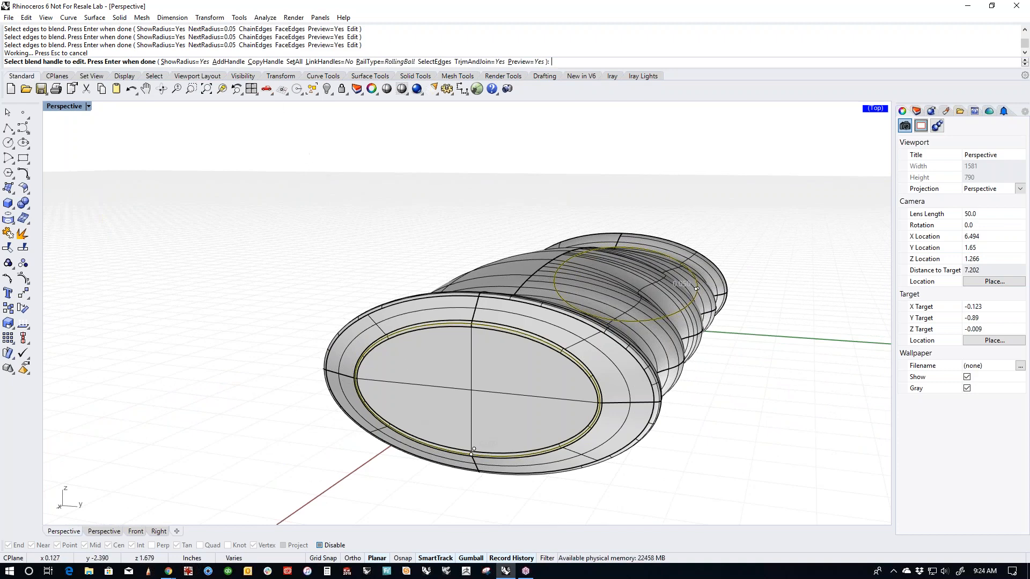
Step: Try a radius of 0.15 for all blend handles on the inner cap edges
{"action": "left_click", "coordinate": [295, 62]}
{"action": "right_click_drag", "start_coordinate": [551, 229], "coordinate": [574, 385]}
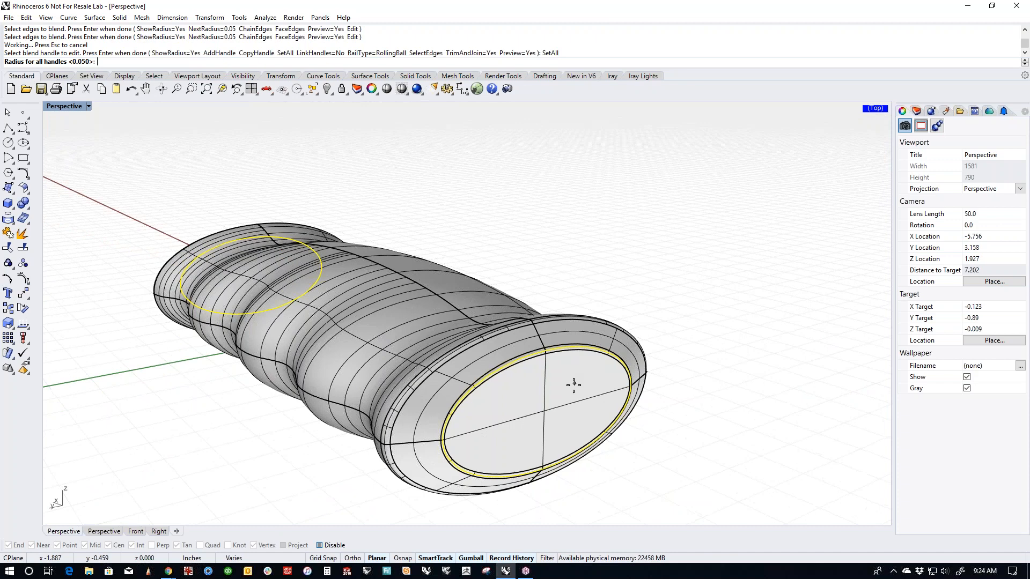
{"action": "scroll", "coordinate": [553, 373], "scroll_direction": "up", "scroll_amount": 2}
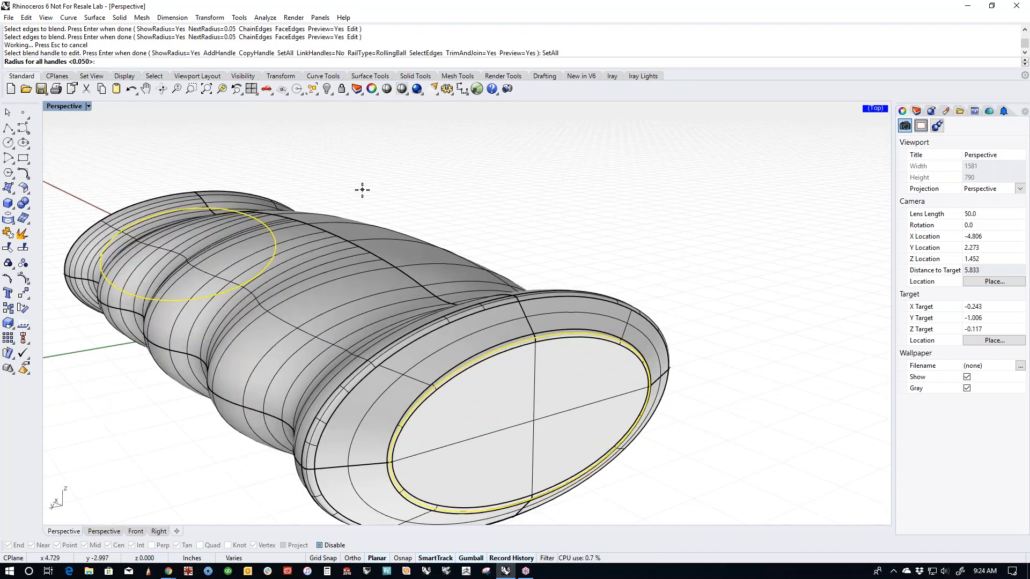
{"action": "type", "text": ".15"}
{"action": "key", "text": "Return"}
{"action": "right_click_drag", "start_coordinate": [555, 317], "coordinate": [576, 314]}
{"action": "scroll", "coordinate": [576, 314], "scroll_direction": "down", "scroll_amount": 2}
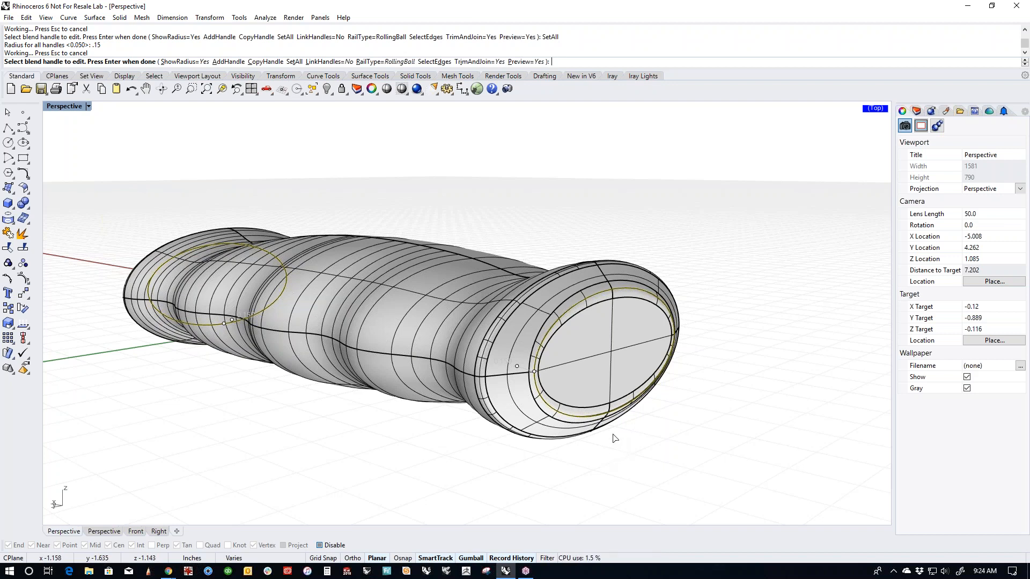
Step: Set all inner cap blend handles to a radius of 0.05 and apply the blend
{"action": "left_click", "coordinate": [294, 61]}
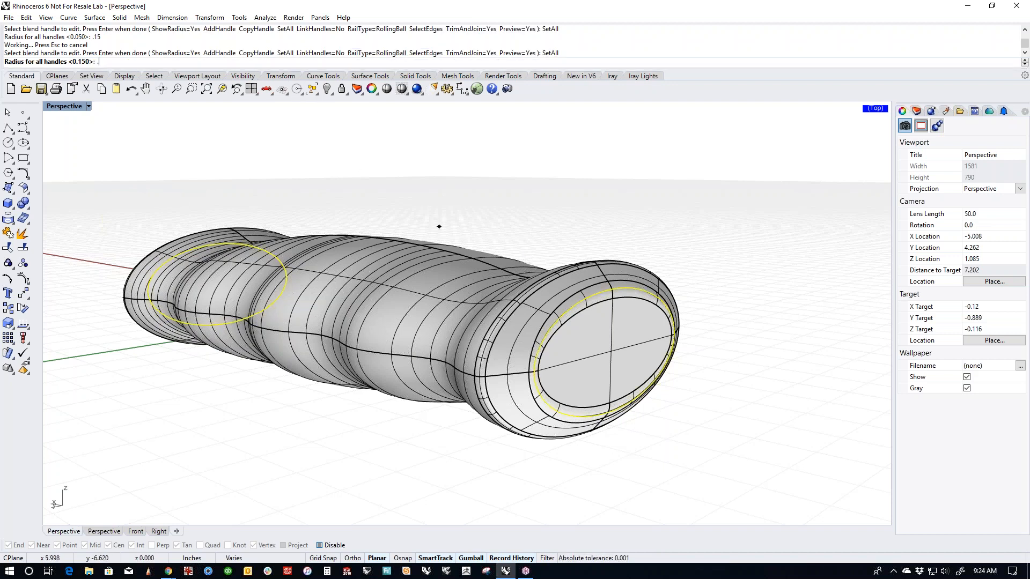
{"action": "type", "text": ".05"}
{"action": "key", "text": "Return"}
{"action": "key", "text": "Return"}
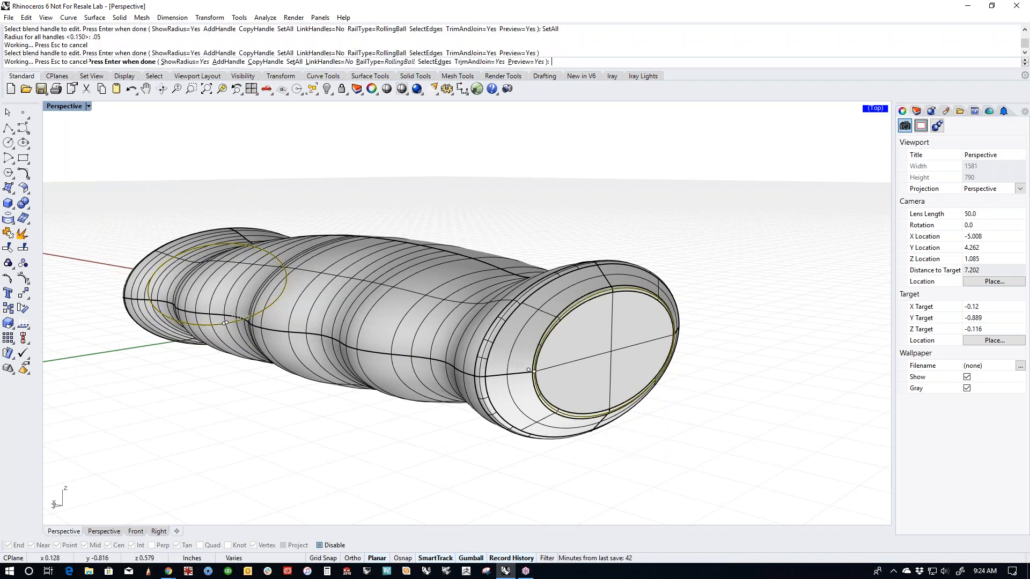
Step: Inspect the blended handle ends in a temporary shaded display without wires
{"action": "left_click", "coordinate": [386, 89]}
{"action": "mouse_move", "coordinate": [615, 316]}
{"action": "right_mouse_down"}
{"action": "mouse_move", "coordinate": [591, 375]}
{"action": "mouse_move", "coordinate": [485, 421]}
{"action": "mouse_move", "coordinate": [472, 405]}
{"action": "mouse_move", "coordinate": [485, 359]}
{"action": "mouse_move", "coordinate": [313, 346]}
{"action": "mouse_move", "coordinate": [310, 368]}
{"action": "mouse_move", "coordinate": [310, 344]}
{"action": "mouse_move", "coordinate": [499, 349]}
{"action": "mouse_move", "coordinate": [334, 351]}
{"action": "mouse_move", "coordinate": [535, 335]}
{"action": "right_mouse_up"}
{"action": "key", "text": "Escape"}
{"action": "right_click_drag", "start_coordinate": [481, 408], "coordinate": [490, 408]}
Step: Save the model to the Desktop as a Rhino 6 3D model named shifter
{"action": "left_click", "coordinate": [9, 17]}
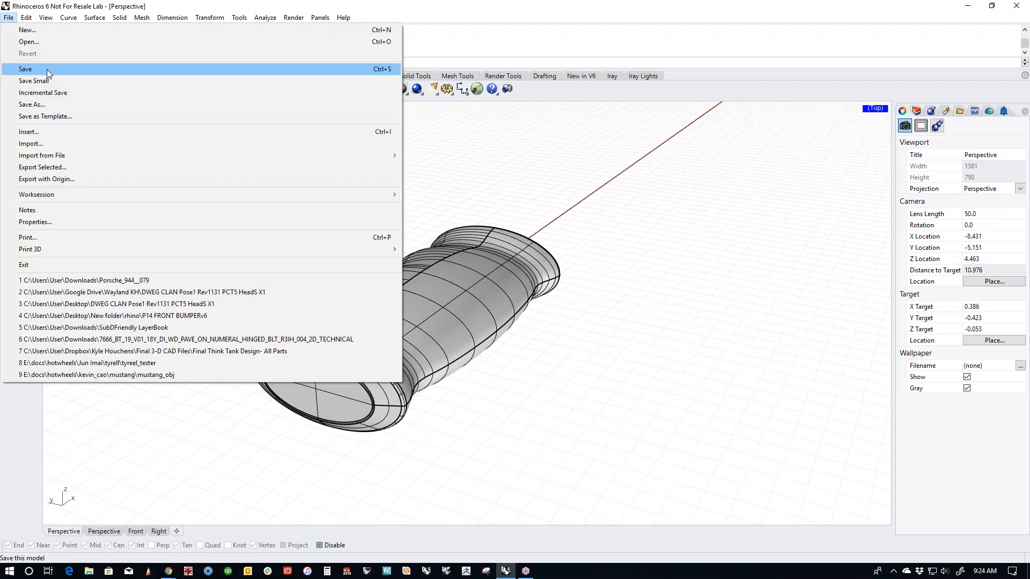
{"action": "left_click", "coordinate": [48, 71]}
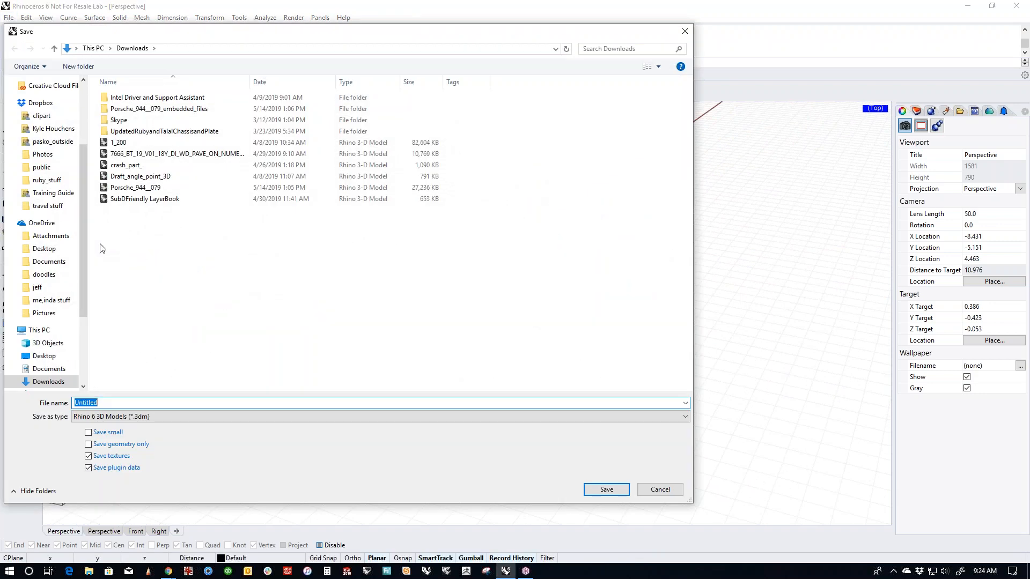
{"action": "left_click_drag", "start_coordinate": [80, 159], "coordinate": [89, 95]}
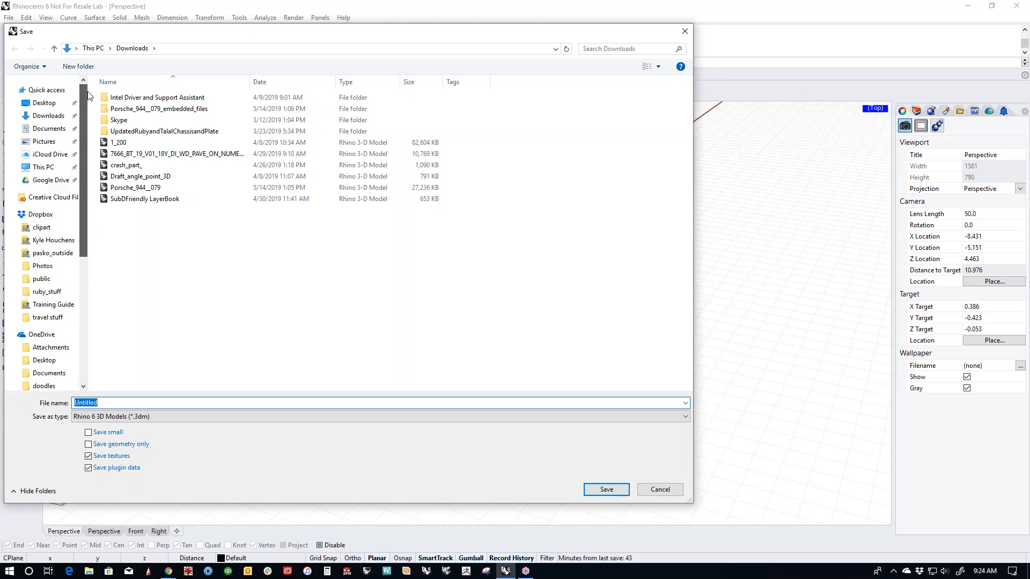
{"action": "left_click", "coordinate": [45, 103]}
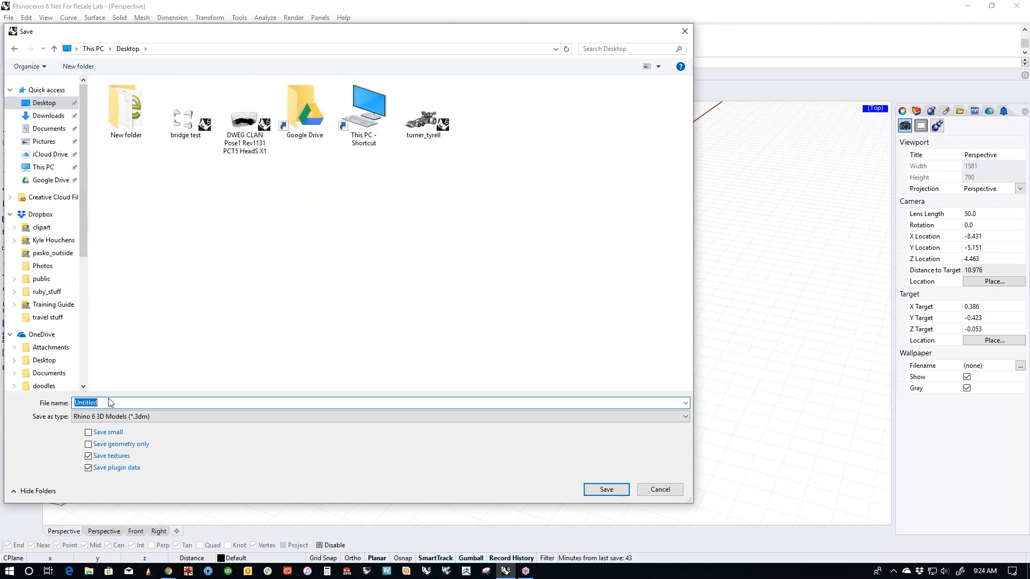
{"action": "type", "text": "shifter"}
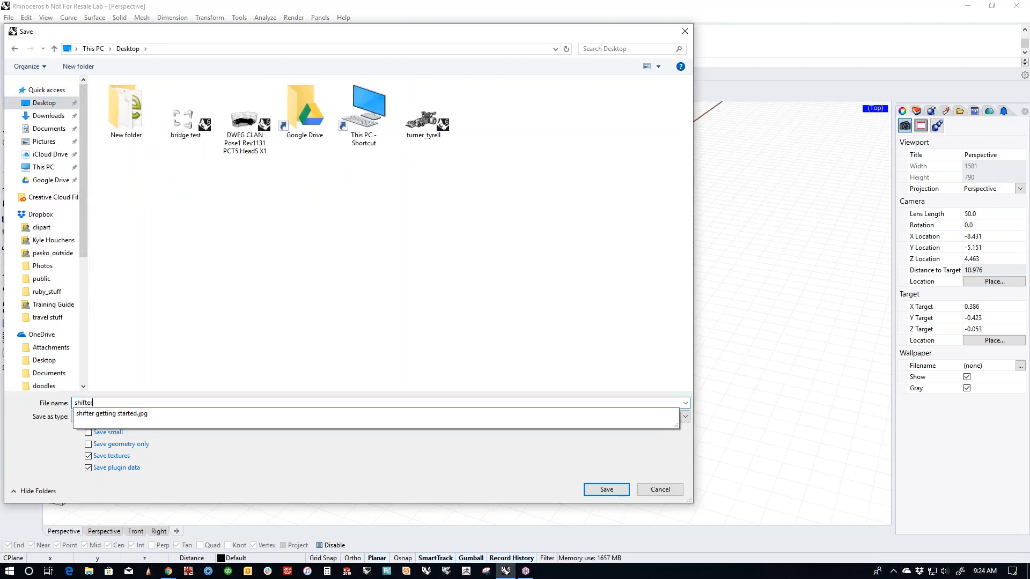
{"action": "key", "text": "Return"}
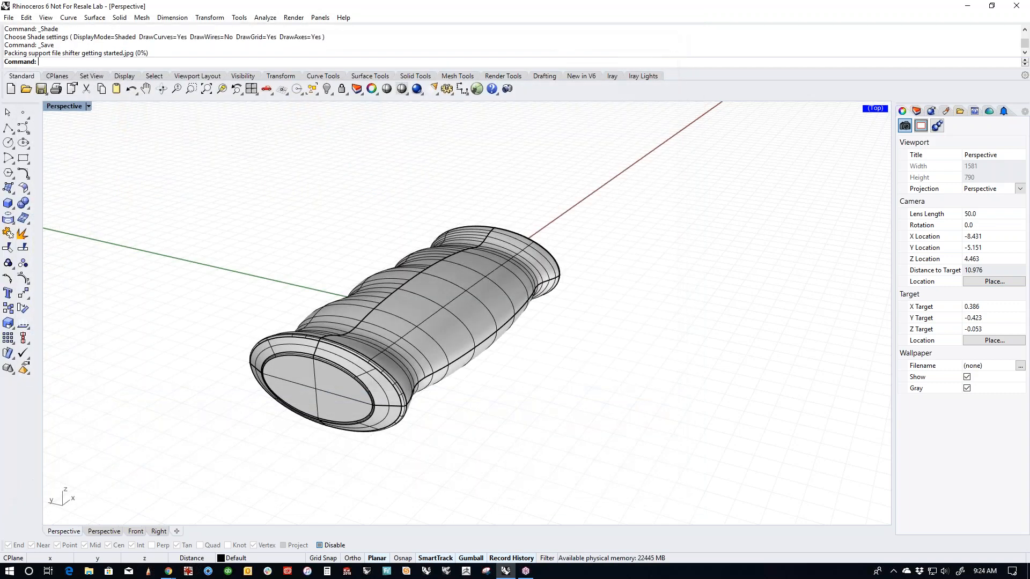
Step: Select the handle together with its curves, then make Layer 01 current and rename it handle
{"action": "right_click_drag", "start_coordinate": [256, 376], "coordinate": [437, 399]}
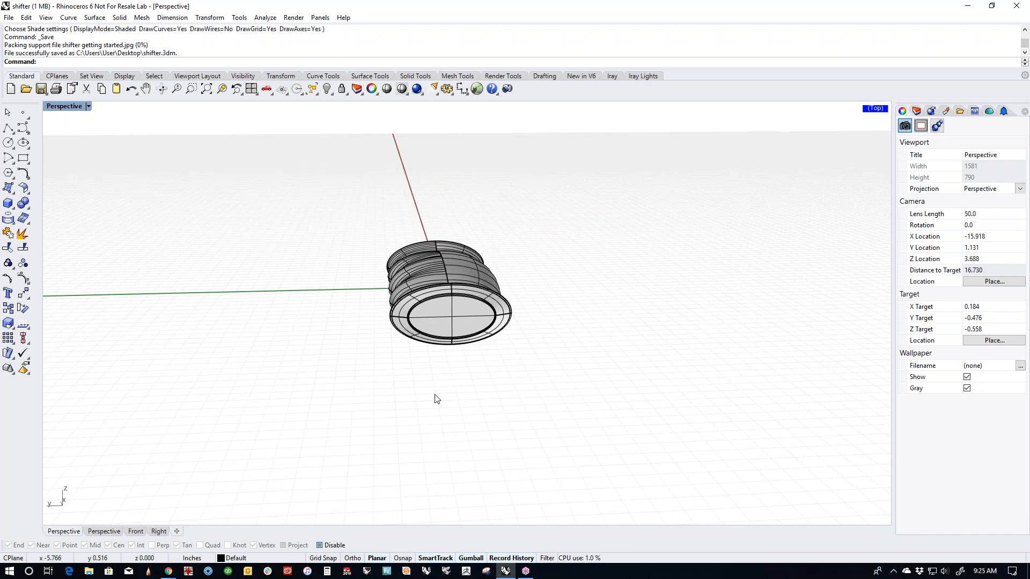
{"action": "right_click_drag", "start_coordinate": [464, 398], "coordinate": [480, 401]}
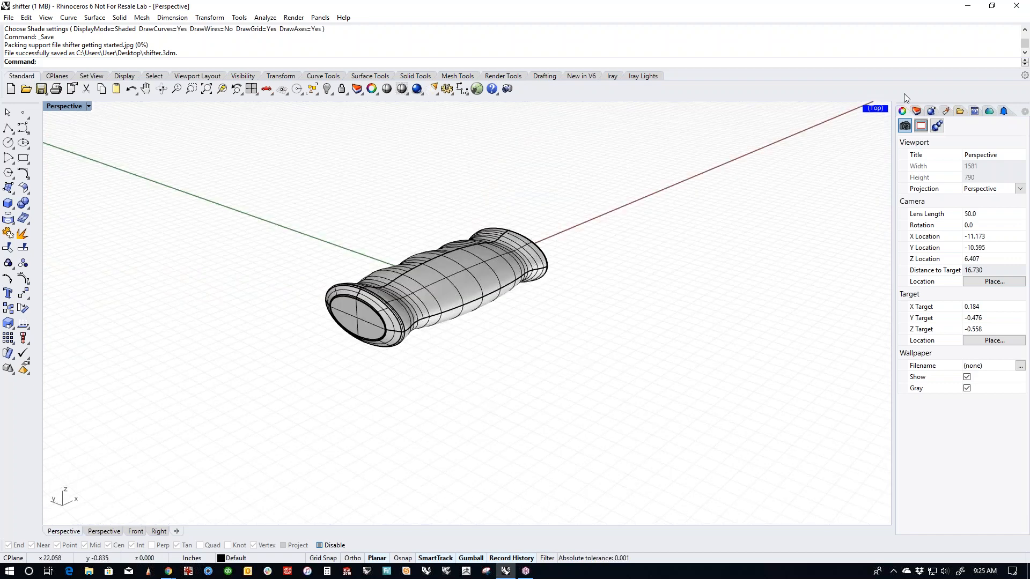
{"action": "left_click", "coordinate": [917, 112]}
{"action": "left_click_drag", "start_coordinate": [667, 207], "coordinate": [473, 300]}
{"action": "double_click", "coordinate": [912, 159]}
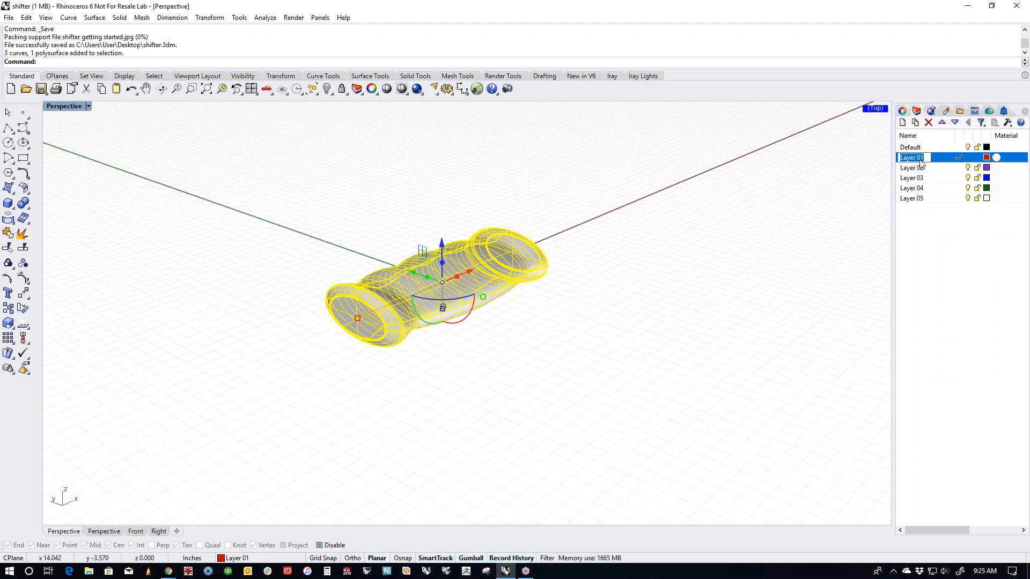
{"action": "type", "text": "handle"}
{"action": "key", "text": "Return"}
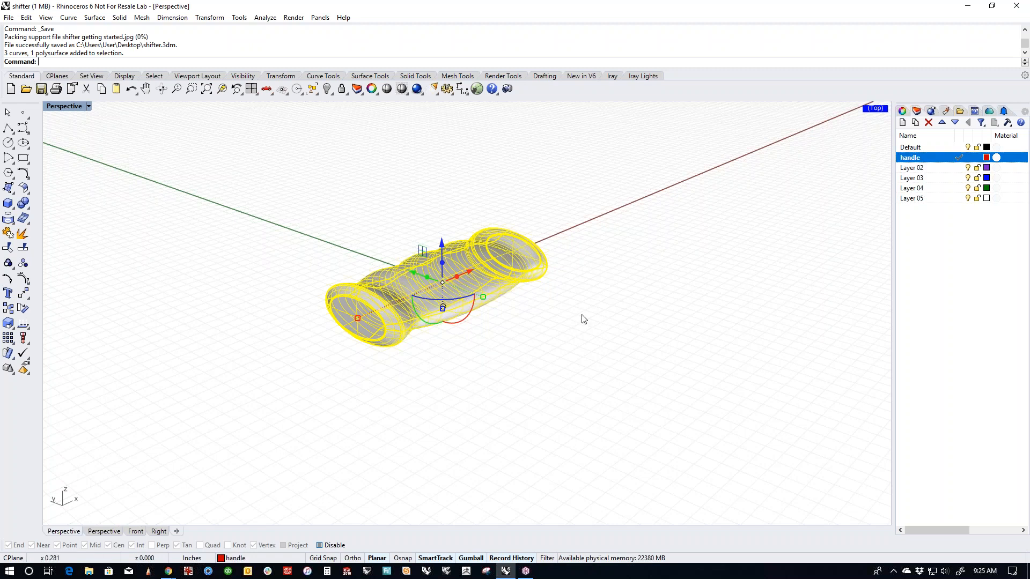
Step: Move the selected handle polysurface and its curves onto the handle layer, then clear the selection
{"action": "right_click", "coordinate": [911, 160]}
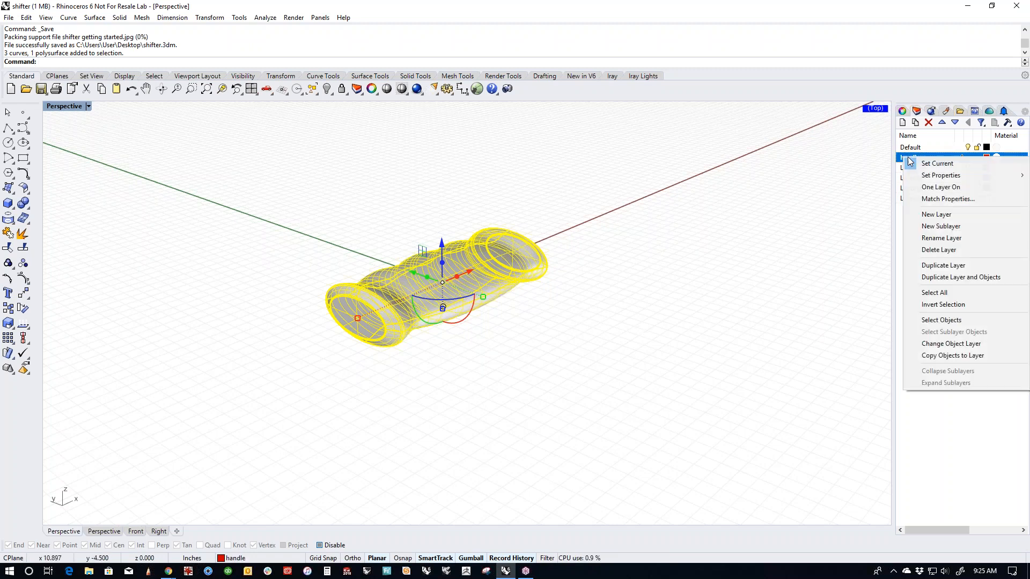
{"action": "left_click", "coordinate": [945, 344]}
{"action": "left_click", "coordinate": [825, 280]}
{"action": "right_click_drag", "start_coordinate": [638, 336], "coordinate": [651, 315]}
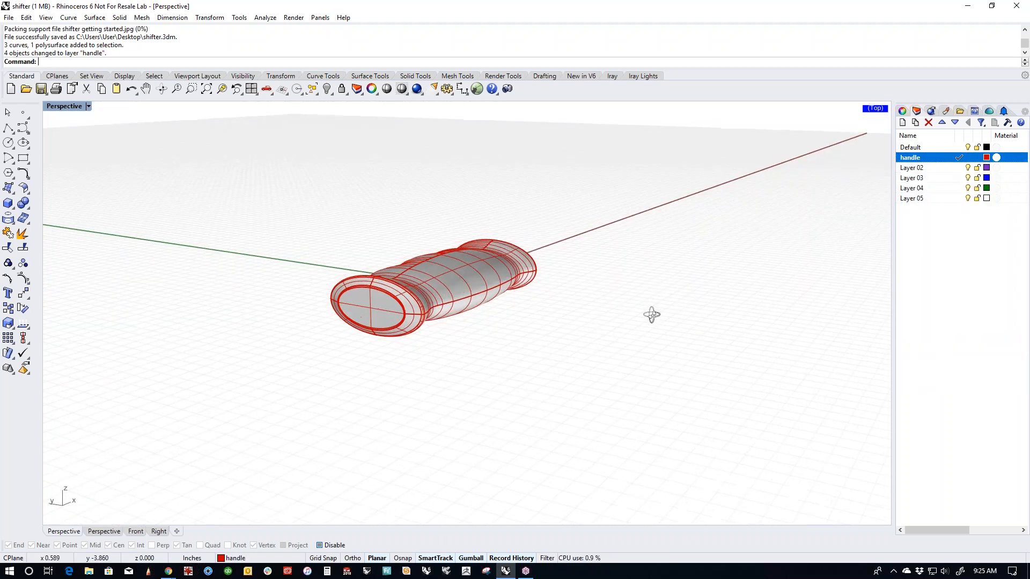
Step: Examine the shifter's base and boot in the reference sketch against the modeled handle, ending in a plan view of the handle
{"action": "right_click_drag", "start_coordinate": [462, 274], "coordinate": [563, 324]}
{"action": "scroll", "coordinate": [561, 324], "scroll_direction": "down", "scroll_amount": 5}
{"action": "right_click_drag", "start_coordinate": [490, 324], "coordinate": [411, 414]}
{"action": "scroll", "coordinate": [276, 376], "scroll_direction": "up", "scroll_amount": 6}
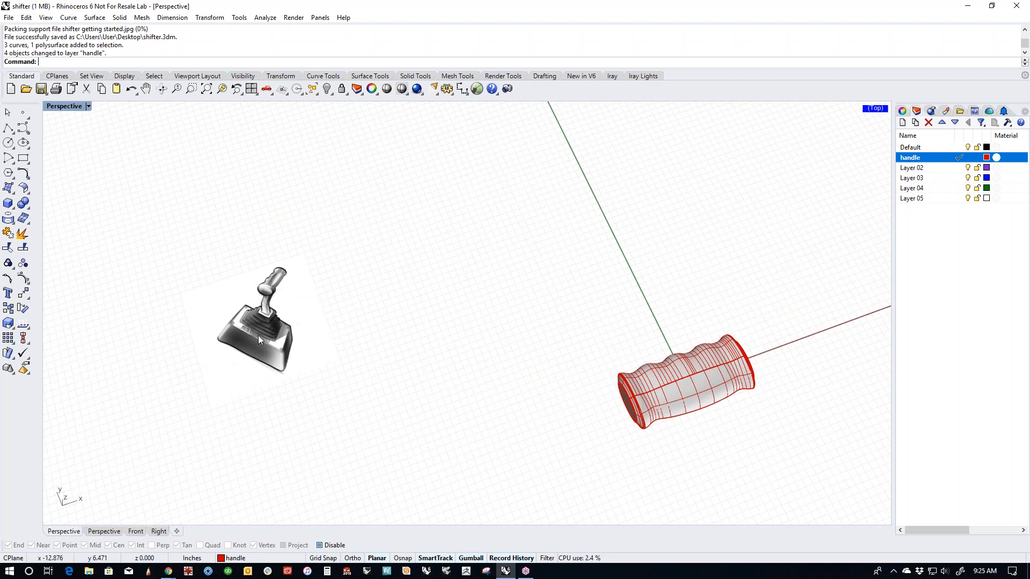
{"action": "scroll", "coordinate": [278, 329], "scroll_direction": "up", "scroll_amount": 6}
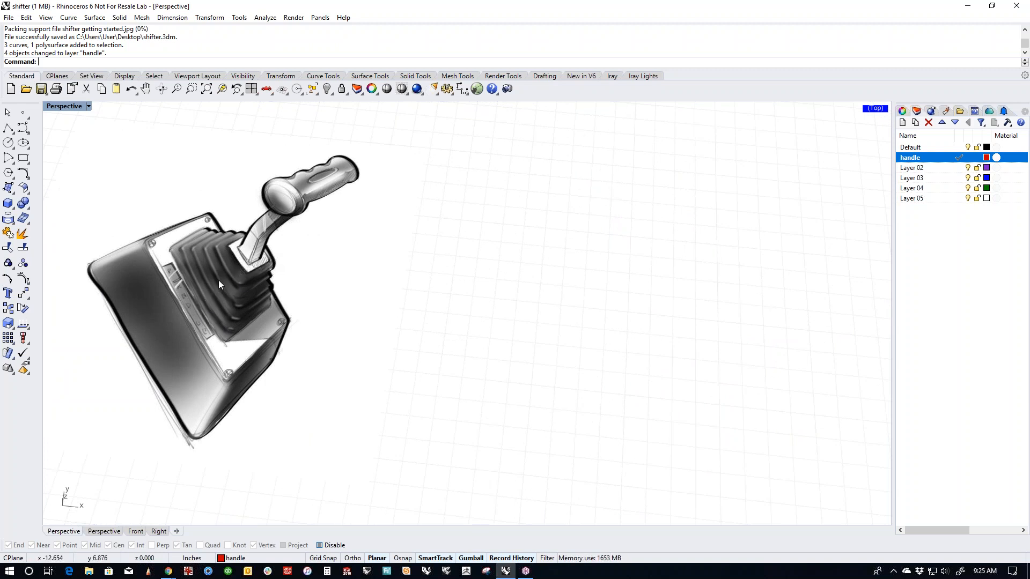
{"action": "scroll", "coordinate": [222, 274], "scroll_direction": "down", "scroll_amount": 7}
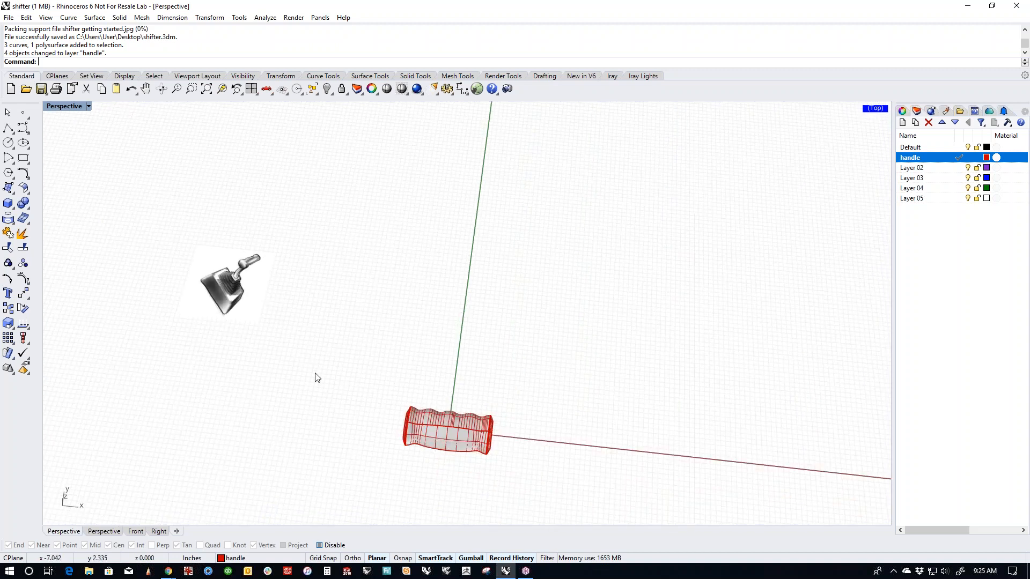
{"action": "right_click_drag", "start_coordinate": [315, 374], "coordinate": [337, 345], "text": "shift"}
{"action": "scroll", "coordinate": [239, 261], "scroll_direction": "up", "scroll_amount": 5}
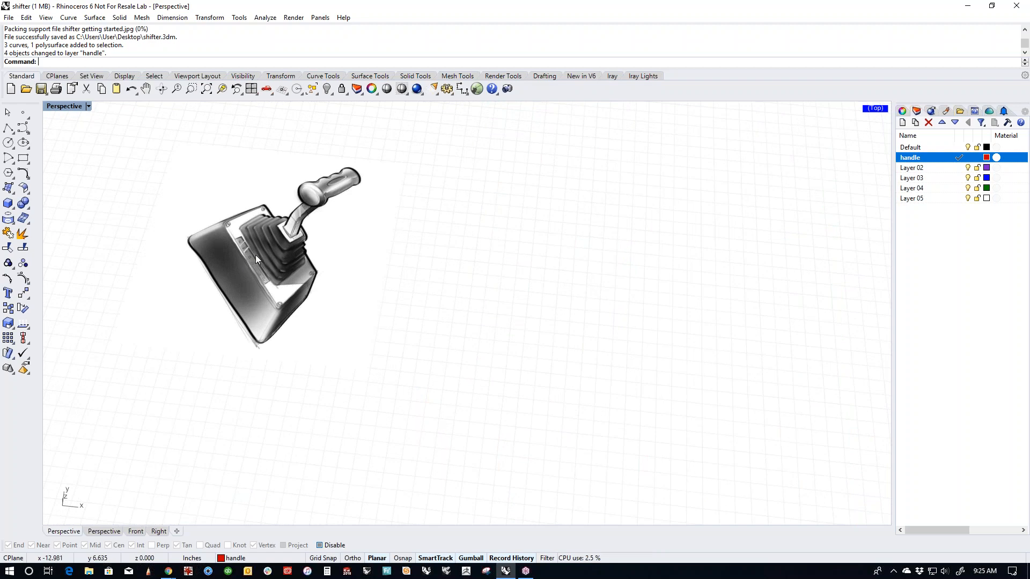
{"action": "scroll", "coordinate": [330, 297], "scroll_direction": "down", "scroll_amount": 4}
{"action": "scroll", "coordinate": [453, 437], "scroll_direction": "up", "scroll_amount": 1}
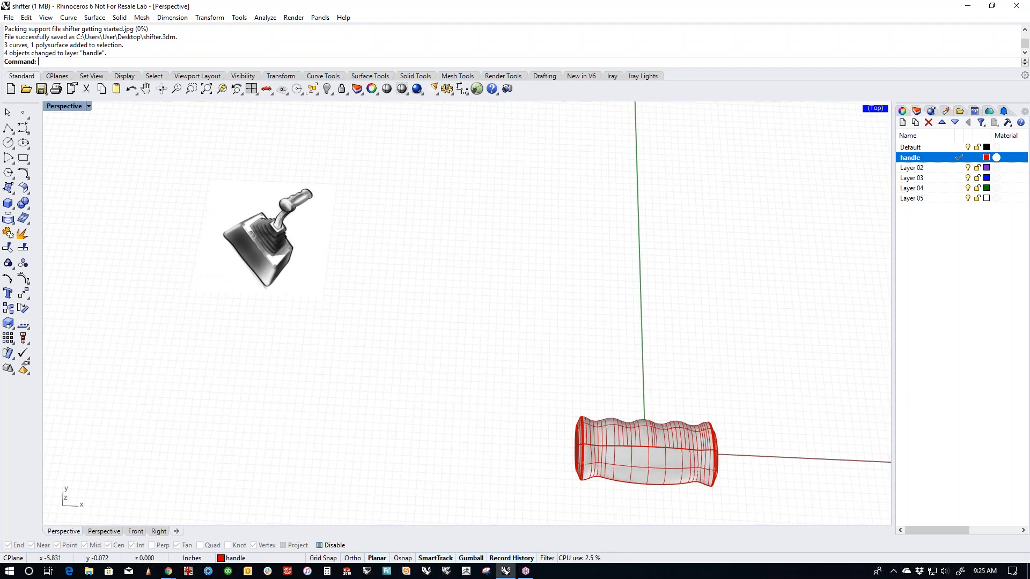
{"action": "right_click_drag", "start_coordinate": [476, 456], "coordinate": [365, 409]}
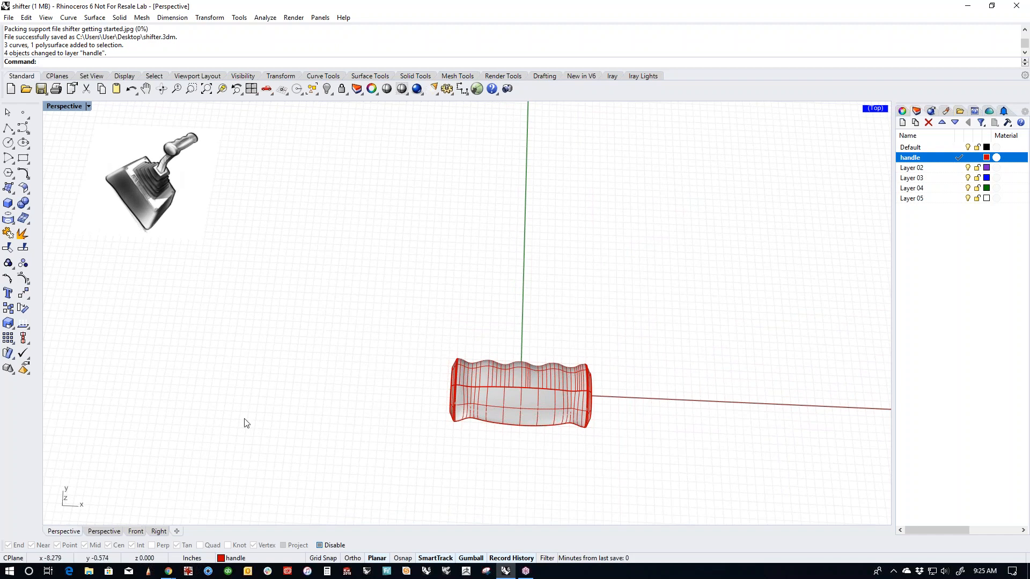
{"action": "right_click_drag", "start_coordinate": [346, 340], "coordinate": [356, 366]}
{"action": "right_click_drag", "start_coordinate": [386, 415], "coordinate": [437, 329], "text": "shift"}
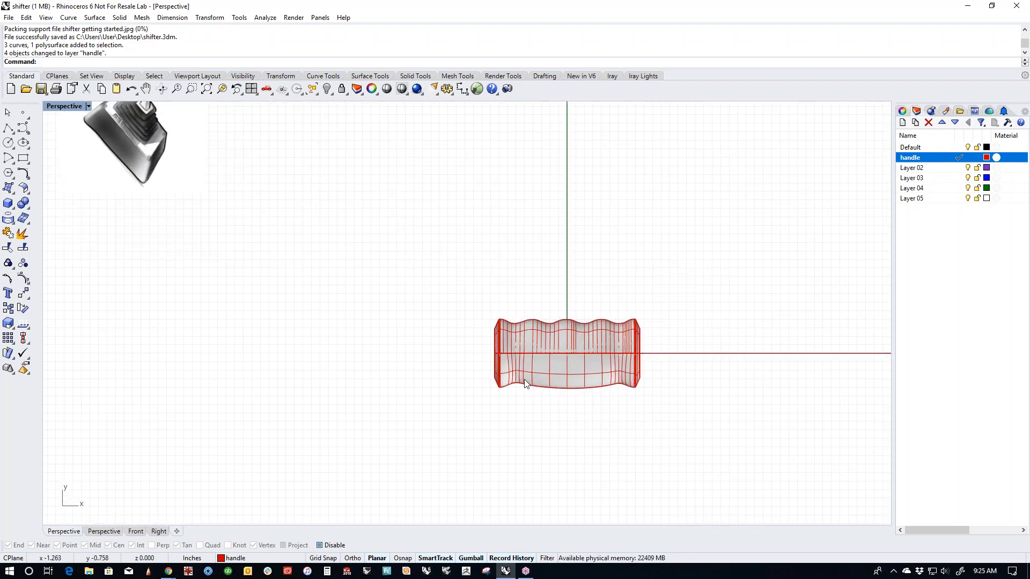
Step: Draw a centre-based rectangle at the origin around the handle in plan, about 4.7 by 7.1 inches
{"action": "scroll", "coordinate": [578, 357], "scroll_direction": "up", "scroll_amount": 3}
{"action": "scroll", "coordinate": [575, 359], "scroll_direction": "down", "scroll_amount": 4}
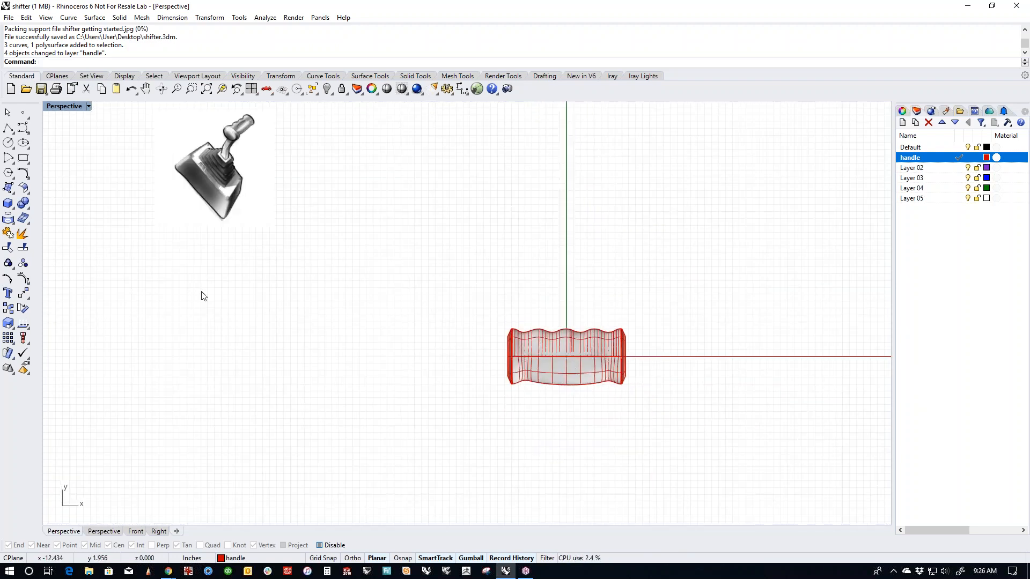
{"action": "left_click", "coordinate": [23, 159]}
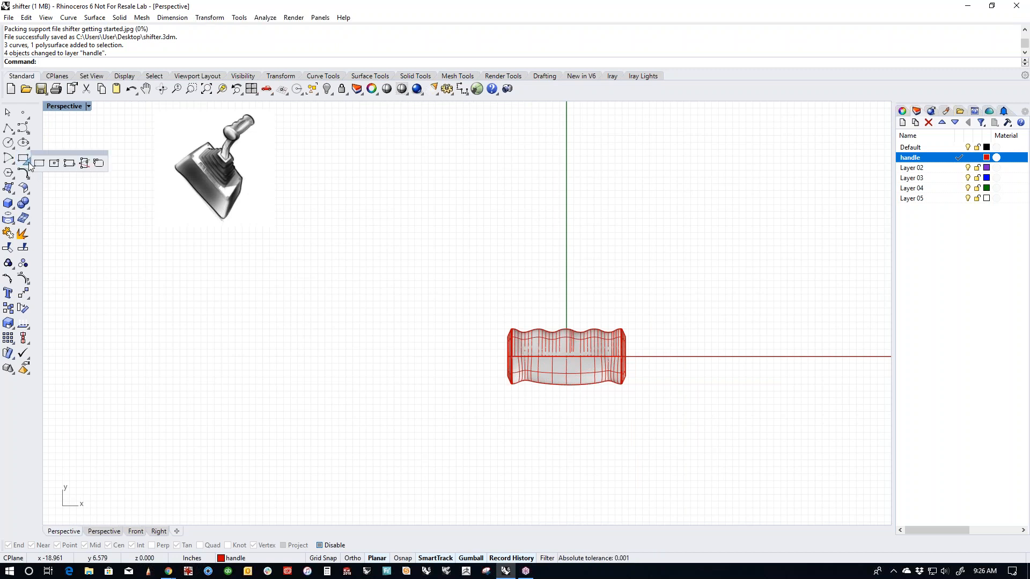
{"action": "left_click", "coordinate": [55, 164]}
{"action": "type", "text": "0"}
{"action": "key", "text": "Return"}
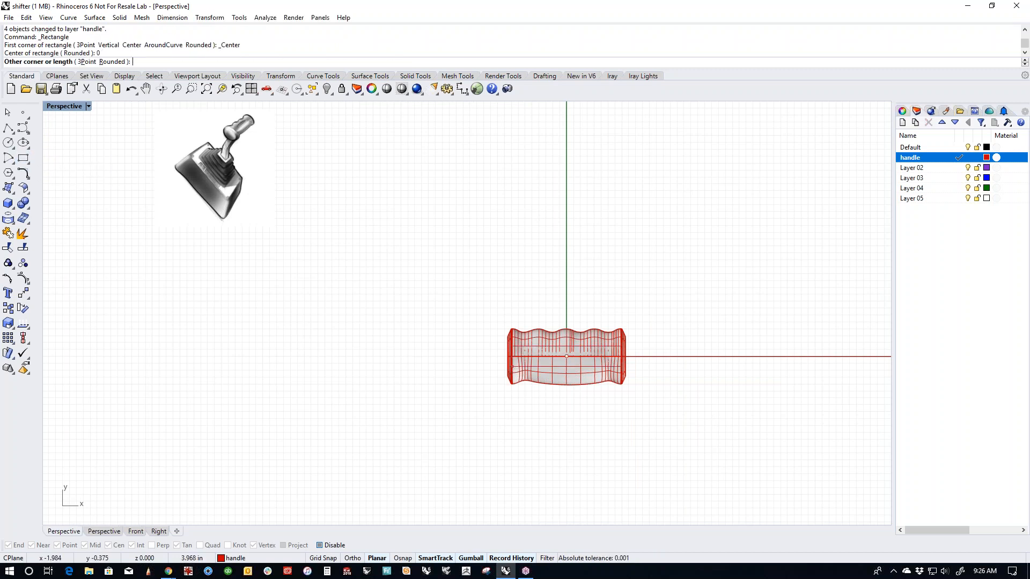
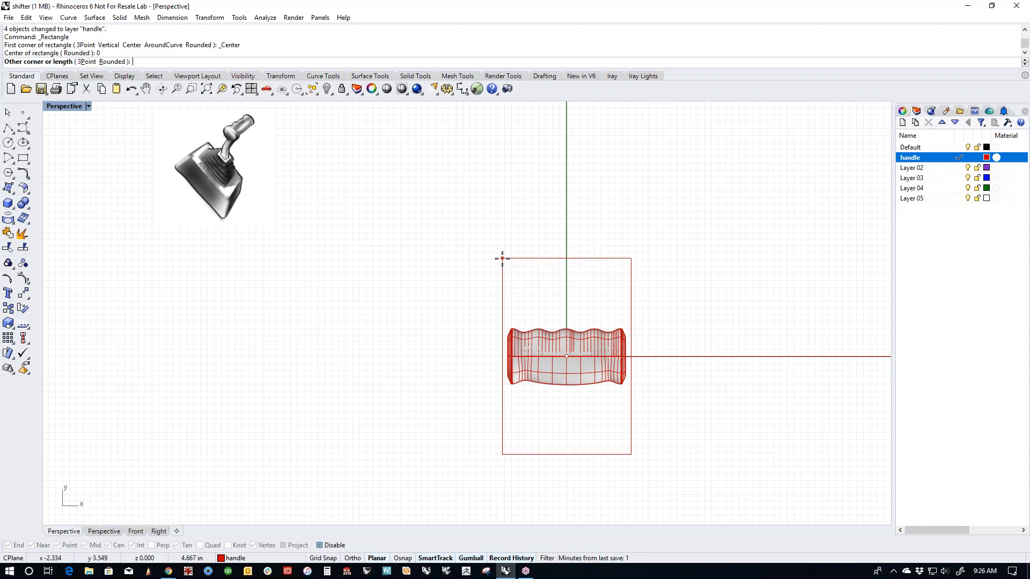
{"action": "left_click", "coordinate": [502, 259]}
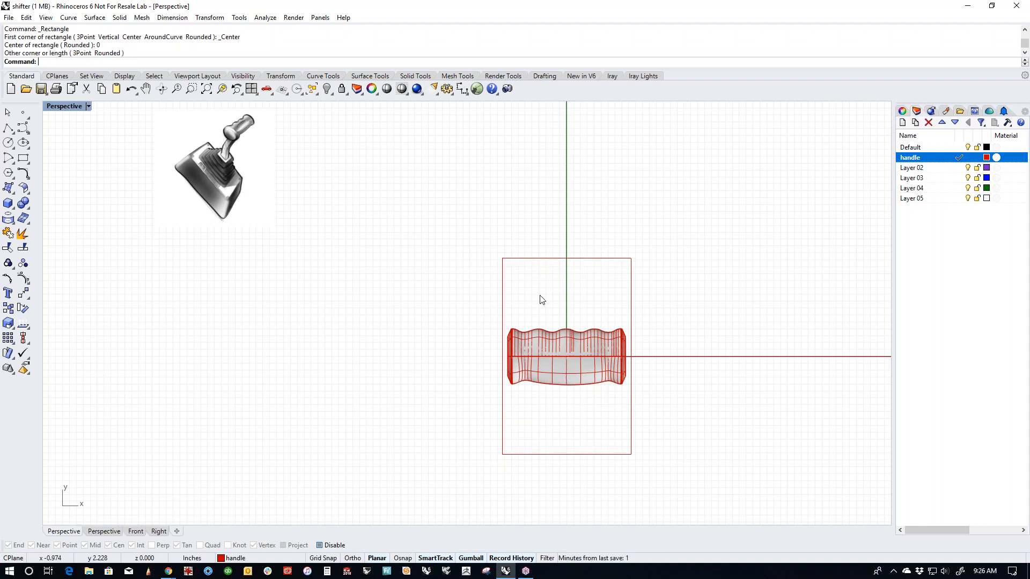
Step: Duplicate the rectangle in place, scale the copy up uniformly to about 6.4 inches wide, and stretch it slightly longer along Y
{"action": "left_click", "coordinate": [502, 310]}
{"action": "key", "text": "ctrl+c"}
{"action": "key", "text": "ctrl+v"}
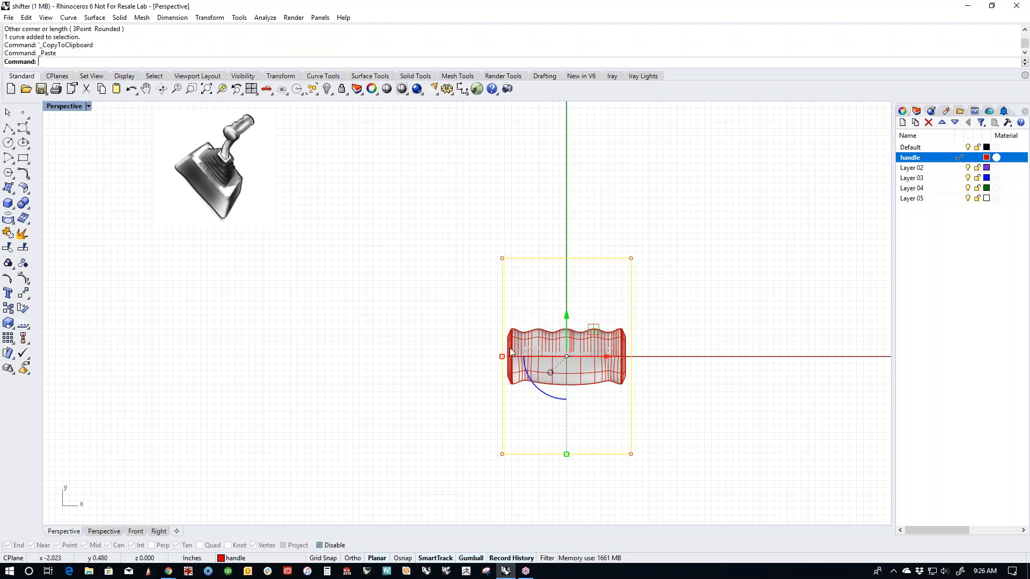
{"action": "left_click_drag", "start_coordinate": [502, 356], "coordinate": [479, 357]}
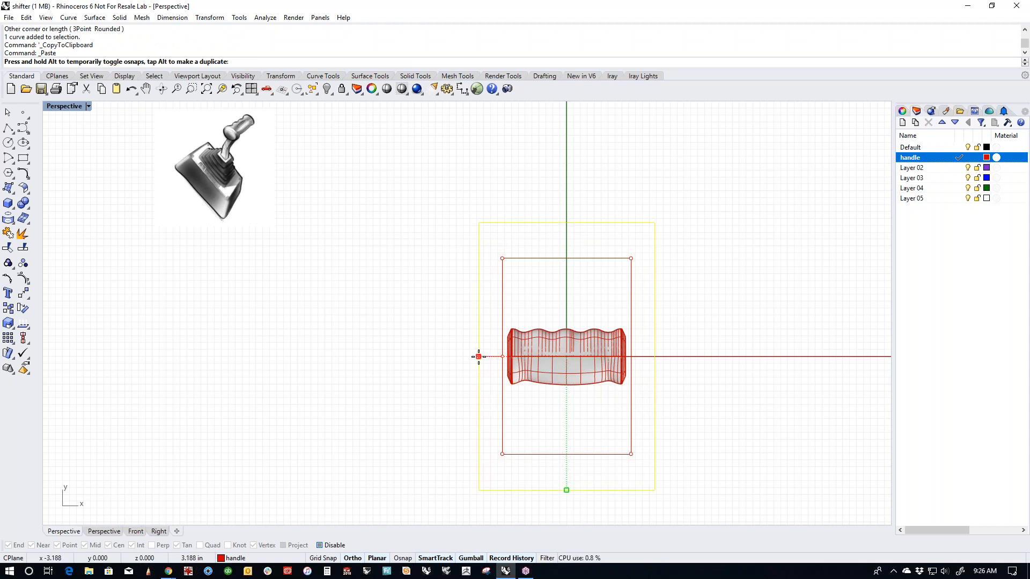
{"action": "left_click_drag", "start_coordinate": [478, 357], "coordinate": [478, 357]}
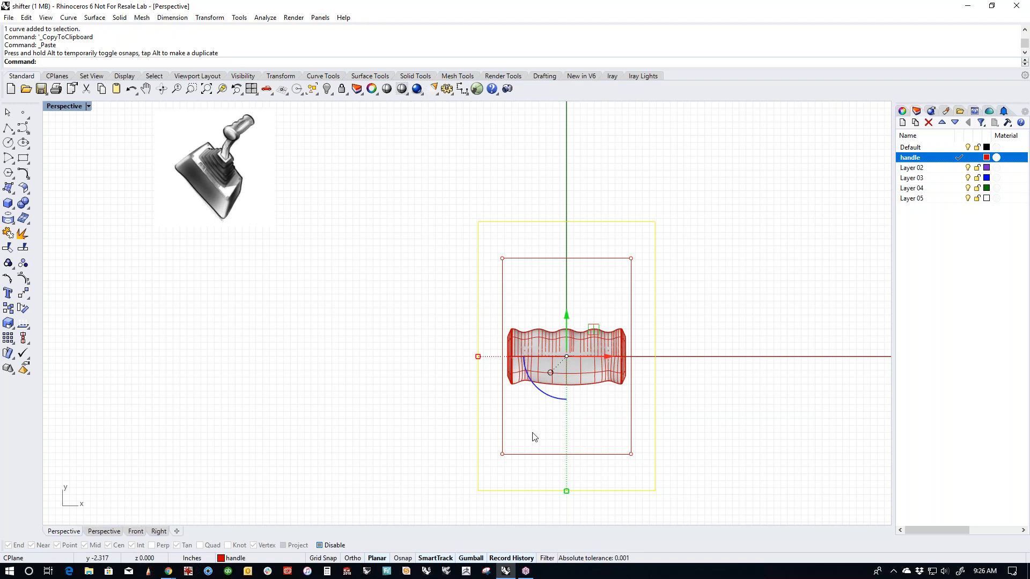
{"action": "left_click_drag", "start_coordinate": [567, 493], "coordinate": [566, 498]}
{"action": "left_click", "coordinate": [695, 448]}
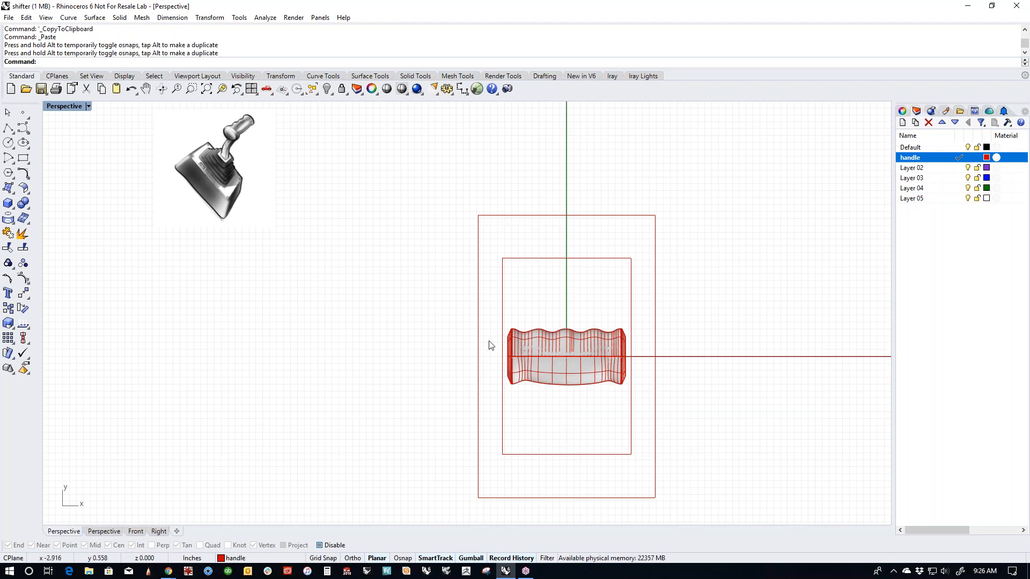
Step: Widen the outer rectangle slightly along X and narrow the inner rectangle slightly, both about their centre
{"action": "left_click", "coordinate": [478, 387]}
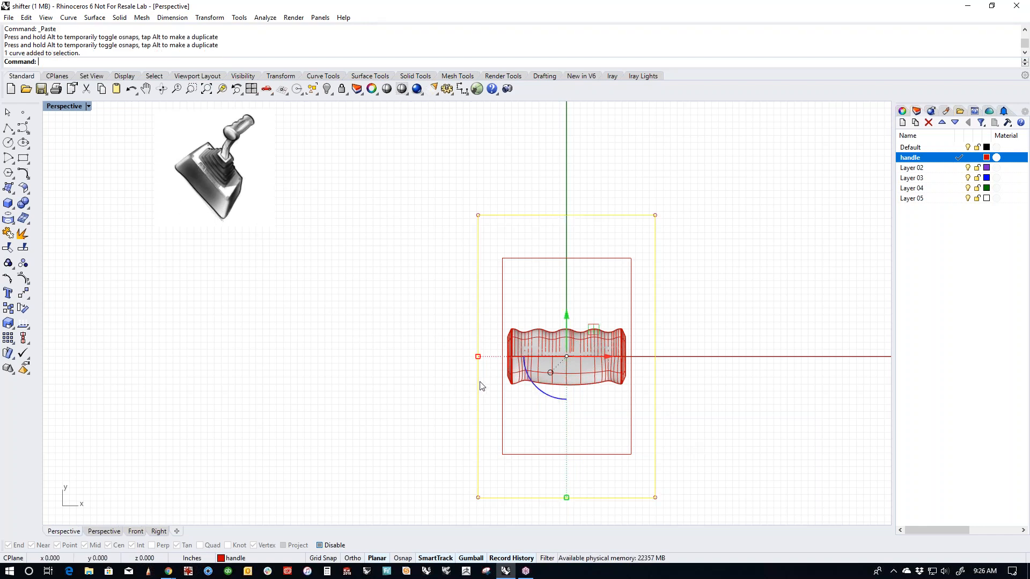
{"action": "left_click_drag", "start_coordinate": [477, 357], "coordinate": [504, 356]}
{"action": "left_click", "coordinate": [504, 380]}
{"action": "left_click", "coordinate": [426, 397]}
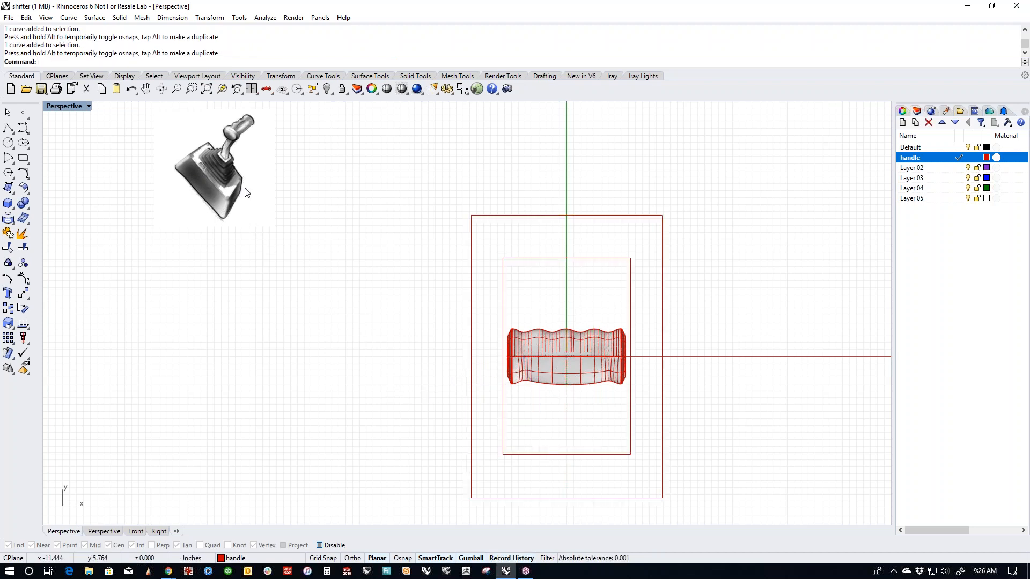
Step: Duplicate the outer rectangle in place, scale the copy up to leave a narrow margin around it, and widen it slightly
{"action": "left_click", "coordinate": [472, 249]}
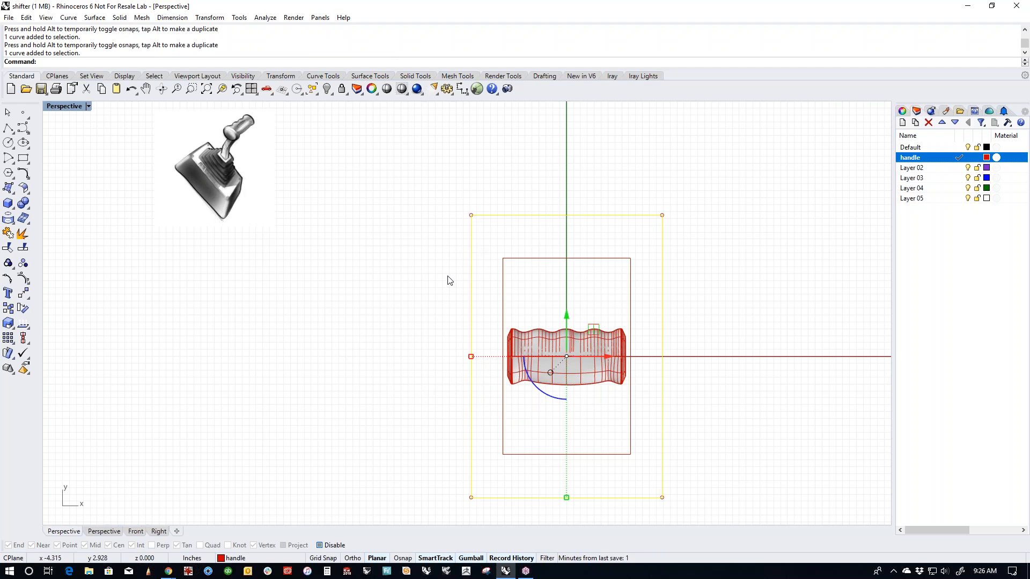
{"action": "key", "text": "ctrl+c"}
{"action": "key", "text": "ctrl+v"}
{"action": "left_click_drag", "start_coordinate": [472, 358], "coordinate": [465, 357]}
{"action": "left_click", "coordinate": [448, 248]}
{"action": "left_click", "coordinate": [464, 417]}
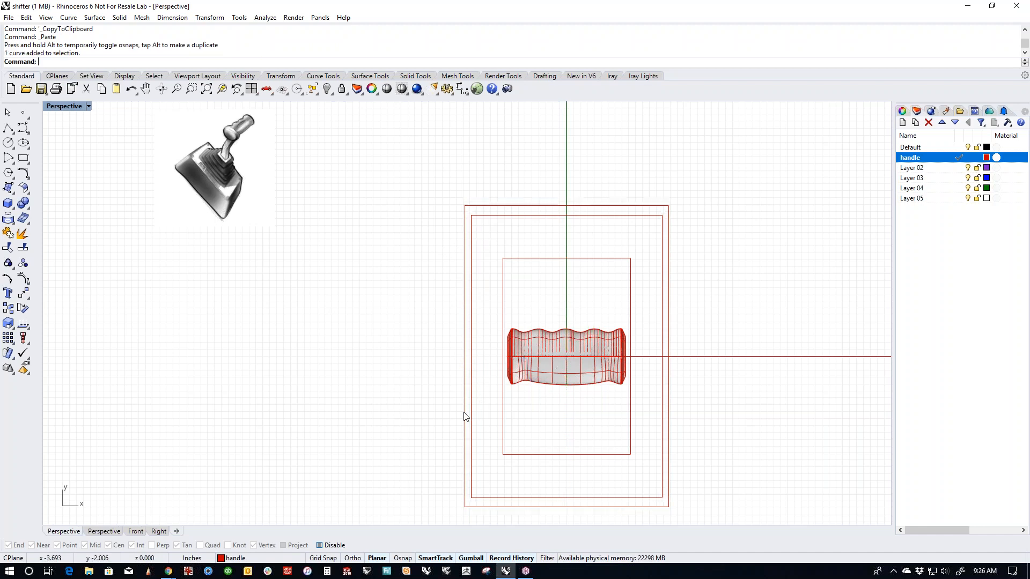
{"action": "left_click_drag", "start_coordinate": [464, 356], "coordinate": [463, 356]}
{"action": "left_click", "coordinate": [443, 368]}
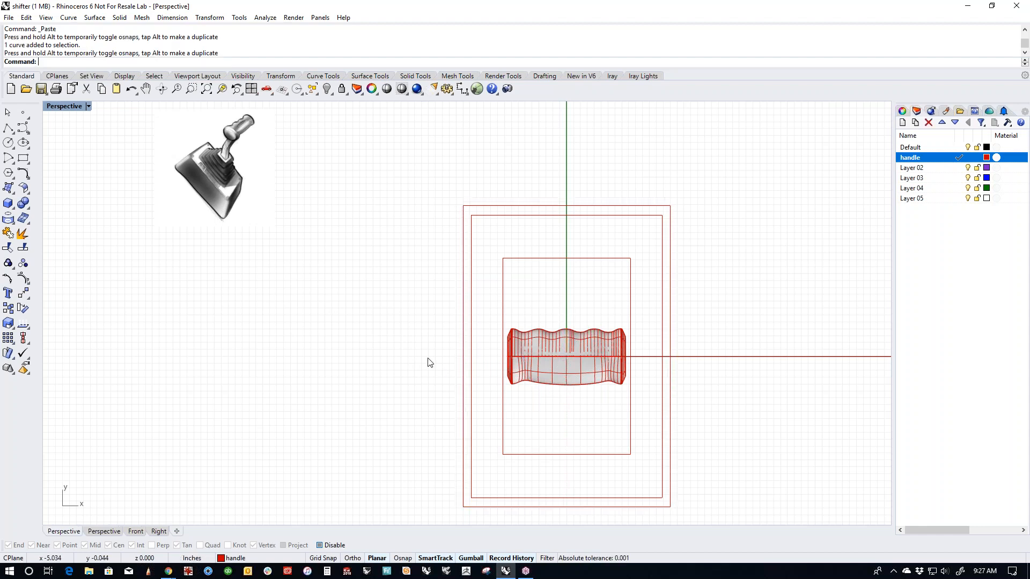
Step: Duplicate the outermost rectangle in place and scale the copy up to form a larger fourth rectangle around the others
{"action": "left_click", "coordinate": [463, 368]}
{"action": "scroll", "coordinate": [397, 382], "scroll_direction": "down", "scroll_amount": 4}
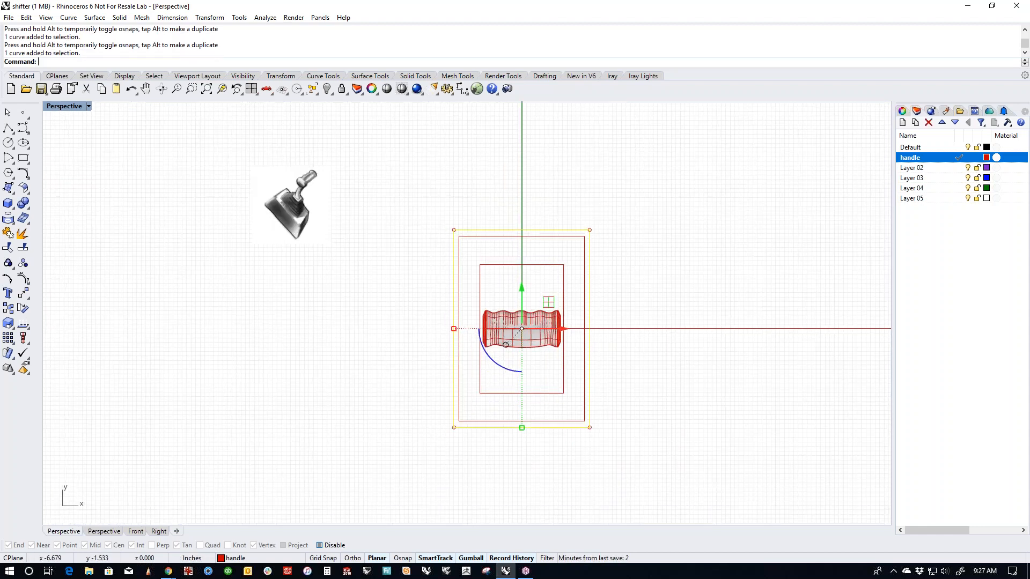
{"action": "key", "text": "ctrl+c"}
{"action": "key", "text": "ctrl+v"}
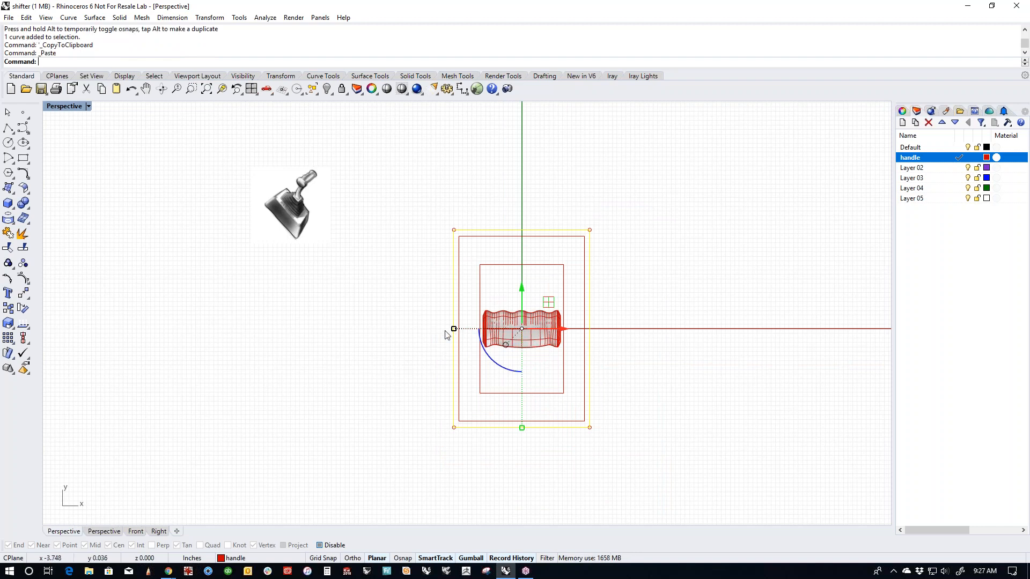
{"action": "mouse_move", "coordinate": [454, 329]}
{"action": "left_mouse_down", "text": "shift"}
{"action": "mouse_move", "coordinate": [430, 335]}
{"action": "mouse_move", "coordinate": [442, 339]}
{"action": "mouse_move", "coordinate": [443, 314]}
{"action": "left_mouse_up", "text": "shift"}
{"action": "scroll", "coordinate": [437, 347], "scroll_direction": "up", "scroll_amount": 6}
{"action": "left_click", "coordinate": [385, 330]}
{"action": "scroll", "coordinate": [396, 381], "scroll_direction": "down", "scroll_amount": 6}
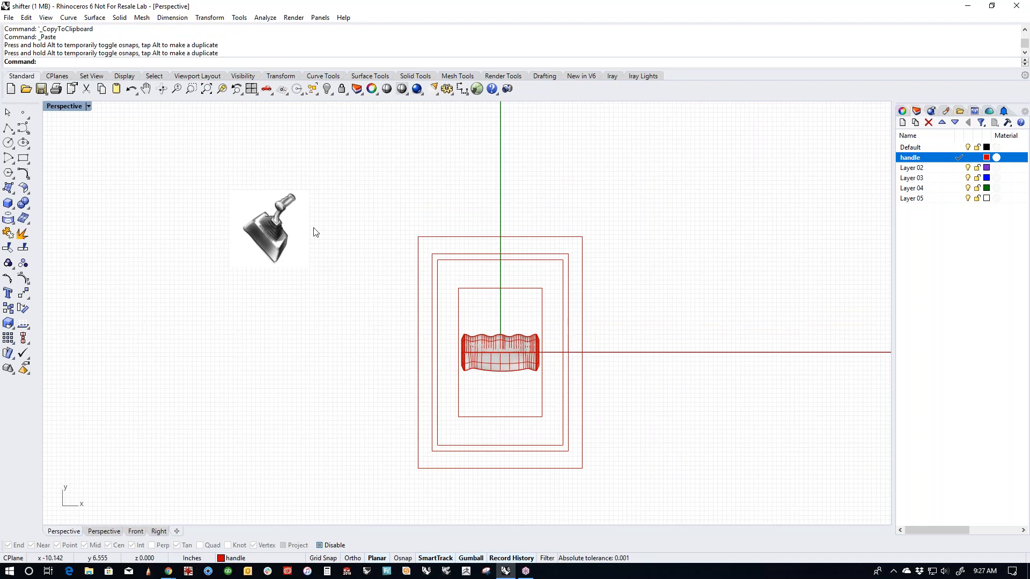
Step: Reduce the outermost rectangle slightly in both width and length to tighten its margin, using the reference sketch as a guide
{"action": "scroll", "coordinate": [303, 244], "scroll_direction": "up", "scroll_amount": 3}
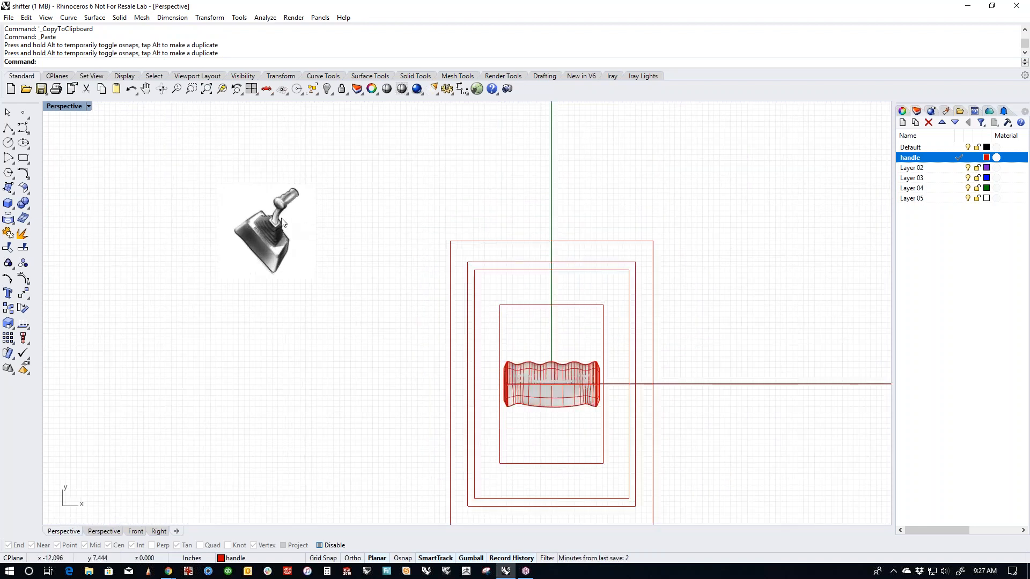
{"action": "scroll", "coordinate": [295, 241], "scroll_direction": "down", "scroll_amount": 2}
{"action": "scroll", "coordinate": [450, 381], "scroll_direction": "down", "scroll_amount": 2}
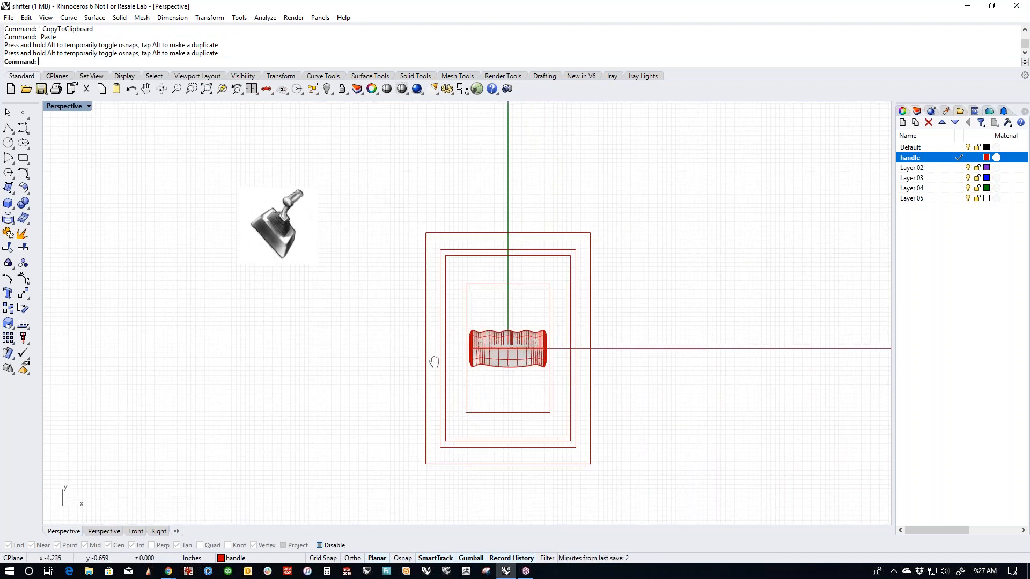
{"action": "left_click", "coordinate": [423, 375]}
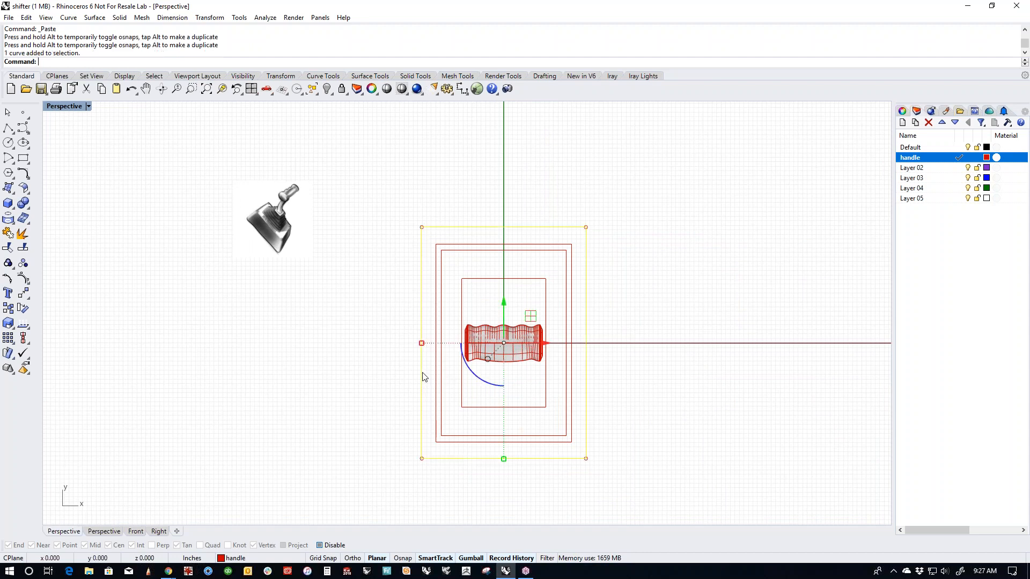
{"action": "left_click_drag", "start_coordinate": [422, 346], "coordinate": [428, 344]}
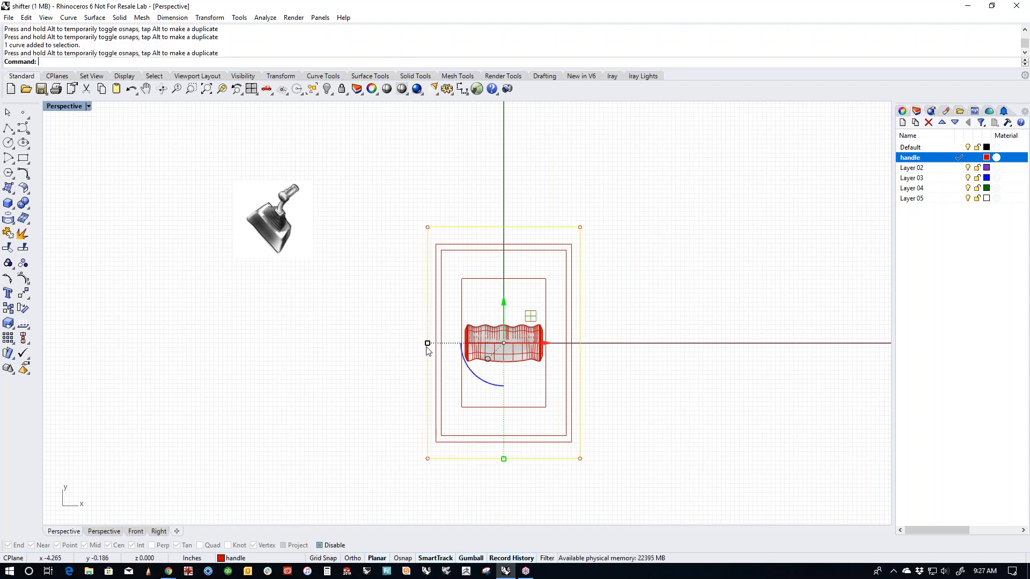
{"action": "left_click_drag", "start_coordinate": [504, 460], "coordinate": [503, 454]}
{"action": "left_click", "coordinate": [379, 411]}
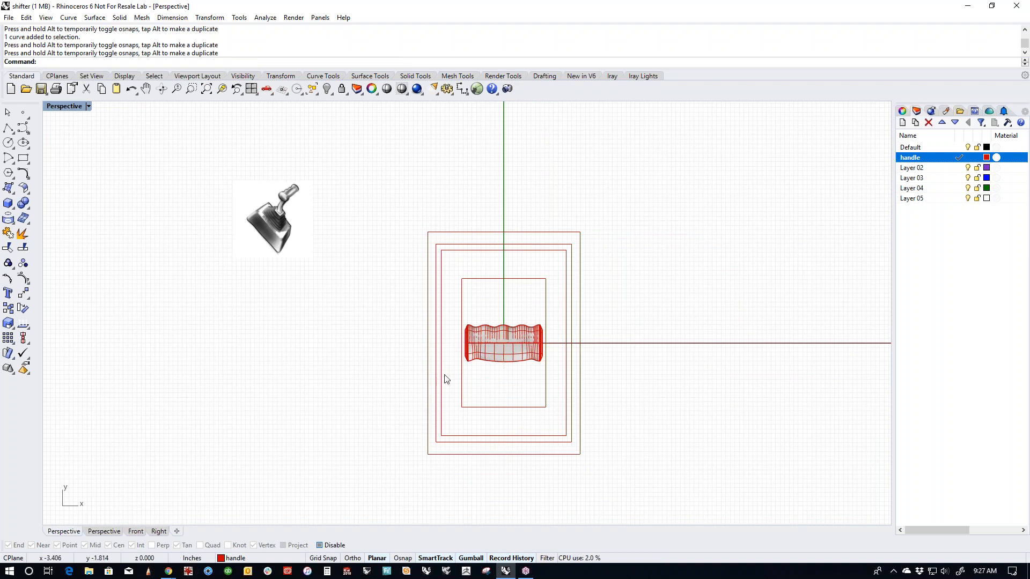
Step: Shrink all four rectangles together in width and length so the base outlines fit the handle's proportions
{"action": "left_click_drag", "start_coordinate": [482, 382], "coordinate": [406, 403]}
{"action": "left_click_drag", "start_coordinate": [428, 345], "coordinate": [431, 343]}
{"action": "left_click", "coordinate": [372, 376]}
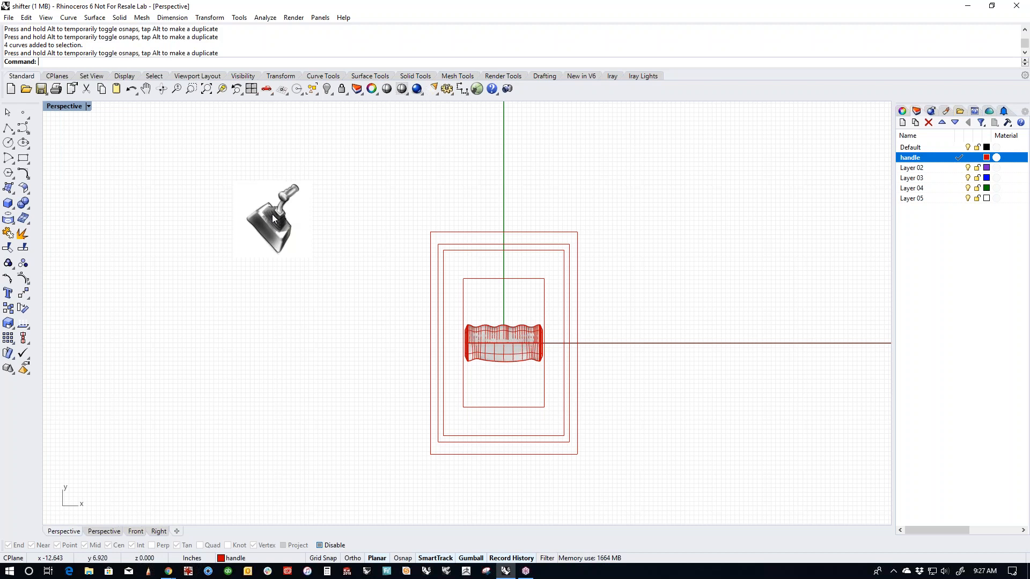
{"action": "left_click_drag", "start_coordinate": [515, 207], "coordinate": [504, 298]}
{"action": "mouse_move", "coordinate": [504, 455]}
{"action": "left_mouse_down"}
{"action": "mouse_move", "coordinate": [502, 426]}
{"action": "mouse_move", "coordinate": [502, 437]}
{"action": "left_mouse_up"}
{"action": "left_click_drag", "start_coordinate": [431, 343], "coordinate": [439, 343]}
{"action": "left_click", "coordinate": [413, 376]}
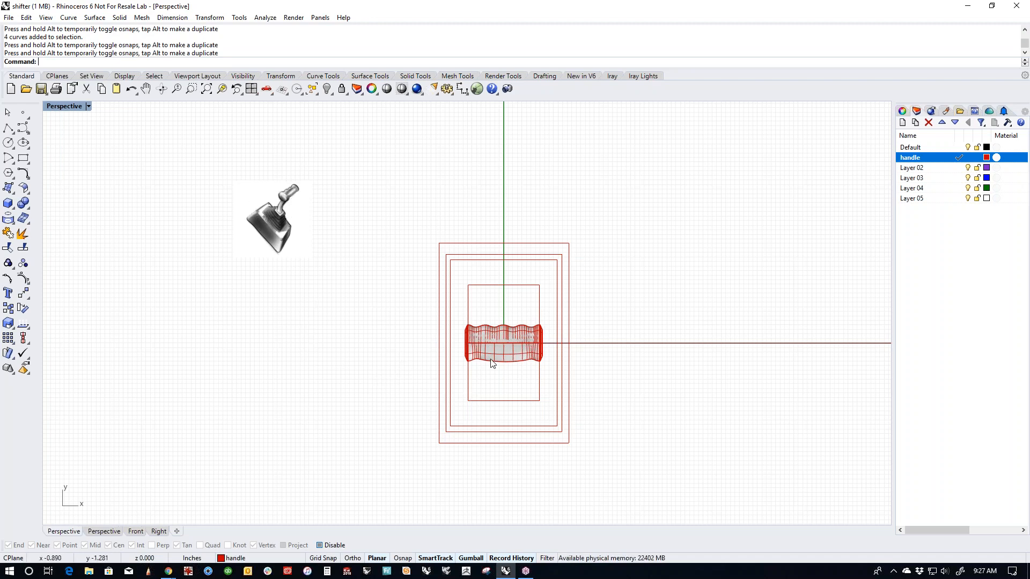
Step: Shift the three outer rectangles slightly in the negative X direction, leaving the innermost rectangle centred on the handle
{"action": "scroll", "coordinate": [492, 363], "scroll_direction": "up", "scroll_amount": 3}
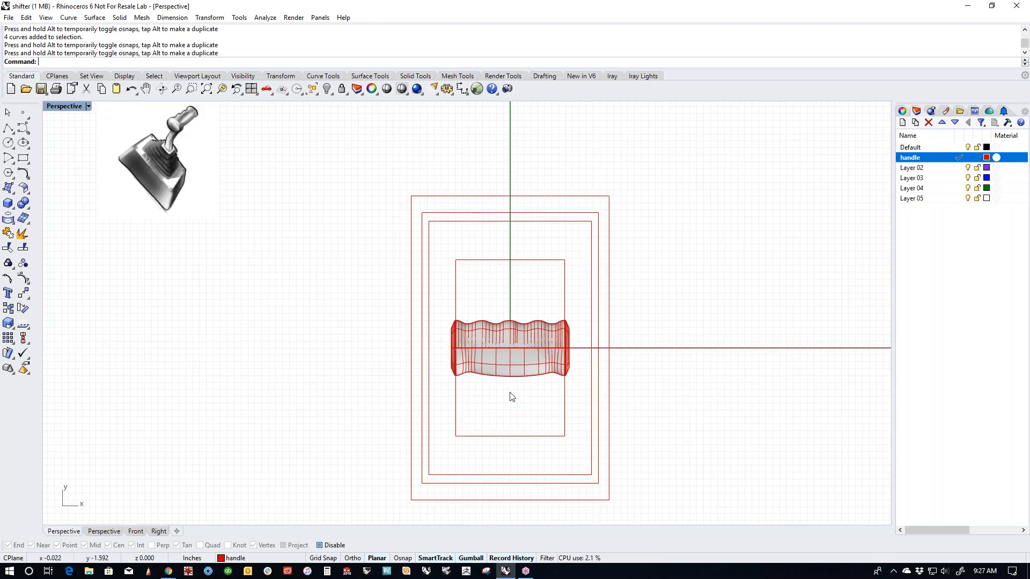
{"action": "left_click_drag", "start_coordinate": [651, 323], "coordinate": [492, 362]}
{"action": "left_click", "coordinate": [338, 391]}
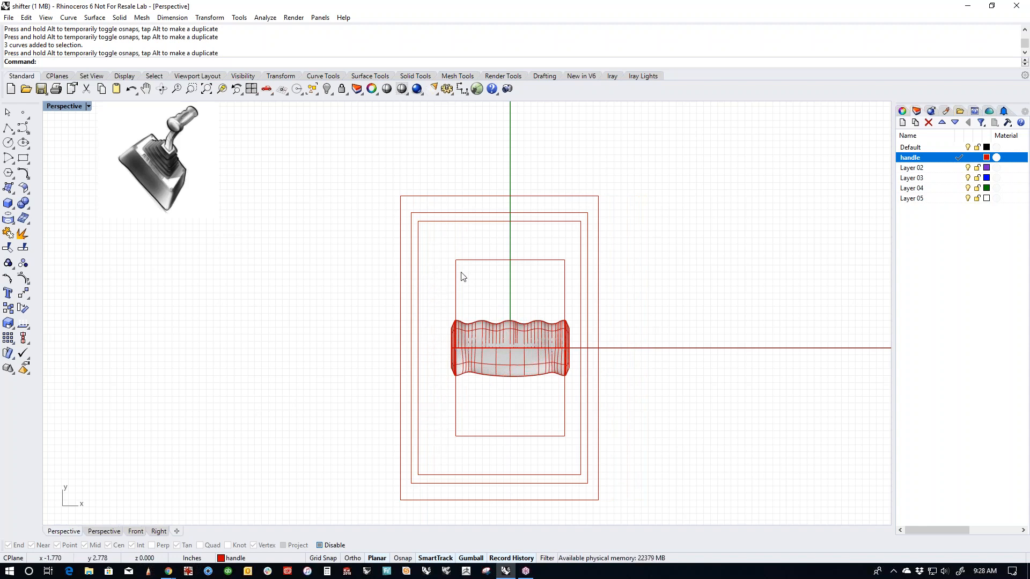
Step: Duplicate the innermost rectangle toward negative X and scale the copy into a shorter, narrow strip beside it
{"action": "left_click", "coordinate": [460, 302]}
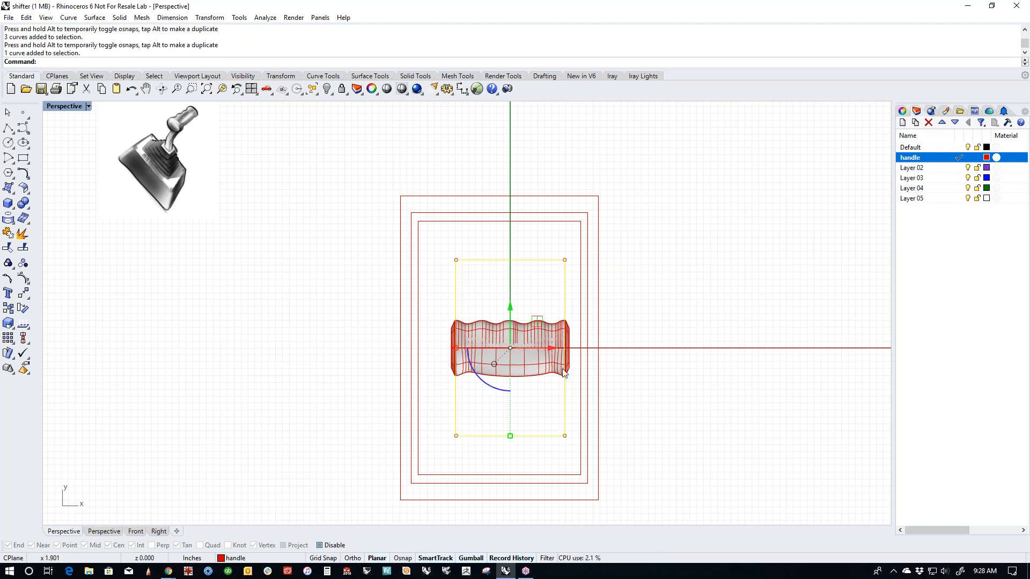
{"action": "left_click_drag", "start_coordinate": [509, 347], "coordinate": [437, 354]}
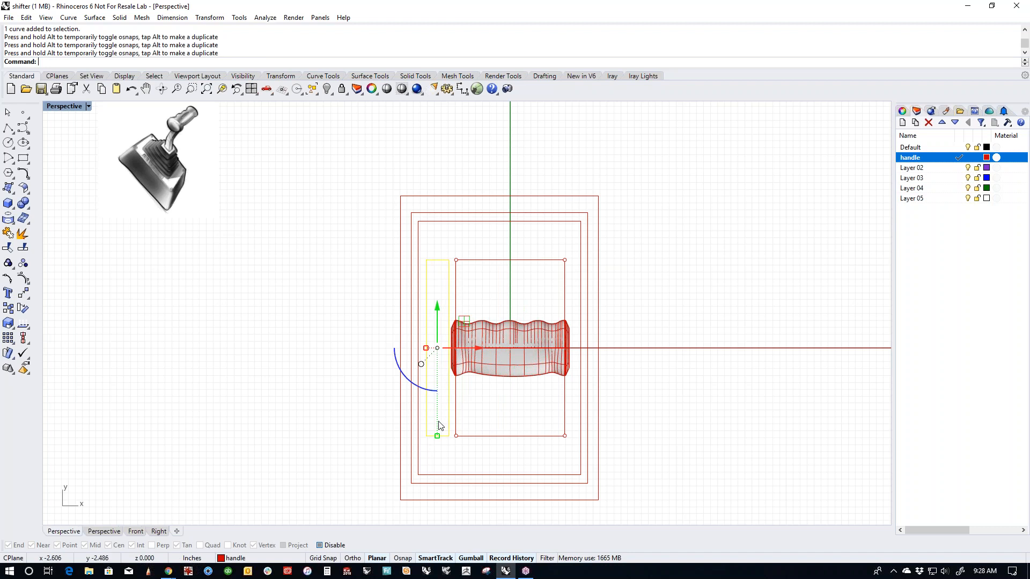
{"action": "left_click_drag", "start_coordinate": [438, 437], "coordinate": [435, 421], "text": "shift"}
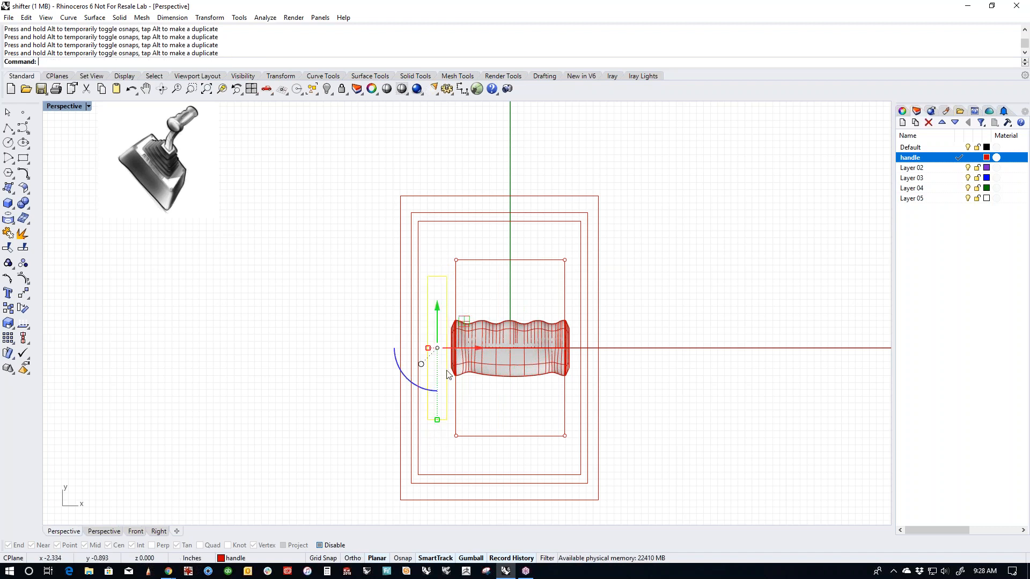
{"action": "scroll", "coordinate": [447, 364], "scroll_direction": "up", "scroll_amount": 4}
{"action": "left_click_drag", "start_coordinate": [475, 339], "coordinate": [436, 356]}
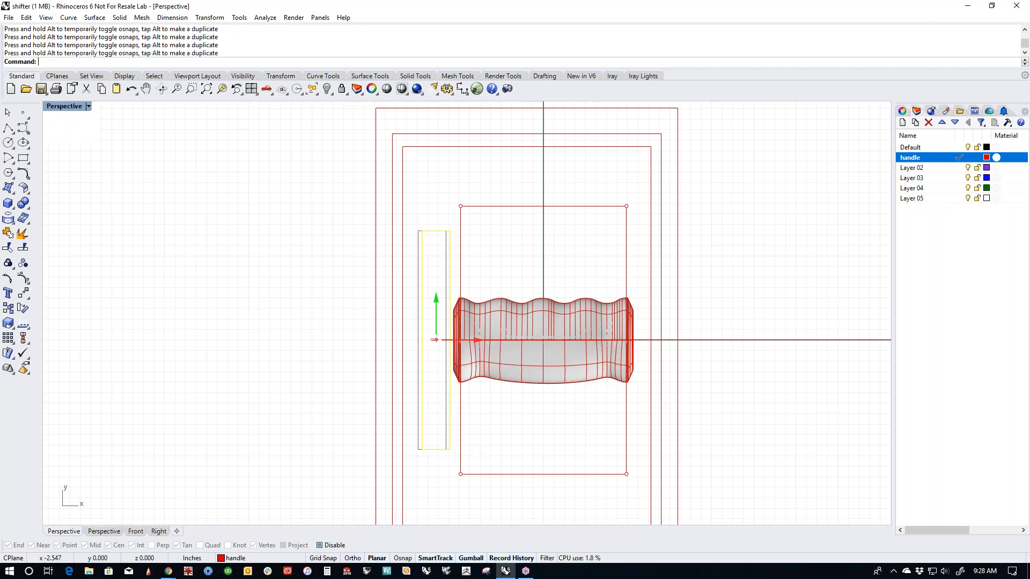
{"action": "left_click", "coordinate": [523, 437]}
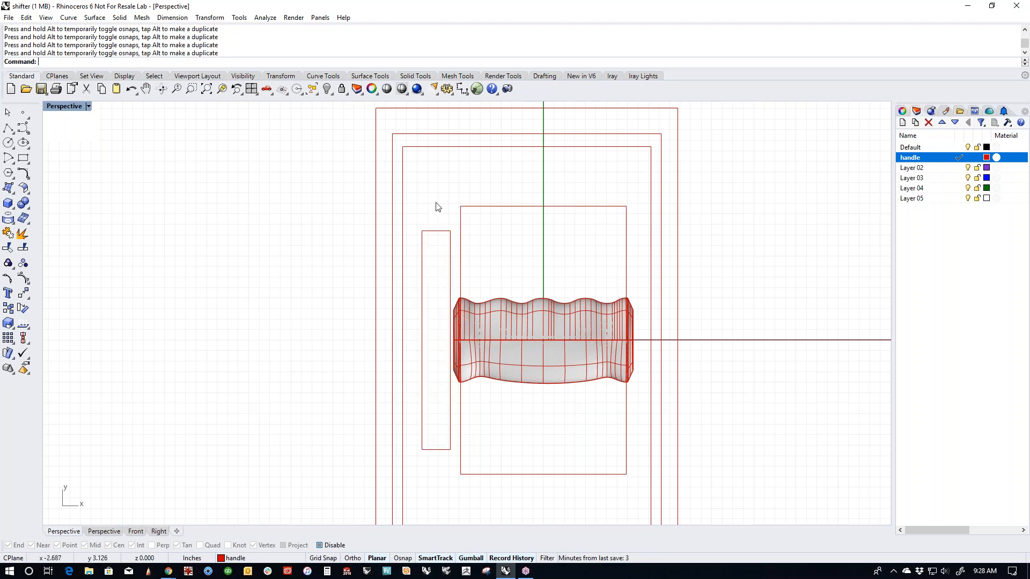
Step: Narrow all five rectangles together along X so the outermost is only slightly wider than the handle is long
{"action": "scroll", "coordinate": [452, 375], "scroll_direction": "down", "scroll_amount": 2}
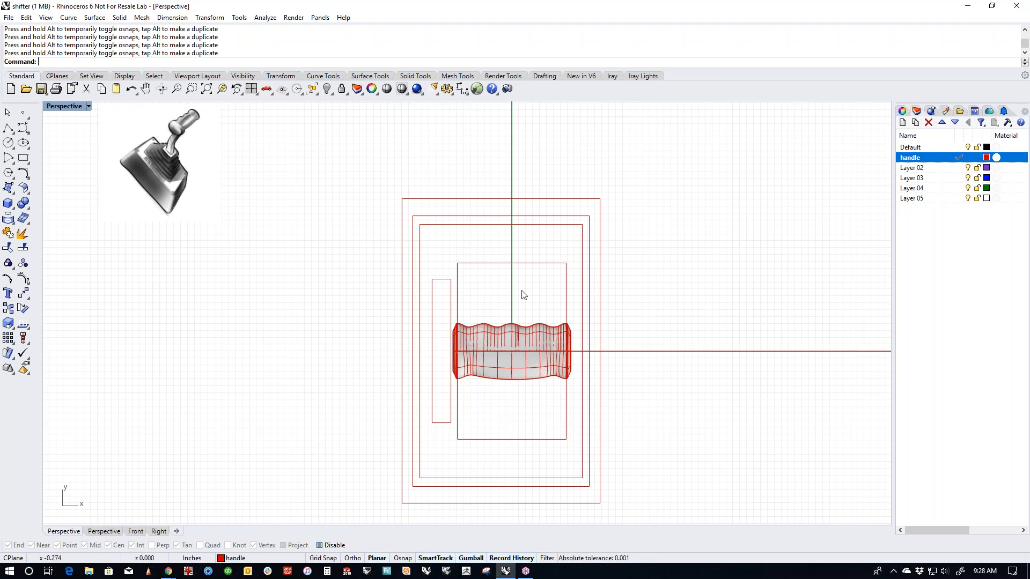
{"action": "left_click_drag", "start_coordinate": [677, 279], "coordinate": [308, 308]}
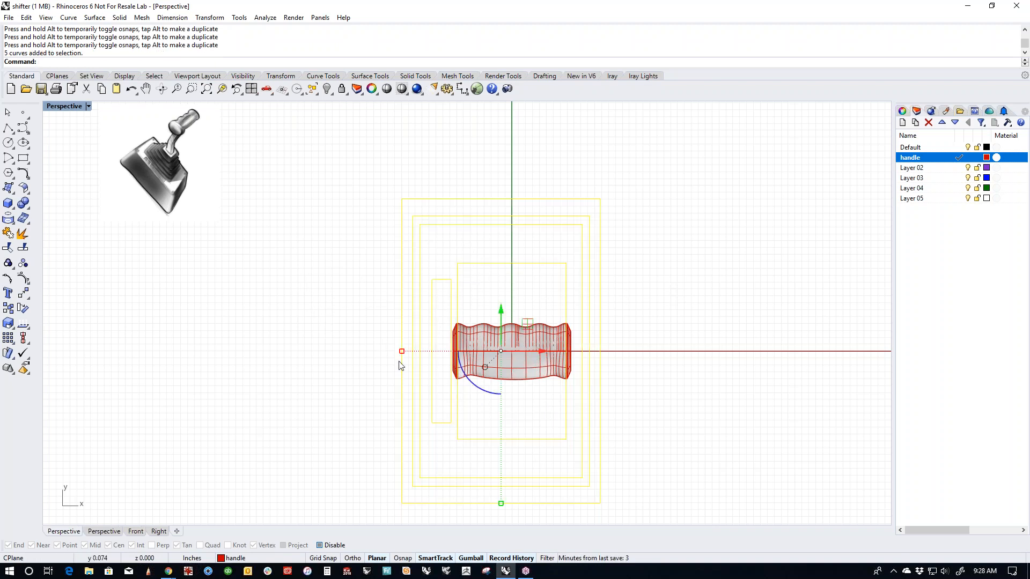
{"action": "left_click_drag", "start_coordinate": [404, 354], "coordinate": [417, 352]}
{"action": "left_click", "coordinate": [293, 379]}
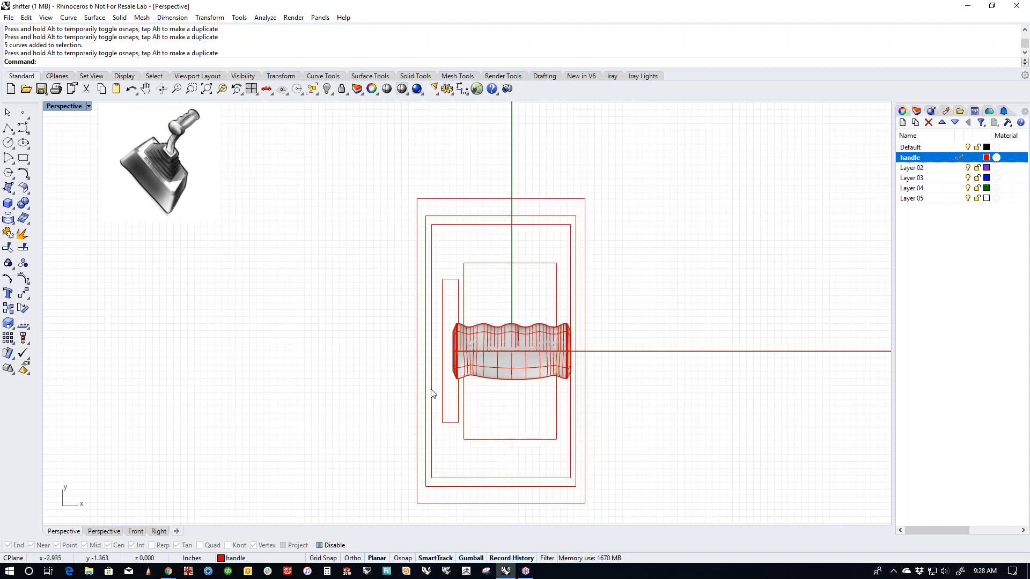
{"action": "left_click_drag", "start_coordinate": [637, 258], "coordinate": [300, 306]}
{"action": "left_click_drag", "start_coordinate": [417, 352], "coordinate": [429, 349]}
{"action": "left_click", "coordinate": [658, 345]}
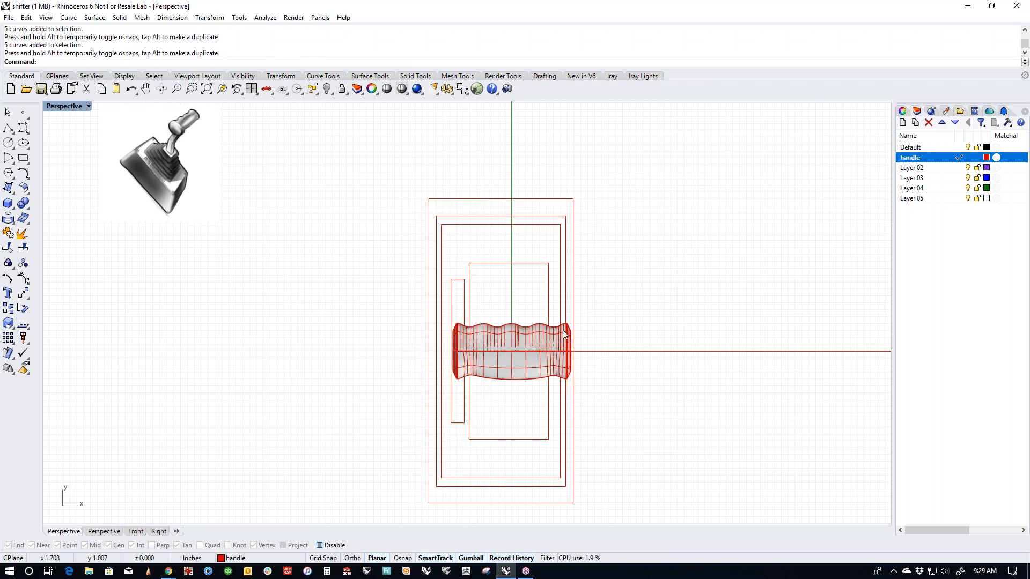
Step: Widen the large inner rectangle slightly along X and nudge it to nearly centre it on the handle
{"action": "left_click", "coordinate": [548, 310]}
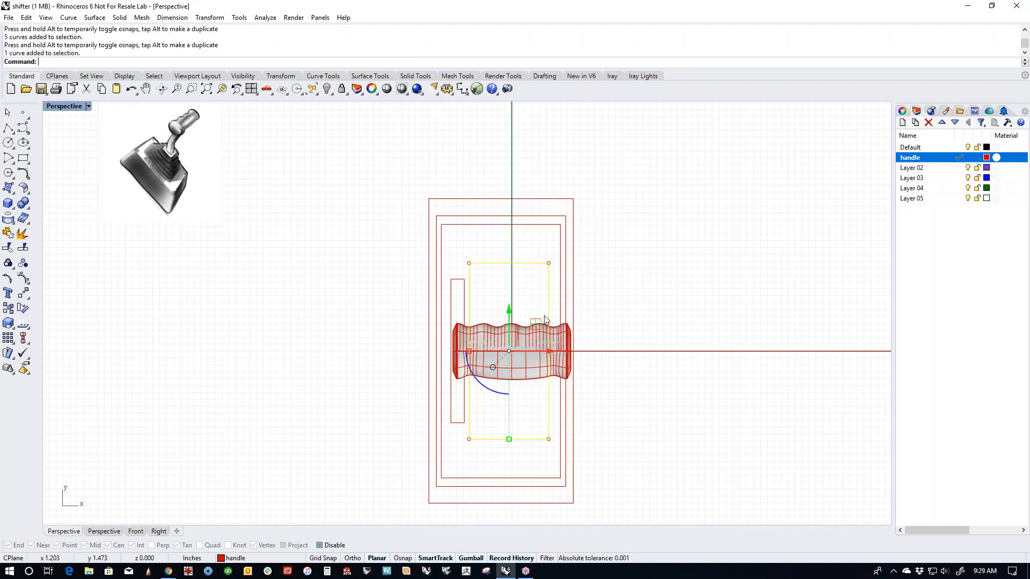
{"action": "scroll", "coordinate": [475, 364], "scroll_direction": "up", "scroll_amount": 3}
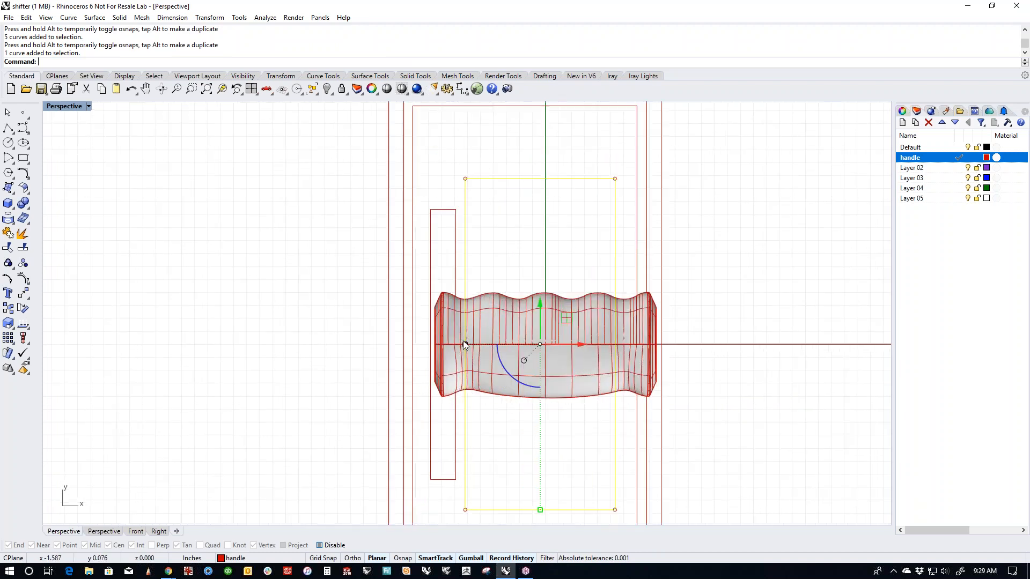
{"action": "left_click_drag", "start_coordinate": [464, 342], "coordinate": [455, 345]}
{"action": "left_click_drag", "start_coordinate": [583, 346], "coordinate": [542, 344]}
{"action": "left_click", "coordinate": [718, 330]}
Step: Shift the narrow strip rectangle slightly in negative X to leave a gap beside the large inner rectangle
{"action": "scroll", "coordinate": [646, 486], "scroll_direction": "up", "scroll_amount": 5}
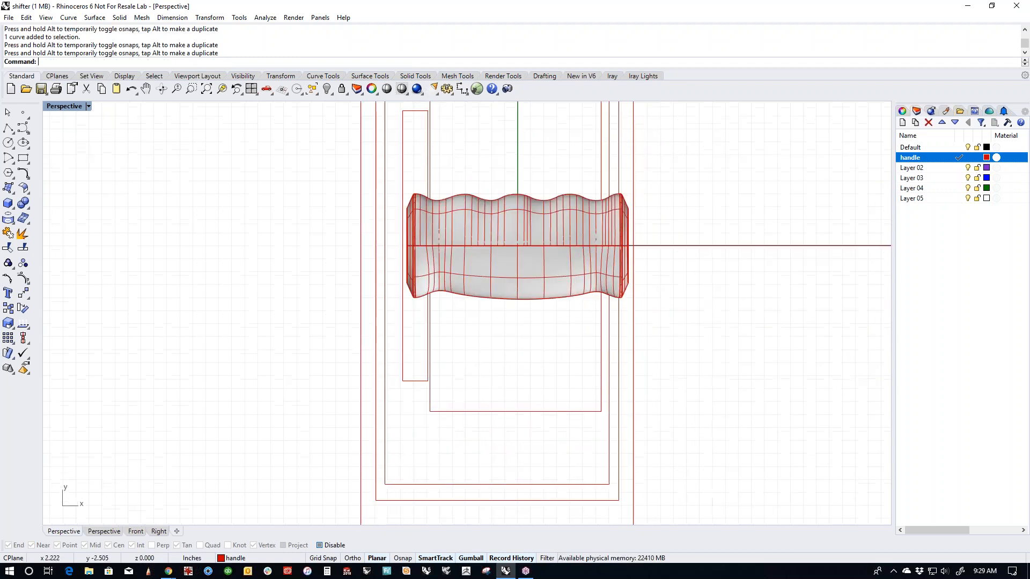
{"action": "scroll", "coordinate": [542, 407], "scroll_direction": "down", "scroll_amount": 3}
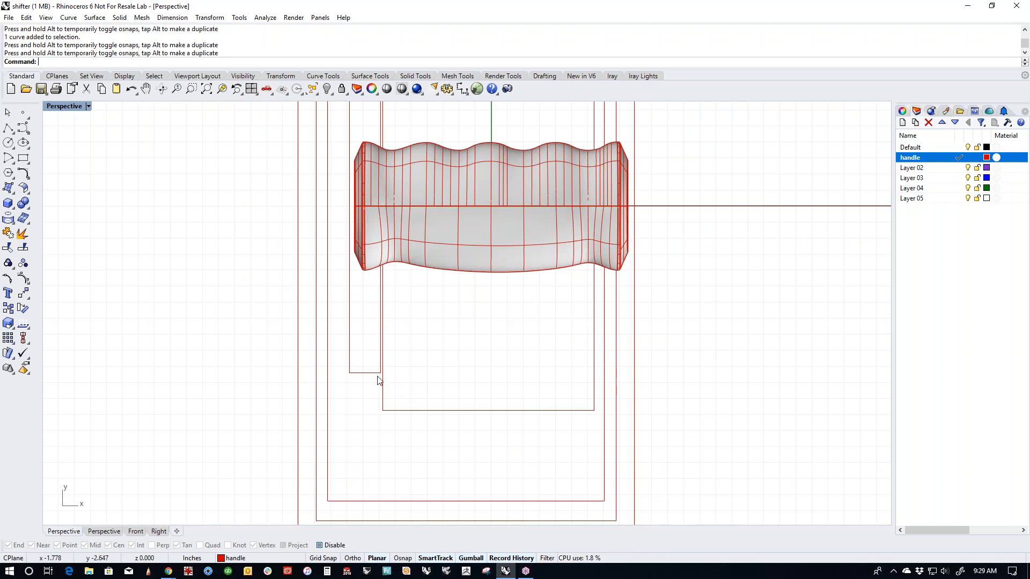
{"action": "left_click", "coordinate": [379, 375]}
{"action": "left_click_drag", "start_coordinate": [401, 206], "coordinate": [358, 210]}
{"action": "left_click", "coordinate": [449, 340]}
Step: Shorten all five base rectangles together along Y to match the proportions of the reference sketch
{"action": "scroll", "coordinate": [461, 375], "scroll_direction": "down", "scroll_amount": 3}
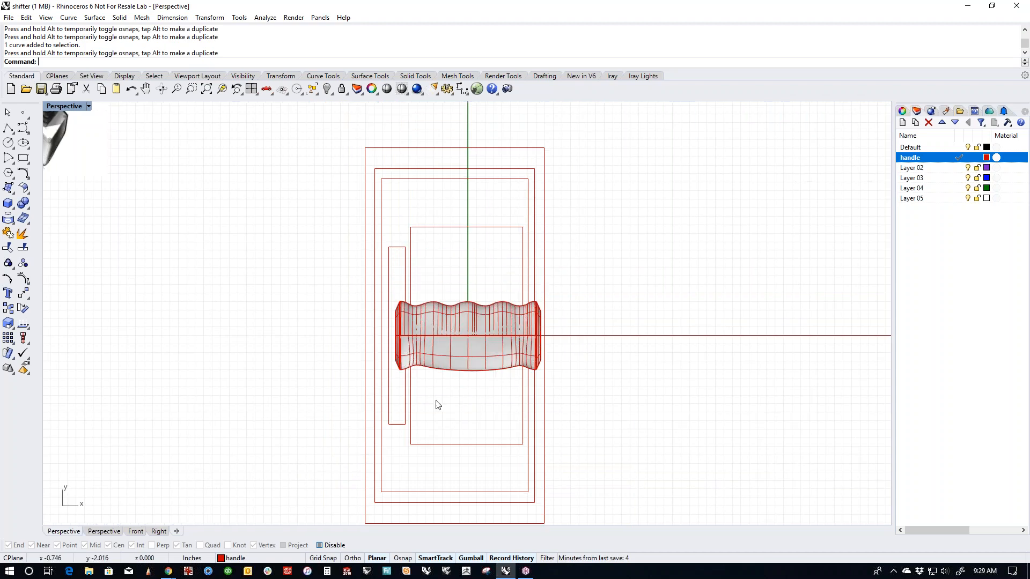
{"action": "scroll", "coordinate": [327, 322], "scroll_direction": "down", "scroll_amount": 4}
{"action": "right_click_drag", "start_coordinate": [292, 341], "coordinate": [440, 364]}
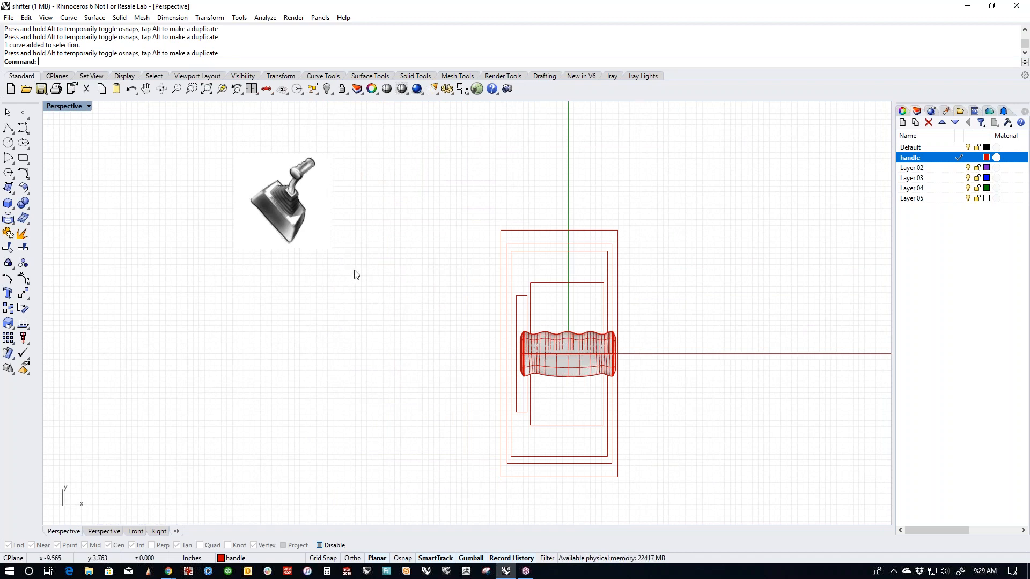
{"action": "left_click_drag", "start_coordinate": [719, 224], "coordinate": [401, 313]}
{"action": "left_click_drag", "start_coordinate": [560, 479], "coordinate": [559, 448]}
{"action": "key", "text": "Escape"}
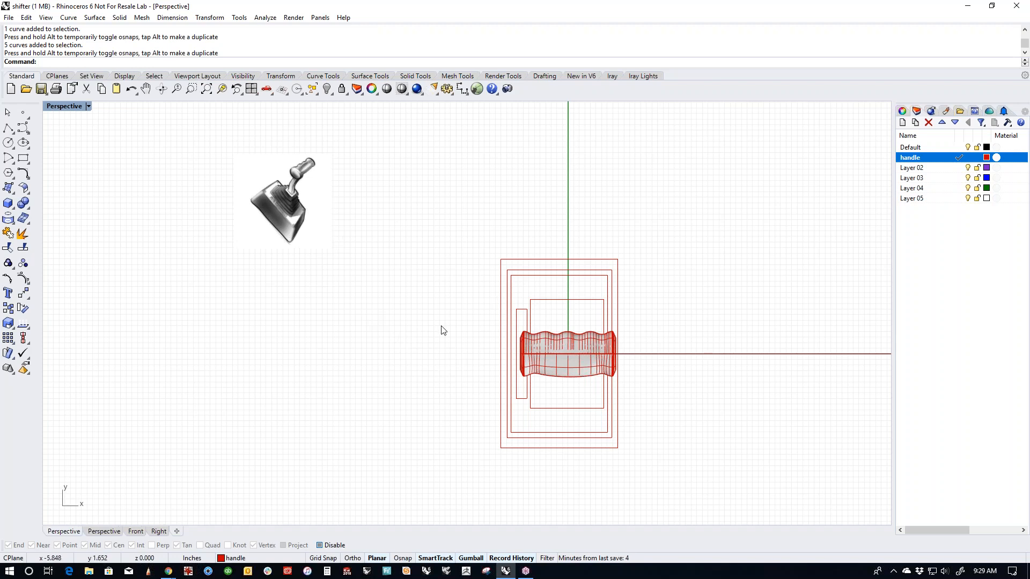
{"action": "scroll", "coordinate": [563, 341], "scroll_direction": "up", "scroll_amount": 3}
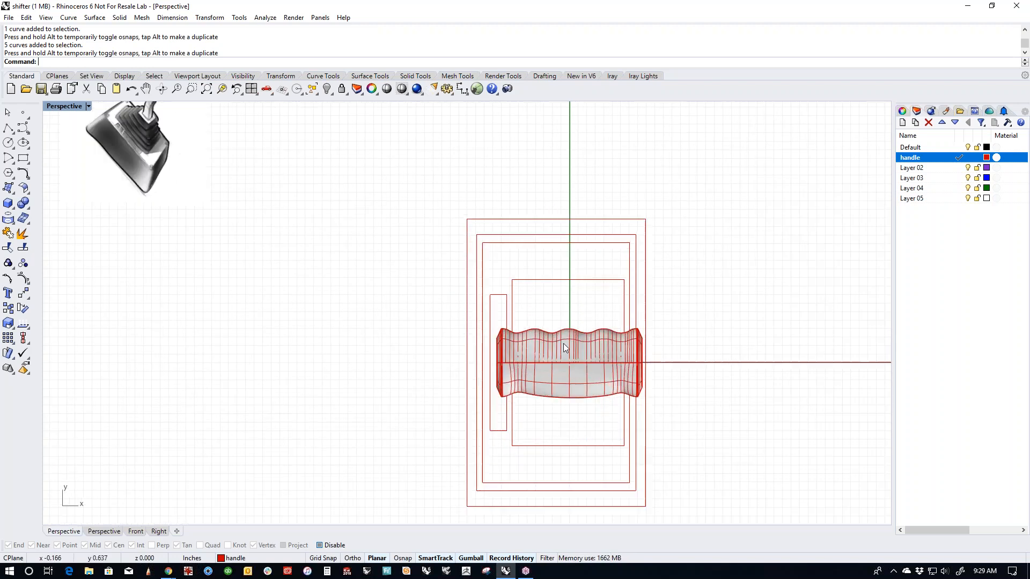
{"action": "right_click_drag", "start_coordinate": [311, 420], "coordinate": [324, 376]}
{"action": "right_click_drag", "start_coordinate": [448, 357], "coordinate": [495, 372]}
{"action": "scroll", "coordinate": [514, 387], "scroll_direction": "up", "scroll_amount": 2}
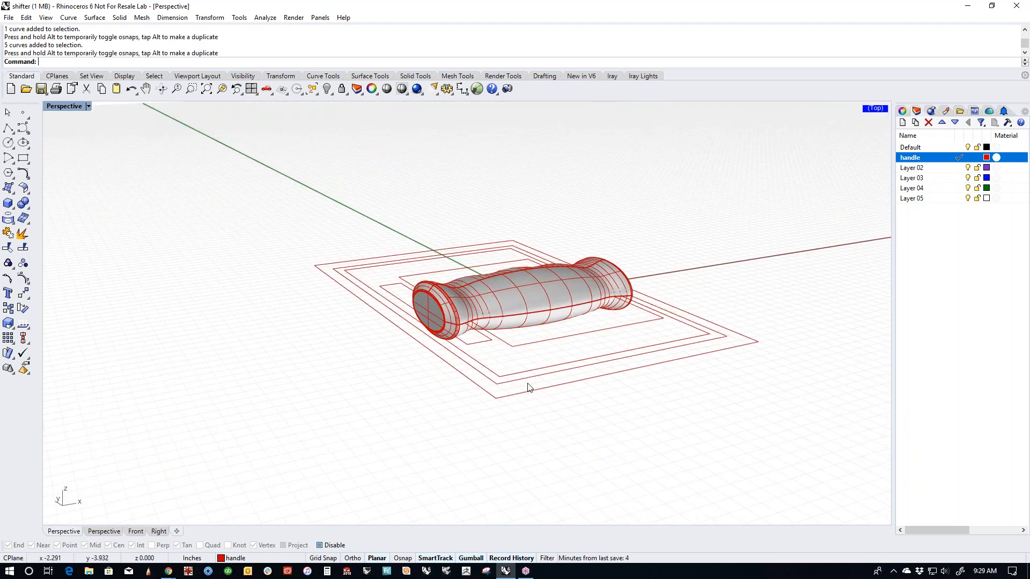
{"action": "left_click", "coordinate": [530, 317]}
{"action": "left_click", "coordinate": [566, 349]}
{"action": "left_click", "coordinate": [682, 246]}
{"action": "right_click_drag", "start_coordinate": [540, 291], "coordinate": [524, 327], "text": "shift"}
{"action": "left_click", "coordinate": [511, 330]}
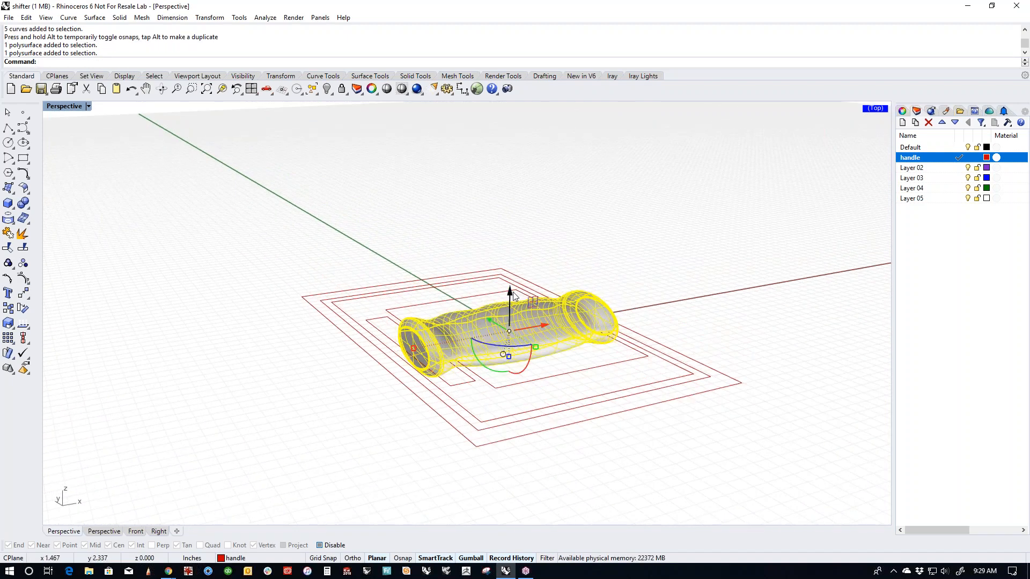
{"action": "left_click", "coordinate": [682, 297]}
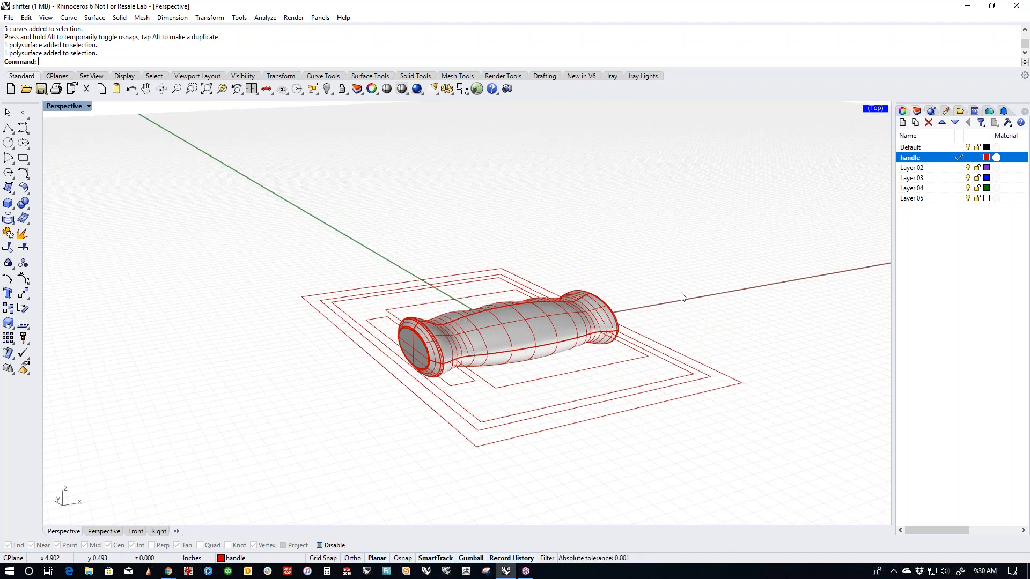
Step: Purge the construction history from all objects with HistoryPurge
{"action": "type", "text": "istory"}
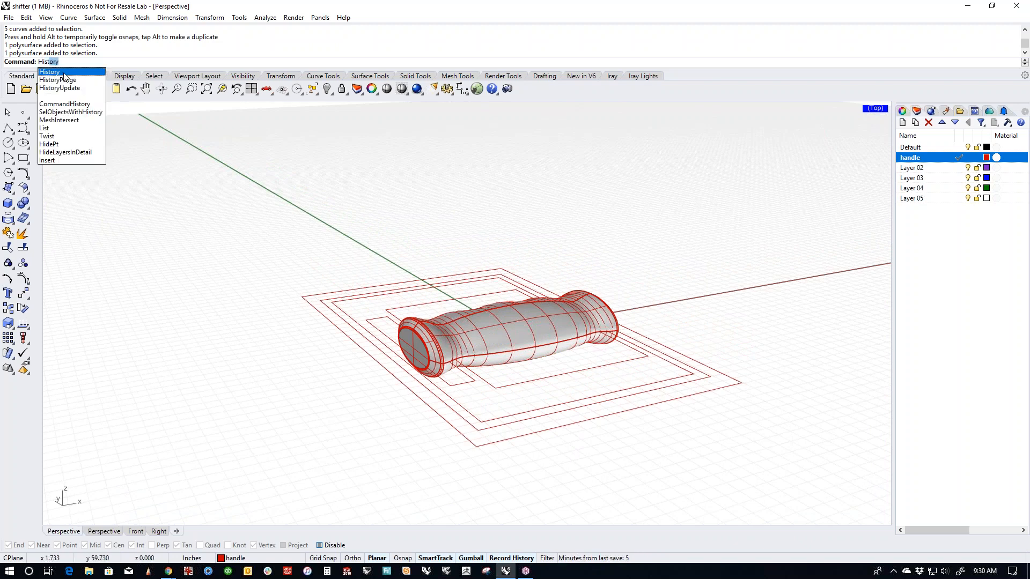
{"action": "left_click", "coordinate": [57, 79]}
{"action": "key", "text": "Return"}
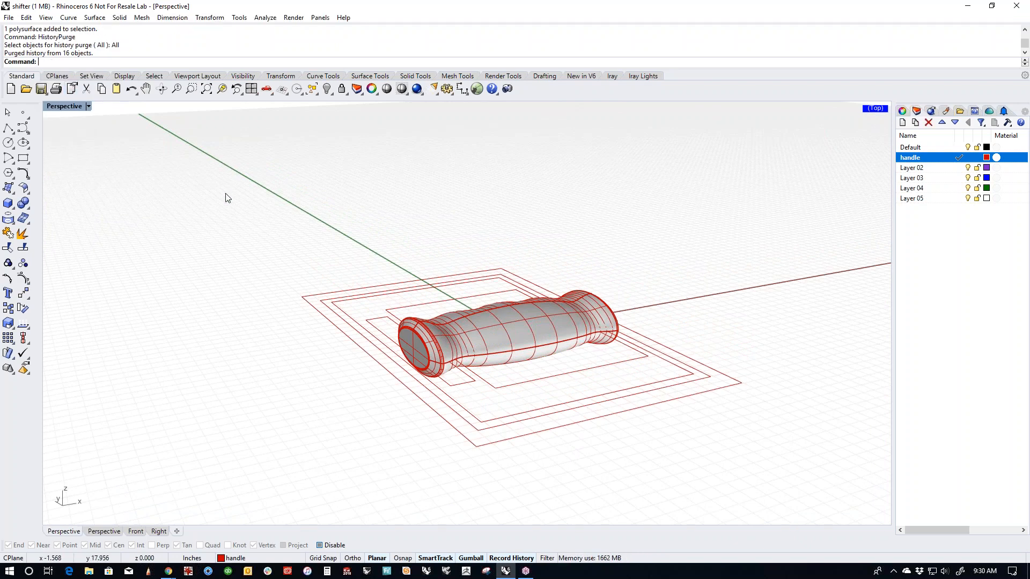
Step: Raise the handle polysurface straight up in Z, well above the base rectangles
{"action": "left_click", "coordinate": [514, 330]}
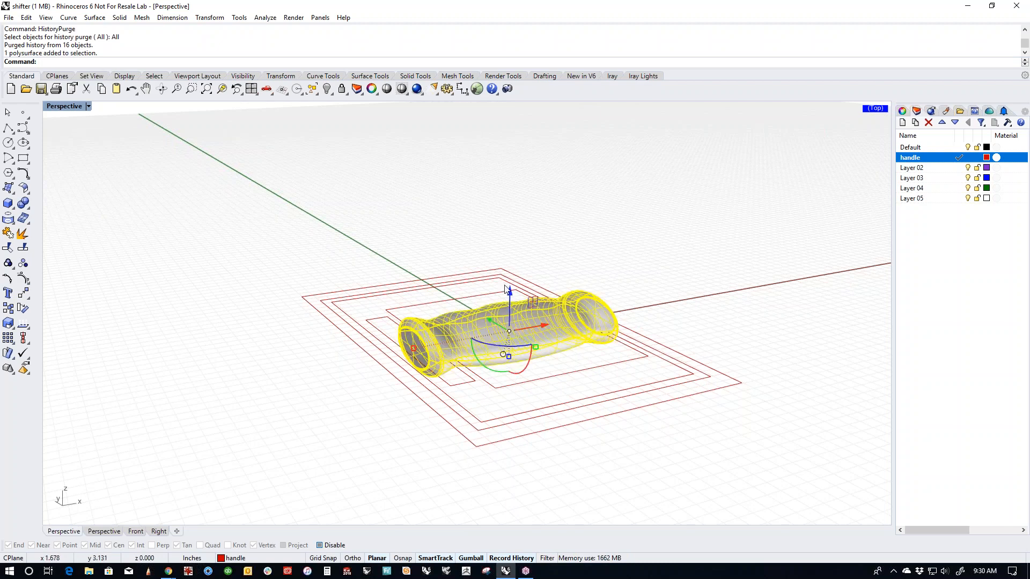
{"action": "left_click_drag", "start_coordinate": [494, 288], "coordinate": [504, 107]}
{"action": "scroll", "coordinate": [534, 215], "scroll_direction": "down", "scroll_amount": 5}
{"action": "right_click_drag", "start_coordinate": [534, 215], "coordinate": [554, 336]}
{"action": "left_click_drag", "start_coordinate": [538, 159], "coordinate": [538, 159]}
{"action": "left_click", "coordinate": [568, 261]}
Step: Rename Layer 02 as curves and move the handle's four profile curves on the ground plane onto it
{"action": "right_click_drag", "start_coordinate": [567, 263], "coordinate": [557, 424]}
{"action": "scroll", "coordinate": [557, 424], "scroll_direction": "up", "scroll_amount": 2}
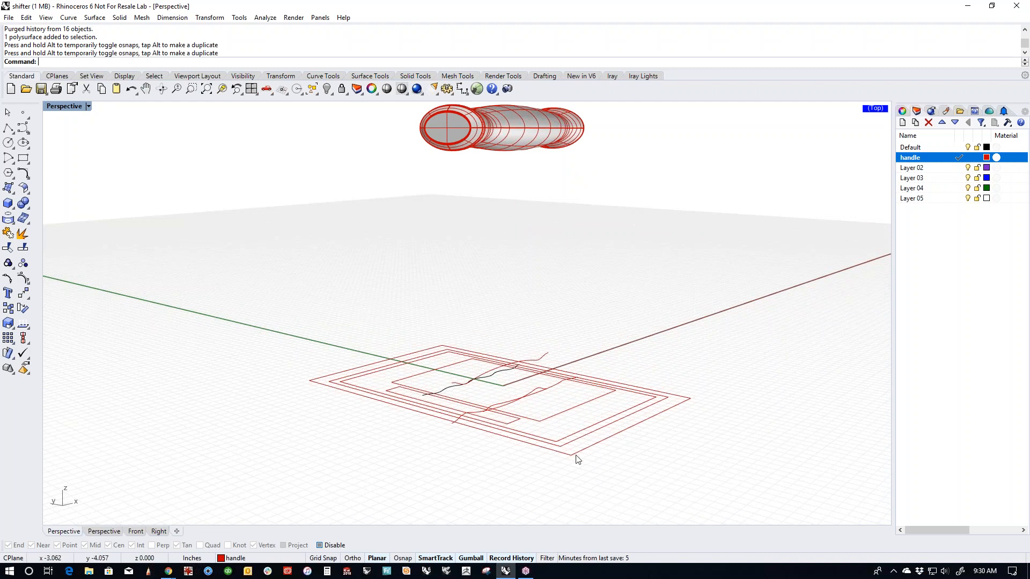
{"action": "right_click_drag", "start_coordinate": [490, 356], "coordinate": [441, 398]}
{"action": "scroll", "coordinate": [441, 389], "scroll_direction": "up", "scroll_amount": 3}
{"action": "left_click_drag", "start_coordinate": [483, 360], "coordinate": [455, 468]}
{"action": "left_click", "coordinate": [915, 170]}
{"action": "double_click", "coordinate": [915, 171]}
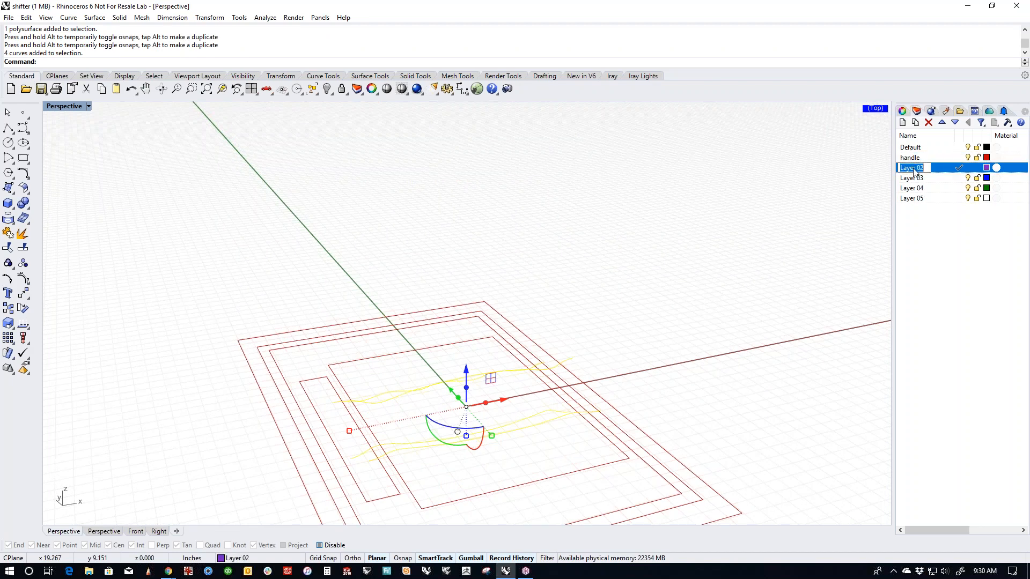
{"action": "type", "text": "curves"}
{"action": "key", "text": "Return"}
{"action": "right_click", "coordinate": [913, 173]}
{"action": "left_click", "coordinate": [944, 356]}
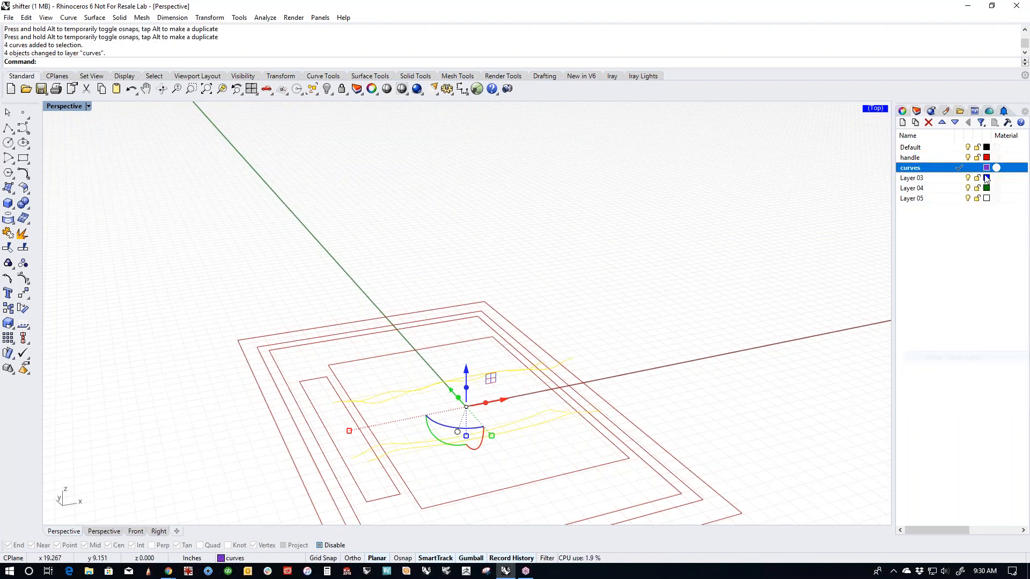
Step: Make Default the current layer and hide the curves layer
{"action": "left_click", "coordinate": [959, 147]}
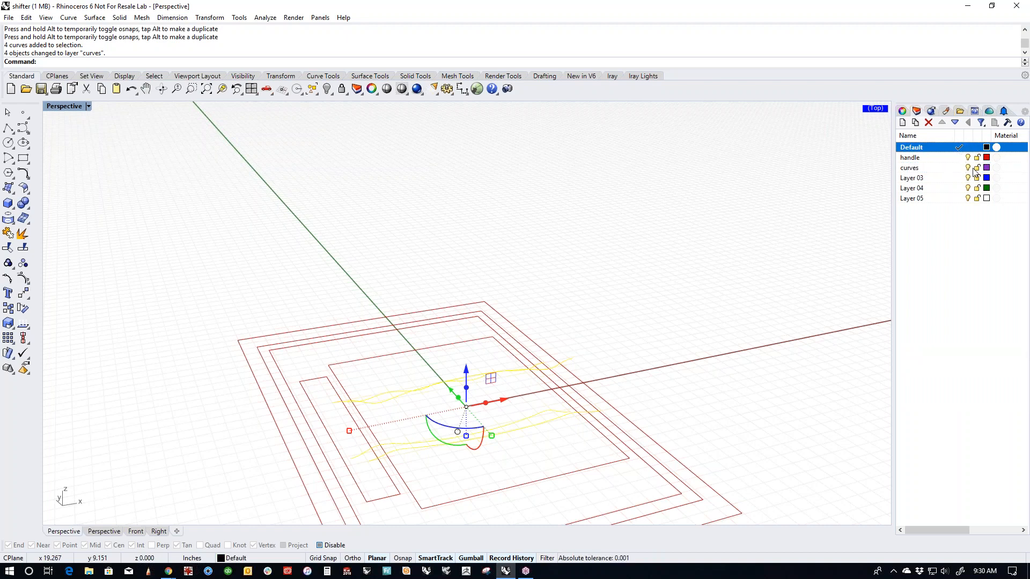
{"action": "left_click", "coordinate": [968, 168]}
Step: Raise the four inner rectangles together in Z, leaving the outermost rectangle on the ground plane
{"action": "scroll", "coordinate": [655, 363], "scroll_direction": "down", "scroll_amount": 4}
{"action": "mouse_move", "coordinate": [606, 392]}
{"action": "right_mouse_down"}
{"action": "mouse_move", "coordinate": [565, 400]}
{"action": "mouse_move", "coordinate": [595, 375]}
{"action": "right_mouse_up"}
{"action": "scroll", "coordinate": [595, 375], "scroll_direction": "down", "scroll_amount": 2}
{"action": "right_click_drag", "start_coordinate": [582, 433], "coordinate": [602, 417]}
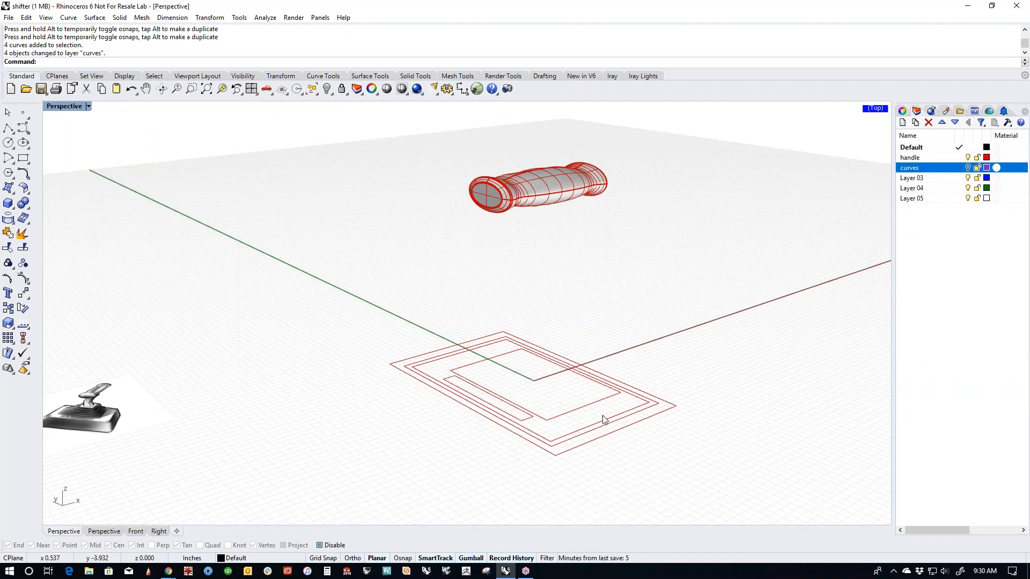
{"action": "left_click_drag", "start_coordinate": [377, 288], "coordinate": [667, 458]}
{"action": "left_click_drag", "start_coordinate": [526, 355], "coordinate": [523, 335]}
{"action": "key", "text": "alt"}
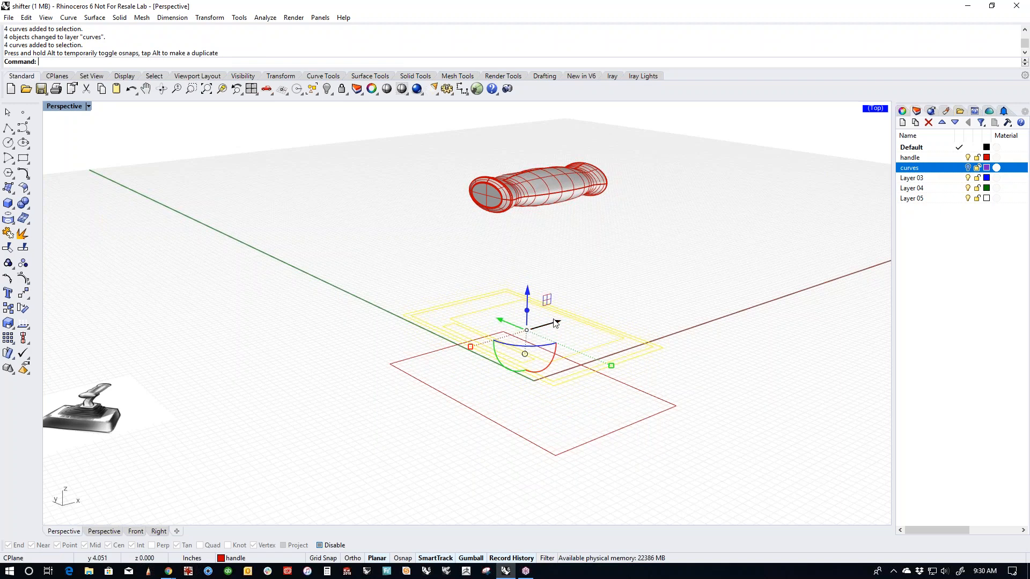
{"action": "left_click", "coordinate": [612, 384]}
Step: Fine-tune the height of the four raised rectangles by moving them slightly farther up in Z
{"action": "right_click_drag", "start_coordinate": [563, 449], "coordinate": [467, 308]}
{"action": "mouse_move", "coordinate": [564, 432]}
{"action": "right_mouse_down"}
{"action": "mouse_move", "coordinate": [525, 396]}
{"action": "mouse_move", "coordinate": [547, 416]}
{"action": "mouse_move", "coordinate": [570, 415]}
{"action": "right_mouse_up"}
{"action": "right_click_drag", "start_coordinate": [585, 327], "coordinate": [579, 368]}
{"action": "left_click_drag", "start_coordinate": [766, 318], "coordinate": [320, 403]}
{"action": "mouse_move", "coordinate": [540, 329]}
{"action": "left_mouse_down"}
{"action": "mouse_move", "coordinate": [542, 312]}
{"action": "mouse_move", "coordinate": [544, 319]}
{"action": "left_mouse_up"}
{"action": "left_click", "coordinate": [596, 278]}
Step: Raise the handle farther in Z to increase its clearance above the raised rectangles
{"action": "right_click_drag", "start_coordinate": [621, 257], "coordinate": [609, 321], "text": "shift"}
{"action": "left_click_drag", "start_coordinate": [635, 210], "coordinate": [440, 298]}
{"action": "left_click_drag", "start_coordinate": [528, 215], "coordinate": [528, 121]}
{"action": "left_click", "coordinate": [595, 282]}
Step: Loft between the outermost raised rectangle and the ground rectangle to form the tapered side walls of the base
{"action": "scroll", "coordinate": [594, 283], "scroll_direction": "down", "scroll_amount": 6}
{"action": "right_click_drag", "start_coordinate": [593, 287], "coordinate": [649, 405]}
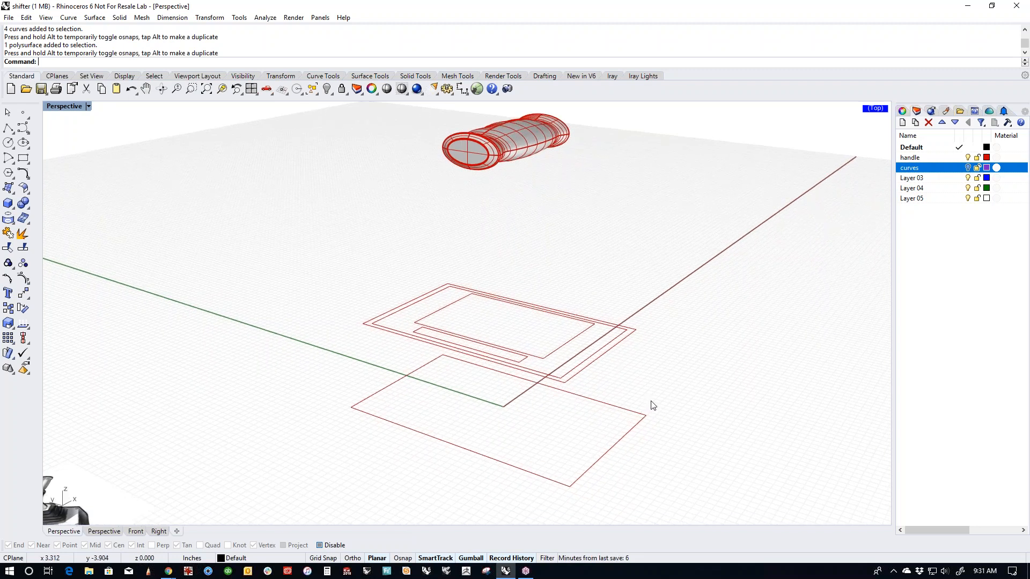
{"action": "right_click_drag", "start_coordinate": [653, 406], "coordinate": [515, 394]}
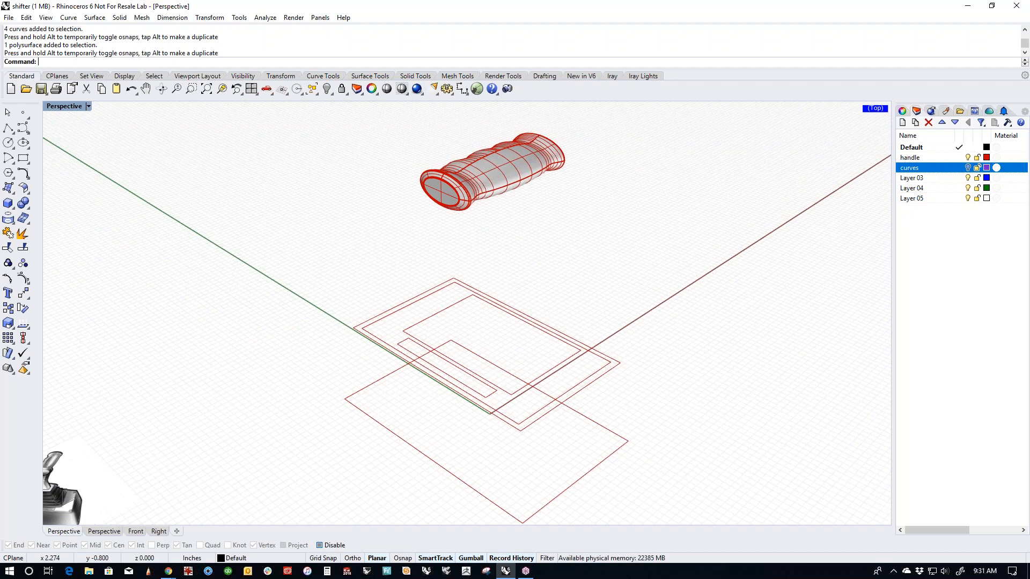
{"action": "right_click_drag", "start_coordinate": [549, 450], "coordinate": [569, 429]}
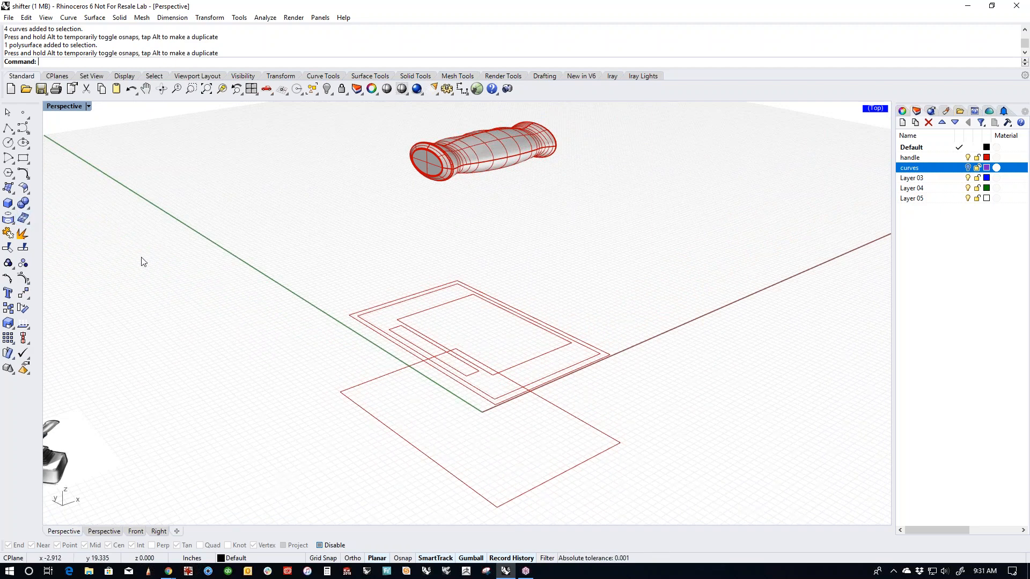
{"action": "middle_click", "coordinate": [196, 286]}
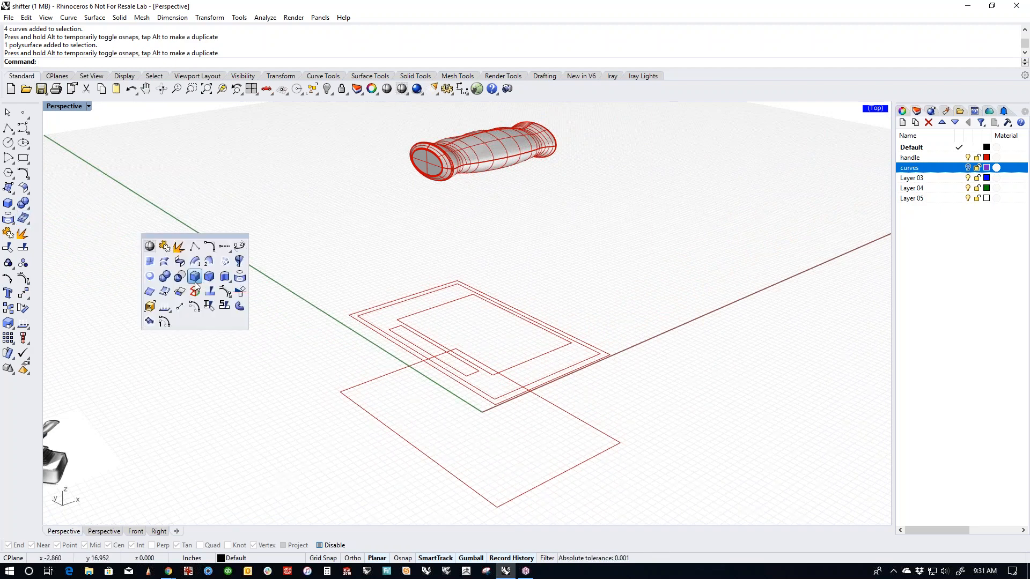
{"action": "left_click", "coordinate": [165, 261]}
{"action": "left_click", "coordinate": [497, 405]}
{"action": "left_click", "coordinate": [498, 506]}
{"action": "right_click", "coordinate": [596, 497]}
{"action": "right_click", "coordinate": [646, 470]}
{"action": "mouse_move", "coordinate": [680, 455]}
{"action": "right_mouse_down"}
{"action": "mouse_move", "coordinate": [646, 476]}
{"action": "mouse_move", "coordinate": [689, 445]}
{"action": "right_mouse_up"}
{"action": "key", "text": "Return"}
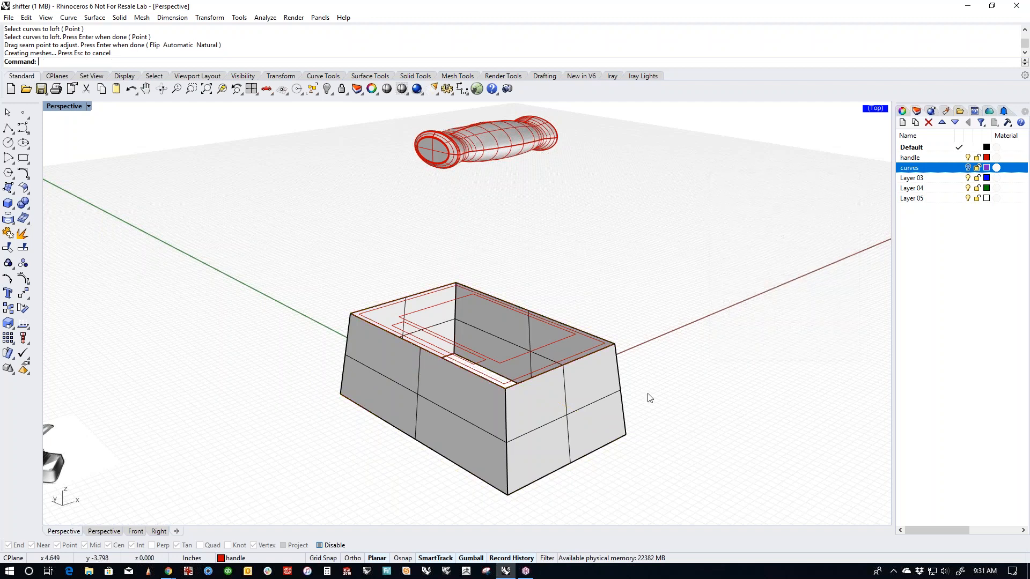
Step: Cap the open top and bottom of the lofted base walls to make a closed solid
{"action": "right_click_drag", "start_coordinate": [648, 396], "coordinate": [639, 396]}
{"action": "left_click", "coordinate": [580, 448]}
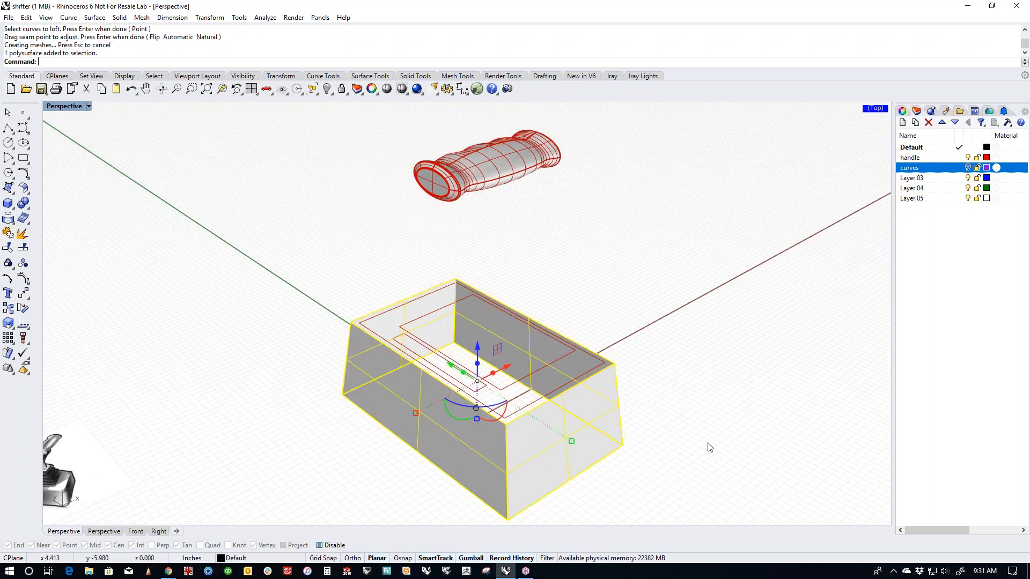
{"action": "type", "text": "cap"}
{"action": "key", "text": "Return"}
Step: Examine the base's capped top face and the nested rectangle curves lying on it
{"action": "right_click_drag", "start_coordinate": [680, 446], "coordinate": [639, 437]}
{"action": "scroll", "coordinate": [442, 382], "scroll_direction": "up", "scroll_amount": 5}
{"action": "right_click_drag", "start_coordinate": [505, 403], "coordinate": [476, 413], "text": "shift"}
{"action": "right_click_drag", "start_coordinate": [505, 461], "coordinate": [503, 425]}
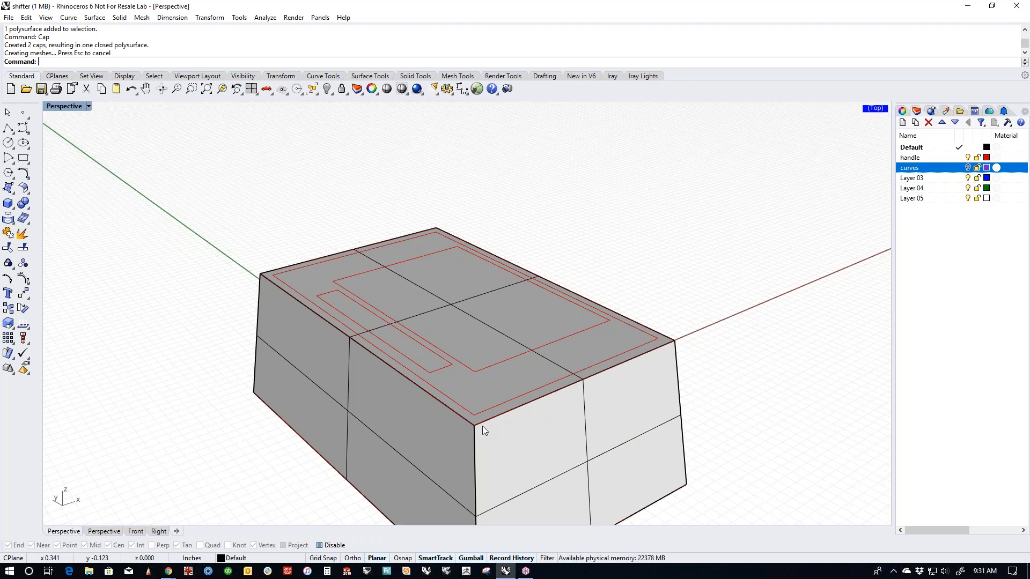
{"action": "scroll", "coordinate": [481, 402], "scroll_direction": "up", "scroll_amount": 3}
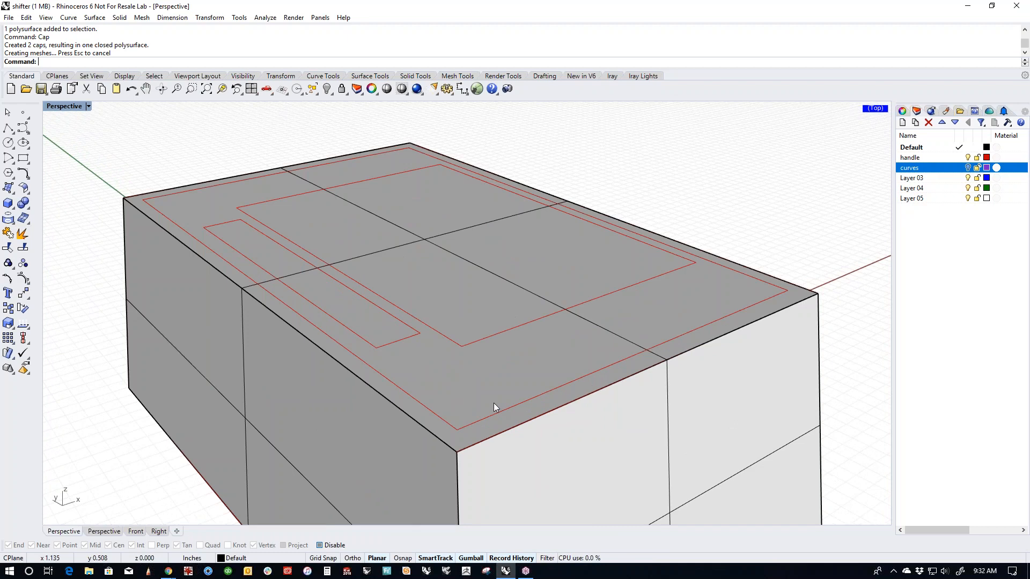
{"action": "scroll", "coordinate": [490, 402], "scroll_direction": "down", "scroll_amount": 3}
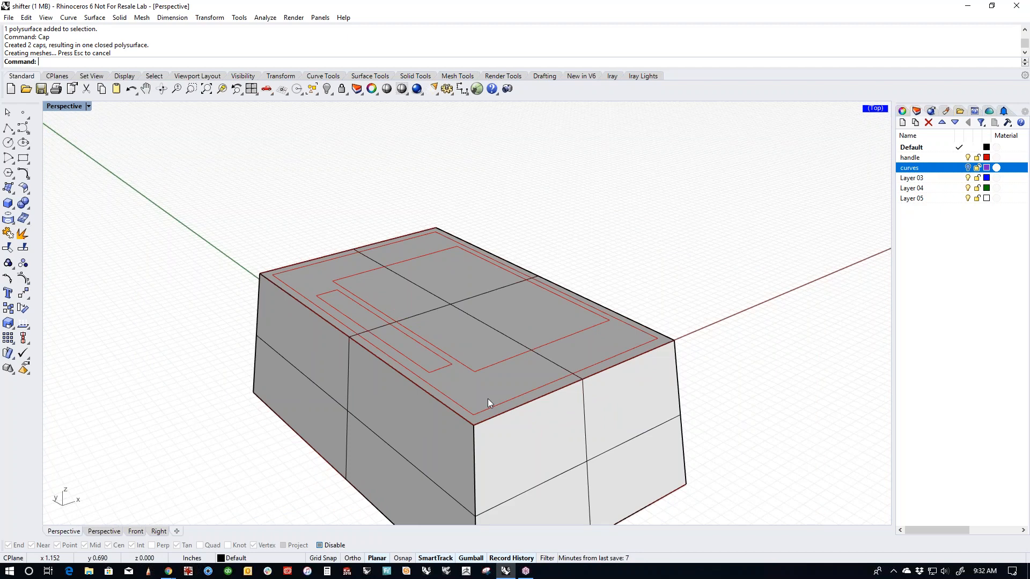
{"action": "scroll", "coordinate": [472, 385], "scroll_direction": "up", "scroll_amount": 2}
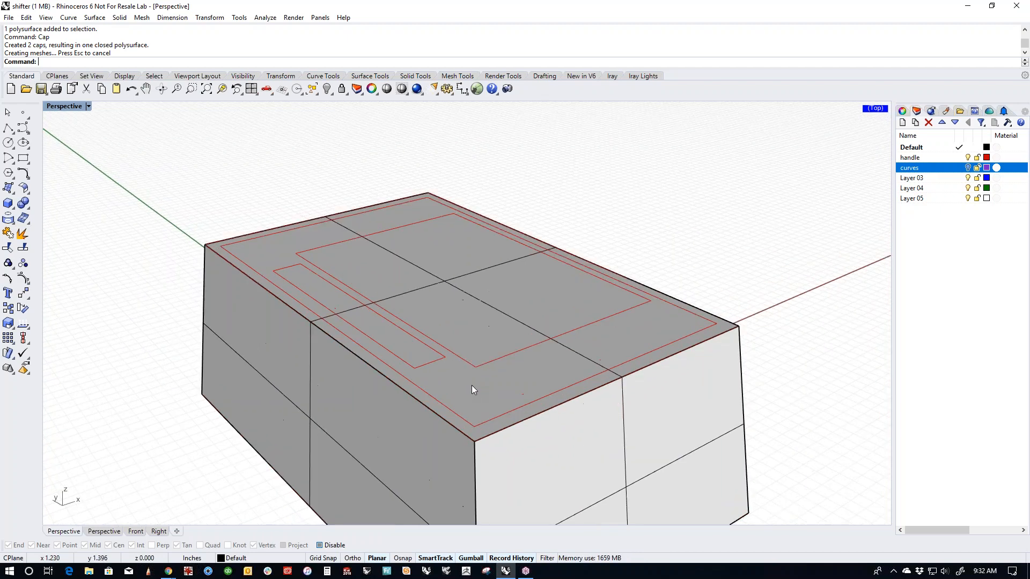
{"action": "left_click", "coordinate": [481, 393]}
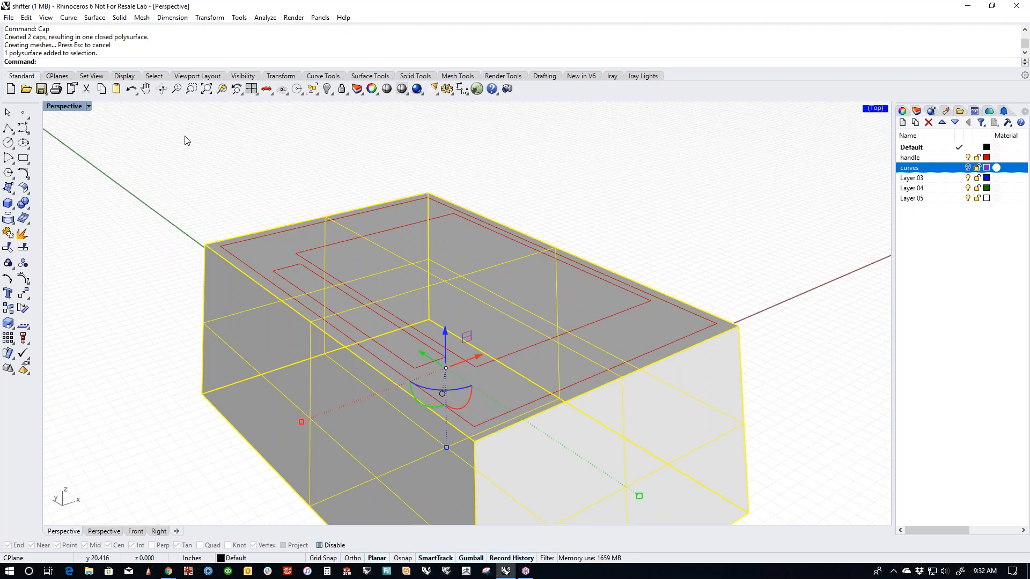
{"action": "left_click", "coordinate": [227, 228]}
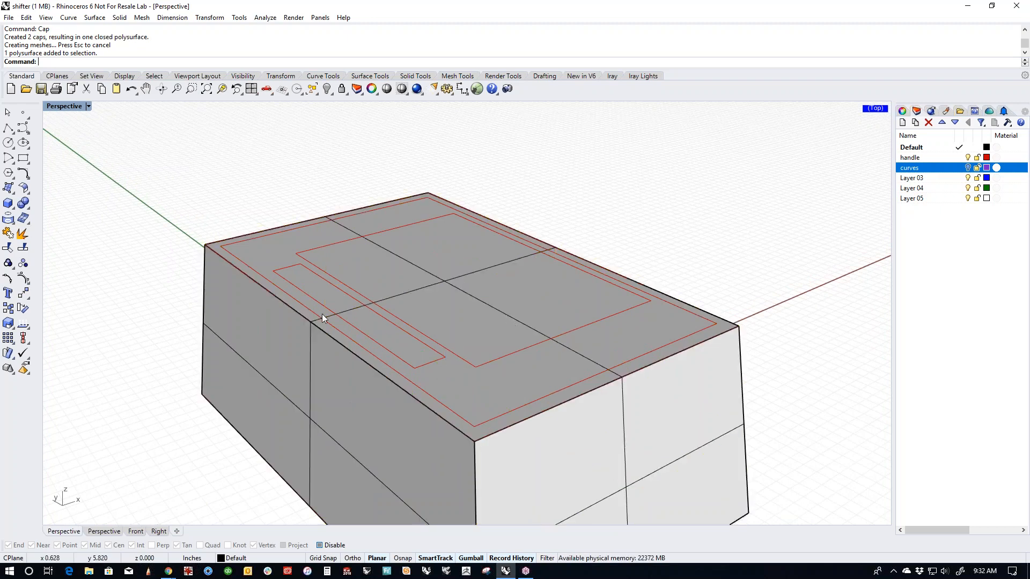
Step: Split the base's top face with SplitFace, using the three inset rectangles lying on it as the split curves
{"action": "type", "text": "Split"}
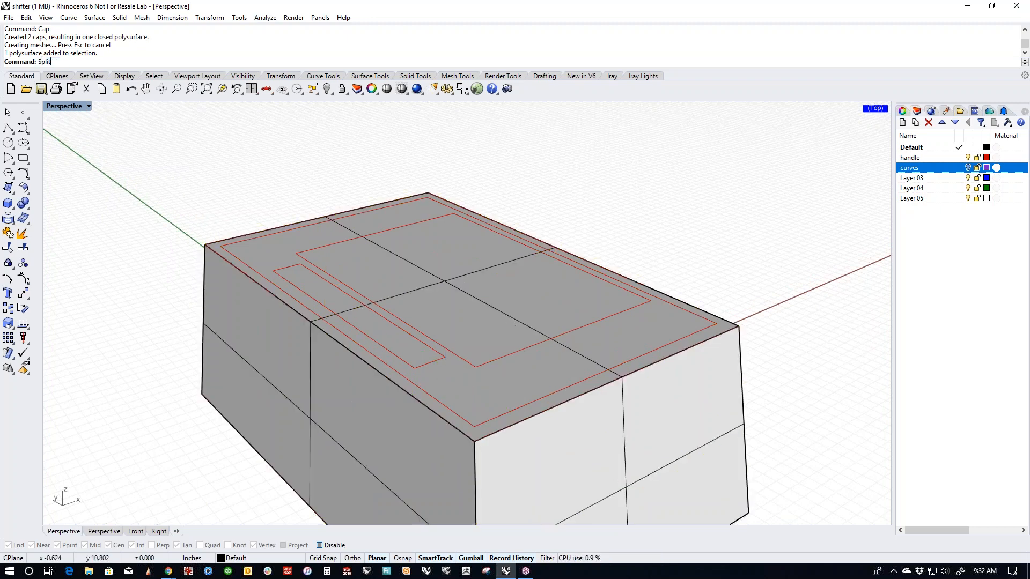
{"action": "key", "text": "Up"}
{"action": "key", "text": "Up"}
{"action": "key", "text": "Up"}
{"action": "key", "text": "Up"}
{"action": "key", "text": "Up"}
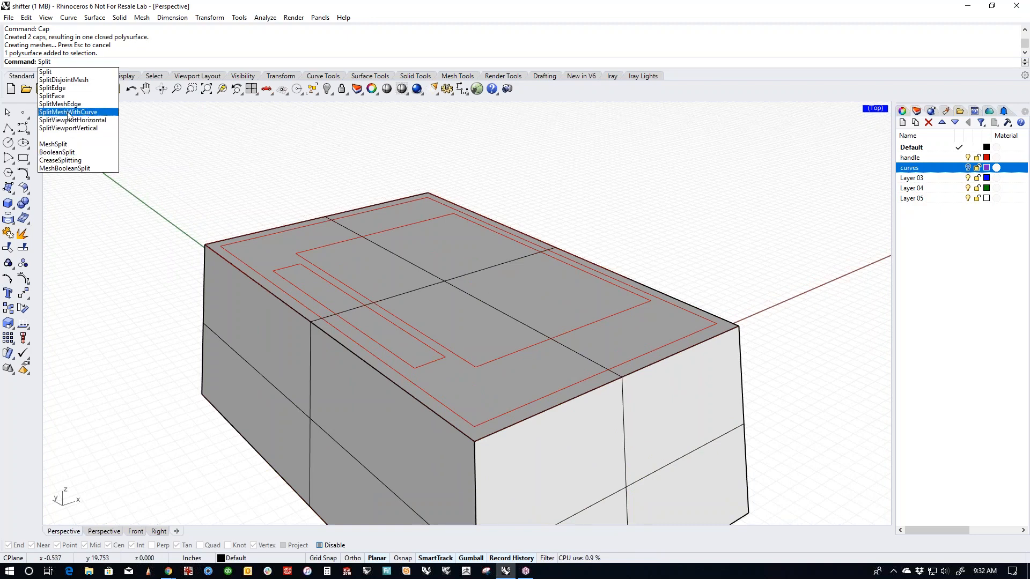
{"action": "key", "text": "Return"}
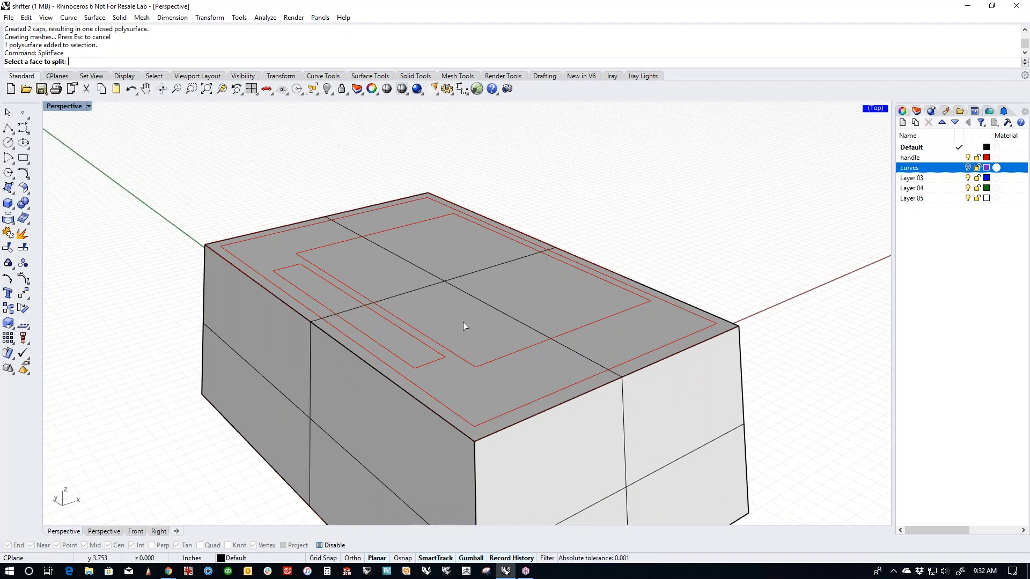
{"action": "left_click", "coordinate": [452, 314]}
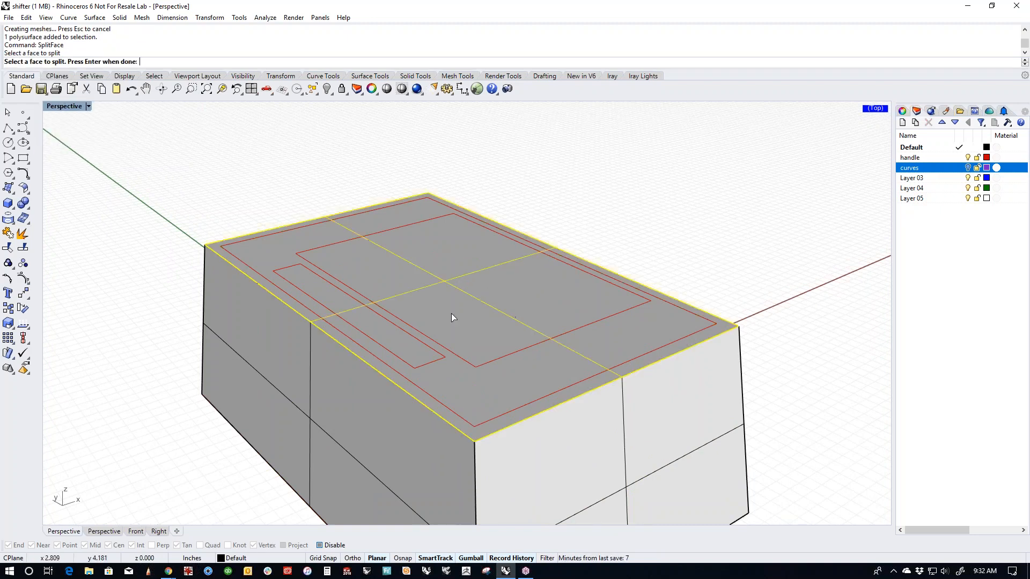
{"action": "key", "text": "Return"}
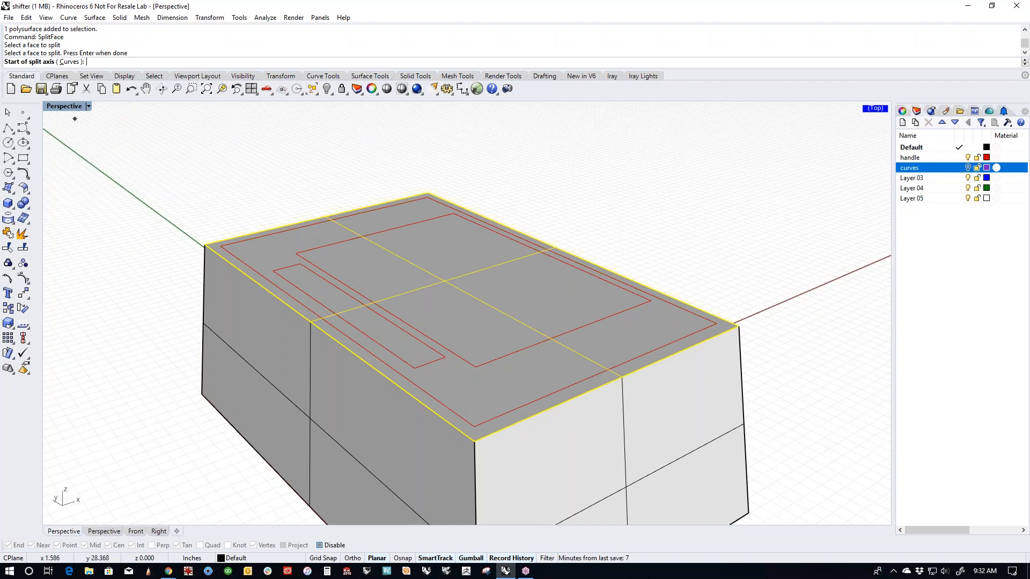
{"action": "left_click", "coordinate": [69, 62]}
{"action": "left_click", "coordinate": [313, 266]}
{"action": "left_click", "coordinate": [310, 274]}
{"action": "left_click", "coordinate": [253, 266]}
{"action": "key", "text": "Return"}
{"action": "right_click_drag", "start_coordinate": [169, 361], "coordinate": [166, 366]}
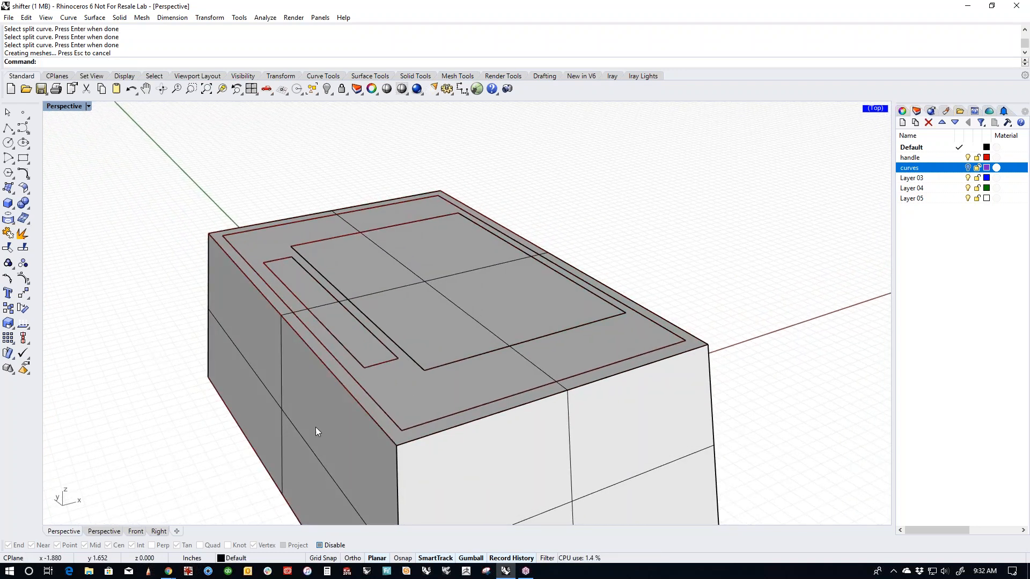
Step: Select all the curves in the model and hide them
{"action": "left_click", "coordinate": [551, 482]}
{"action": "left_click", "coordinate": [748, 329]}
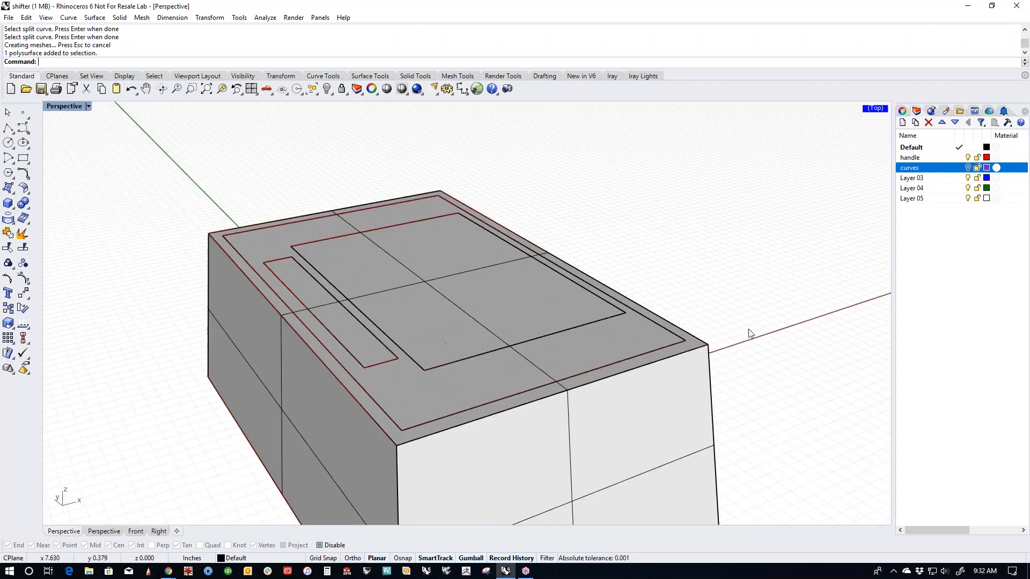
{"action": "type", "text": "selcrv"}
{"action": "key", "text": "Return"}
{"action": "type", "text": "h"}
{"action": "key", "text": "Return"}
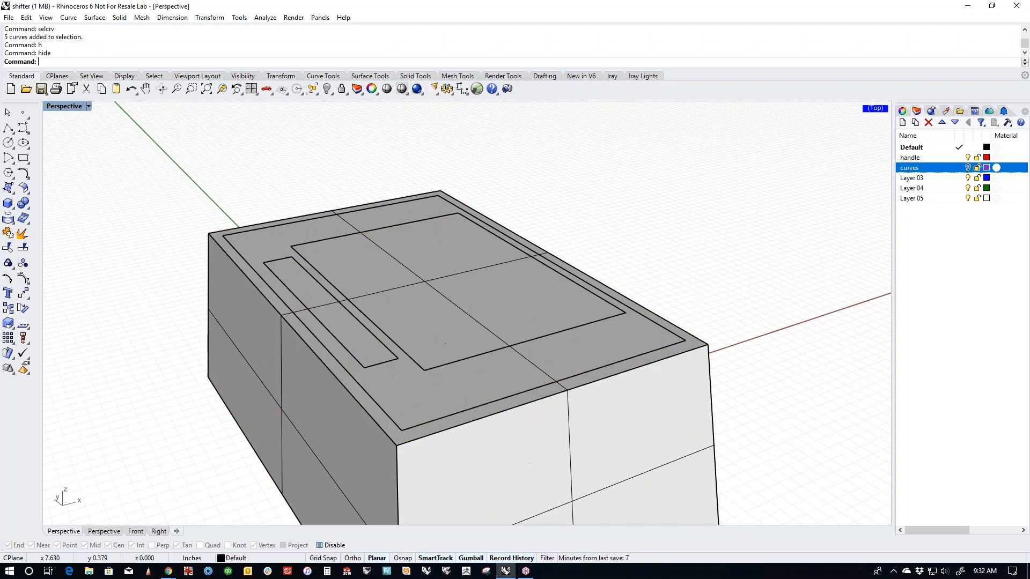
Step: Check the split faces on the box top by sub-selecting the border region, the narrow slot and the large rectangle
{"action": "right_click_drag", "start_coordinate": [540, 404], "coordinate": [551, 393]}
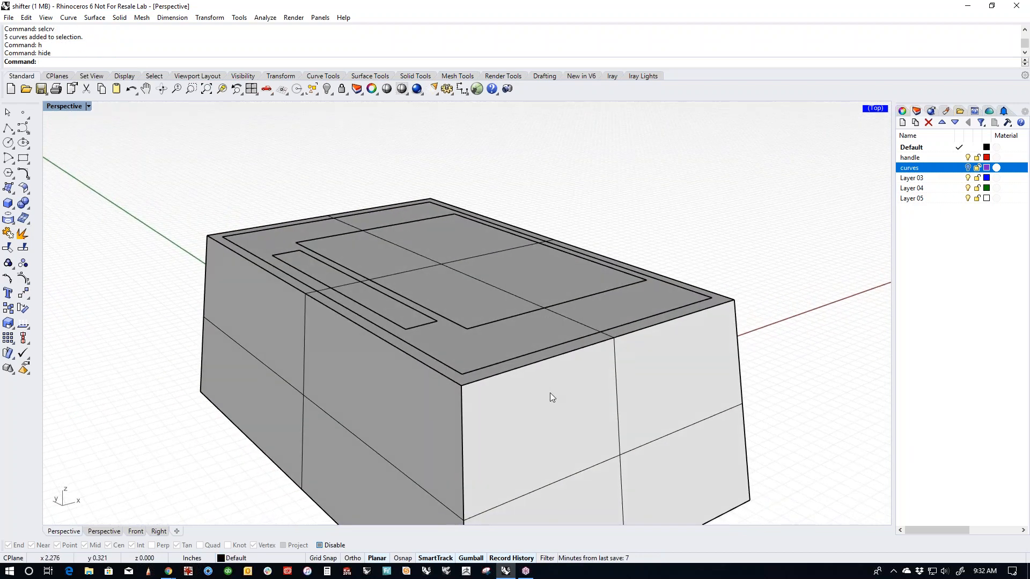
{"action": "left_click", "coordinate": [481, 346], "text": "ctrl+shift"}
{"action": "left_click", "coordinate": [662, 223]}
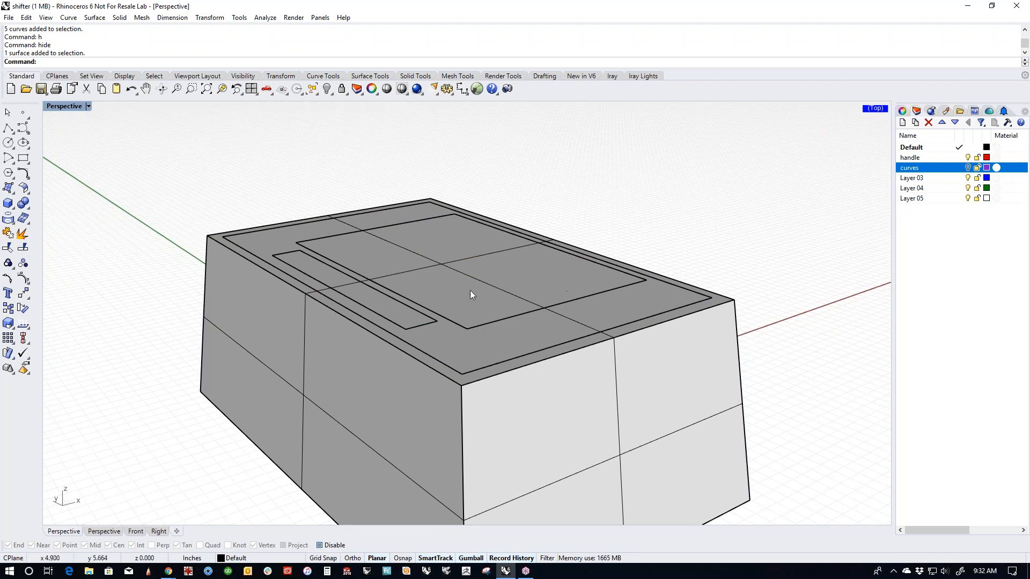
{"action": "left_click", "coordinate": [398, 311], "text": "ctrl+shift"}
{"action": "left_click", "coordinate": [455, 309], "text": "ctrl+shift"}
{"action": "left_click", "coordinate": [474, 343], "text": "ctrl+shift"}
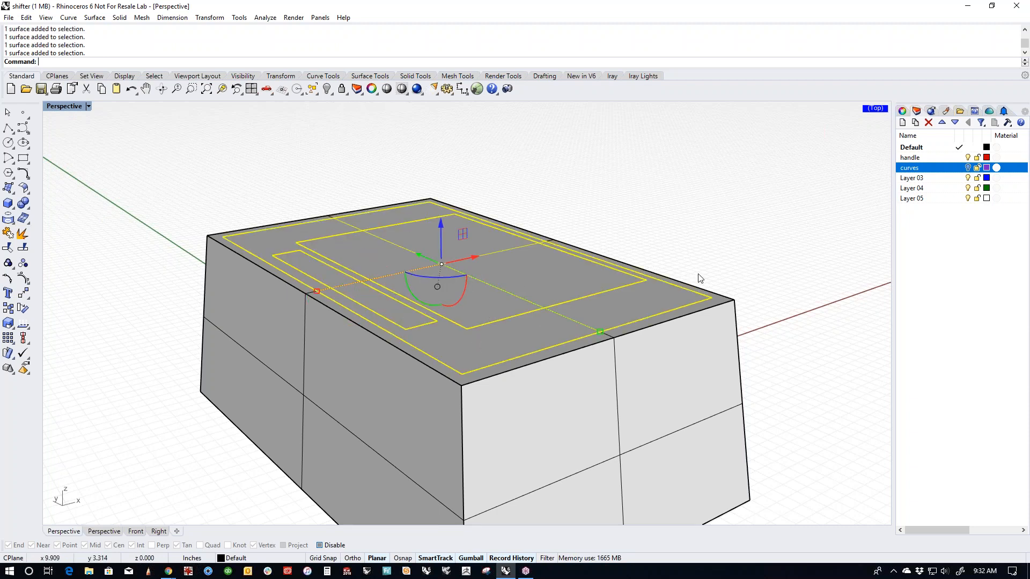
{"action": "left_click", "coordinate": [700, 278]}
Step: Push the narrow slot face and the large rectangular face down into the box top to form two recesses
{"action": "scroll", "coordinate": [450, 305], "scroll_direction": "up", "scroll_amount": 2}
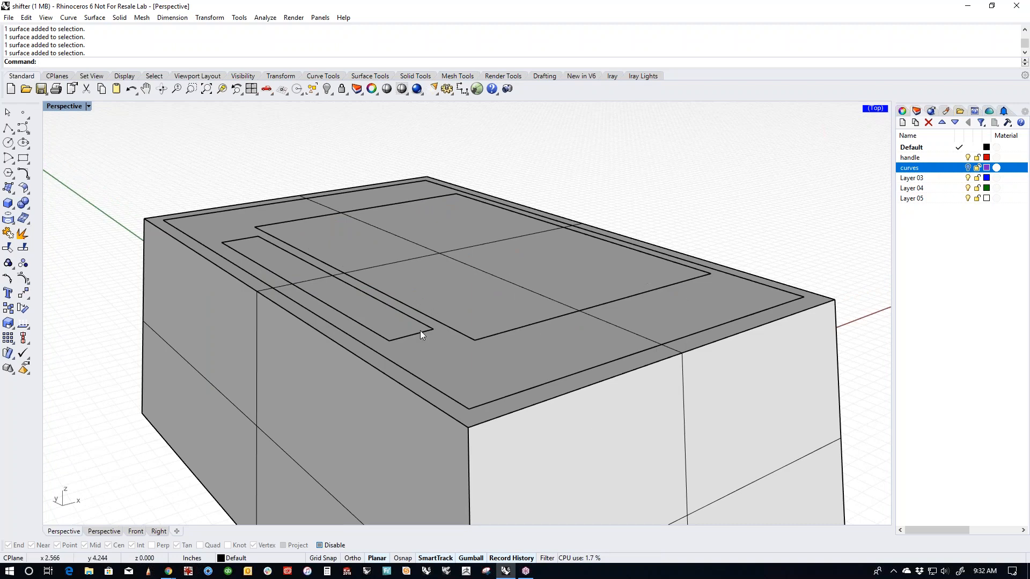
{"action": "scroll", "coordinate": [397, 327], "scroll_direction": "up", "scroll_amount": 3}
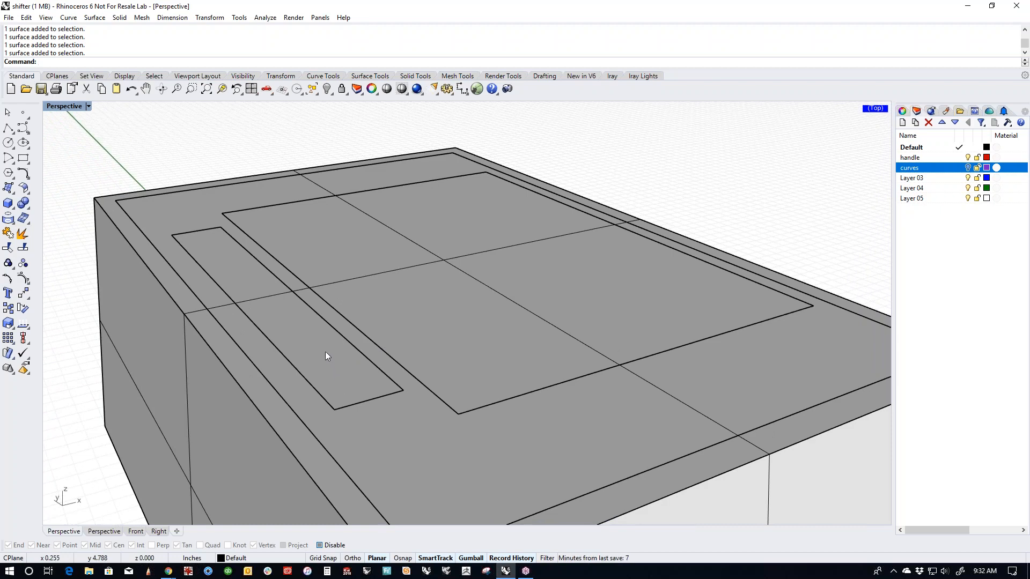
{"action": "left_click", "coordinate": [325, 352]}
{"action": "left_click_drag", "start_coordinate": [268, 279], "coordinate": [273, 309]}
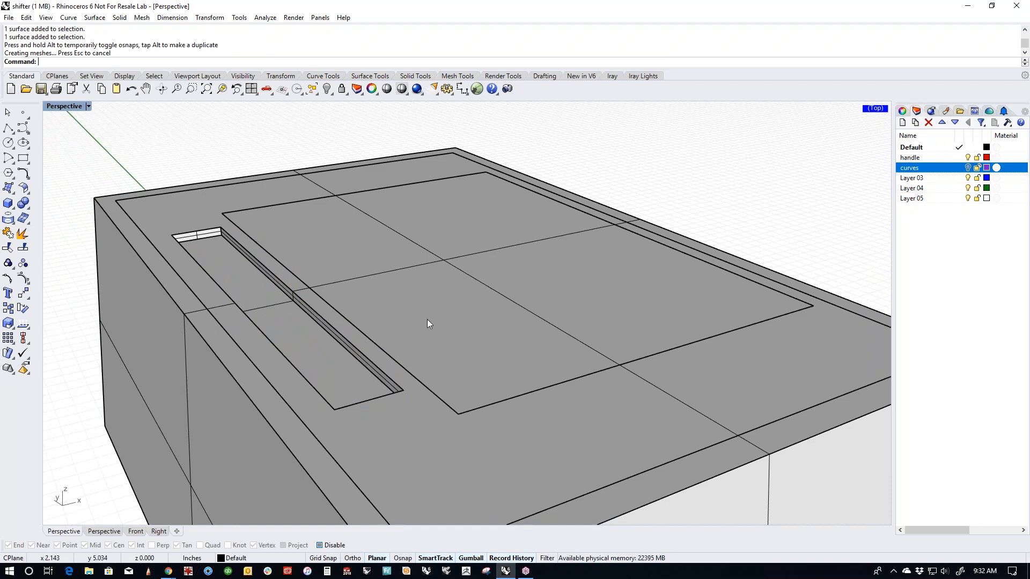
{"action": "left_click", "coordinate": [443, 315]}
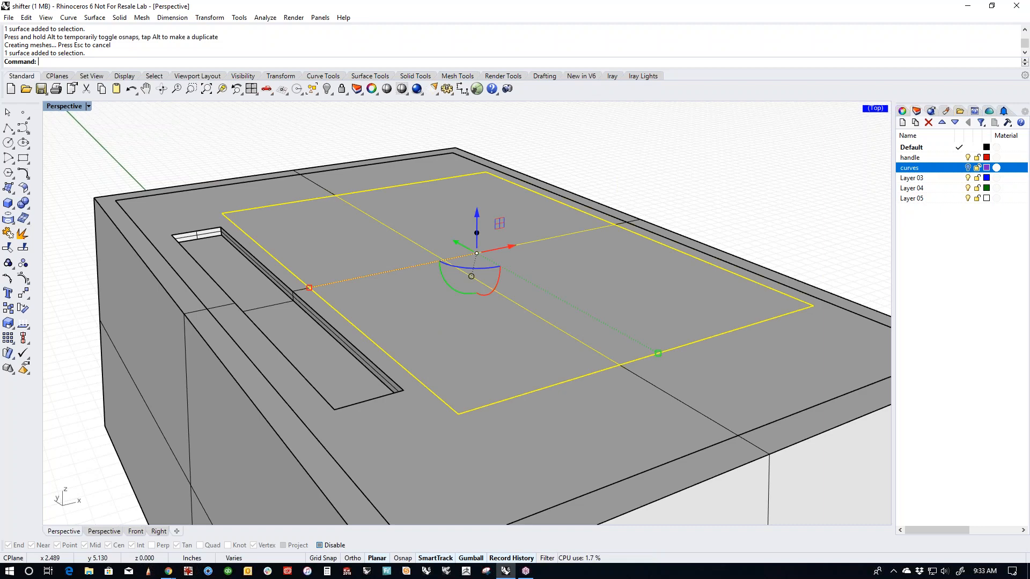
{"action": "left_click_drag", "start_coordinate": [478, 236], "coordinate": [477, 284]}
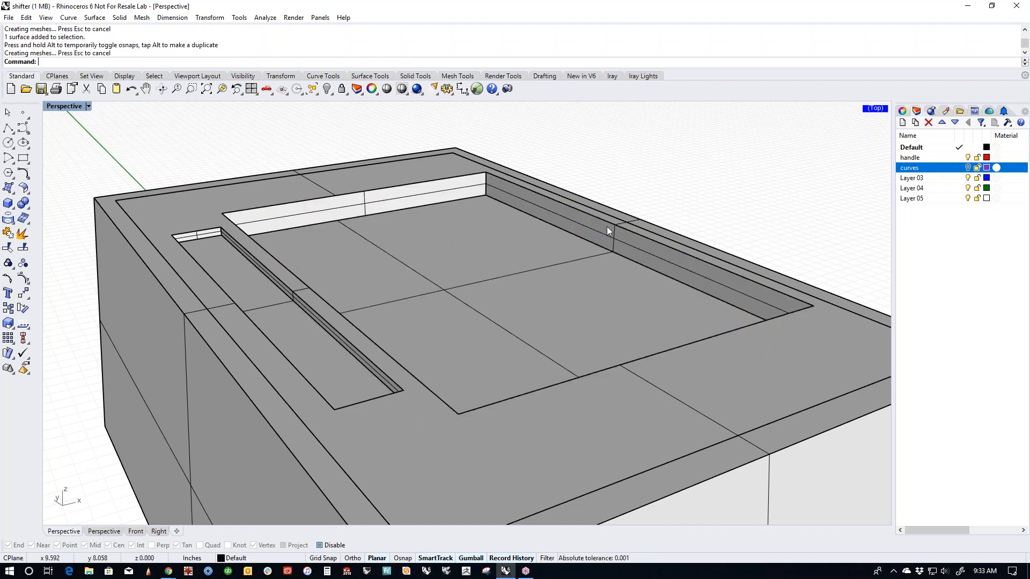
Step: Move the floor face of the narrow slot further down to deepen the recess
{"action": "right_click_drag", "start_coordinate": [606, 227], "coordinate": [494, 314]}
{"action": "scroll", "coordinate": [239, 300], "scroll_direction": "up", "scroll_amount": 6}
{"action": "right_click_drag", "start_coordinate": [241, 300], "coordinate": [284, 311]}
{"action": "scroll", "coordinate": [293, 331], "scroll_direction": "down", "scroll_amount": 2}
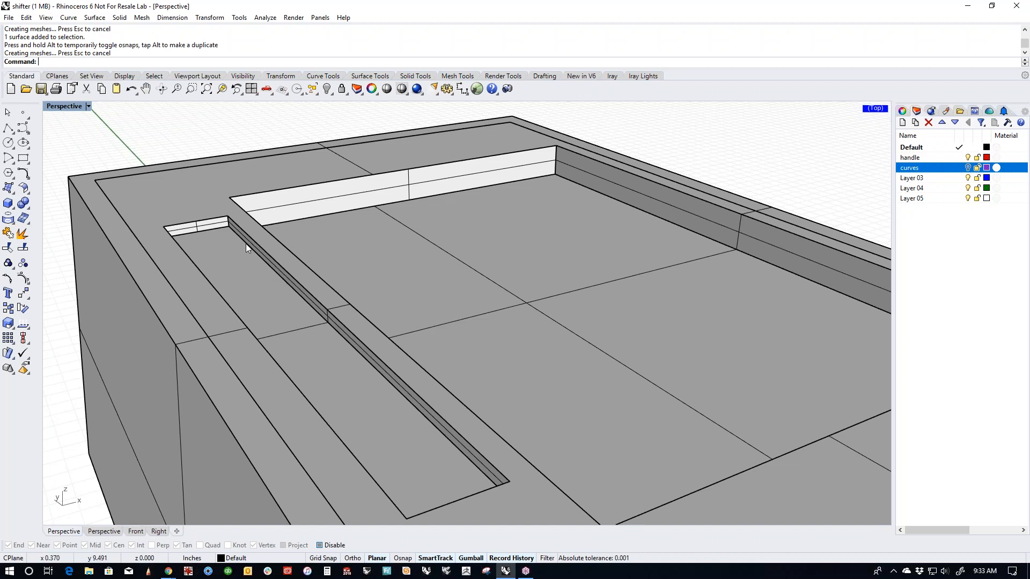
{"action": "left_click", "coordinate": [238, 282]}
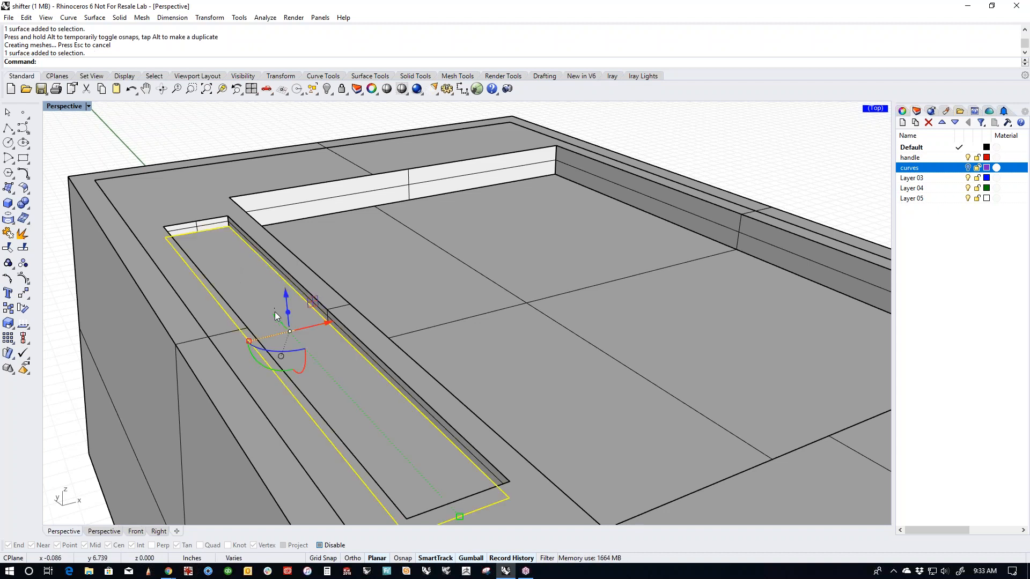
{"action": "left_click_drag", "start_coordinate": [284, 291], "coordinate": [290, 349]}
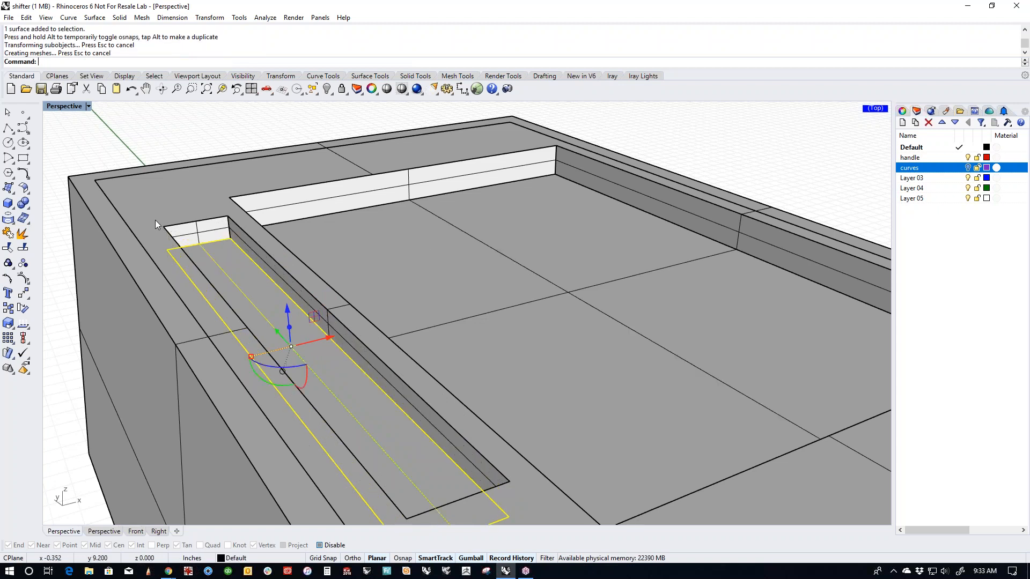
{"action": "left_click", "coordinate": [159, 152]}
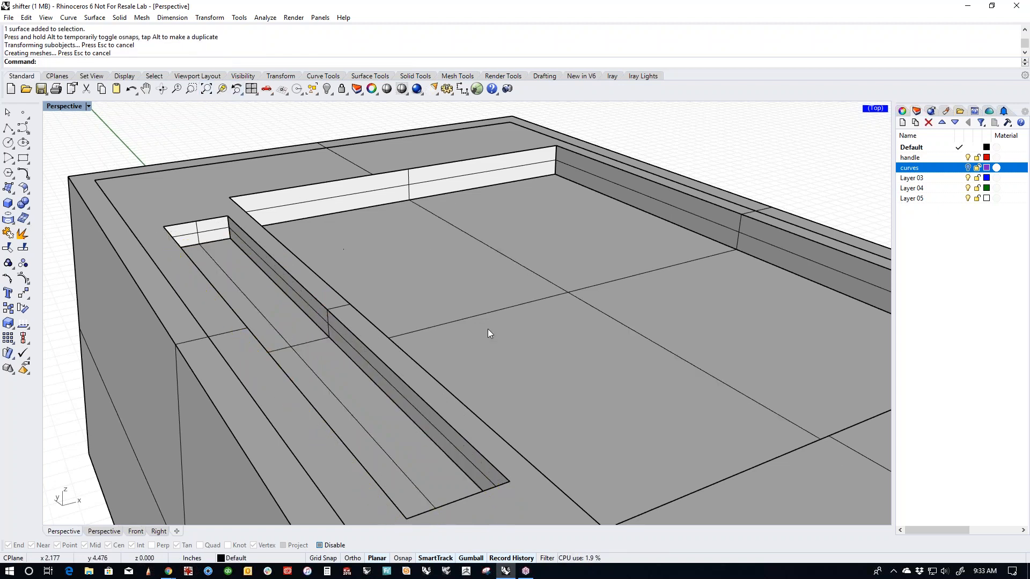
Step: Raise the floor face of the large rectangular recess slightly
{"action": "left_click", "coordinate": [465, 320]}
{"action": "left_click_drag", "start_coordinate": [570, 271], "coordinate": [565, 290]}
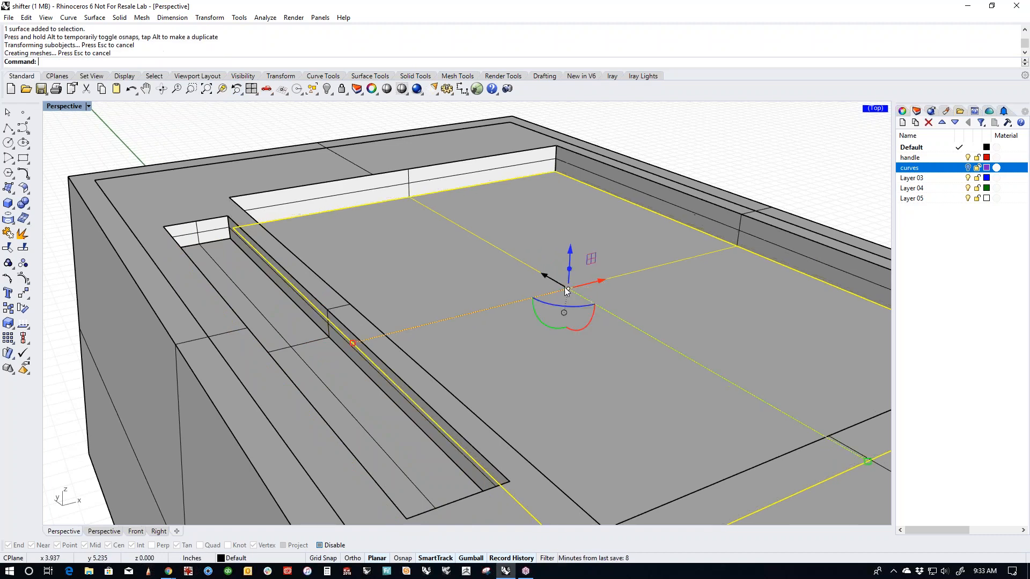
{"action": "key", "text": "Escape"}
Step: Hide the handle that covers the box when seen from above
{"action": "right_click_drag", "start_coordinate": [360, 301], "coordinate": [320, 363], "text": "shift"}
{"action": "right_click_drag", "start_coordinate": [366, 406], "coordinate": [284, 195], "text": "shift"}
{"action": "right_click_drag", "start_coordinate": [265, 263], "coordinate": [281, 317]}
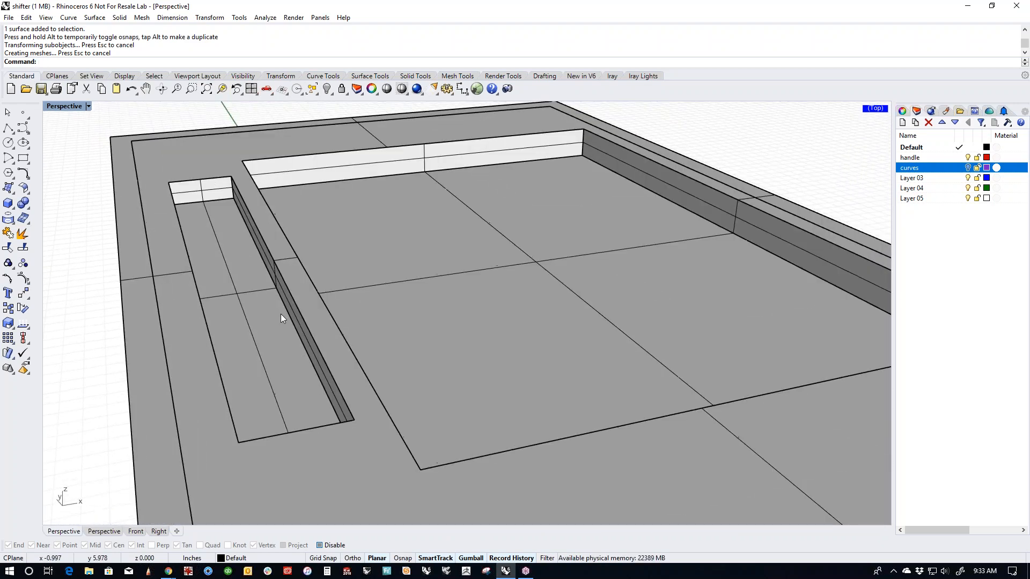
{"action": "scroll", "coordinate": [334, 299], "scroll_direction": "down", "scroll_amount": 6}
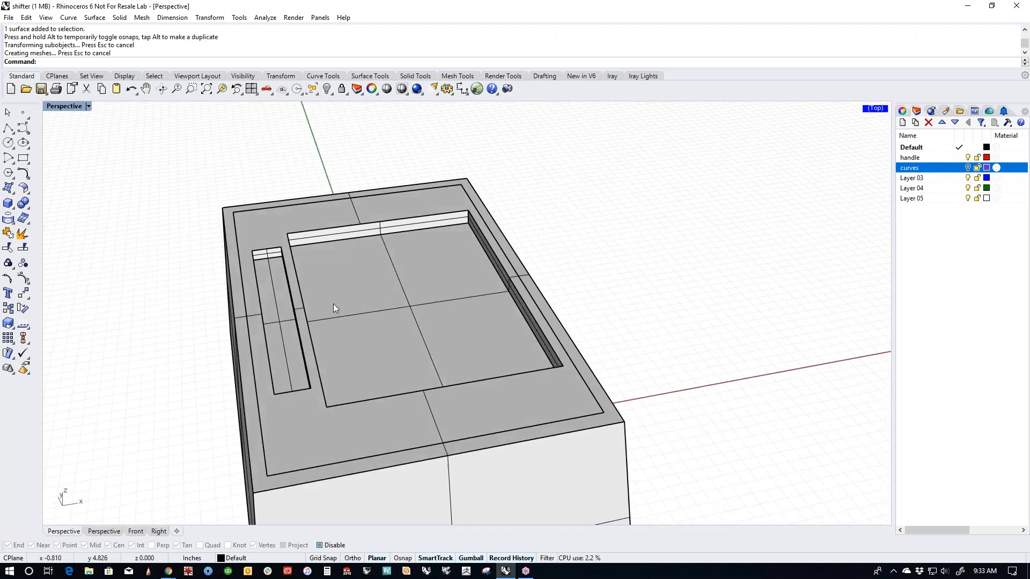
{"action": "type", "text": "h"}
{"action": "key", "text": "Return"}
{"action": "right_click_drag", "start_coordinate": [342, 304], "coordinate": [367, 321]}
{"action": "right_click_drag", "start_coordinate": [272, 481], "coordinate": [393, 453]}
{"action": "scroll", "coordinate": [363, 352], "scroll_direction": "up", "scroll_amount": 4}
{"action": "right_click_drag", "start_coordinate": [384, 352], "coordinate": [398, 383]}
{"action": "left_click", "coordinate": [563, 419]}
{"action": "type", "text": "hide"}
{"action": "key", "text": "Return"}
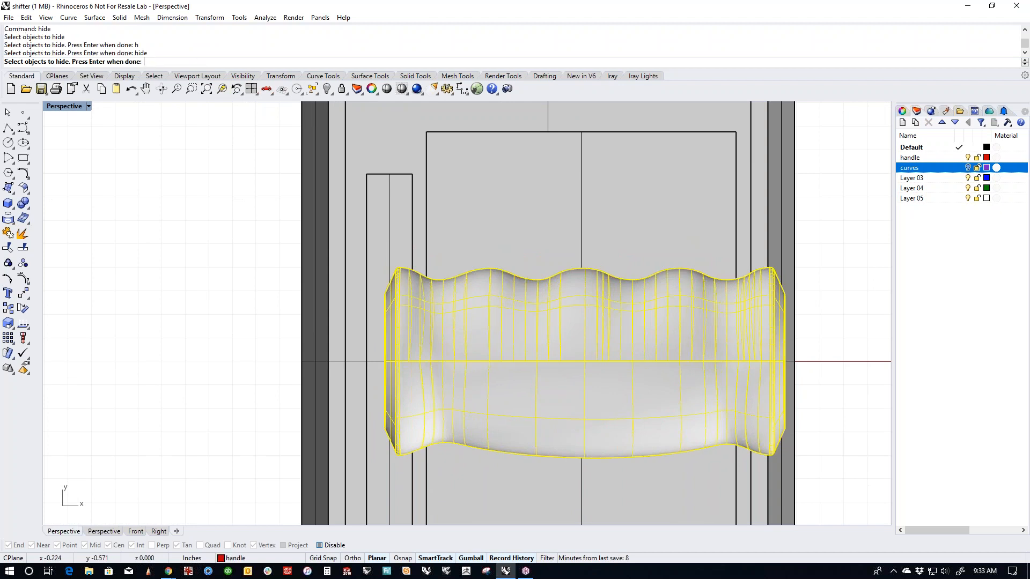
{"action": "key", "text": "Return"}
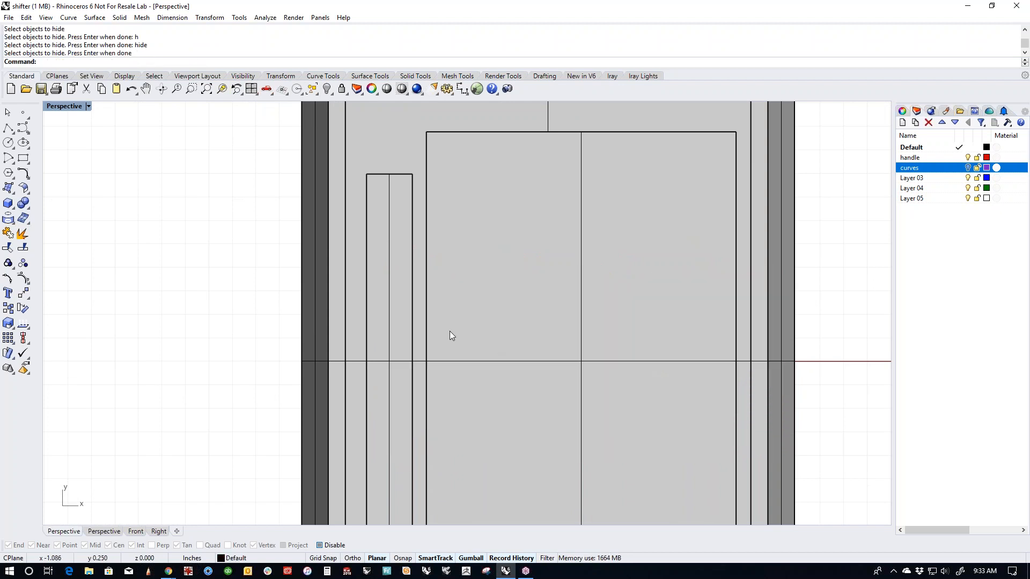
Step: Scale the narrow slot's floor face slightly inward in width and length so the slot walls taper
{"action": "scroll", "coordinate": [391, 361], "scroll_direction": "down", "scroll_amount": 2}
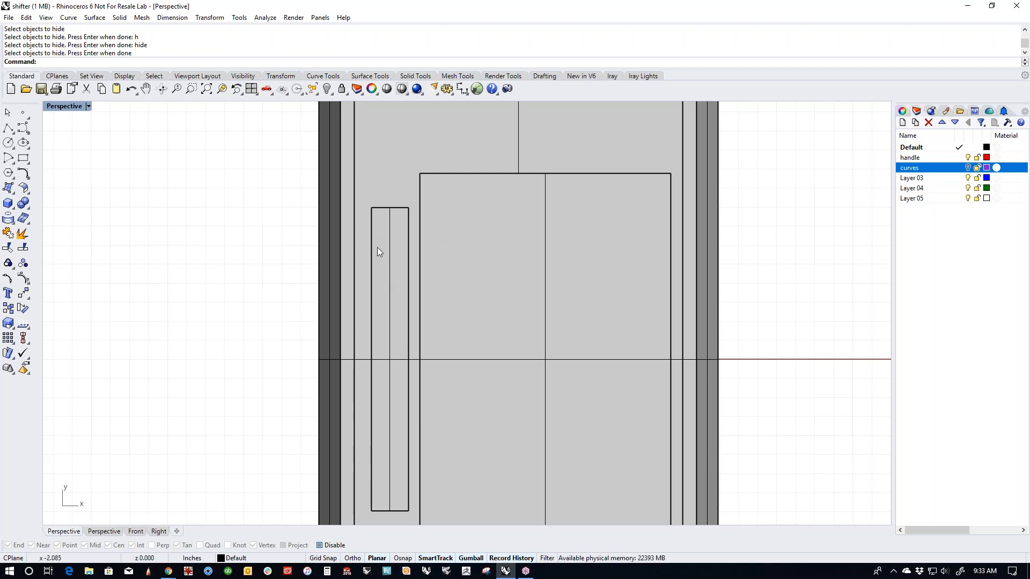
{"action": "left_click", "coordinate": [396, 405]}
{"action": "left_click_drag", "start_coordinate": [370, 360], "coordinate": [373, 362]}
{"action": "left_click_drag", "start_coordinate": [390, 511], "coordinate": [391, 510]}
{"action": "left_click", "coordinate": [250, 307]}
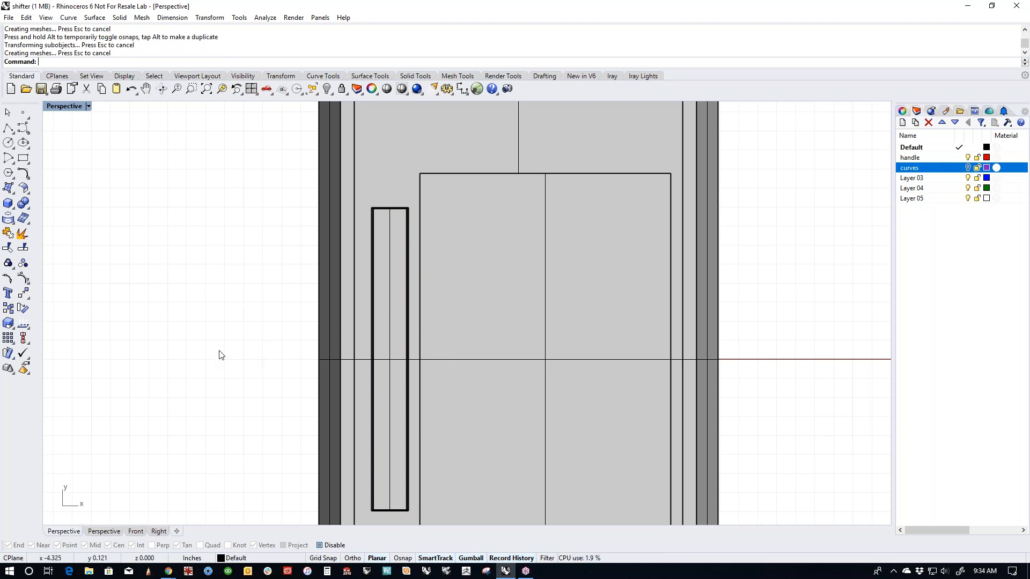
Step: Copy the narrow slot's floor face as a separate surface raised above the box
{"action": "right_click_drag", "start_coordinate": [213, 396], "coordinate": [251, 293]}
{"action": "scroll", "coordinate": [436, 208], "scroll_direction": "up", "scroll_amount": 7}
{"action": "scroll", "coordinate": [436, 208], "scroll_direction": "up", "scroll_amount": 3}
{"action": "right_click_drag", "start_coordinate": [456, 250], "coordinate": [394, 322], "text": "shift"}
{"action": "right_click_drag", "start_coordinate": [394, 322], "coordinate": [364, 358]}
{"action": "scroll", "coordinate": [362, 350], "scroll_direction": "up", "scroll_amount": 4}
{"action": "scroll", "coordinate": [362, 354], "scroll_direction": "down", "scroll_amount": 5}
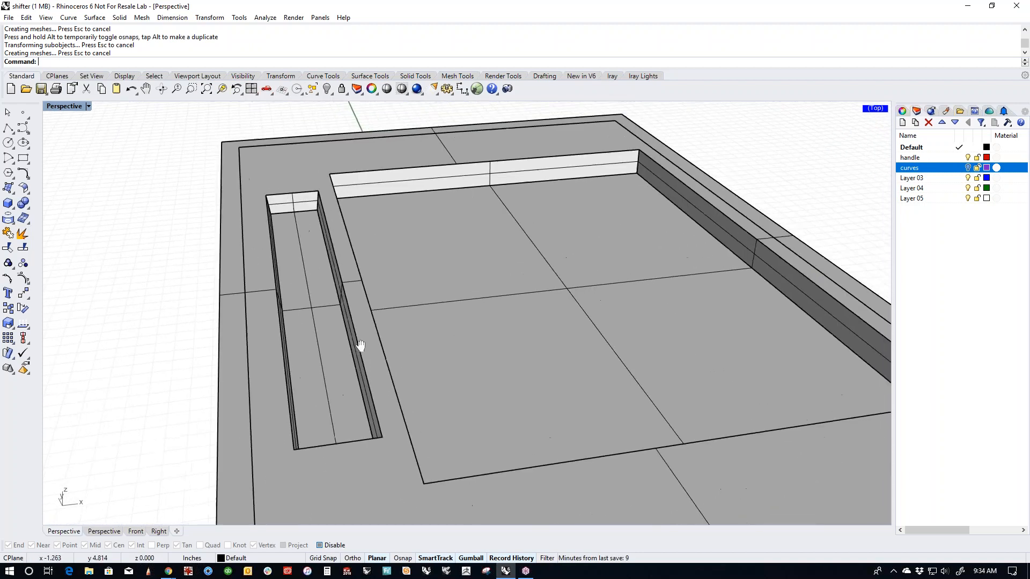
{"action": "left_click", "coordinate": [317, 336], "text": "ctrl+shift"}
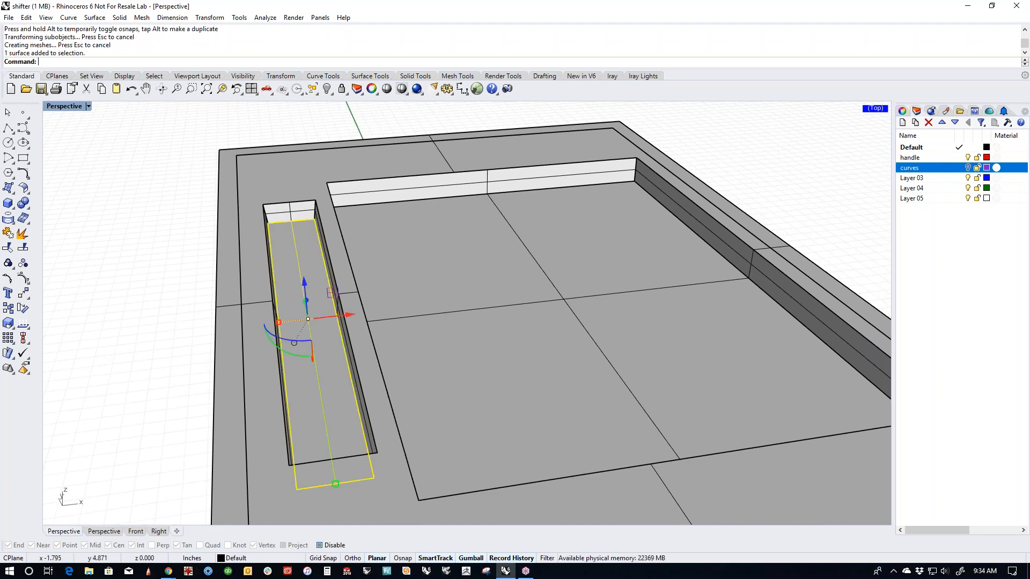
{"action": "left_click_drag", "start_coordinate": [304, 282], "coordinate": [294, 180]}
{"action": "left_click_drag", "start_coordinate": [305, 221], "coordinate": [309, 203]}
{"action": "left_click", "coordinate": [145, 226]}
Step: Move the copied surface back down into the narrow slot at its floor
{"action": "right_click_drag", "start_coordinate": [161, 252], "coordinate": [149, 275]}
{"action": "left_click", "coordinate": [324, 240]}
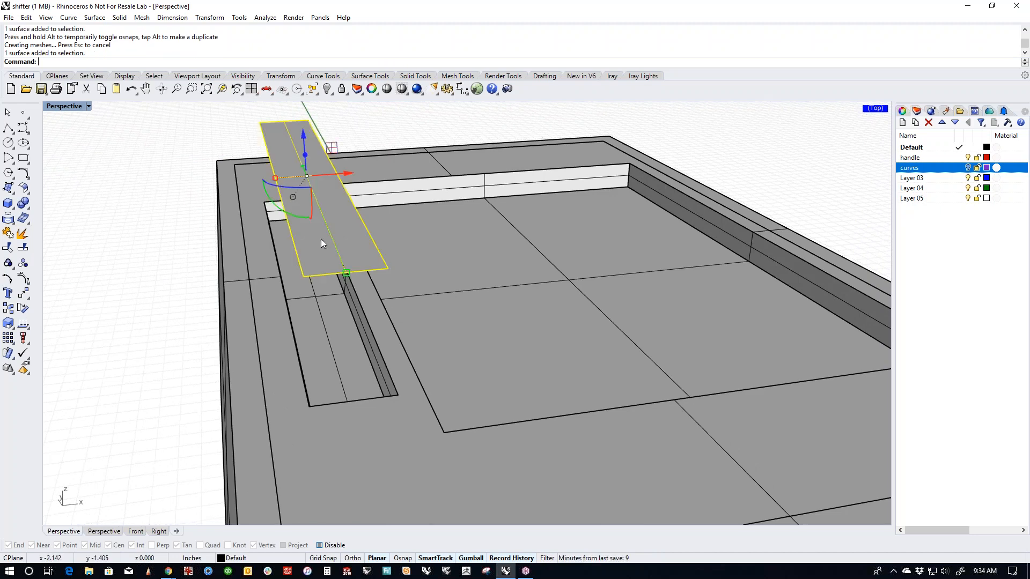
{"action": "left_click_drag", "start_coordinate": [304, 139], "coordinate": [304, 130]}
{"action": "left_click_drag", "start_coordinate": [301, 178], "coordinate": [280, 230]}
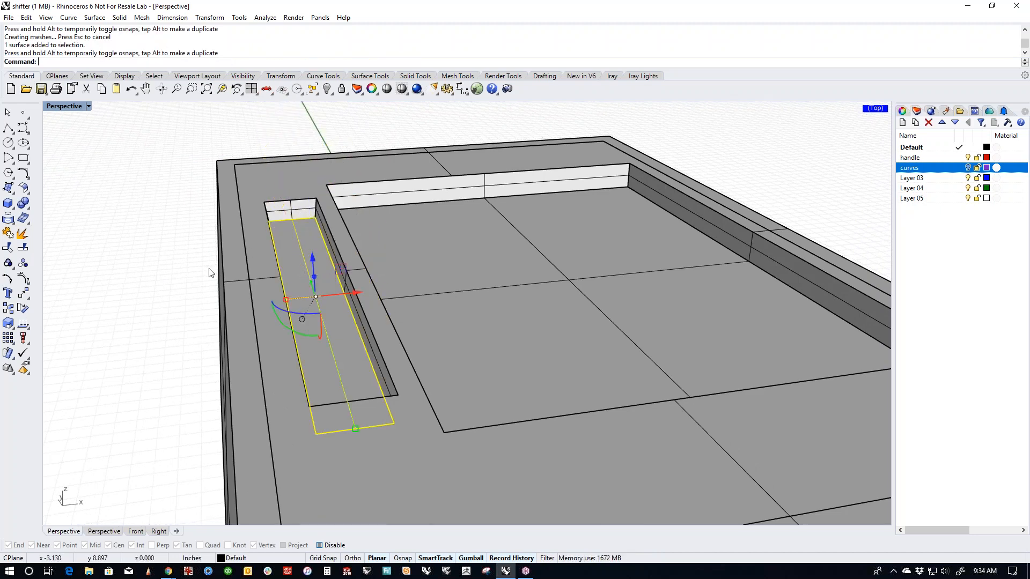
Step: Extrude the copied surface in the narrow slot slightly to make a thin solid plate
{"action": "right_click_drag", "start_coordinate": [209, 271], "coordinate": [199, 284]}
{"action": "scroll", "coordinate": [278, 299], "scroll_direction": "up", "scroll_amount": 2}
{"action": "left_click_drag", "start_coordinate": [282, 295], "coordinate": [283, 308]}
{"action": "left_click", "coordinate": [118, 240]}
Step: Examine how the thin plate sits in the narrow slot from the perspective, top and front directions
{"action": "right_click_drag", "start_coordinate": [188, 268], "coordinate": [345, 342]}
{"action": "scroll", "coordinate": [295, 295], "scroll_direction": "up", "scroll_amount": 3}
{"action": "left_click", "coordinate": [402, 388]}
{"action": "scroll", "coordinate": [183, 255], "scroll_direction": "down", "scroll_amount": 5}
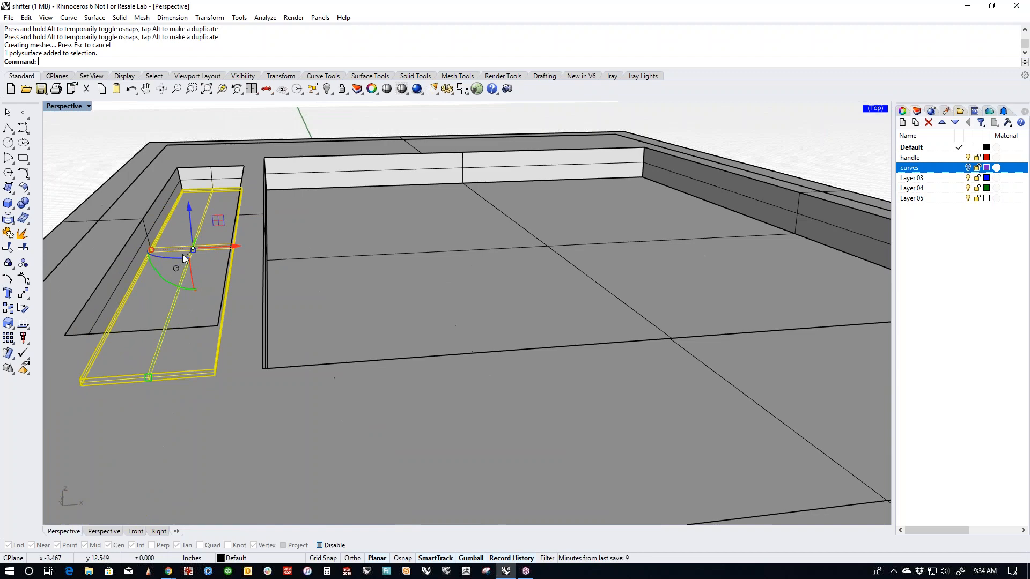
{"action": "right_click_drag", "start_coordinate": [182, 255], "coordinate": [161, 301]}
{"action": "left_click", "coordinate": [63, 236]}
{"action": "right_click_drag", "start_coordinate": [292, 338], "coordinate": [378, 284], "text": "shift"}
{"action": "right_click_drag", "start_coordinate": [378, 284], "coordinate": [347, 347]}
{"action": "scroll", "coordinate": [272, 259], "scroll_direction": "up", "scroll_amount": 5}
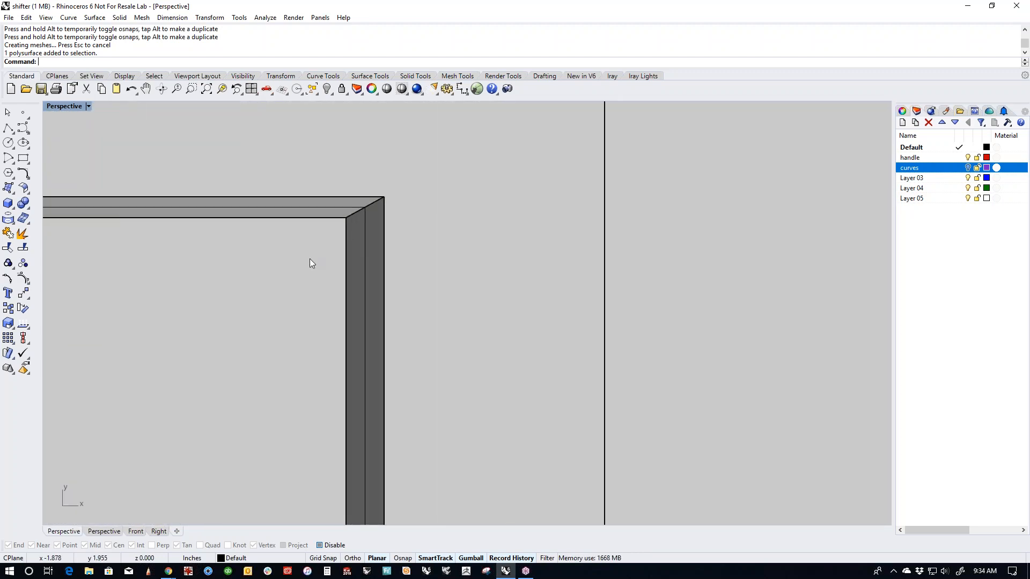
{"action": "left_click", "coordinate": [314, 254]}
{"action": "scroll", "coordinate": [316, 258], "scroll_direction": "down", "scroll_amount": 8}
{"action": "right_click_drag", "start_coordinate": [291, 343], "coordinate": [352, 157], "text": "shift"}
{"action": "right_click_drag", "start_coordinate": [316, 393], "coordinate": [311, 301], "text": "shift"}
{"action": "right_click_drag", "start_coordinate": [290, 367], "coordinate": [412, 340]}
{"action": "scroll", "coordinate": [374, 212], "scroll_direction": "up", "scroll_amount": 12}
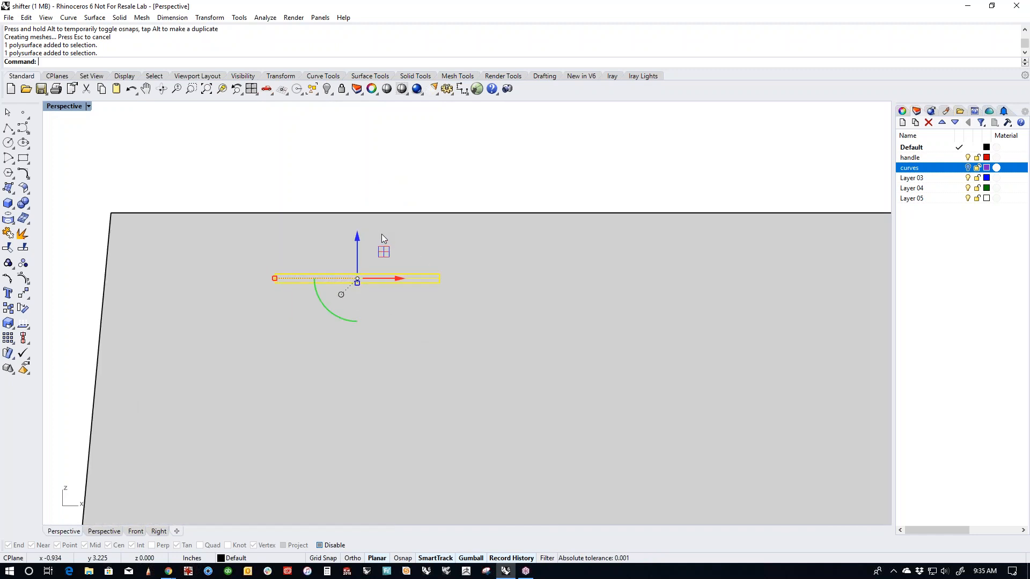
Step: Set the viewport display to Wireframe and inspect the plate's edges against the slot's tapered walls
{"action": "left_click", "coordinate": [375, 183]}
{"action": "middle_click", "coordinate": [374, 181]}
{"action": "left_click", "coordinate": [330, 147]}
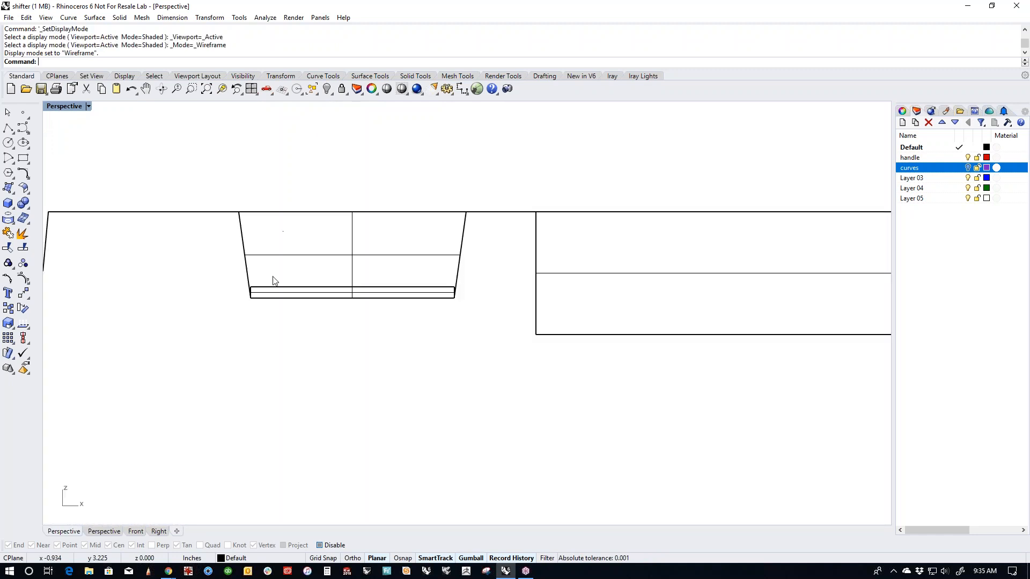
{"action": "scroll", "coordinate": [224, 306], "scroll_direction": "up", "scroll_amount": 4}
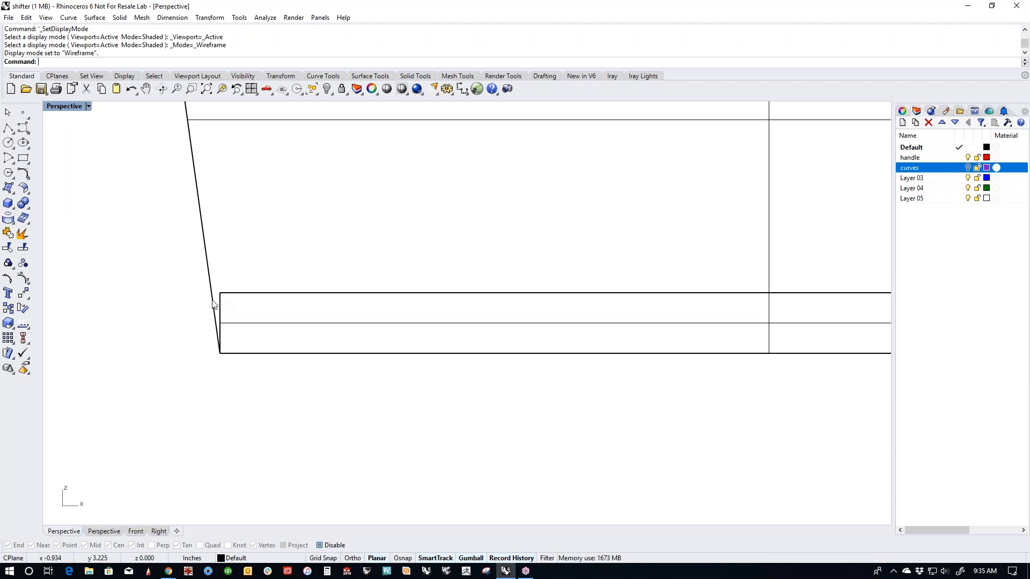
{"action": "scroll", "coordinate": [290, 307], "scroll_direction": "down", "scroll_amount": 10}
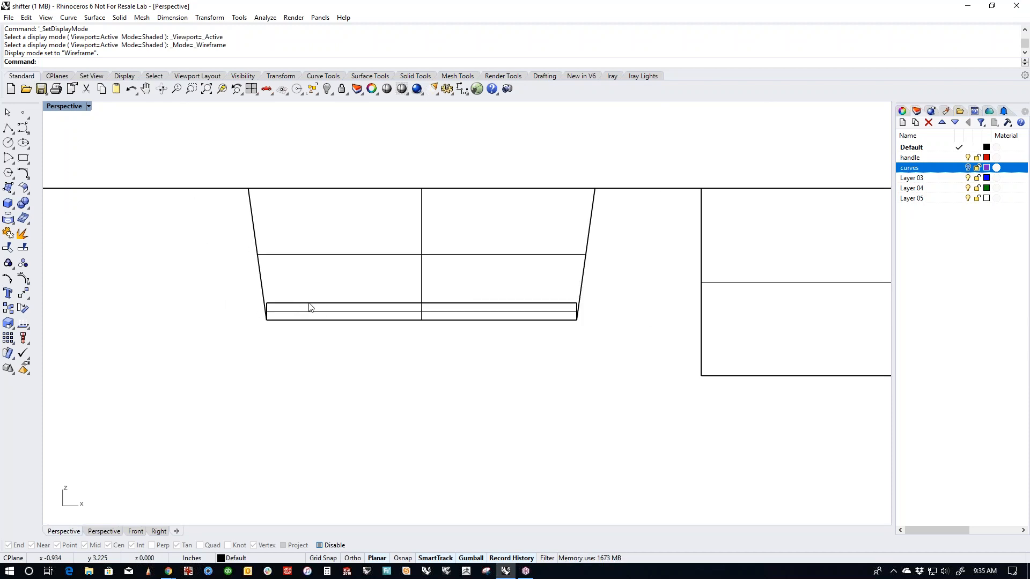
Step: Scale the top face of the thin plate slightly inward across its width so the plate's sides taper
{"action": "right_click_drag", "start_coordinate": [310, 305], "coordinate": [318, 403]}
{"action": "scroll", "coordinate": [456, 375], "scroll_direction": "up", "scroll_amount": 8}
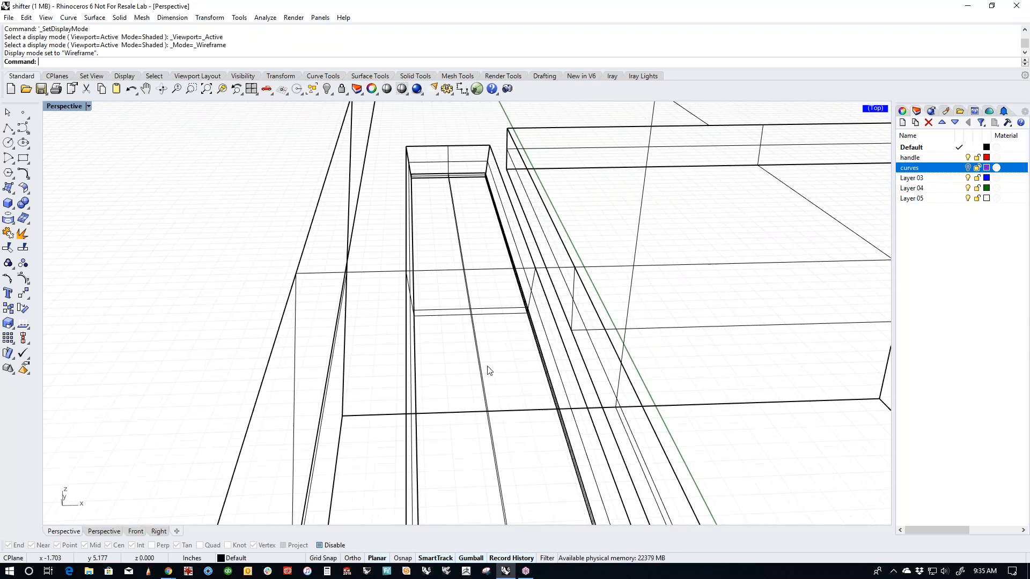
{"action": "left_click", "coordinate": [471, 312]}
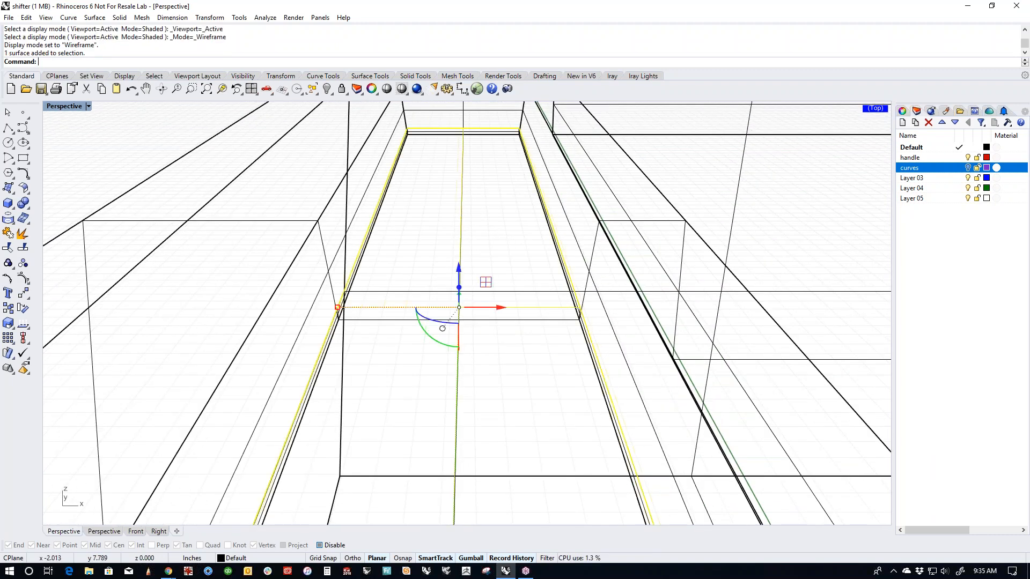
{"action": "left_click_drag", "start_coordinate": [337, 307], "coordinate": [342, 308]}
{"action": "right_click_drag", "start_coordinate": [350, 329], "coordinate": [409, 374]}
{"action": "scroll", "coordinate": [282, 271], "scroll_direction": "up", "scroll_amount": 8}
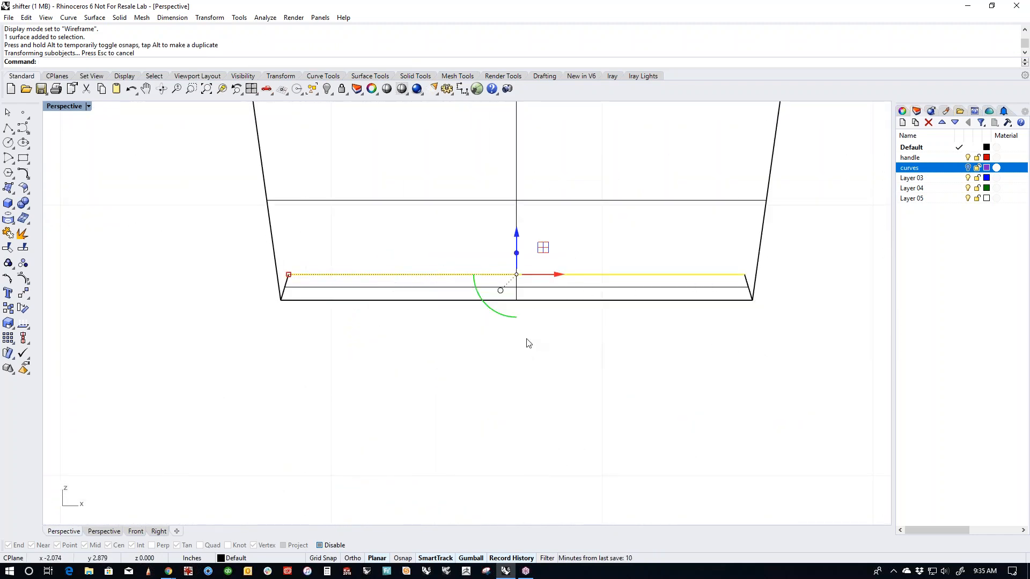
{"action": "scroll", "coordinate": [299, 291], "scroll_direction": "down", "scroll_amount": 5}
{"action": "right_click_drag", "start_coordinate": [299, 291], "coordinate": [240, 360]}
{"action": "scroll", "coordinate": [372, 363], "scroll_direction": "up", "scroll_amount": 6}
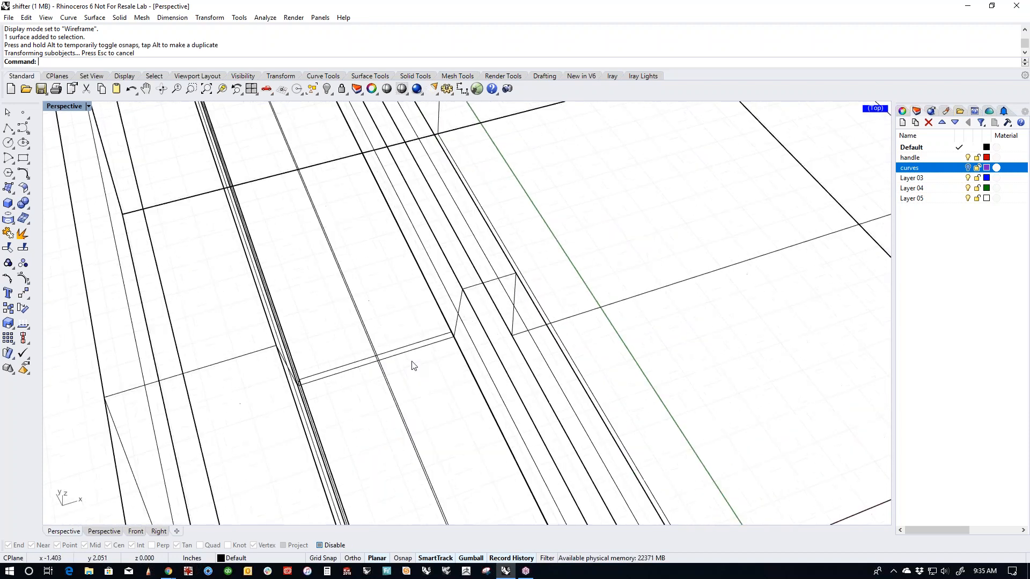
Step: Isolate the thin plate and show it from directly above
{"action": "left_click", "coordinate": [403, 352]}
{"action": "type", "text": "Isolate"}
{"action": "key", "text": "Return"}
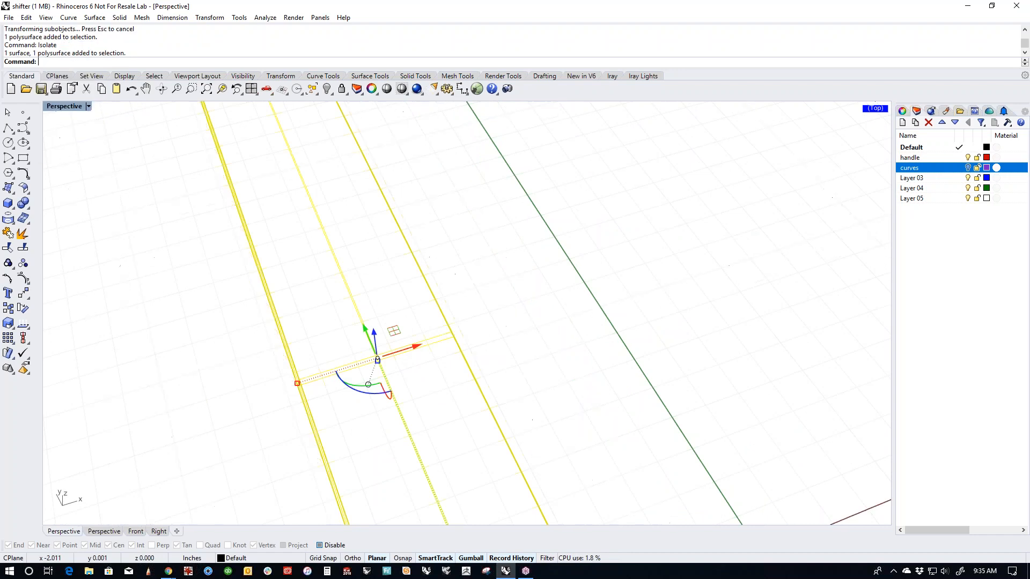
{"action": "right_click_drag", "start_coordinate": [583, 359], "coordinate": [469, 320]}
{"action": "key", "text": "Escape"}
{"action": "key", "text": "alt"}
{"action": "scroll", "coordinate": [526, 436], "scroll_direction": "down", "scroll_amount": 8}
{"action": "scroll", "coordinate": [405, 348], "scroll_direction": "up", "scroll_amount": 3}
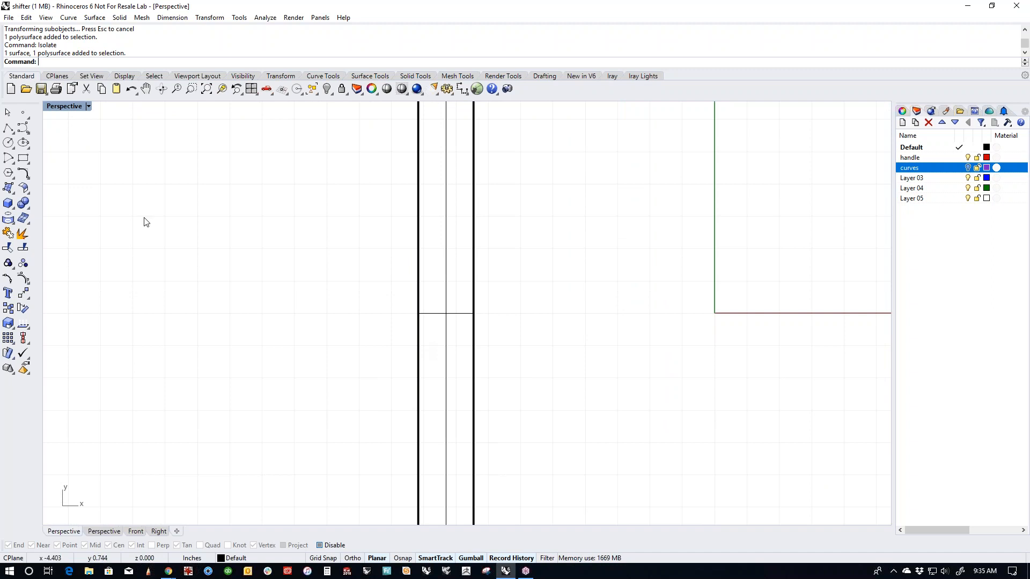
Step: Start a text object and replace its sample text with "P R N D L"
{"action": "left_click", "coordinate": [8, 292]}
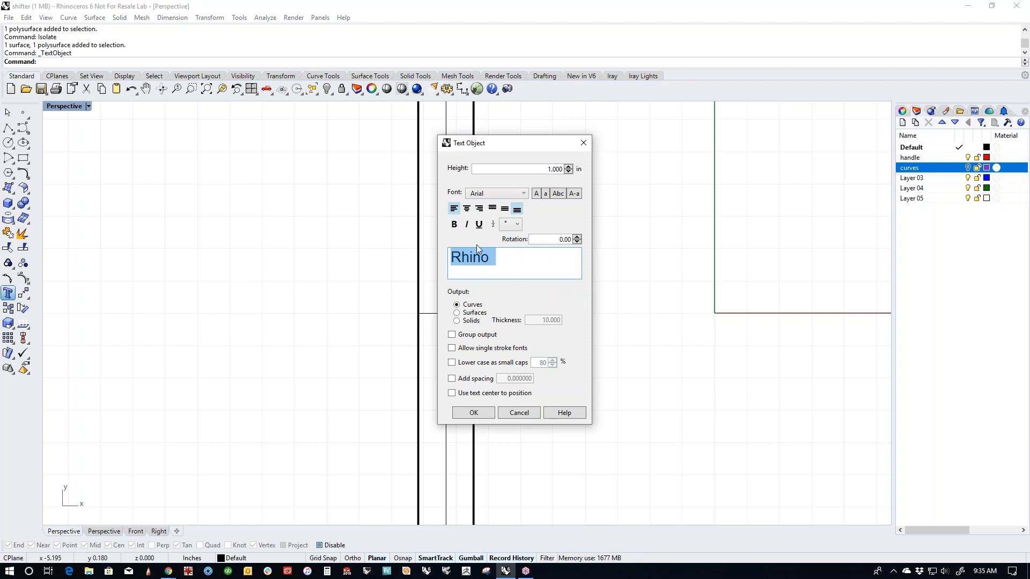
{"action": "left_click_drag", "start_coordinate": [544, 153], "coordinate": [588, 157]}
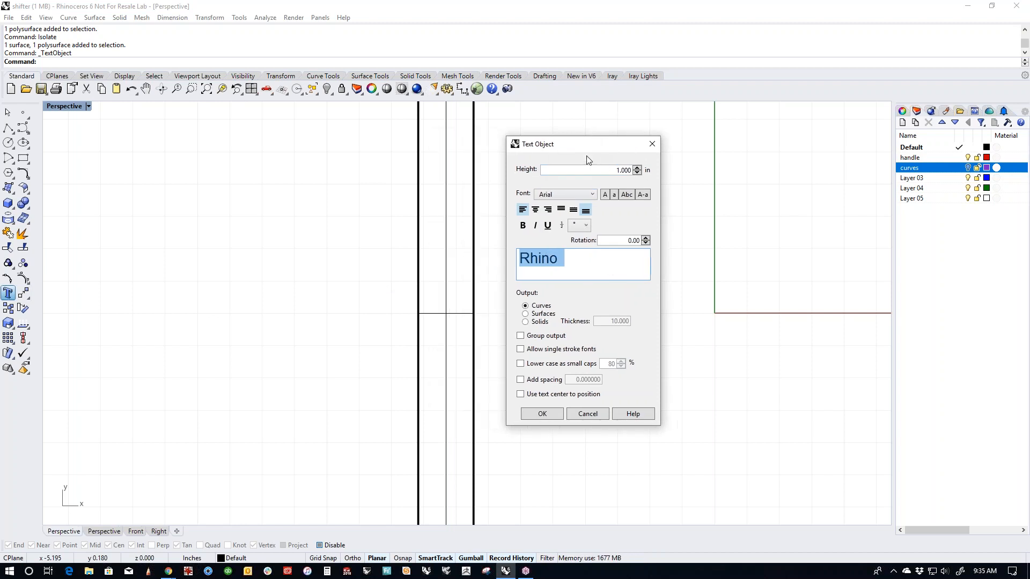
{"action": "left_click_drag", "start_coordinate": [558, 260], "coordinate": [518, 263]}
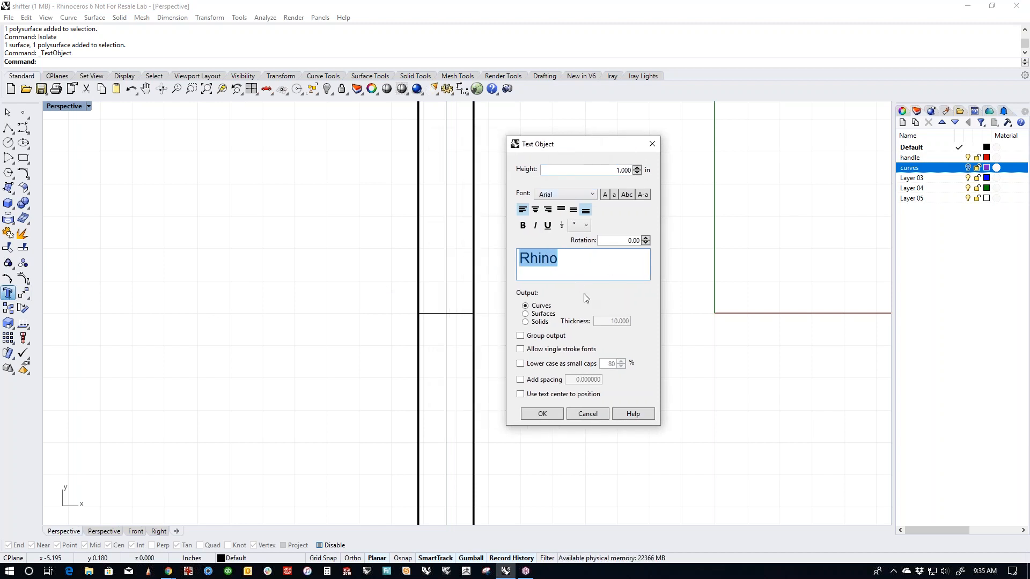
{"action": "type", "text": "P R"}
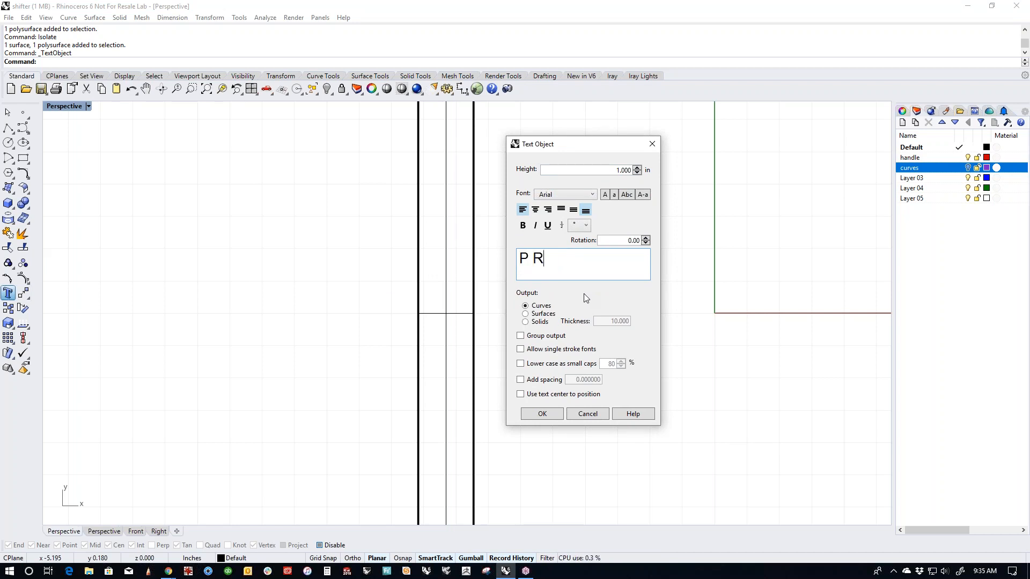
{"action": "type", "text": " N D L"}
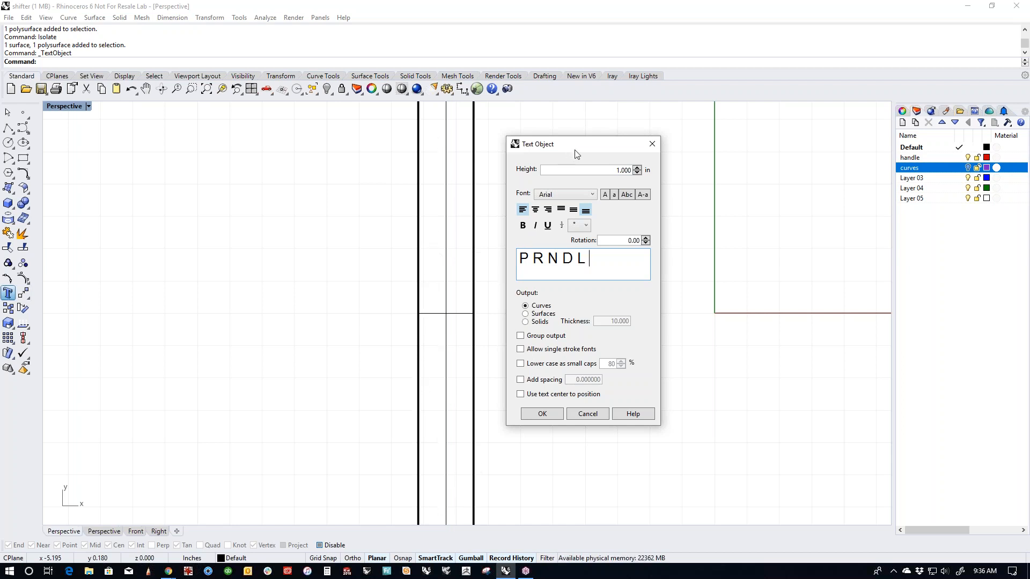
{"action": "left_click_drag", "start_coordinate": [574, 146], "coordinate": [601, 145]}
Step: Make the text bold and set its output to solids with a thickness of 0.25 inches
{"action": "left_click", "coordinate": [552, 225]}
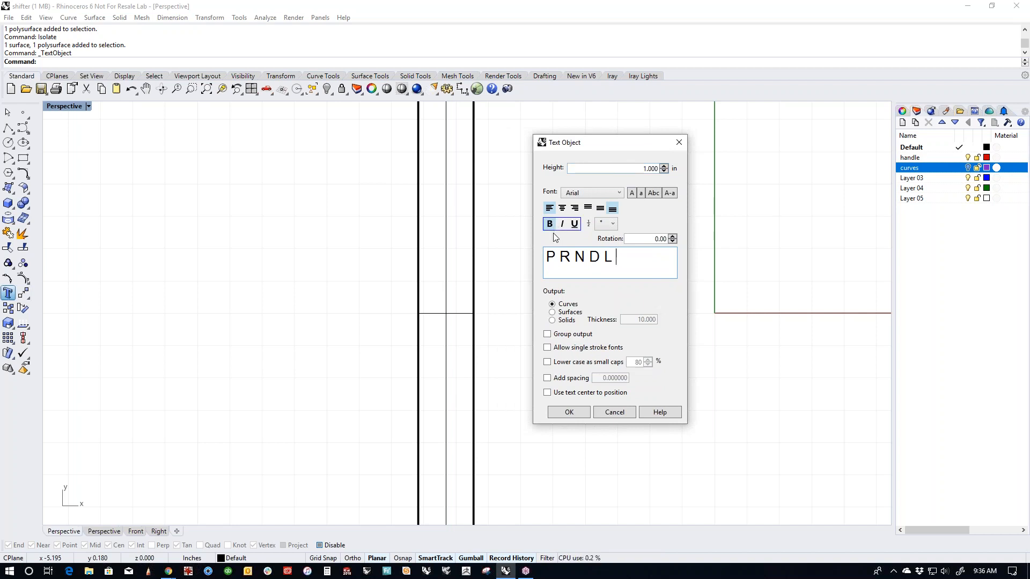
{"action": "left_click", "coordinate": [552, 321]}
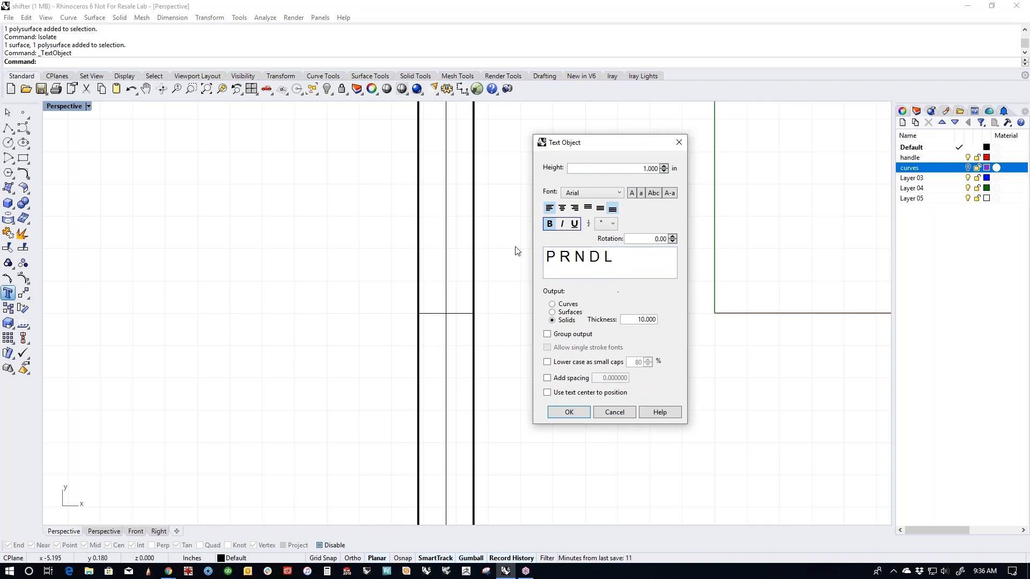
{"action": "left_click_drag", "start_coordinate": [635, 323], "coordinate": [680, 320]}
{"action": "key", "text": "BackSpace"}
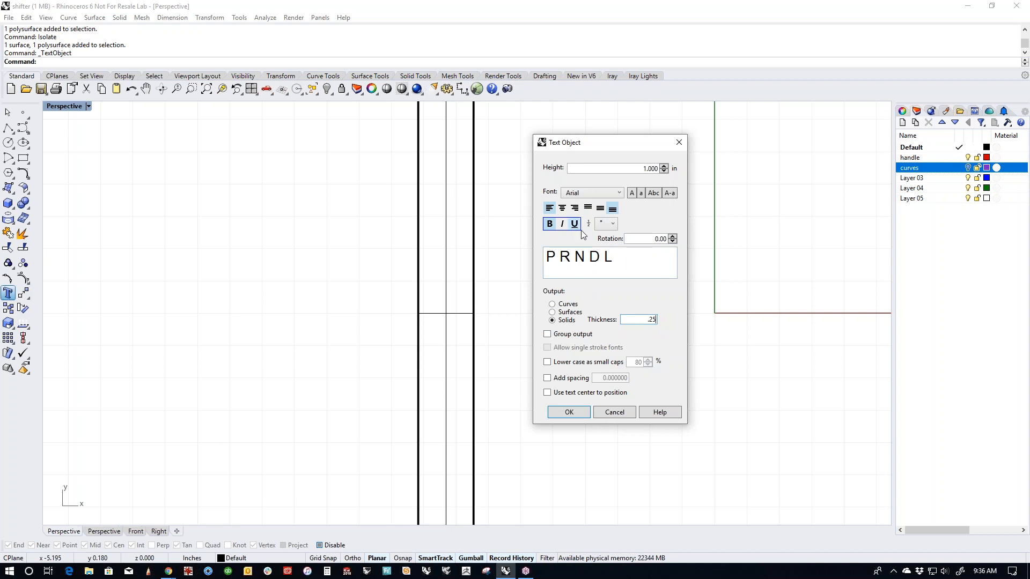
Step: Compare Arial Black with Arial Narrow for the lettering and settle on Arial Black
{"action": "left_click", "coordinate": [593, 193]}
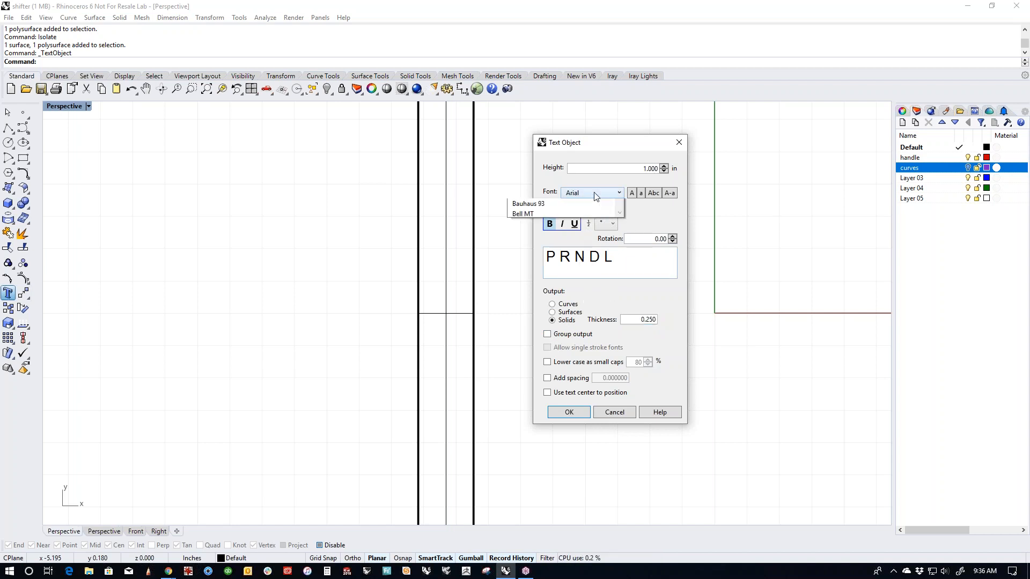
{"action": "left_click", "coordinate": [581, 216]}
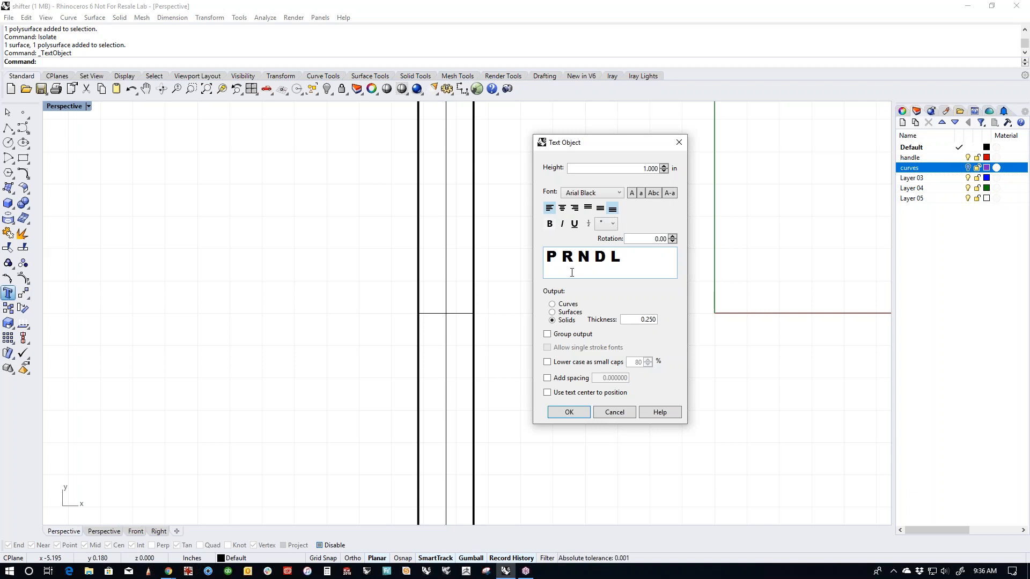
{"action": "left_click", "coordinate": [594, 194]}
{"action": "left_click", "coordinate": [575, 217]}
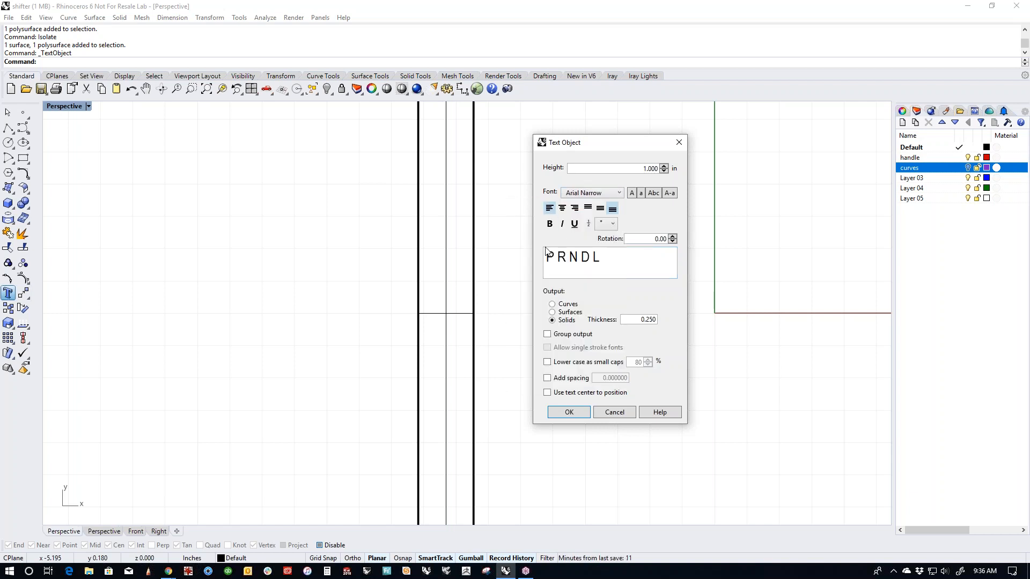
{"action": "left_click", "coordinate": [590, 194]}
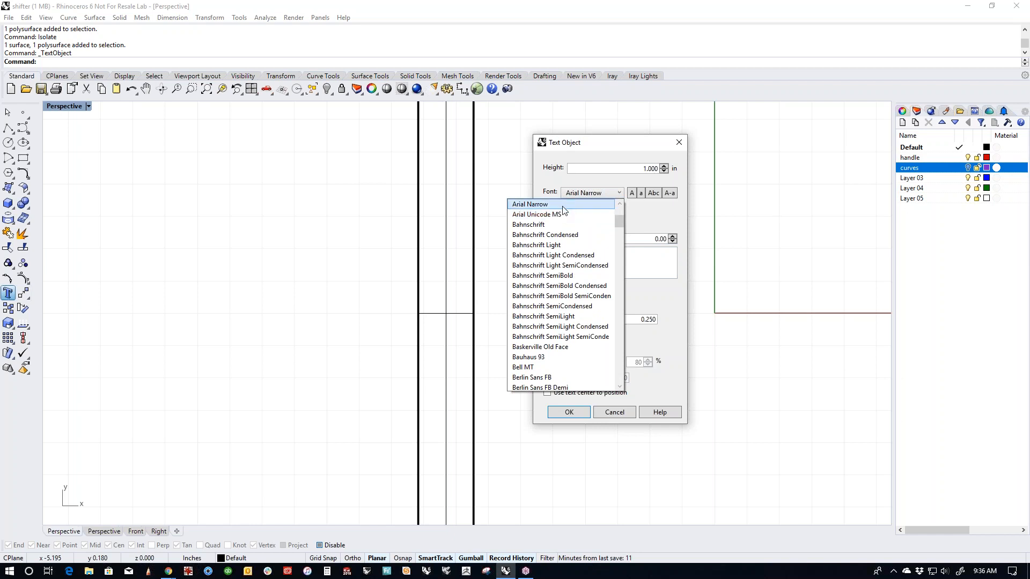
{"action": "scroll", "coordinate": [565, 222], "scroll_direction": "up", "scroll_amount": 4}
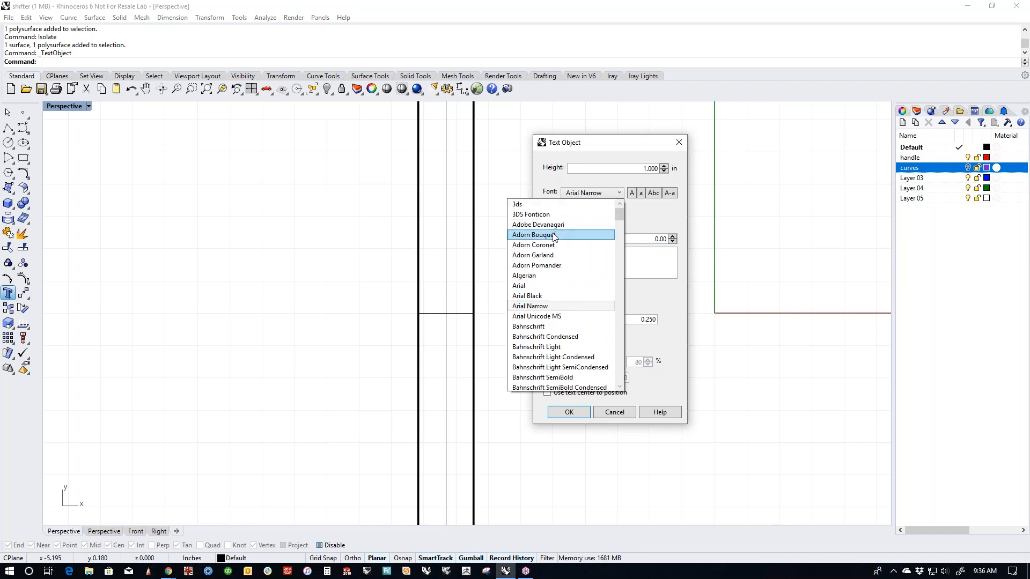
{"action": "left_click", "coordinate": [538, 296]}
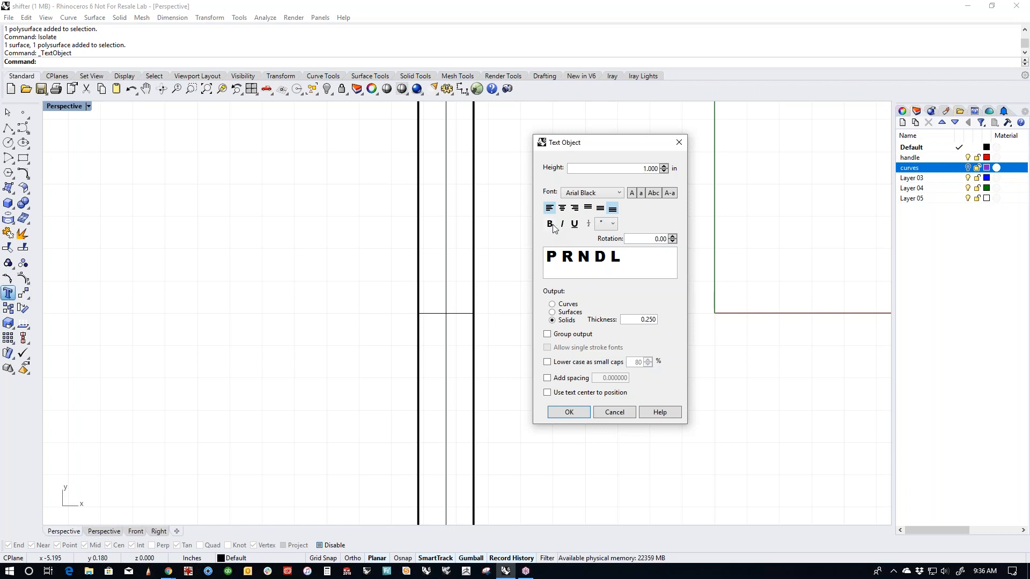
Step: Create the solid text and place it beside the upper half of the plate
{"action": "left_click", "coordinate": [569, 412]}
{"action": "scroll", "coordinate": [524, 329], "scroll_direction": "down", "scroll_amount": 5}
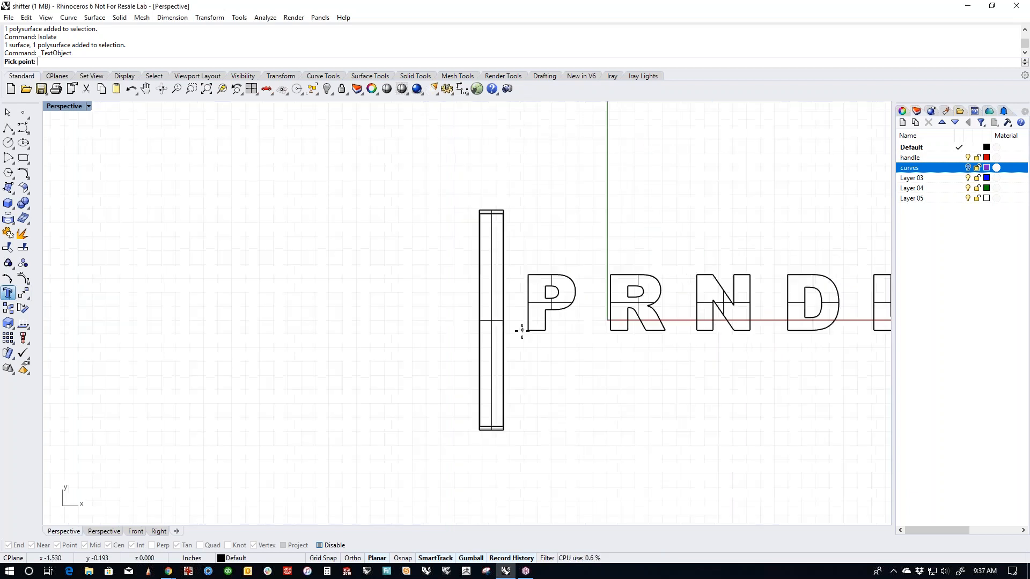
{"action": "left_click", "coordinate": [519, 279]}
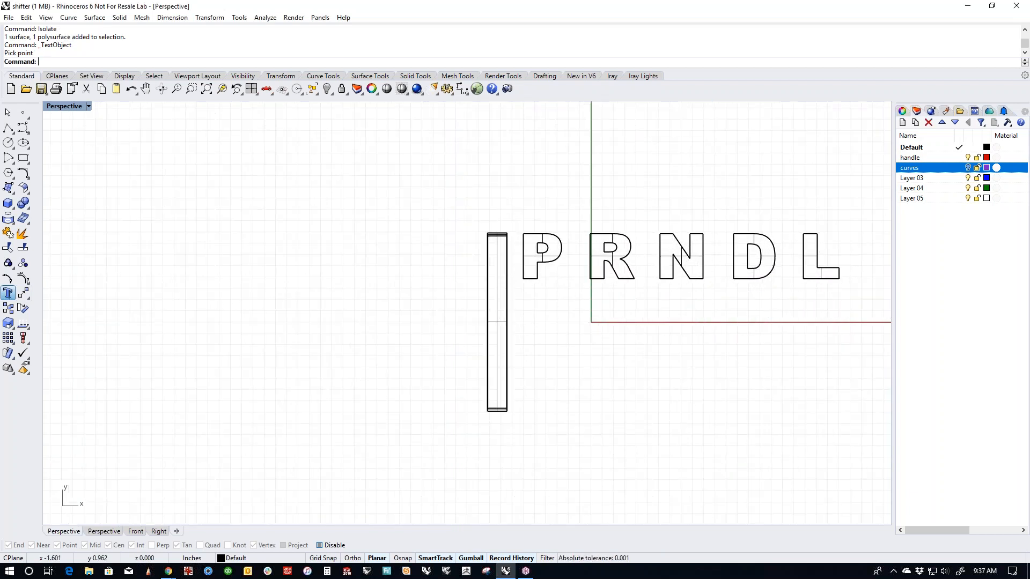
Step: Scale all five letters down to fit the plate's width and shift them so the P lies over the plate's upper end
{"action": "scroll", "coordinate": [539, 259], "scroll_direction": "up", "scroll_amount": 2}
{"action": "scroll", "coordinate": [519, 227], "scroll_direction": "down", "scroll_amount": 2}
{"action": "left_click_drag", "start_coordinate": [518, 223], "coordinate": [860, 327]}
{"action": "scroll", "coordinate": [649, 290], "scroll_direction": "up", "scroll_amount": 2}
{"action": "left_click_drag", "start_coordinate": [455, 259], "coordinate": [622, 259]}
{"action": "scroll", "coordinate": [730, 257], "scroll_direction": "up", "scroll_amount": 2}
{"action": "left_click_drag", "start_coordinate": [687, 259], "coordinate": [423, 250]}
{"action": "scroll", "coordinate": [355, 255], "scroll_direction": "up", "scroll_amount": 8}
{"action": "left_click", "coordinate": [403, 336]}
Step: Center the P on the plate's midline, and undo a trial scaling of the letter
{"action": "right_click_drag", "start_coordinate": [374, 289], "coordinate": [495, 357]}
{"action": "left_click", "coordinate": [460, 325]}
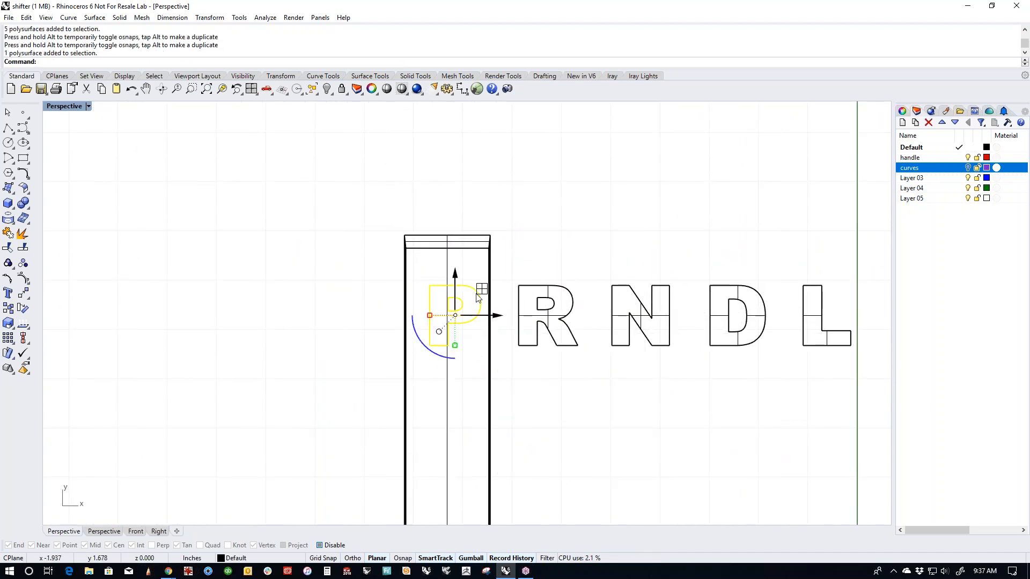
{"action": "left_click_drag", "start_coordinate": [478, 296], "coordinate": [448, 251]}
{"action": "left_click_drag", "start_coordinate": [421, 315], "coordinate": [427, 315], "text": "shift"}
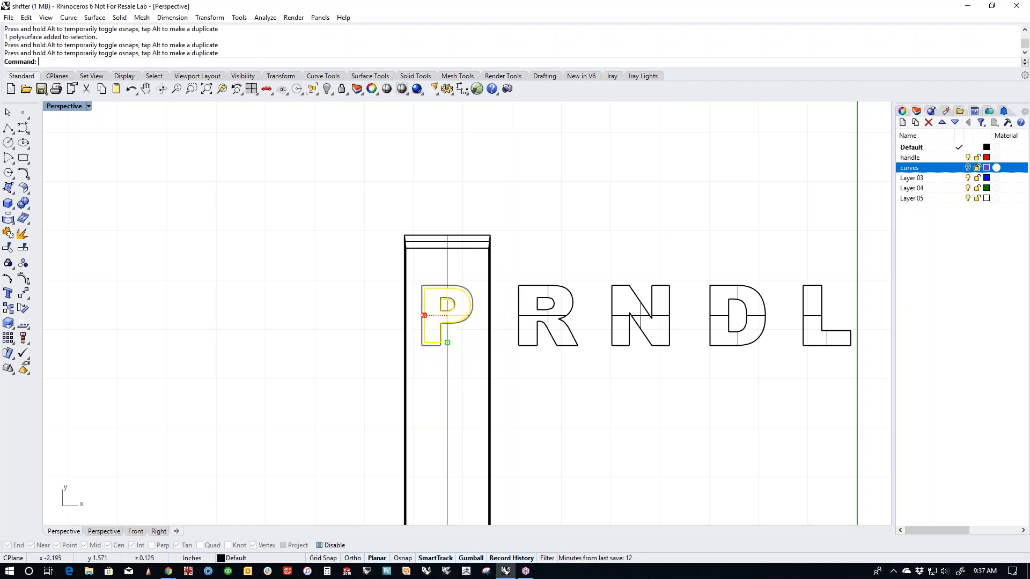
{"action": "key", "text": "ctrl+z"}
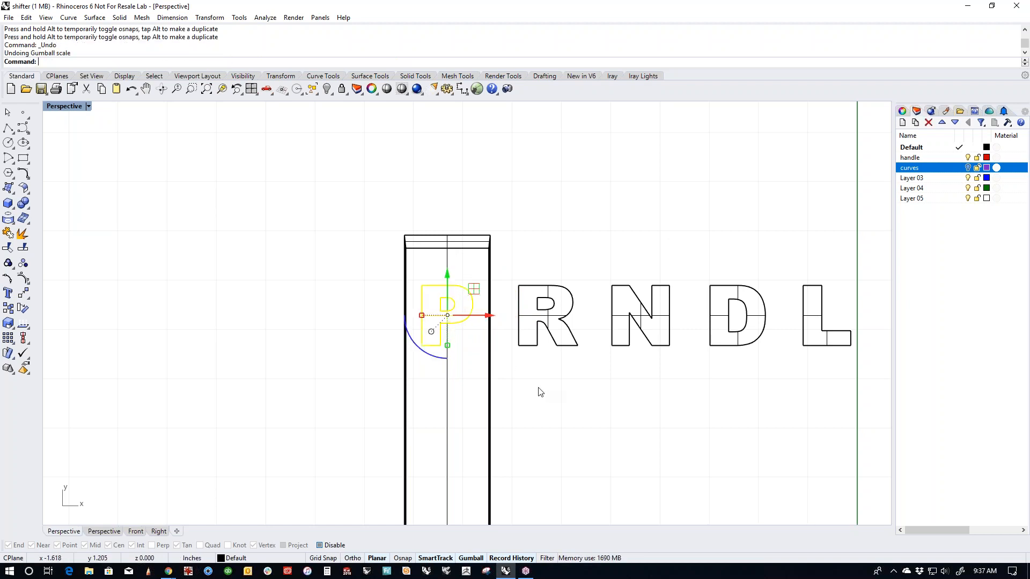
Step: Move the R onto the plate directly below the P and center it on the midline
{"action": "scroll", "coordinate": [515, 367], "scroll_direction": "down", "scroll_amount": 3}
{"action": "left_click_drag", "start_coordinate": [777, 295], "coordinate": [684, 316]}
{"action": "scroll", "coordinate": [556, 391], "scroll_direction": "down", "scroll_amount": 2}
{"action": "scroll", "coordinate": [526, 290], "scroll_direction": "up", "scroll_amount": 3}
{"action": "left_click_drag", "start_coordinate": [572, 239], "coordinate": [527, 352]}
{"action": "left_click_drag", "start_coordinate": [542, 290], "coordinate": [475, 348]}
{"action": "left_click", "coordinate": [512, 375]}
{"action": "scroll", "coordinate": [466, 317], "scroll_direction": "up", "scroll_amount": 1}
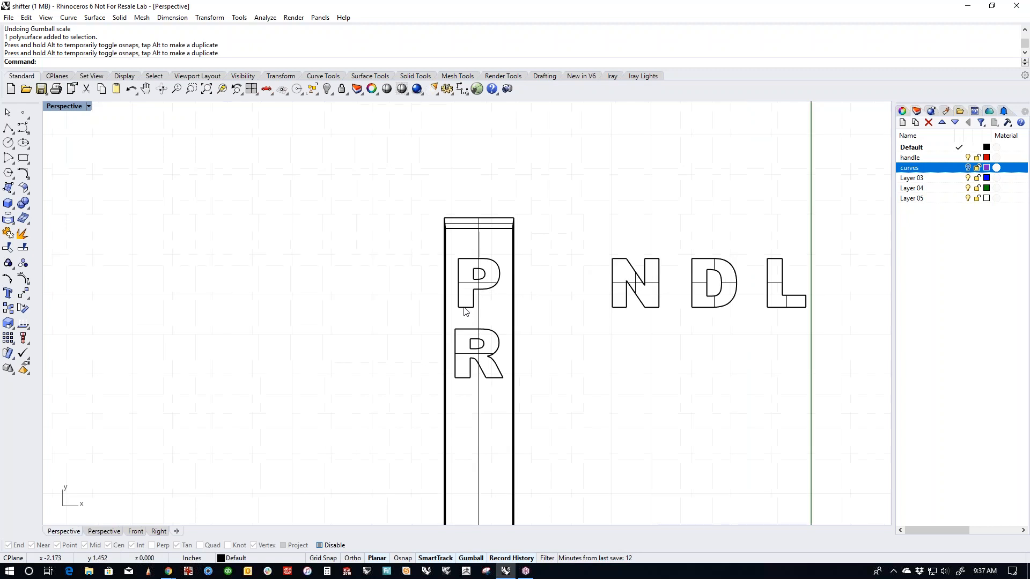
Step: Move the N onto the plate's midline directly below the R
{"action": "scroll", "coordinate": [574, 331], "scroll_direction": "down", "scroll_amount": 2}
{"action": "left_click_drag", "start_coordinate": [588, 252], "coordinate": [644, 346]}
{"action": "left_click_drag", "start_coordinate": [614, 299], "coordinate": [510, 263]}
{"action": "left_click_drag", "start_coordinate": [514, 226], "coordinate": [513, 366]}
{"action": "left_click", "coordinate": [613, 377]}
Step: Move the D onto the plate's midline directly below the N
{"action": "left_click_drag", "start_coordinate": [641, 280], "coordinate": [695, 344]}
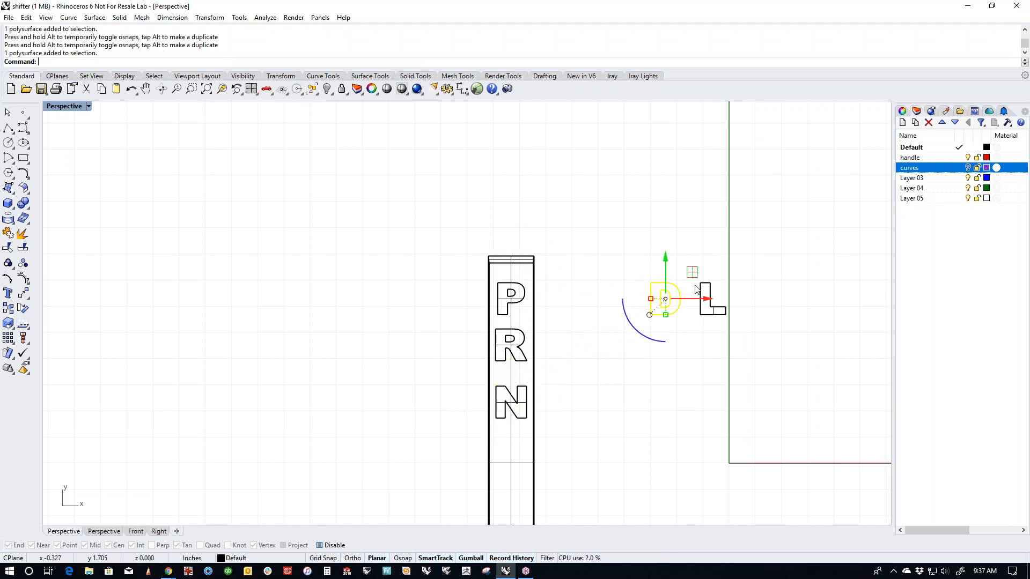
{"action": "left_click_drag", "start_coordinate": [705, 303], "coordinate": [551, 303]}
{"action": "right_click_drag", "start_coordinate": [556, 406], "coordinate": [522, 216], "text": "shift"}
{"action": "left_click_drag", "start_coordinate": [518, 161], "coordinate": [548, 351]}
{"action": "left_click", "coordinate": [630, 295]}
Step: Move the L onto the plate's midline directly below the D
{"action": "left_click_drag", "start_coordinate": [669, 150], "coordinate": [814, 257]}
{"action": "left_click_drag", "start_coordinate": [746, 194], "coordinate": [511, 411]}
{"action": "left_click", "coordinate": [592, 459]}
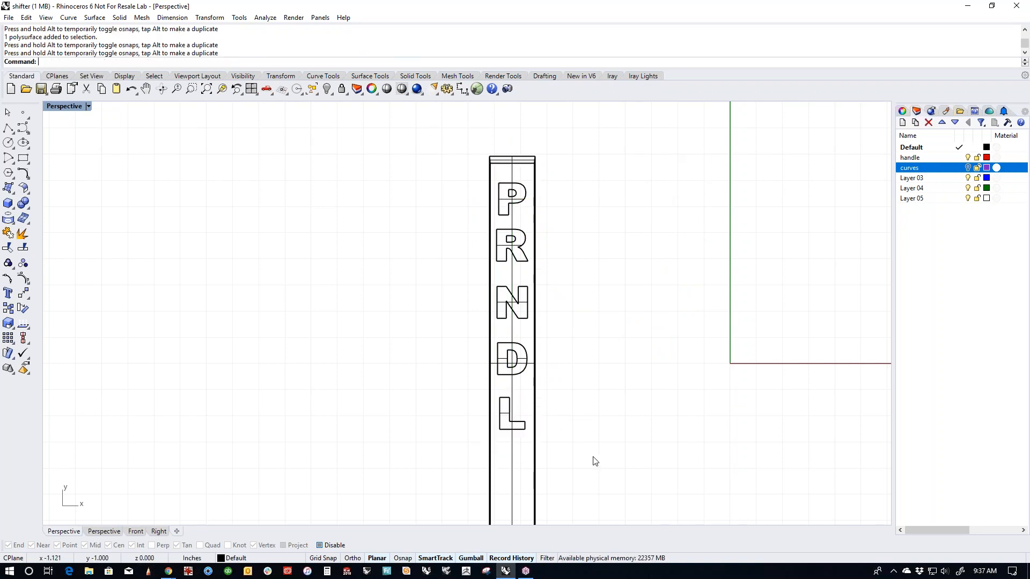
Step: Move the L down near the plate's lower end and bring the D down to sit a short gap above it
{"action": "scroll", "coordinate": [566, 416], "scroll_direction": "down", "scroll_amount": 3}
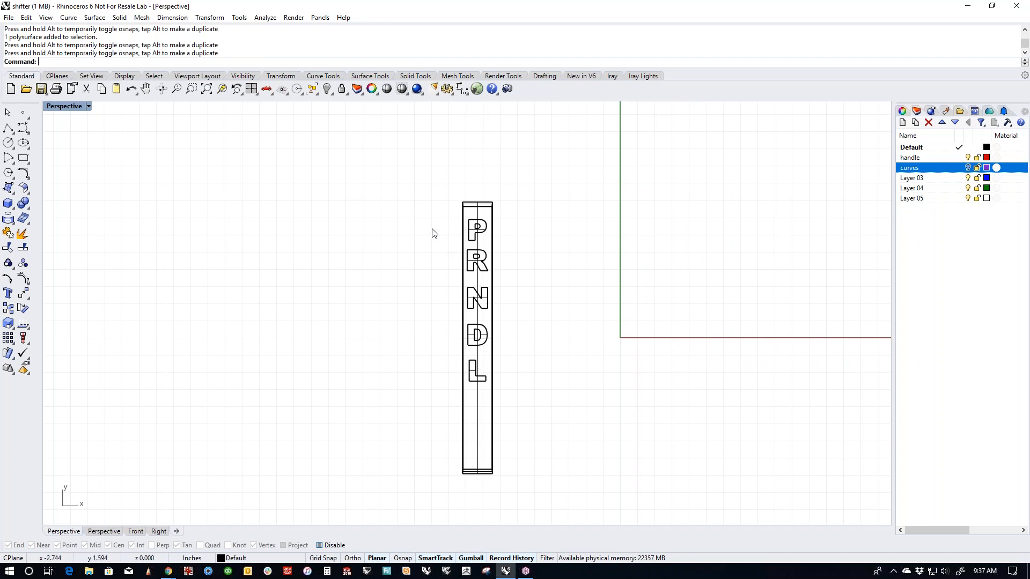
{"action": "left_click", "coordinate": [474, 375]}
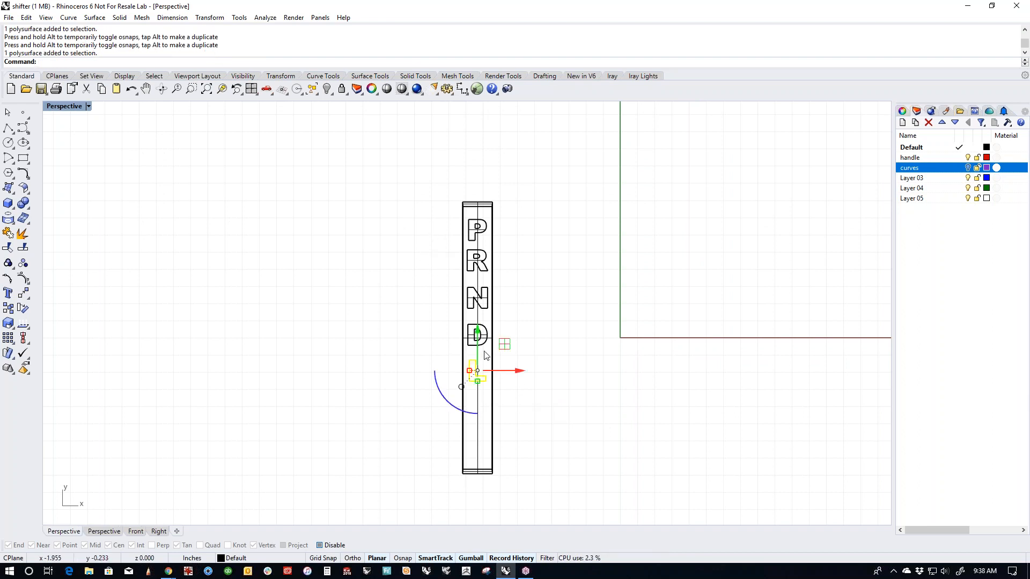
{"action": "left_click_drag", "start_coordinate": [474, 376], "coordinate": [475, 444]}
{"action": "left_click", "coordinate": [422, 398]}
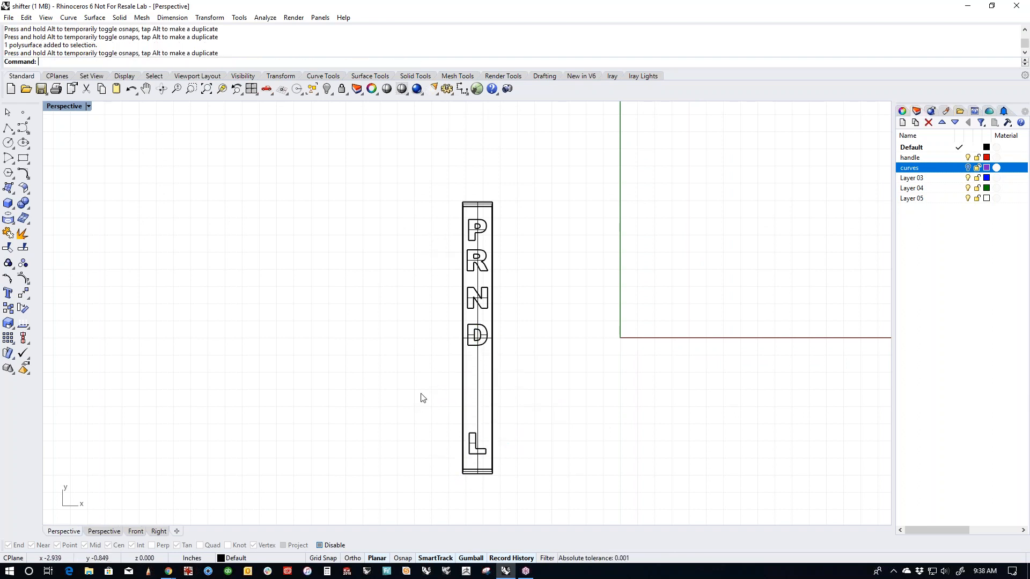
{"action": "left_click_drag", "start_coordinate": [445, 313], "coordinate": [477, 391]}
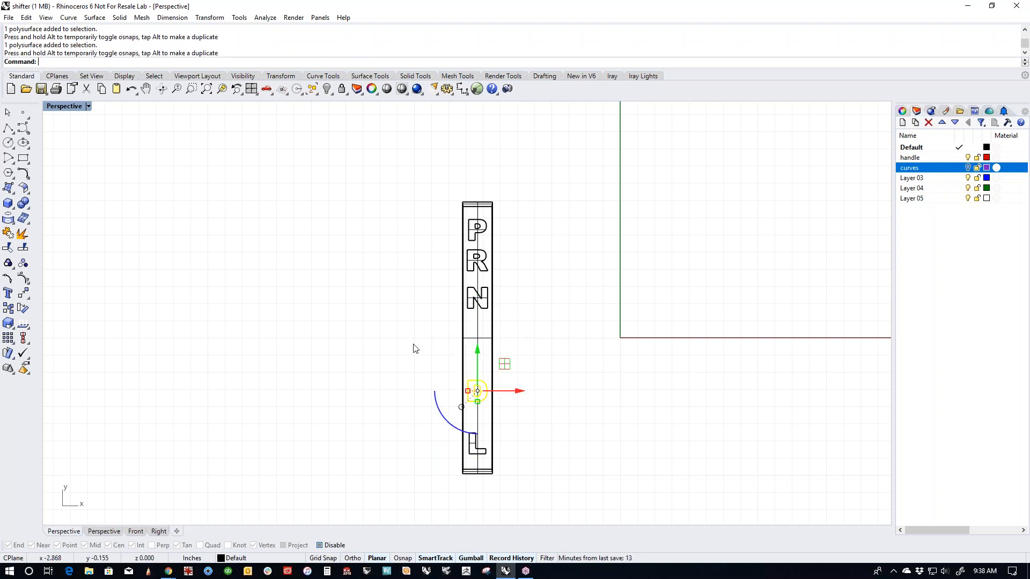
{"action": "left_click", "coordinate": [413, 344]}
Step: Move the N down to the plate's center and lower the R into the gap between the P and the N
{"action": "left_click_drag", "start_coordinate": [430, 272], "coordinate": [525, 316]}
{"action": "left_click_drag", "start_coordinate": [478, 271], "coordinate": [484, 338]}
{"action": "left_click", "coordinate": [438, 348]}
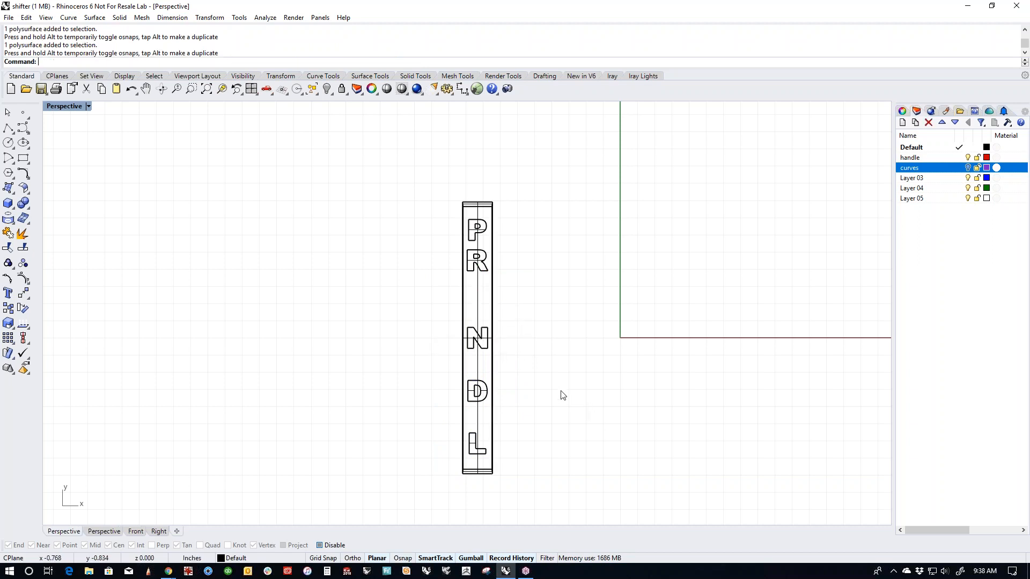
{"action": "left_click_drag", "start_coordinate": [443, 251], "coordinate": [539, 288]}
{"action": "left_click_drag", "start_coordinate": [483, 262], "coordinate": [484, 287]}
{"action": "left_click", "coordinate": [597, 369]}
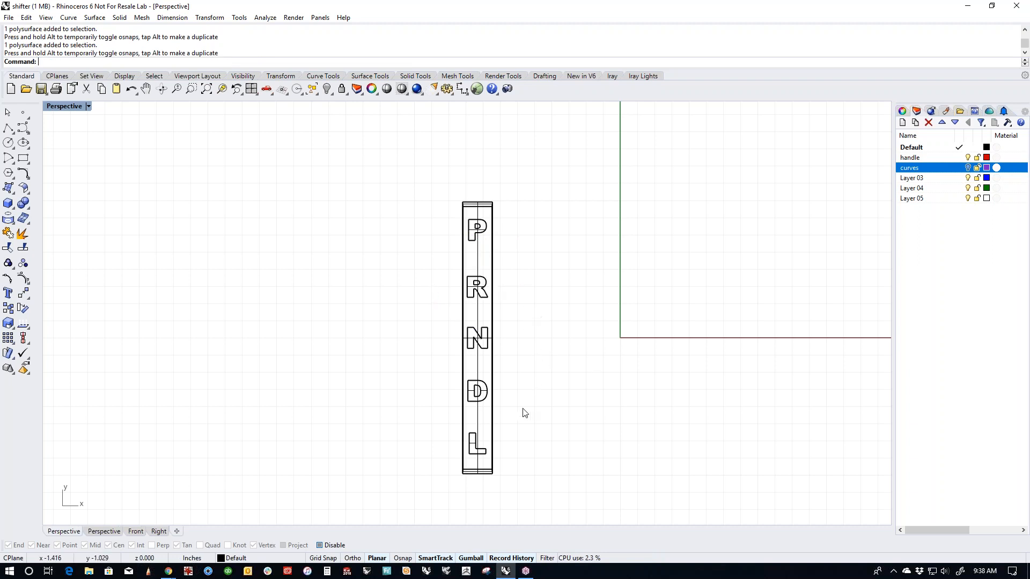
Step: Raise the R toward the P, then nudge it back down by 0.09 inches in 0.01-inch increments
{"action": "left_click", "coordinate": [476, 288]}
{"action": "left_click_drag", "start_coordinate": [477, 248], "coordinate": [477, 230]}
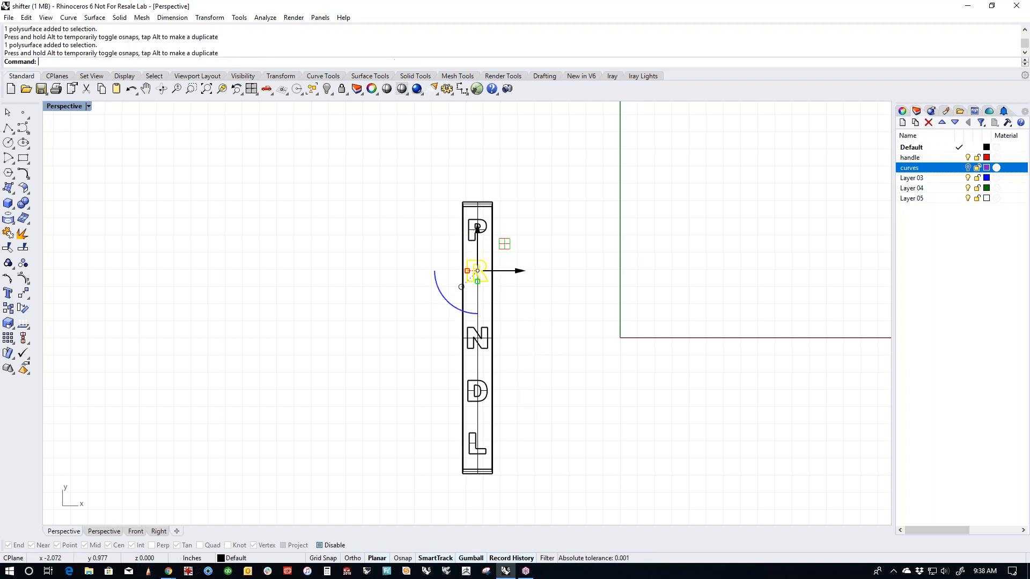
{"action": "key", "text": "alt+Down"}
{"action": "key", "text": "alt+Down"}
{"action": "key", "text": "alt+Down"}
{"action": "key", "text": "alt+Down"}
{"action": "key", "text": "alt+Down"}
{"action": "key", "text": "alt+Down"}
{"action": "key", "text": "alt+Down"}
{"action": "key", "text": "alt+Down"}
{"action": "key", "text": "alt+Down"}
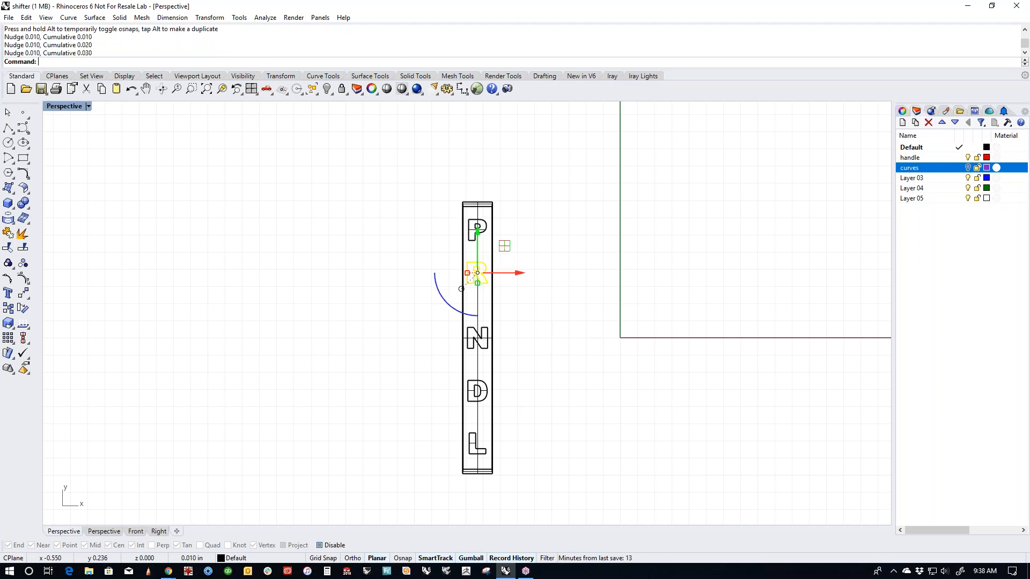
{"action": "left_click", "coordinate": [573, 332]}
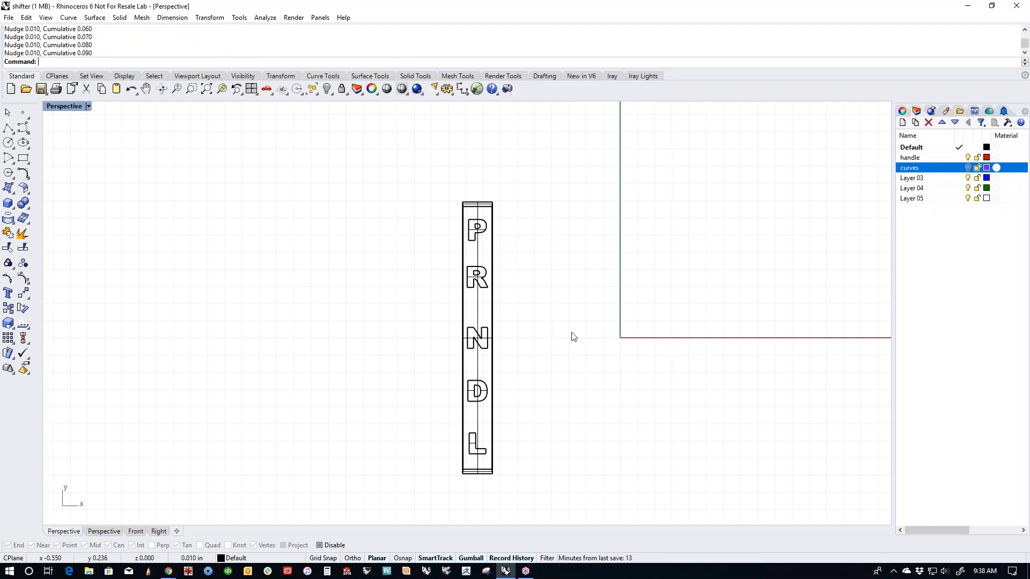
Step: Draw a vertical guide line from the P's lower outer corner down past the plate's lower end
{"action": "left_click", "coordinate": [12, 130]}
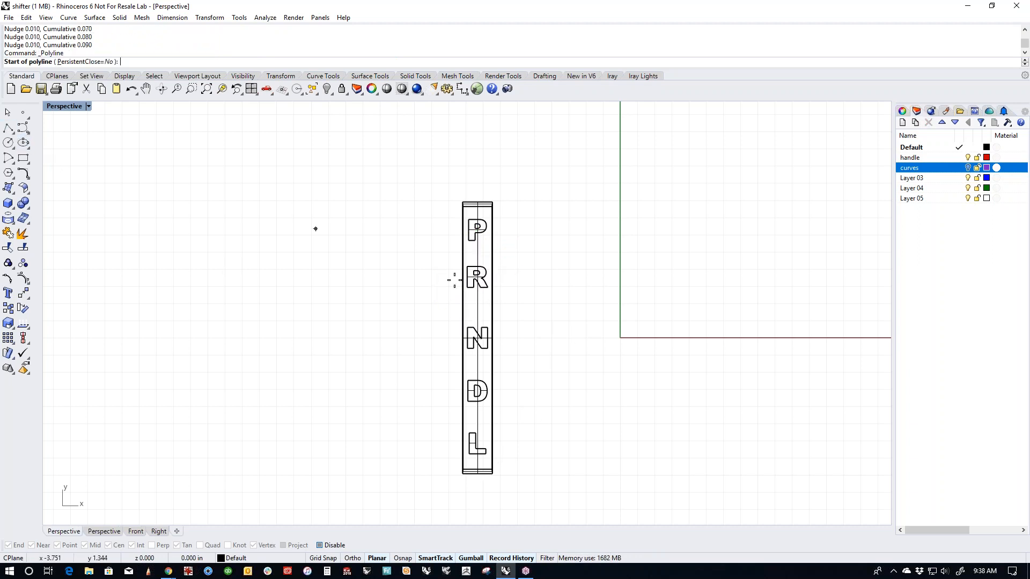
{"action": "left_click", "coordinate": [468, 239]}
{"action": "left_click", "coordinate": [468, 484]}
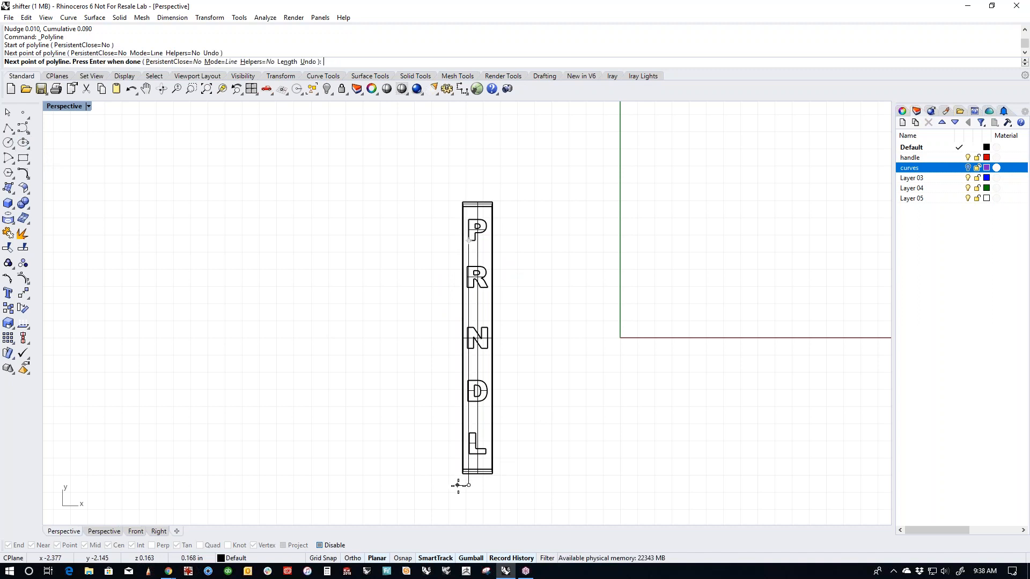
{"action": "key", "text": "Return"}
Step: Shift the L slightly sideways so its straight edge lines up with the vertical guide line
{"action": "scroll", "coordinate": [479, 381], "scroll_direction": "up", "scroll_amount": 5}
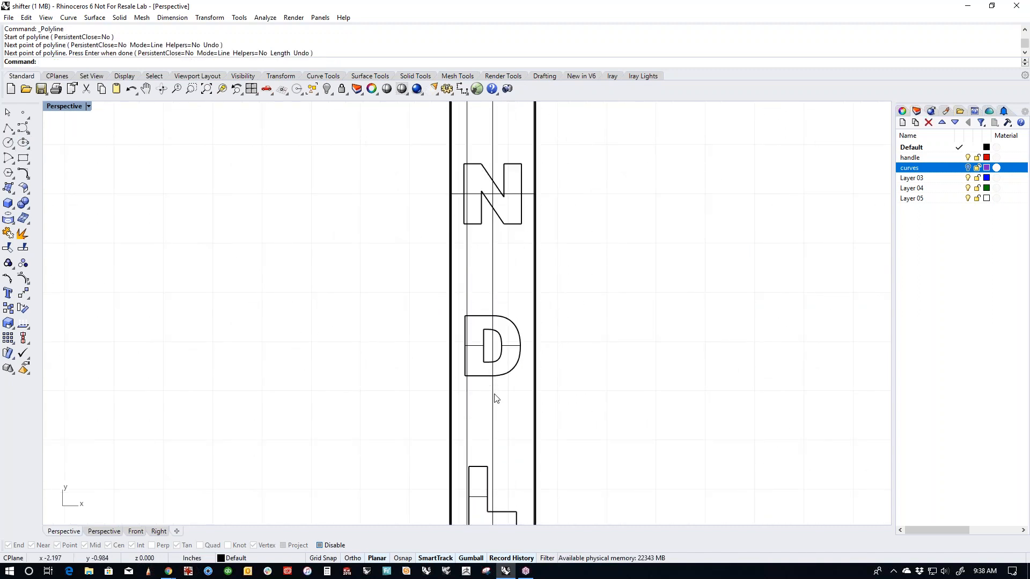
{"action": "scroll", "coordinate": [523, 384], "scroll_direction": "down", "scroll_amount": 5}
{"action": "right_click_drag", "start_coordinate": [518, 126], "coordinate": [503, 285]}
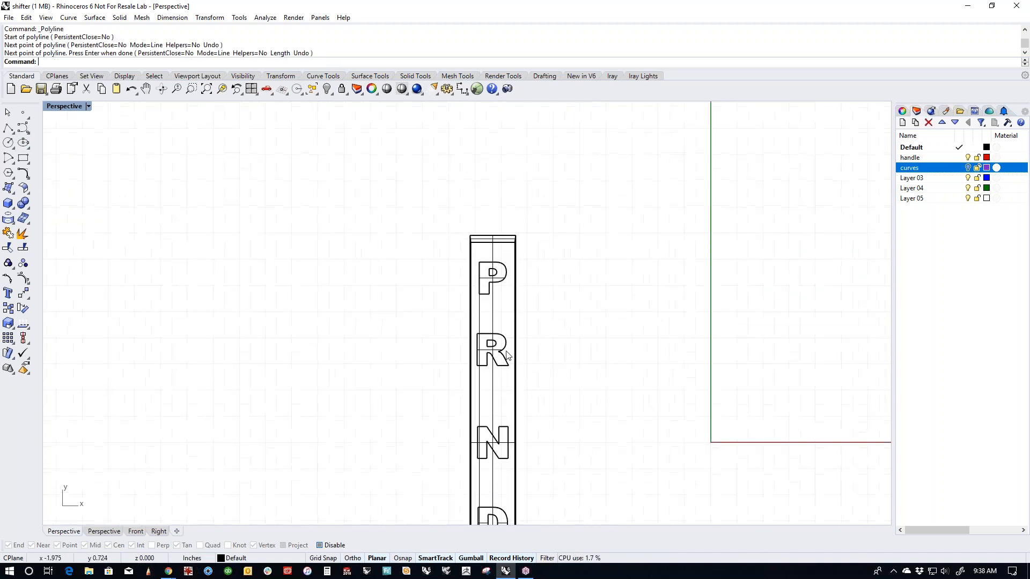
{"action": "scroll", "coordinate": [504, 300], "scroll_direction": "up", "scroll_amount": 6}
{"action": "scroll", "coordinate": [493, 435], "scroll_direction": "up", "scroll_amount": 1}
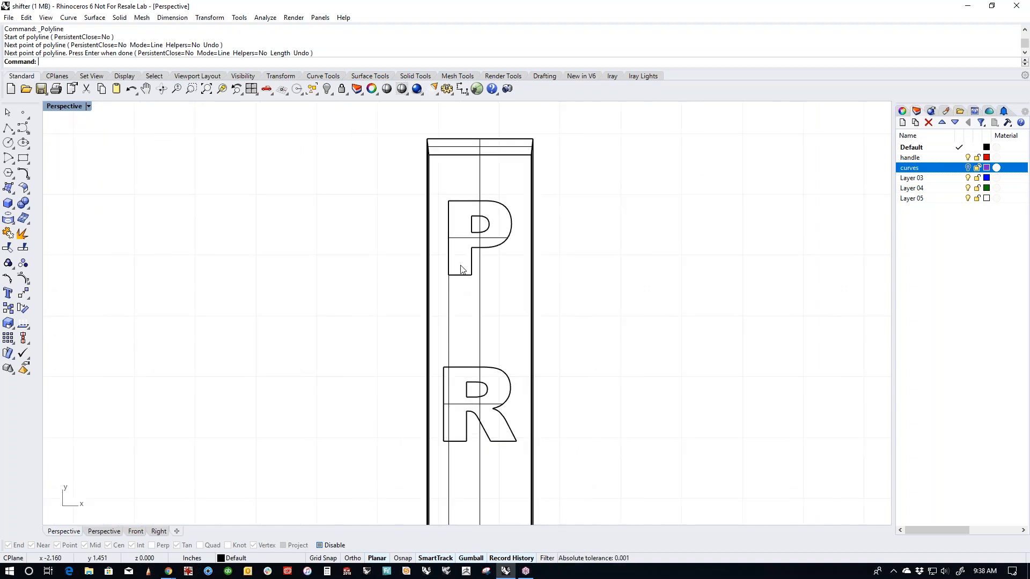
{"action": "scroll", "coordinate": [495, 340], "scroll_direction": "down", "scroll_amount": 5}
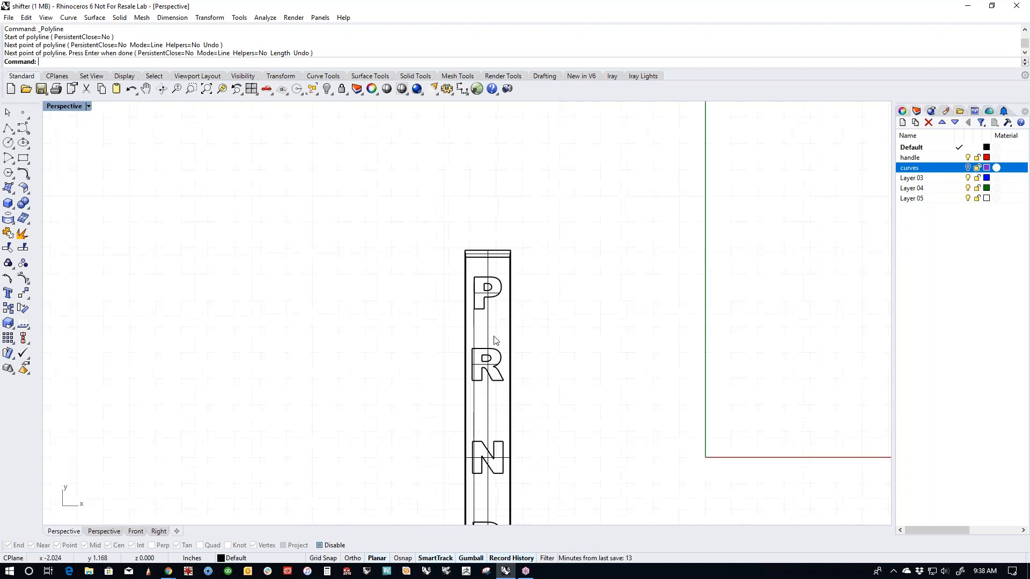
{"action": "right_click_drag", "start_coordinate": [569, 481], "coordinate": [563, 309]}
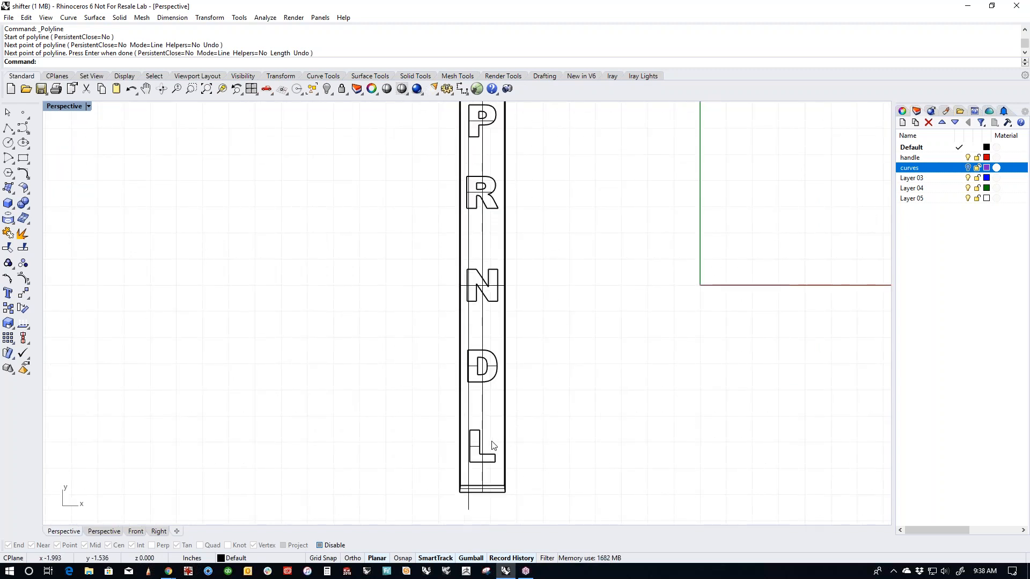
{"action": "scroll", "coordinate": [493, 445], "scroll_direction": "up", "scroll_amount": 5}
{"action": "left_click", "coordinate": [487, 466]}
{"action": "left_click_drag", "start_coordinate": [554, 398], "coordinate": [517, 395]}
{"action": "key", "text": "Escape"}
{"action": "scroll", "coordinate": [582, 389], "scroll_direction": "down", "scroll_amount": 4}
{"action": "scroll", "coordinate": [617, 334], "scroll_direction": "down", "scroll_amount": 4}
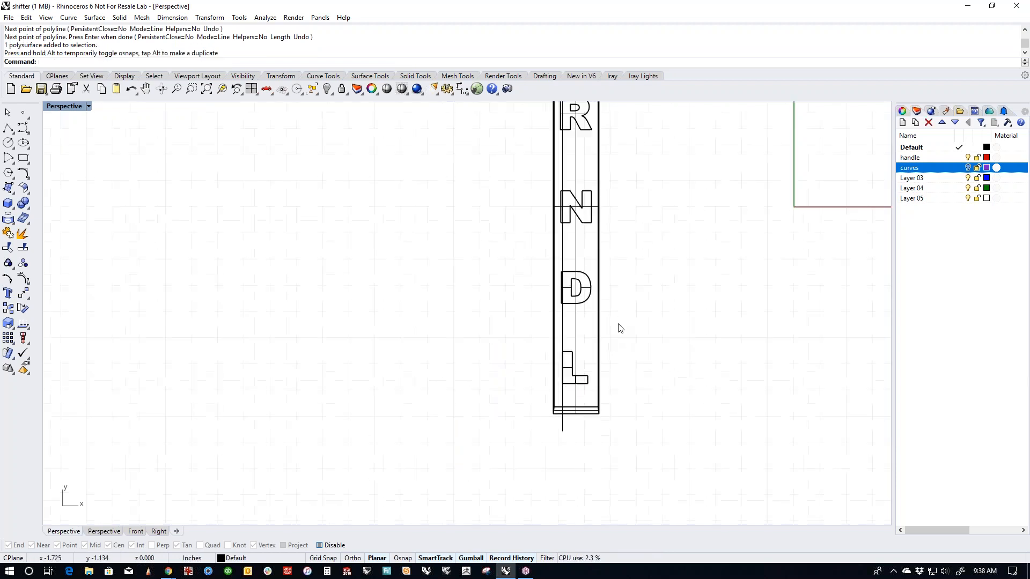
Step: Delete the vertical guide line running through the letters
{"action": "right_click_drag", "start_coordinate": [618, 323], "coordinate": [591, 423]}
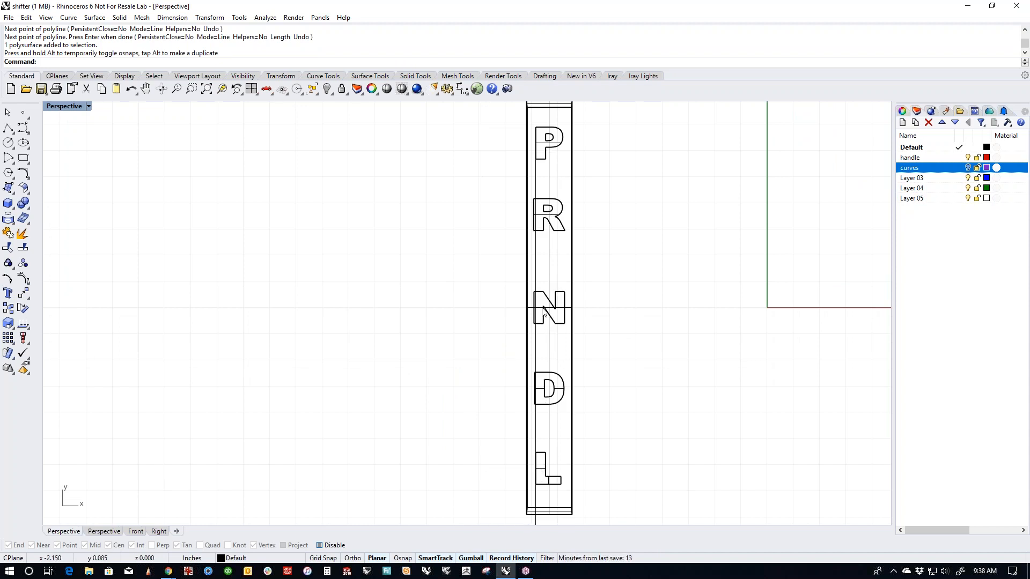
{"action": "left_click", "coordinate": [537, 354]}
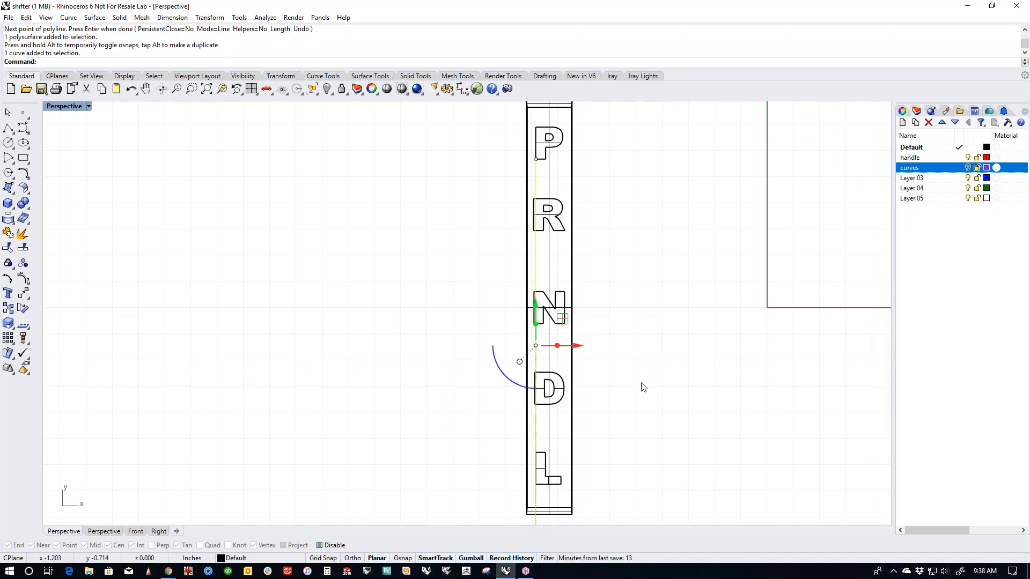
{"action": "key", "text": "Delete"}
{"action": "scroll", "coordinate": [639, 383], "scroll_direction": "down", "scroll_amount": 2}
{"action": "right_click_drag", "start_coordinate": [635, 381], "coordinate": [584, 409]}
{"action": "scroll", "coordinate": [550, 331], "scroll_direction": "up", "scroll_amount": 3}
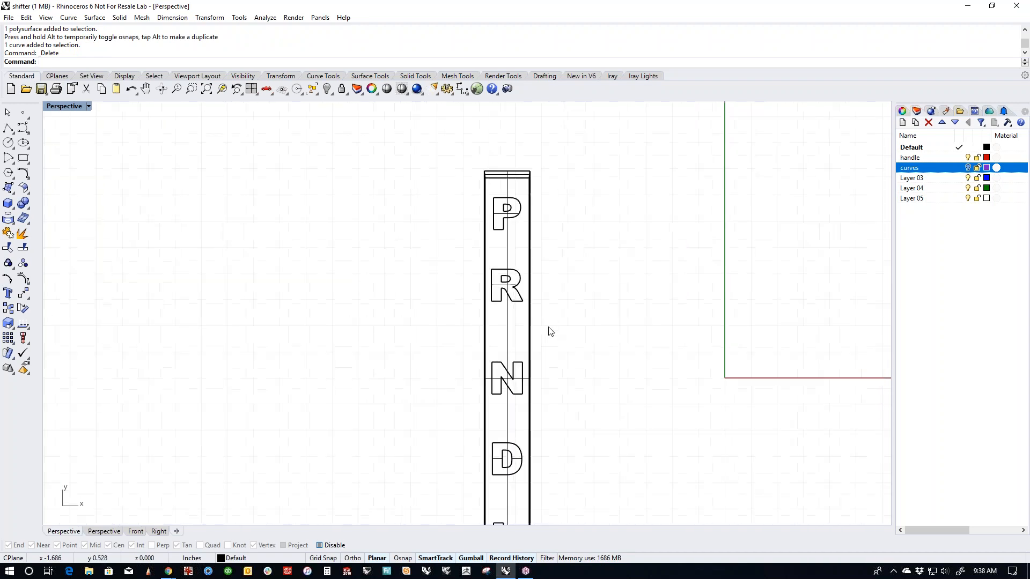
Step: Select all five letters and raise them vertically to the height of the thin plate
{"action": "right_click_drag", "start_coordinate": [323, 445], "coordinate": [492, 410]}
{"action": "scroll", "coordinate": [492, 428], "scroll_direction": "down", "scroll_amount": 8}
{"action": "scroll", "coordinate": [490, 414], "scroll_direction": "up", "scroll_amount": 7}
{"action": "left_click_drag", "start_coordinate": [369, 413], "coordinate": [524, 491]}
{"action": "scroll", "coordinate": [445, 428], "scroll_direction": "up", "scroll_amount": 7}
{"action": "scroll", "coordinate": [418, 415], "scroll_direction": "down", "scroll_amount": 6}
{"action": "right_click_drag", "start_coordinate": [417, 410], "coordinate": [432, 473], "text": "shift"}
{"action": "left_click_drag", "start_coordinate": [416, 458], "coordinate": [423, 292]}
{"action": "left_click_drag", "start_coordinate": [377, 491], "coordinate": [507, 518]}
{"action": "left_click_drag", "start_coordinate": [423, 461], "coordinate": [441, 274]}
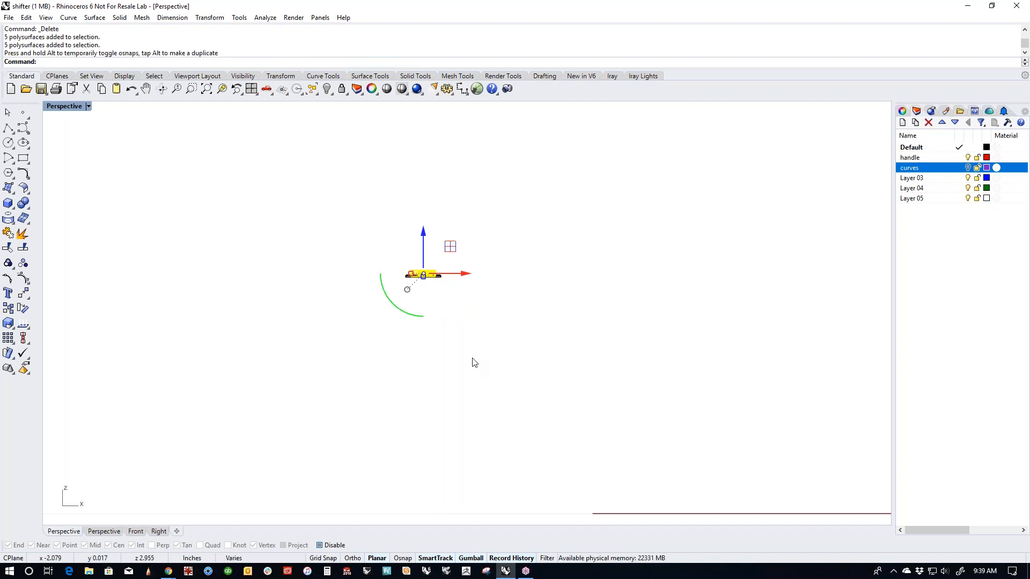
{"action": "right_click_drag", "start_coordinate": [403, 388], "coordinate": [417, 429]}
{"action": "mouse_move", "coordinate": [396, 328]}
{"action": "right_mouse_down"}
{"action": "mouse_move", "coordinate": [338, 386]}
{"action": "mouse_move", "coordinate": [329, 346]}
{"action": "mouse_move", "coordinate": [403, 395]}
{"action": "mouse_move", "coordinate": [382, 420]}
{"action": "mouse_move", "coordinate": [435, 416]}
{"action": "mouse_move", "coordinate": [455, 432]}
{"action": "mouse_move", "coordinate": [415, 328]}
{"action": "right_mouse_up"}
{"action": "left_click", "coordinate": [382, 420]}
Step: Check the letters against the plate in a shaded side view and fine-tune the height of all five letters
{"action": "left_click", "coordinate": [386, 91]}
{"action": "mouse_move", "coordinate": [658, 437]}
{"action": "right_mouse_down"}
{"action": "mouse_move", "coordinate": [545, 452]}
{"action": "mouse_move", "coordinate": [517, 401]}
{"action": "mouse_move", "coordinate": [498, 388]}
{"action": "mouse_move", "coordinate": [471, 405]}
{"action": "mouse_move", "coordinate": [540, 418]}
{"action": "mouse_move", "coordinate": [701, 419]}
{"action": "mouse_move", "coordinate": [692, 419]}
{"action": "right_mouse_up"}
{"action": "mouse_move", "coordinate": [472, 447]}
{"action": "right_mouse_down"}
{"action": "mouse_move", "coordinate": [611, 444]}
{"action": "mouse_move", "coordinate": [510, 437]}
{"action": "mouse_move", "coordinate": [467, 475]}
{"action": "right_mouse_up"}
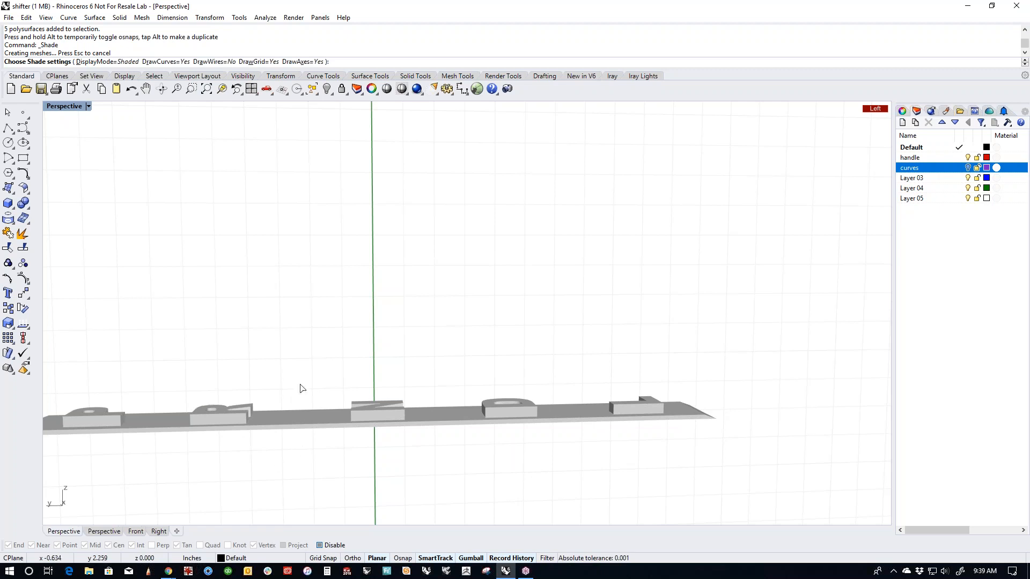
{"action": "right_click_drag", "start_coordinate": [290, 439], "coordinate": [378, 354]}
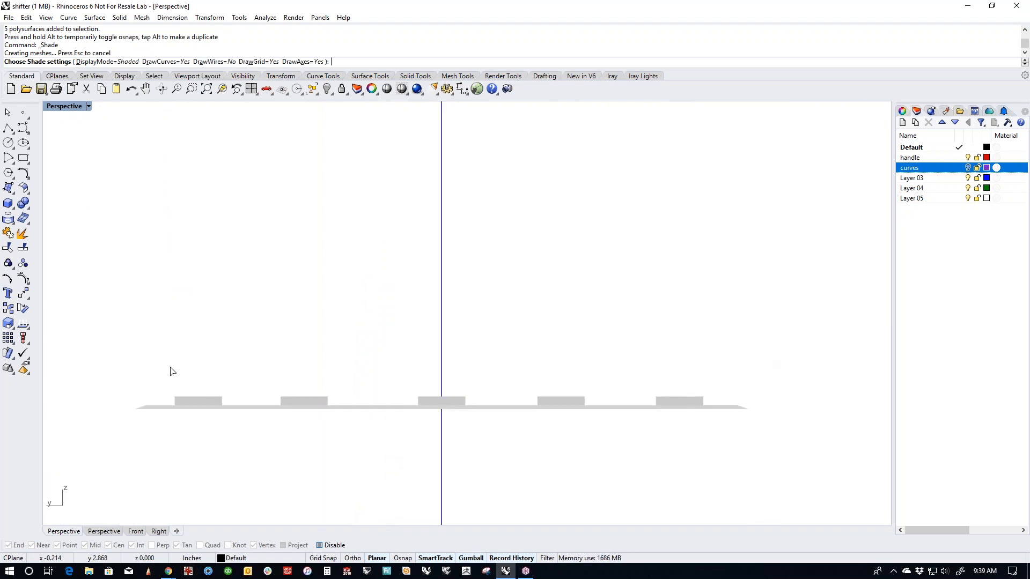
{"action": "key", "text": "Escape"}
{"action": "left_click_drag", "start_coordinate": [137, 351], "coordinate": [490, 384]}
{"action": "left_click_drag", "start_coordinate": [796, 347], "coordinate": [134, 410]}
{"action": "scroll", "coordinate": [192, 429], "scroll_direction": "up", "scroll_amount": 2}
{"action": "left_click_drag", "start_coordinate": [565, 398], "coordinate": [566, 397]}
{"action": "mouse_move", "coordinate": [568, 350]}
{"action": "left_mouse_down"}
{"action": "mouse_move", "coordinate": [567, 317]}
{"action": "mouse_move", "coordinate": [567, 354]}
{"action": "left_mouse_up"}
{"action": "left_click", "coordinate": [440, 464]}
Step: Show all hidden objects so the shifter box surrounds the lettered plate
{"action": "scroll", "coordinate": [434, 463], "scroll_direction": "down", "scroll_amount": 6}
{"action": "right_click_drag", "start_coordinate": [465, 446], "coordinate": [383, 385]}
{"action": "right_click_drag", "start_coordinate": [461, 423], "coordinate": [412, 447]}
{"action": "scroll", "coordinate": [434, 408], "scroll_direction": "down", "scroll_amount": 5}
{"action": "right_click_drag", "start_coordinate": [472, 415], "coordinate": [403, 438]}
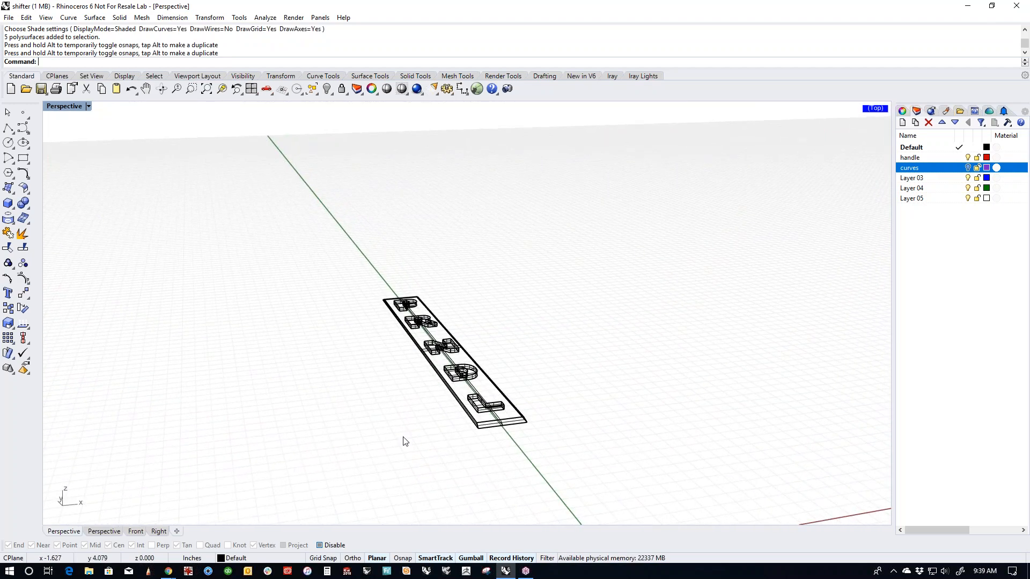
{"action": "type", "text": "+"}
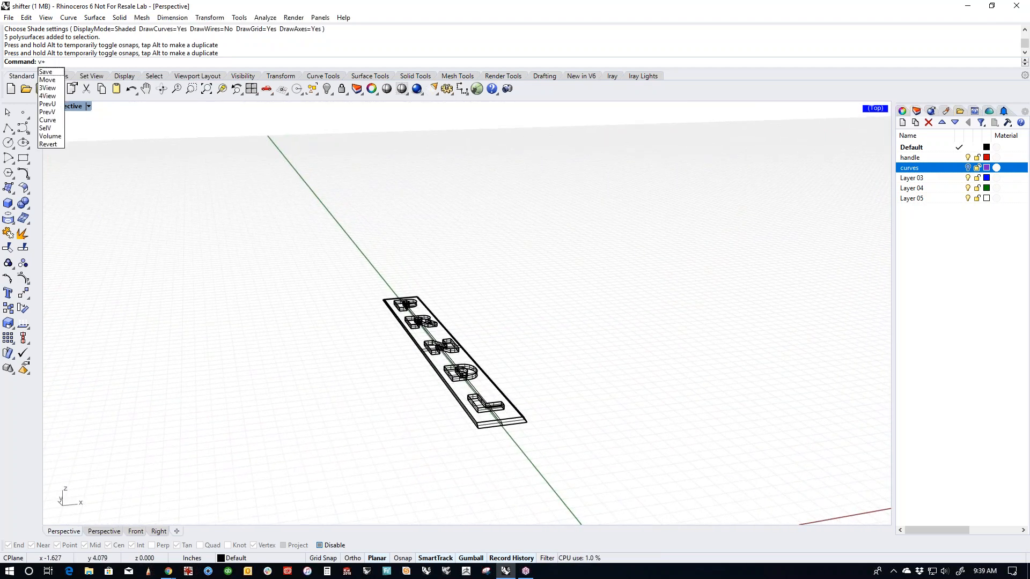
{"action": "key", "text": "Escape"}
{"action": "type", "text": "v"}
{"action": "key", "text": "Return"}
{"action": "type", "text": "v"}
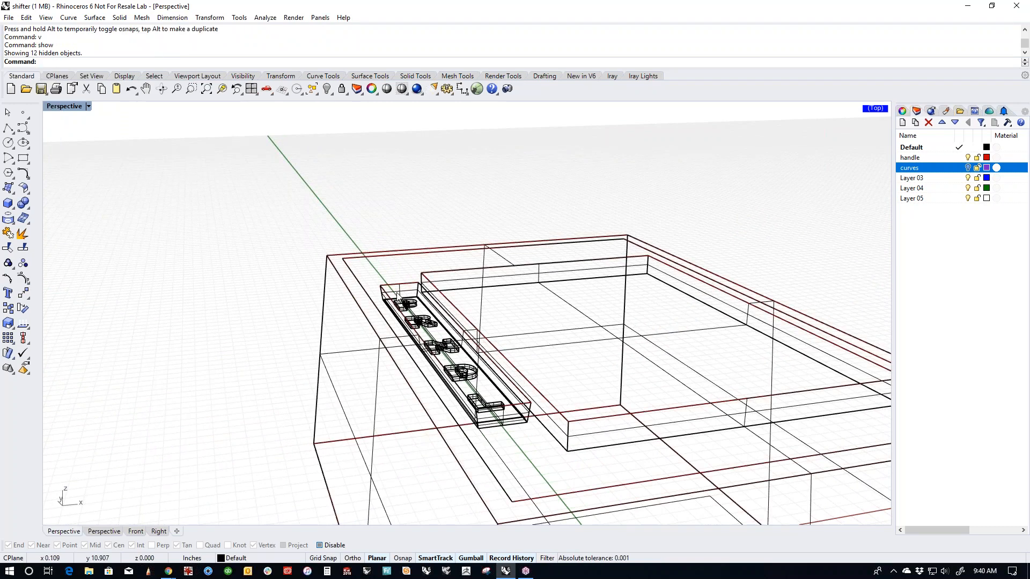
Step: Check the letter slot in shaded display and move its red outline curve slightly down
{"action": "left_click", "coordinate": [385, 92]}
{"action": "scroll", "coordinate": [325, 343], "scroll_direction": "down", "scroll_amount": 2}
{"action": "mouse_move", "coordinate": [325, 343]}
{"action": "right_mouse_down"}
{"action": "mouse_move", "coordinate": [315, 458]}
{"action": "mouse_move", "coordinate": [380, 343]}
{"action": "right_mouse_up"}
{"action": "scroll", "coordinate": [377, 349], "scroll_direction": "up", "scroll_amount": 4}
{"action": "scroll", "coordinate": [371, 365], "scroll_direction": "up", "scroll_amount": 3}
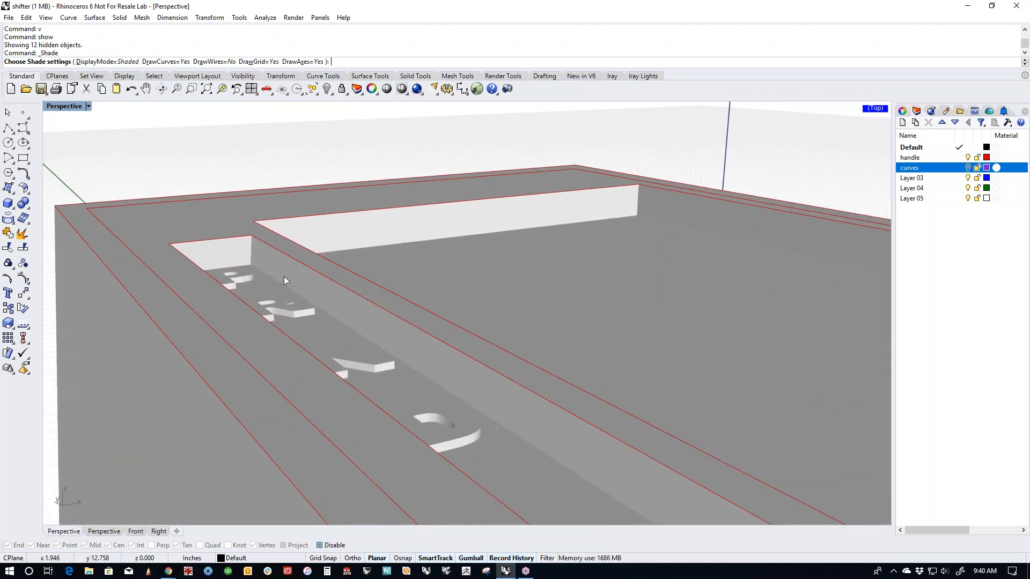
{"action": "key", "text": "Return"}
{"action": "left_click", "coordinate": [311, 276]}
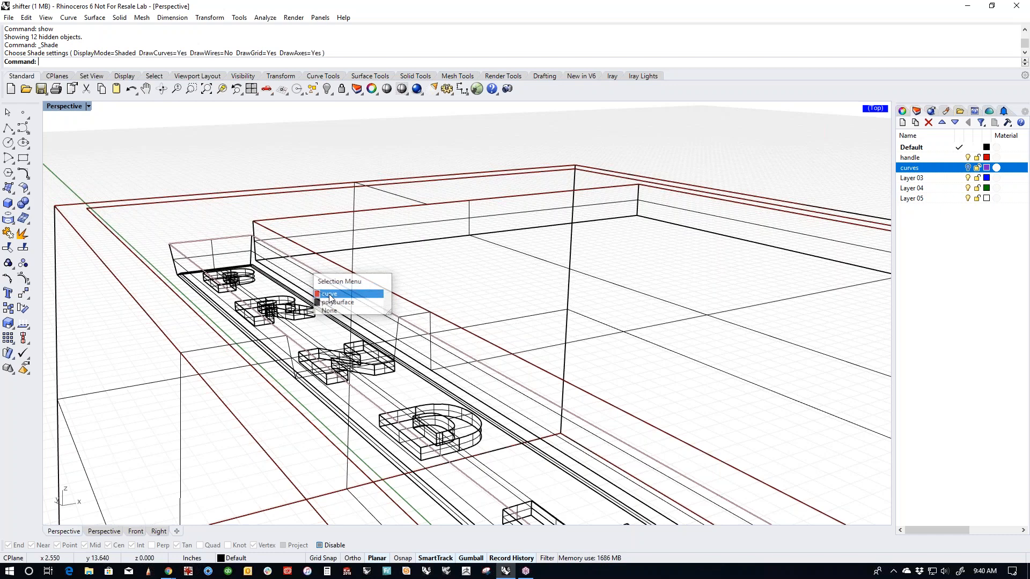
{"action": "left_click", "coordinate": [331, 295]}
{"action": "left_click_drag", "start_coordinate": [345, 313], "coordinate": [345, 332]}
{"action": "left_click", "coordinate": [158, 167]}
Step: Try to outline a narrow horizontal strip across the P and the slot with a closed orthogonal polyline, and undo it
{"action": "right_click_drag", "start_coordinate": [472, 354], "coordinate": [378, 293]}
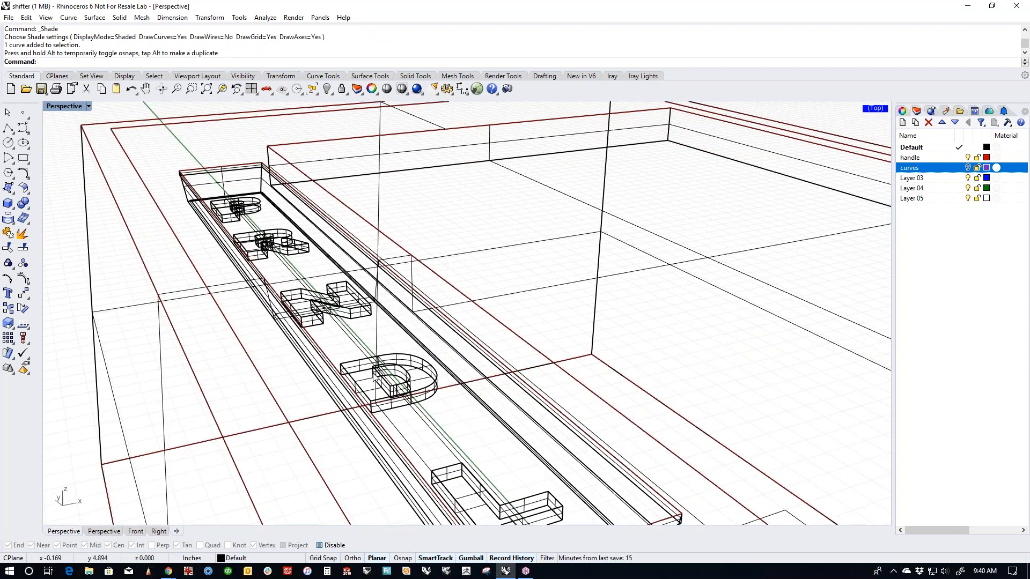
{"action": "right_click_drag", "start_coordinate": [430, 351], "coordinate": [425, 407]}
{"action": "scroll", "coordinate": [416, 412], "scroll_direction": "down", "scroll_amount": 15}
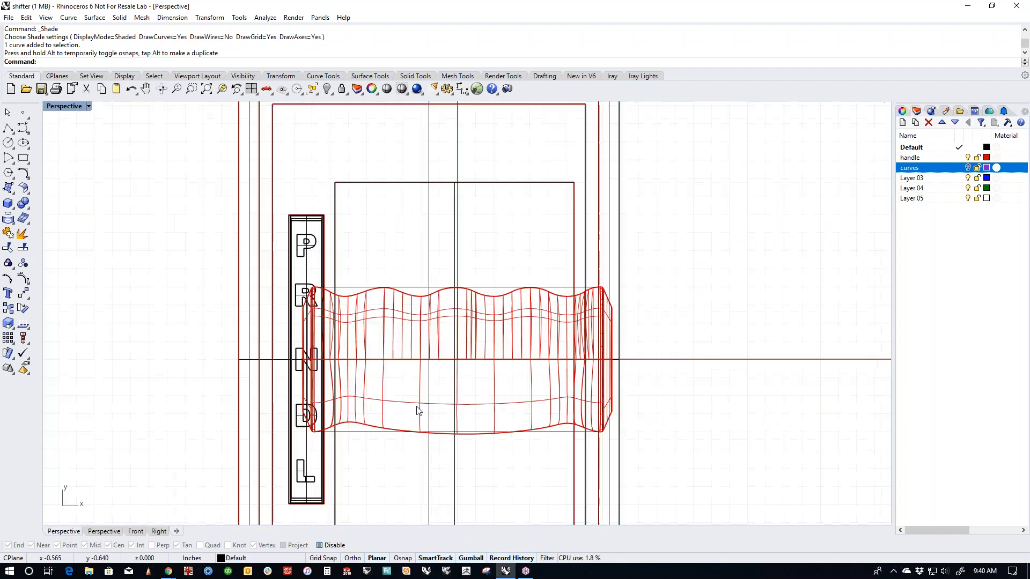
{"action": "scroll", "coordinate": [391, 412], "scroll_direction": "up", "scroll_amount": 10}
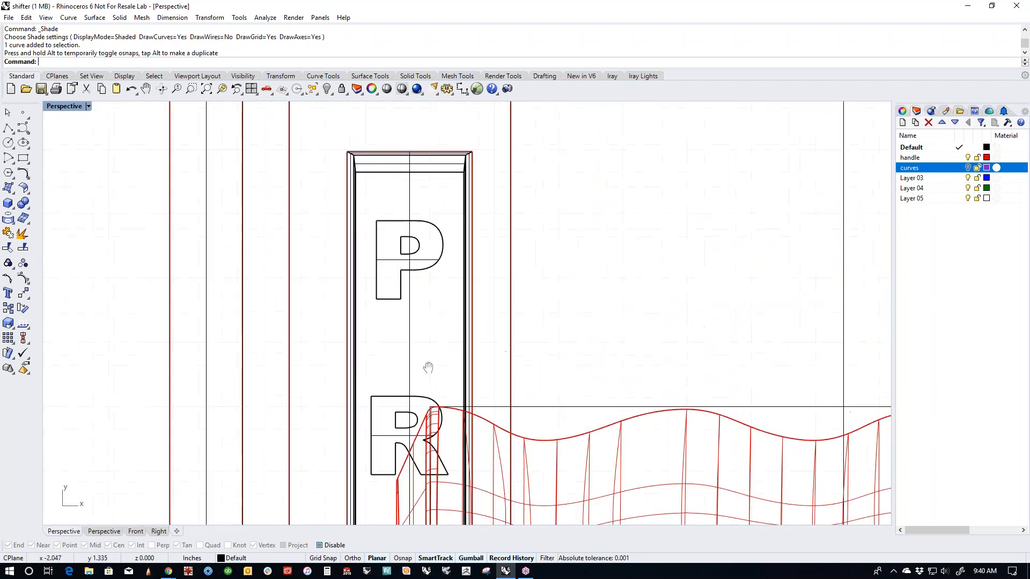
{"action": "scroll", "coordinate": [449, 349], "scroll_direction": "up", "scroll_amount": 4}
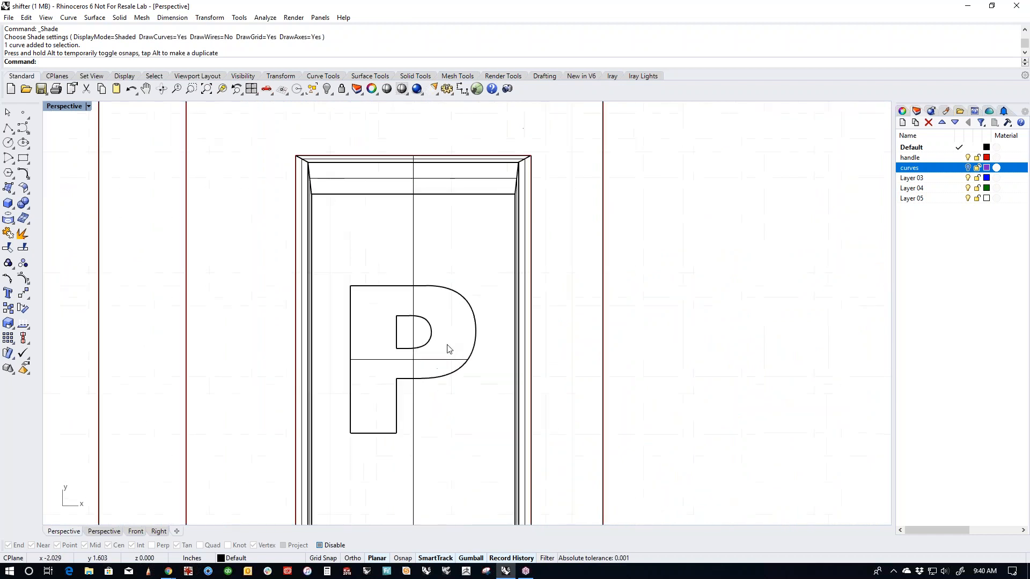
{"action": "left_click", "coordinate": [8, 127]}
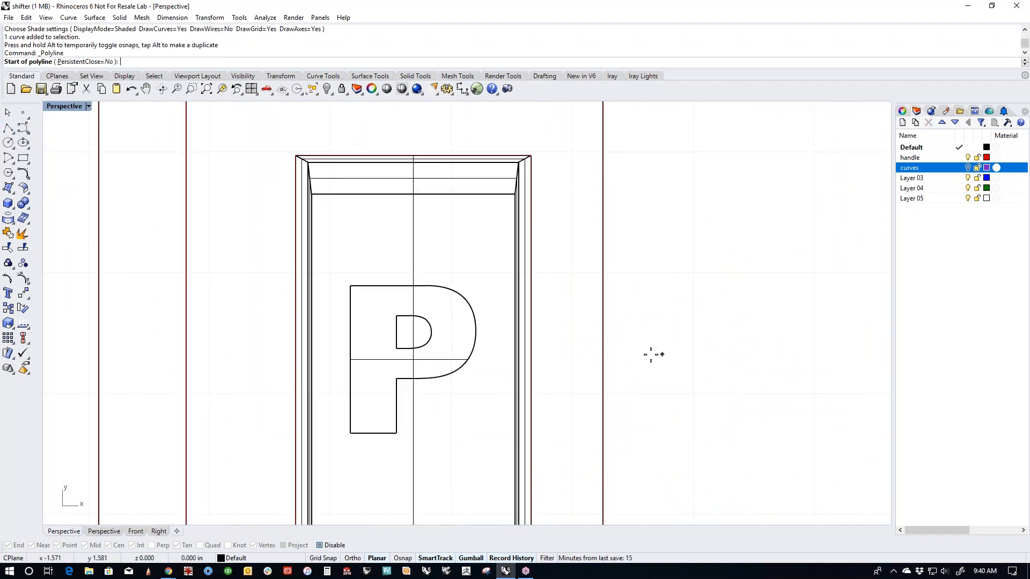
{"action": "left_click", "coordinate": [551, 316]}
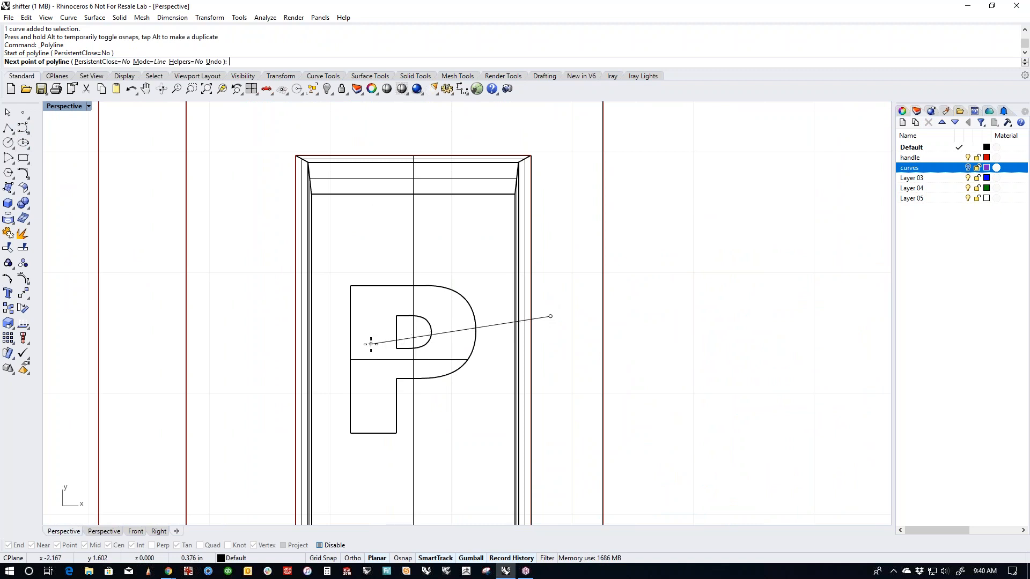
{"action": "key", "text": "F8"}
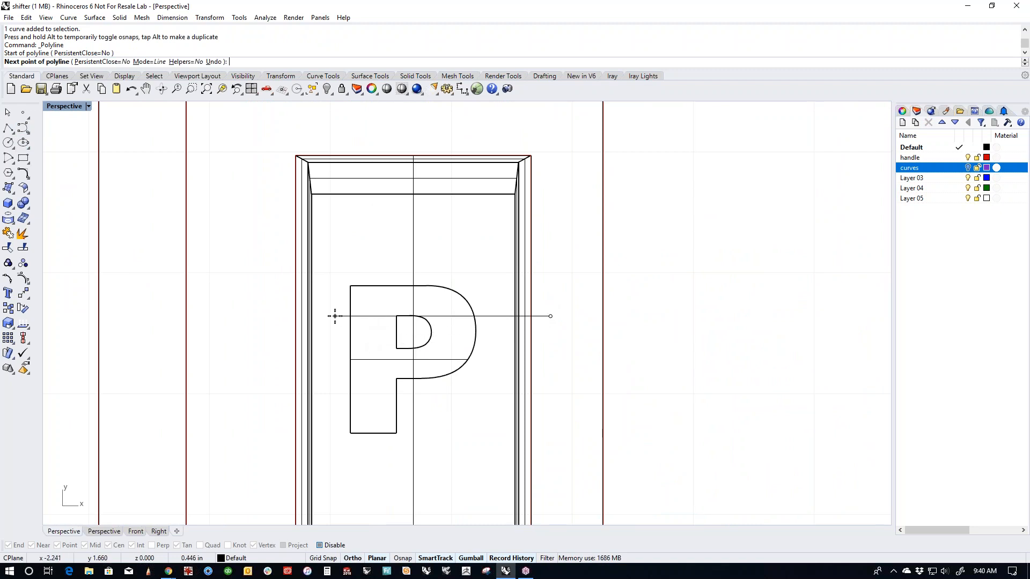
{"action": "left_click", "coordinate": [265, 315]}
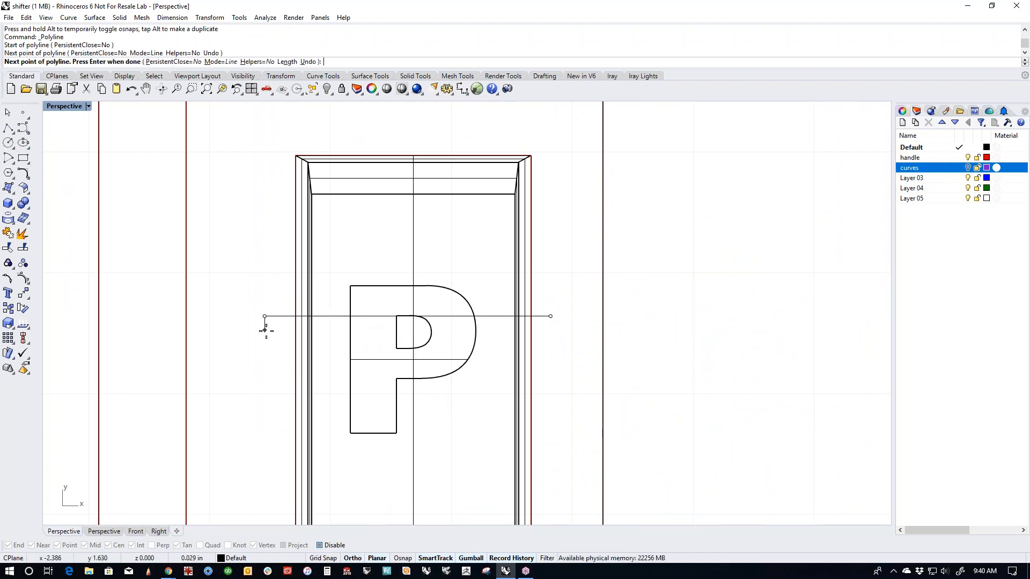
{"action": "left_click", "coordinate": [265, 333]}
{"action": "left_click", "coordinate": [553, 333]}
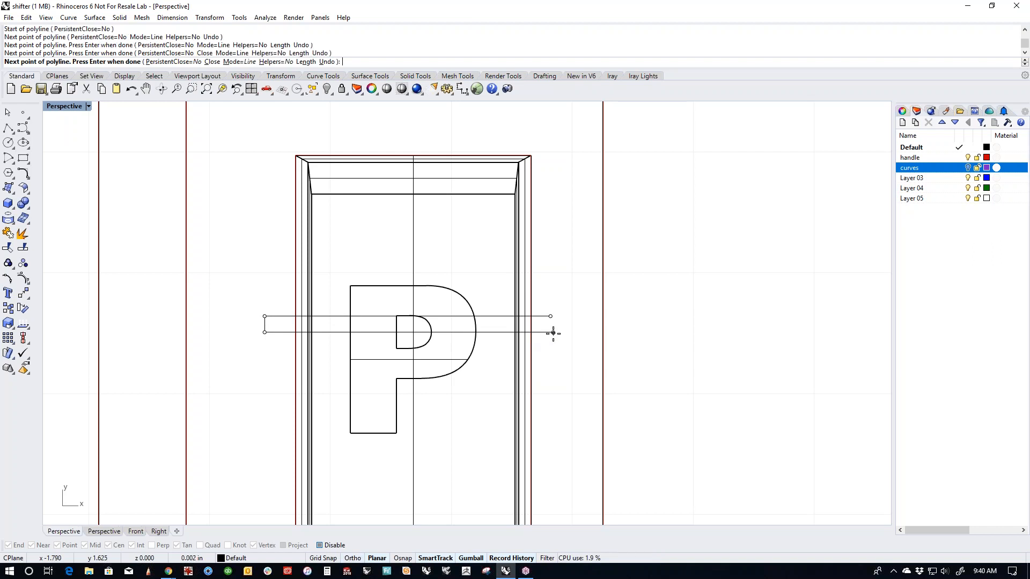
{"action": "left_click", "coordinate": [551, 316]}
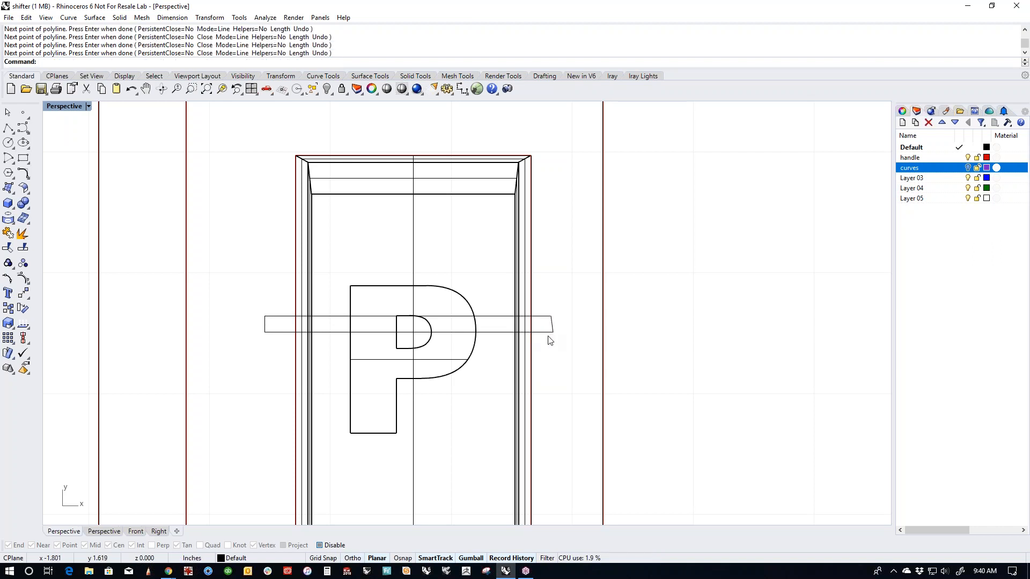
{"action": "key", "text": "ctrl+z"}
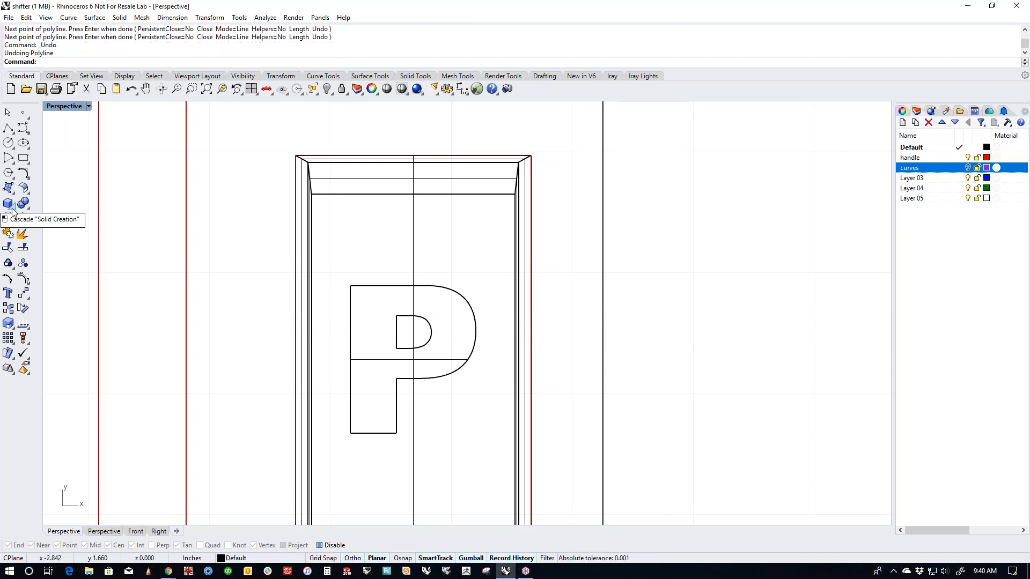
Step: Copy the letter slot's rectangular outline and paste the duplicate in place
{"action": "left_click", "coordinate": [413, 266]}
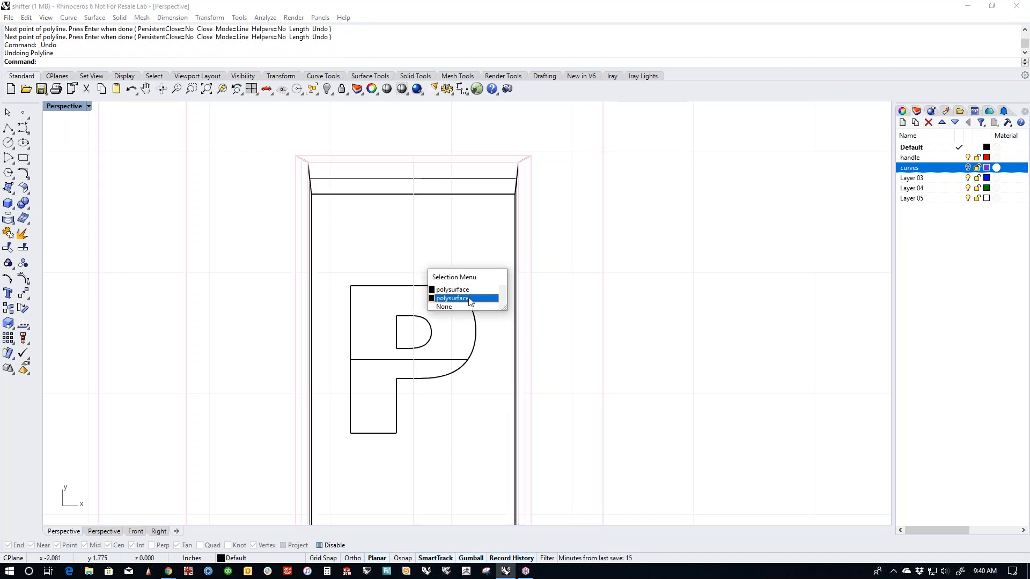
{"action": "left_click", "coordinate": [561, 207]}
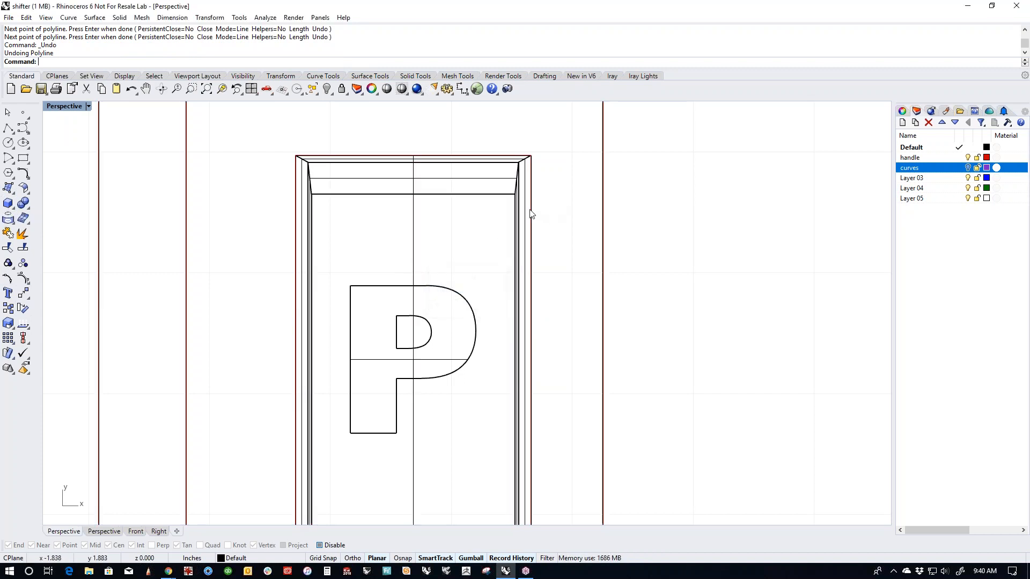
{"action": "left_click", "coordinate": [532, 213]}
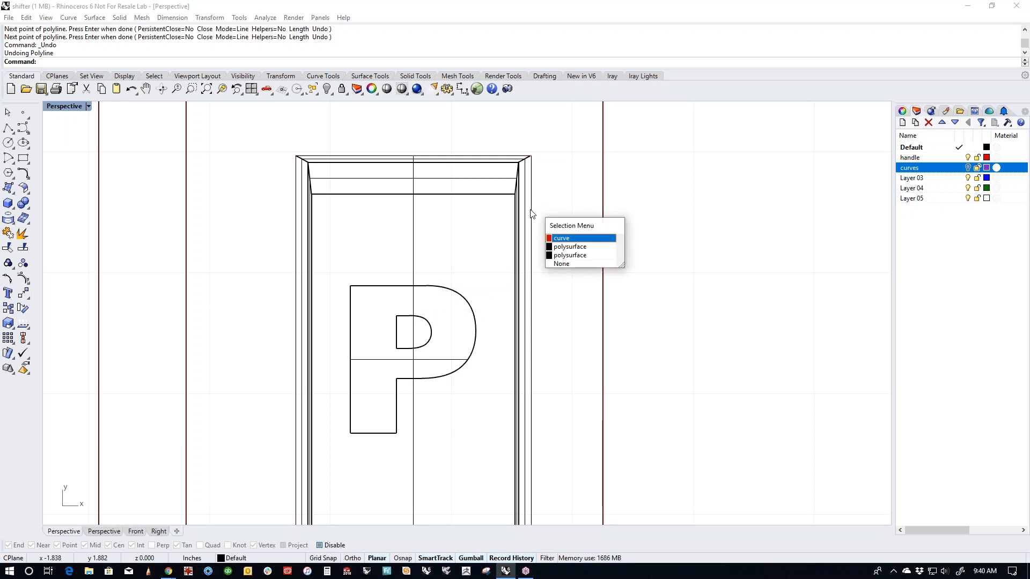
{"action": "left_click", "coordinate": [562, 255]}
{"action": "key", "text": "ctrl+c"}
{"action": "key", "text": "ctrl+v"}
Step: Shorten the pasted outline to a narrow horizontal strip spanning the slot's width and move it up across the P
{"action": "scroll", "coordinate": [419, 386], "scroll_direction": "down", "scroll_amount": 6}
{"action": "left_click_drag", "start_coordinate": [414, 455], "coordinate": [420, 355]}
{"action": "scroll", "coordinate": [418, 357], "scroll_direction": "up", "scroll_amount": 6}
{"action": "left_click_drag", "start_coordinate": [411, 318], "coordinate": [411, 93]}
{"action": "right_click_drag", "start_coordinate": [503, 195], "coordinate": [537, 491]}
{"action": "scroll", "coordinate": [453, 418], "scroll_direction": "up", "scroll_amount": 6}
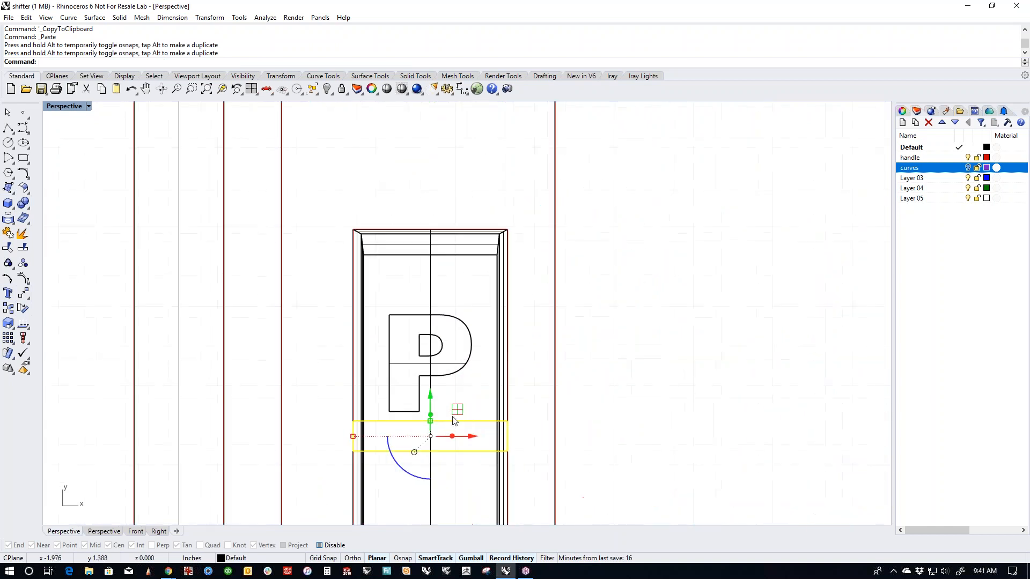
{"action": "left_click_drag", "start_coordinate": [434, 399], "coordinate": [434, 359]}
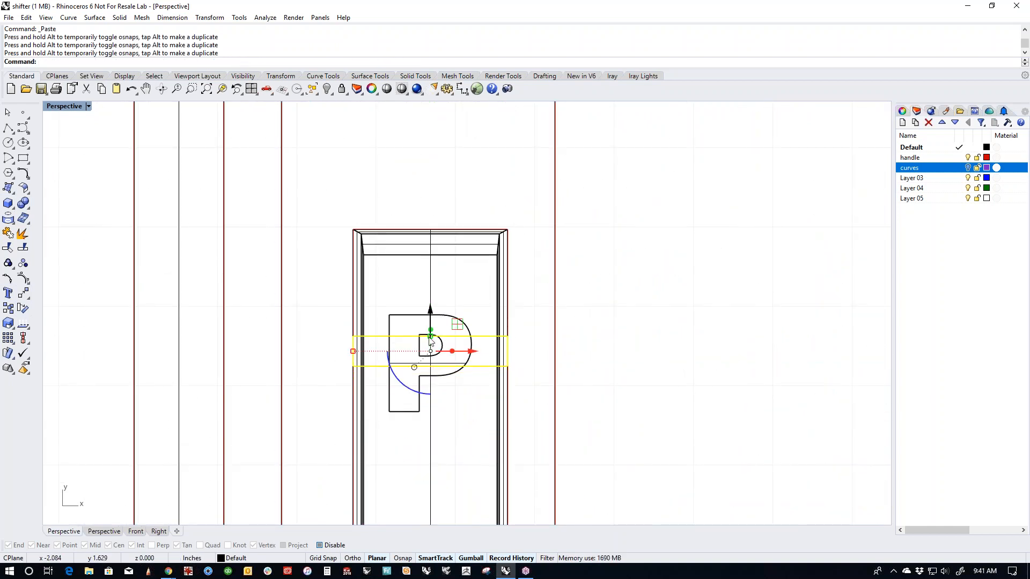
Step: Extrude the narrow strip outline into a thin solid, lower it to just above the letters, and widen it slightly past the slot walls
{"action": "left_click", "coordinate": [466, 417]}
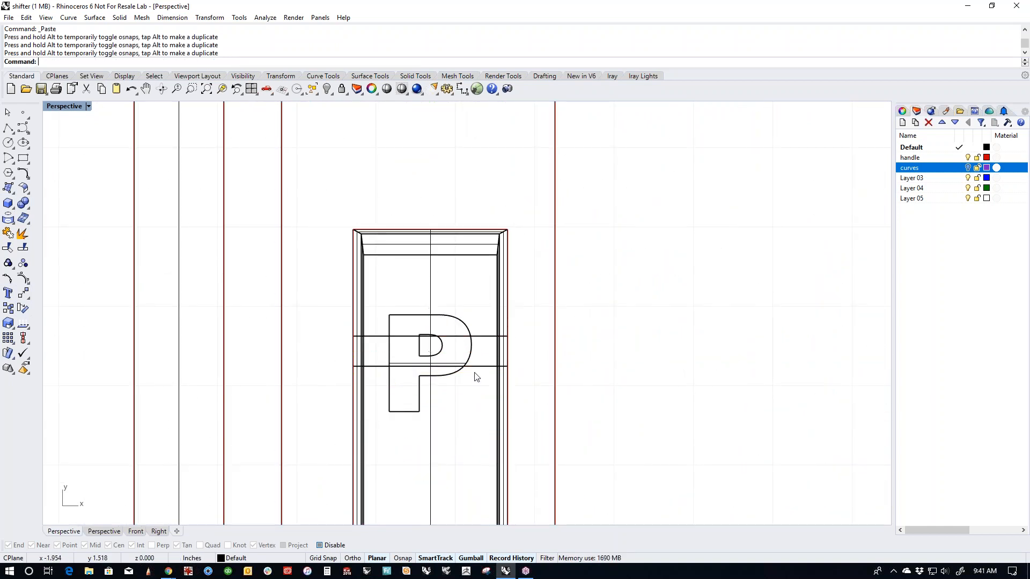
{"action": "left_click", "coordinate": [483, 367]}
{"action": "left_click_drag", "start_coordinate": [430, 366], "coordinate": [431, 356]}
{"action": "right_click_drag", "start_coordinate": [455, 437], "coordinate": [399, 427]}
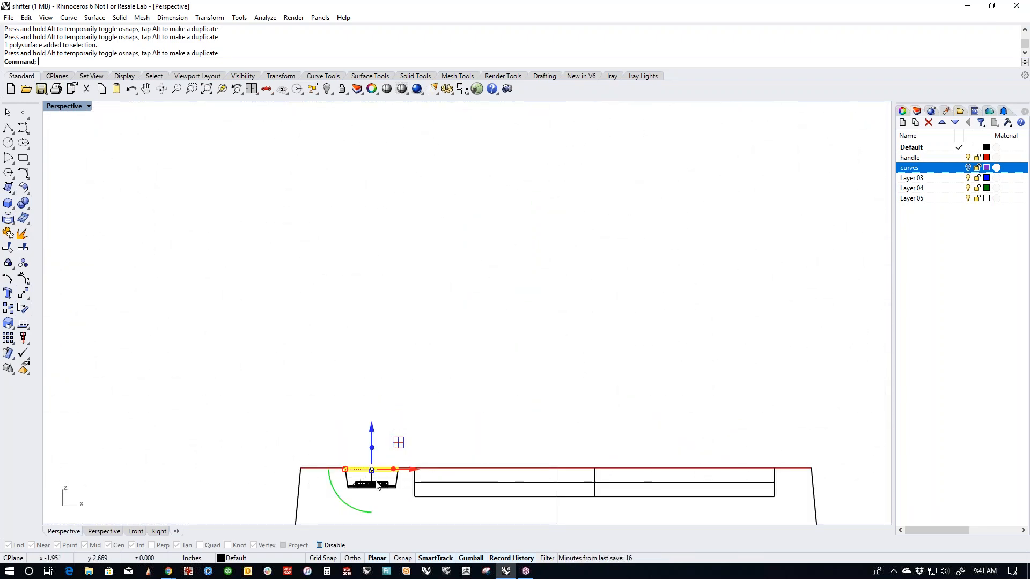
{"action": "scroll", "coordinate": [377, 485], "scroll_direction": "up", "scroll_amount": 8}
{"action": "left_click_drag", "start_coordinate": [430, 320], "coordinate": [414, 433]}
{"action": "left_click_drag", "start_coordinate": [209, 434], "coordinate": [195, 433]}
{"action": "left_click", "coordinate": [324, 384]}
Step: Thin the tapered cover piece at the top of the letter slot by moving its lower edges slightly up in side view
{"action": "left_click_drag", "start_coordinate": [195, 361], "coordinate": [690, 375]}
{"action": "scroll", "coordinate": [200, 370], "scroll_direction": "up", "scroll_amount": 3}
{"action": "left_click_drag", "start_coordinate": [215, 365], "coordinate": [218, 350]}
{"action": "left_click", "coordinate": [159, 392]}
{"action": "left_click", "coordinate": [266, 347]}
{"action": "left_click", "coordinate": [170, 387]}
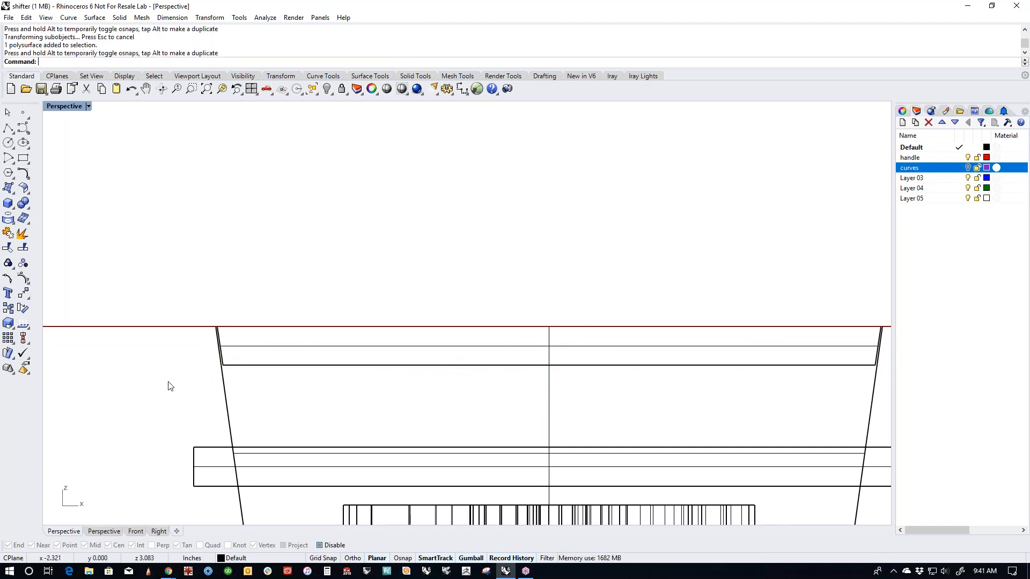
Step: Examine the letter slot, strip and cover piece in shaded display and in a perspective wireframe view
{"action": "scroll", "coordinate": [372, 381], "scroll_direction": "down", "scroll_amount": 5}
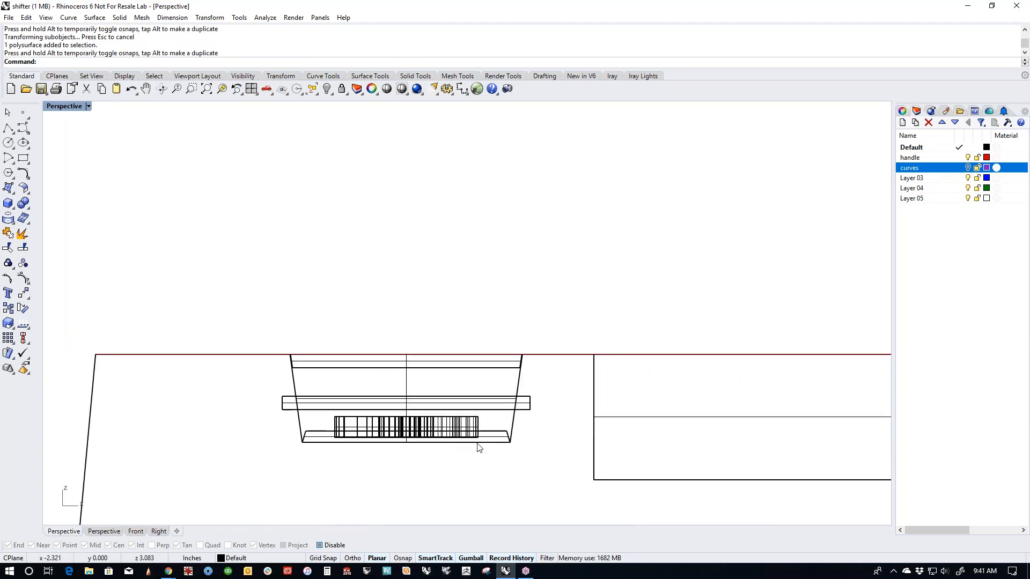
{"action": "right_click_drag", "start_coordinate": [365, 361], "coordinate": [450, 403]}
{"action": "scroll", "coordinate": [414, 276], "scroll_direction": "up", "scroll_amount": 8}
{"action": "right_click_drag", "start_coordinate": [413, 273], "coordinate": [415, 236]}
{"action": "scroll", "coordinate": [407, 134], "scroll_direction": "down", "scroll_amount": 5}
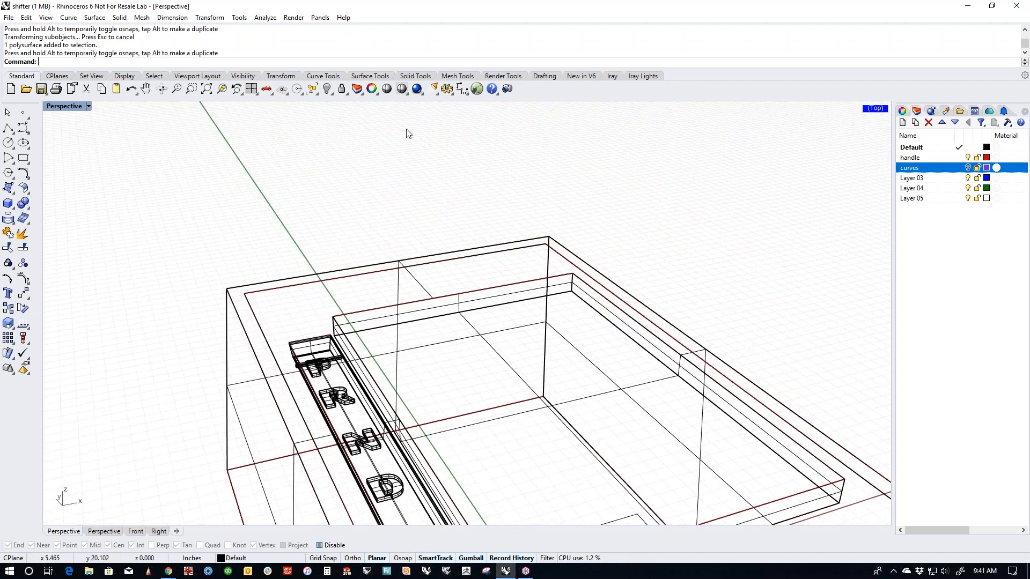
{"action": "left_click", "coordinate": [386, 88]}
{"action": "scroll", "coordinate": [340, 362], "scroll_direction": "up", "scroll_amount": 6}
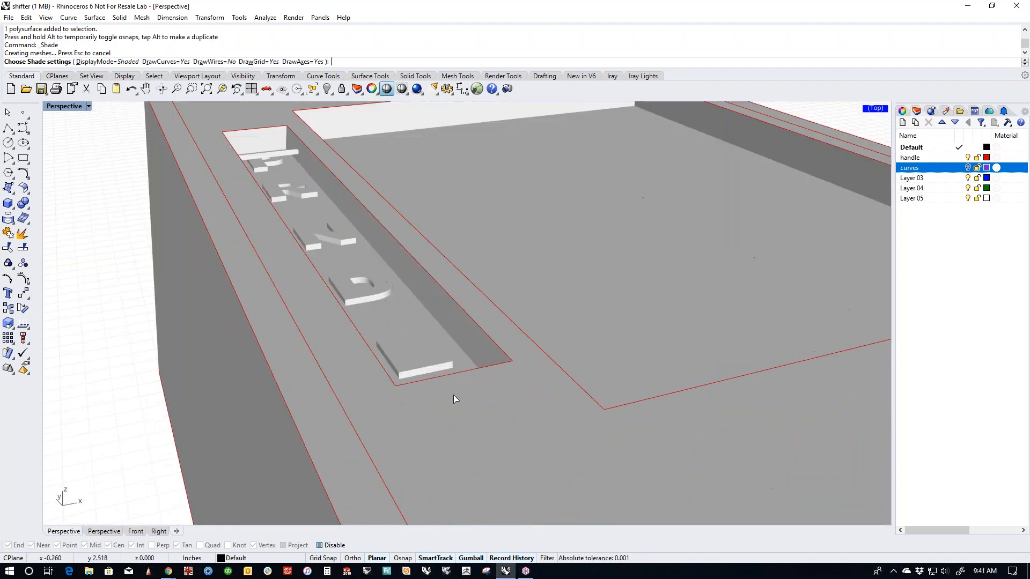
{"action": "left_click", "coordinate": [507, 364]}
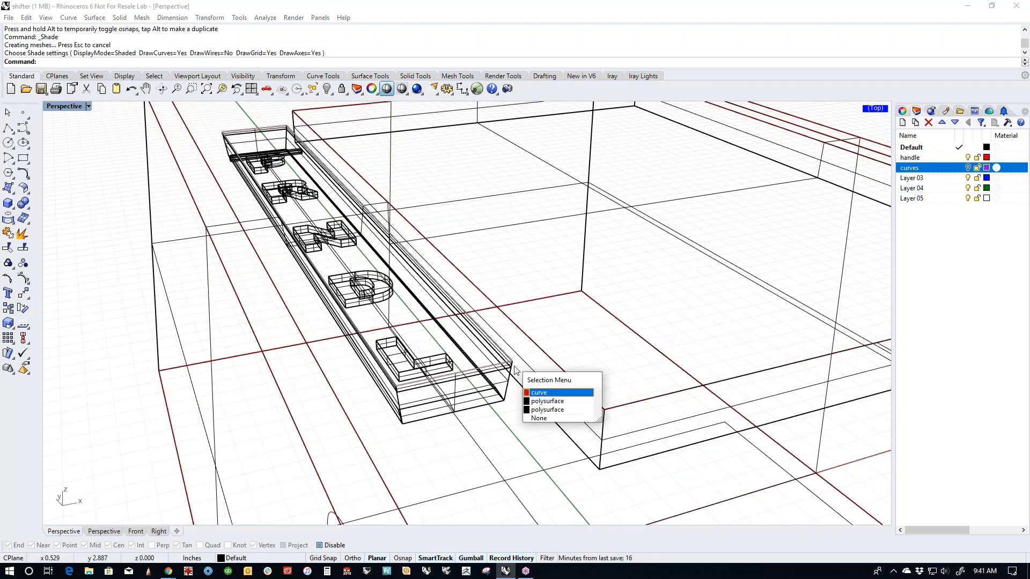
{"action": "left_click", "coordinate": [541, 410]}
{"action": "scroll", "coordinate": [326, 359], "scroll_direction": "down", "scroll_amount": 6}
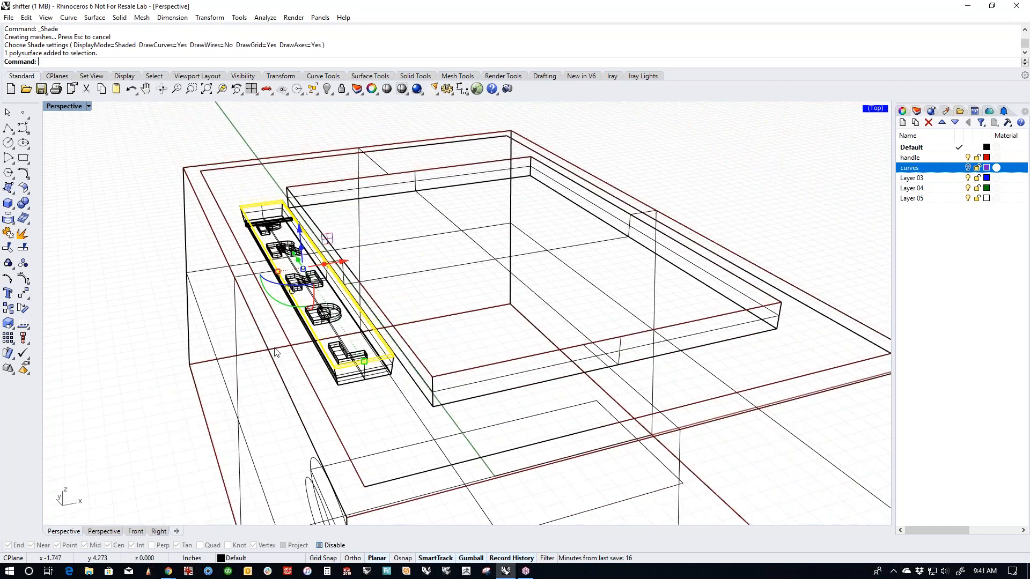
{"action": "key", "text": "Escape"}
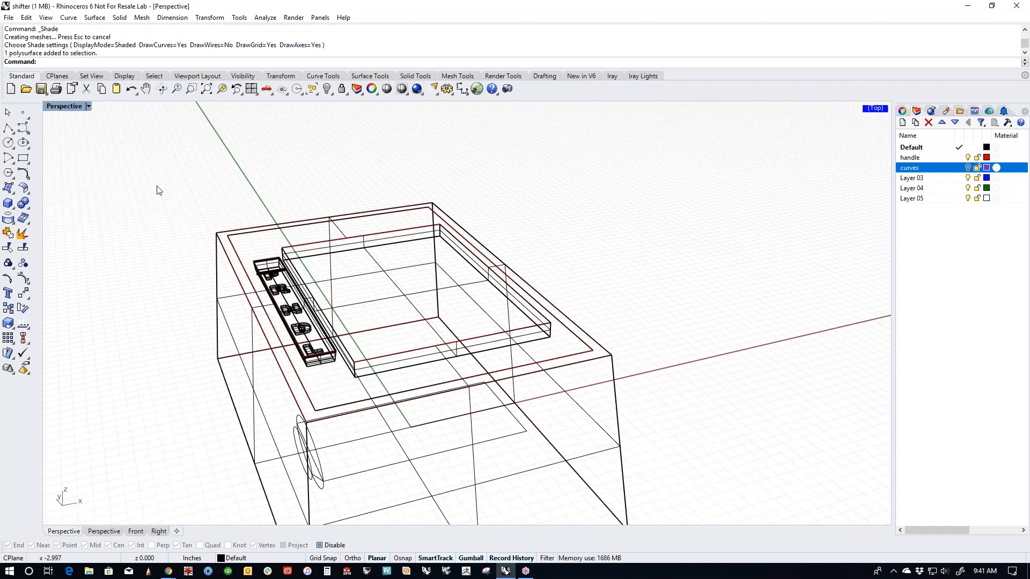
Step: Set the perspective viewport to the Rendered display mode
{"action": "left_click", "coordinate": [59, 111]}
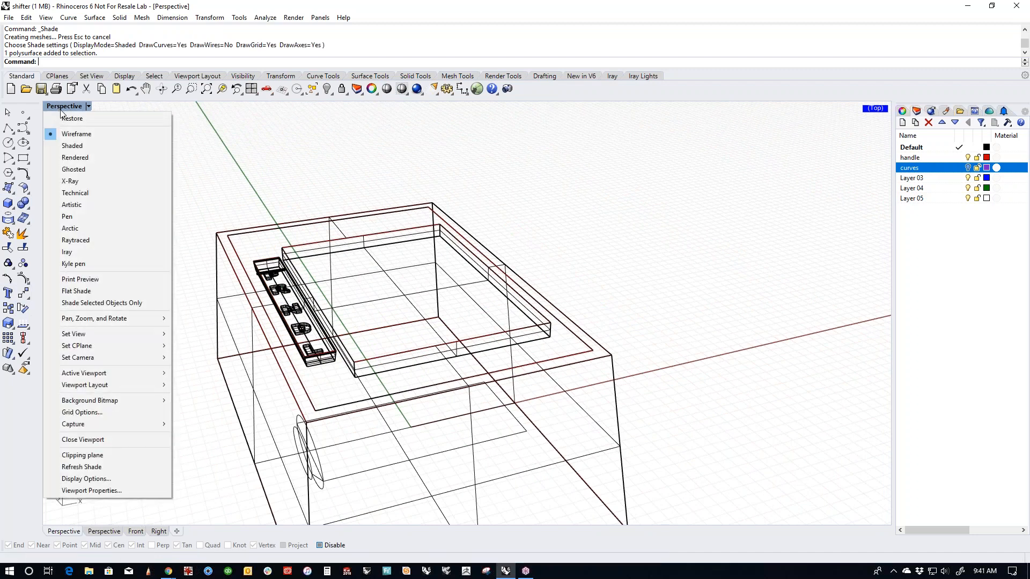
{"action": "left_click", "coordinate": [81, 158]}
{"action": "right_click_drag", "start_coordinate": [194, 318], "coordinate": [256, 323], "text": "shift"}
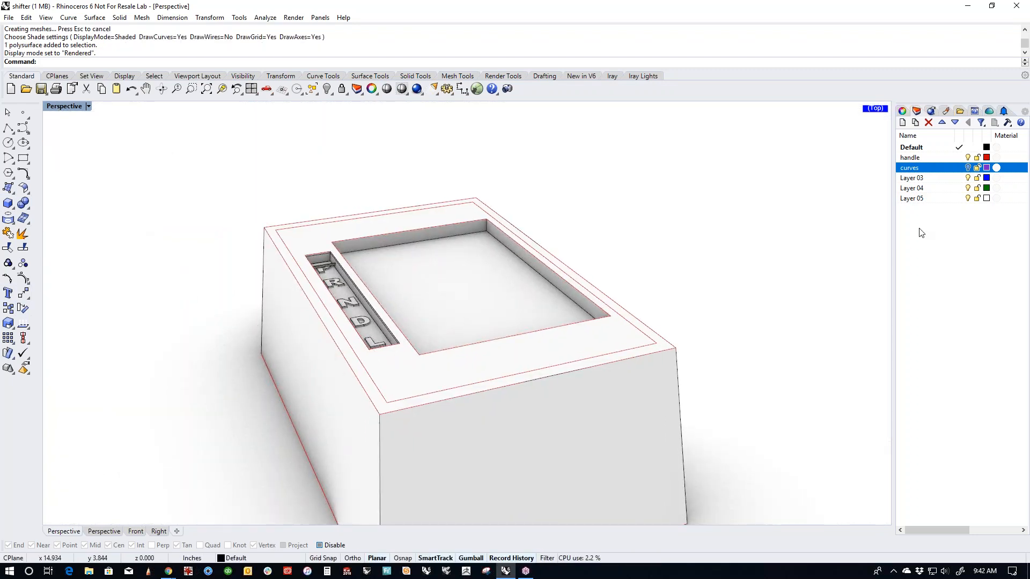
Step: Create a new Metal material and try to apply it by dropping it into the viewport
{"action": "left_click", "coordinate": [945, 111]}
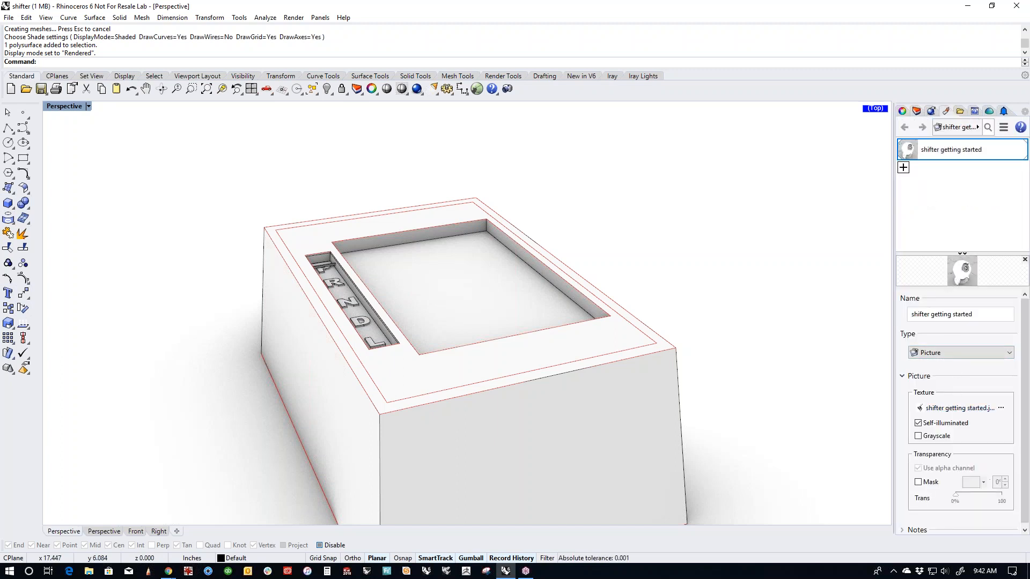
{"action": "left_click", "coordinate": [903, 167]}
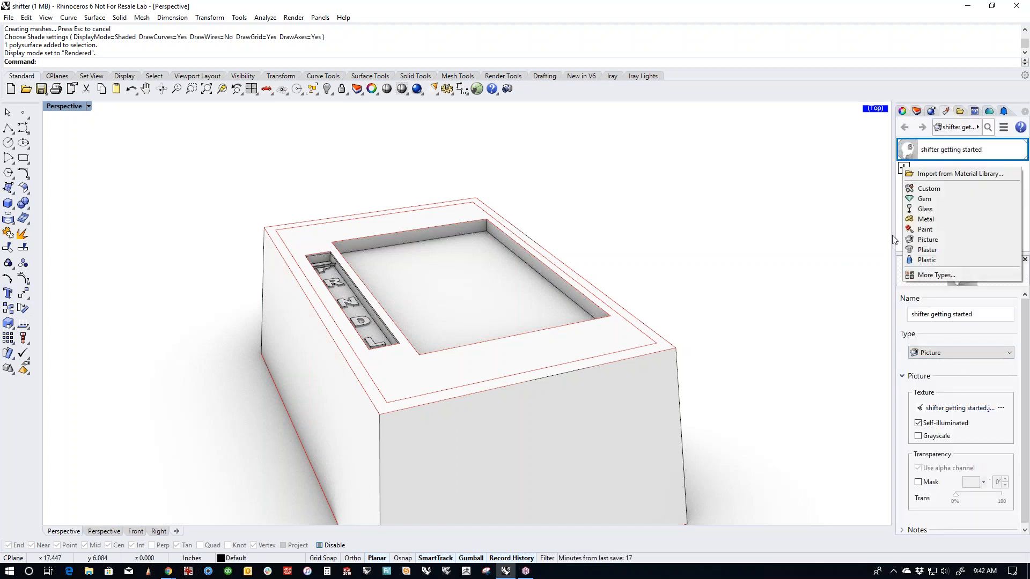
{"action": "left_click", "coordinate": [936, 220]}
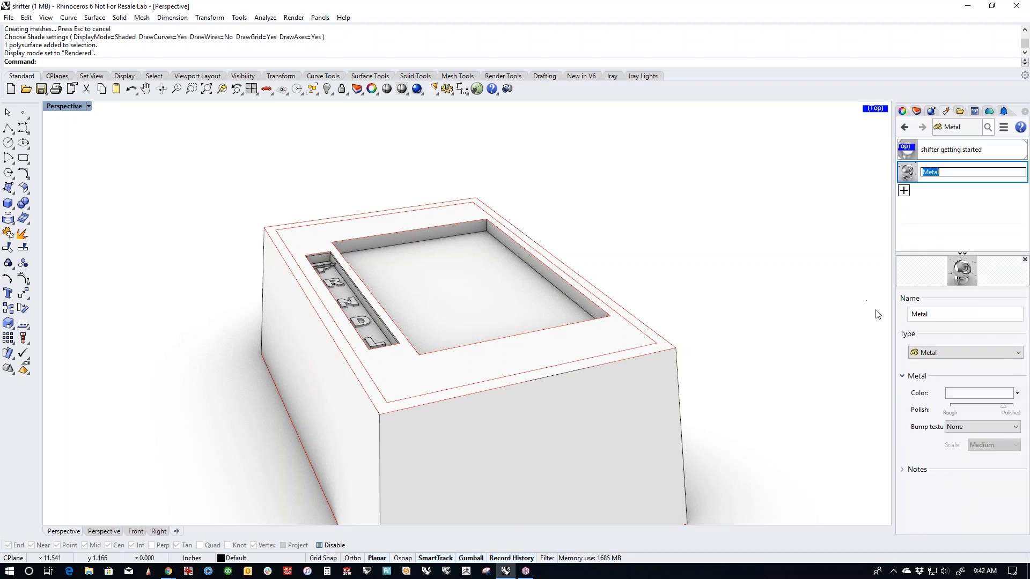
{"action": "left_click_drag", "start_coordinate": [933, 172], "coordinate": [762, 260]}
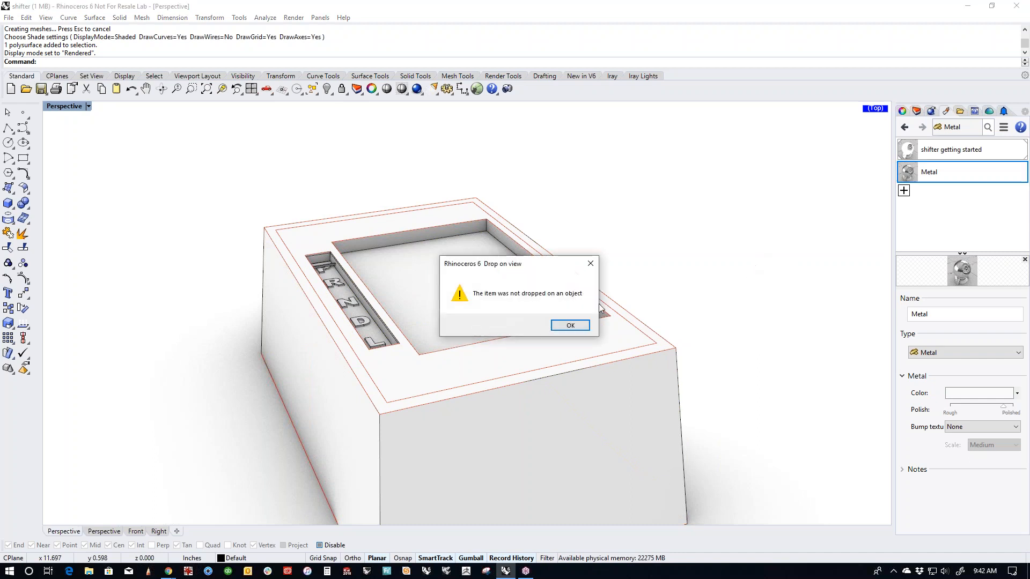
{"action": "left_click", "coordinate": [571, 324]}
Step: Assign the Metal material to the box's top face, the large recess's floor and walls, and the letter slot's inner faces
{"action": "left_click", "coordinate": [608, 352], "text": "ctrl+shift"}
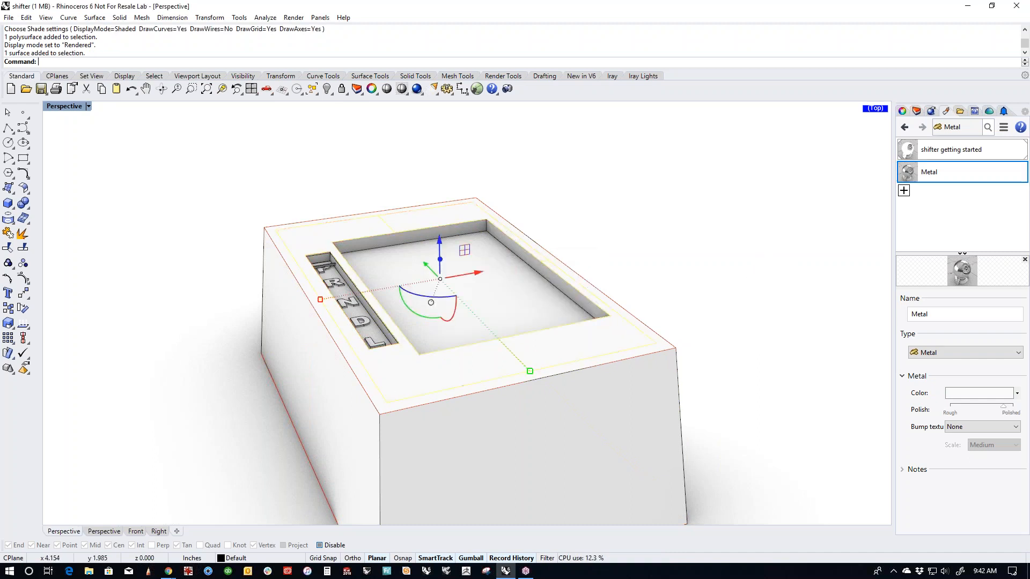
{"action": "scroll", "coordinate": [433, 231], "scroll_direction": "up", "scroll_amount": 5}
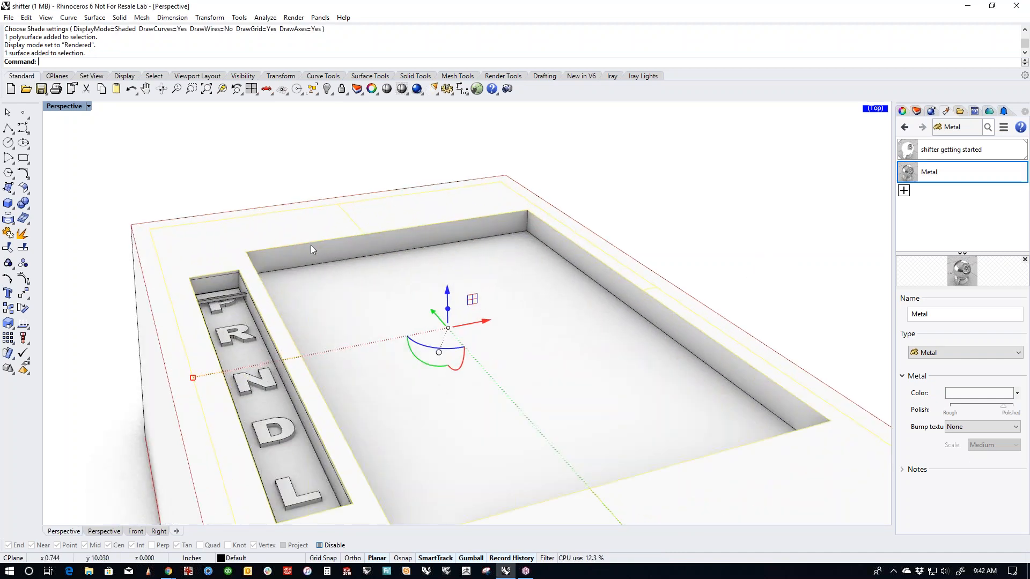
{"action": "left_click", "coordinate": [323, 302], "text": "ctrl+shift"}
{"action": "left_click", "coordinate": [322, 300], "text": "ctrl+shift"}
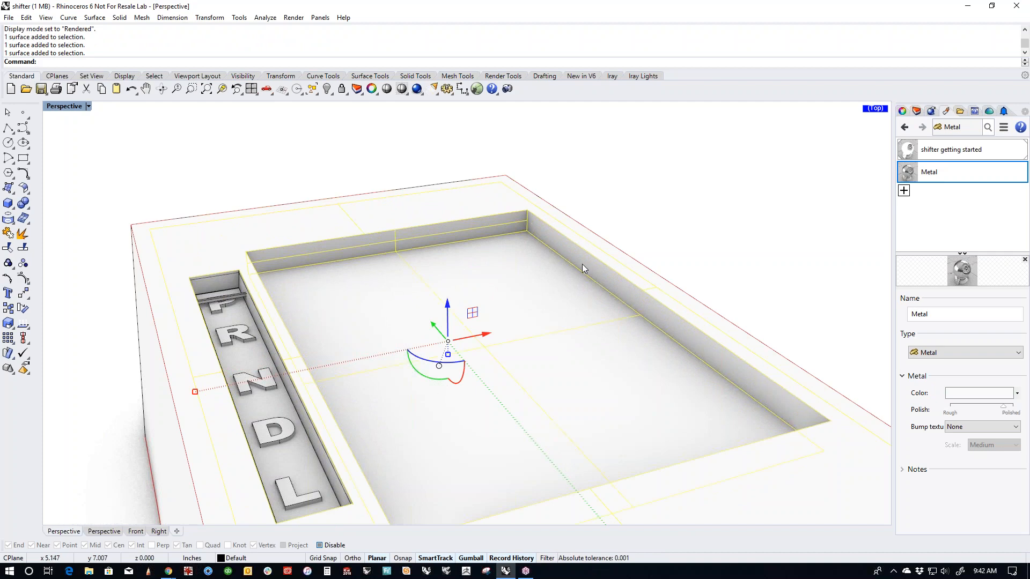
{"action": "left_click", "coordinate": [582, 264], "text": "ctrl+shift"}
{"action": "scroll", "coordinate": [581, 269], "scroll_direction": "down", "scroll_amount": 5}
{"action": "right_click_drag", "start_coordinate": [582, 280], "coordinate": [552, 358]}
{"action": "scroll", "coordinate": [377, 326], "scroll_direction": "up", "scroll_amount": 5}
{"action": "scroll", "coordinate": [392, 305], "scroll_direction": "down", "scroll_amount": 6}
{"action": "scroll", "coordinate": [317, 294], "scroll_direction": "up", "scroll_amount": 4}
{"action": "scroll", "coordinate": [348, 305], "scroll_direction": "down", "scroll_amount": 6}
{"action": "scroll", "coordinate": [470, 304], "scroll_direction": "up", "scroll_amount": 5}
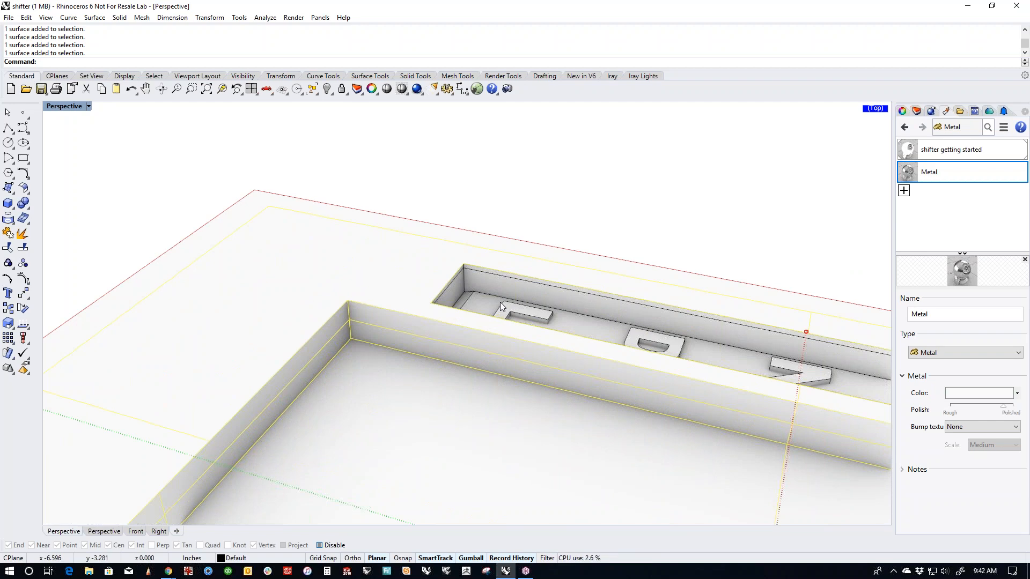
{"action": "right_click_drag", "start_coordinate": [472, 291], "coordinate": [546, 385]}
{"action": "scroll", "coordinate": [660, 355], "scroll_direction": "up", "scroll_amount": 4}
{"action": "scroll", "coordinate": [661, 355], "scroll_direction": "down", "scroll_amount": 6}
{"action": "scroll", "coordinate": [629, 475], "scroll_direction": "up", "scroll_amount": 5}
{"action": "scroll", "coordinate": [591, 430], "scroll_direction": "down", "scroll_amount": 6}
{"action": "scroll", "coordinate": [478, 352], "scroll_direction": "up", "scroll_amount": 5}
{"action": "scroll", "coordinate": [485, 353], "scroll_direction": "down", "scroll_amount": 5}
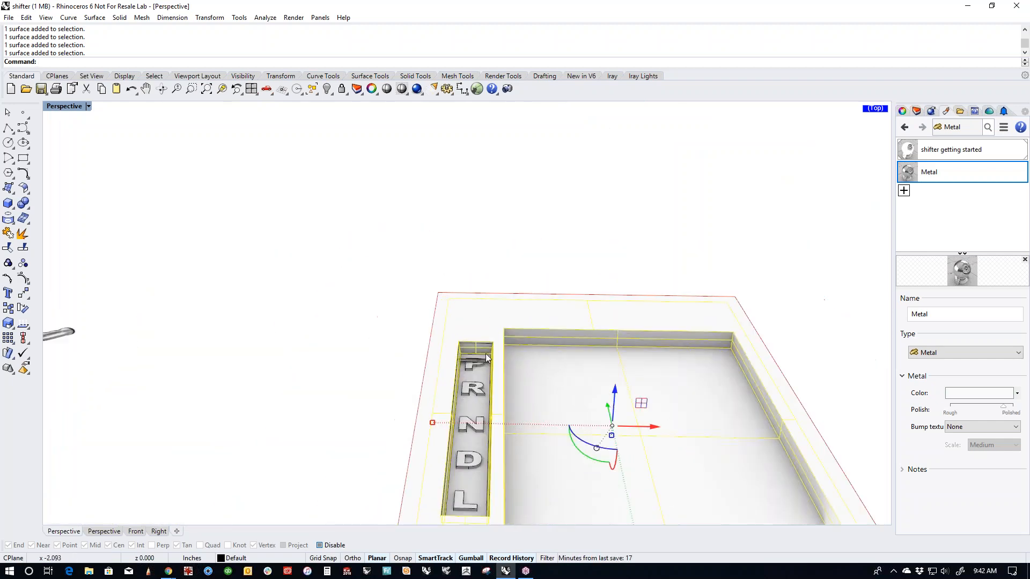
{"action": "right_click_drag", "start_coordinate": [484, 353], "coordinate": [819, 253]}
{"action": "right_click", "coordinate": [907, 172]}
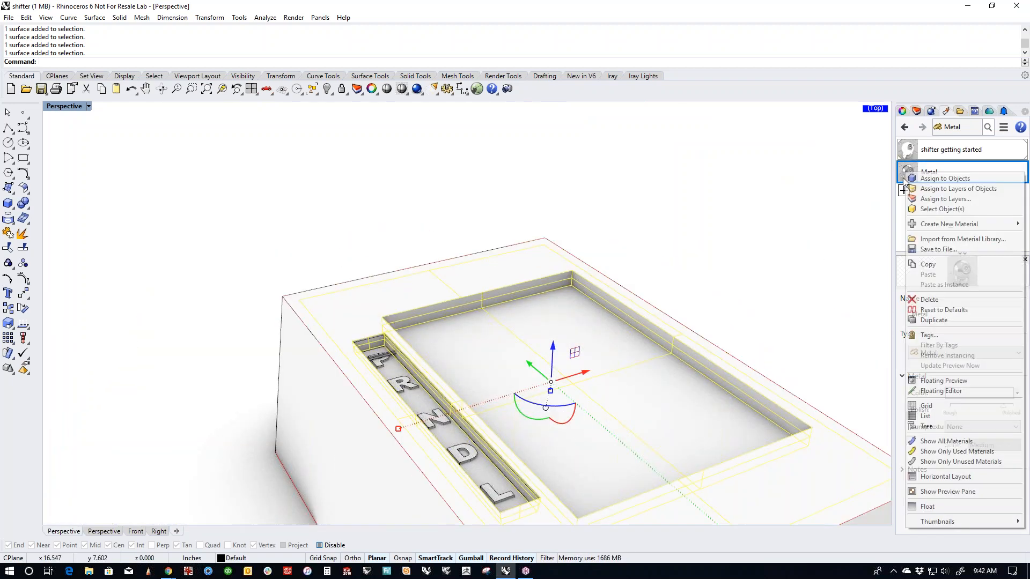
{"action": "left_click", "coordinate": [934, 180]}
{"action": "left_click", "coordinate": [664, 216]}
Step: Create a new Plastic material and set its color to black
{"action": "scroll", "coordinate": [529, 308], "scroll_direction": "down", "scroll_amount": 4}
{"action": "right_click_drag", "start_coordinate": [529, 307], "coordinate": [605, 361]}
{"action": "left_click", "coordinate": [903, 213]}
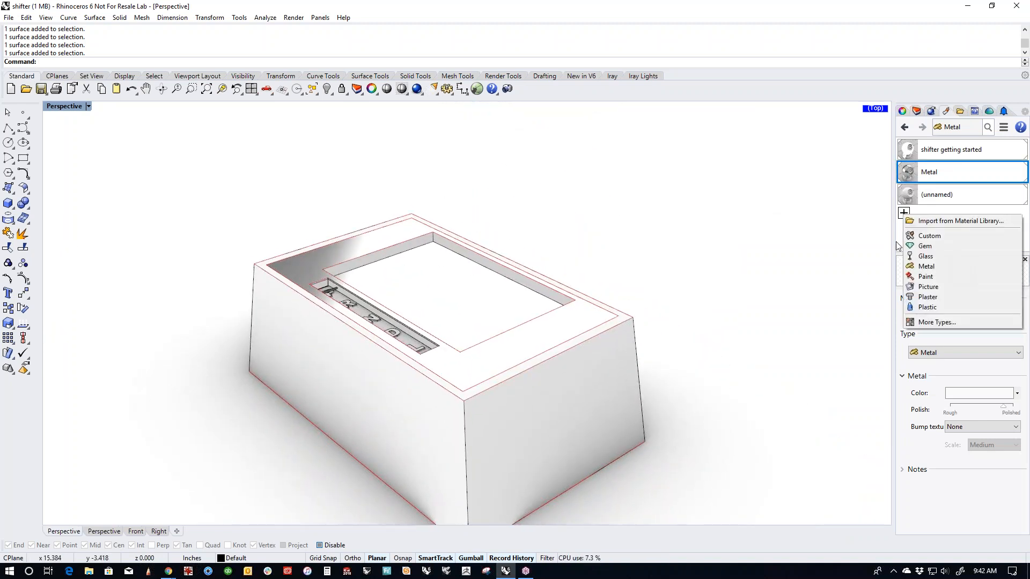
{"action": "left_click", "coordinate": [936, 308]}
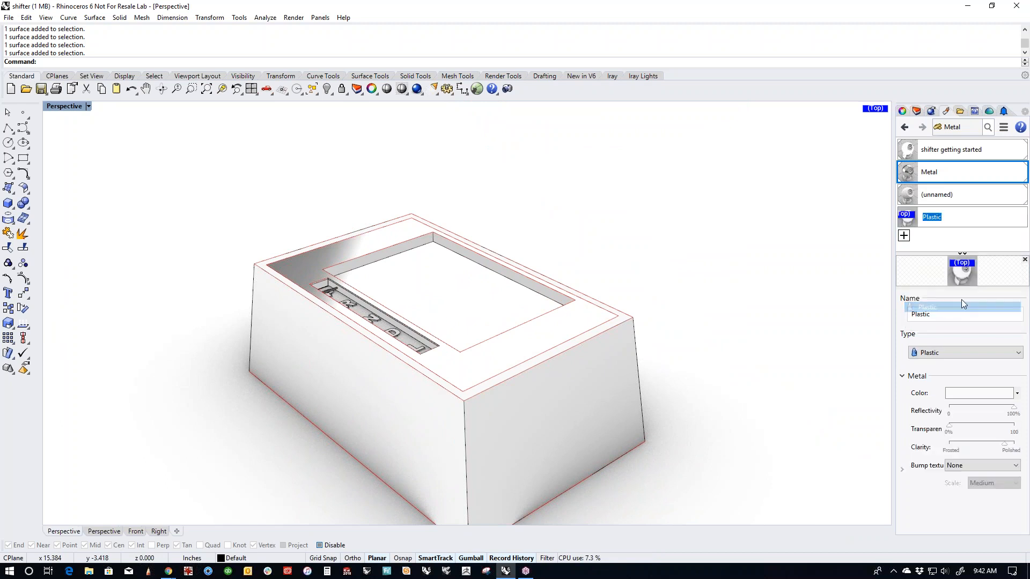
{"action": "left_click", "coordinate": [960, 395]}
{"action": "left_click_drag", "start_coordinate": [719, 259], "coordinate": [789, 272]}
{"action": "left_click", "coordinate": [694, 388]}
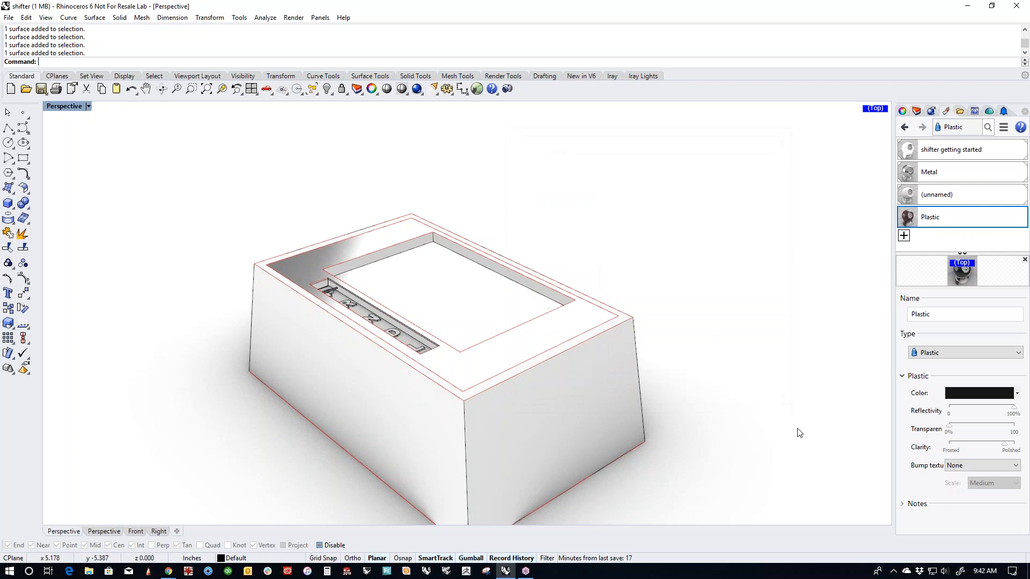
Step: Lower the Plastic material's clarity to about halfway and give it a Speckle bump texture at XXS scale
{"action": "left_click", "coordinate": [996, 447]}
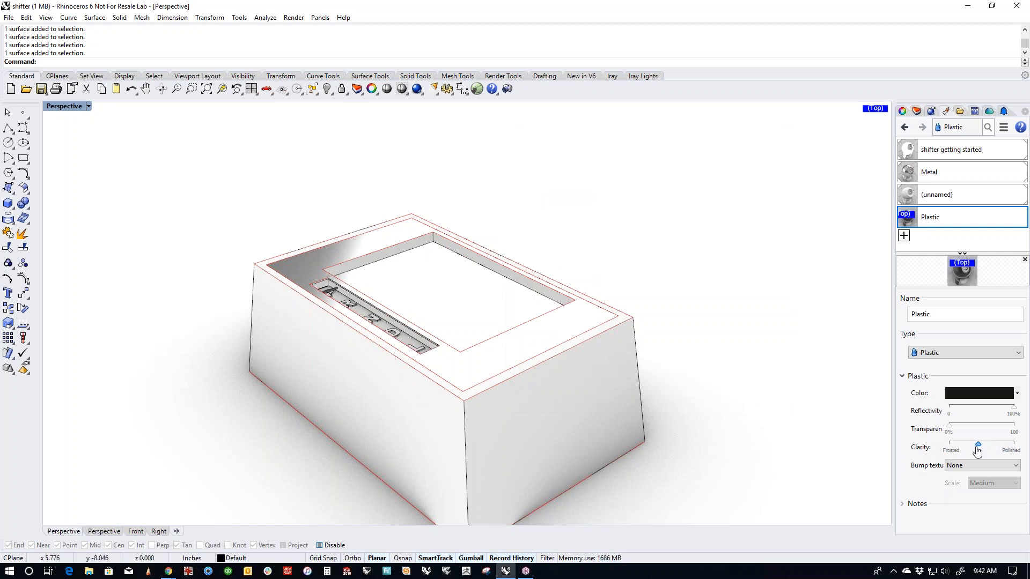
{"action": "left_click", "coordinate": [975, 466]}
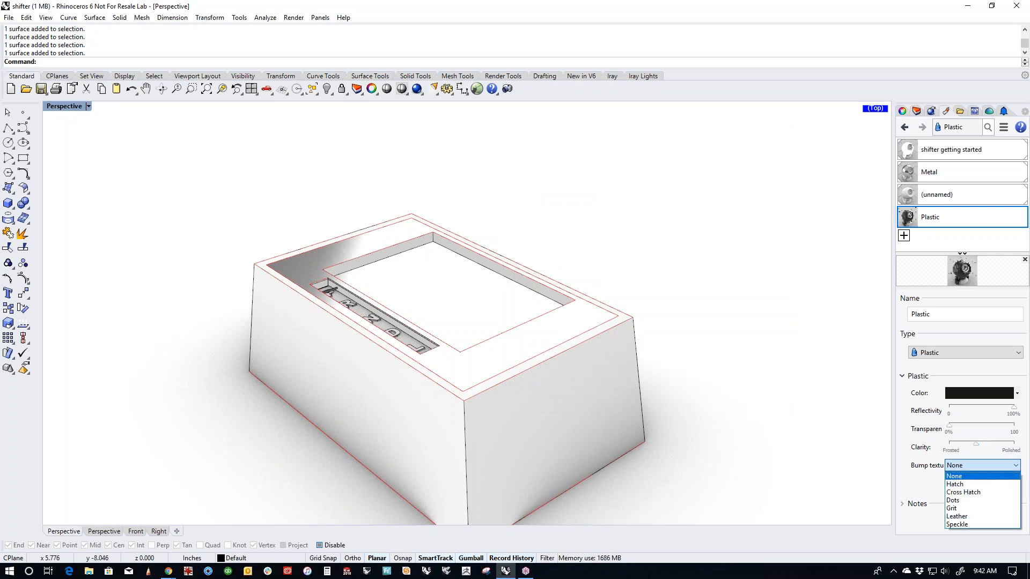
{"action": "left_click", "coordinate": [971, 526]}
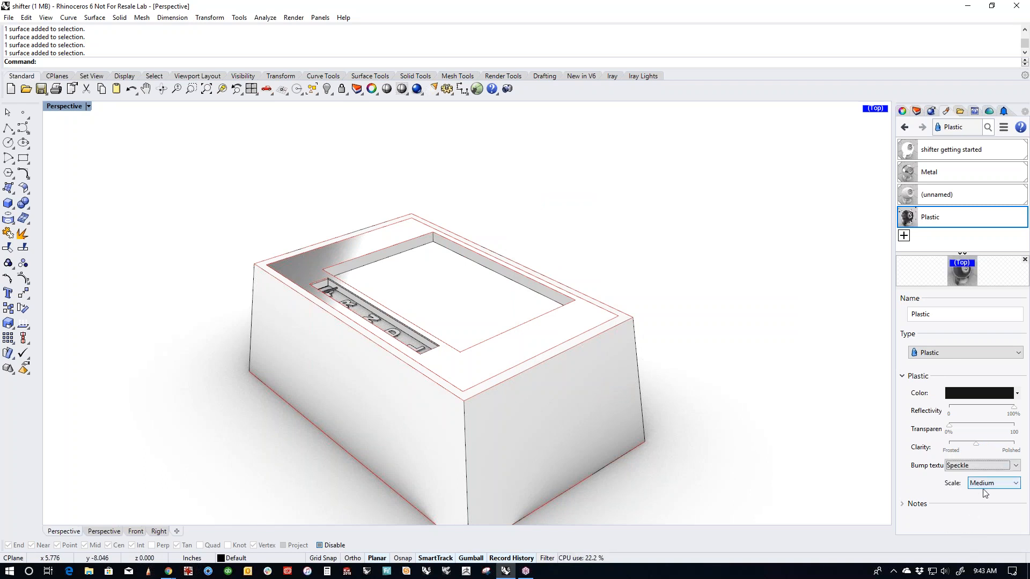
{"action": "left_click", "coordinate": [992, 483]}
{"action": "left_click", "coordinate": [985, 504]}
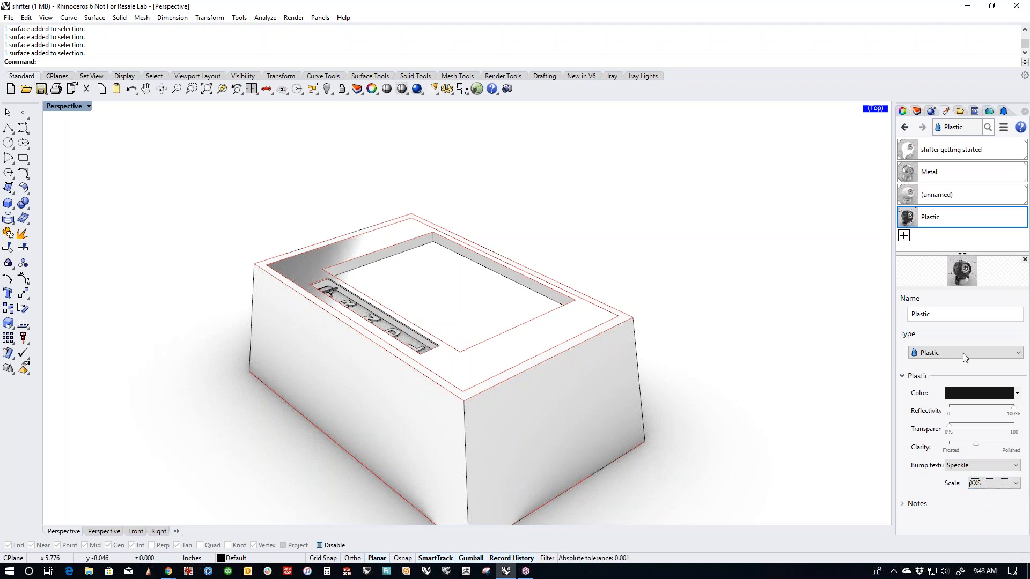
Step: Assign the black Plastic material to the box's outer side faces and narrow top rim
{"action": "scroll", "coordinate": [456, 389], "scroll_direction": "up", "scroll_amount": 6}
{"action": "left_click", "coordinate": [473, 409]}
{"action": "left_click", "coordinate": [485, 430], "text": "shift"}
{"action": "left_click", "coordinate": [440, 445], "text": "shift"}
{"action": "scroll", "coordinate": [347, 370], "scroll_direction": "down", "scroll_amount": 8}
{"action": "right_click_drag", "start_coordinate": [304, 368], "coordinate": [350, 377]}
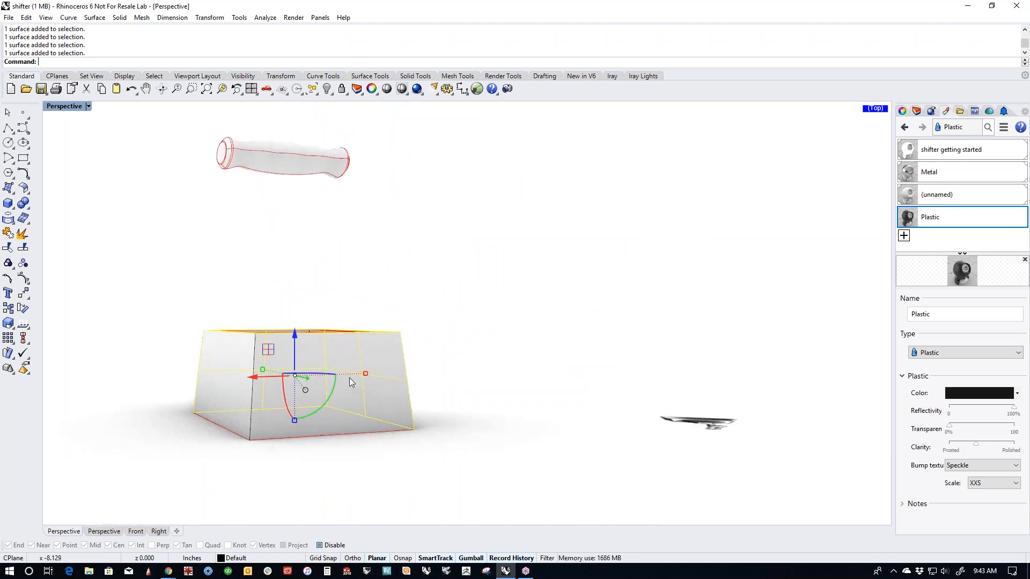
{"action": "right_click_drag", "start_coordinate": [294, 481], "coordinate": [293, 509]}
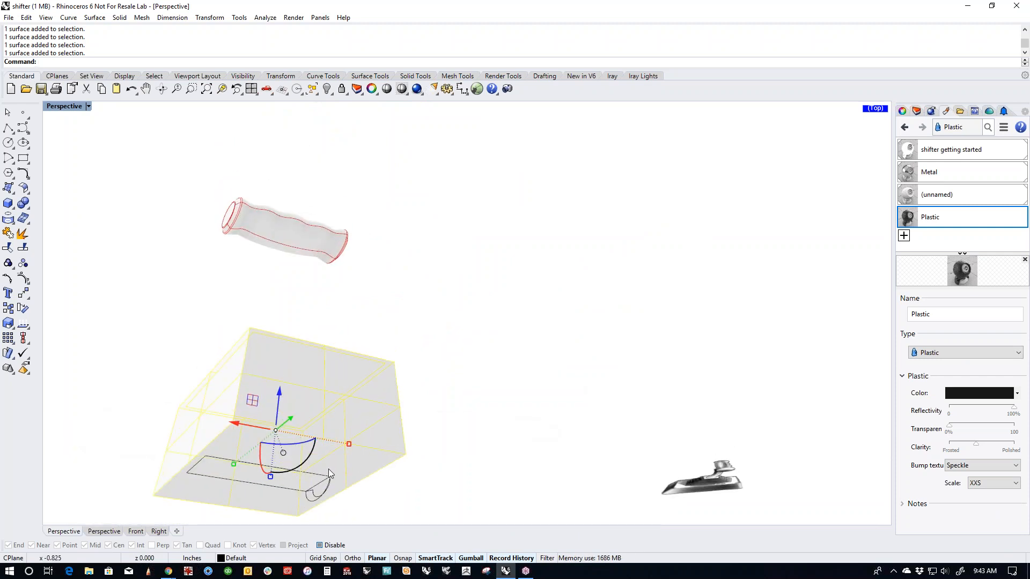
{"action": "scroll", "coordinate": [353, 424], "scroll_direction": "down", "scroll_amount": 3}
{"action": "right_click_drag", "start_coordinate": [368, 394], "coordinate": [372, 472]}
{"action": "scroll", "coordinate": [343, 317], "scroll_direction": "up", "scroll_amount": 10}
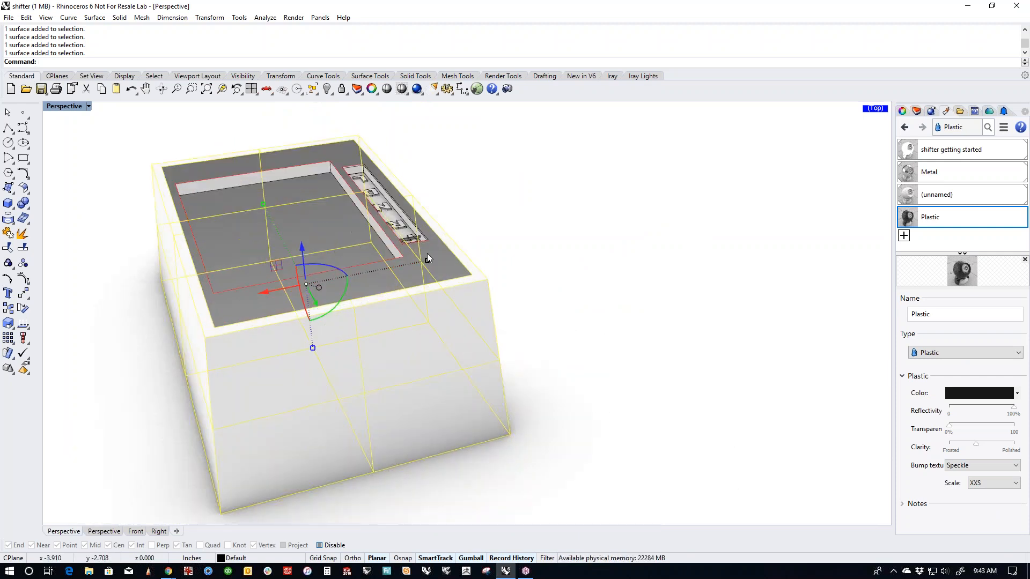
{"action": "scroll", "coordinate": [427, 257], "scroll_direction": "up", "scroll_amount": 3}
{"action": "scroll", "coordinate": [510, 317], "scroll_direction": "down", "scroll_amount": 8}
{"action": "scroll", "coordinate": [592, 340], "scroll_direction": "up", "scroll_amount": 6}
{"action": "right_click", "coordinate": [911, 211]}
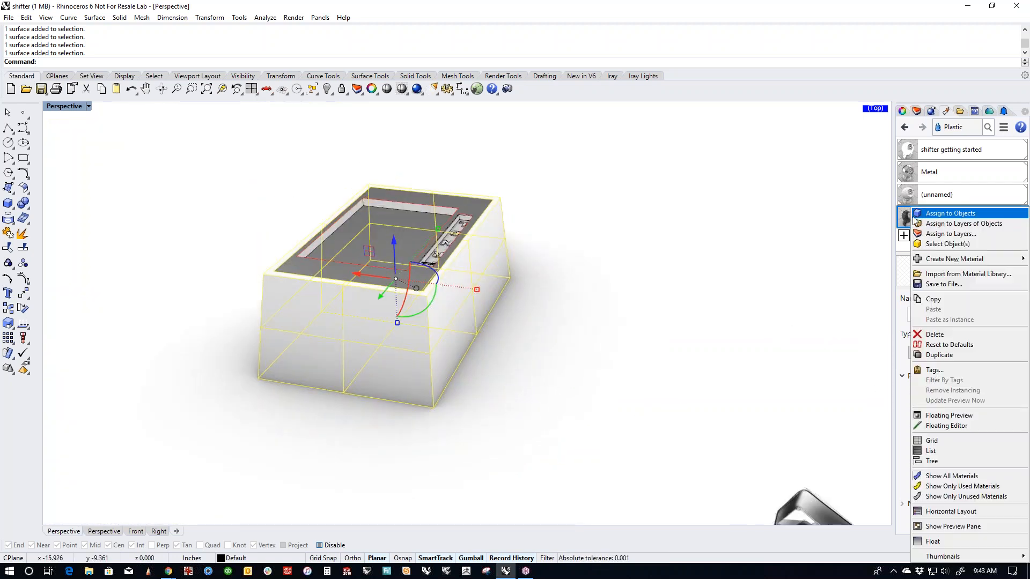
{"action": "left_click", "coordinate": [944, 213]}
Step: Select the thin cover over the letter slot and create a new Plastic material for it
{"action": "right_click_drag", "start_coordinate": [604, 343], "coordinate": [406, 360]}
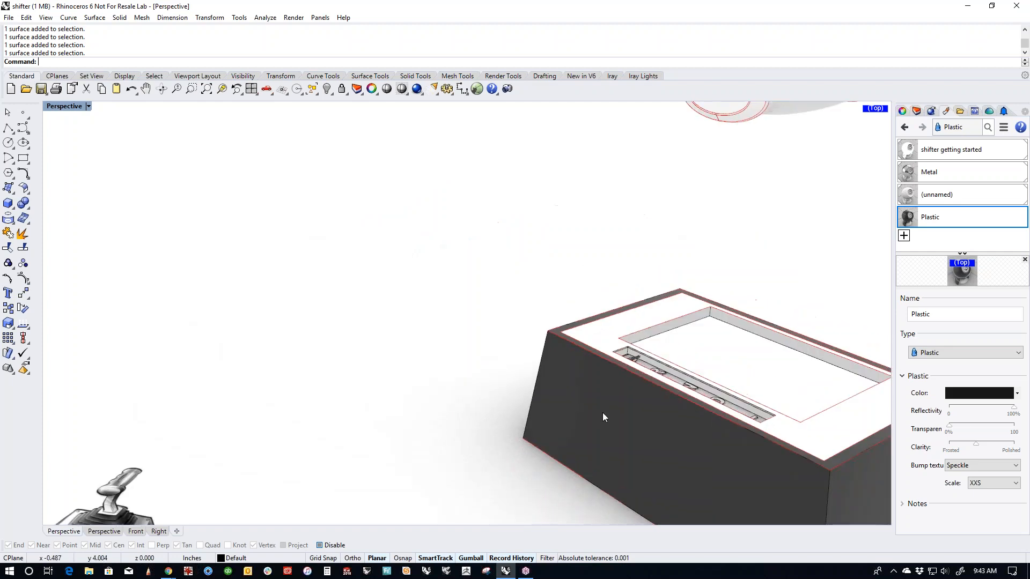
{"action": "right_click_drag", "start_coordinate": [603, 416], "coordinate": [371, 333], "text": "shift"}
{"action": "right_click_drag", "start_coordinate": [483, 332], "coordinate": [423, 328]}
{"action": "scroll", "coordinate": [491, 330], "scroll_direction": "up", "scroll_amount": 7}
{"action": "scroll", "coordinate": [537, 410], "scroll_direction": "down", "scroll_amount": 5}
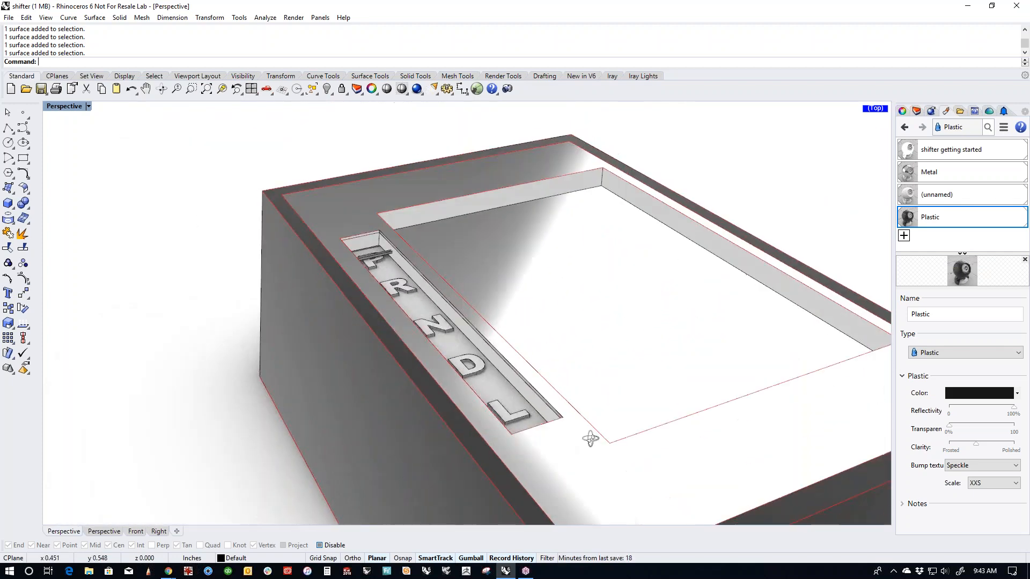
{"action": "scroll", "coordinate": [553, 417], "scroll_direction": "up", "scroll_amount": 5}
{"action": "left_click", "coordinate": [545, 404]}
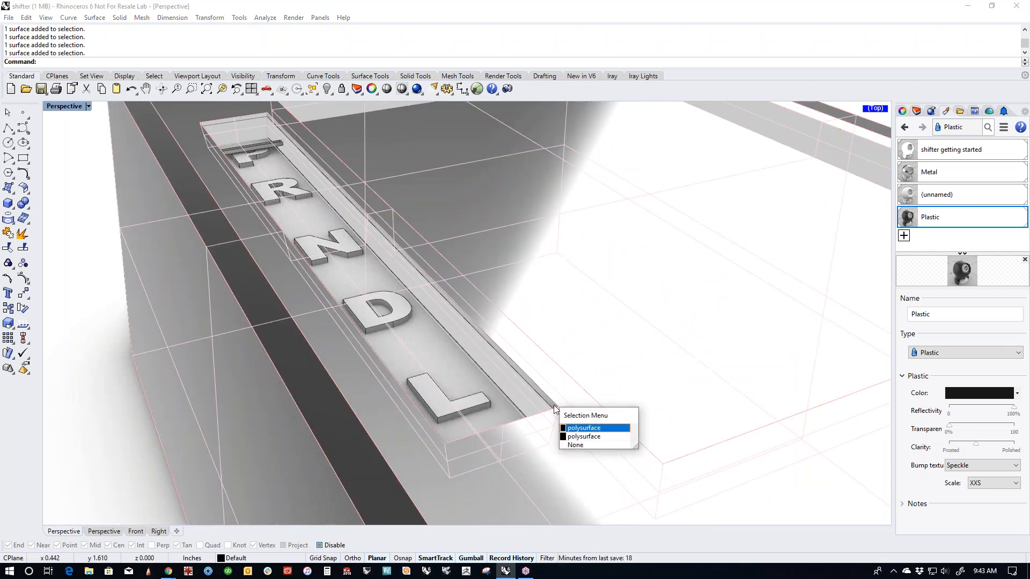
{"action": "left_click", "coordinate": [595, 435]}
{"action": "left_click", "coordinate": [903, 236]}
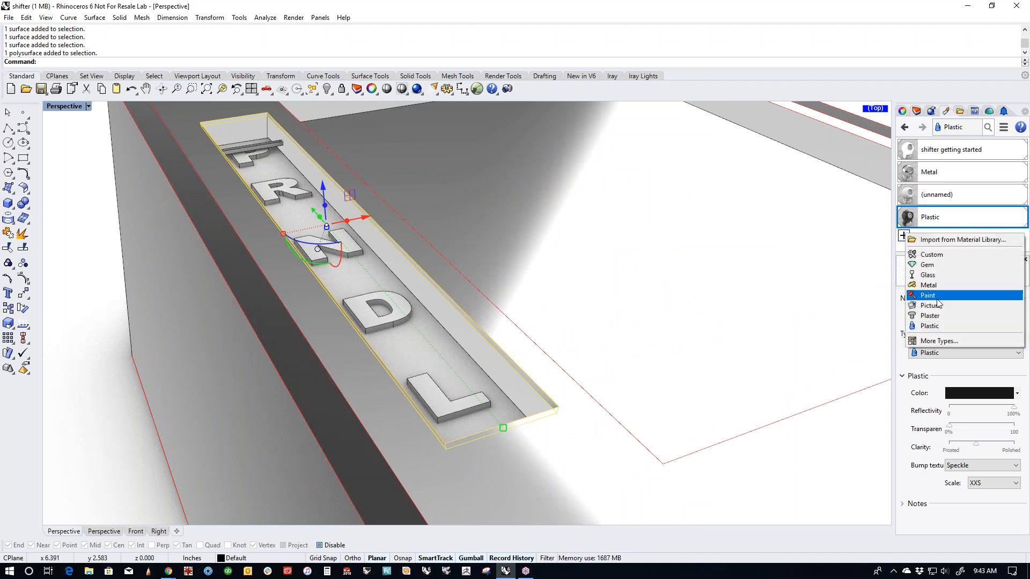
{"action": "left_click", "coordinate": [945, 326]}
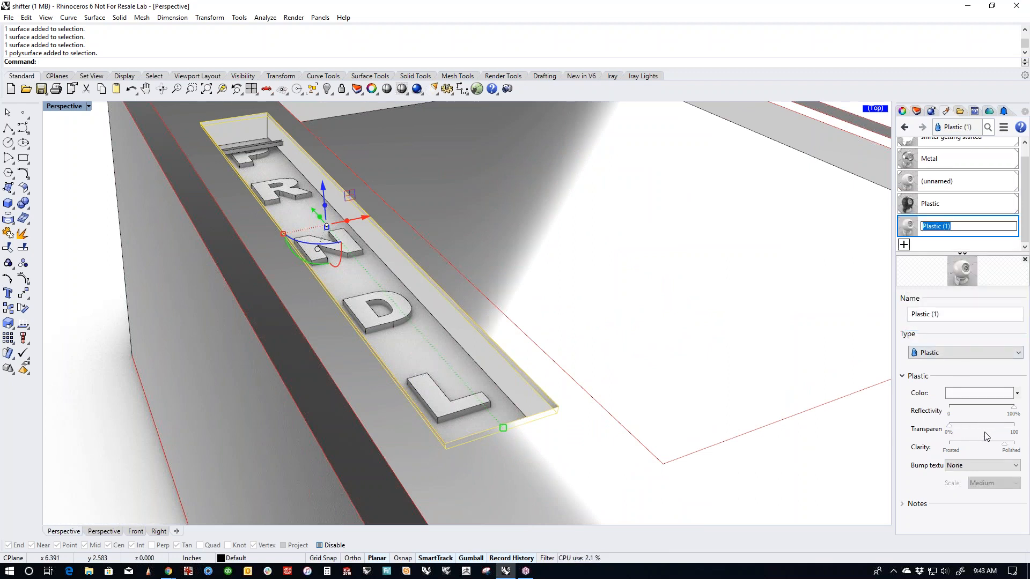
Step: Set the new Plastic material's transparency to 73% and its color to a greyish green of RGB 160, 195, 177
{"action": "left_click_drag", "start_coordinate": [950, 427], "coordinate": [1009, 428]}
{"action": "left_click", "coordinate": [979, 393]}
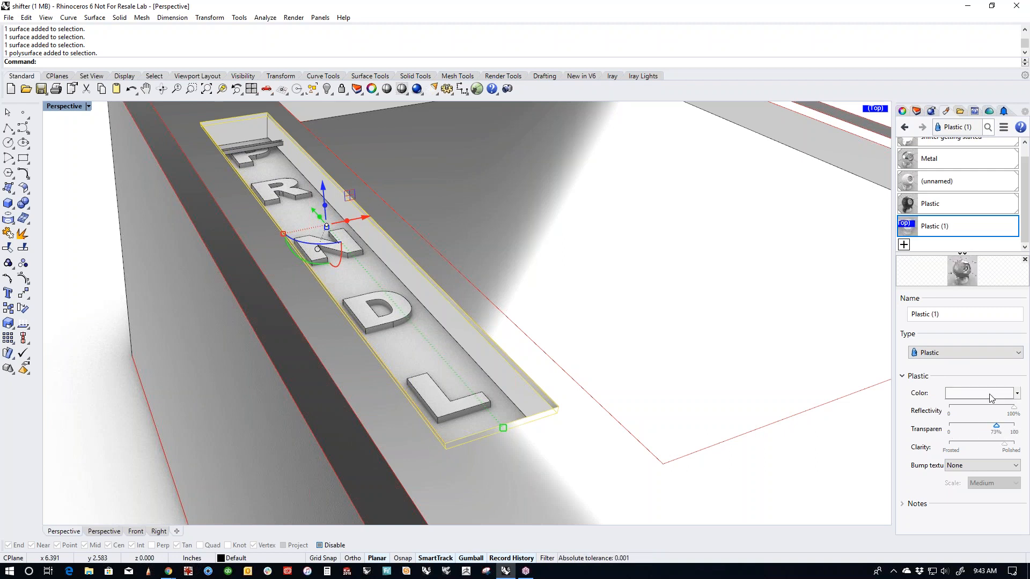
{"action": "left_click", "coordinate": [642, 208]}
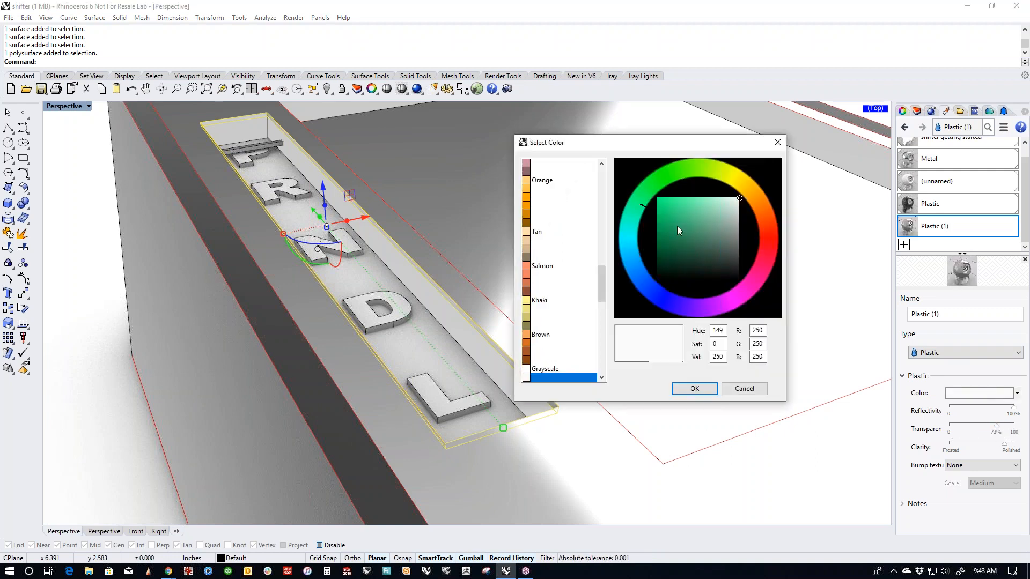
{"action": "left_click", "coordinate": [711, 198]}
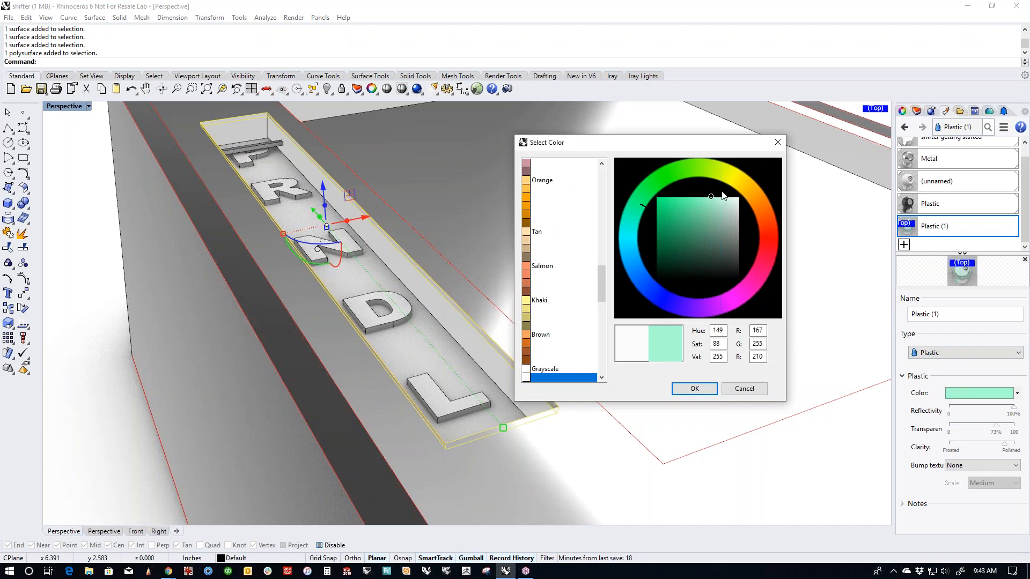
{"action": "mouse_move", "coordinate": [720, 195]}
{"action": "left_mouse_down"}
{"action": "mouse_move", "coordinate": [647, 226]}
{"action": "mouse_move", "coordinate": [643, 216]}
{"action": "mouse_move", "coordinate": [725, 215]}
{"action": "left_mouse_up"}
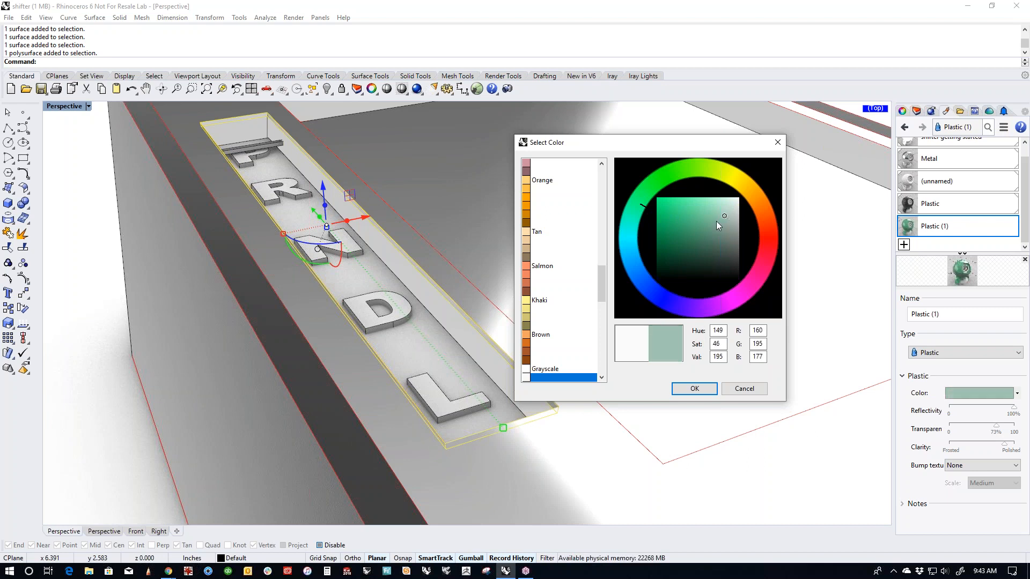
{"action": "left_click", "coordinate": [712, 389]}
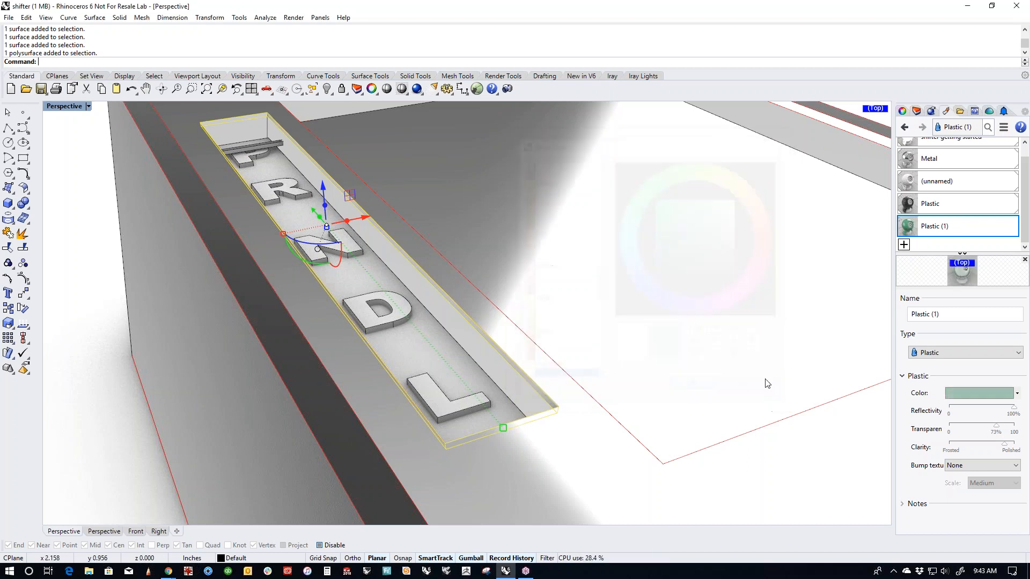
Step: Assign the green Plastic (1) material to the slot cover and clear the selection
{"action": "right_click", "coordinate": [911, 227]}
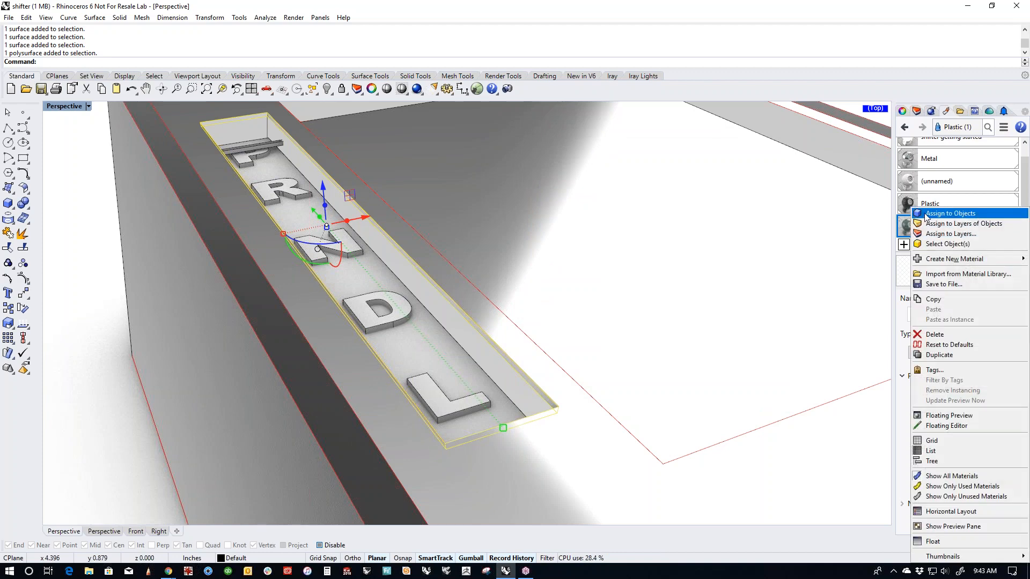
{"action": "left_click", "coordinate": [926, 214]}
{"action": "key", "text": "Escape"}
{"action": "right_click_drag", "start_coordinate": [235, 364], "coordinate": [435, 363]}
Step: Lower the Plastic (1) material's transparency almost to zero and assign the material to the slot cover again
{"action": "left_click_drag", "start_coordinate": [999, 432], "coordinate": [961, 437]}
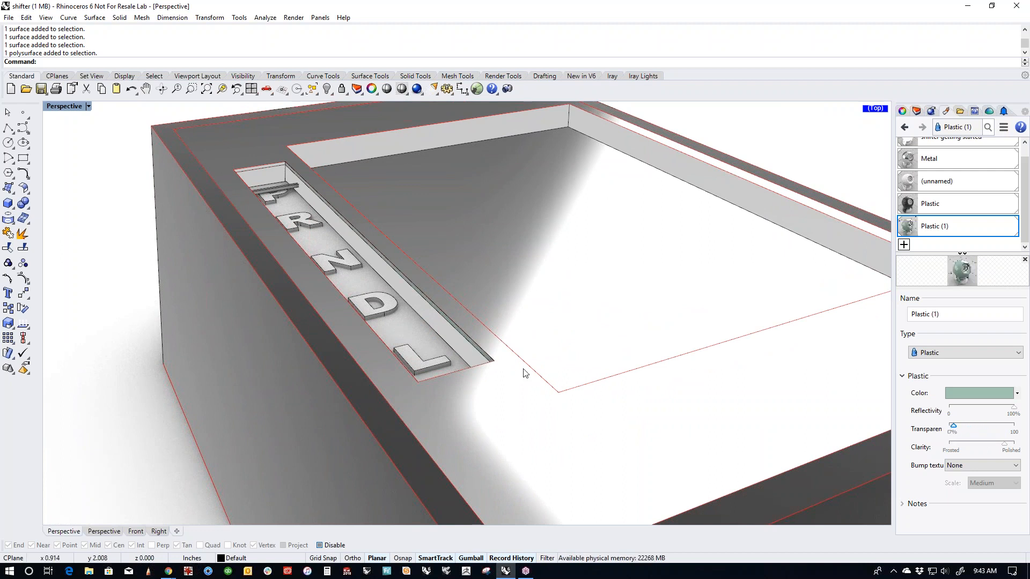
{"action": "left_click", "coordinate": [487, 356]}
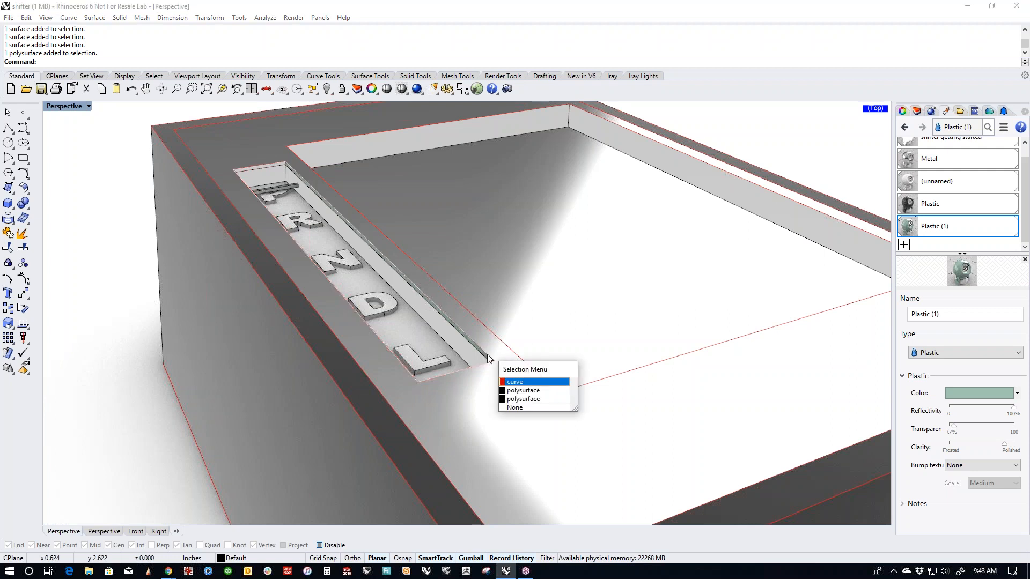
{"action": "left_click", "coordinate": [524, 393]}
{"action": "right_click", "coordinate": [911, 232]}
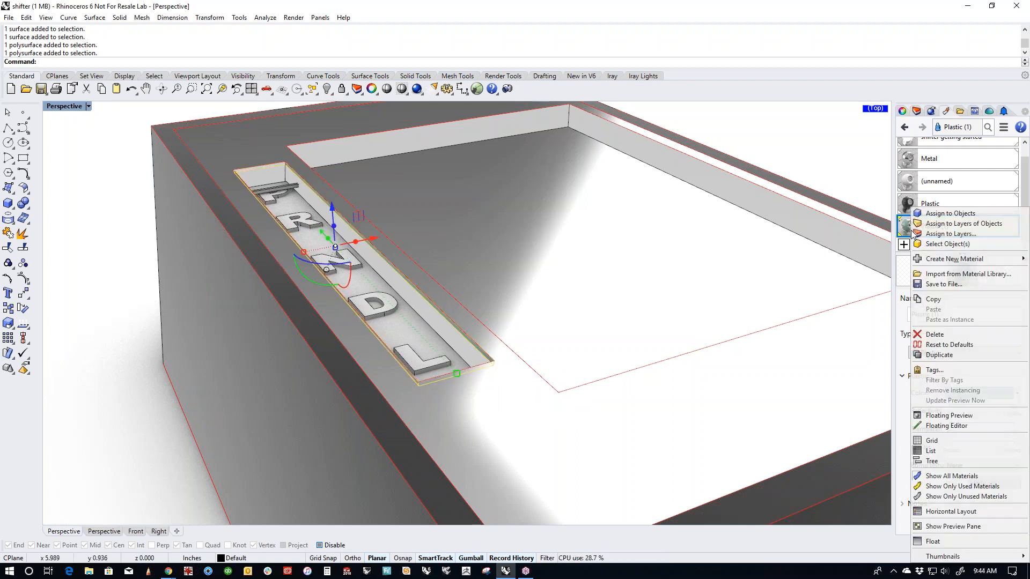
{"action": "left_click", "coordinate": [936, 215]}
{"action": "right_click_drag", "start_coordinate": [823, 386], "coordinate": [536, 351]}
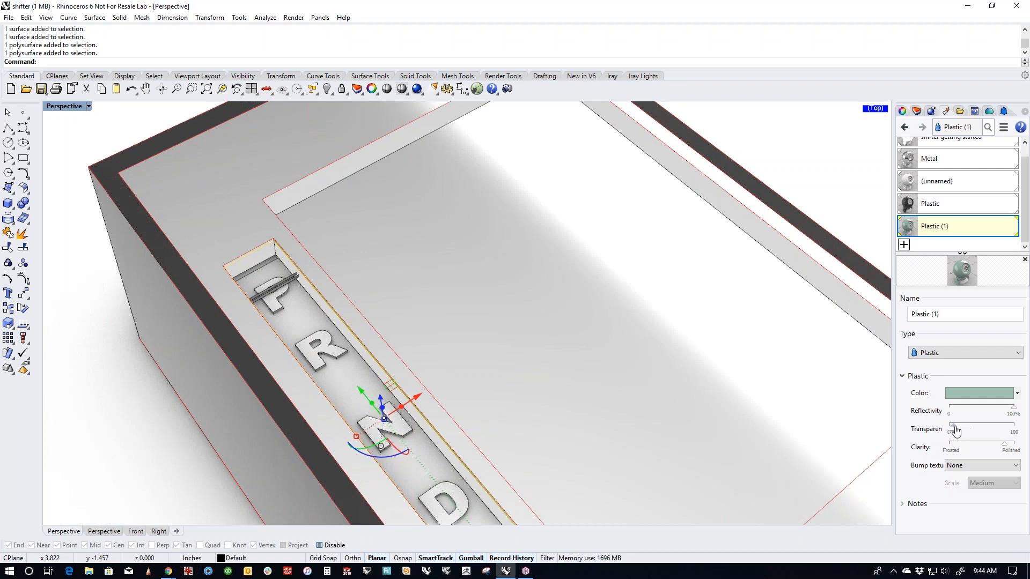
Step: Set the green material's transparency to 0% and change its type to Custom
{"action": "mouse_move", "coordinate": [952, 433]}
{"action": "left_mouse_down"}
{"action": "mouse_move", "coordinate": [996, 433]}
{"action": "mouse_move", "coordinate": [937, 436]}
{"action": "left_mouse_up"}
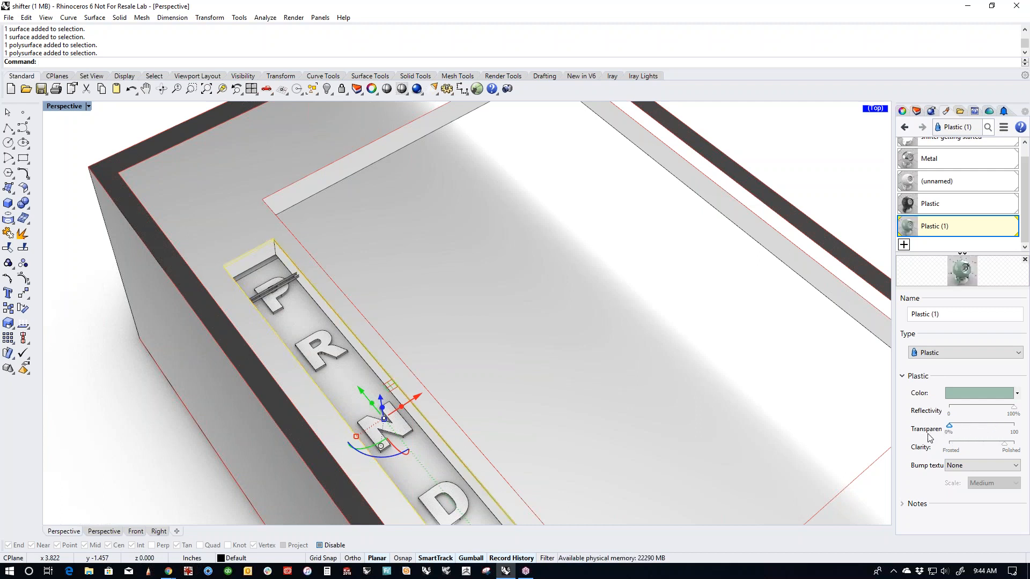
{"action": "scroll", "coordinate": [490, 403], "scroll_direction": "down", "scroll_amount": 3}
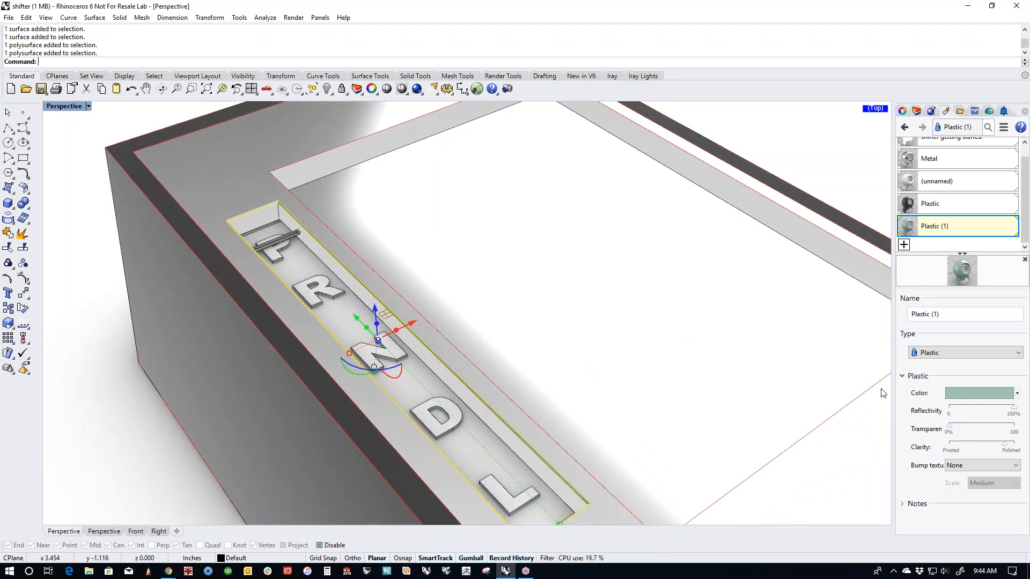
{"action": "left_click", "coordinate": [971, 354]}
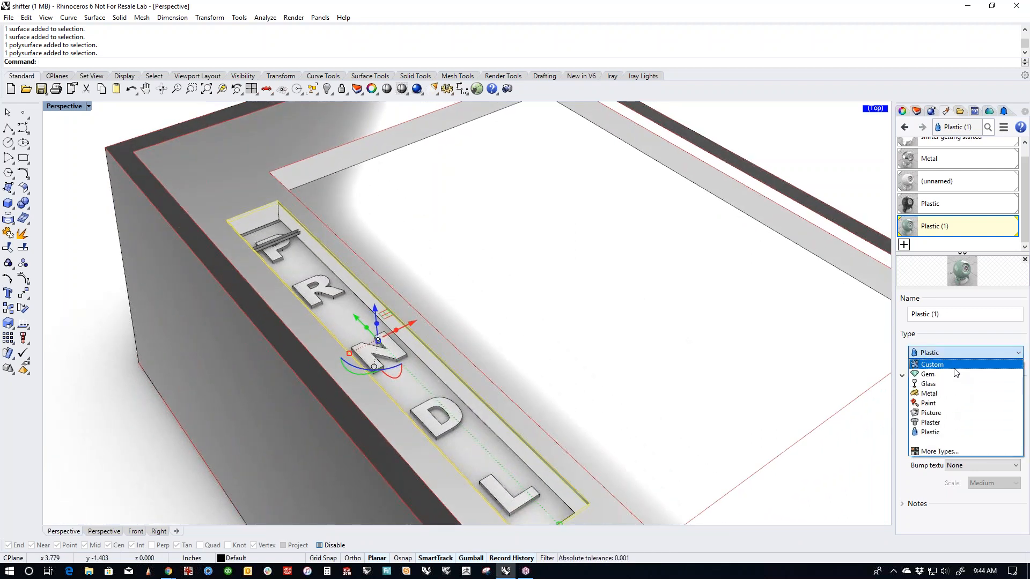
{"action": "left_click", "coordinate": [956, 367]}
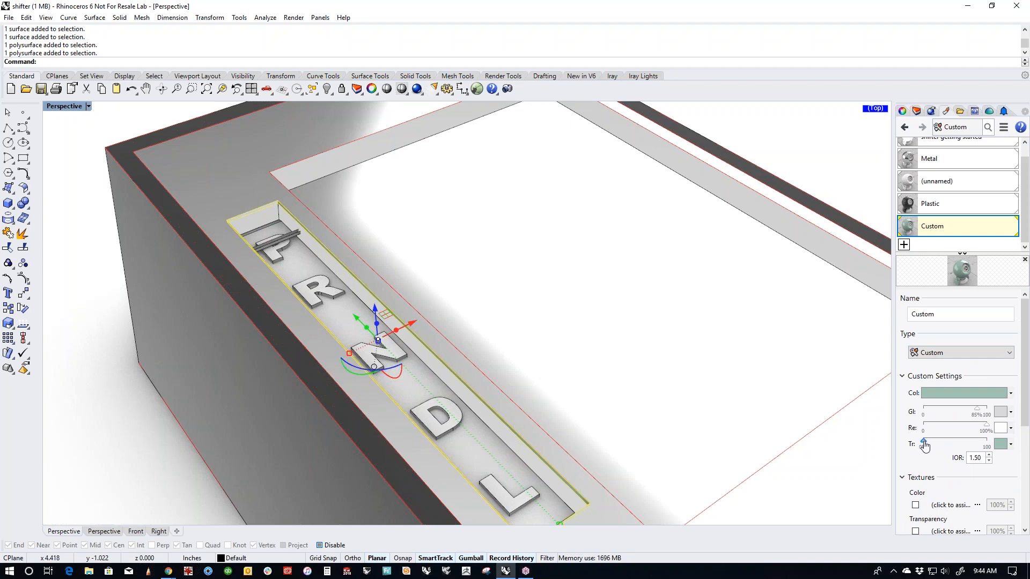
Step: Raise the slot cover vertically above the box and cap its openings to make it a closed solid
{"action": "scroll", "coordinate": [358, 271], "scroll_direction": "down", "scroll_amount": 5}
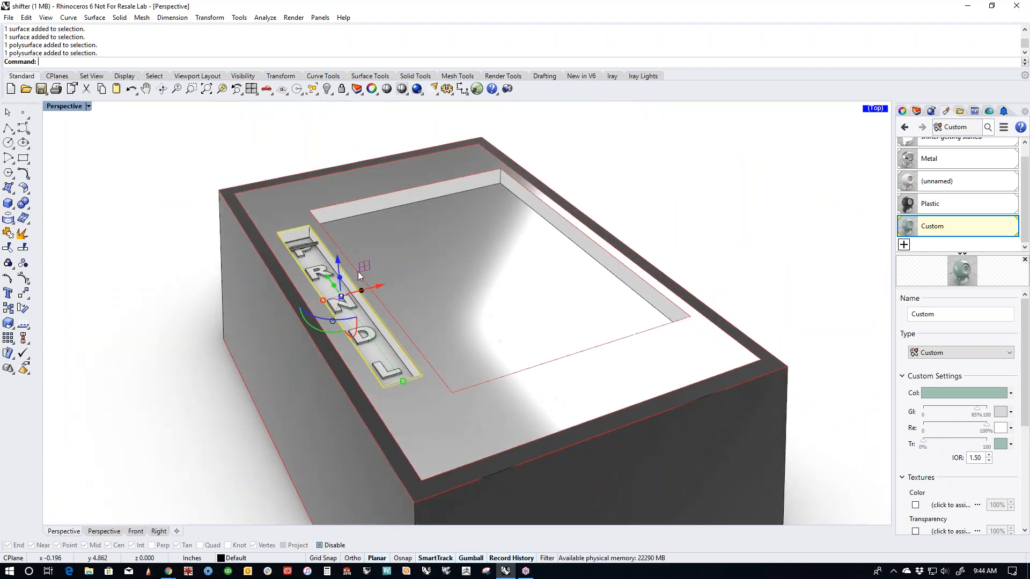
{"action": "left_click_drag", "start_coordinate": [337, 263], "coordinate": [337, 182]}
{"action": "key", "text": "Escape"}
{"action": "scroll", "coordinate": [294, 176], "scroll_direction": "up", "scroll_amount": 4}
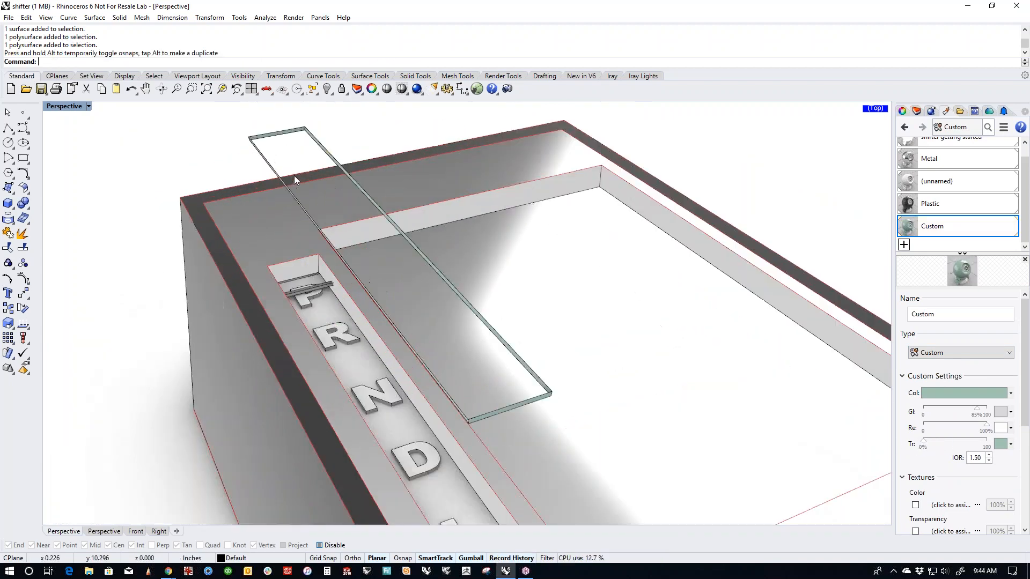
{"action": "scroll", "coordinate": [397, 247], "scroll_direction": "down", "scroll_amount": 4}
{"action": "scroll", "coordinate": [474, 343], "scroll_direction": "up", "scroll_amount": 3}
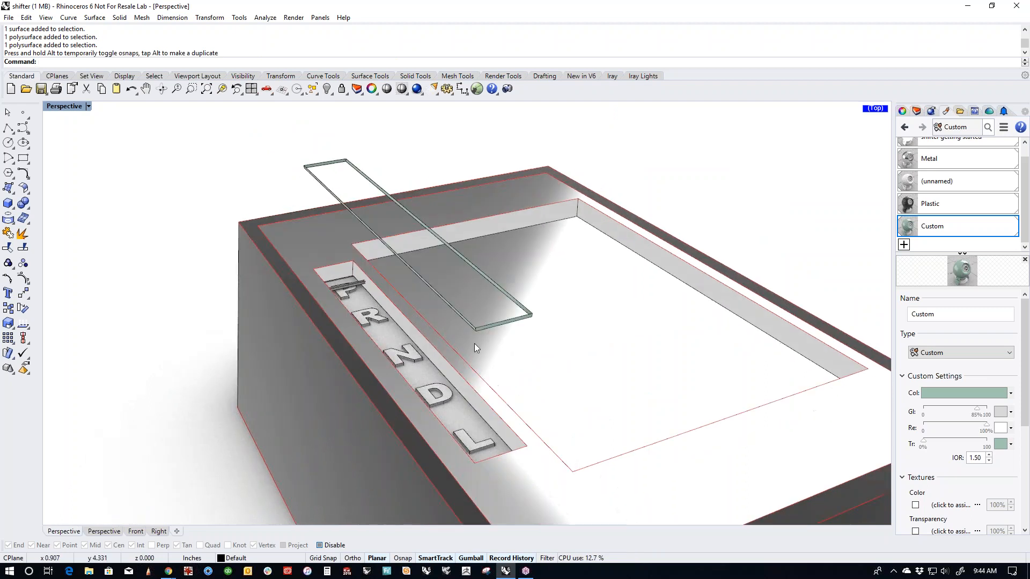
{"action": "scroll", "coordinate": [388, 242], "scroll_direction": "up", "scroll_amount": 2}
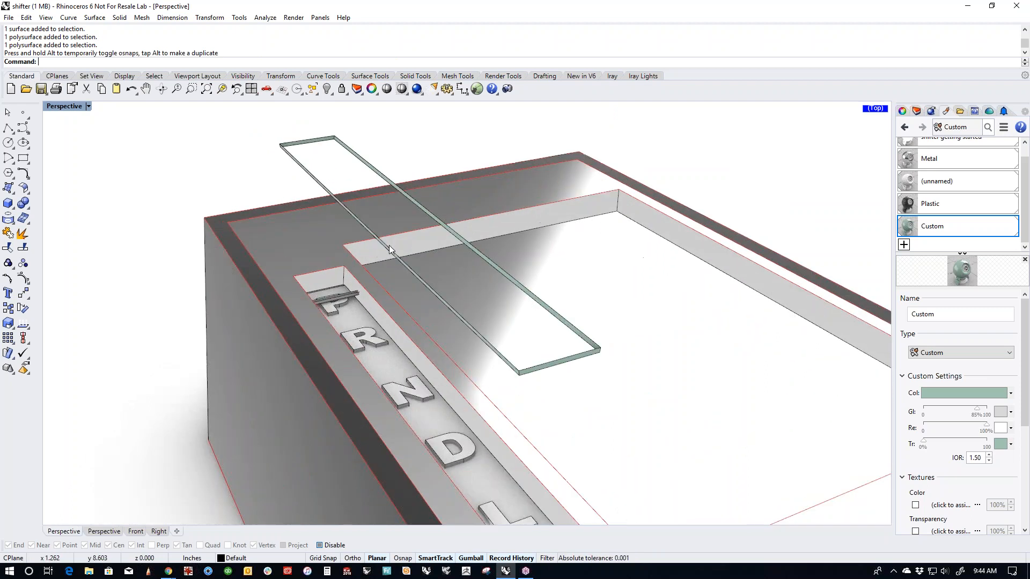
{"action": "left_click", "coordinate": [300, 164]}
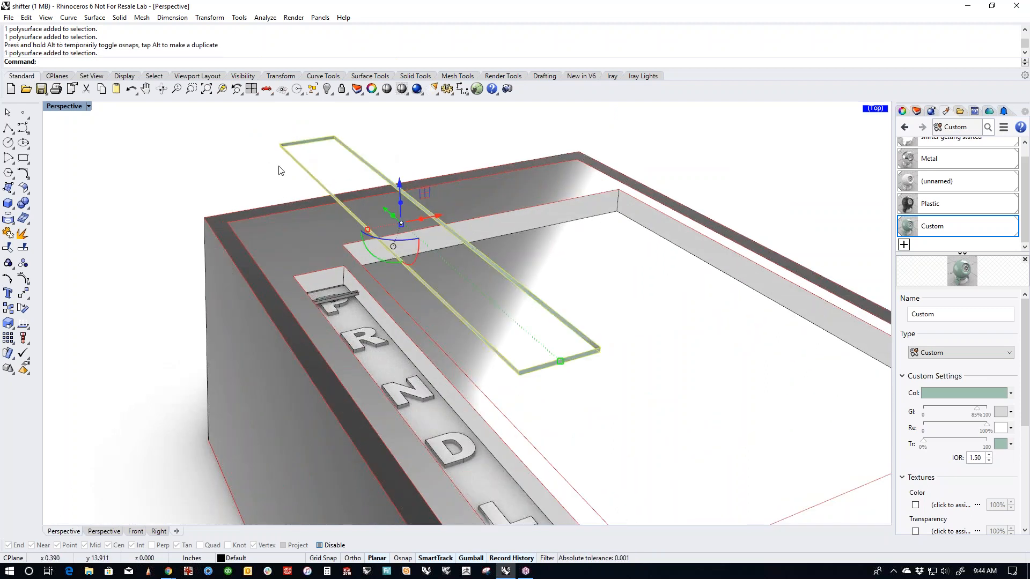
{"action": "key", "text": "Return"}
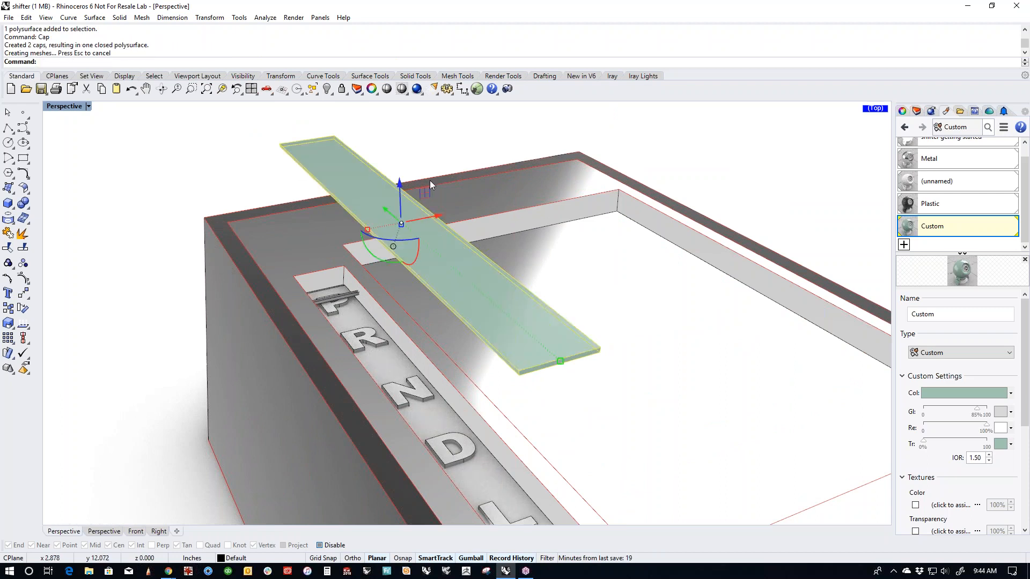
Step: Change the green material's type back to Plastic and set its transparency to 80%
{"action": "left_click", "coordinate": [952, 354]}
{"action": "left_click", "coordinate": [933, 431]}
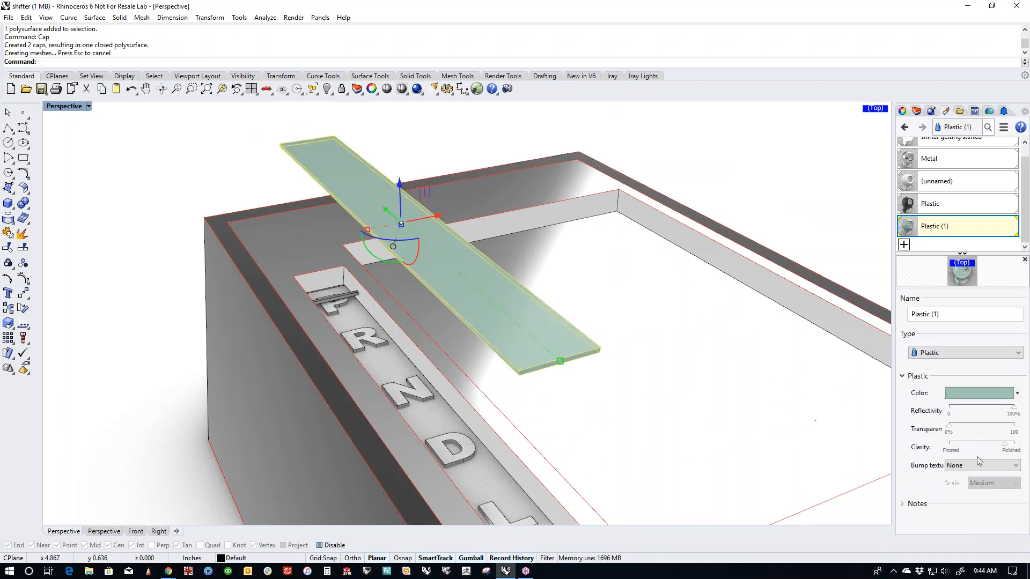
{"action": "left_click_drag", "start_coordinate": [950, 431], "coordinate": [1000, 434]}
Step: Lower the capped green cover vertically back onto the letter slot and deselect it
{"action": "left_click_drag", "start_coordinate": [402, 187], "coordinate": [388, 375]}
{"action": "left_click", "coordinate": [109, 276]}
{"action": "right_click_drag", "start_coordinate": [384, 279], "coordinate": [335, 291]}
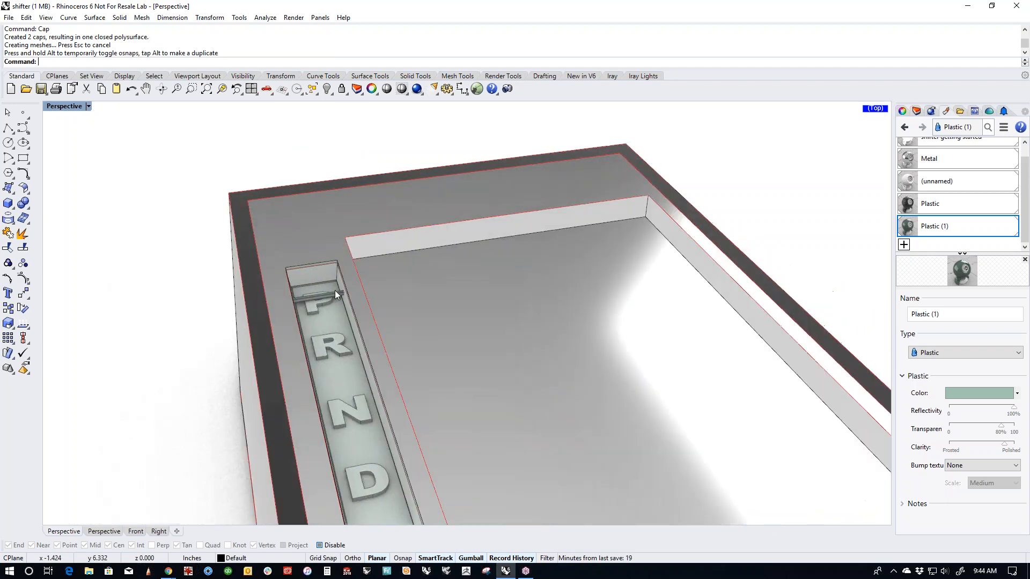
Step: Cap the open faces of the narrow indicator bar that crosses over the letter P
{"action": "left_click", "coordinate": [336, 294]}
{"action": "scroll", "coordinate": [338, 302], "scroll_direction": "up", "scroll_amount": 2}
{"action": "scroll", "coordinate": [327, 306], "scroll_direction": "up", "scroll_amount": 5}
{"action": "scroll", "coordinate": [282, 315], "scroll_direction": "down", "scroll_amount": 1}
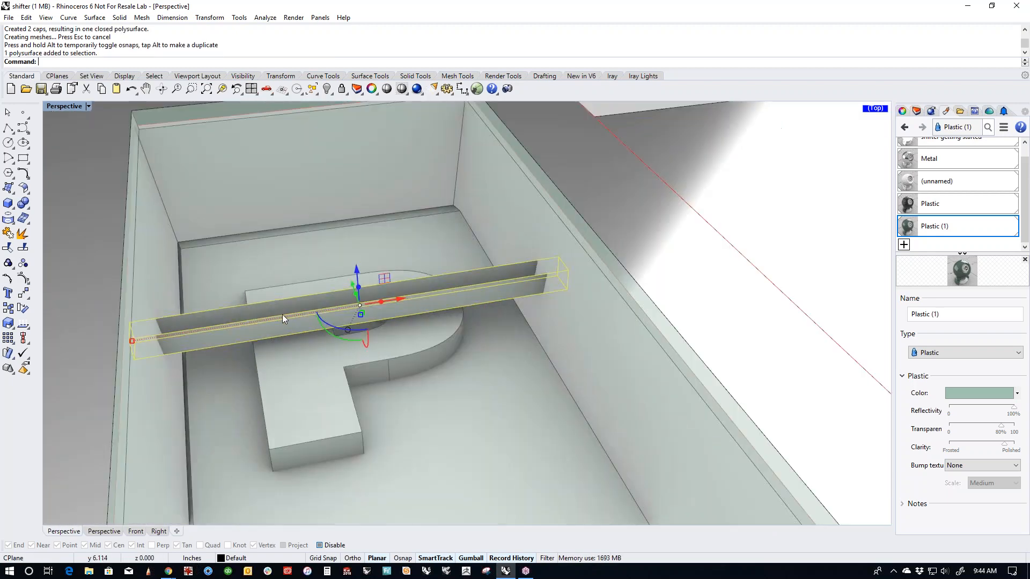
{"action": "type", "text": "cap"}
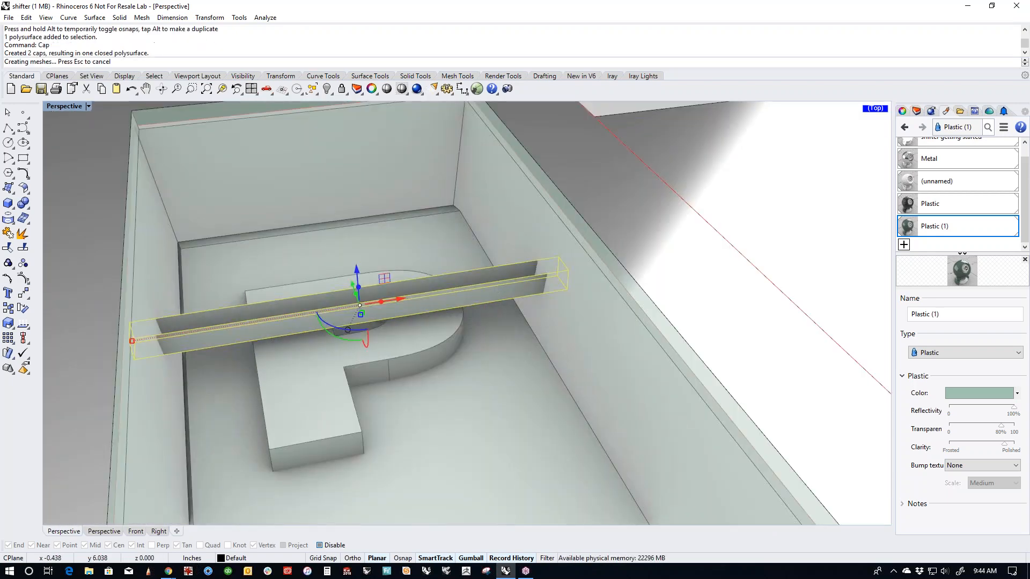
{"action": "key", "text": "Return"}
Step: Create another new Plastic material and assign it to the indicator bar over the letter P
{"action": "left_click", "coordinate": [905, 245]}
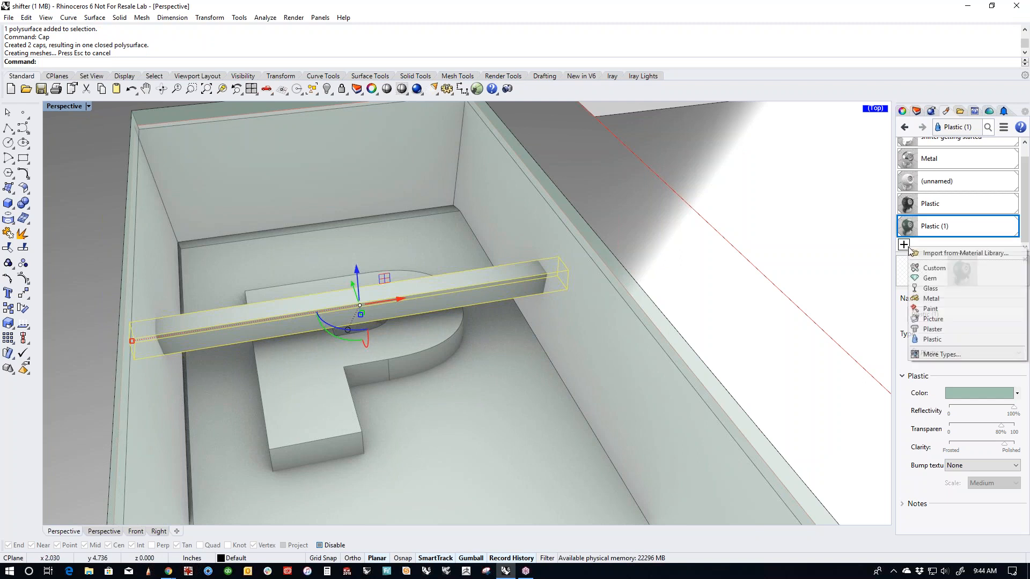
{"action": "left_click", "coordinate": [941, 338]}
{"action": "left_click", "coordinate": [979, 393]}
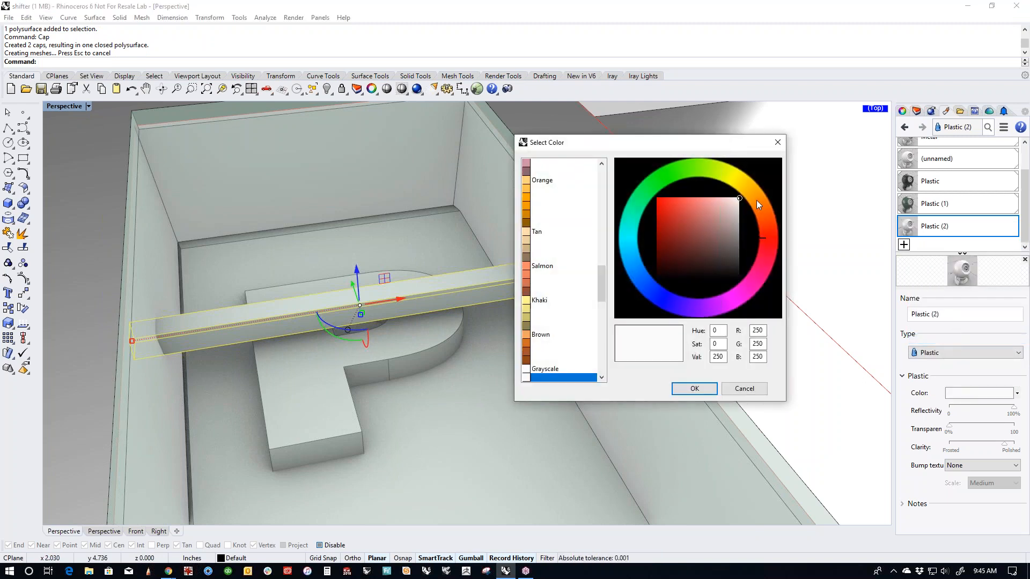
{"action": "left_click", "coordinate": [756, 200]}
{"action": "left_click", "coordinate": [768, 216]}
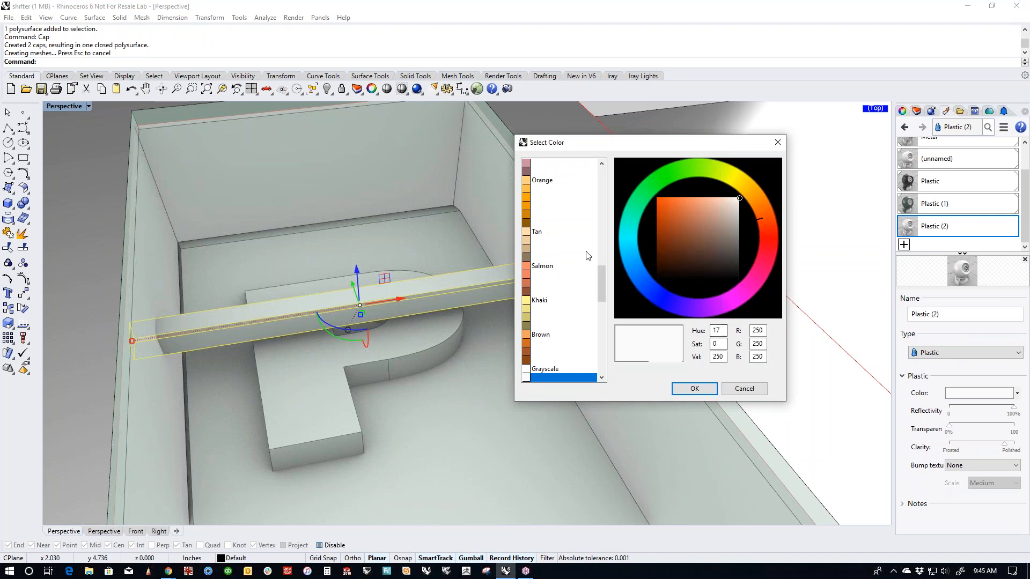
{"action": "left_click", "coordinate": [694, 387]}
{"action": "right_click", "coordinate": [910, 207]}
{"action": "left_click", "coordinate": [925, 215]}
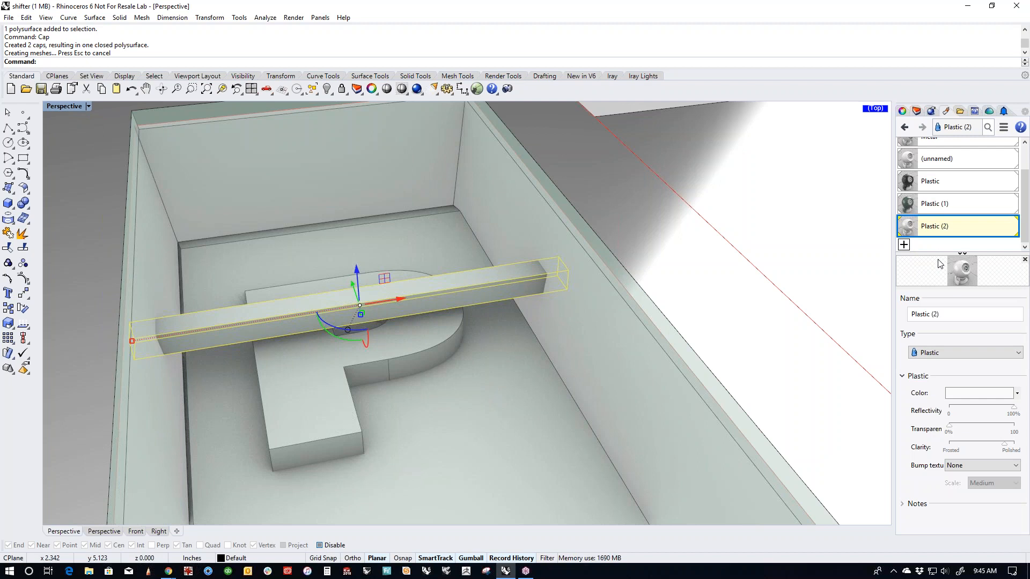
Step: Set the colour of the indicator bar's Plastic (2) material to a fully saturated orange with hue about 26
{"action": "left_click", "coordinate": [993, 394]}
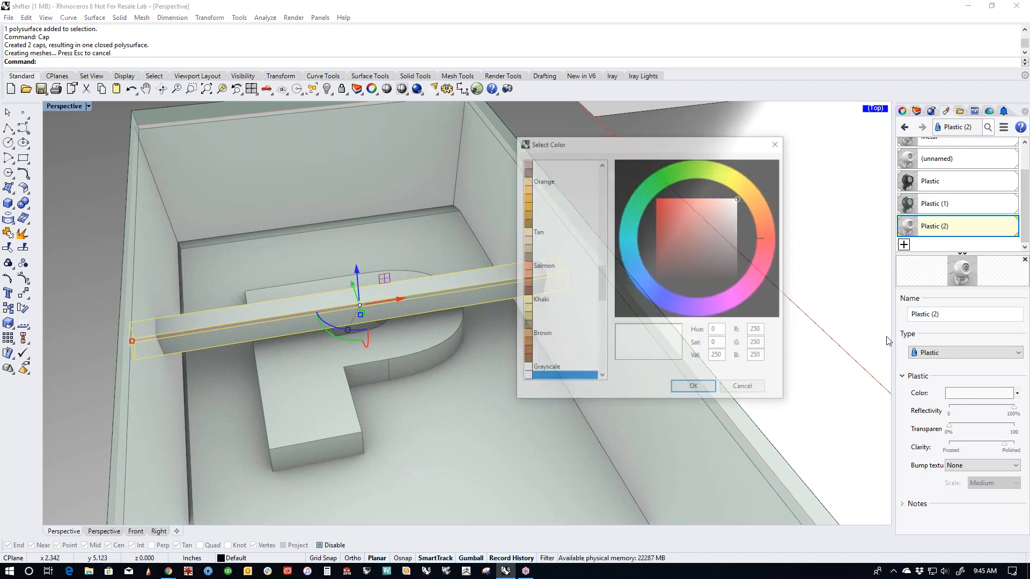
{"action": "left_click", "coordinate": [658, 204]}
{"action": "left_click_drag", "start_coordinate": [646, 185], "coordinate": [644, 183]}
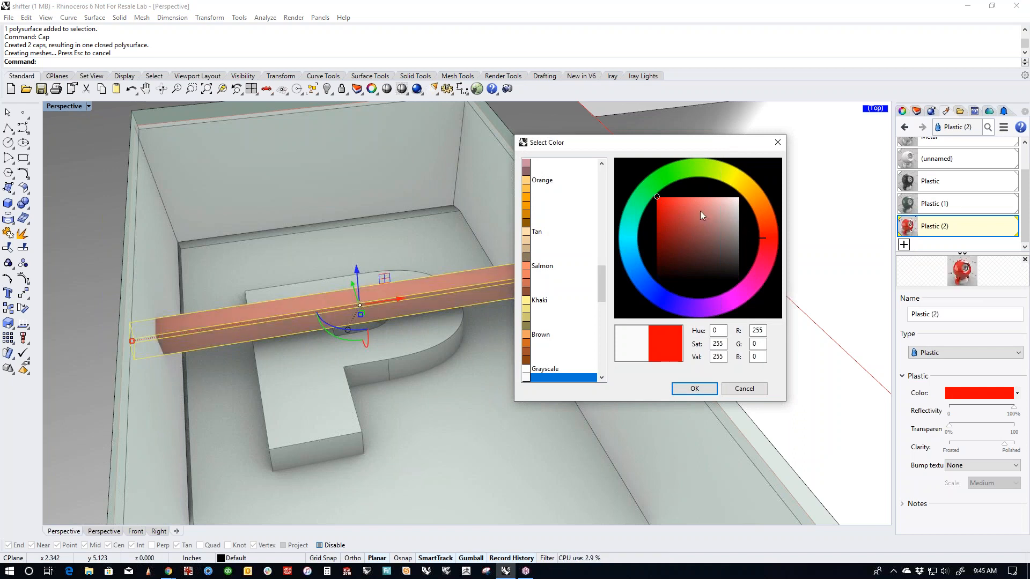
{"action": "left_click_drag", "start_coordinate": [768, 227], "coordinate": [764, 205]}
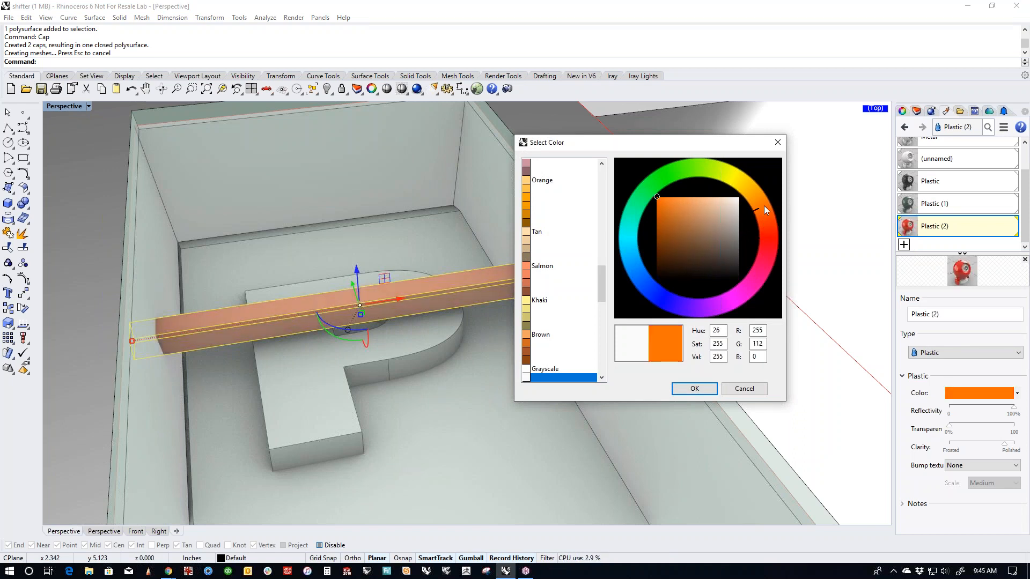
{"action": "left_click", "coordinate": [687, 389]}
Step: Hide the transparent green cover over the letter slot
{"action": "left_click", "coordinate": [408, 351]}
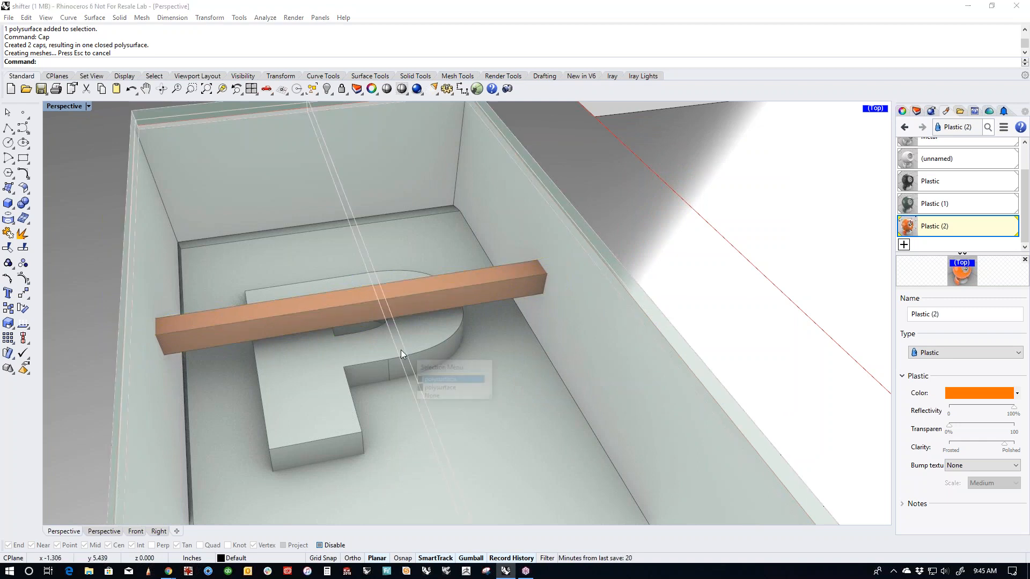
{"action": "left_click", "coordinate": [351, 365]}
{"action": "scroll", "coordinate": [355, 376], "scroll_direction": "down", "scroll_amount": 10}
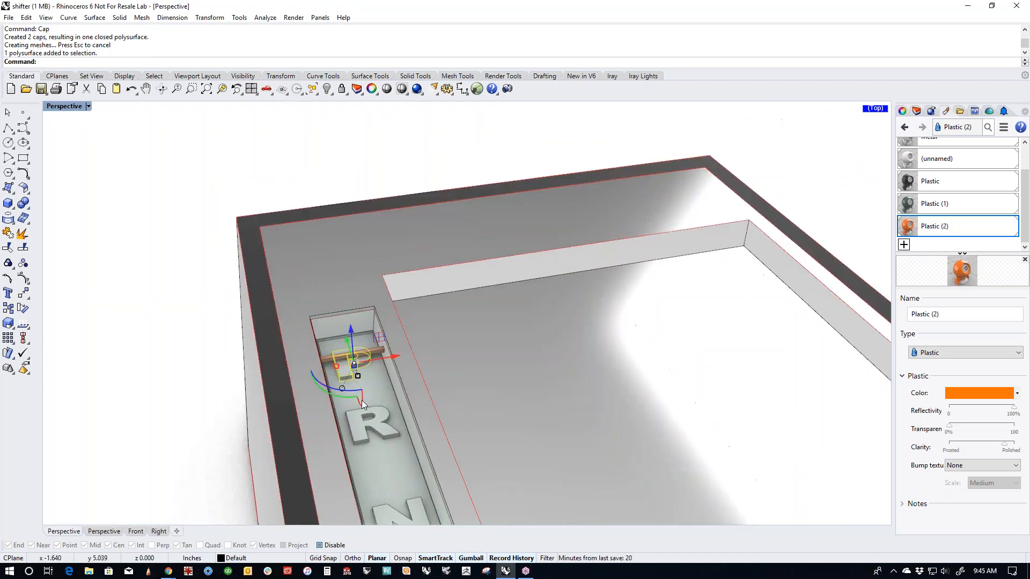
{"action": "scroll", "coordinate": [358, 431], "scroll_direction": "up", "scroll_amount": 5}
{"action": "left_click", "coordinate": [365, 438]}
{"action": "left_click", "coordinate": [370, 506]}
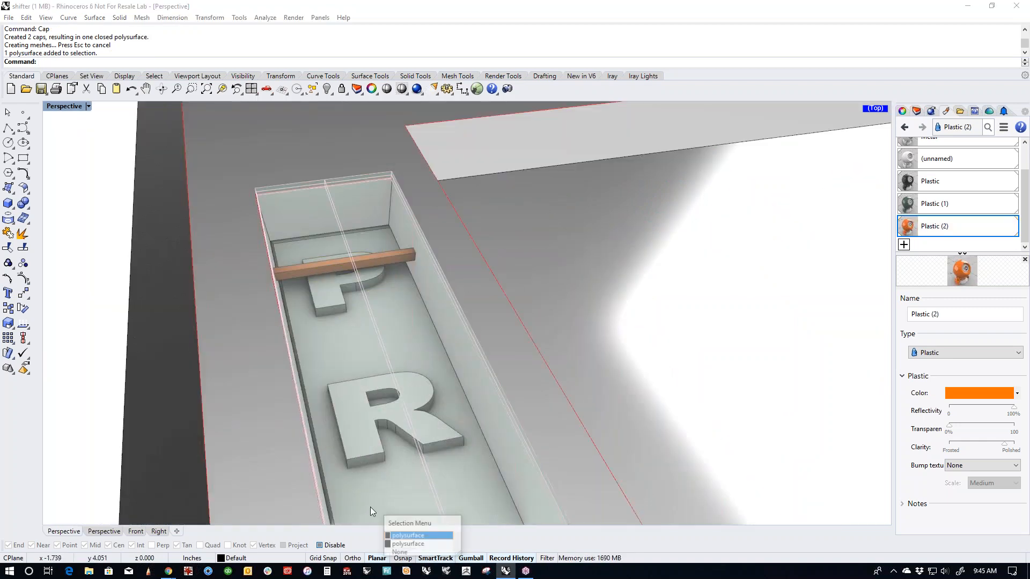
{"action": "key", "text": "Return"}
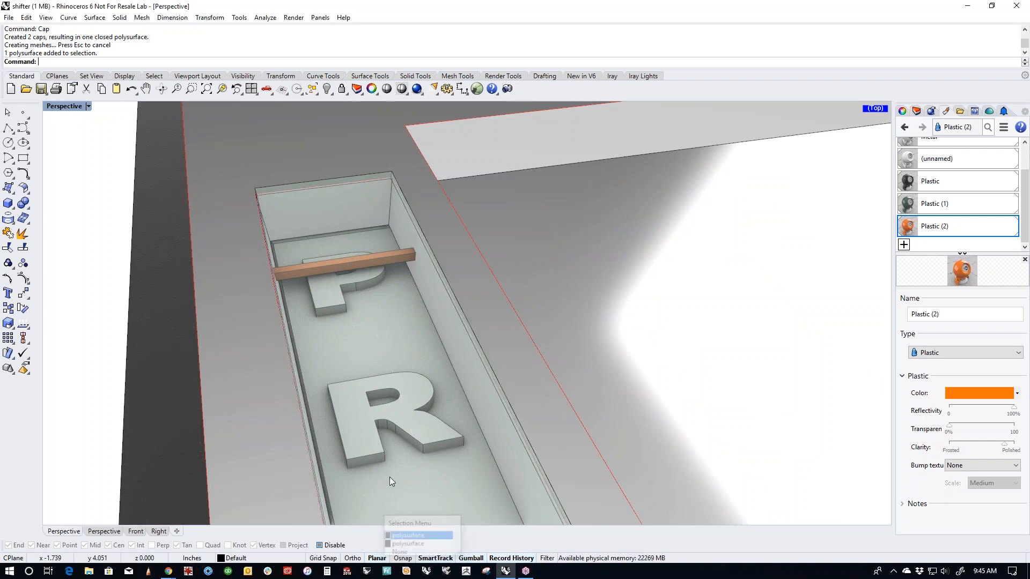
{"action": "type", "text": "h"}
{"action": "key", "text": "Return"}
Step: Assign the black Plastic material to the slot floor surface beneath the letters and deselect it
{"action": "left_click", "coordinate": [390, 477]}
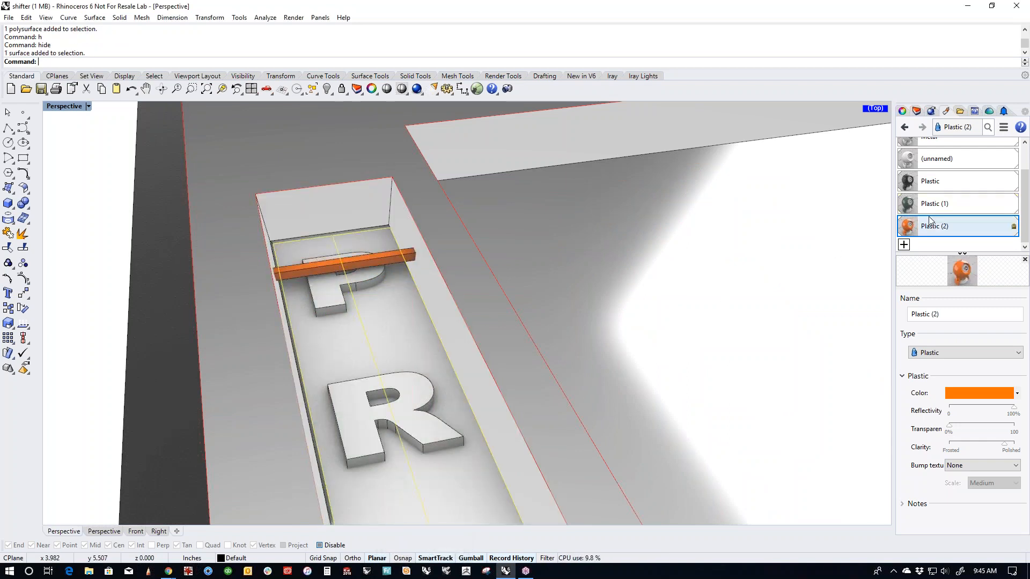
{"action": "right_click", "coordinate": [938, 181]}
{"action": "left_click", "coordinate": [947, 182]}
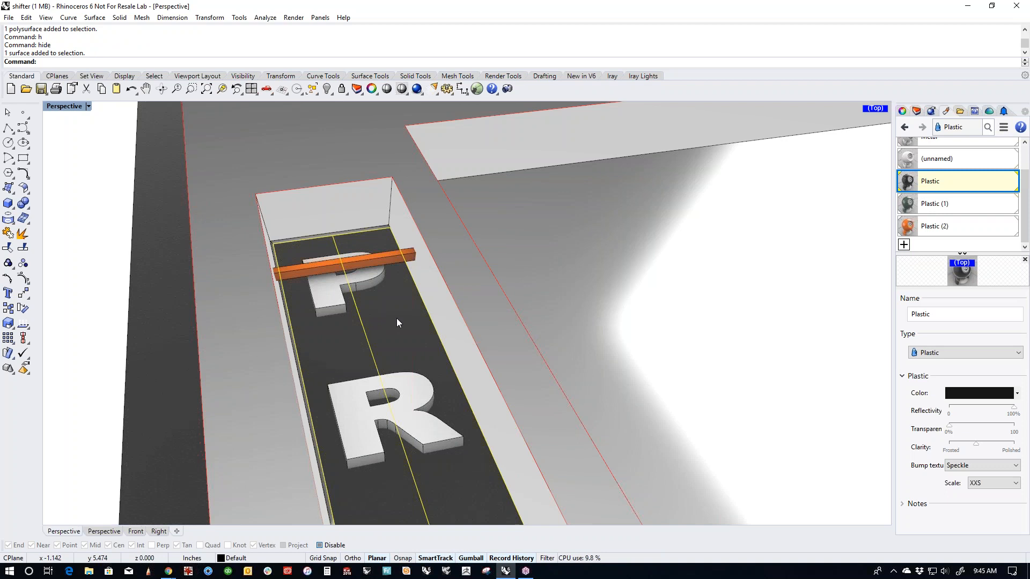
{"action": "key", "text": "Escape"}
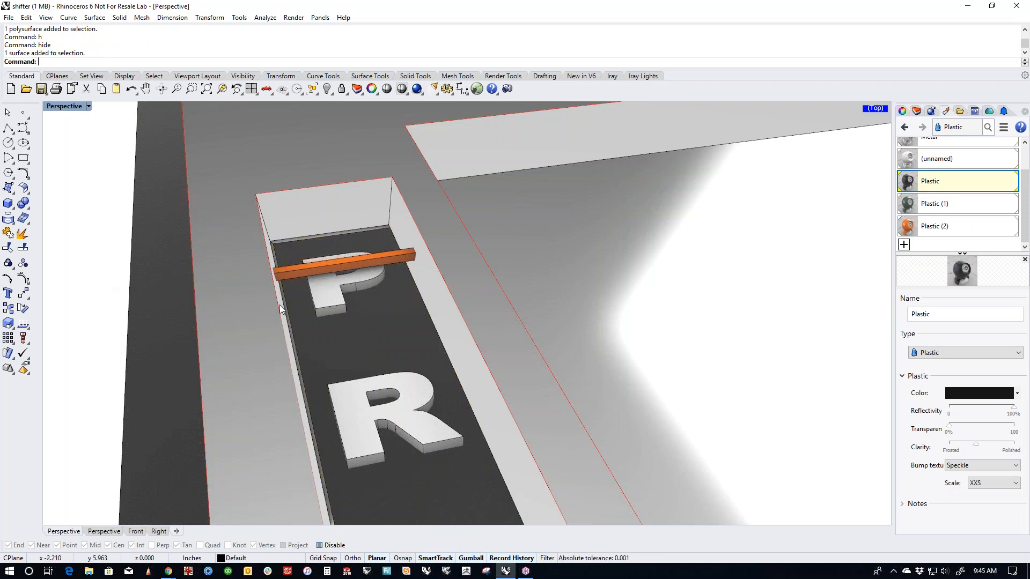
Step: Select the five gear letters P, R, N, D and L together and assign the Metal material to them
{"action": "left_click", "coordinate": [327, 293]}
{"action": "left_click", "coordinate": [326, 295]}
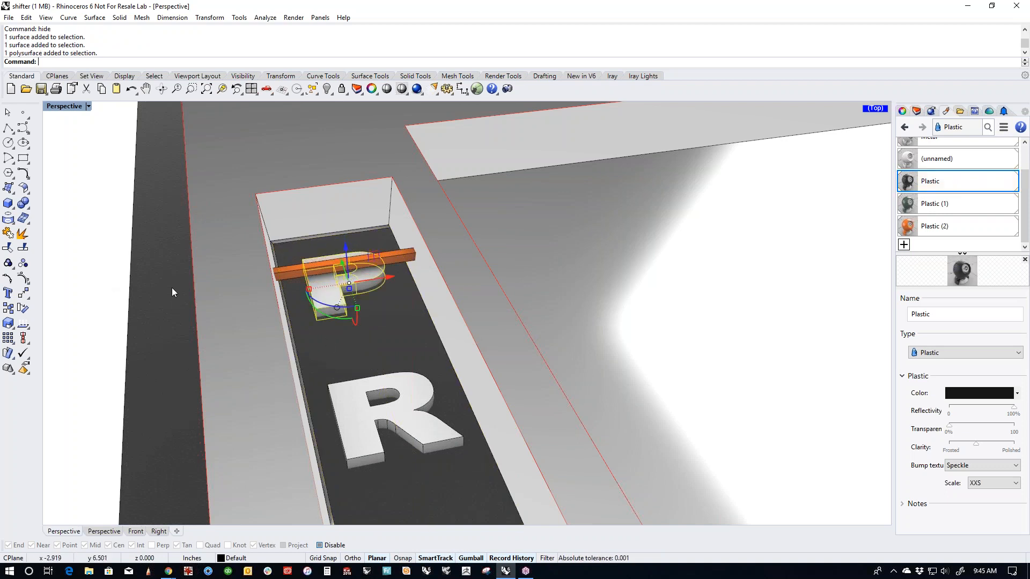
{"action": "left_click", "coordinate": [350, 411], "text": "shift"}
{"action": "scroll", "coordinate": [342, 417], "scroll_direction": "down", "scroll_amount": 8}
{"action": "scroll", "coordinate": [380, 366], "scroll_direction": "up", "scroll_amount": 5}
{"action": "left_click", "coordinate": [378, 366], "text": "shift"}
{"action": "left_click", "coordinate": [413, 470], "text": "shift"}
{"action": "scroll", "coordinate": [411, 465], "scroll_direction": "down", "scroll_amount": 5}
{"action": "left_click", "coordinate": [408, 401], "text": "shift"}
{"action": "scroll", "coordinate": [1026, 185], "scroll_direction": "up", "scroll_amount": 1}
{"action": "scroll", "coordinate": [1026, 185], "scroll_direction": "up", "scroll_amount": 1}
{"action": "right_click", "coordinate": [949, 165]}
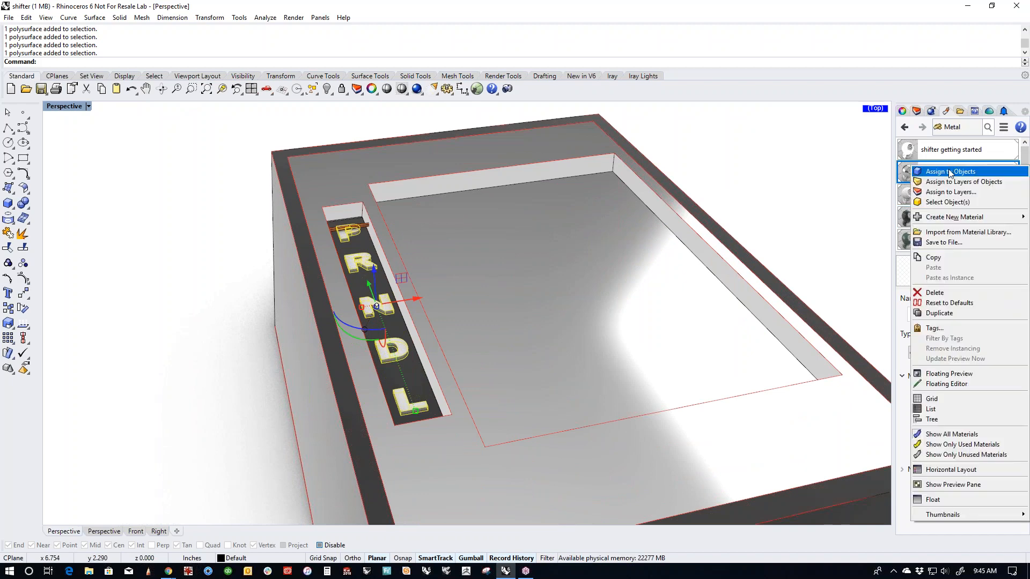
{"action": "left_click", "coordinate": [950, 169]}
{"action": "left_click", "coordinate": [248, 292]}
Step: Show the hidden green cover again and leave the shifter box deselected
{"action": "mouse_move", "coordinate": [248, 289]}
{"action": "right_mouse_down"}
{"action": "mouse_move", "coordinate": [276, 302]}
{"action": "mouse_move", "coordinate": [259, 290]}
{"action": "right_mouse_up"}
{"action": "type", "text": "v"}
{"action": "key", "text": "Return"}
{"action": "right_click_drag", "start_coordinate": [279, 333], "coordinate": [338, 321]}
{"action": "scroll", "coordinate": [322, 309], "scroll_direction": "down", "scroll_amount": 3}
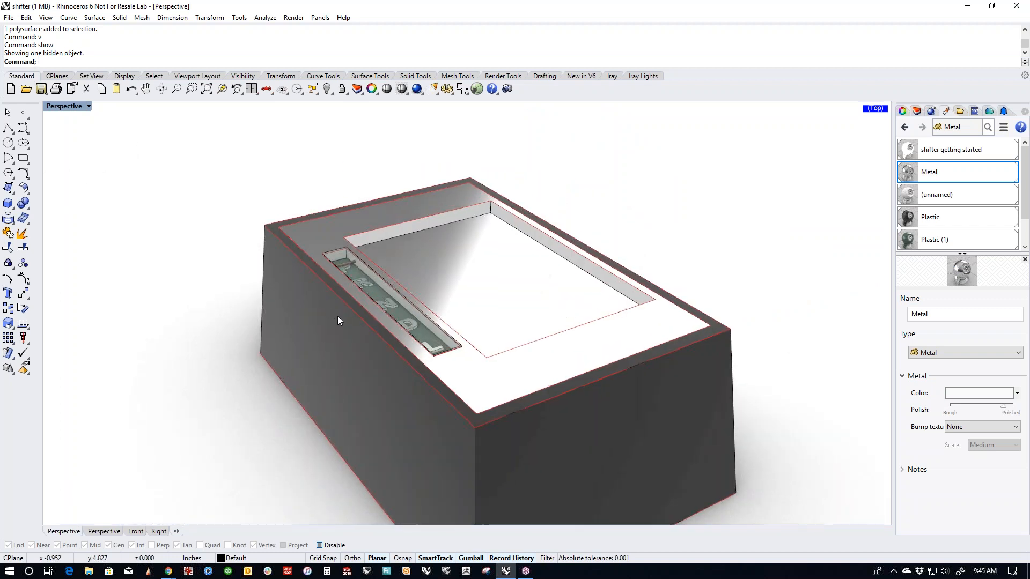
{"action": "left_click", "coordinate": [485, 450]}
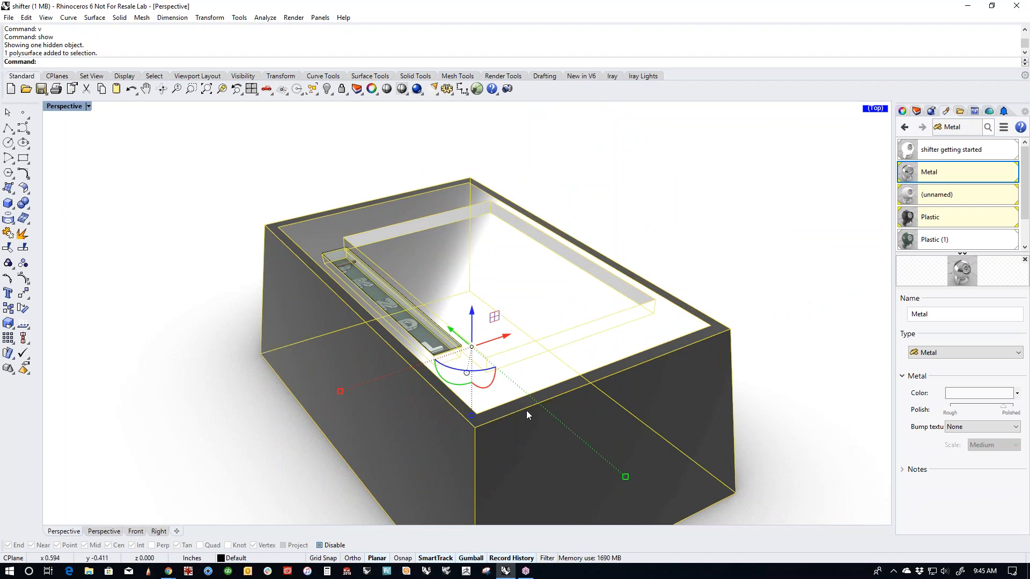
{"action": "left_click", "coordinate": [683, 214]}
Step: Create a new Metal material and assign it to the handle grip floating above the box
{"action": "right_click_drag", "start_coordinate": [683, 214], "coordinate": [538, 373]}
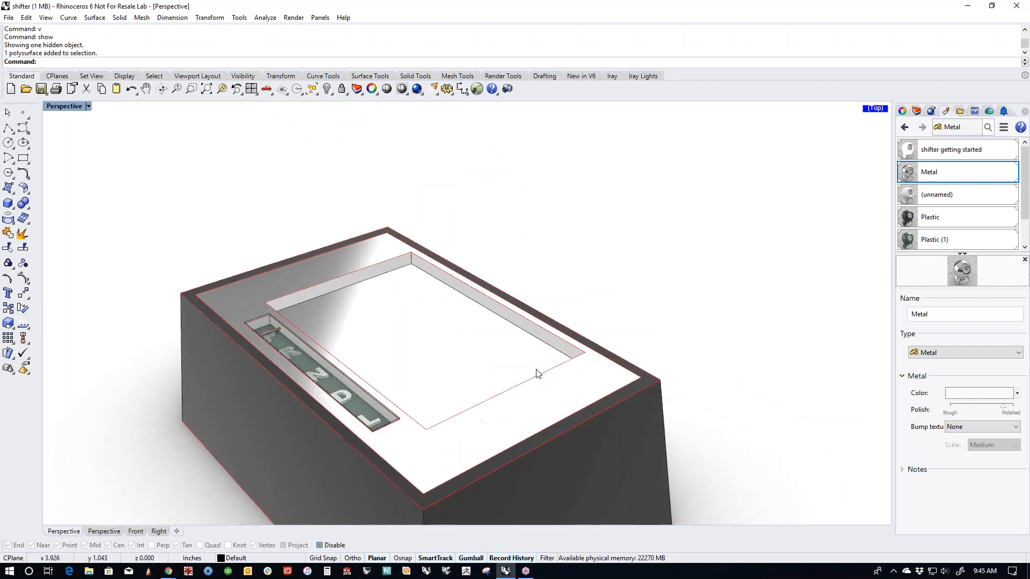
{"action": "scroll", "coordinate": [538, 374], "scroll_direction": "down", "scroll_amount": 5}
{"action": "right_click_drag", "start_coordinate": [518, 410], "coordinate": [461, 410]}
{"action": "scroll", "coordinate": [461, 397], "scroll_direction": "down", "scroll_amount": 10}
{"action": "right_click_drag", "start_coordinate": [370, 394], "coordinate": [455, 364], "text": "shift"}
{"action": "scroll", "coordinate": [569, 304], "scroll_direction": "up", "scroll_amount": 8}
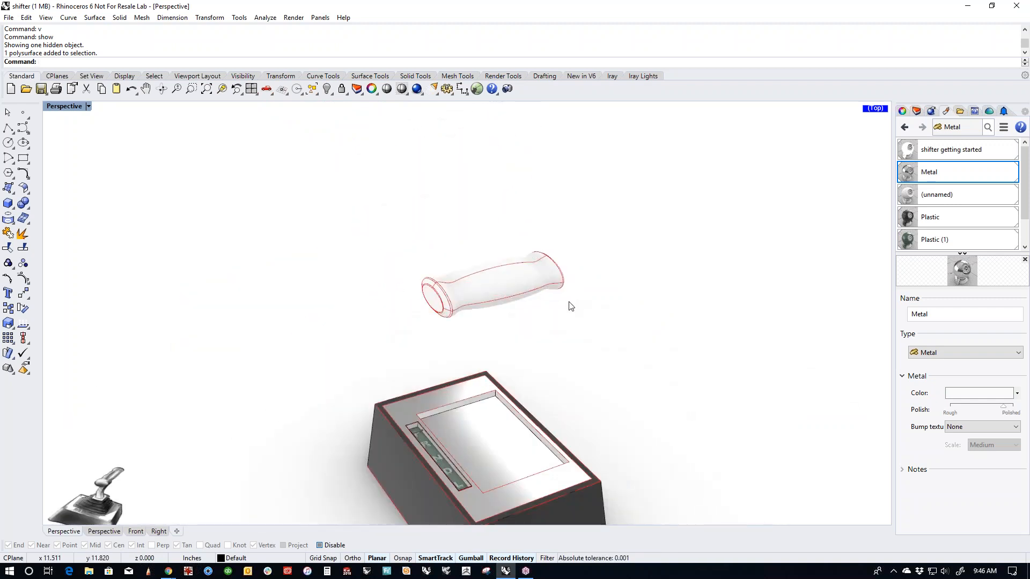
{"action": "scroll", "coordinate": [1022, 239], "scroll_direction": "down", "scroll_amount": 2}
{"action": "left_click", "coordinate": [902, 244]}
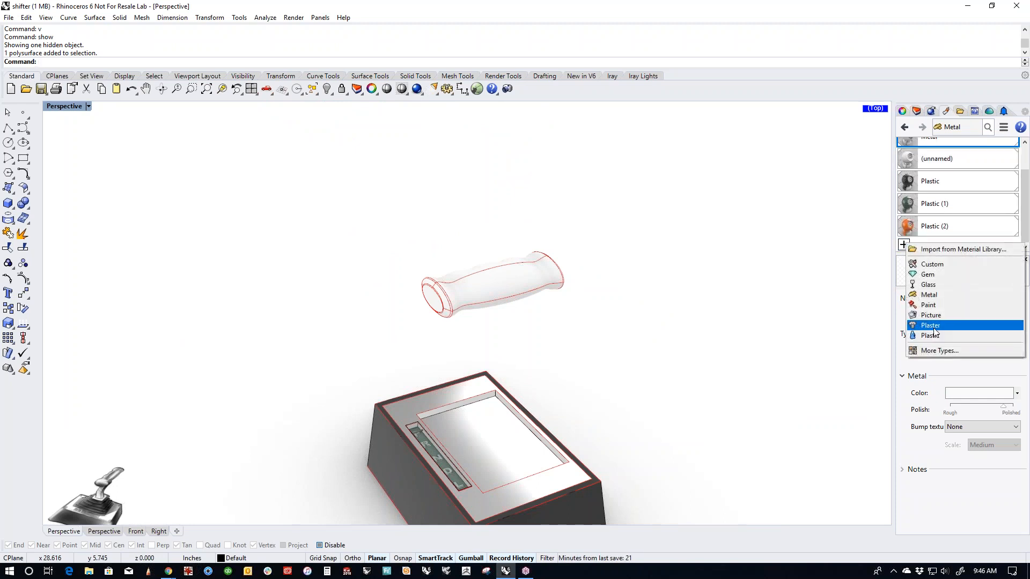
{"action": "left_click", "coordinate": [936, 294]}
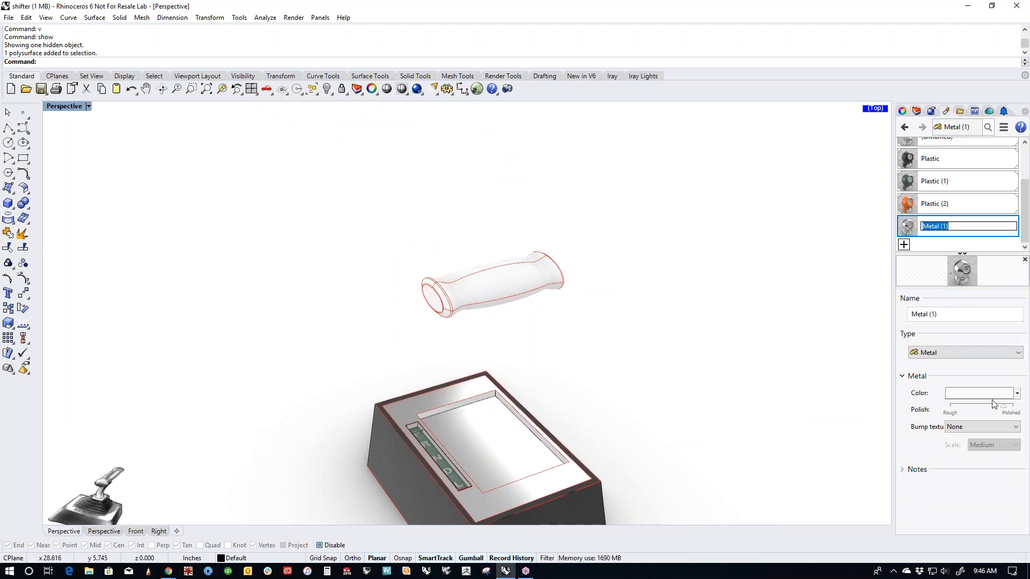
{"action": "left_click_drag", "start_coordinate": [908, 226], "coordinate": [515, 287]}
{"action": "key", "text": "Escape"}
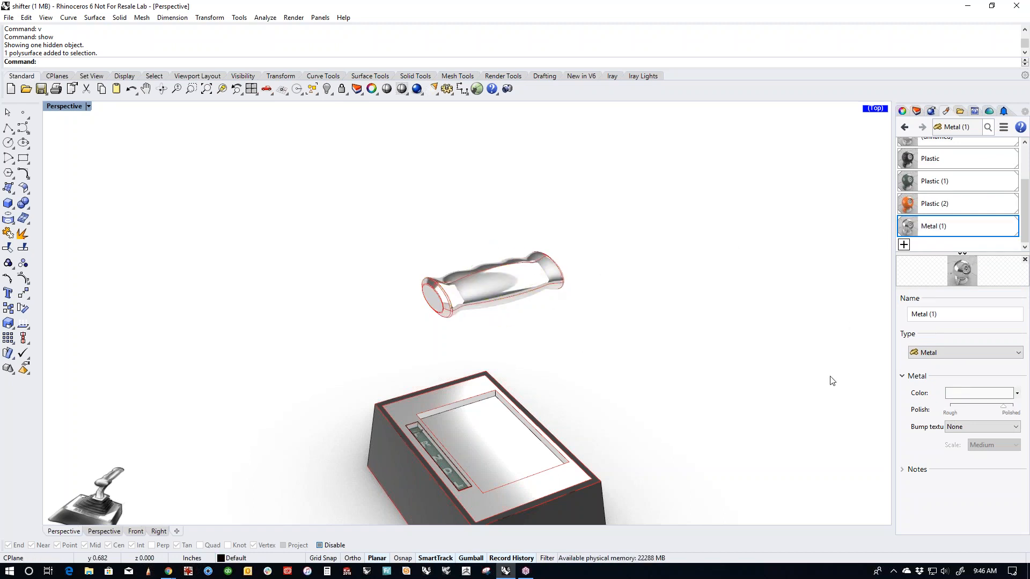
Step: Lower the polish of the grip's Metal (1) material to about halfway between rough and polished
{"action": "left_click_drag", "start_coordinate": [1003, 406], "coordinate": [962, 412]}
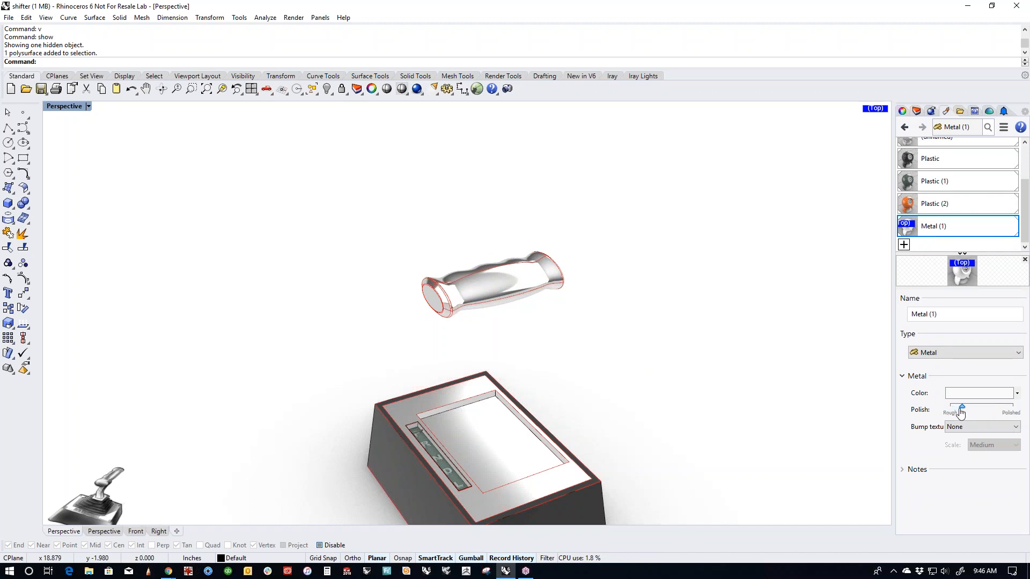
{"action": "left_click_drag", "start_coordinate": [964, 410], "coordinate": [986, 414]}
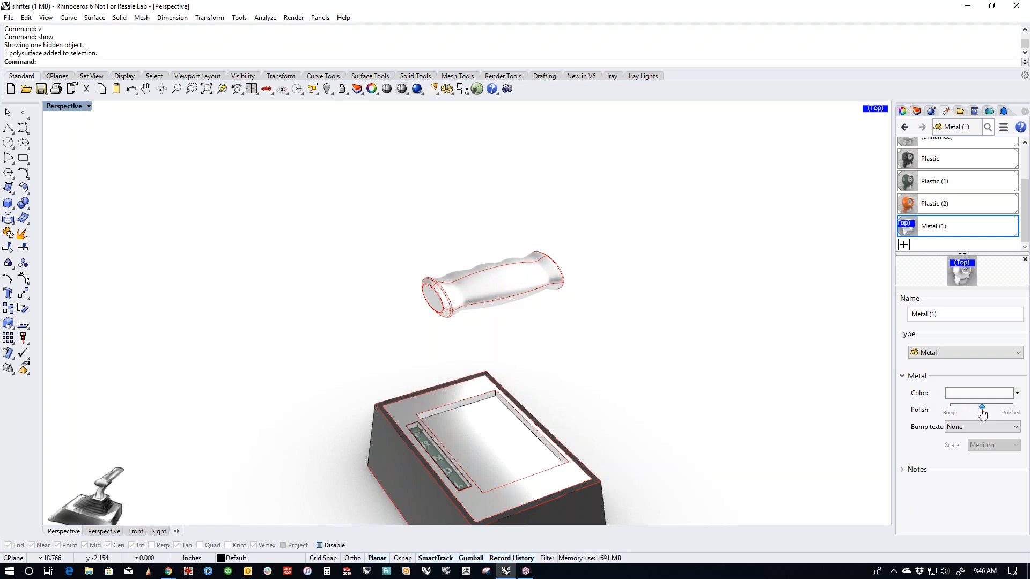
{"action": "right_click_drag", "start_coordinate": [708, 392], "coordinate": [685, 403]}
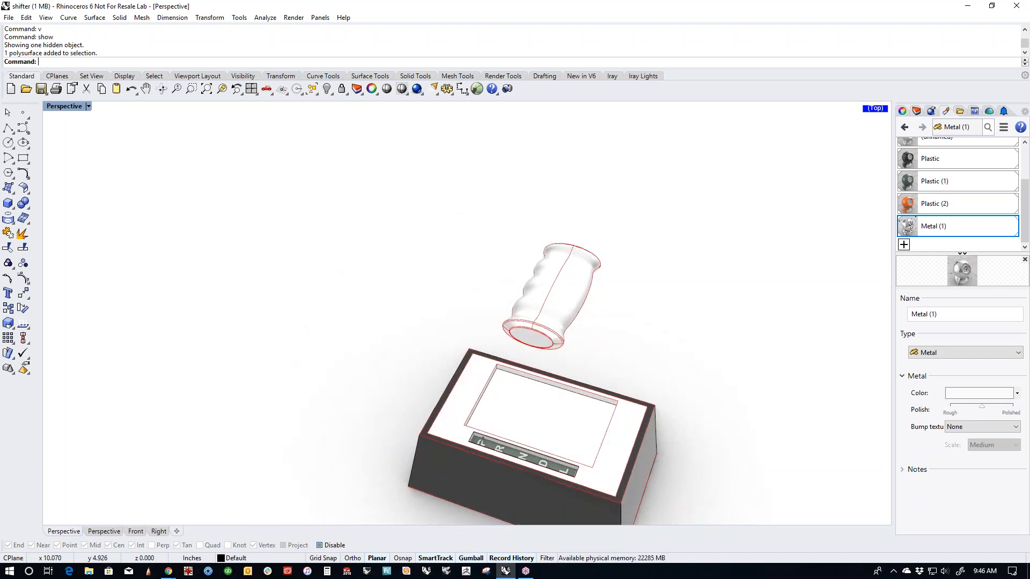
{"action": "scroll", "coordinate": [552, 345], "scroll_direction": "up", "scroll_amount": 7}
{"action": "right_click_drag", "start_coordinate": [622, 343], "coordinate": [651, 306]}
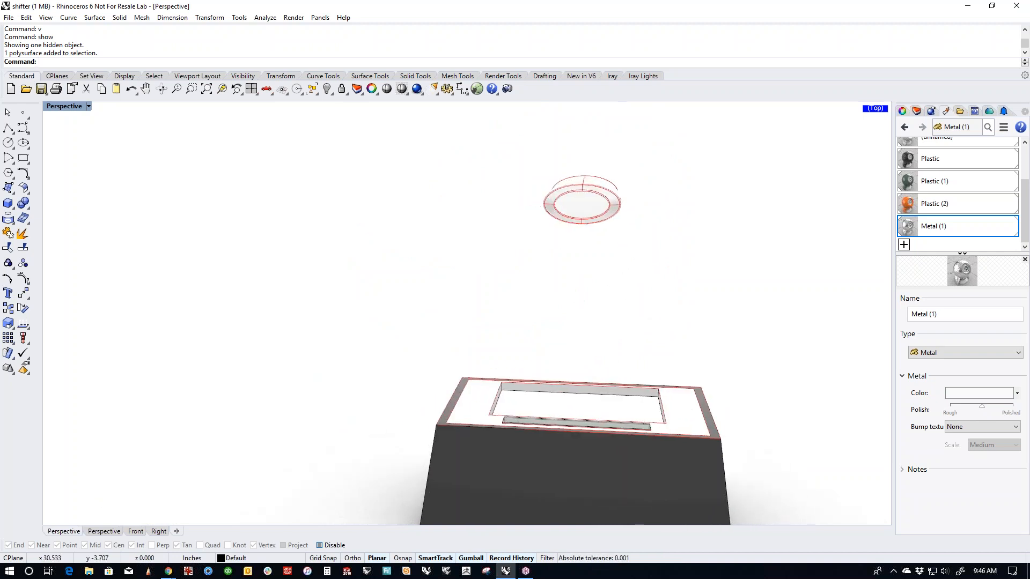
Step: Switch the viewport to the Right view, looking at the grip end-on above the box
{"action": "type", "text": "f"}
{"action": "key", "text": "Return"}
{"action": "right_click_drag", "start_coordinate": [587, 322], "coordinate": [649, 340]}
{"action": "type", "text": "r"}
{"action": "key", "text": "Return"}
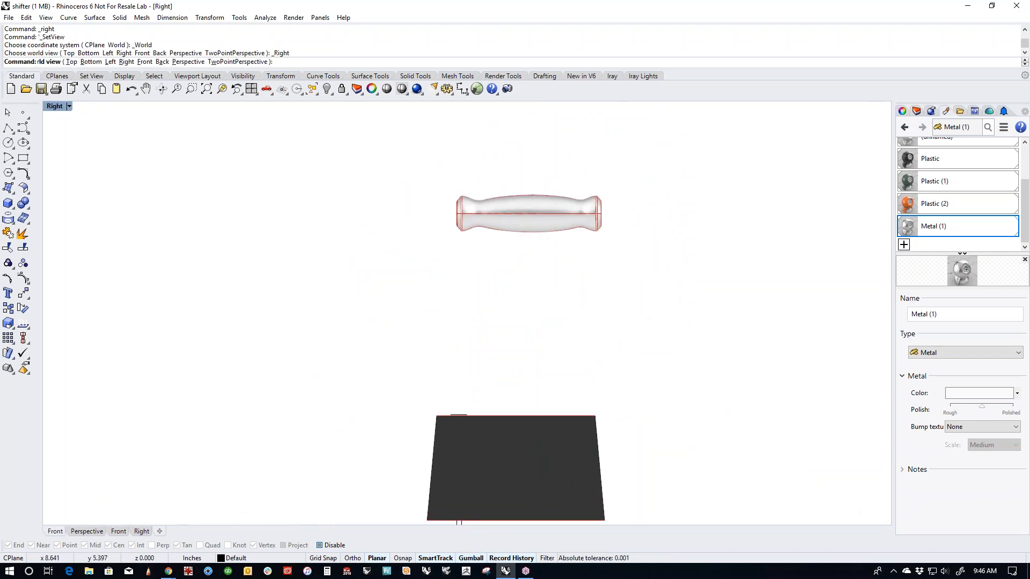
{"action": "right_click_drag", "start_coordinate": [564, 375], "coordinate": [775, 329]}
{"action": "right_click_drag", "start_coordinate": [324, 251], "coordinate": [280, 289]}
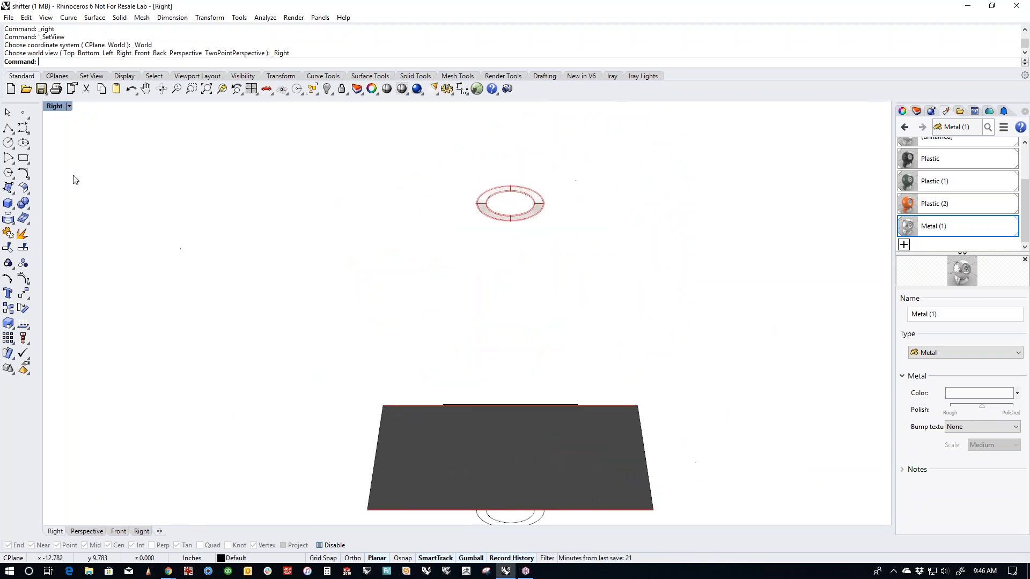
Step: Draw a closed six-point polyline for a bent, tapering lever from the grip's centre down into the box
{"action": "left_click", "coordinate": [9, 128]}
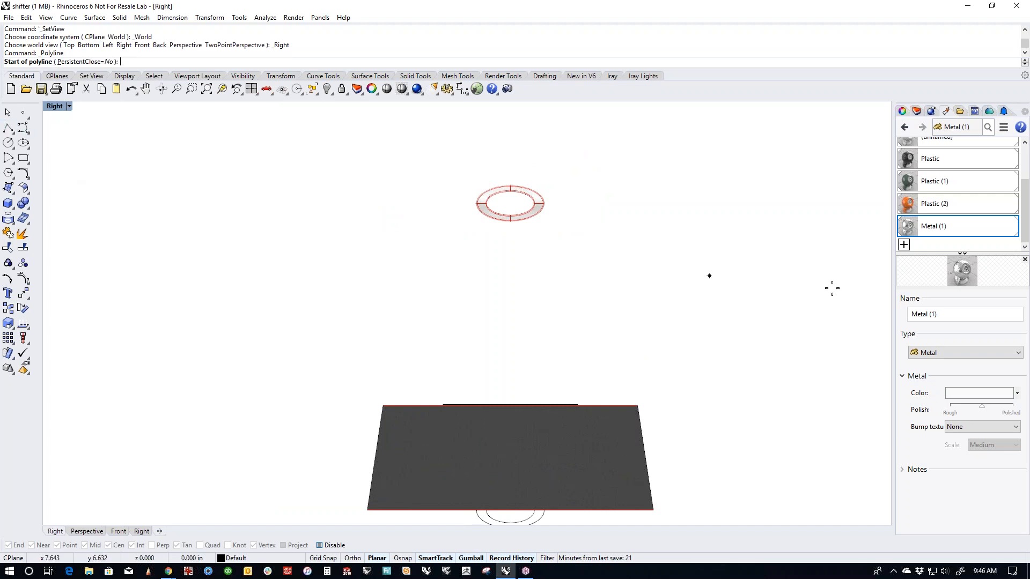
{"action": "left_click", "coordinate": [509, 205]}
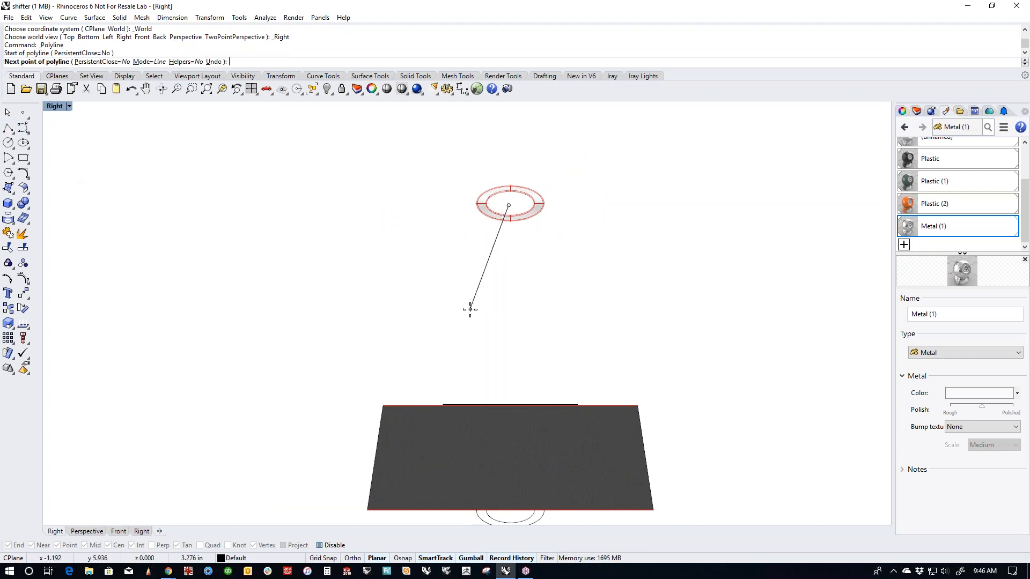
{"action": "left_click", "coordinate": [470, 310]}
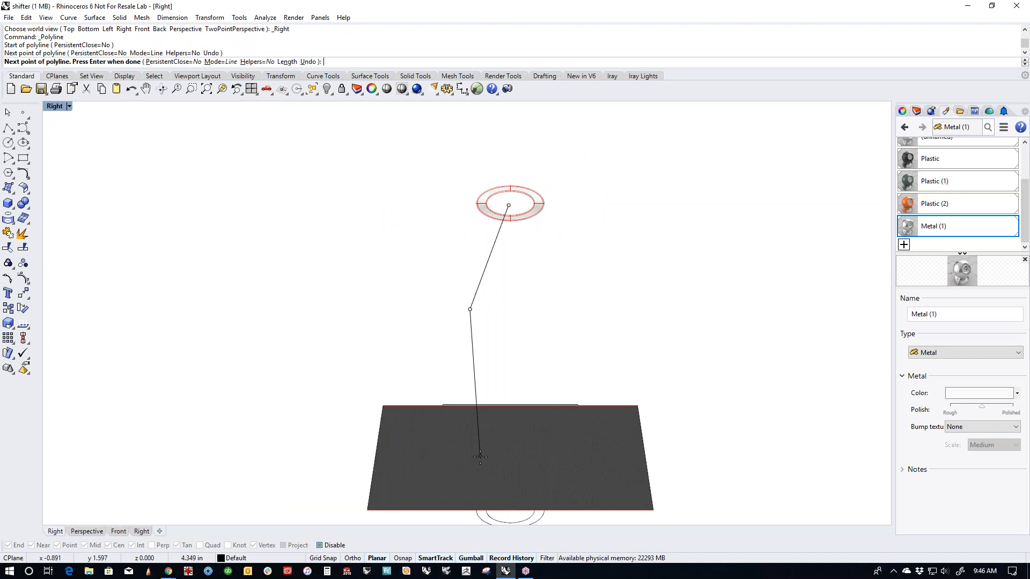
{"action": "left_click", "coordinate": [485, 455]}
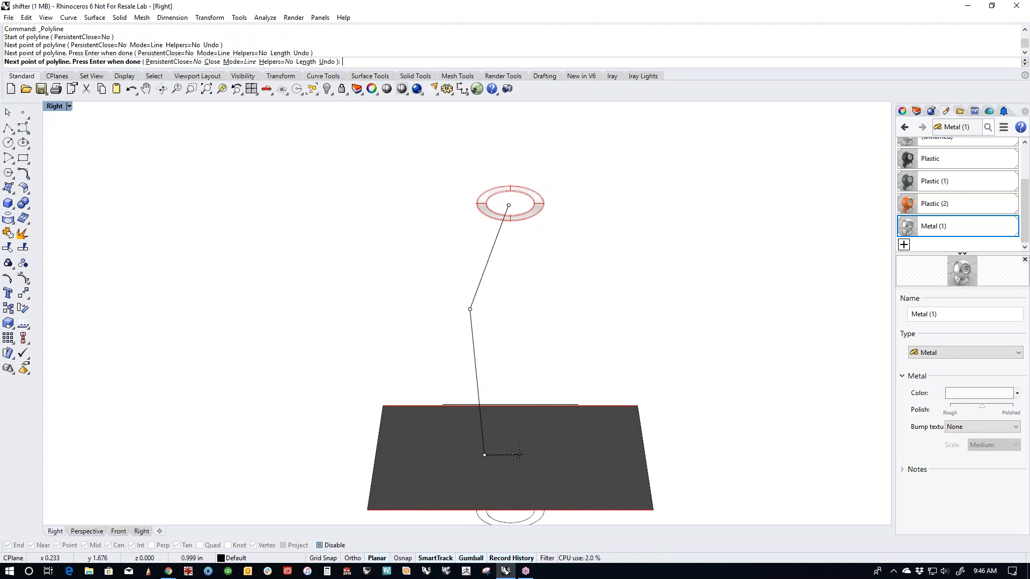
{"action": "left_click", "coordinate": [520, 455]}
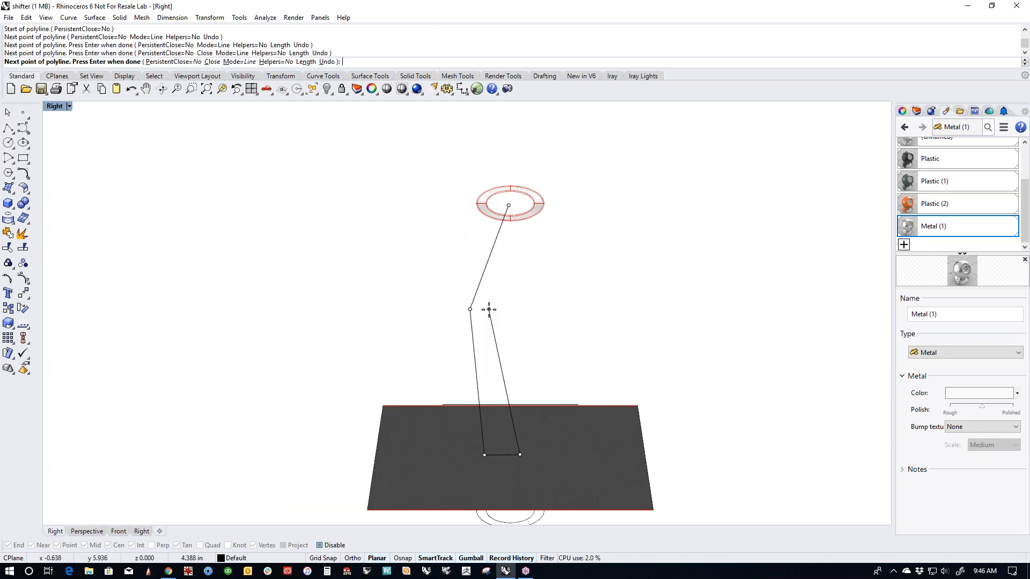
{"action": "left_click", "coordinate": [489, 309]}
{"action": "left_click", "coordinate": [517, 205]}
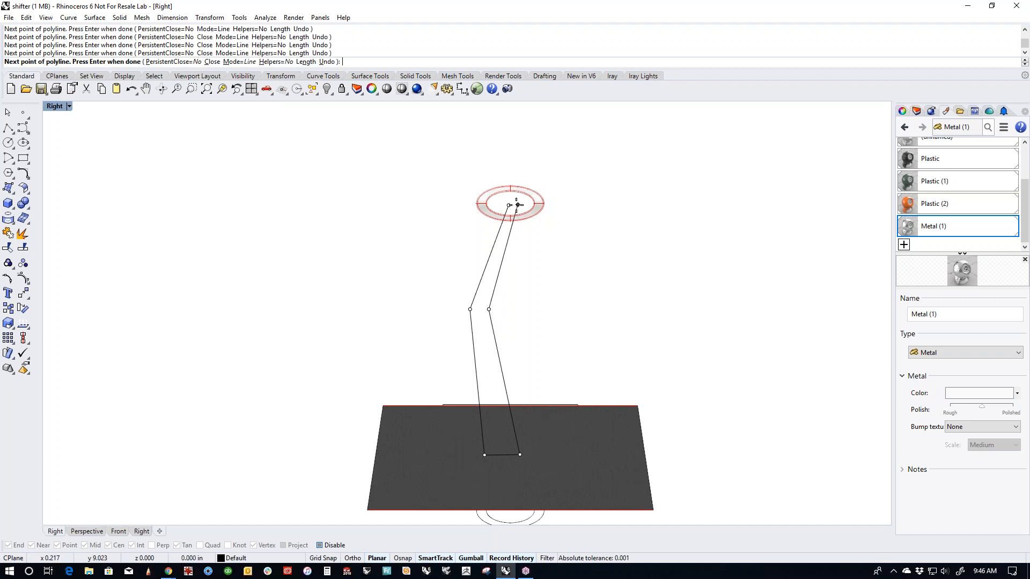
{"action": "key", "text": "Return"}
{"action": "scroll", "coordinate": [509, 205], "scroll_direction": "up", "scroll_amount": 5}
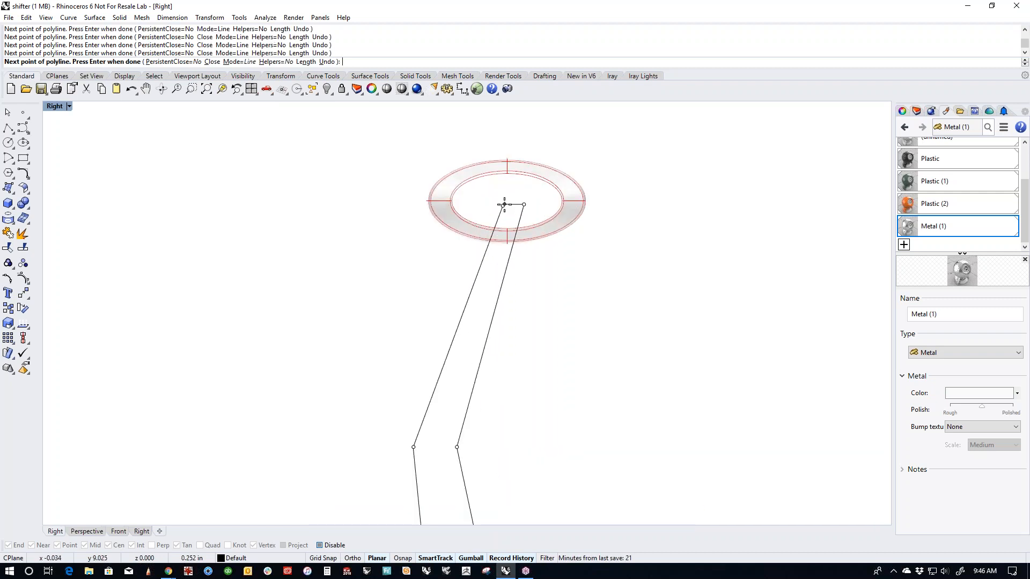
{"action": "scroll", "coordinate": [502, 295], "scroll_direction": "down", "scroll_amount": 5}
Step: Create a planar surface from the closed lever outline and deselect it
{"action": "left_click", "coordinate": [489, 332]}
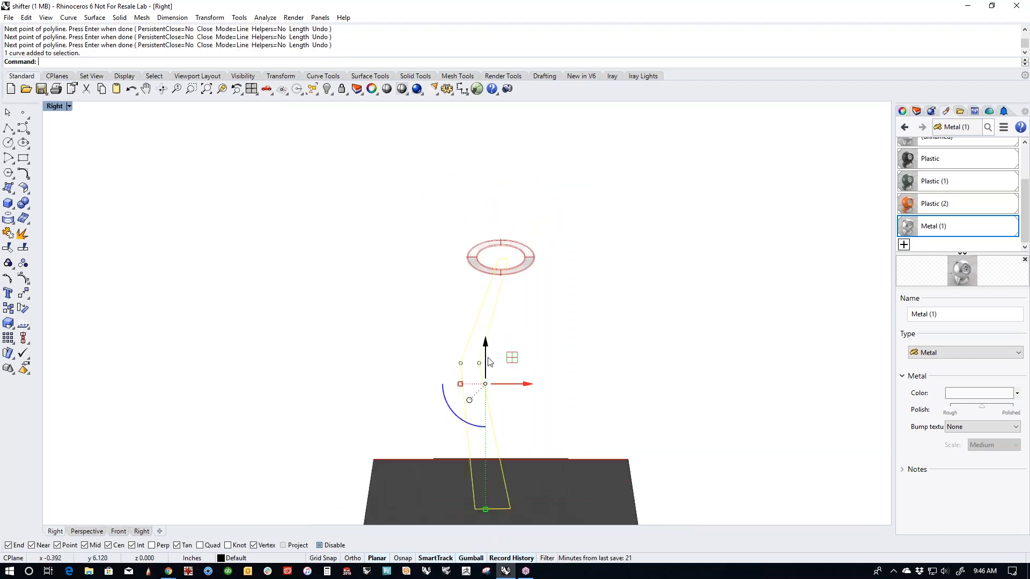
{"action": "left_click", "coordinate": [12, 193]}
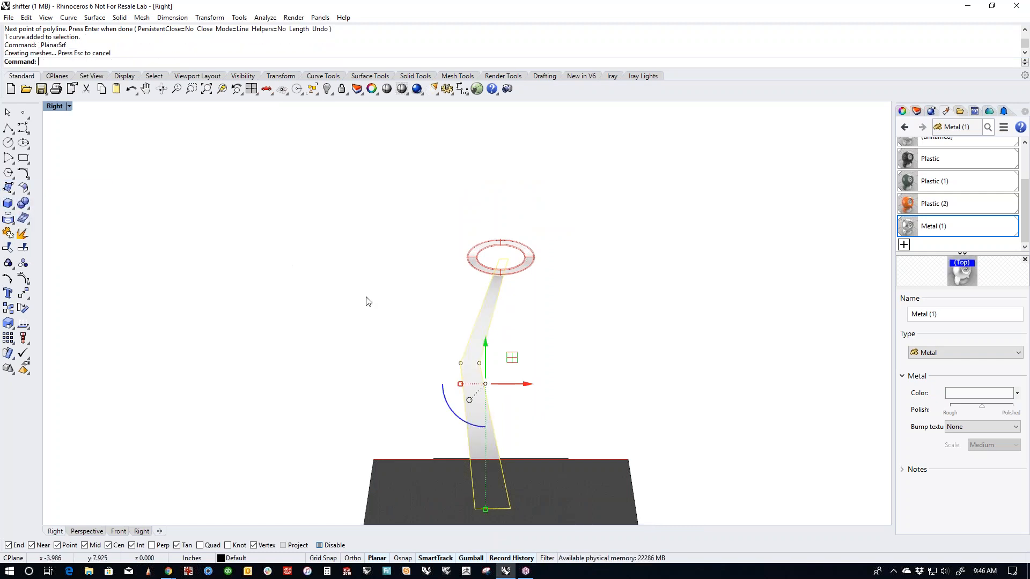
{"action": "right_click_drag", "start_coordinate": [303, 278], "coordinate": [267, 269]}
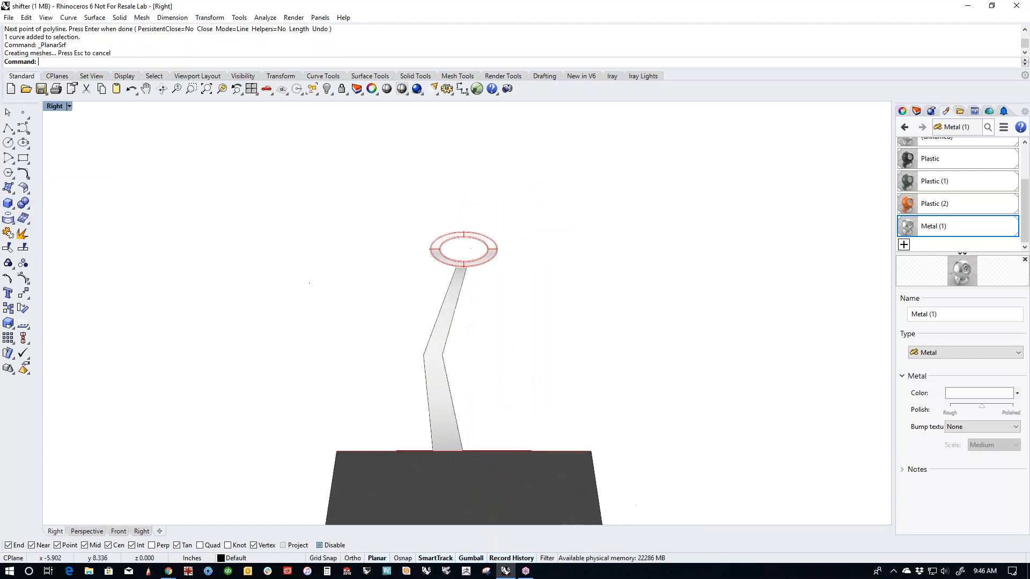
Step: Switch back to the Perspective view and look at the flat lever between the grip and the box
{"action": "key", "text": "ctrl+F4"}
{"action": "right_click_drag", "start_coordinate": [348, 420], "coordinate": [508, 462]}
{"action": "scroll", "coordinate": [483, 413], "scroll_direction": "up", "scroll_amount": 8}
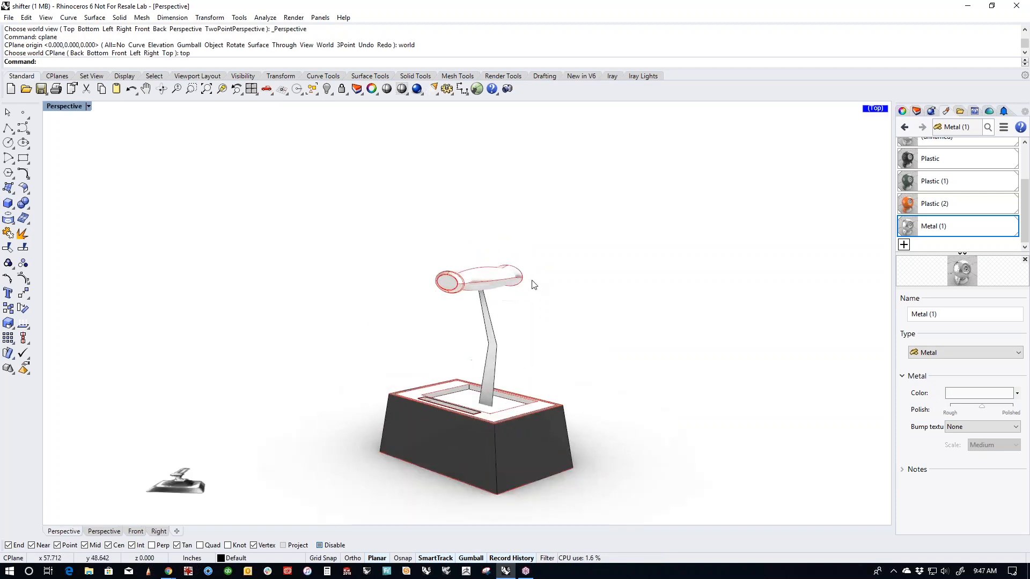
Step: Try to extrude the lever's planar surface sideways into a solid, and delete that solid
{"action": "left_click", "coordinate": [466, 397]}
{"action": "mouse_move", "coordinate": [482, 382]}
{"action": "left_mouse_down"}
{"action": "mouse_move", "coordinate": [469, 384]}
{"action": "mouse_move", "coordinate": [481, 377]}
{"action": "left_mouse_up"}
{"action": "left_click", "coordinate": [517, 368]}
{"action": "scroll", "coordinate": [521, 361], "scroll_direction": "down", "scroll_amount": 5}
{"action": "right_click_drag", "start_coordinate": [522, 361], "coordinate": [484, 352]}
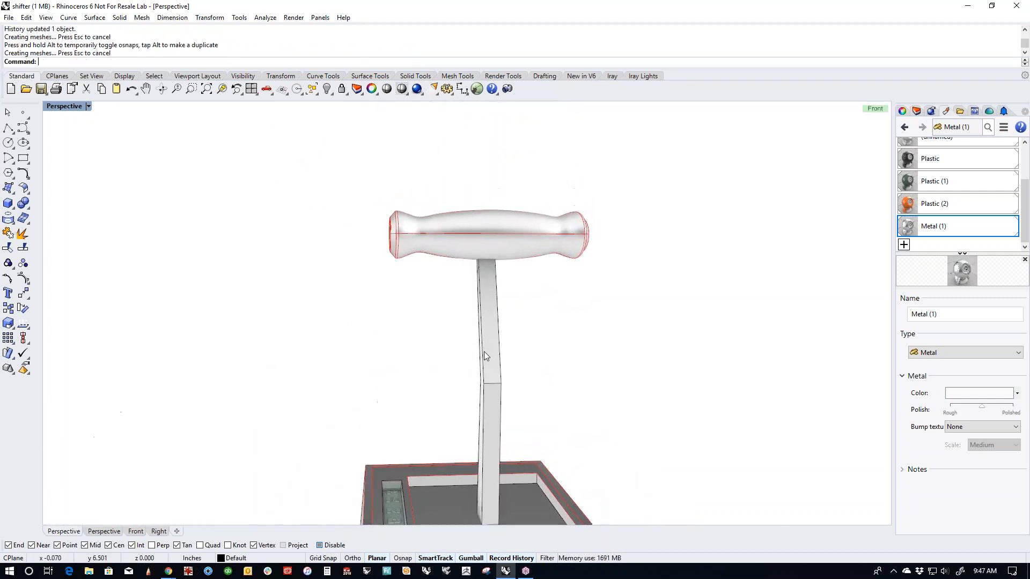
{"action": "left_click", "coordinate": [485, 351]}
{"action": "left_click_drag", "start_coordinate": [480, 407], "coordinate": [476, 406]}
{"action": "left_click", "coordinate": [409, 344]}
{"action": "right_click_drag", "start_coordinate": [410, 344], "coordinate": [462, 381]}
{"action": "scroll", "coordinate": [458, 386], "scroll_direction": "up", "scroll_amount": 5}
{"action": "left_click", "coordinate": [436, 365]}
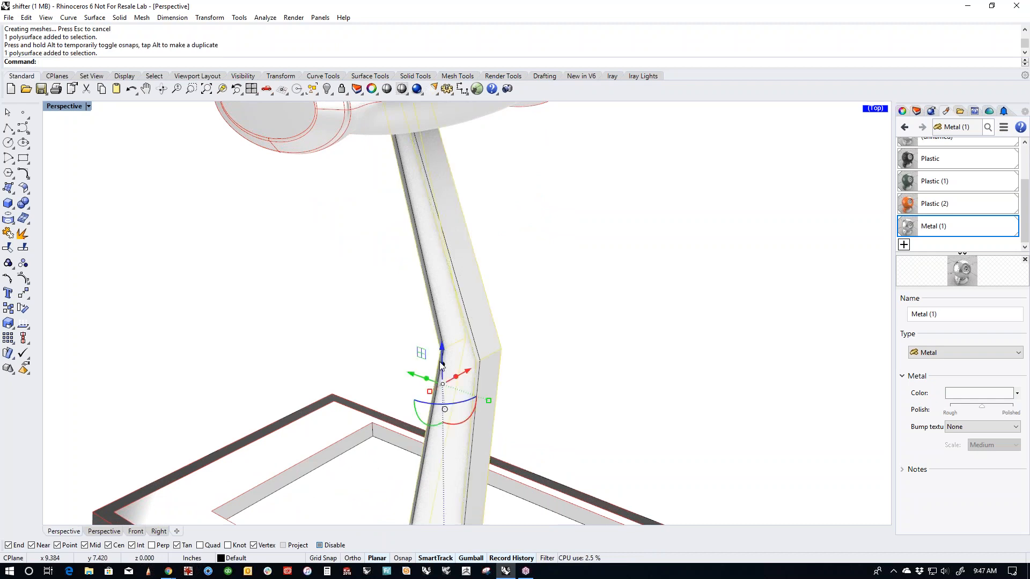
{"action": "key", "text": "Delete"}
Step: Extrude the lever's planar surface sideways in both directions to form a bent solid bar
{"action": "left_click", "coordinate": [441, 365]}
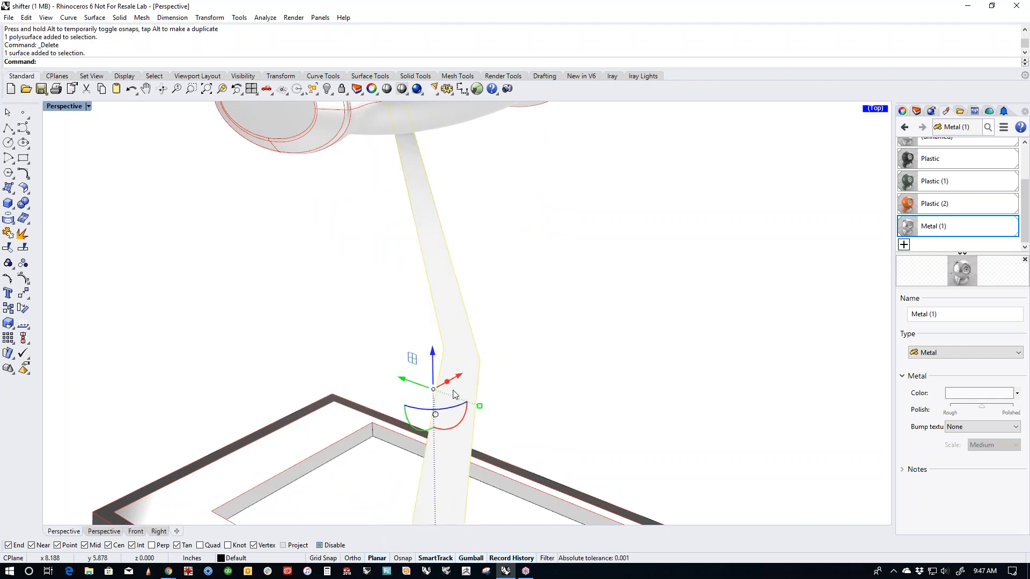
{"action": "mouse_move", "coordinate": [448, 384]}
{"action": "left_mouse_down"}
{"action": "mouse_move", "coordinate": [465, 379]}
{"action": "mouse_move", "coordinate": [451, 388]}
{"action": "left_mouse_up"}
{"action": "left_click", "coordinate": [577, 399]}
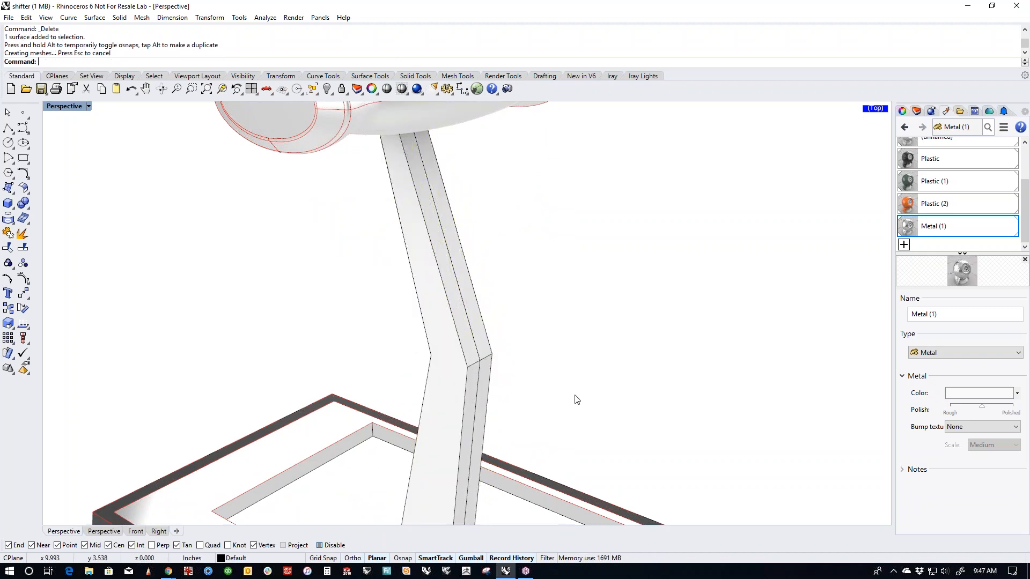
{"action": "right_click_drag", "start_coordinate": [574, 395], "coordinate": [536, 402]}
Step: Isolate the lever solid and its outline curve so that all other objects are hidden
{"action": "left_click", "coordinate": [495, 395]}
{"action": "left_click", "coordinate": [529, 423]}
{"action": "left_click", "coordinate": [523, 377]}
{"action": "scroll", "coordinate": [535, 370], "scroll_direction": "down", "scroll_amount": 7}
{"action": "right_click_drag", "start_coordinate": [542, 375], "coordinate": [576, 362]}
{"action": "right_click_drag", "start_coordinate": [508, 362], "coordinate": [515, 344]}
{"action": "left_click_drag", "start_coordinate": [546, 344], "coordinate": [486, 375]}
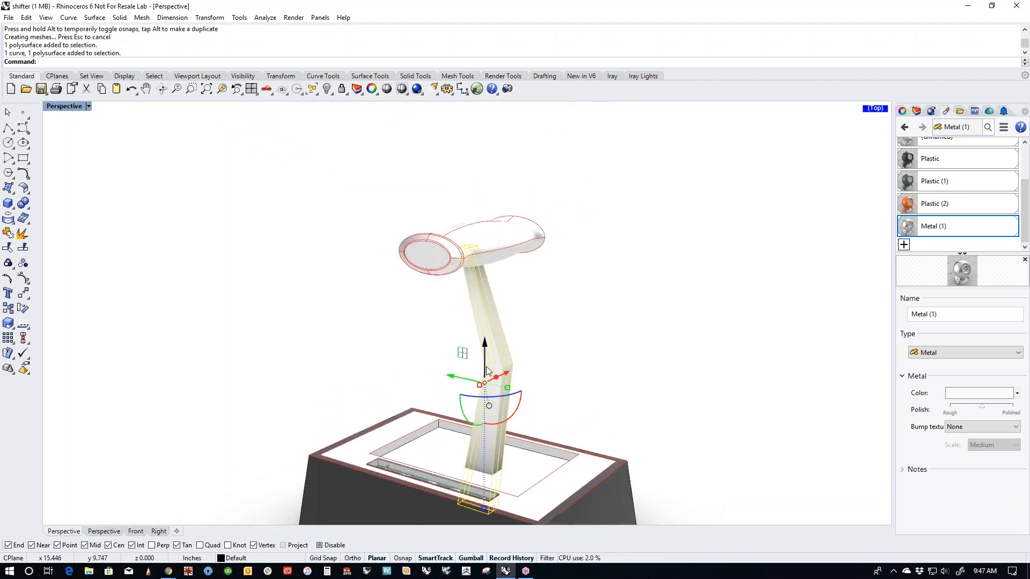
{"action": "type", "text": "I"}
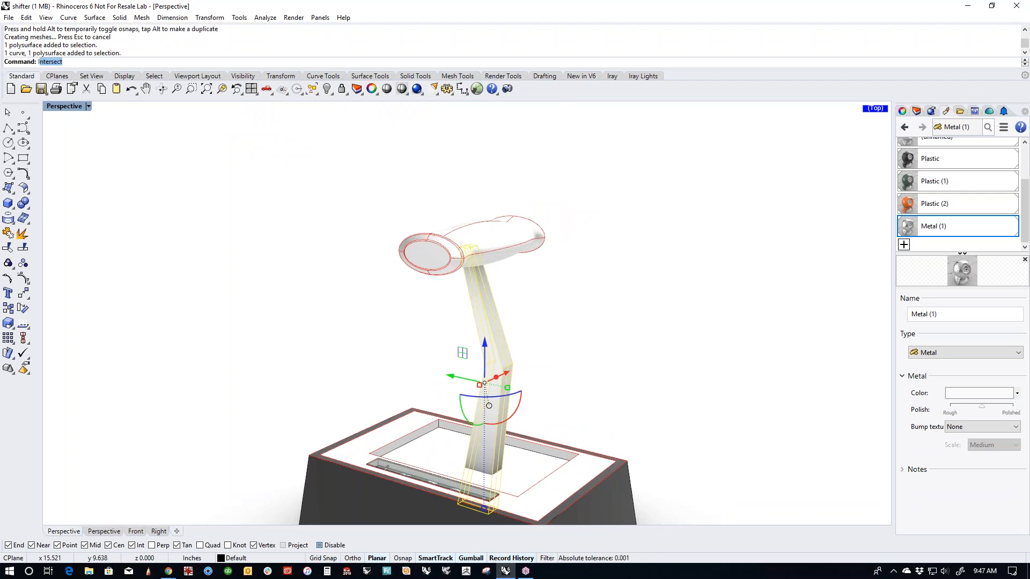
{"action": "type", "text": "sol"}
{"action": "key", "text": "Return"}
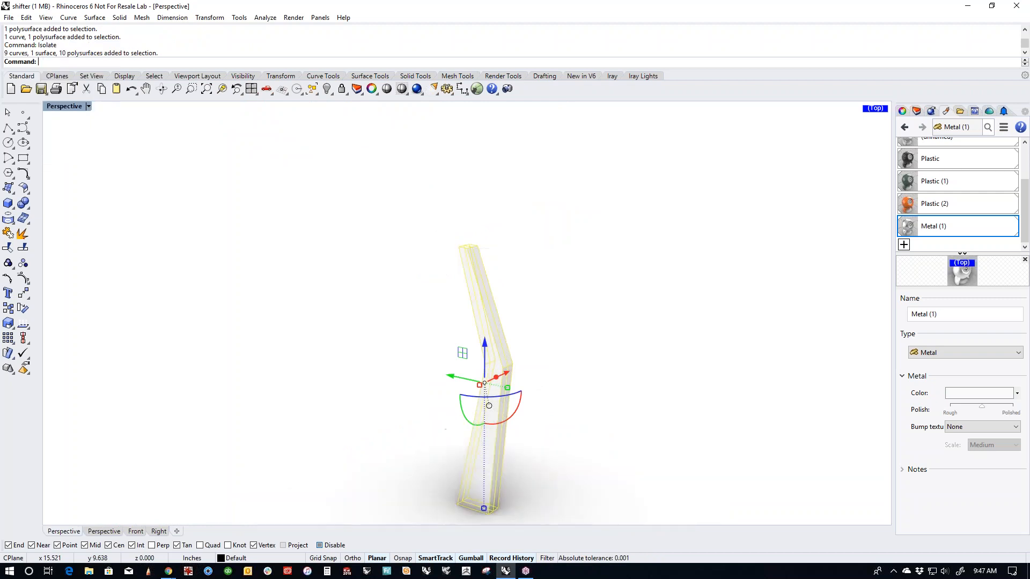
{"action": "left_click", "coordinate": [385, 402]}
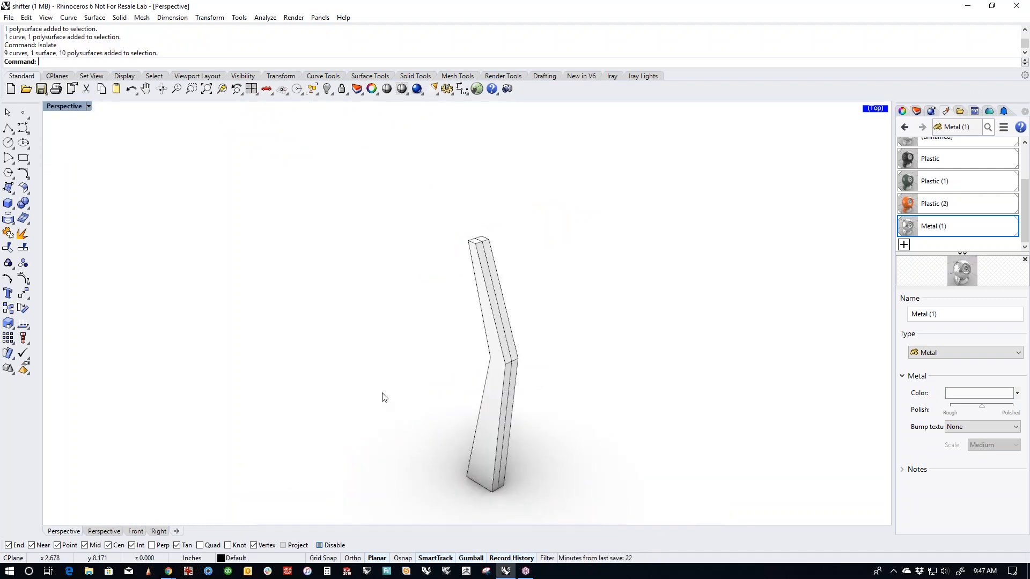
Step: Start an edge fillet on all edges of the lever with a radius of .15 for every handle
{"action": "left_click", "coordinate": [29, 208]}
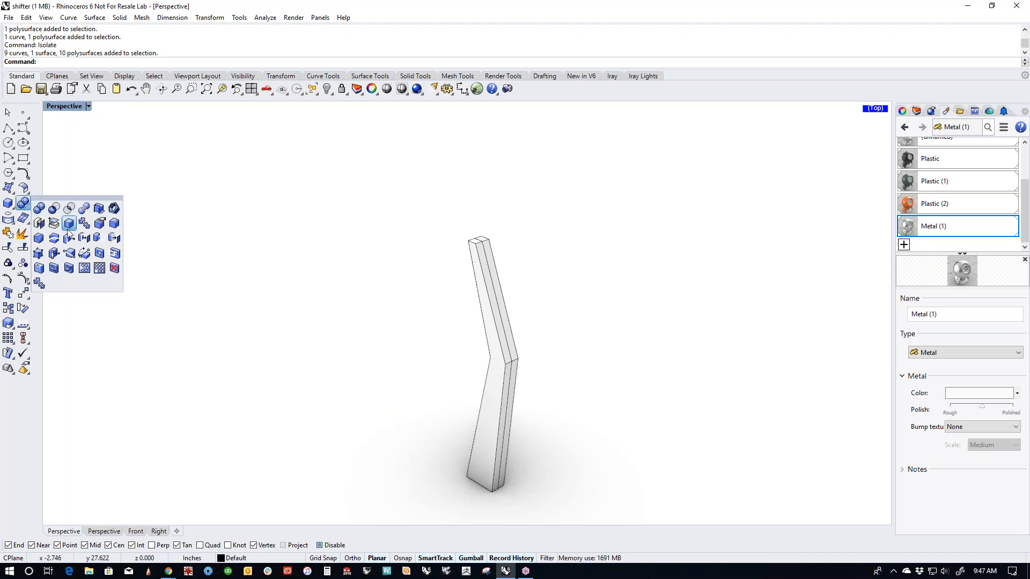
{"action": "left_click", "coordinate": [114, 223]}
{"action": "left_click_drag", "start_coordinate": [424, 212], "coordinate": [582, 518]}
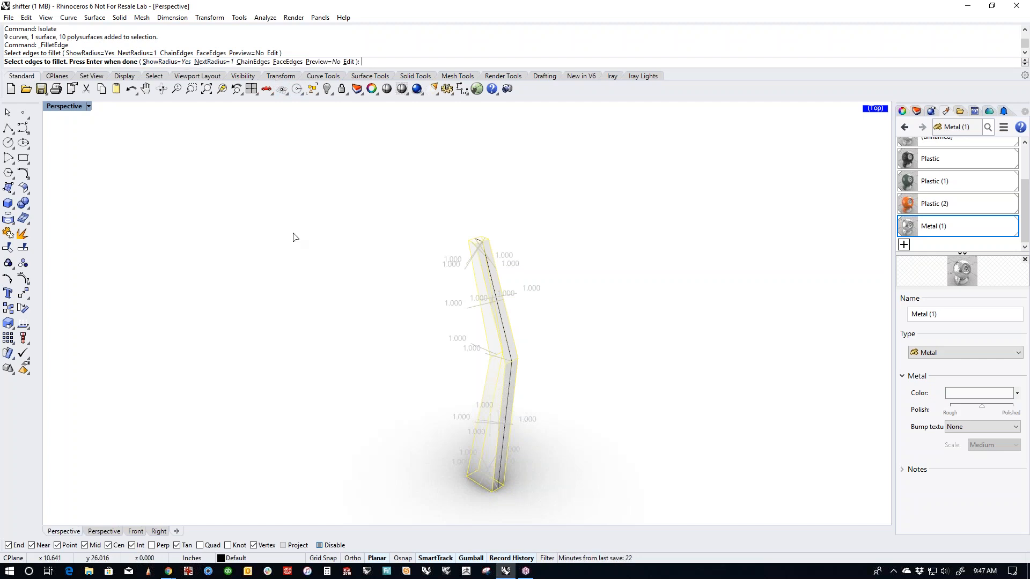
{"action": "key", "text": "Return"}
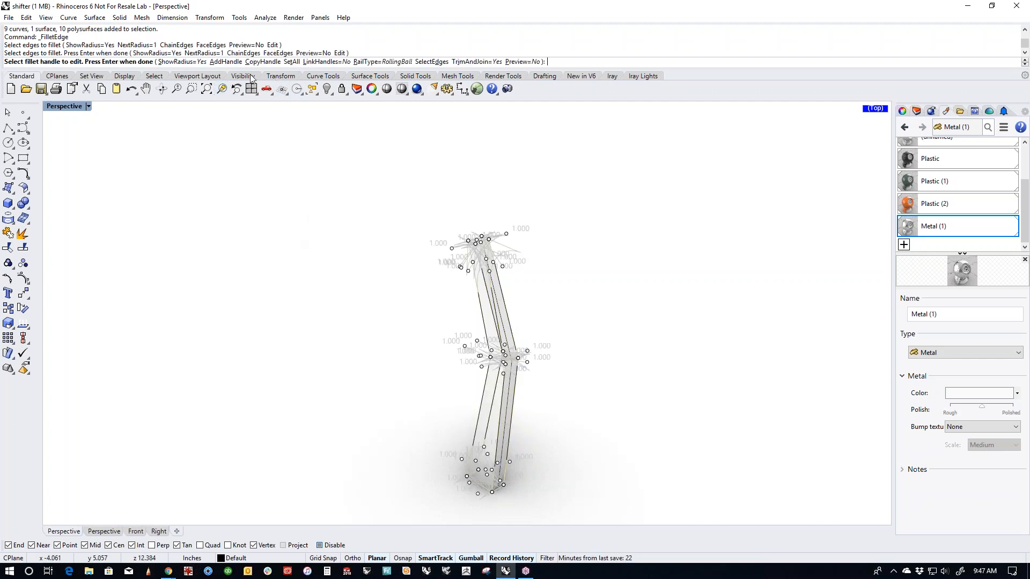
{"action": "left_click", "coordinate": [292, 61]}
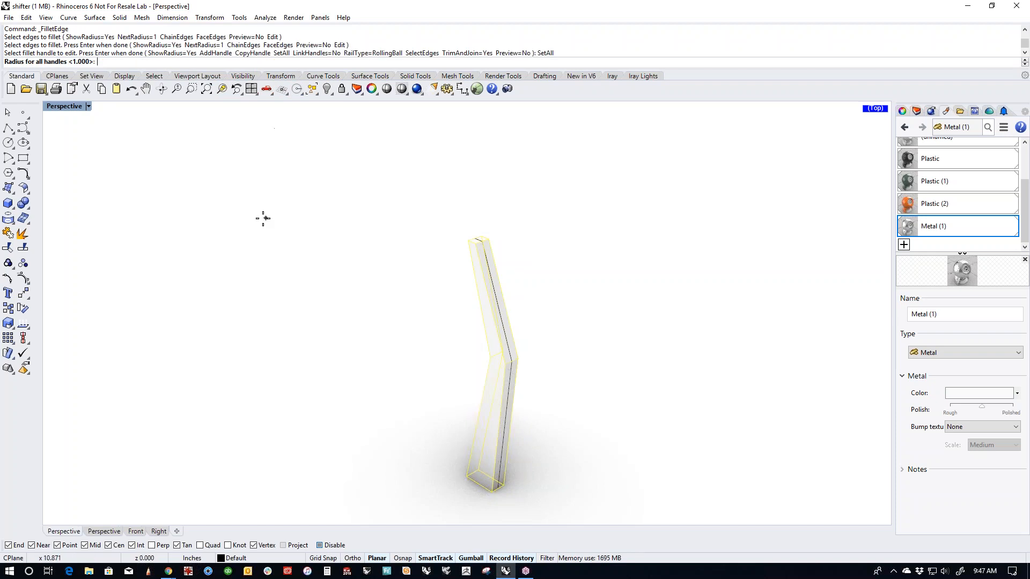
{"action": "key", "text": "Return"}
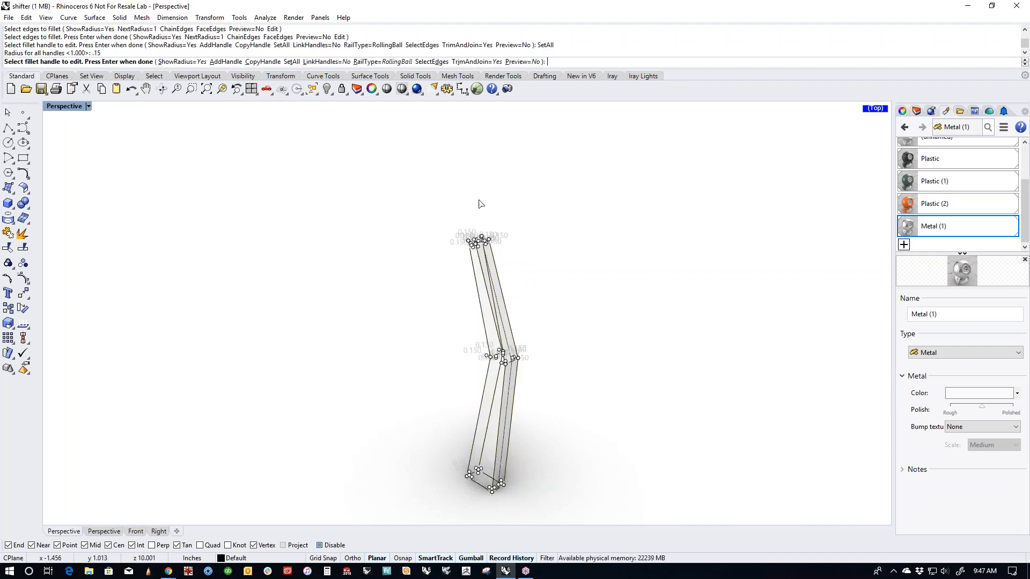
Step: Set the radius of all fillet handles to .05, preview the rounded edges and apply the fillet
{"action": "scroll", "coordinate": [481, 203], "scroll_direction": "up", "scroll_amount": 5}
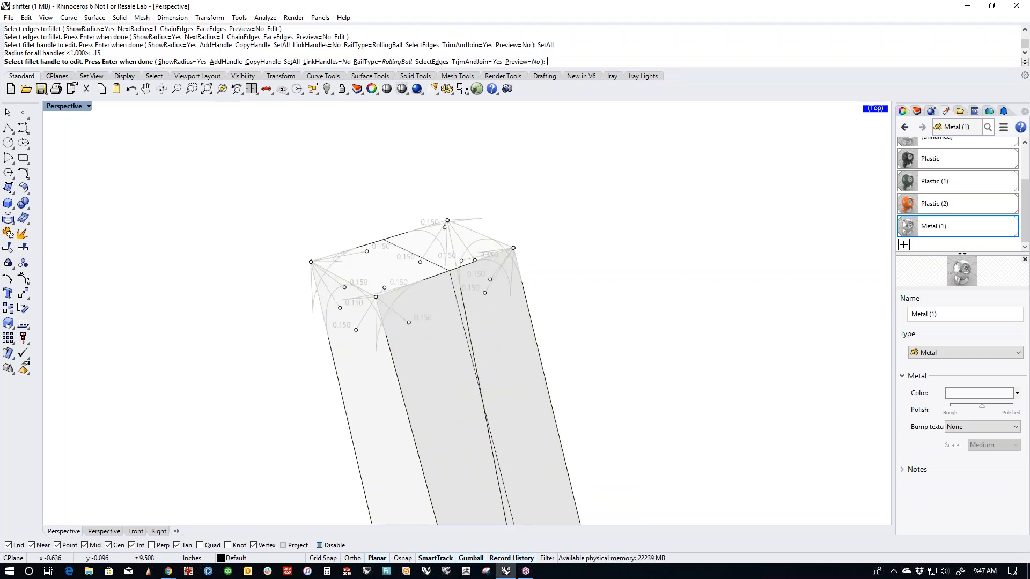
{"action": "left_click", "coordinate": [292, 62]}
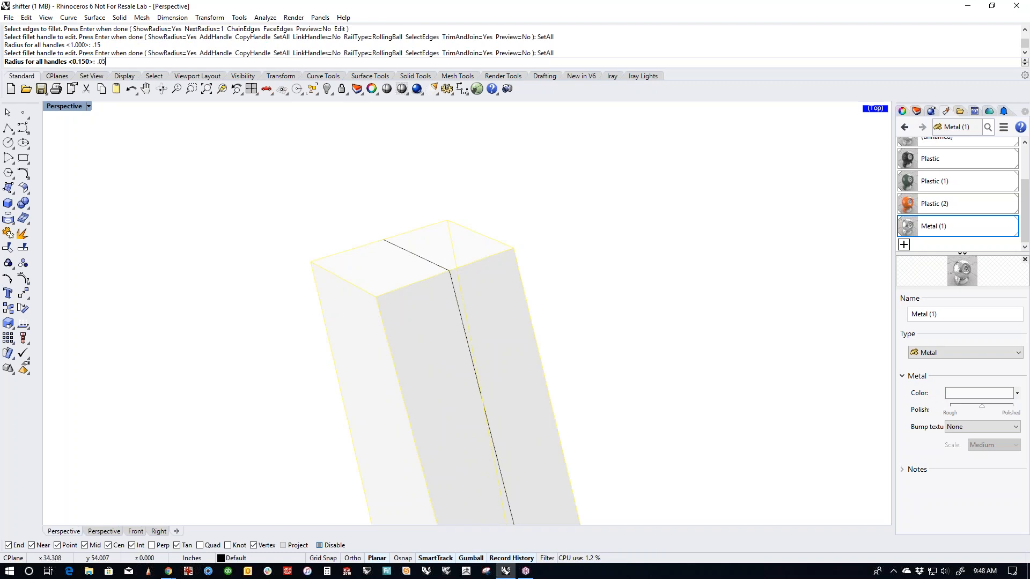
{"action": "type", "text": ".05"}
{"action": "key", "text": "Return"}
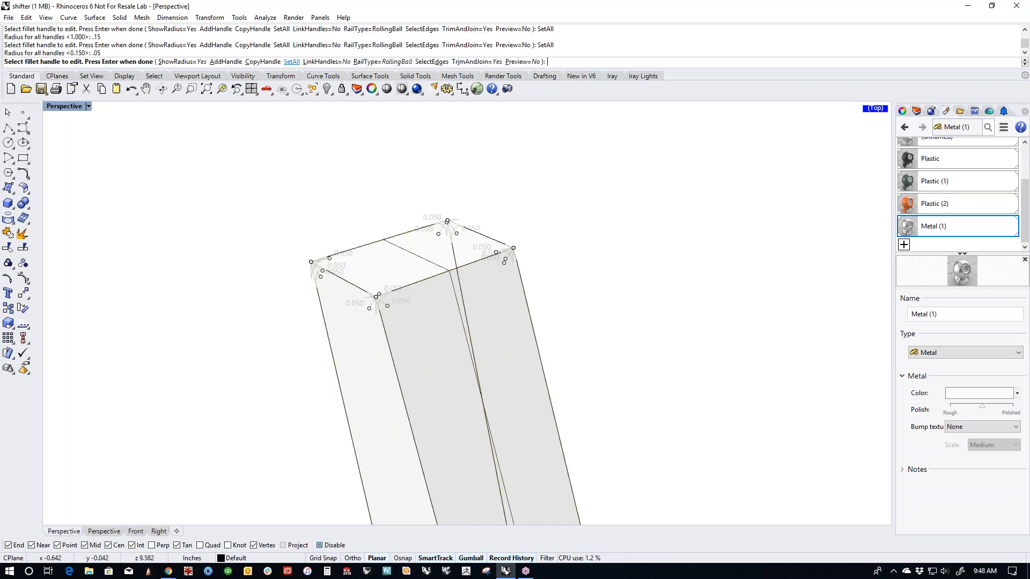
{"action": "left_click", "coordinate": [524, 62]}
{"action": "scroll", "coordinate": [526, 259], "scroll_direction": "down", "scroll_amount": 3}
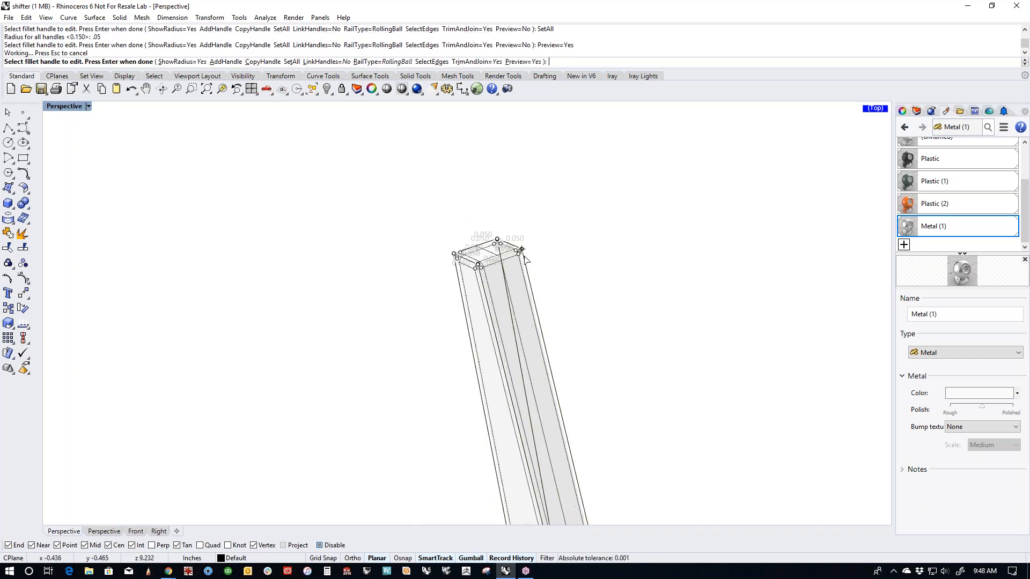
{"action": "scroll", "coordinate": [525, 259], "scroll_direction": "down", "scroll_amount": 5}
{"action": "right_click", "coordinate": [618, 520]}
Step: Assign the Metal material to the filleted lever
{"action": "right_click_drag", "start_coordinate": [619, 458], "coordinate": [579, 241], "text": "shift"}
{"action": "scroll", "coordinate": [546, 361], "scroll_direction": "up", "scroll_amount": 5}
{"action": "scroll", "coordinate": [546, 391], "scroll_direction": "down", "scroll_amount": 5}
{"action": "right_click_drag", "start_coordinate": [546, 391], "coordinate": [521, 247], "text": "shift"}
{"action": "right_click_drag", "start_coordinate": [521, 353], "coordinate": [632, 368]}
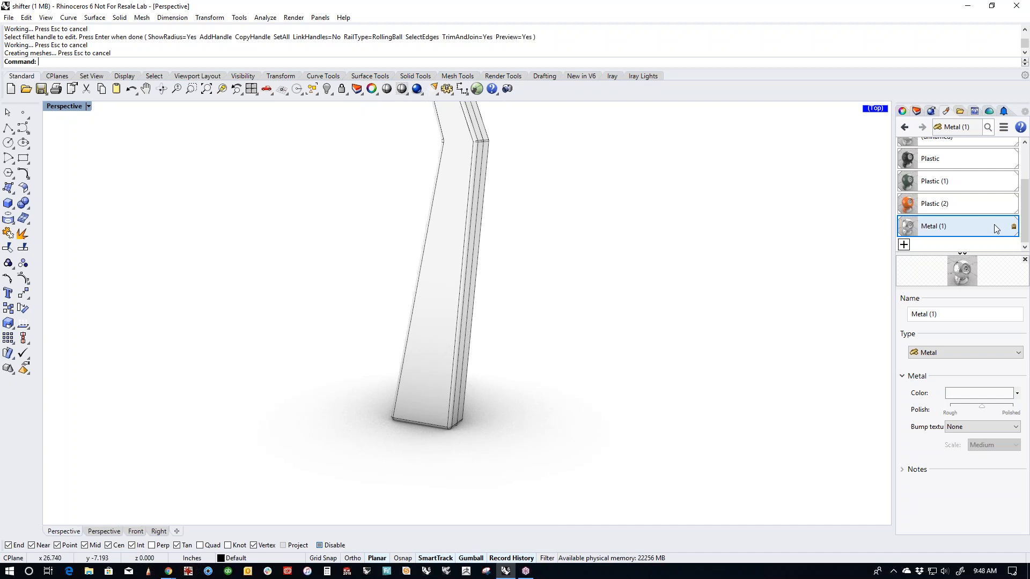
{"action": "left_click_drag", "start_coordinate": [1023, 212], "coordinate": [1023, 175]}
{"action": "left_click_drag", "start_coordinate": [934, 171], "coordinate": [448, 227]}
{"action": "left_click", "coordinate": [555, 259]}
Step: Show all hidden objects so the grip and box surround the lever again
{"action": "right_click_drag", "start_coordinate": [556, 259], "coordinate": [561, 354]}
{"action": "scroll", "coordinate": [561, 317], "scroll_direction": "down", "scroll_amount": 5}
{"action": "type", "text": "v"}
{"action": "key", "text": "Return"}
{"action": "right_click_drag", "start_coordinate": [584, 399], "coordinate": [797, 366]}
Step: Select the lever polysurface and shift it slightly sideways to line it up with the middle of the grip
{"action": "left_click", "coordinate": [432, 232]}
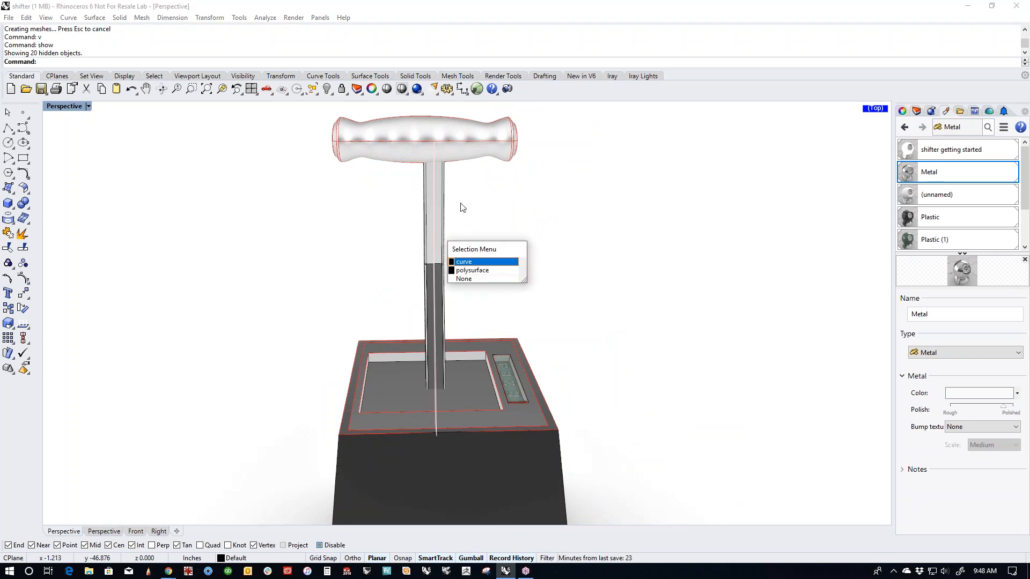
{"action": "left_click", "coordinate": [461, 204]}
{"action": "left_click", "coordinate": [442, 214]}
{"action": "left_click_drag", "start_coordinate": [397, 291], "coordinate": [423, 294]}
{"action": "left_click", "coordinate": [593, 322]}
Step: Examine how the lever sits between the grip and the recess in the box's top plate
{"action": "right_click_drag", "start_coordinate": [627, 390], "coordinate": [335, 424]}
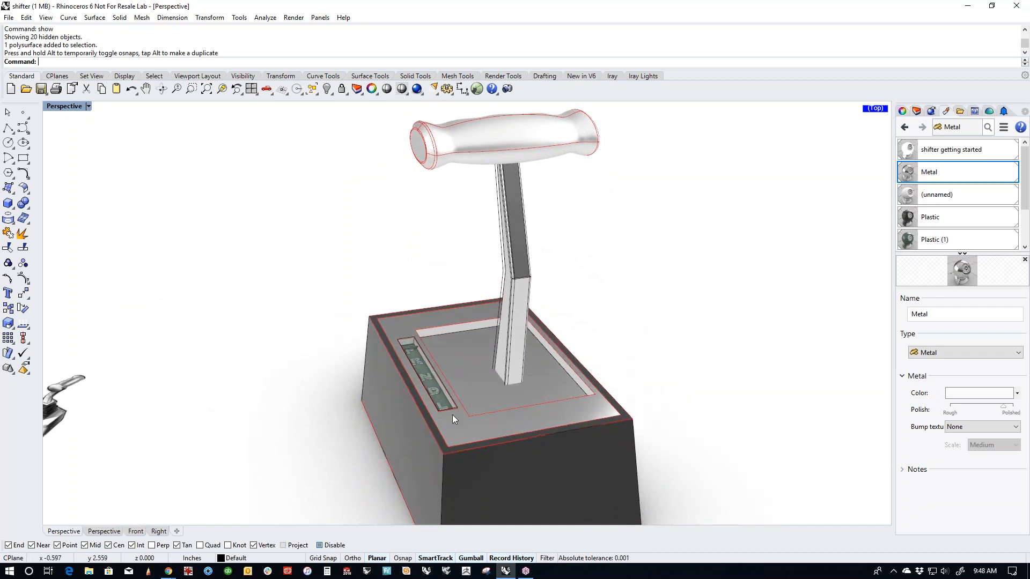
{"action": "scroll", "coordinate": [443, 420], "scroll_direction": "up", "scroll_amount": 3}
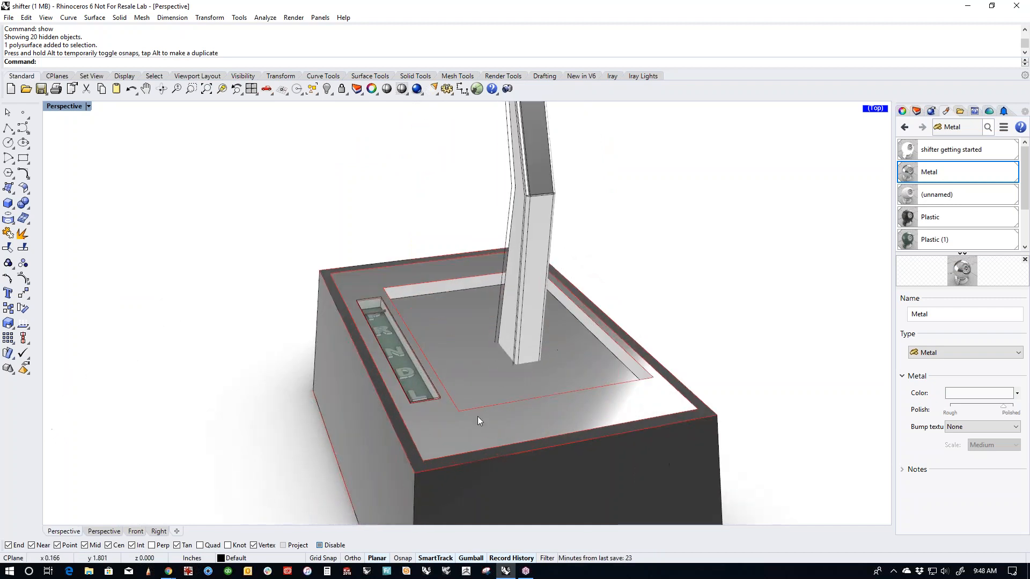
{"action": "left_click", "coordinate": [479, 409]}
{"action": "left_click", "coordinate": [683, 351]}
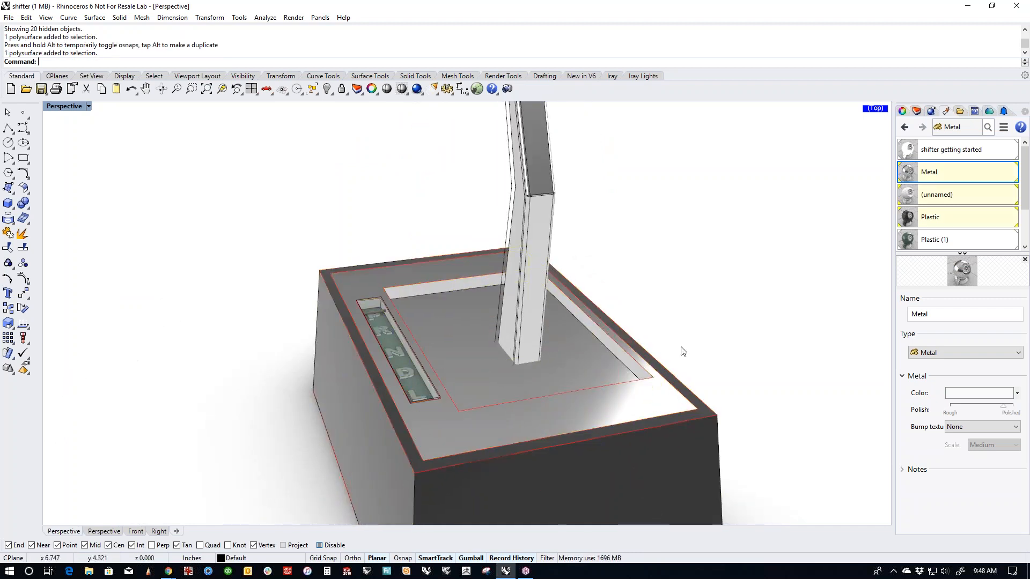
{"action": "left_click", "coordinate": [611, 385]}
{"action": "left_click", "coordinate": [734, 326]}
{"action": "scroll", "coordinate": [616, 254], "scroll_direction": "down", "scroll_amount": 4}
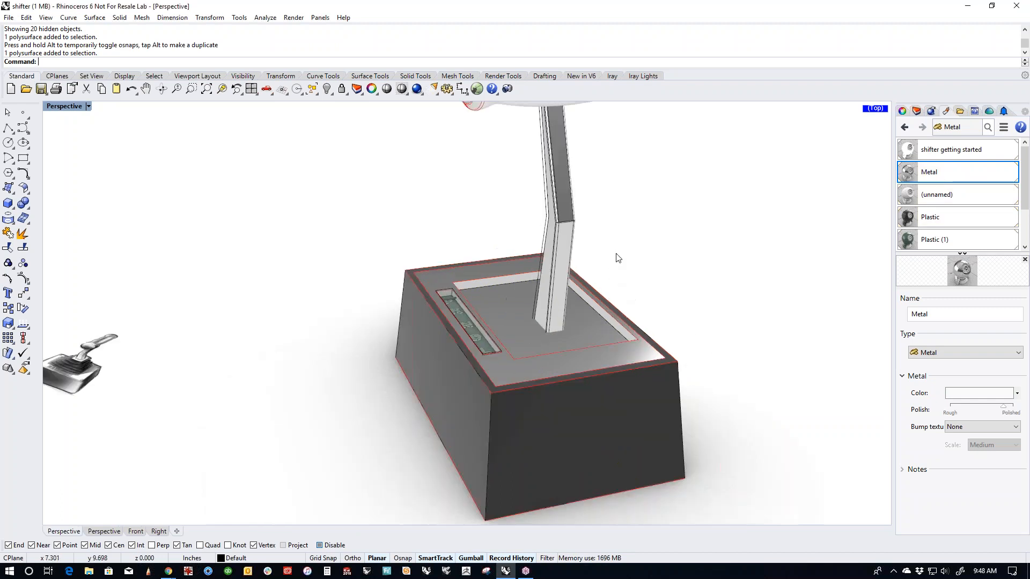
{"action": "right_click_drag", "start_coordinate": [617, 258], "coordinate": [562, 214]}
{"action": "right_click_drag", "start_coordinate": [503, 245], "coordinate": [481, 286]}
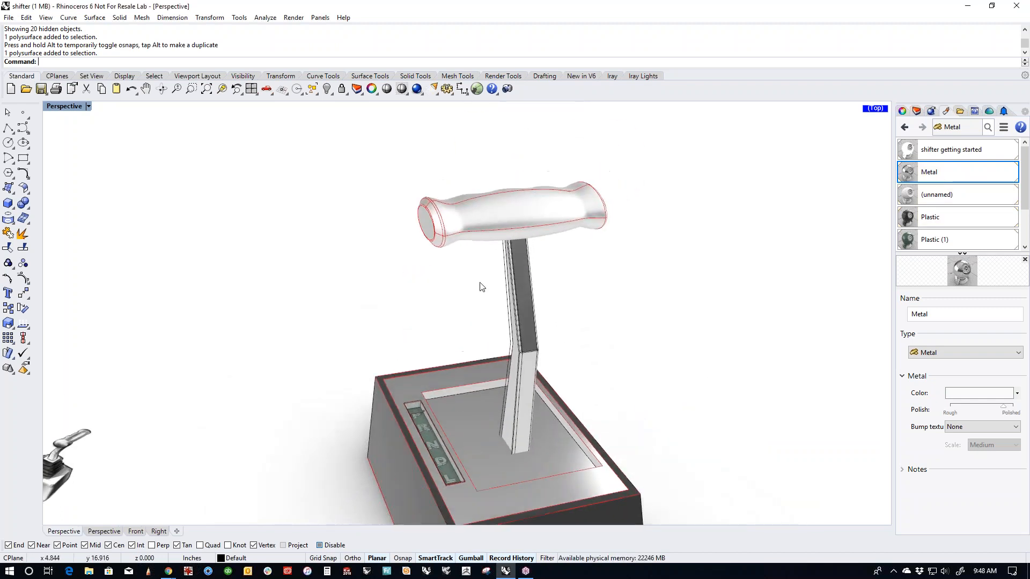
{"action": "right_click_drag", "start_coordinate": [558, 319], "coordinate": [560, 364]}
{"action": "scroll", "coordinate": [531, 352], "scroll_direction": "up", "scroll_amount": 5}
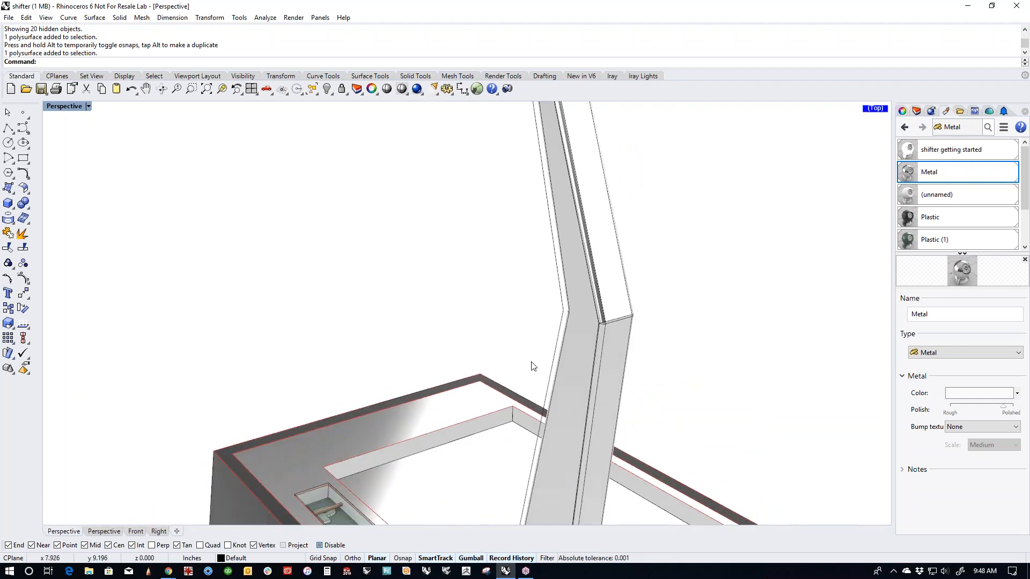
Step: Select all curves in the model and hide them
{"action": "scroll", "coordinate": [560, 365], "scroll_direction": "down", "scroll_amount": 6}
{"action": "type", "text": "Cc"}
{"action": "key", "text": "Return"}
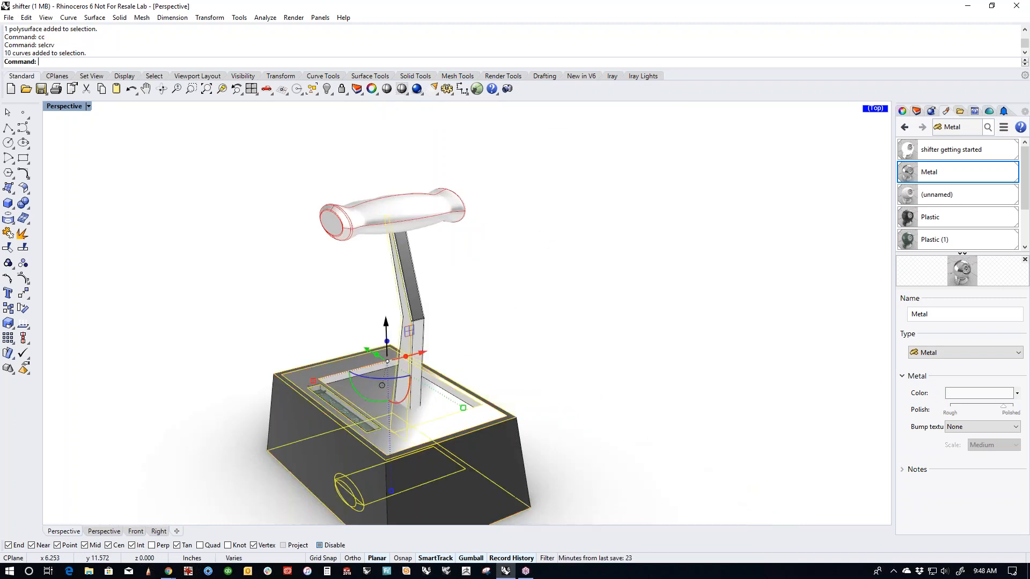
{"action": "type", "text": "h"}
{"action": "key", "text": "Return"}
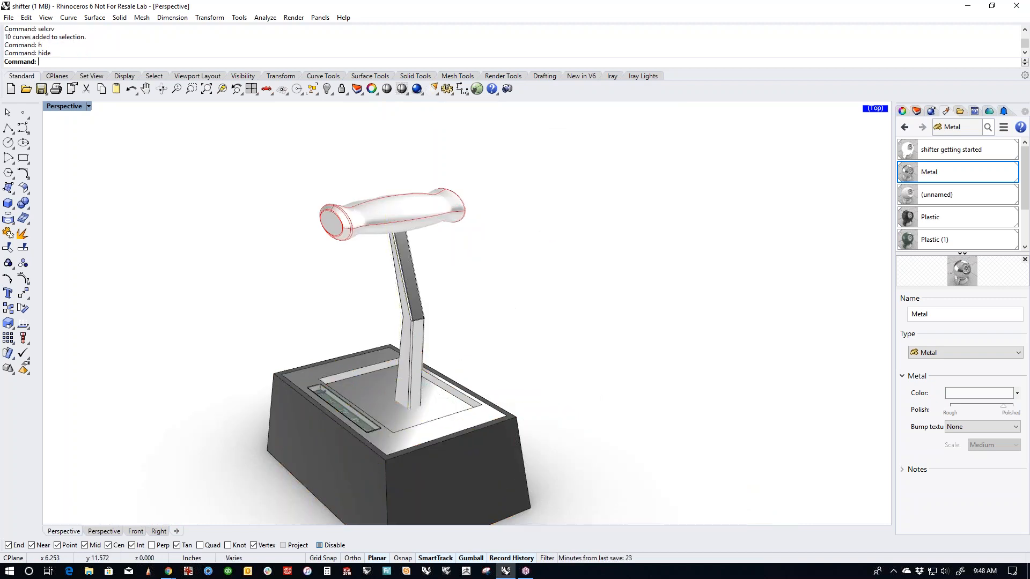
Step: Draw a rounded rectangle between opposite corners of the recess in the box's top plate, giving it arc corners
{"action": "right_click_drag", "start_coordinate": [485, 384], "coordinate": [502, 398]}
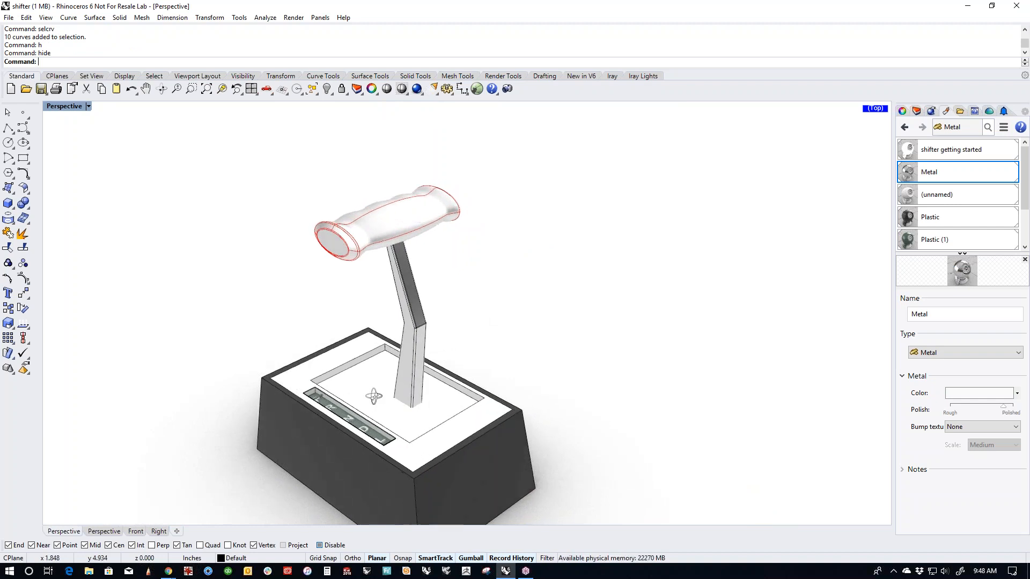
{"action": "scroll", "coordinate": [396, 279], "scroll_direction": "up", "scroll_amount": 5}
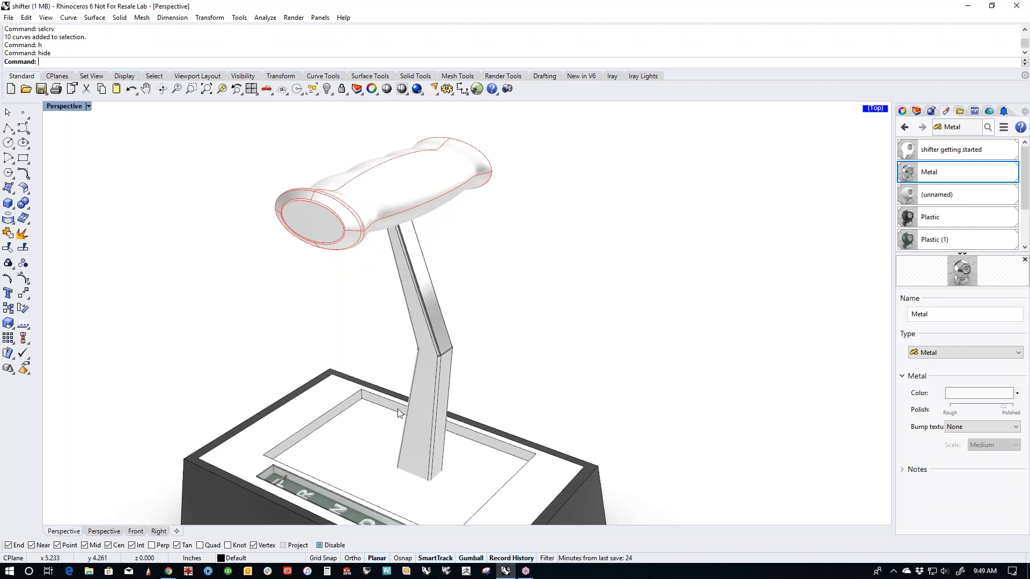
{"action": "right_click_drag", "start_coordinate": [382, 418], "coordinate": [394, 378], "text": "shift"}
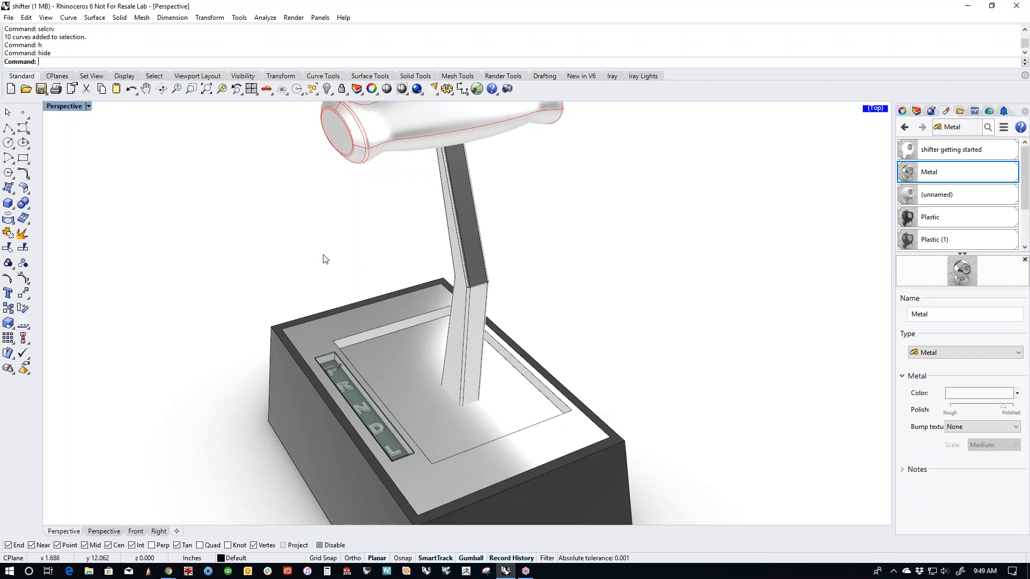
{"action": "left_click", "coordinate": [30, 162]}
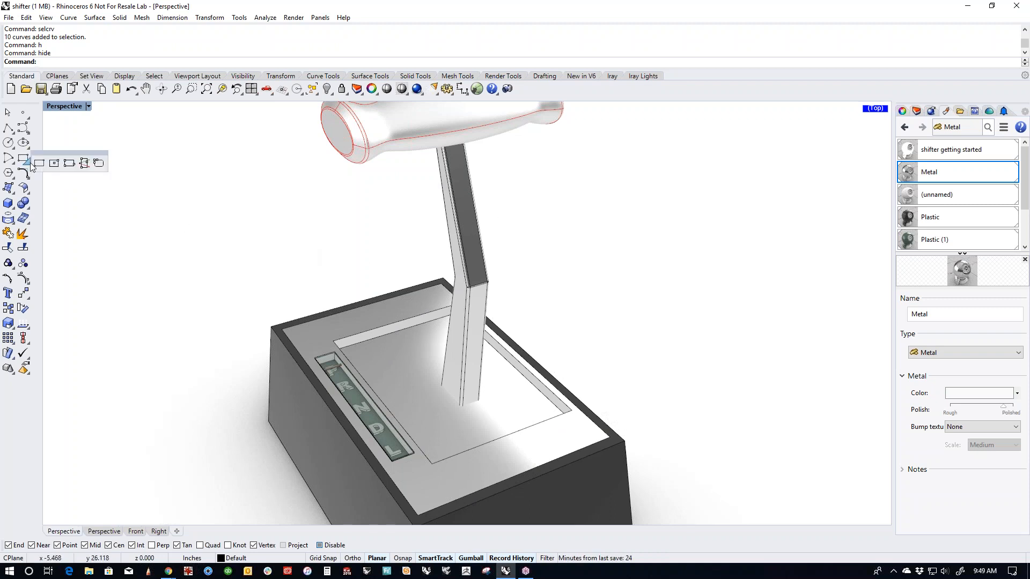
{"action": "left_click", "coordinate": [39, 163]}
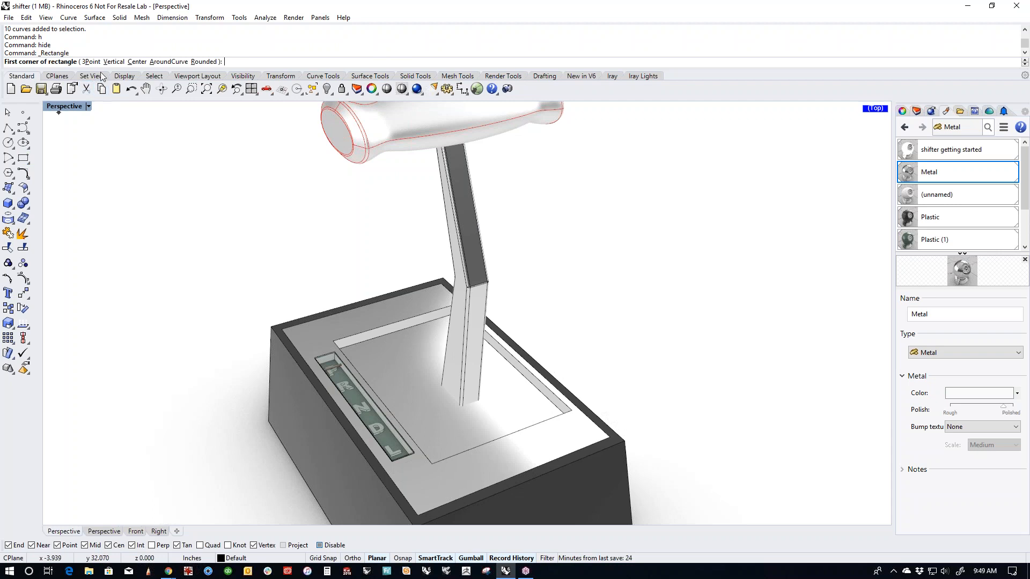
{"action": "left_click", "coordinate": [202, 62]}
{"action": "left_click", "coordinate": [340, 343]}
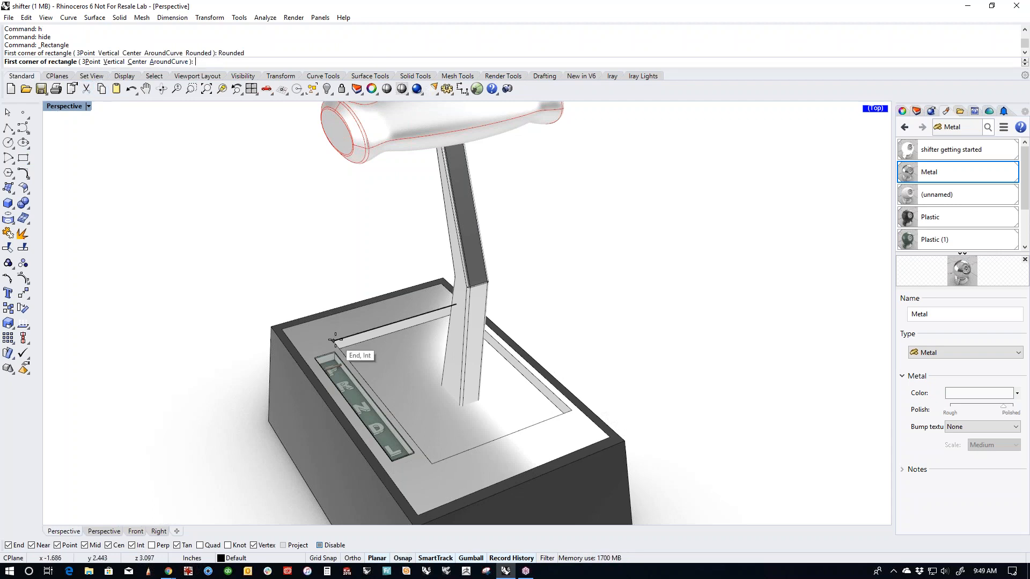
{"action": "left_click", "coordinate": [573, 411]}
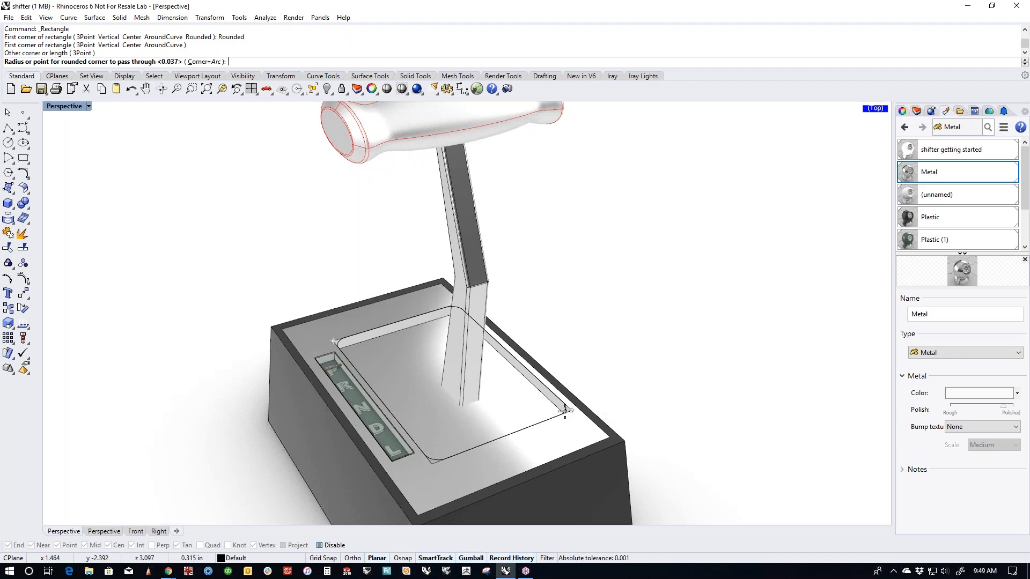
{"action": "key", "text": "Return"}
Step: Copy the rounded rectangle straight up from the recess to just below the lever's bend and scale the copy down uniformly
{"action": "left_click", "coordinate": [436, 459]}
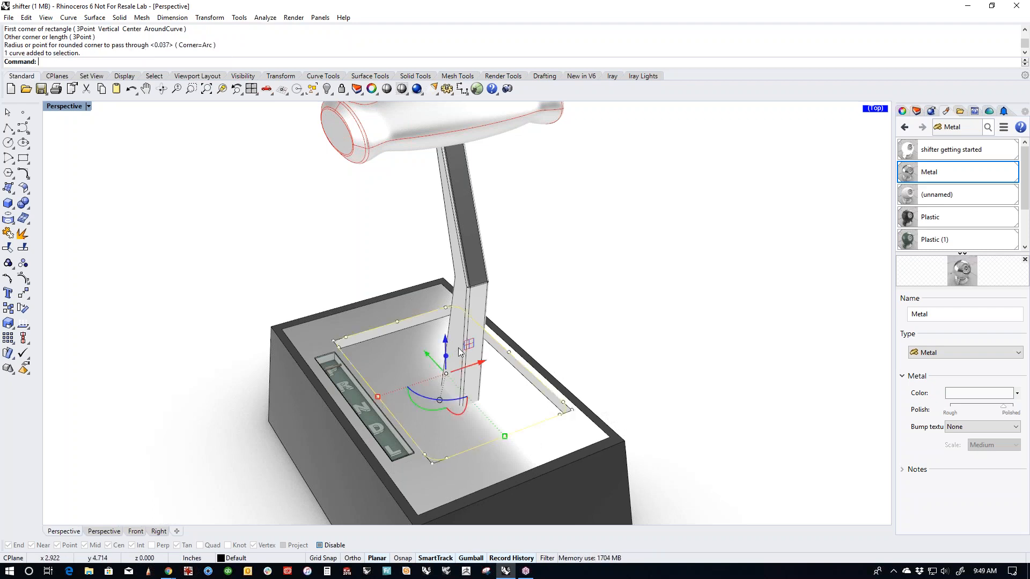
{"action": "right_click_drag", "start_coordinate": [346, 388], "coordinate": [342, 324]}
{"action": "scroll", "coordinate": [349, 375], "scroll_direction": "up", "scroll_amount": 5}
{"action": "scroll", "coordinate": [361, 391], "scroll_direction": "down", "scroll_amount": 5}
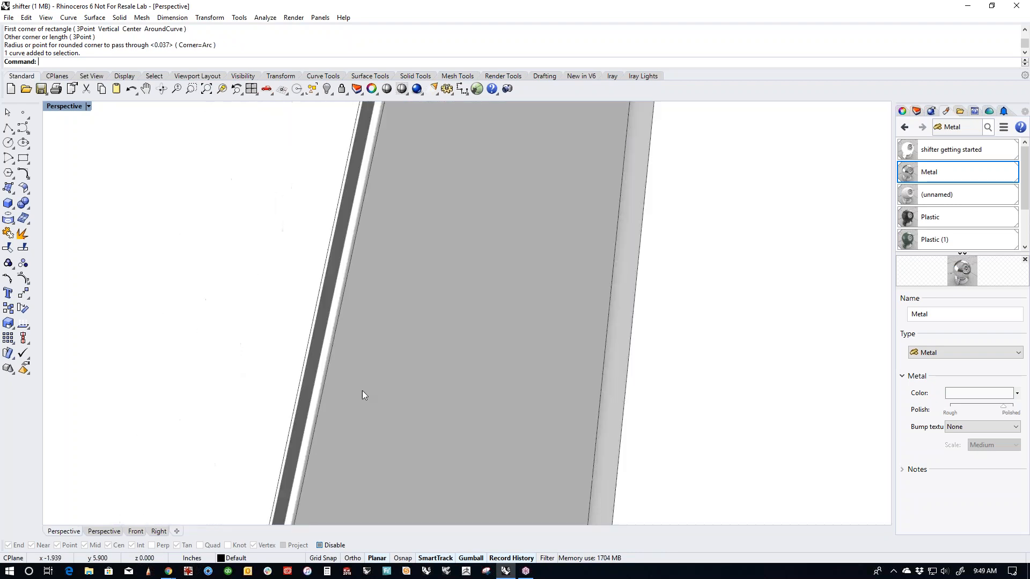
{"action": "scroll", "coordinate": [374, 395], "scroll_direction": "down", "scroll_amount": 5}
{"action": "scroll", "coordinate": [373, 395], "scroll_direction": "up", "scroll_amount": 3}
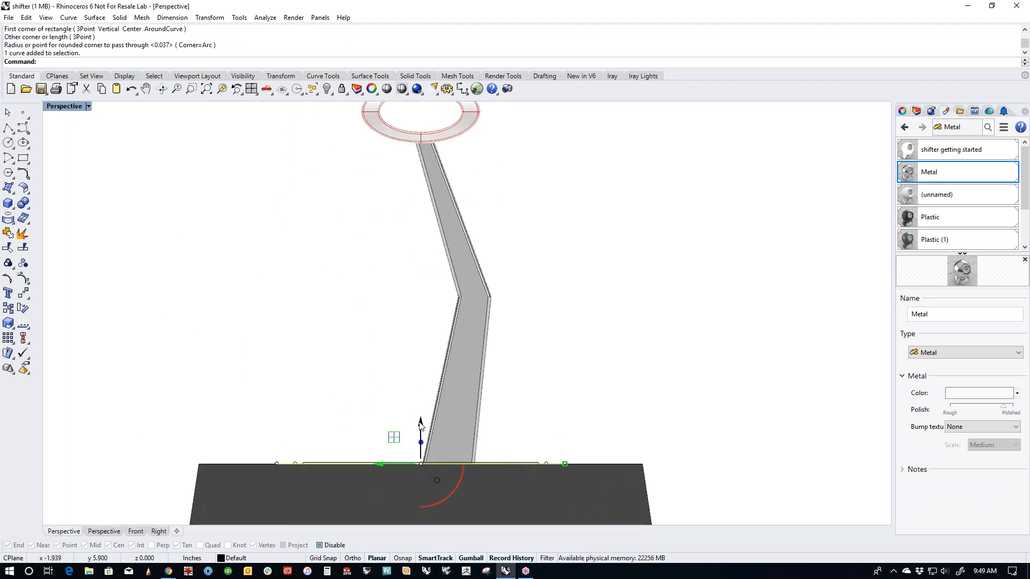
{"action": "left_click_drag", "start_coordinate": [421, 462], "coordinate": [424, 219]}
{"action": "left_click_drag", "start_coordinate": [564, 213], "coordinate": [428, 315]}
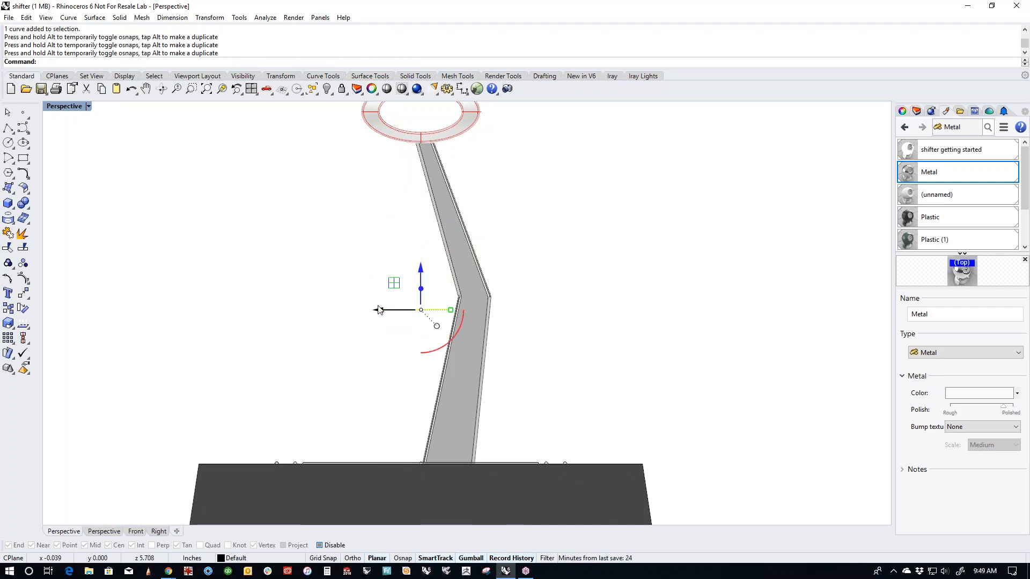
Step: Move the small rounded rectangle so that it surrounds the lever just below its bend, centred on the lever's width
{"action": "left_click", "coordinate": [413, 306]}
{"action": "left_click_drag", "start_coordinate": [420, 309], "coordinate": [471, 326]}
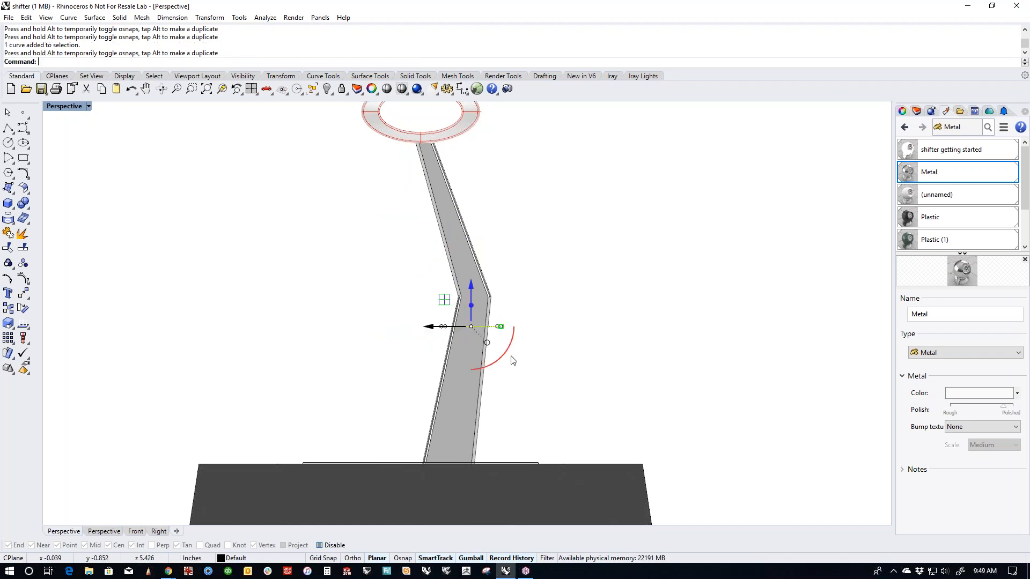
{"action": "right_click_drag", "start_coordinate": [659, 353], "coordinate": [625, 400]}
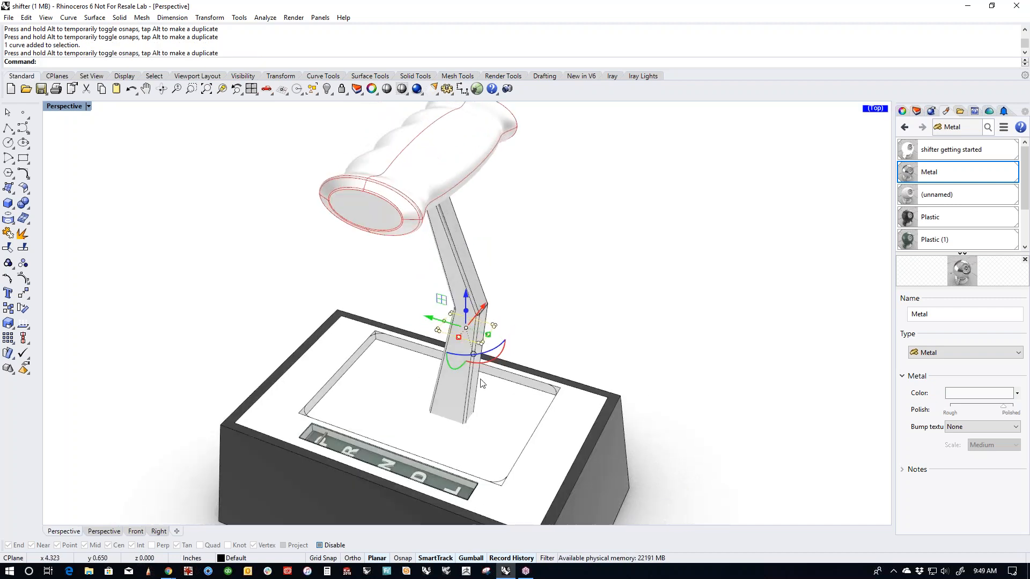
{"action": "scroll", "coordinate": [638, 334], "scroll_direction": "up", "scroll_amount": 4}
{"action": "left_click", "coordinate": [639, 333]}
{"action": "right_click_drag", "start_coordinate": [639, 333], "coordinate": [75, 387]}
{"action": "left_click", "coordinate": [491, 277]}
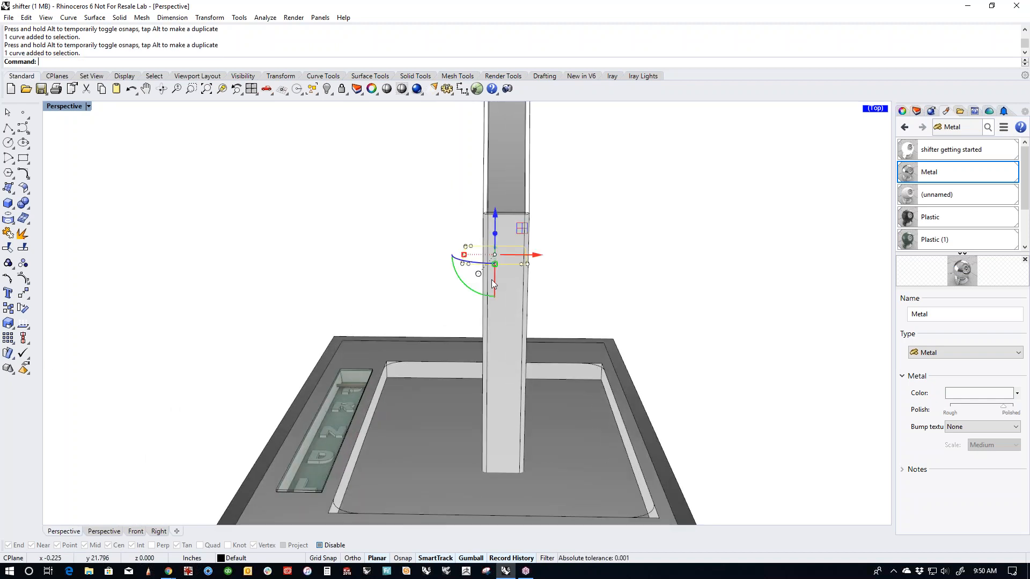
{"action": "left_click_drag", "start_coordinate": [541, 262], "coordinate": [505, 214]}
Step: Enlarge the small rounded rectangle uniformly to leave more clearance around the lever
{"action": "left_click", "coordinate": [599, 211]}
{"action": "right_click_drag", "start_coordinate": [574, 350], "coordinate": [565, 309]}
{"action": "right_click_drag", "start_coordinate": [506, 292], "coordinate": [586, 289]}
{"action": "left_click", "coordinate": [496, 250]}
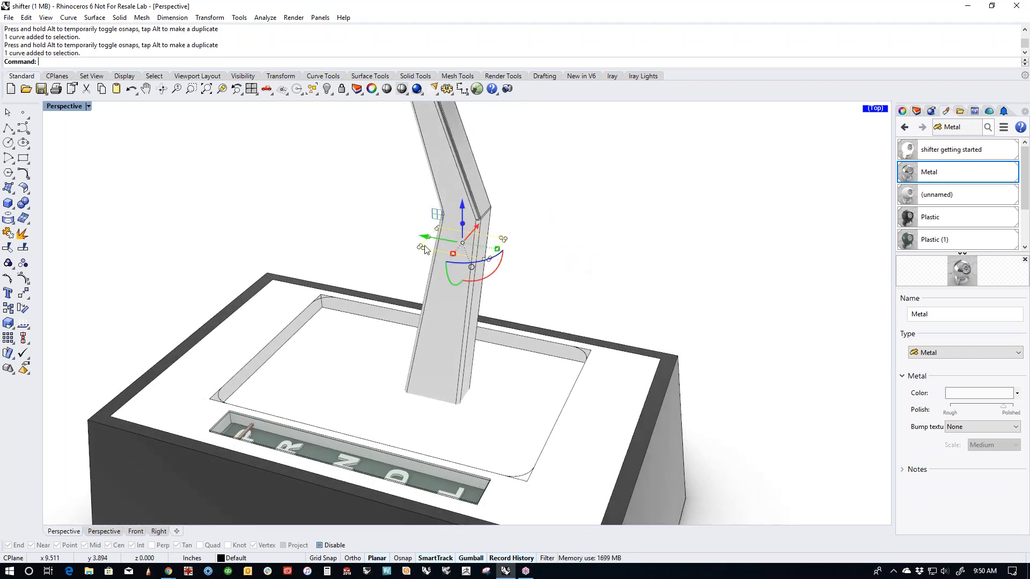
{"action": "left_click_drag", "start_coordinate": [498, 250], "coordinate": [522, 253], "text": "shift"}
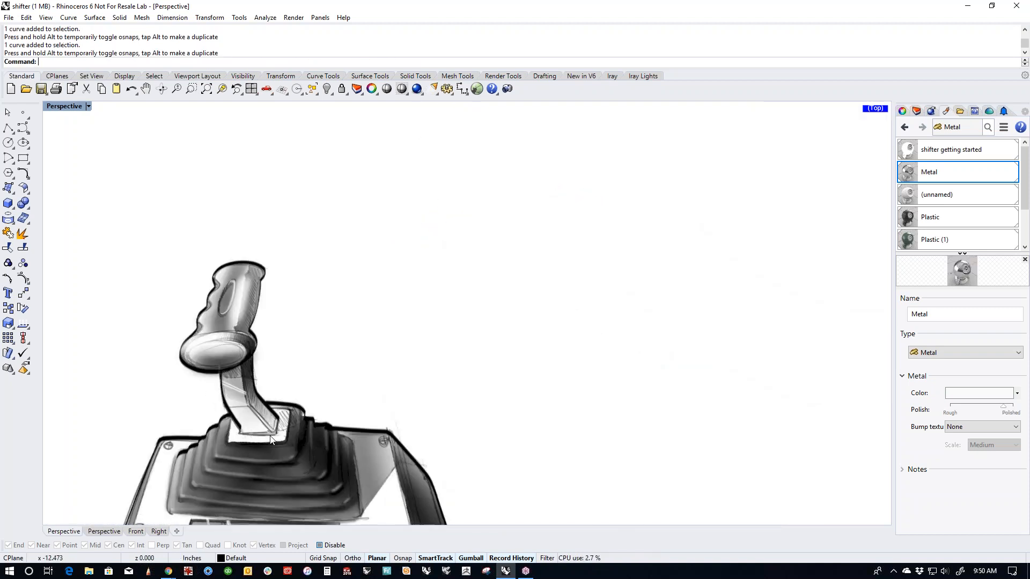
Step: Fill the small rounded rectangle around the lever with a planar surface
{"action": "scroll", "coordinate": [266, 406], "scroll_direction": "down", "scroll_amount": 9}
{"action": "scroll", "coordinate": [493, 339], "scroll_direction": "down", "scroll_amount": 5}
{"action": "right_click_drag", "start_coordinate": [499, 342], "coordinate": [518, 368]}
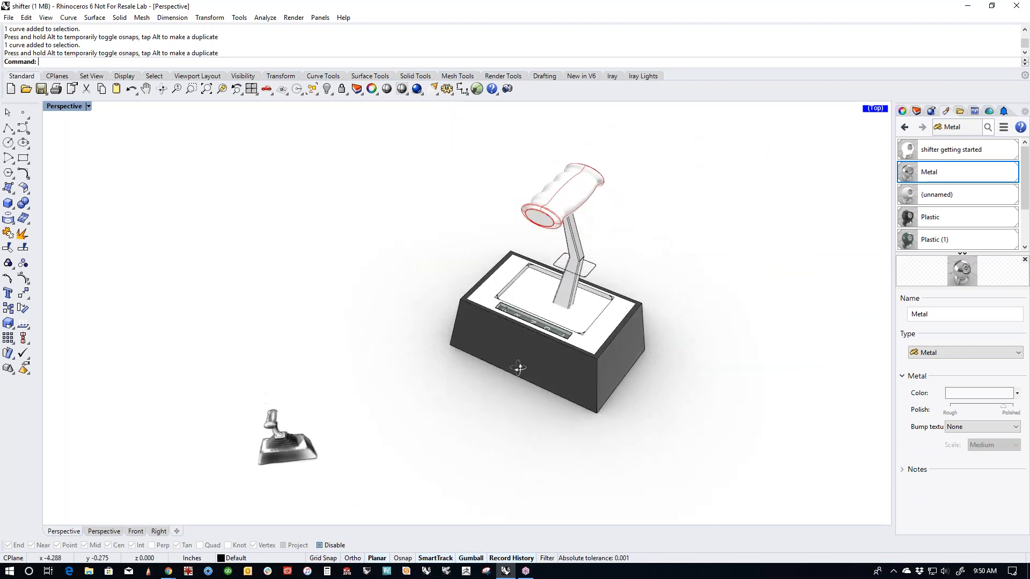
{"action": "scroll", "coordinate": [579, 274], "scroll_direction": "up", "scroll_amount": 5}
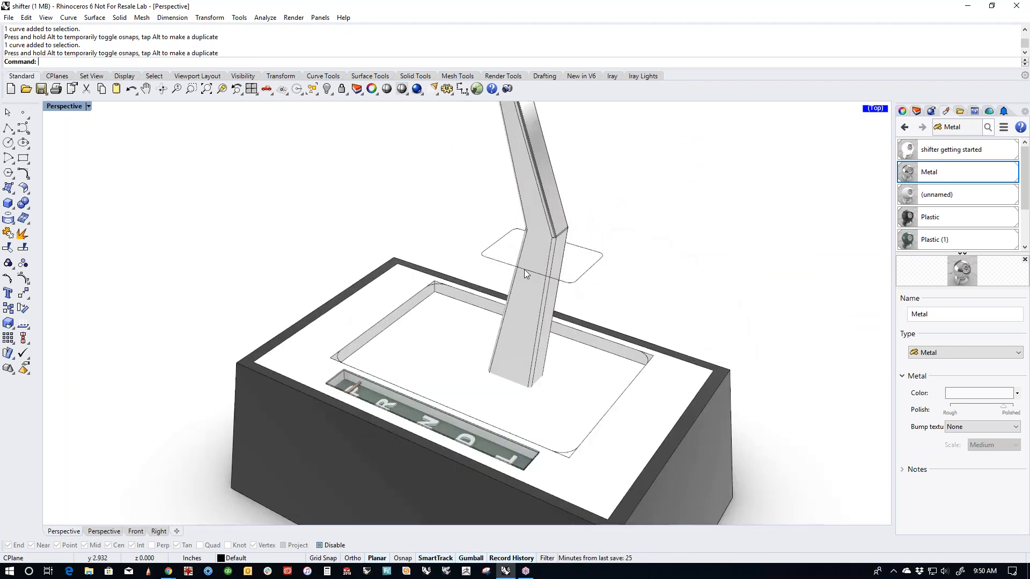
{"action": "left_click", "coordinate": [12, 192]}
{"action": "left_click", "coordinate": [40, 194]}
{"action": "left_click", "coordinate": [593, 280]}
{"action": "key", "text": "Return"}
Step: Compare the plate around the lever with the boot's top in the reference sketch
{"action": "mouse_move", "coordinate": [655, 311]}
{"action": "right_mouse_down"}
{"action": "mouse_move", "coordinate": [692, 300]}
{"action": "mouse_move", "coordinate": [726, 272]}
{"action": "mouse_move", "coordinate": [69, 339]}
{"action": "mouse_move", "coordinate": [581, 288]}
{"action": "mouse_move", "coordinate": [593, 307]}
{"action": "right_mouse_up"}
{"action": "scroll", "coordinate": [593, 308], "scroll_direction": "down", "scroll_amount": 10}
{"action": "scroll", "coordinate": [278, 375], "scroll_direction": "up", "scroll_amount": 13}
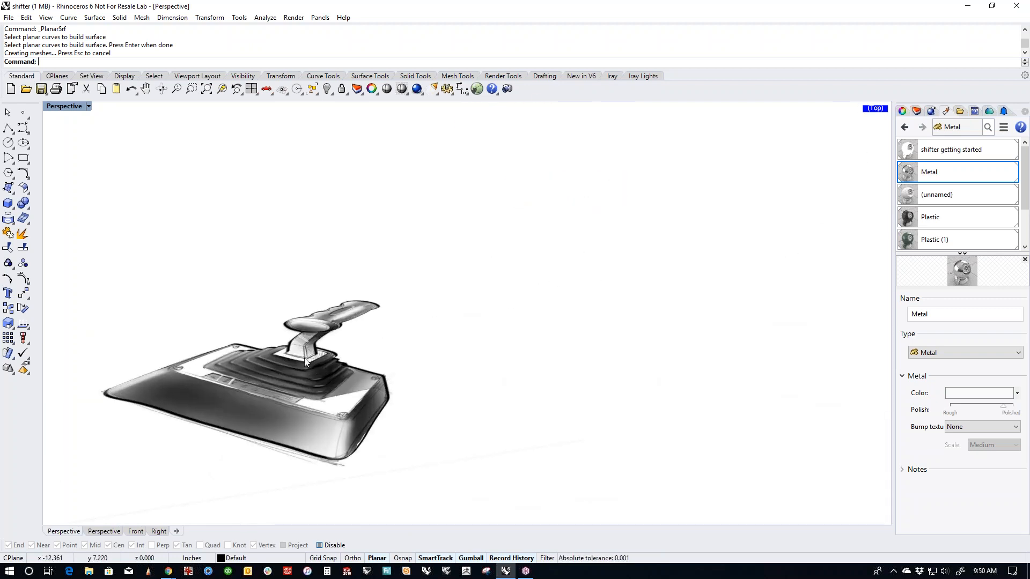
{"action": "scroll", "coordinate": [310, 365], "scroll_direction": "down", "scroll_amount": 8}
{"action": "scroll", "coordinate": [643, 353], "scroll_direction": "down", "scroll_amount": 8}
{"action": "right_click_drag", "start_coordinate": [648, 351], "coordinate": [486, 378]}
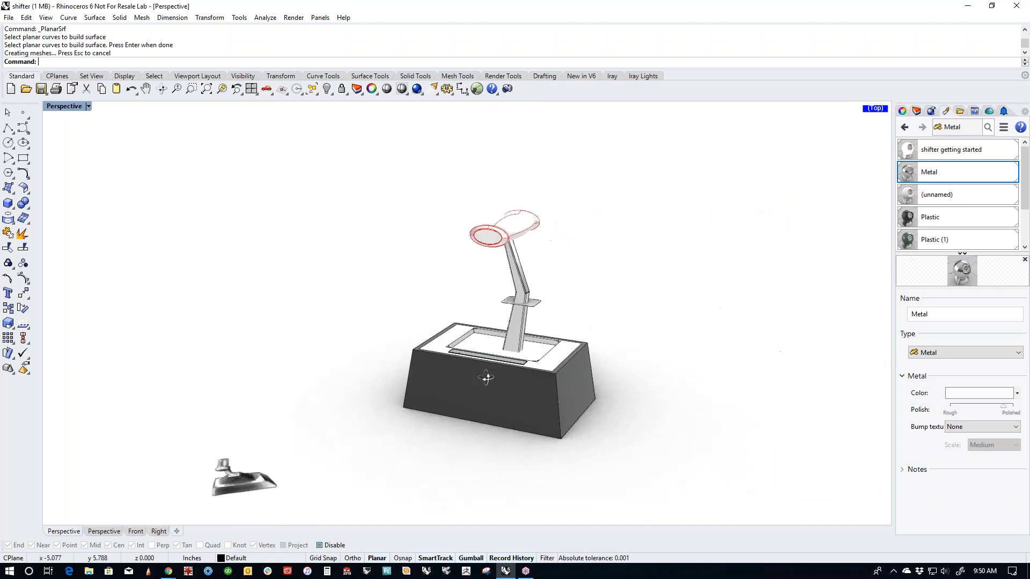
{"action": "scroll", "coordinate": [508, 343], "scroll_direction": "up", "scroll_amount": 6}
{"action": "scroll", "coordinate": [508, 343], "scroll_direction": "down", "scroll_amount": 2}
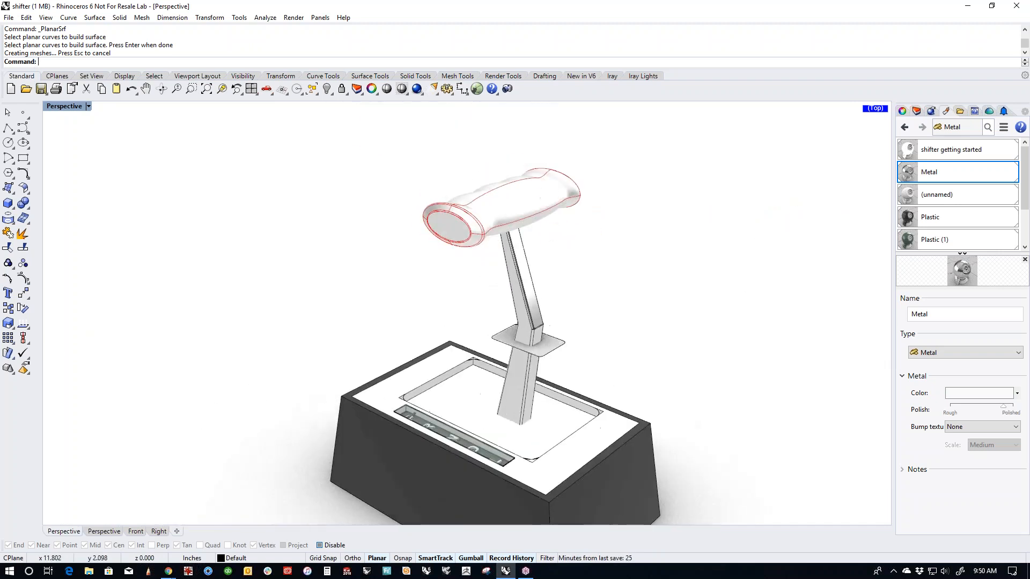
Step: Isolate the small rounded rectangle around the lever and the large one at the recess, then clear the selection
{"action": "scroll", "coordinate": [542, 364], "scroll_direction": "up", "scroll_amount": 3}
{"action": "left_click", "coordinate": [538, 348]}
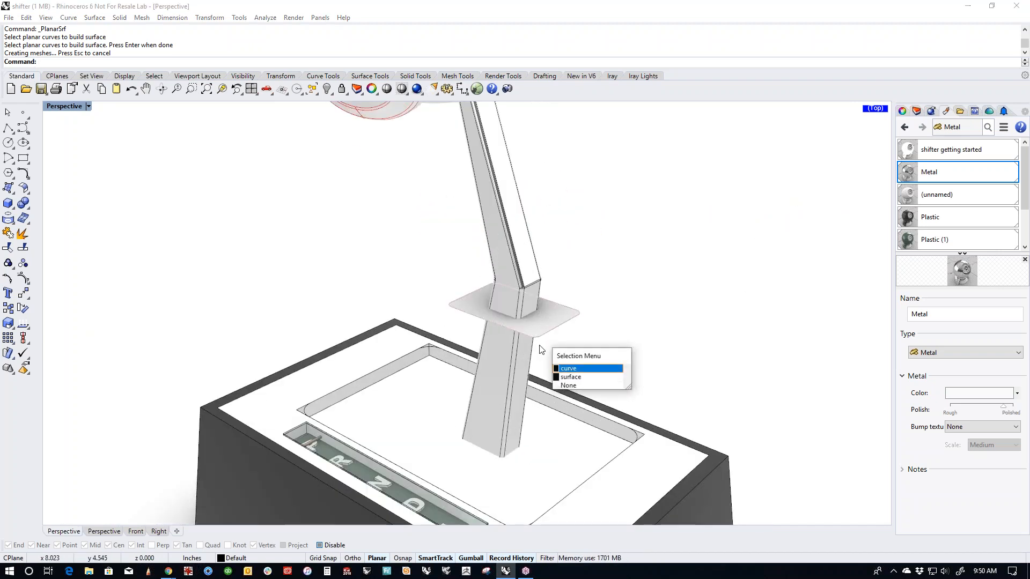
{"action": "left_click", "coordinate": [564, 369]}
{"action": "left_click", "coordinate": [639, 436]}
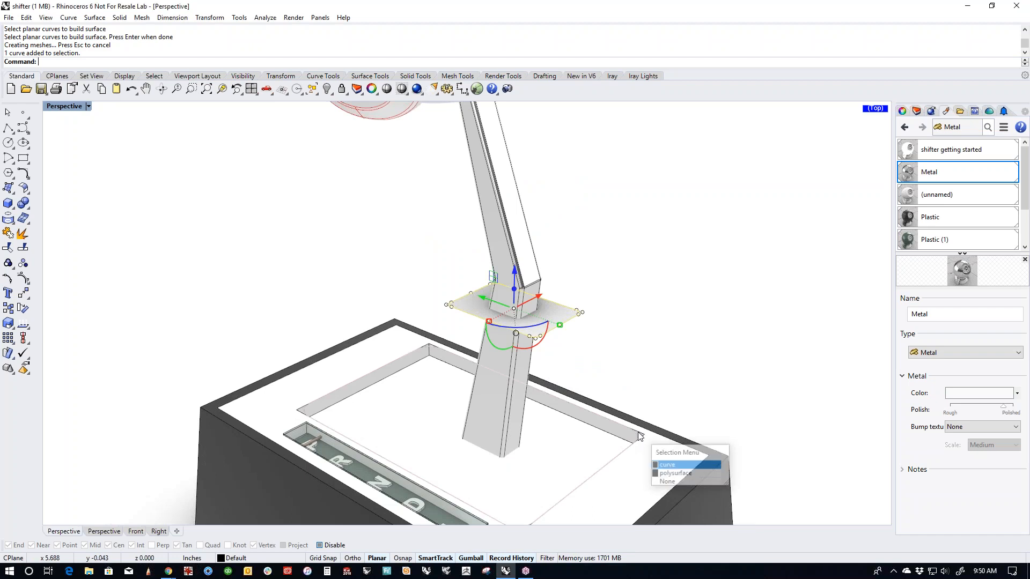
{"action": "type", "text": "Iso"}
{"action": "key", "text": "Return"}
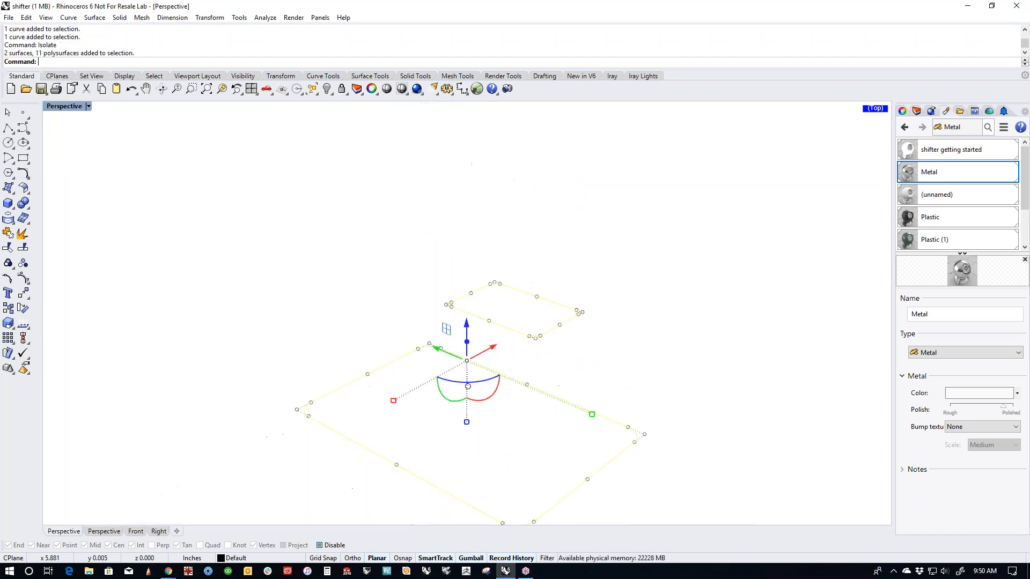
{"action": "left_click", "coordinate": [670, 397]}
Step: Draw two straight polylines joining the midpoints of the short sides of the small and large rounded rectangles
{"action": "right_click_drag", "start_coordinate": [454, 421], "coordinate": [409, 395]}
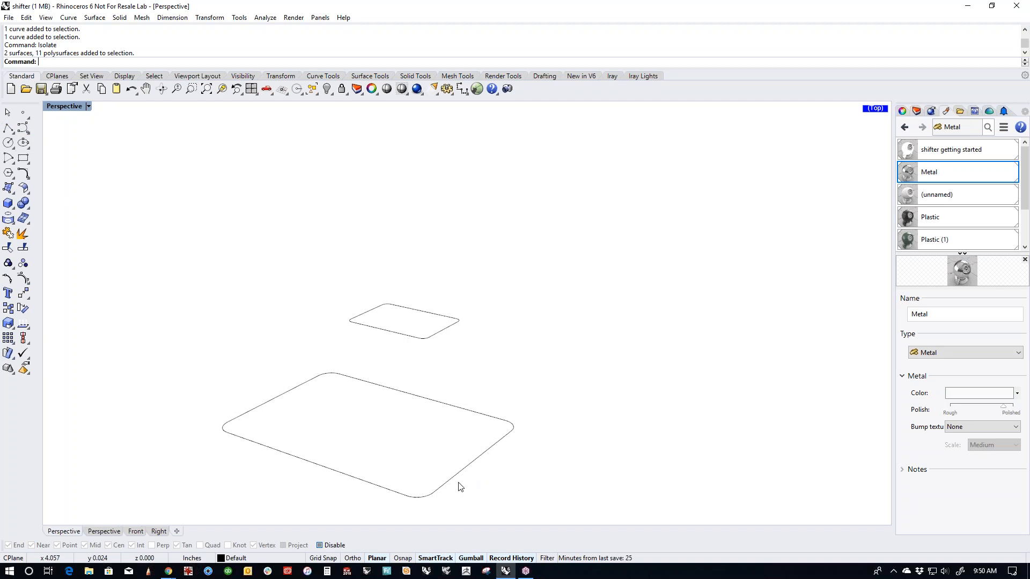
{"action": "left_click", "coordinate": [8, 128]}
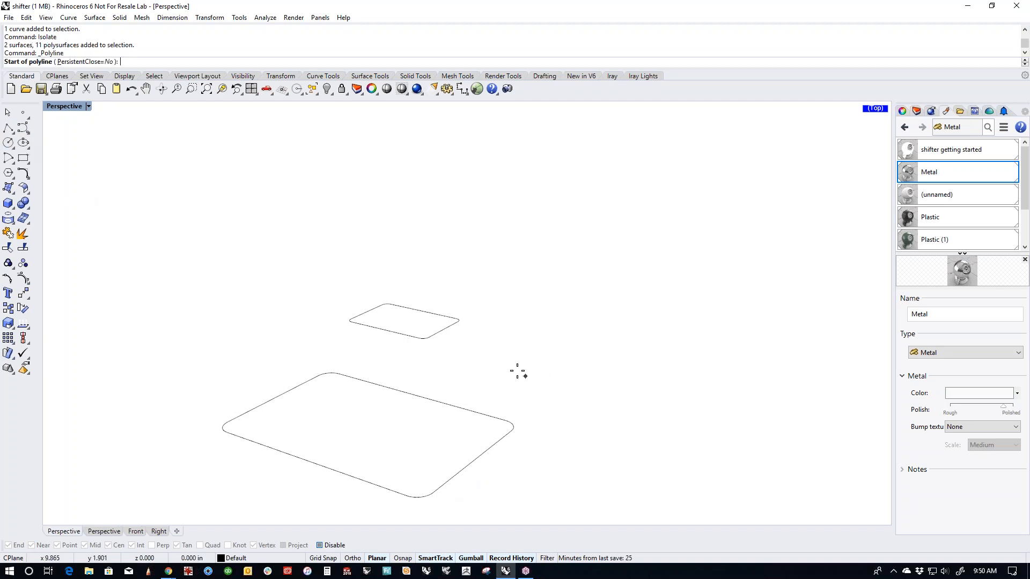
{"action": "left_click", "coordinate": [444, 330]}
{"action": "left_click", "coordinate": [474, 460]}
{"action": "key", "text": "Return"}
{"action": "key", "text": "Return"}
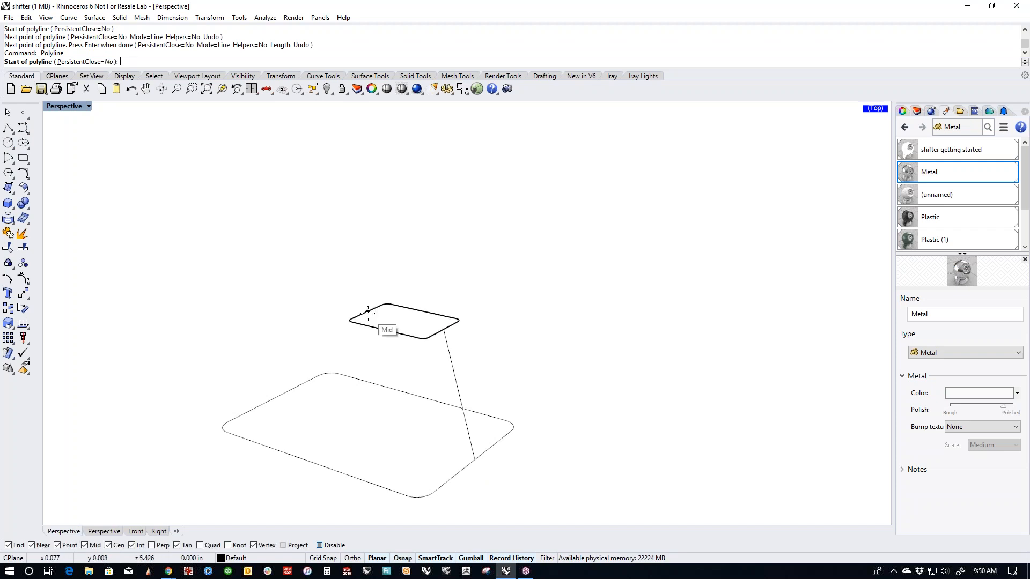
{"action": "left_click", "coordinate": [367, 312]}
{"action": "left_click", "coordinate": [275, 397]}
{"action": "key", "text": "Return"}
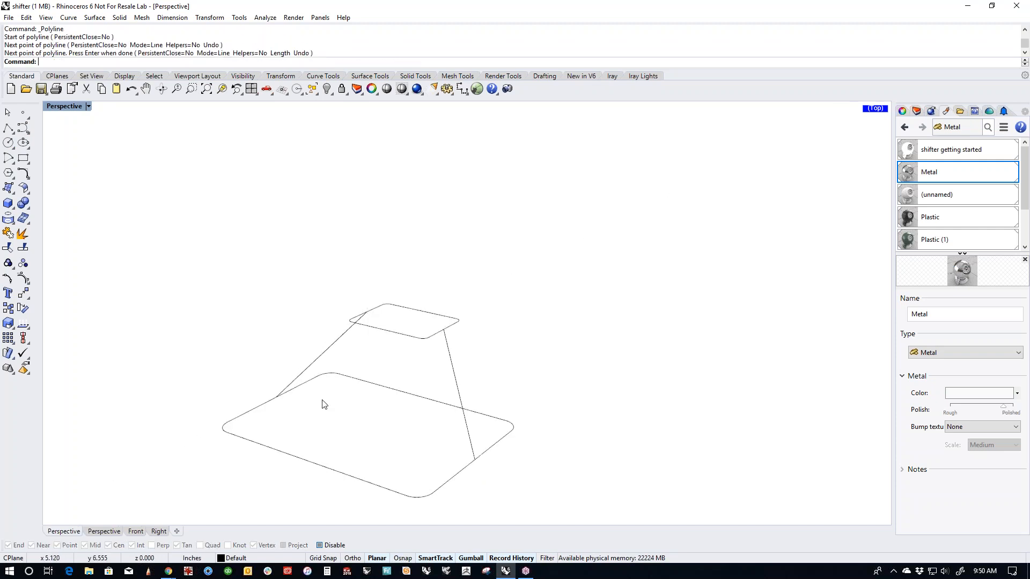
{"action": "right_click_drag", "start_coordinate": [388, 391], "coordinate": [406, 406]}
{"action": "middle_click", "coordinate": [377, 371]}
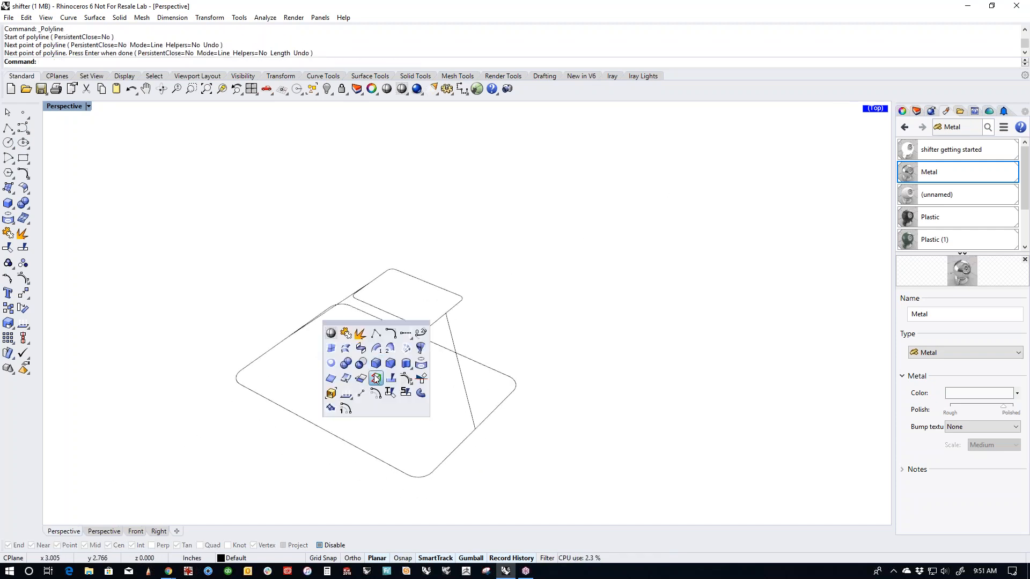
{"action": "left_click", "coordinate": [391, 349]}
{"action": "left_click", "coordinate": [317, 419]}
{"action": "left_click", "coordinate": [400, 319]}
{"action": "left_click", "coordinate": [345, 299]}
{"action": "left_click", "coordinate": [467, 395]}
{"action": "key", "text": "Return"}
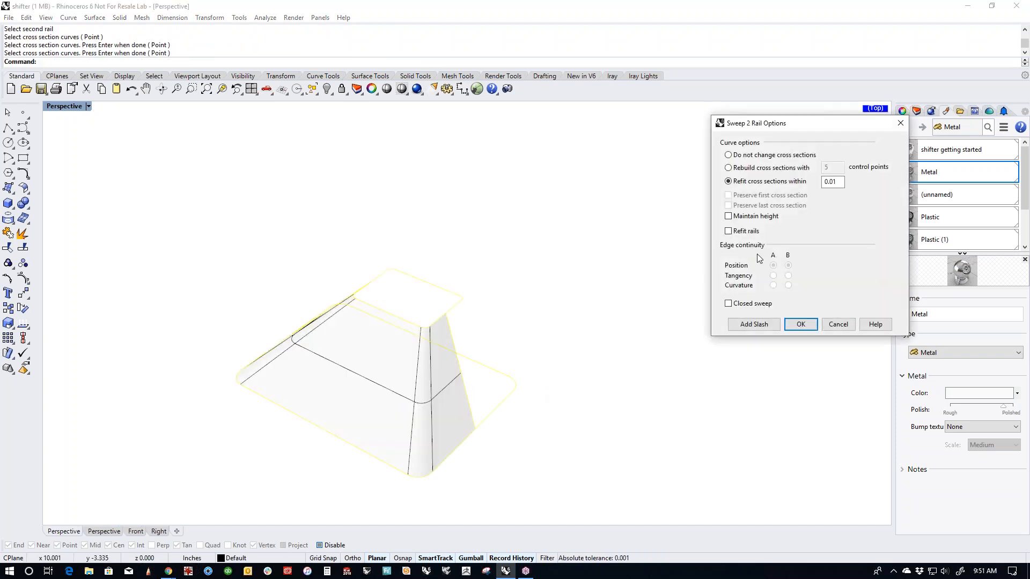
{"action": "left_click", "coordinate": [728, 303]}
{"action": "right_click_drag", "start_coordinate": [644, 376], "coordinate": [780, 346]}
{"action": "left_click", "coordinate": [838, 324]}
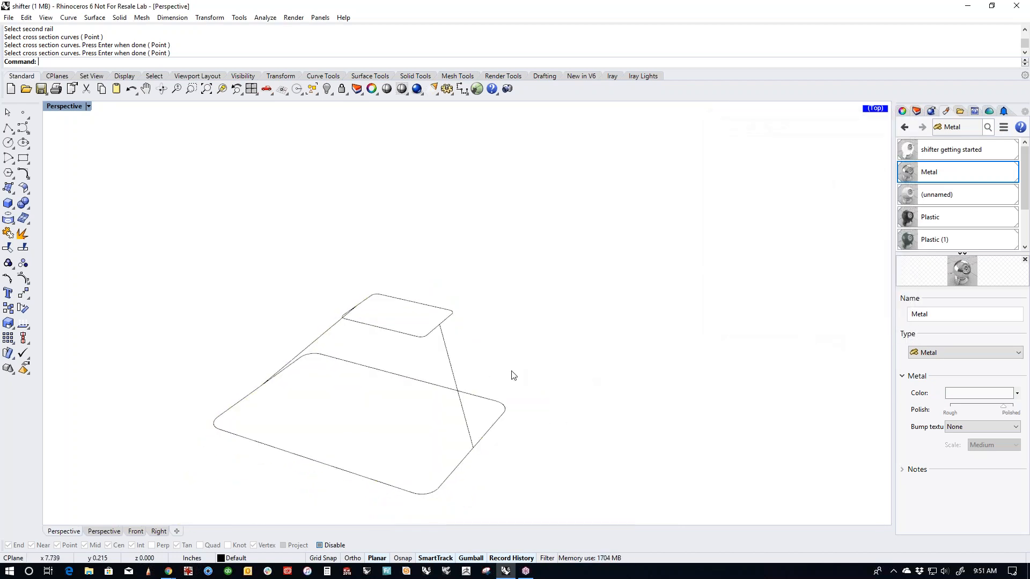
Step: Examine the side profile formed by the two rounded rectangles and the slanted lines that join them
{"action": "right_click_drag", "start_coordinate": [362, 374], "coordinate": [316, 364]}
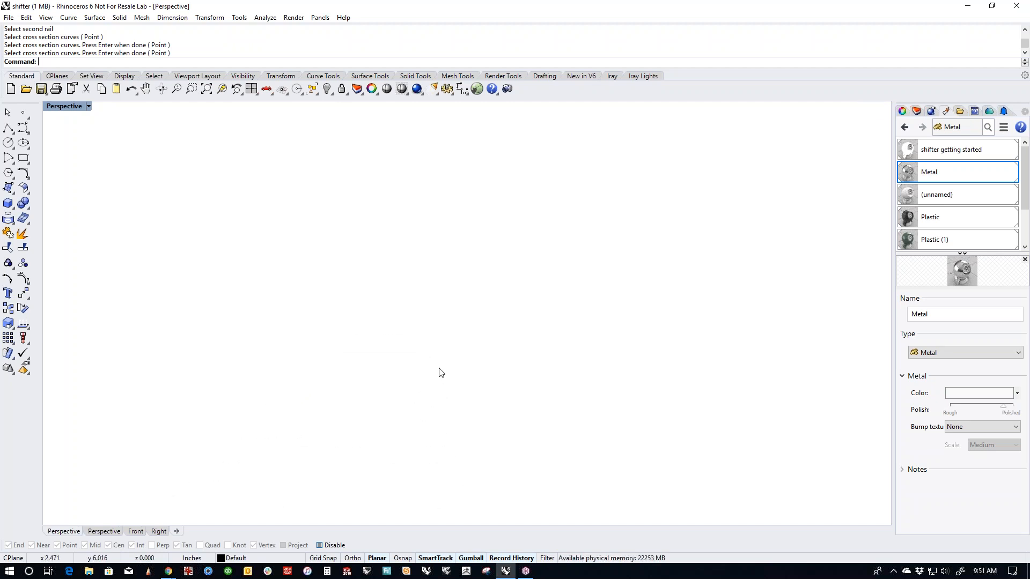
{"action": "scroll", "coordinate": [440, 373], "scroll_direction": "down", "scroll_amount": 11}
{"action": "right_click_drag", "start_coordinate": [323, 451], "coordinate": [393, 391]}
{"action": "scroll", "coordinate": [411, 349], "scroll_direction": "up", "scroll_amount": 8}
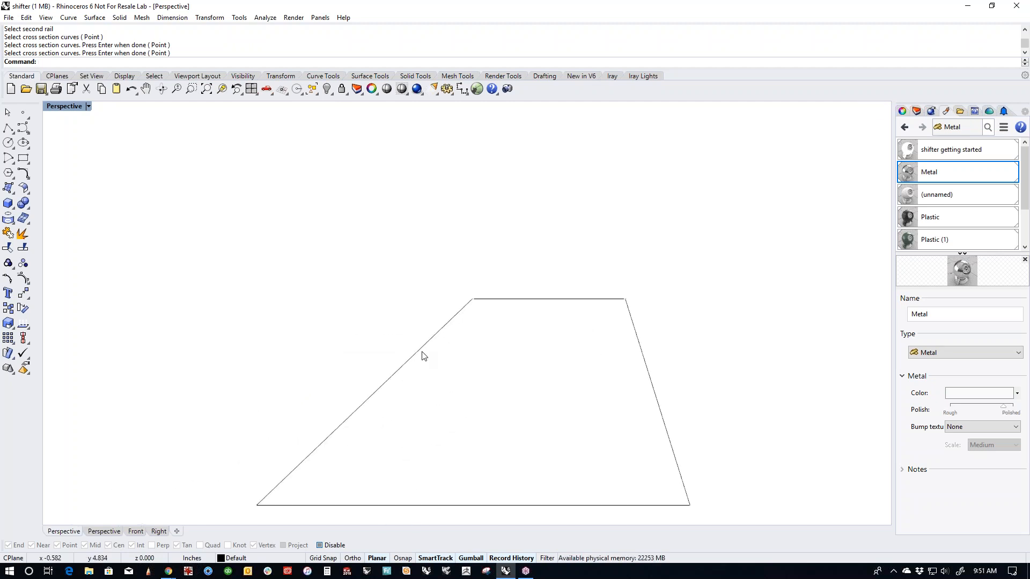
{"action": "scroll", "coordinate": [596, 397], "scroll_direction": "up", "scroll_amount": 5}
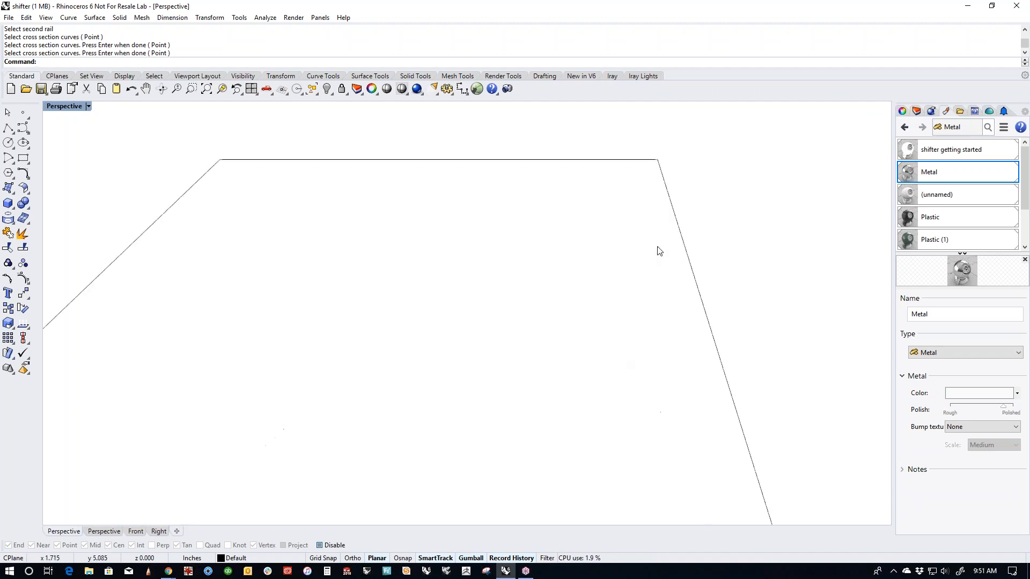
{"action": "scroll", "coordinate": [260, 209], "scroll_direction": "down", "scroll_amount": 10}
{"action": "scroll", "coordinate": [338, 246], "scroll_direction": "up", "scroll_amount": 3}
{"action": "scroll", "coordinate": [421, 282], "scroll_direction": "up", "scroll_amount": 2}
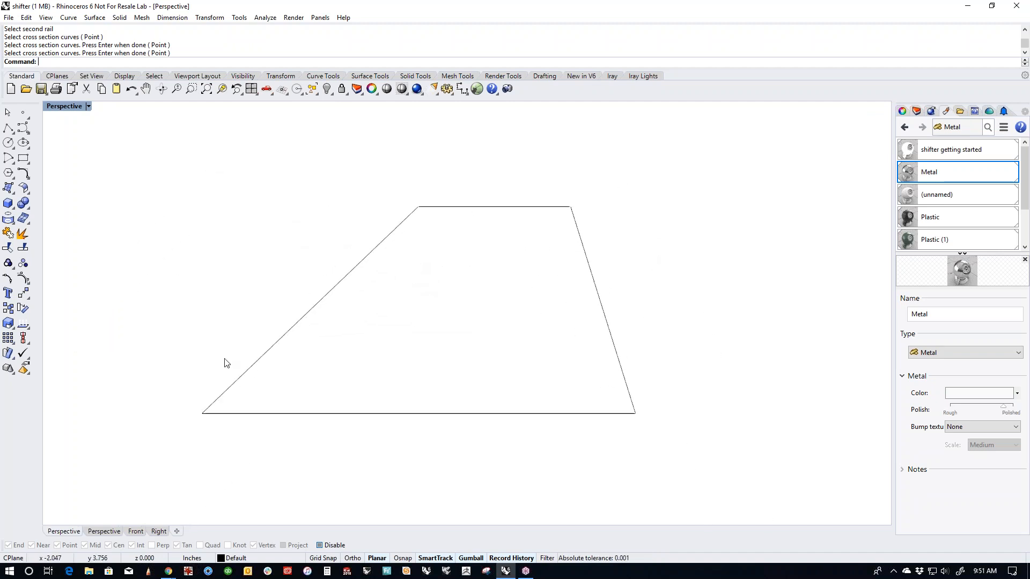
Step: Draw a small rounded rectangle with fully rounded ends, centred on the left slanted line just below its upper end
{"action": "left_click", "coordinate": [27, 162]}
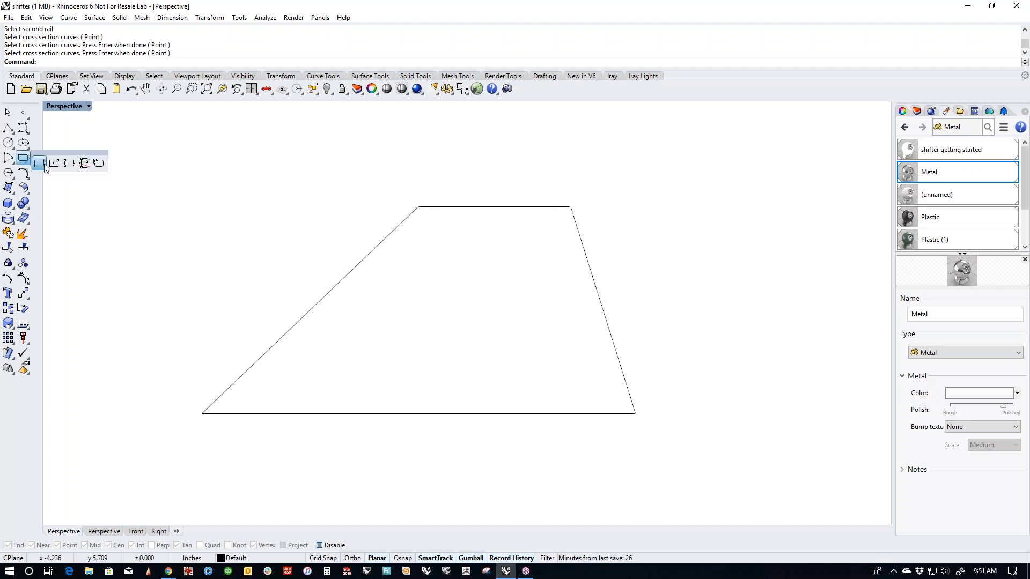
{"action": "left_click", "coordinate": [48, 161]}
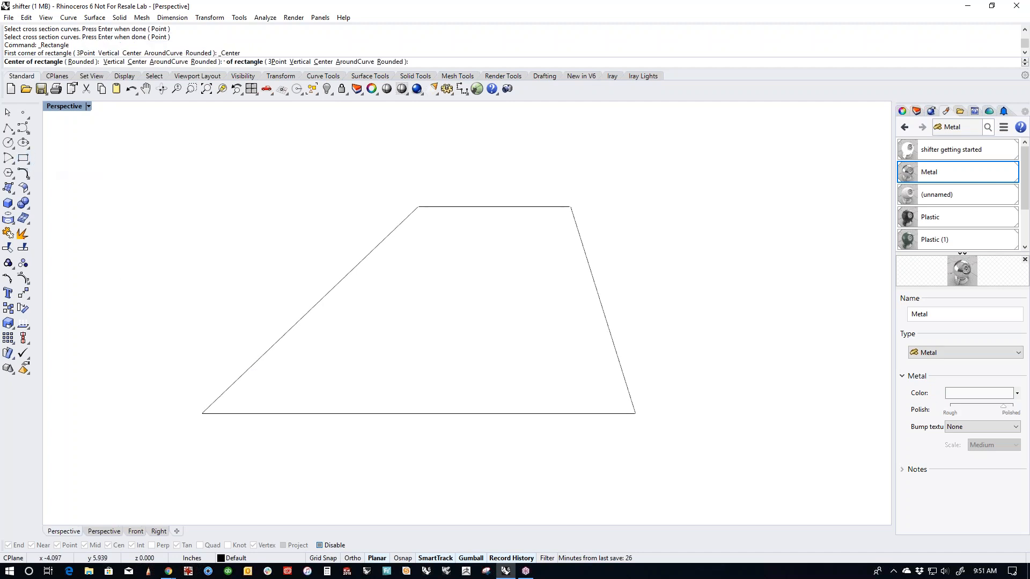
{"action": "left_click", "coordinate": [410, 215]}
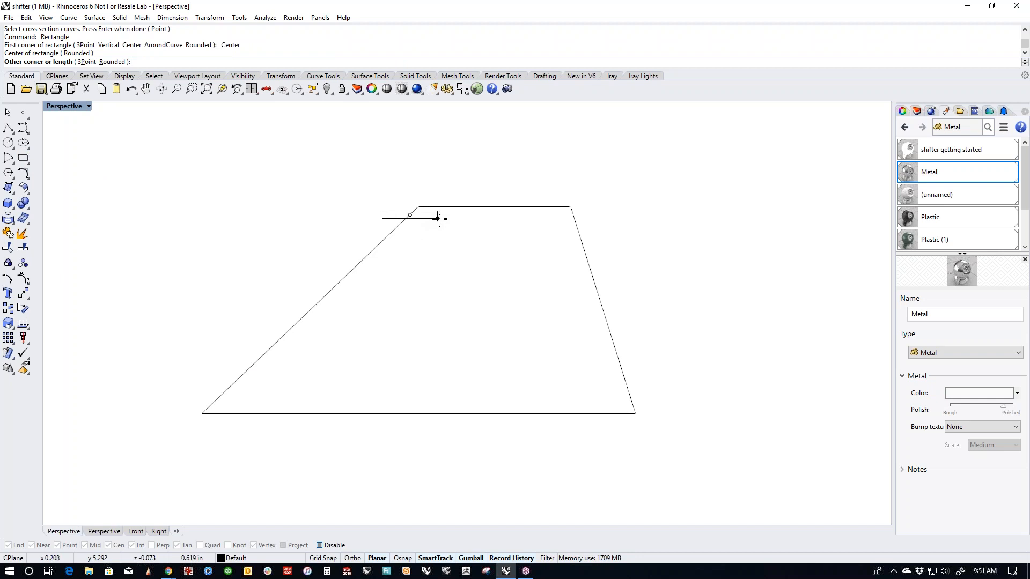
{"action": "left_click", "coordinate": [113, 62]}
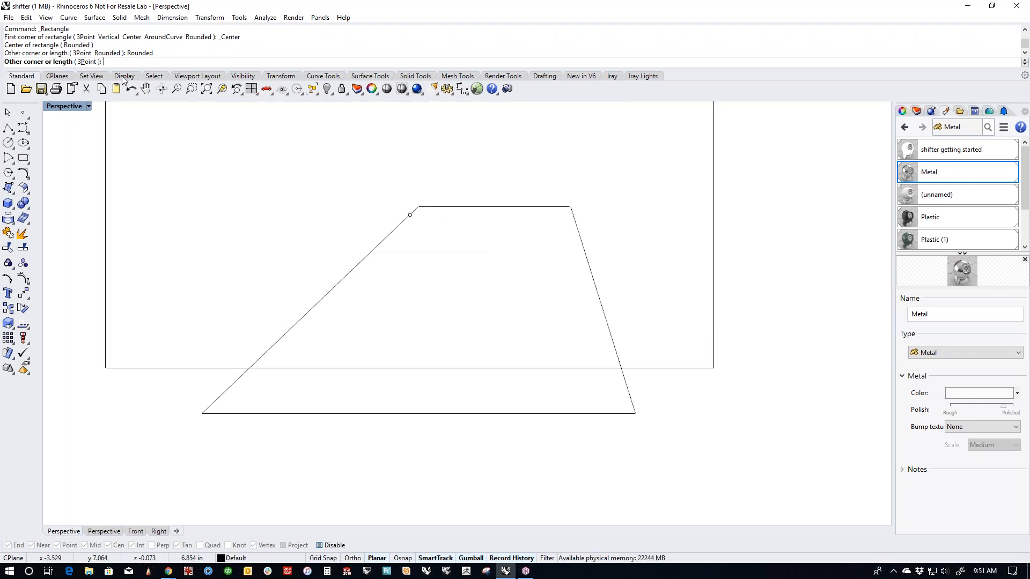
{"action": "left_click", "coordinate": [434, 217]}
{"action": "left_click", "coordinate": [422, 217]}
Step: Try to array the rounded rectangle along the left slanted line as six items, and undo the array
{"action": "scroll", "coordinate": [419, 218], "scroll_direction": "up", "scroll_amount": 2}
{"action": "scroll", "coordinate": [485, 223], "scroll_direction": "down", "scroll_amount": 2}
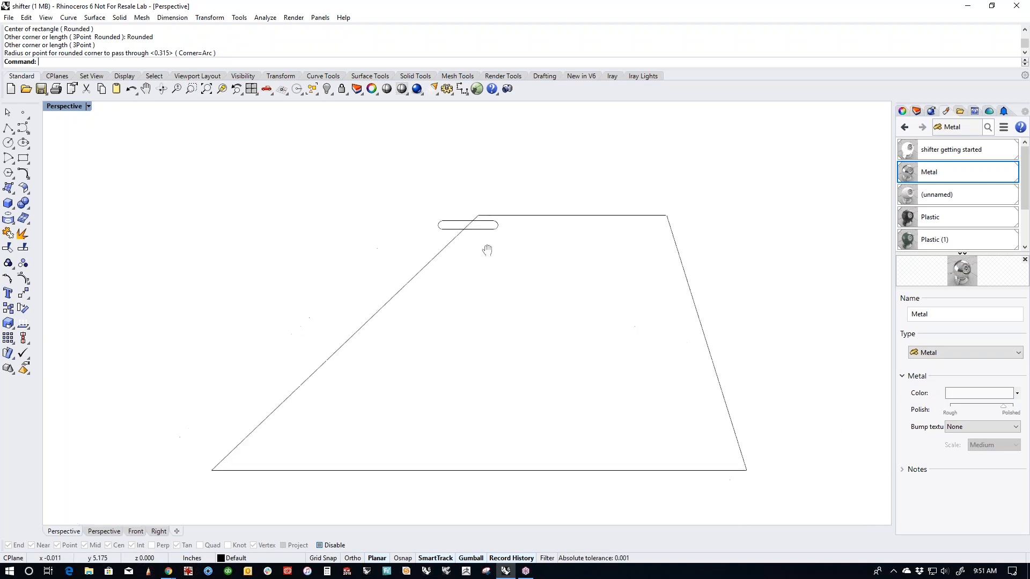
{"action": "left_click", "coordinate": [475, 232]}
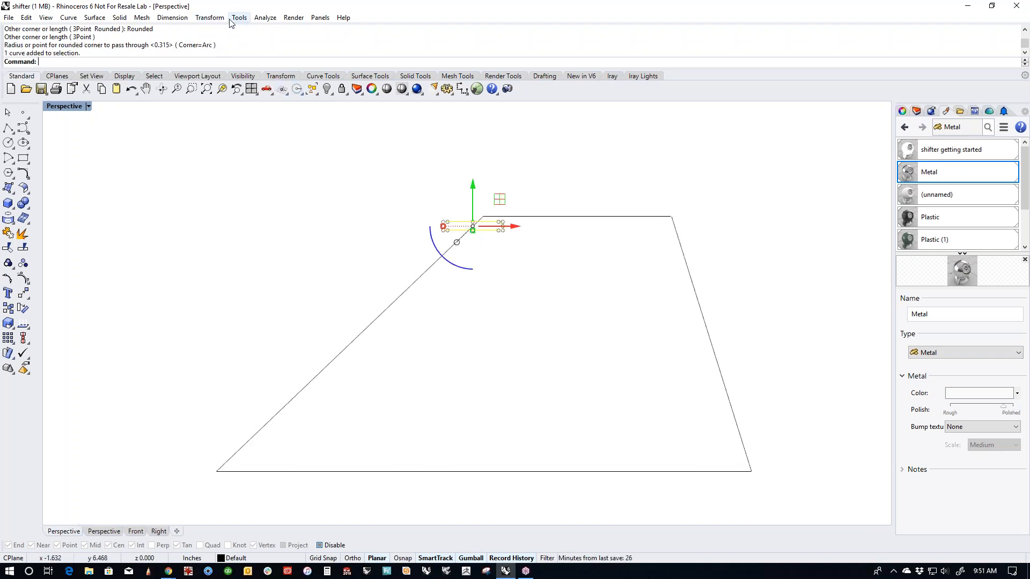
{"action": "left_click", "coordinate": [209, 17]}
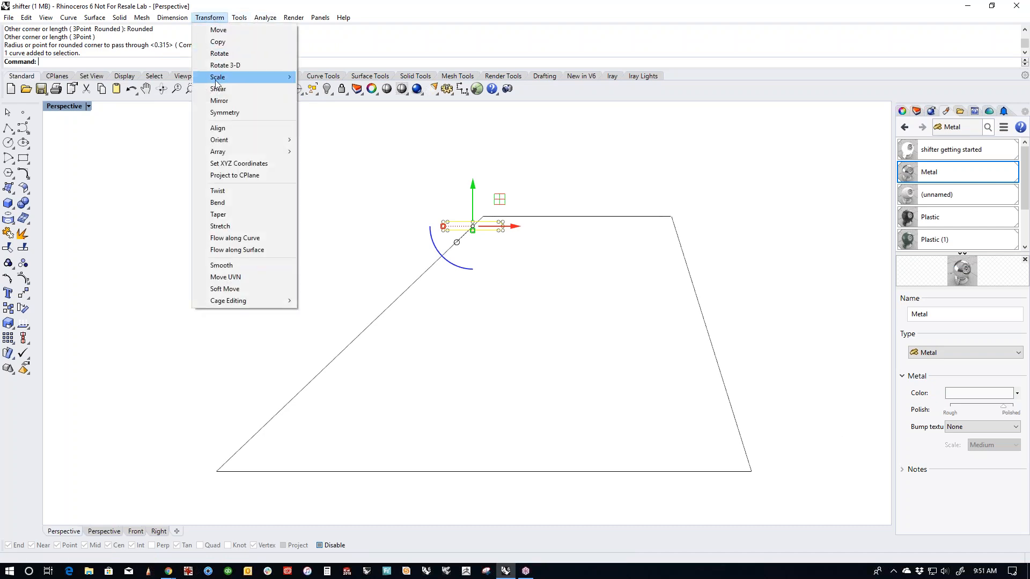
{"action": "mouse_move", "coordinate": [236, 152]}
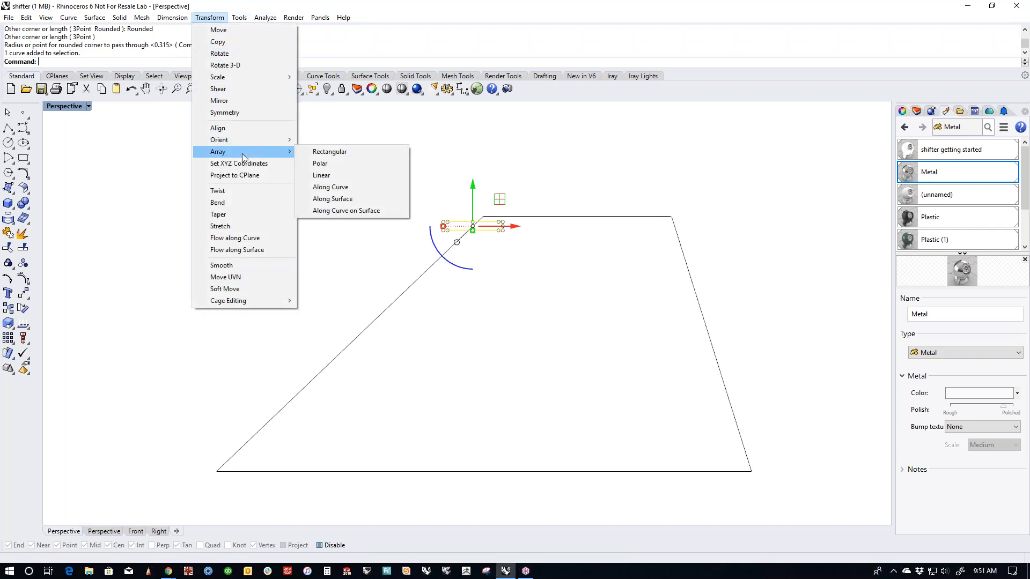
{"action": "left_click", "coordinate": [323, 187]}
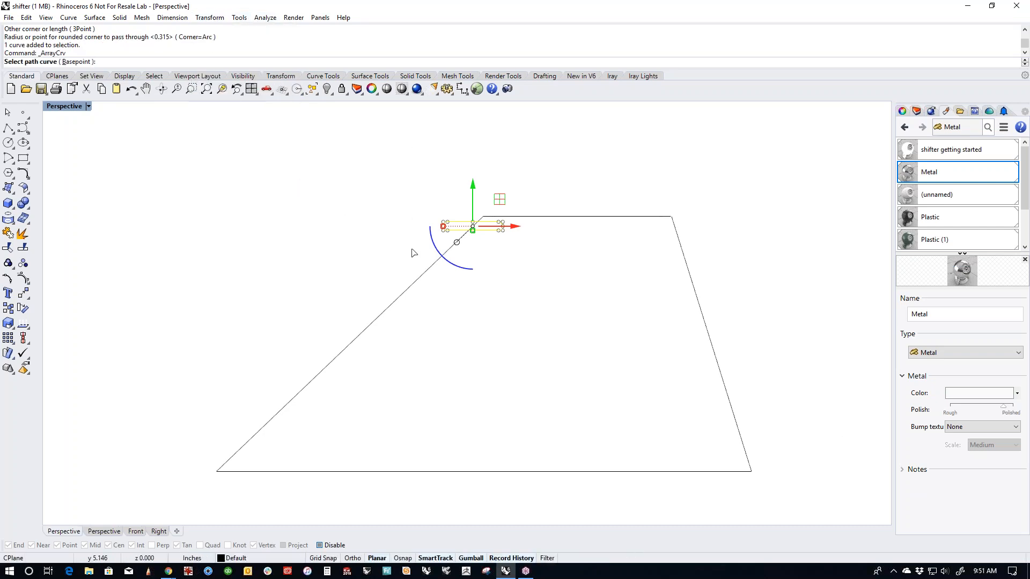
{"action": "left_click", "coordinate": [424, 274]}
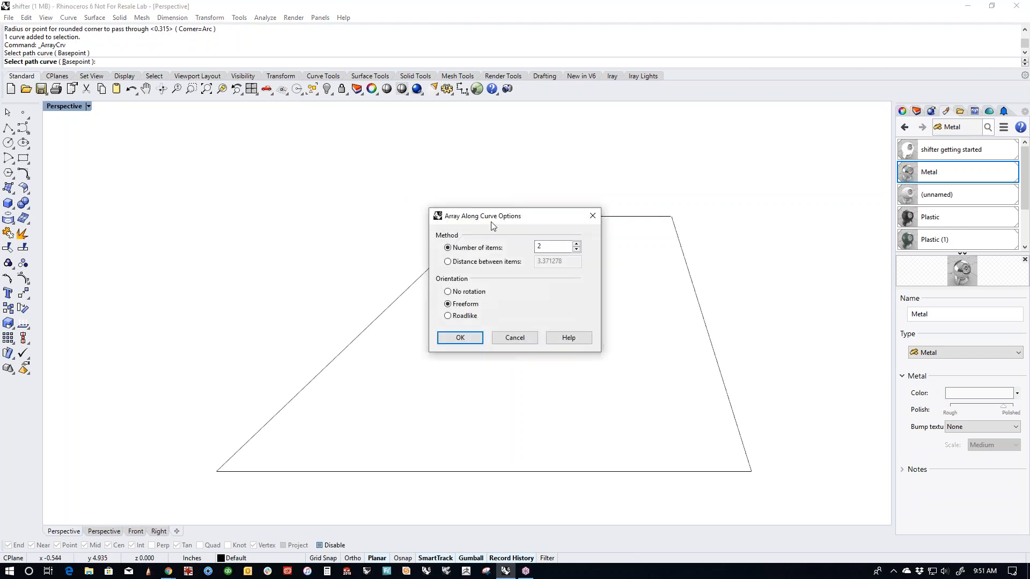
{"action": "left_click_drag", "start_coordinate": [493, 225], "coordinate": [675, 190]}
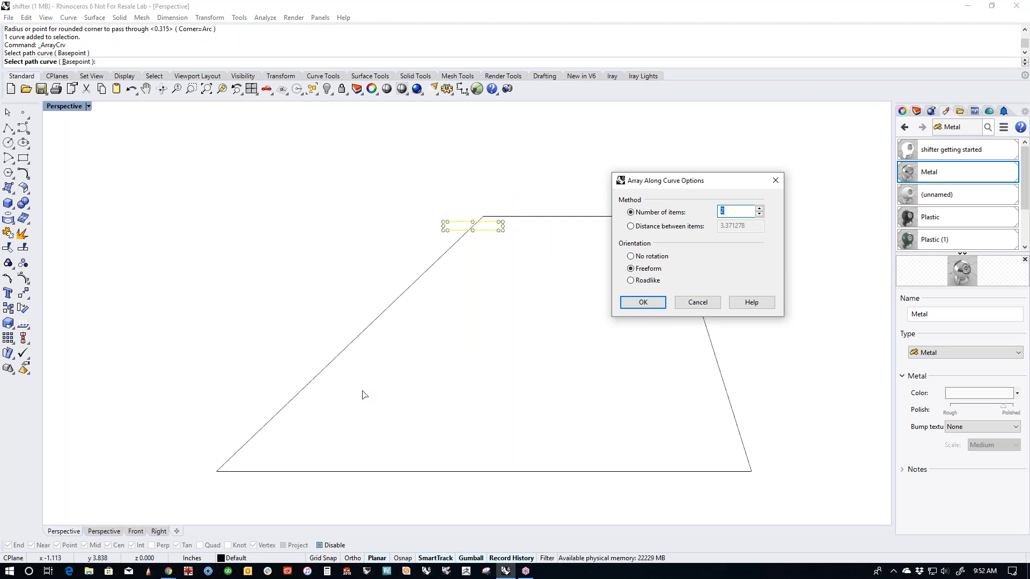
{"action": "left_click", "coordinate": [643, 303]}
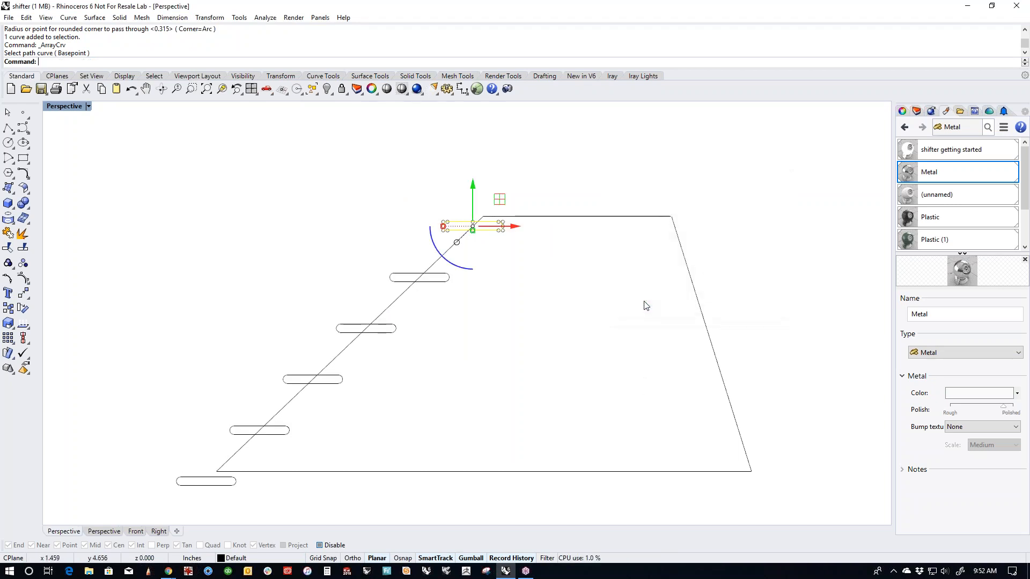
{"action": "key", "text": "Escape"}
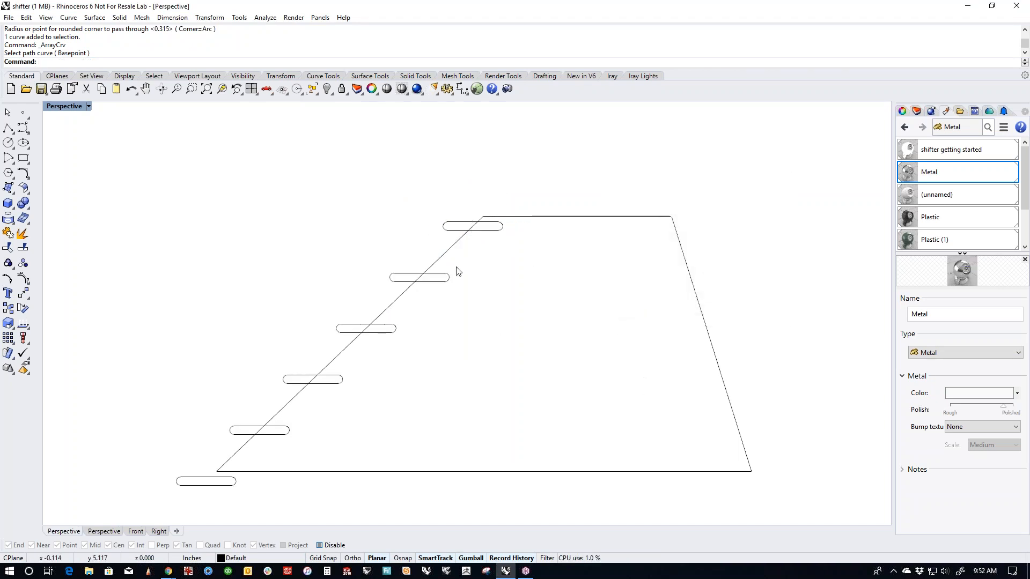
{"action": "key", "text": "ctrl+z"}
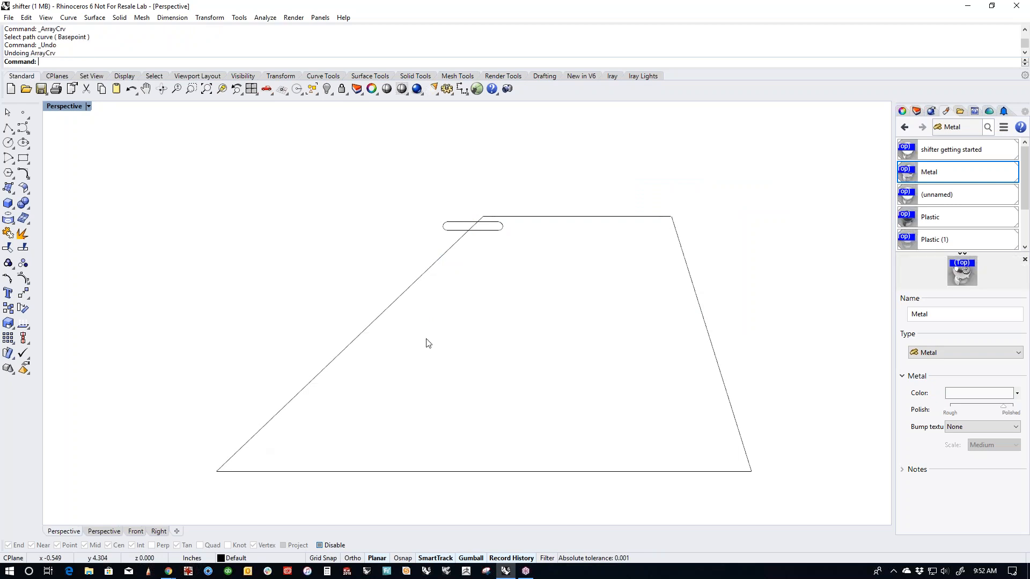
Step: Scale the rounded rectangle up uniformly, stretch it further along its length, and clear the selection
{"action": "left_click", "coordinate": [473, 234]}
{"action": "left_click_drag", "start_coordinate": [474, 232], "coordinate": [474, 239], "text": "shift"}
{"action": "left_click_drag", "start_coordinate": [500, 201], "coordinate": [548, 206]}
{"action": "left_click", "coordinate": [480, 300]}
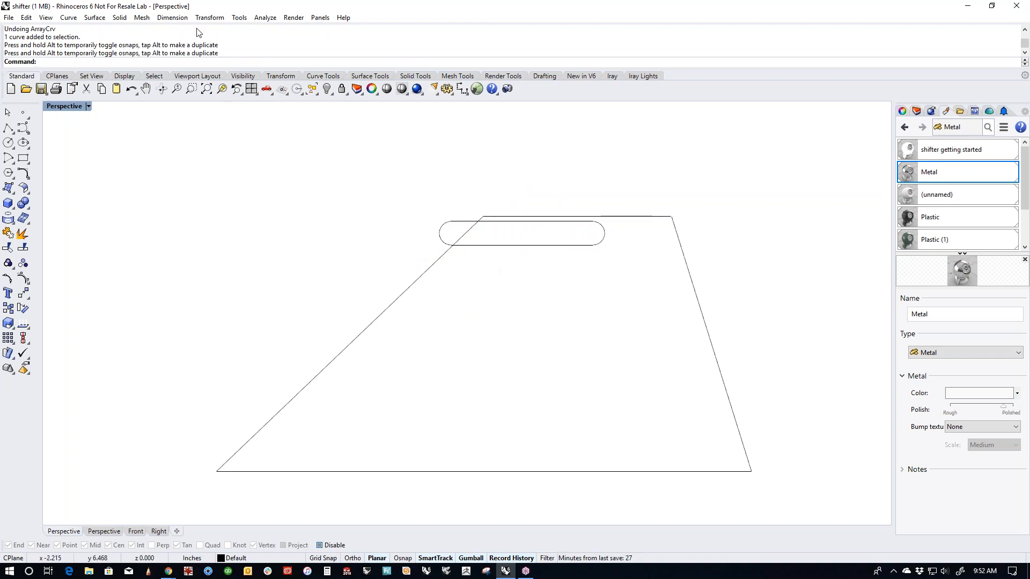
Step: Create a linear array of 8 rounded rectangles stepping down along the left slanted line
{"action": "left_click", "coordinate": [211, 18]}
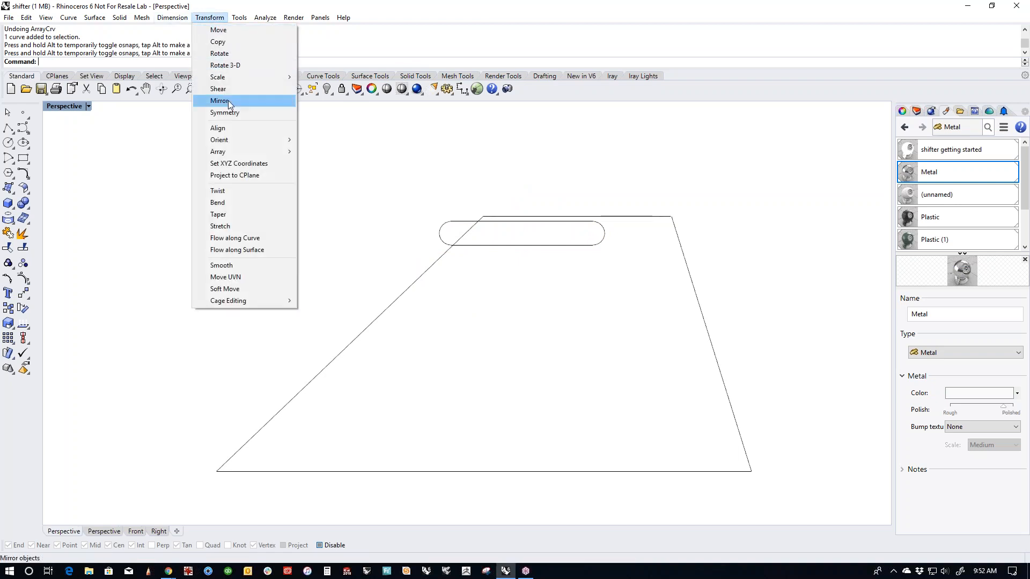
{"action": "mouse_move", "coordinate": [235, 151]}
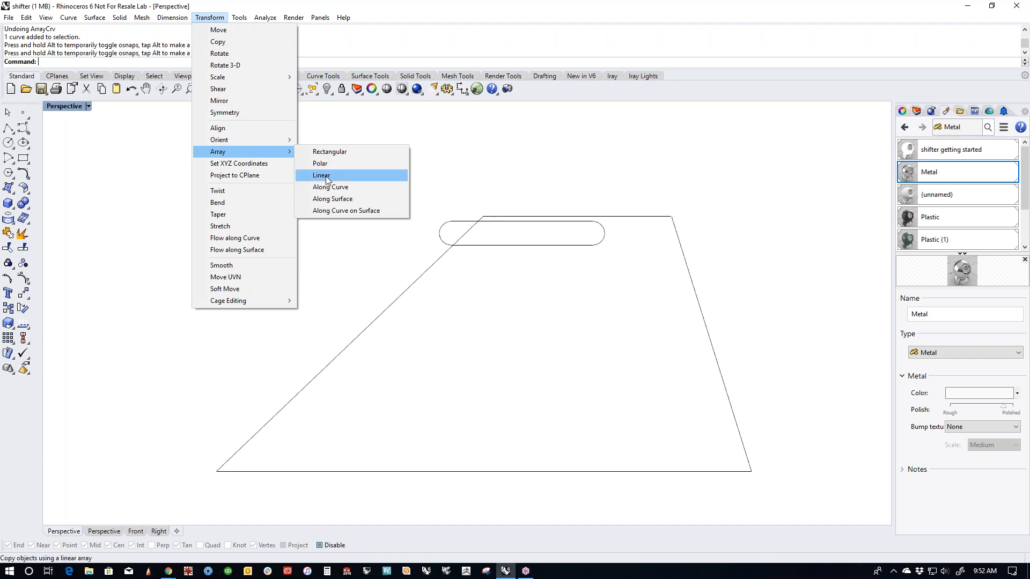
{"action": "left_click", "coordinate": [322, 175]}
{"action": "left_click", "coordinate": [510, 249]}
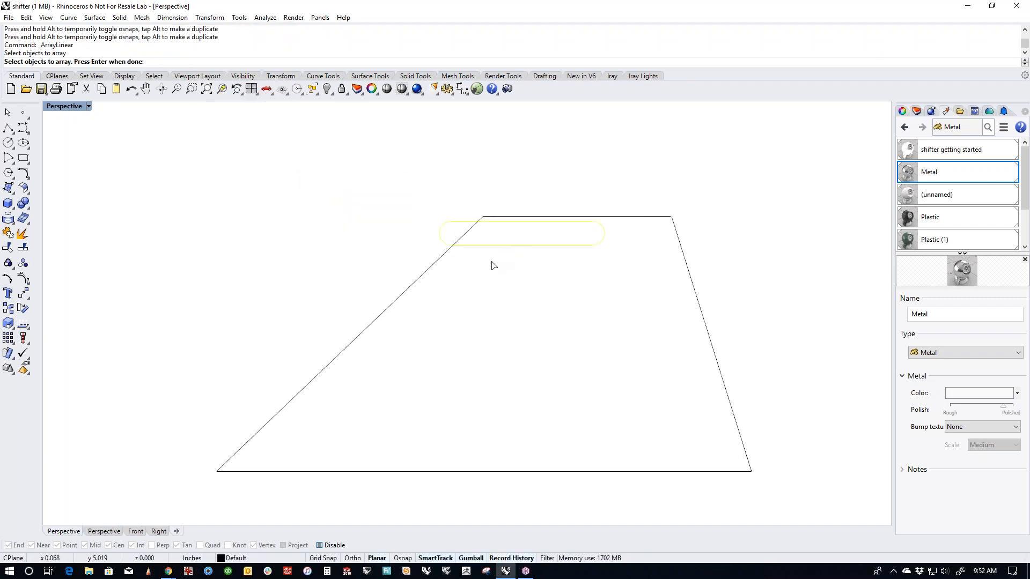
{"action": "key", "text": "Return"}
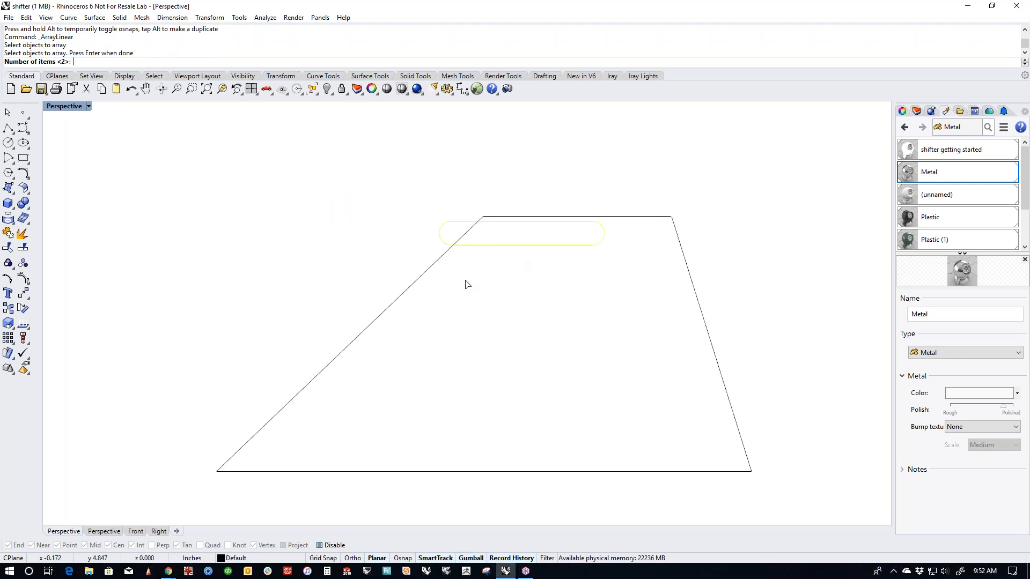
{"action": "type", "text": "8"}
{"action": "key", "text": "Return"}
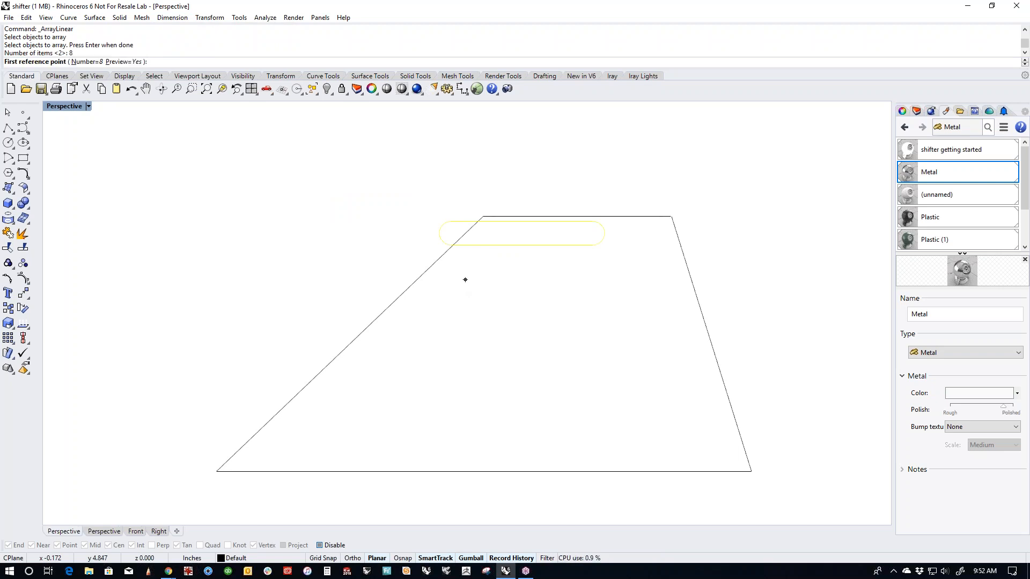
{"action": "left_click", "coordinate": [522, 245]}
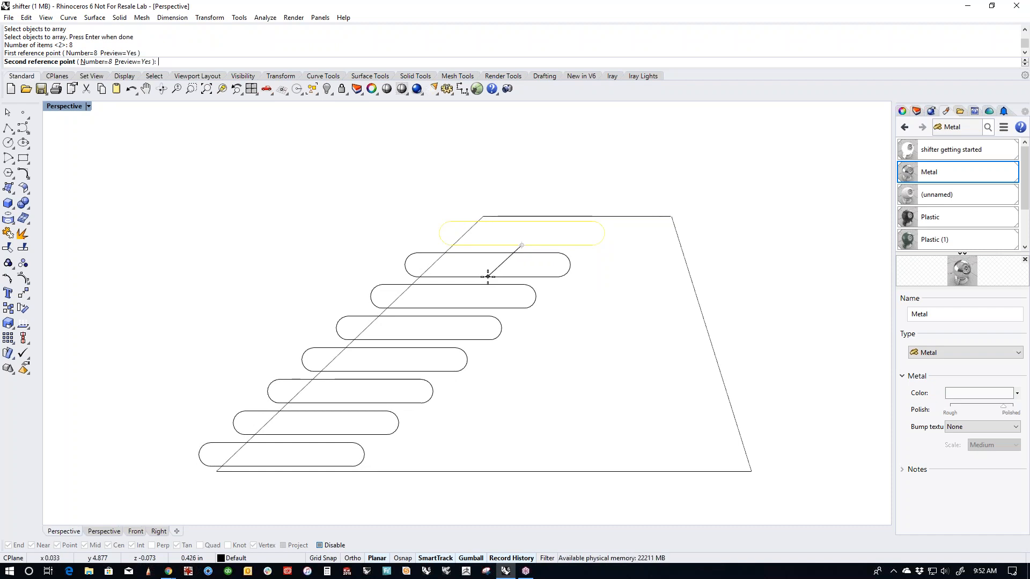
{"action": "left_click", "coordinate": [488, 276]}
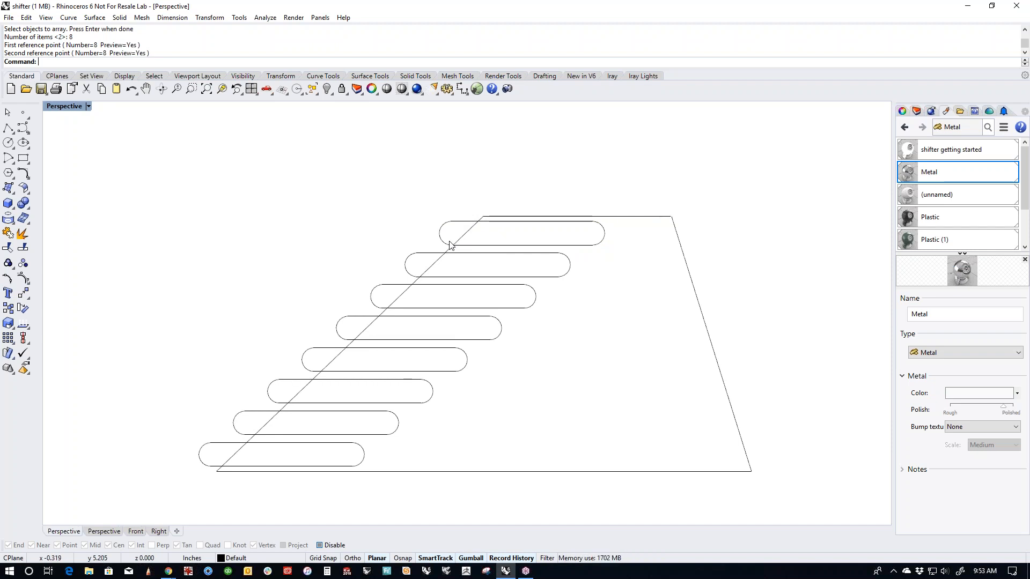
Step: Delete the seven arrayed copies, keeping only the topmost rounded rectangle
{"action": "scroll", "coordinate": [460, 221], "scroll_direction": "up", "scroll_amount": 6}
{"action": "scroll", "coordinate": [461, 240], "scroll_direction": "down", "scroll_amount": 6}
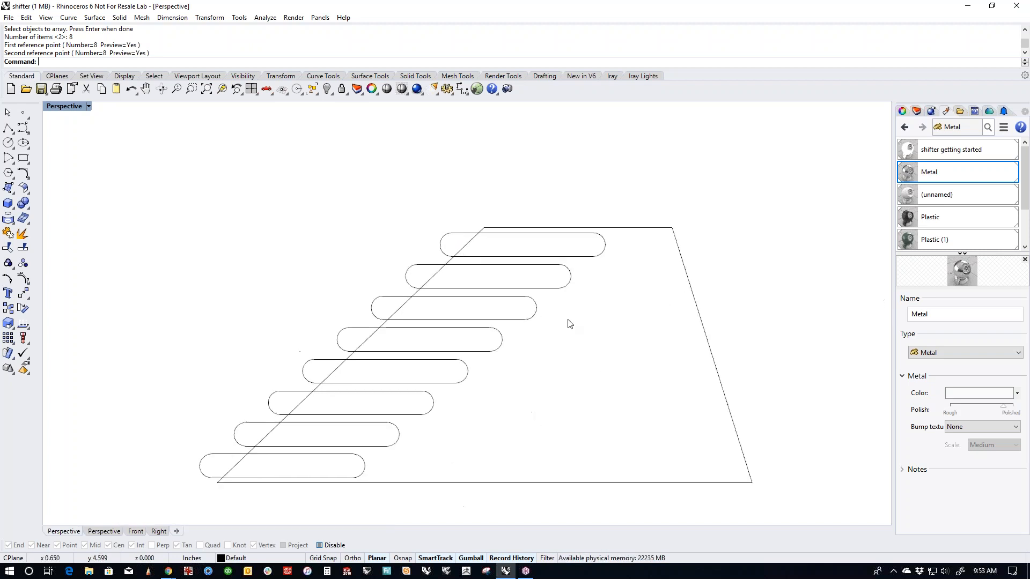
{"action": "left_click_drag", "start_coordinate": [602, 288], "coordinate": [490, 420]}
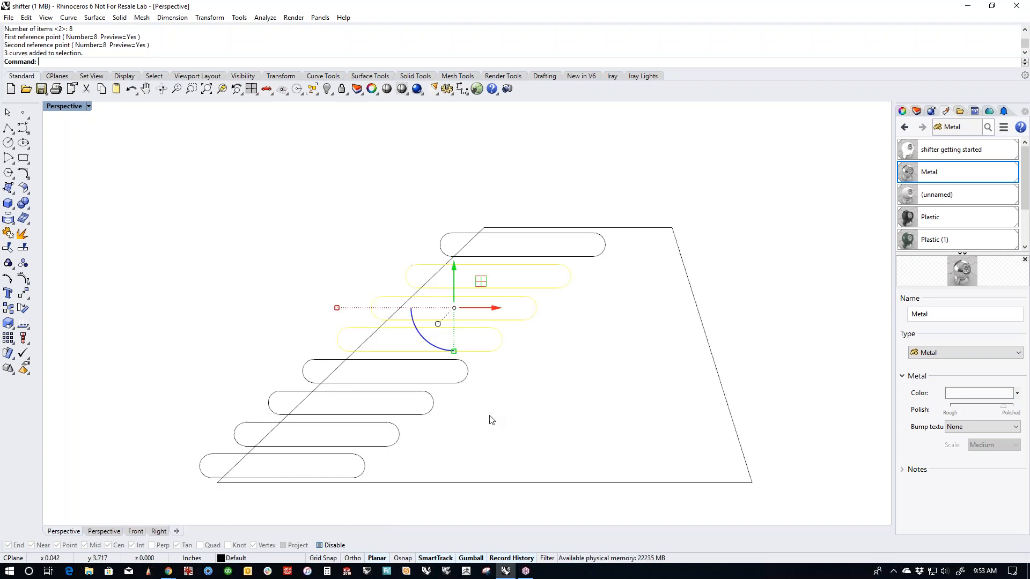
{"action": "key", "text": "Delete"}
{"action": "left_click_drag", "start_coordinate": [488, 370], "coordinate": [414, 437]}
{"action": "key", "text": "Delete"}
{"action": "left_click", "coordinate": [390, 446]}
{"action": "key", "text": "Delete"}
{"action": "key", "text": "Delete"}
{"action": "left_click", "coordinate": [358, 463]}
{"action": "key", "text": "Delete"}
Step: Draw two straight polylines from the midpoints of the rounded rectangle's long sides to its left end arc, tapering it toward that end
{"action": "scroll", "coordinate": [499, 237], "scroll_direction": "up", "scroll_amount": 5}
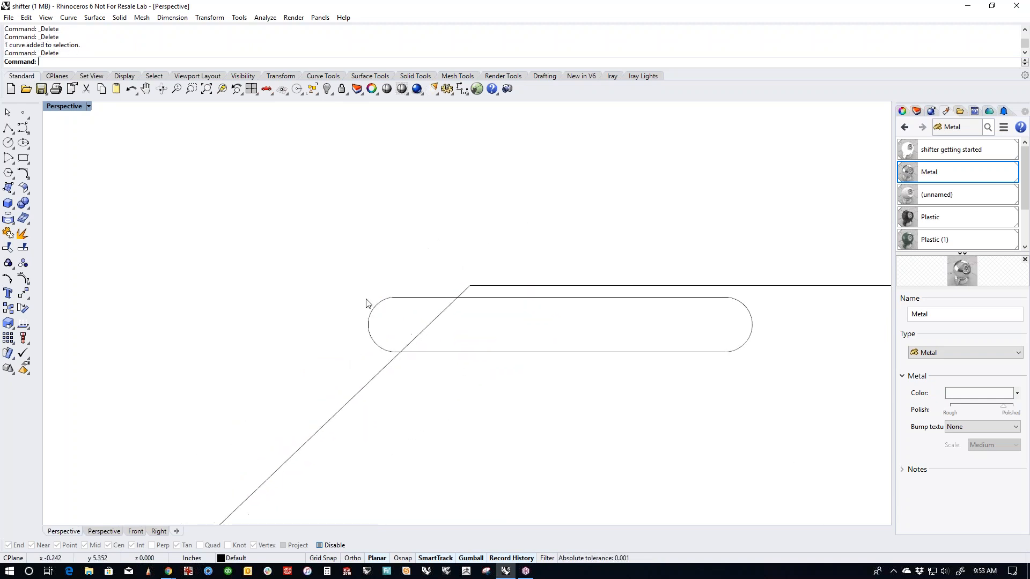
{"action": "left_click", "coordinate": [8, 128]}
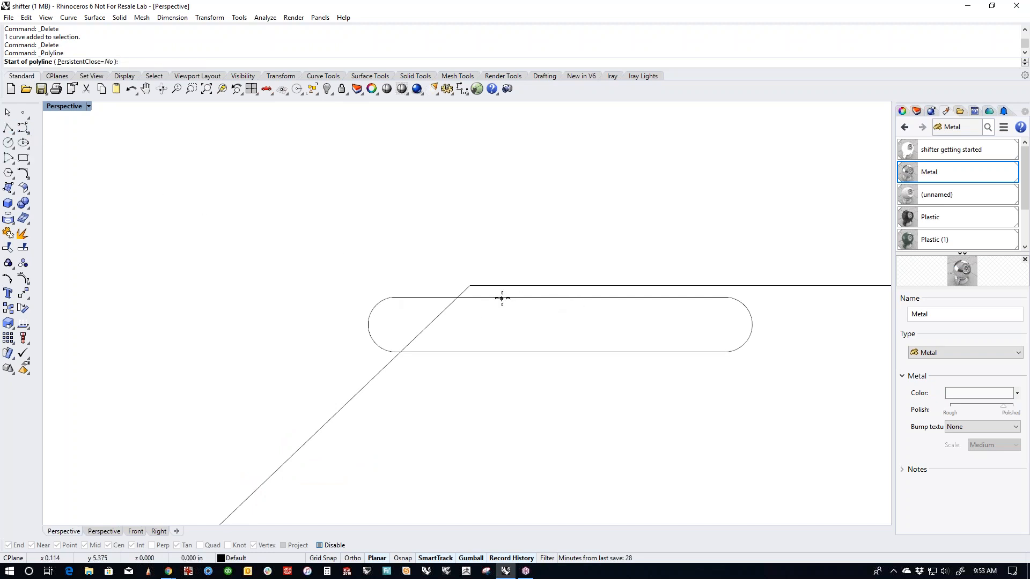
{"action": "left_click", "coordinate": [560, 297]}
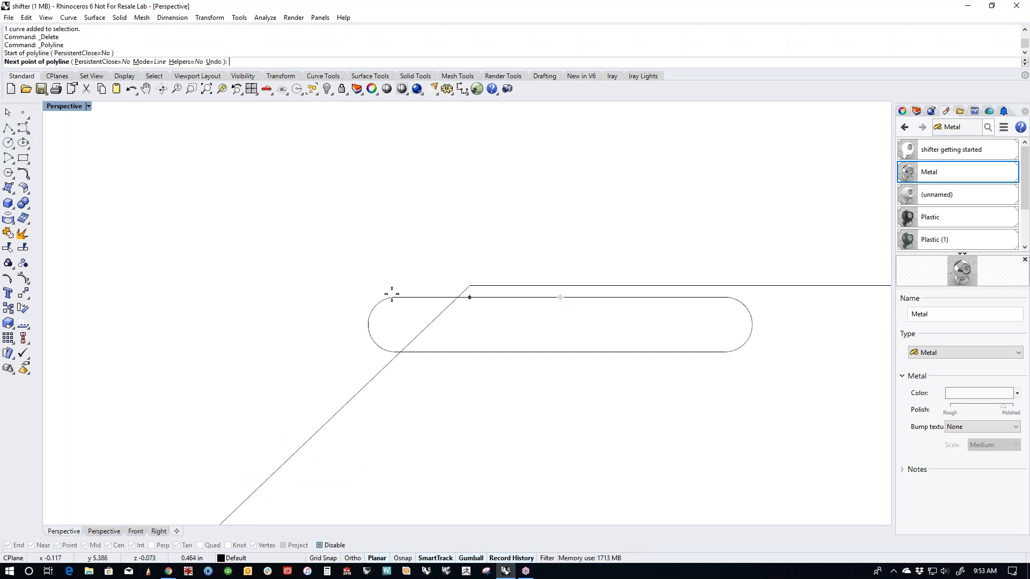
{"action": "left_click", "coordinate": [370, 310]}
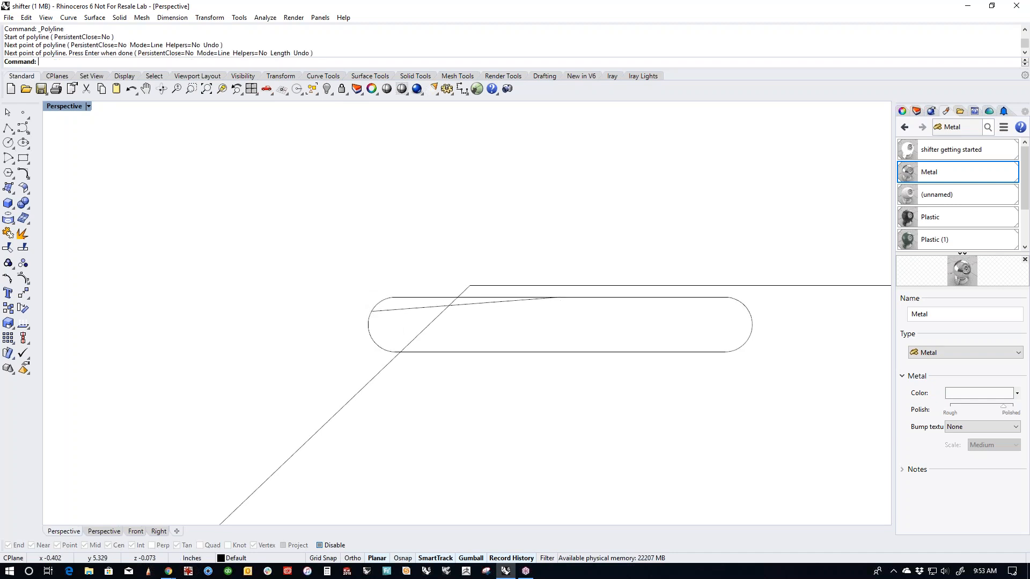
{"action": "key", "text": "Return"}
{"action": "key", "text": "Return"}
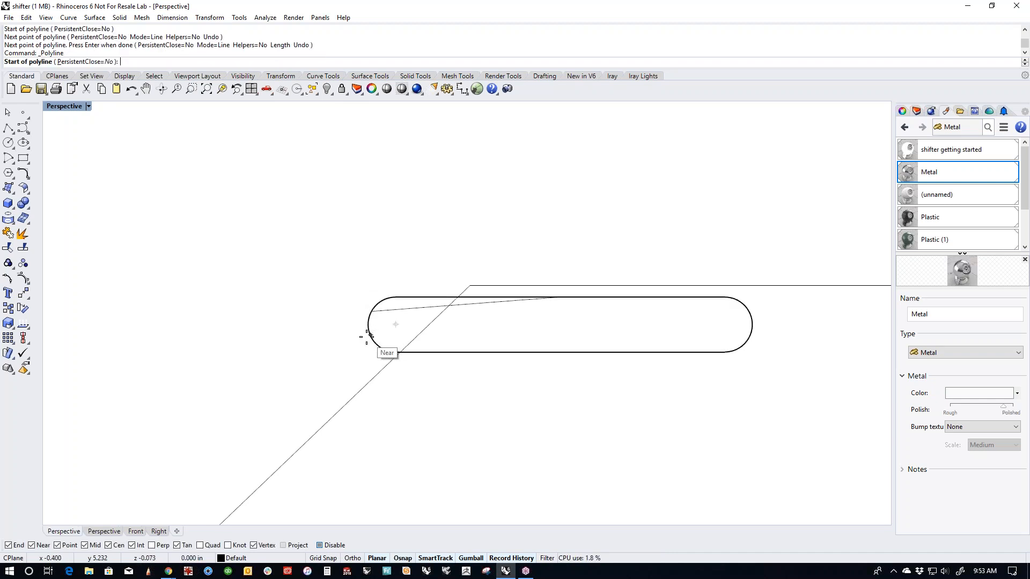
{"action": "left_click", "coordinate": [370, 335]}
{"action": "left_click", "coordinate": [560, 352]}
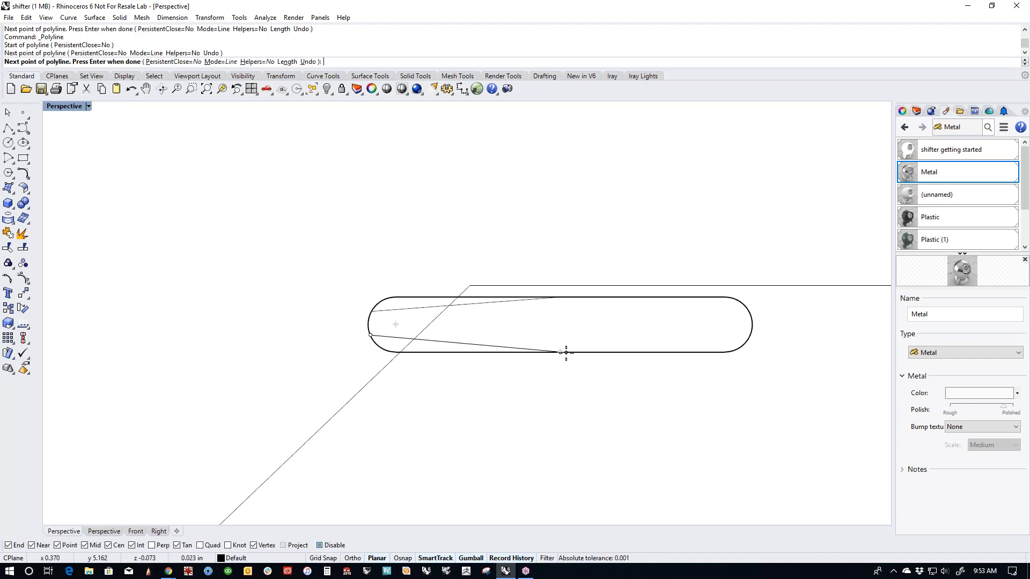
{"action": "key", "text": "Return"}
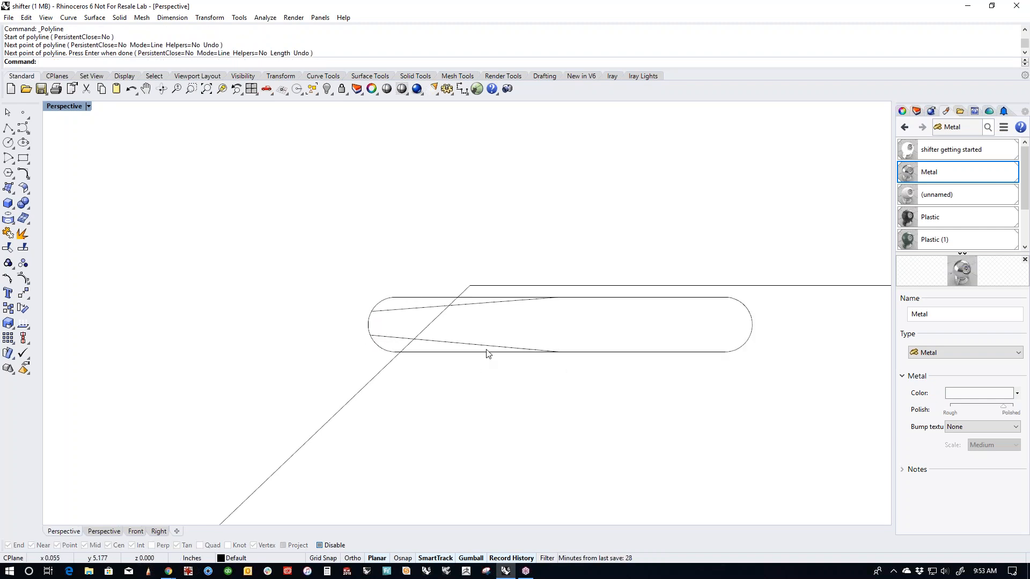
Step: Trim away the parts of the rounded rectangle's left half that lie outside the two tapering lines
{"action": "left_click", "coordinate": [444, 342]}
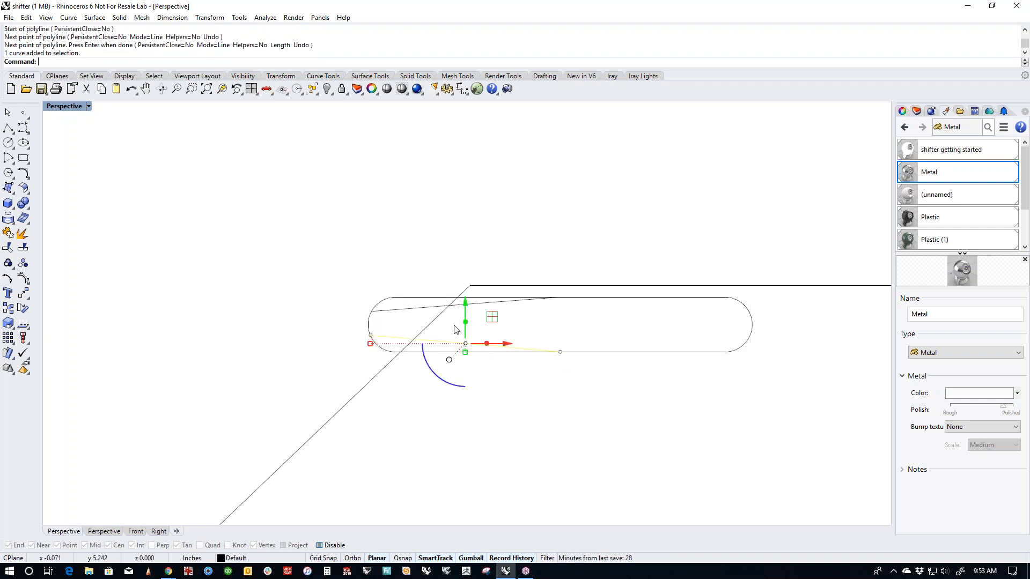
{"action": "left_click", "coordinate": [420, 306], "text": "shift"}
{"action": "key", "text": "ctrl+t"}
{"action": "left_click", "coordinate": [430, 298]}
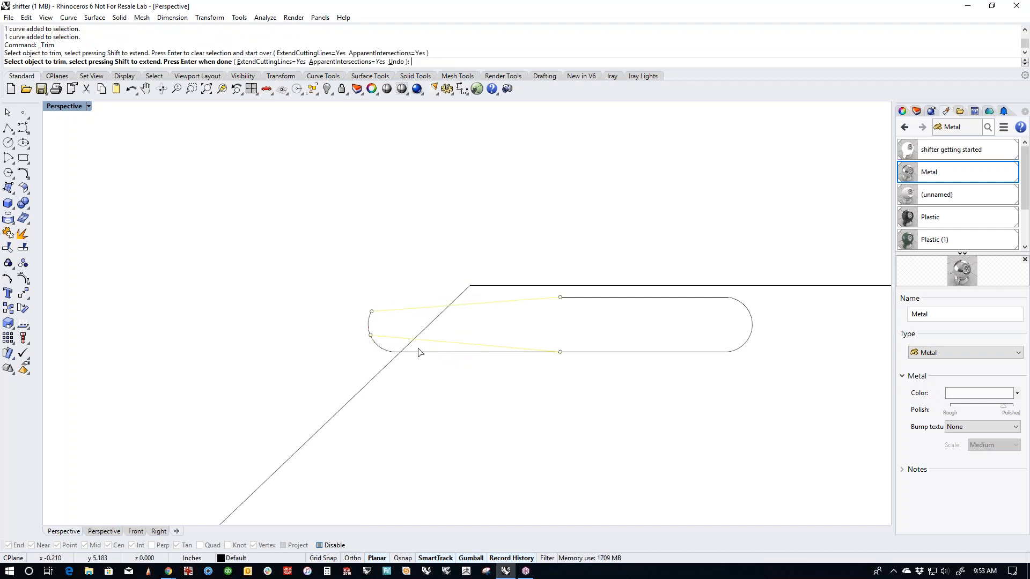
{"action": "left_click", "coordinate": [388, 356]}
{"action": "key", "text": "Return"}
Step: Fillet the upper corner between the left end arc and the upper tapering line with a 0.025 radius
{"action": "scroll", "coordinate": [404, 332], "scroll_direction": "up", "scroll_amount": 3}
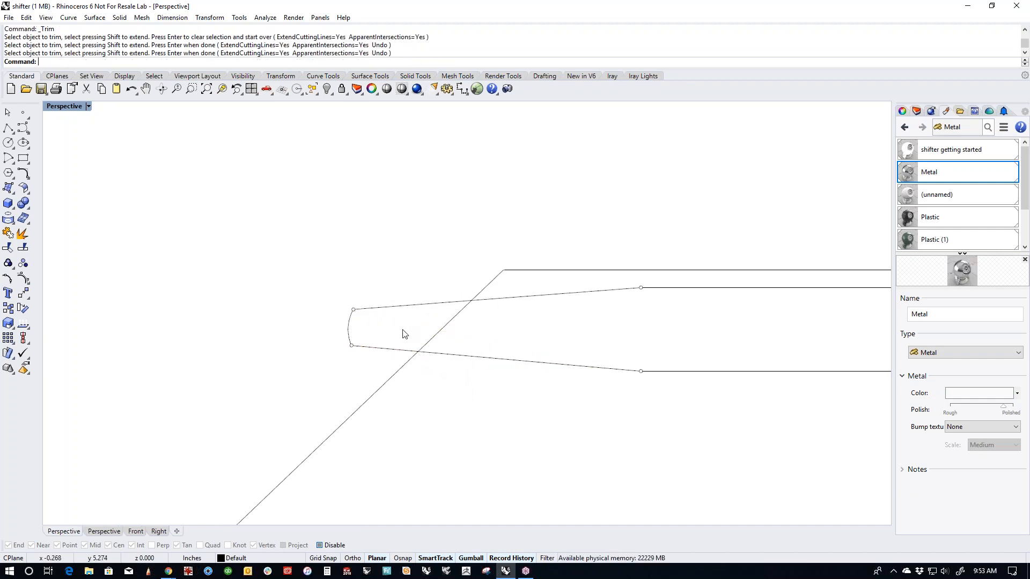
{"action": "left_click", "coordinate": [23, 175]}
{"action": "left_click", "coordinate": [352, 319]}
{"action": "left_click", "coordinate": [371, 312]}
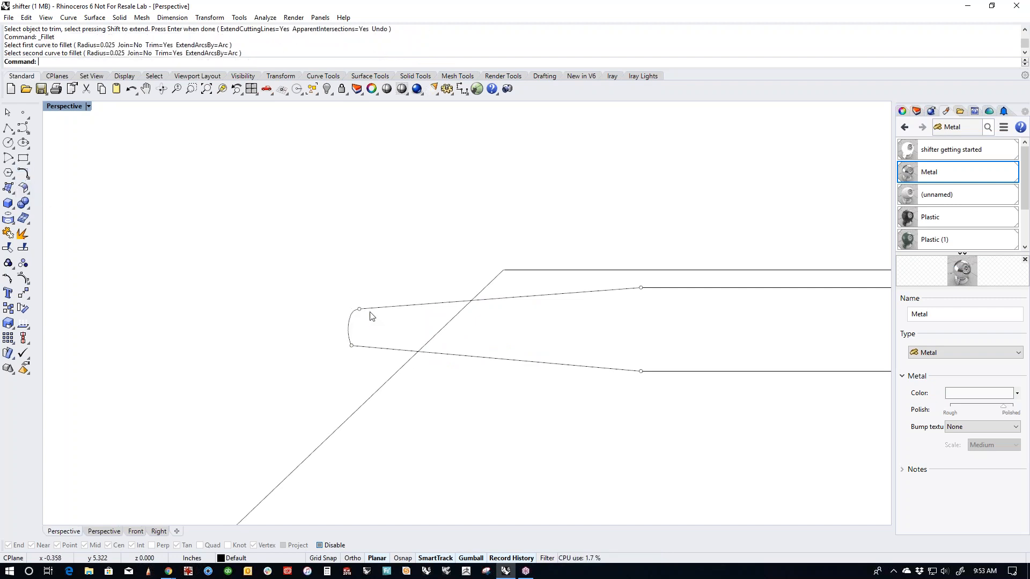
Step: Fillet the lower corner between the left end arc and the lower tapering line with a 0.025 radius
{"action": "right_click", "coordinate": [371, 339]}
{"action": "left_click", "coordinate": [352, 344]}
{"action": "left_click", "coordinate": [370, 349]}
Step: Join all the segments of the tapered rounded profile into one closed curve
{"action": "scroll", "coordinate": [373, 353], "scroll_direction": "down", "scroll_amount": 4}
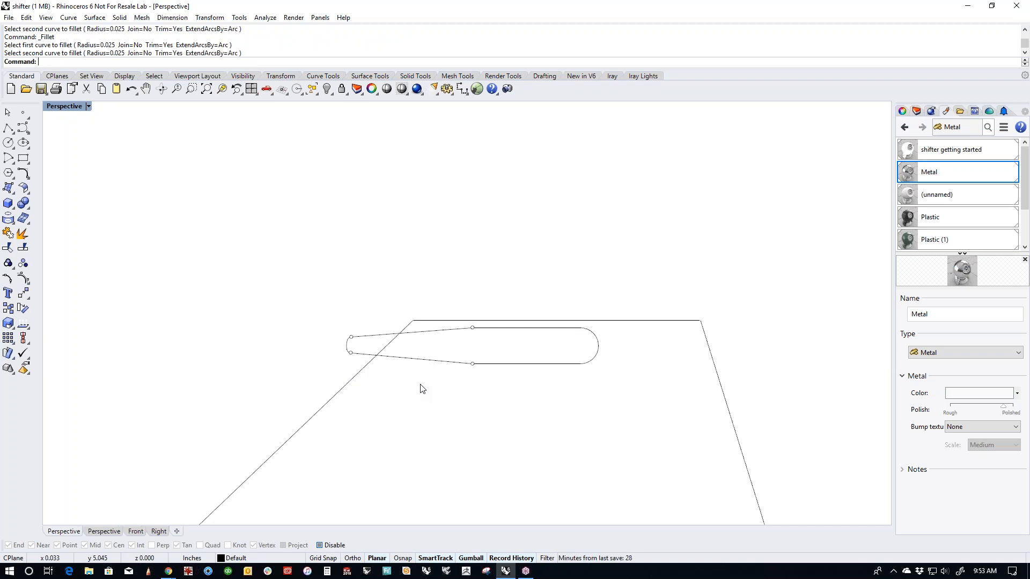
{"action": "scroll", "coordinate": [425, 390], "scroll_direction": "down", "scroll_amount": 4}
{"action": "left_click", "coordinate": [488, 322]}
{"action": "key", "text": "Escape"}
{"action": "left_click_drag", "start_coordinate": [370, 274], "coordinate": [642, 341]}
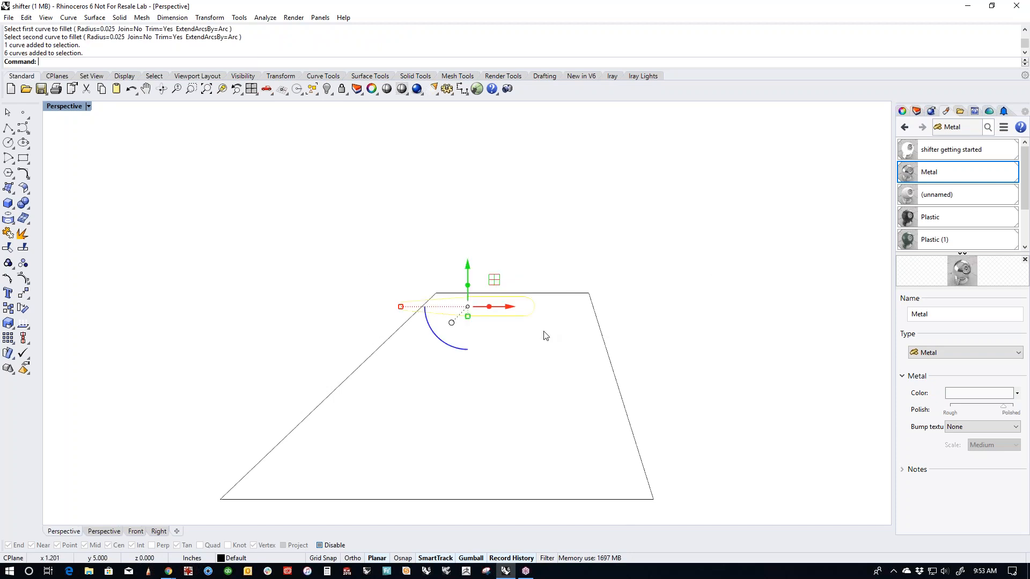
{"action": "type", "text": "j"}
{"action": "key", "text": "Return"}
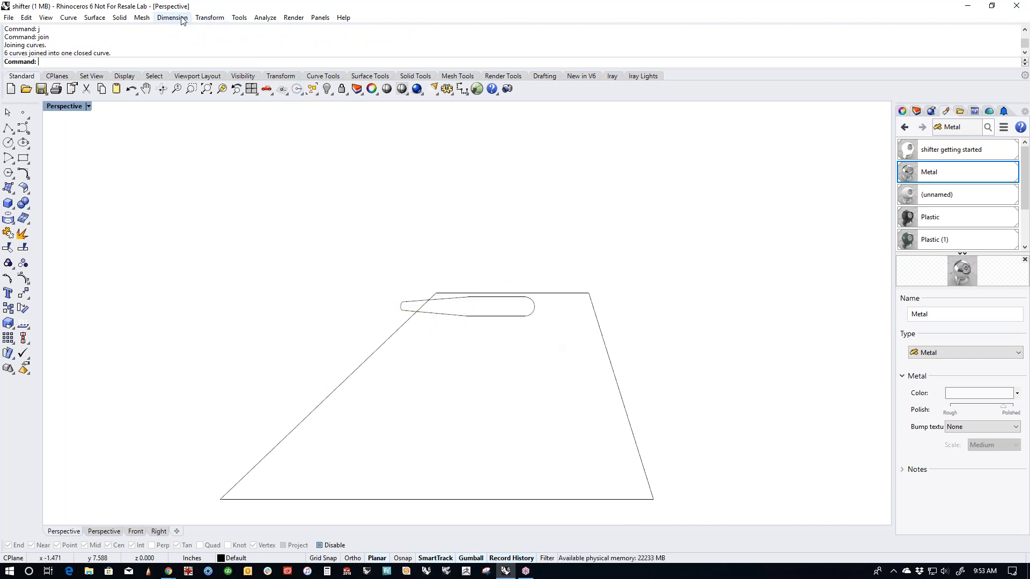
Step: Make a linear array of 8 tapered profiles from the top one downward along the left slanted side, spaced about 0.4 in apart
{"action": "left_click", "coordinate": [210, 17]}
{"action": "mouse_move", "coordinate": [252, 151]}
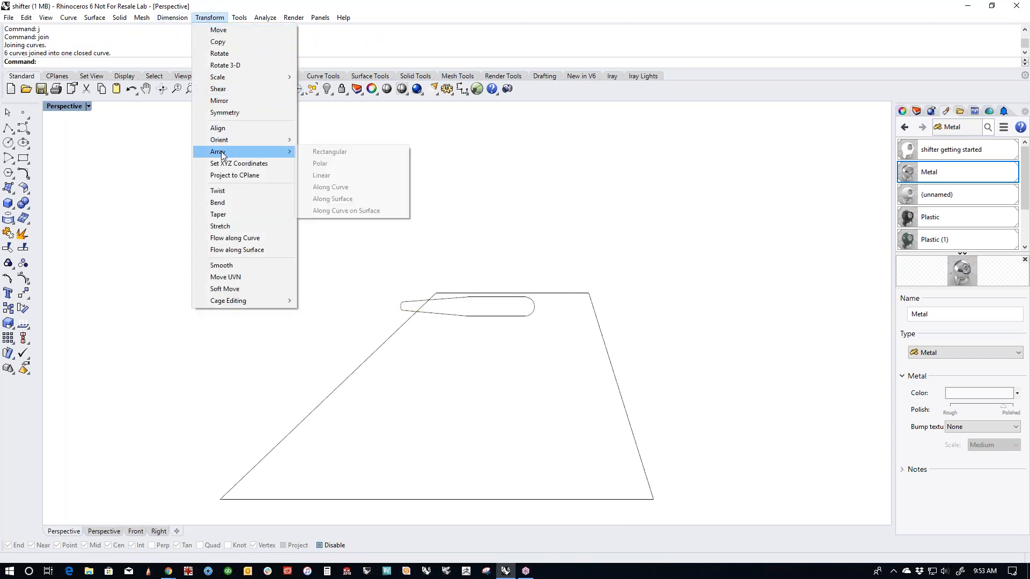
{"action": "left_click", "coordinate": [320, 176]}
{"action": "left_click", "coordinate": [464, 317]}
{"action": "key", "text": "Return"}
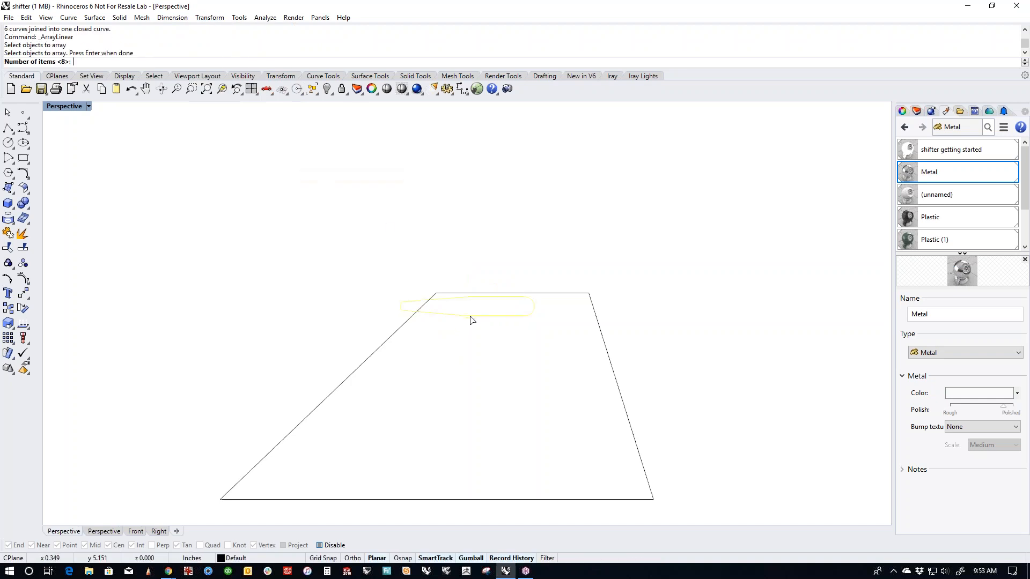
{"action": "key", "text": "Return"}
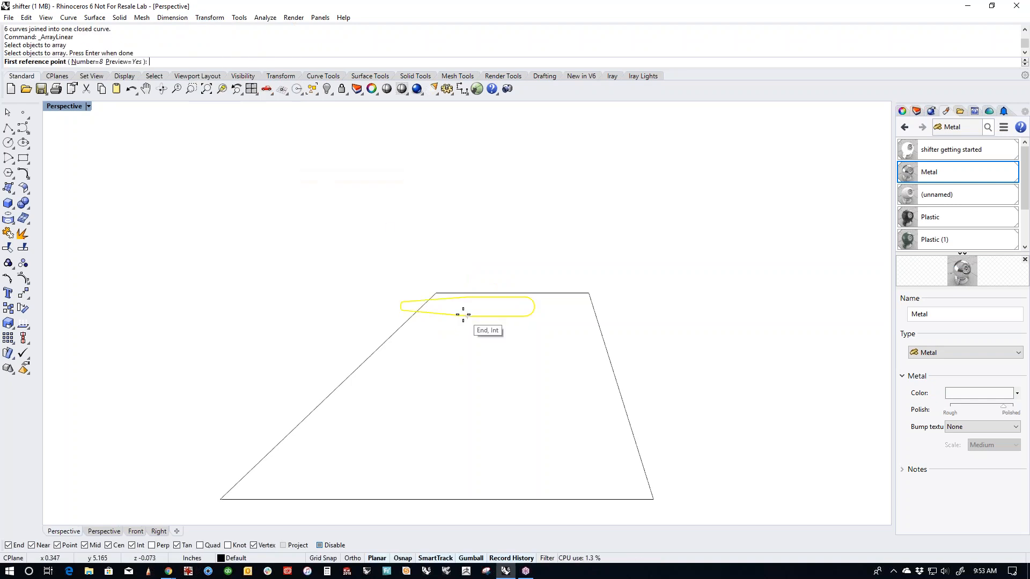
{"action": "left_click", "coordinate": [464, 313]}
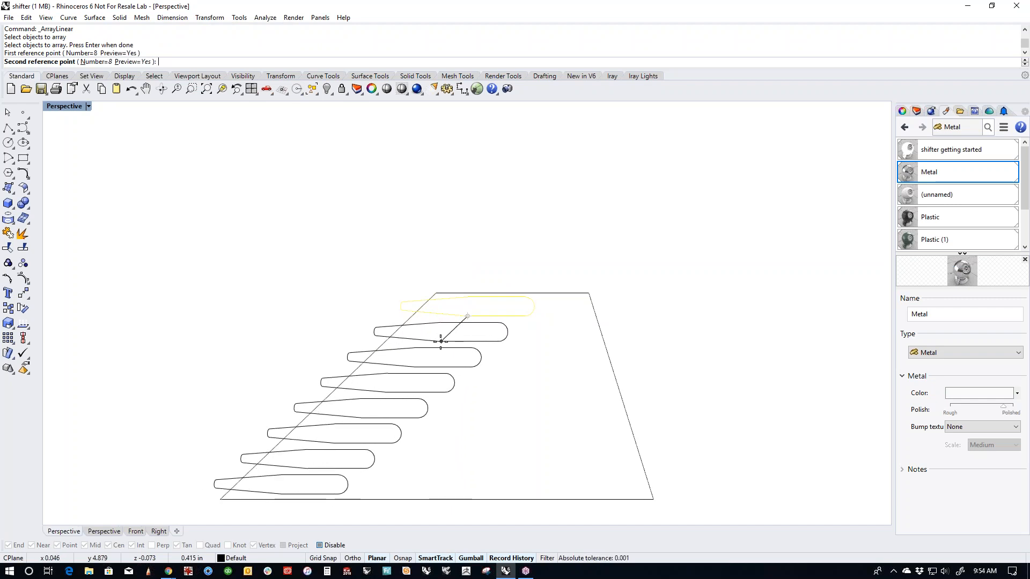
{"action": "left_click", "coordinate": [441, 343]}
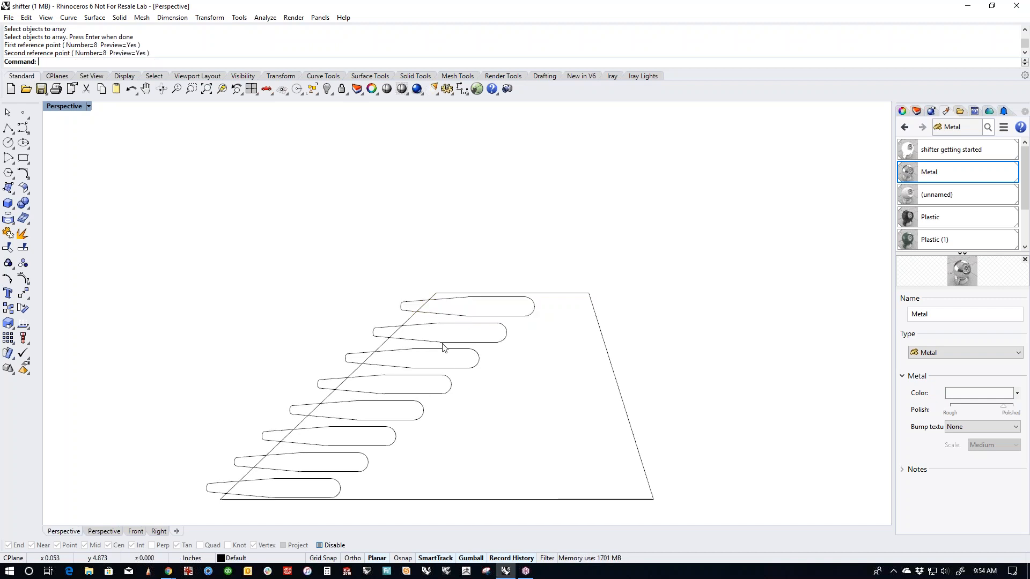
Step: Trim away the parts of all eight profiles that lie inside the trapezoid, using the left slanted line as the cutter
{"action": "mouse_move", "coordinate": [462, 423]}
{"action": "right_mouse_down"}
{"action": "mouse_move", "coordinate": [454, 436]}
{"action": "mouse_move", "coordinate": [477, 429]}
{"action": "right_mouse_up"}
{"action": "scroll", "coordinate": [482, 310], "scroll_direction": "up", "scroll_amount": 5}
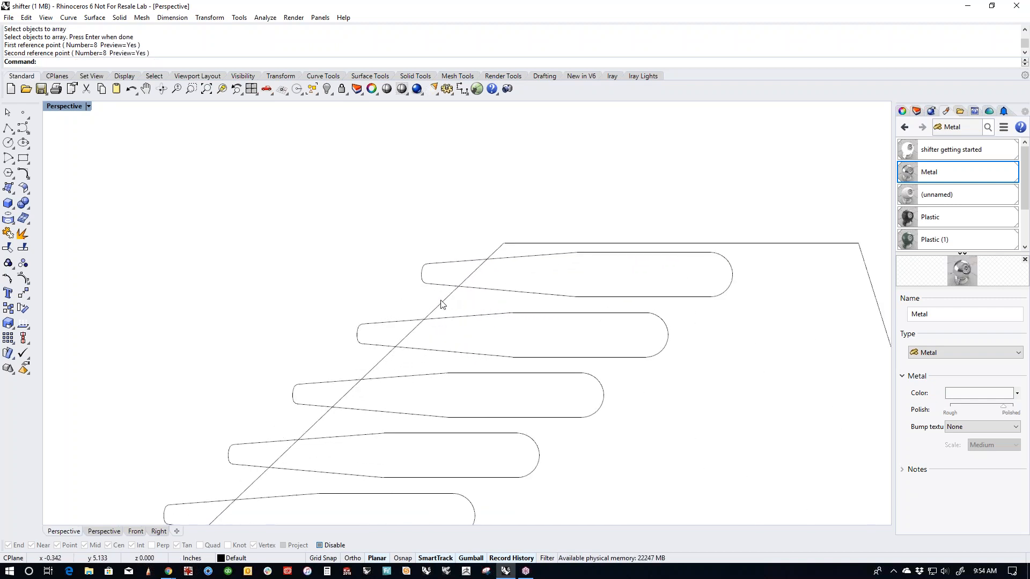
{"action": "scroll", "coordinate": [441, 304], "scroll_direction": "down", "scroll_amount": 5}
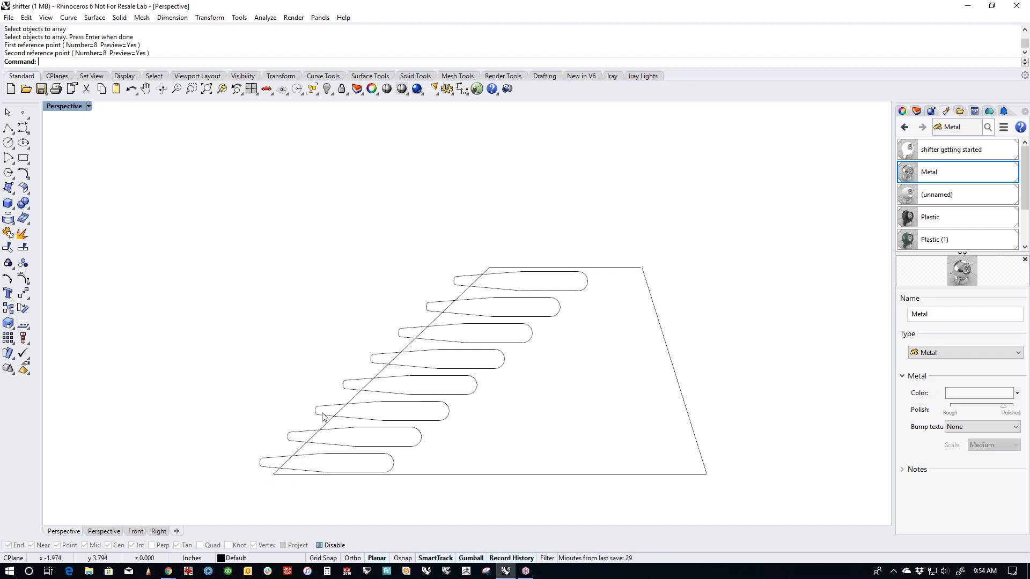
{"action": "scroll", "coordinate": [472, 295], "scroll_direction": "up", "scroll_amount": 3}
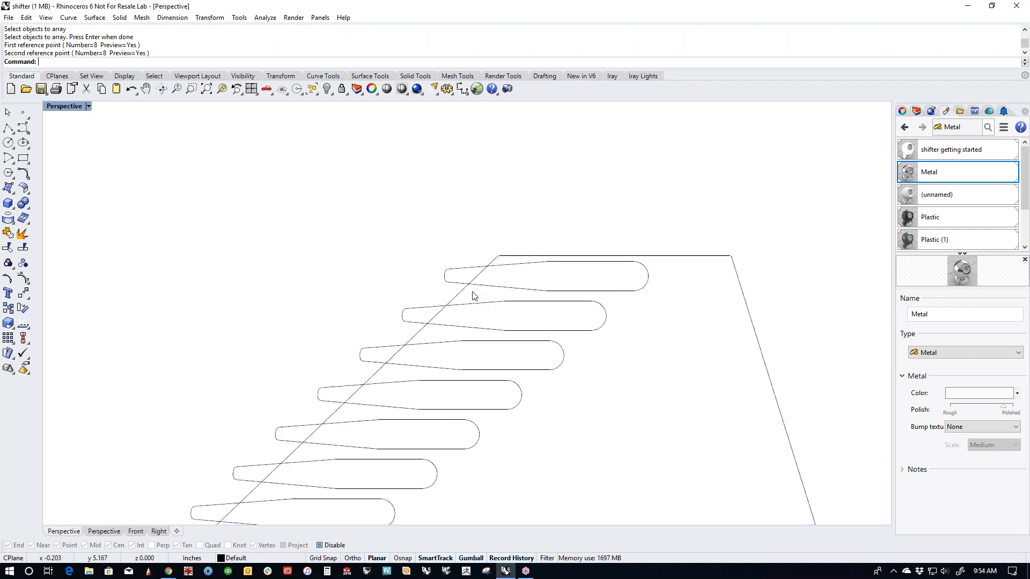
{"action": "scroll", "coordinate": [473, 292], "scroll_direction": "down", "scroll_amount": 4}
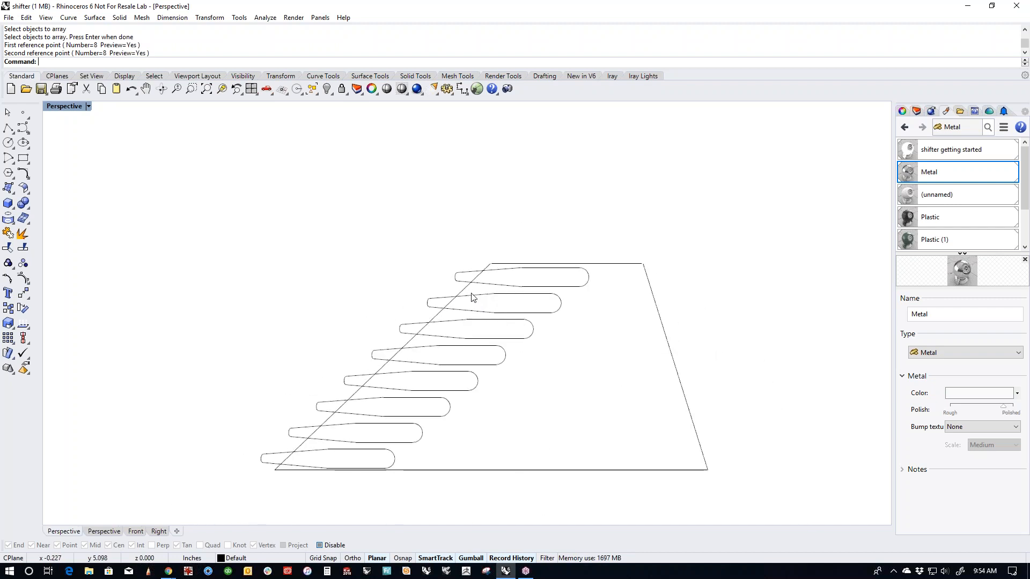
{"action": "left_click", "coordinate": [466, 294]}
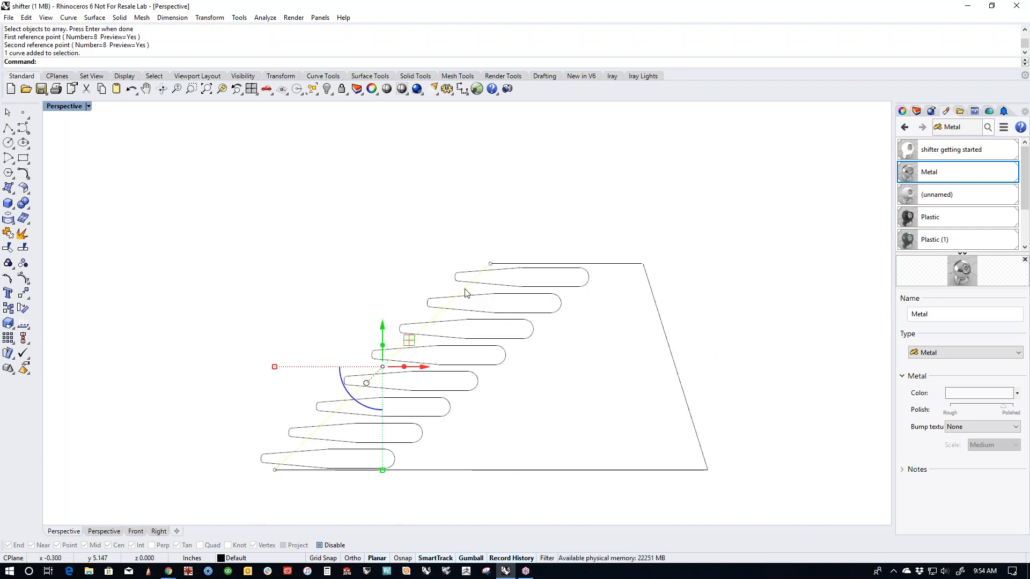
{"action": "key", "text": "ctrl+t"}
{"action": "left_click_drag", "start_coordinate": [596, 283], "coordinate": [404, 459]}
{"action": "left_click_drag", "start_coordinate": [413, 446], "coordinate": [372, 469]}
{"action": "key", "text": "Return"}
Step: Add a tangent blend curve between the lower edge of the topmost rib and the upper edge of the second rib
{"action": "scroll", "coordinate": [494, 300], "scroll_direction": "up", "scroll_amount": 4}
{"action": "middle_click", "coordinate": [482, 327]}
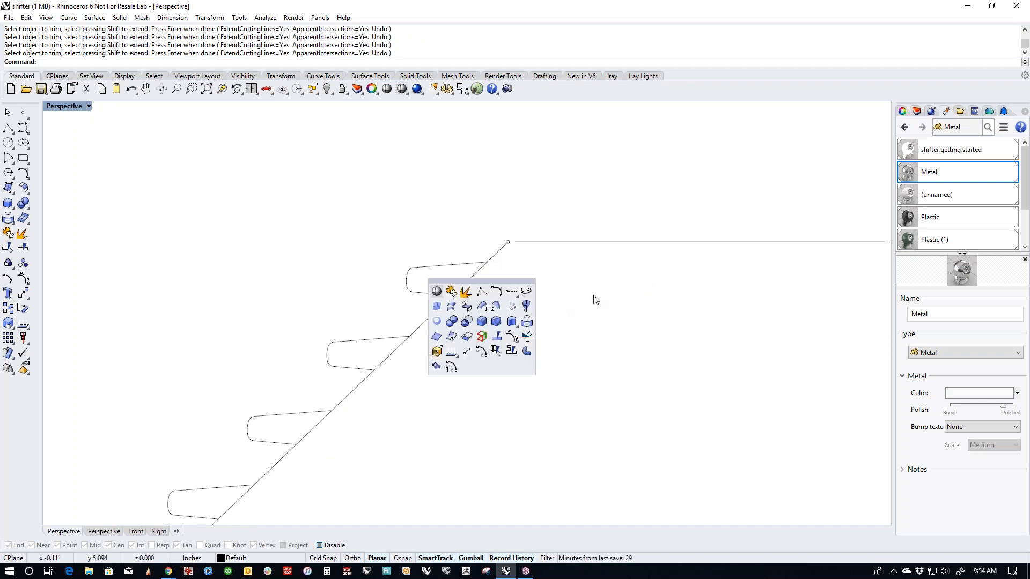
{"action": "left_click", "coordinate": [26, 176]}
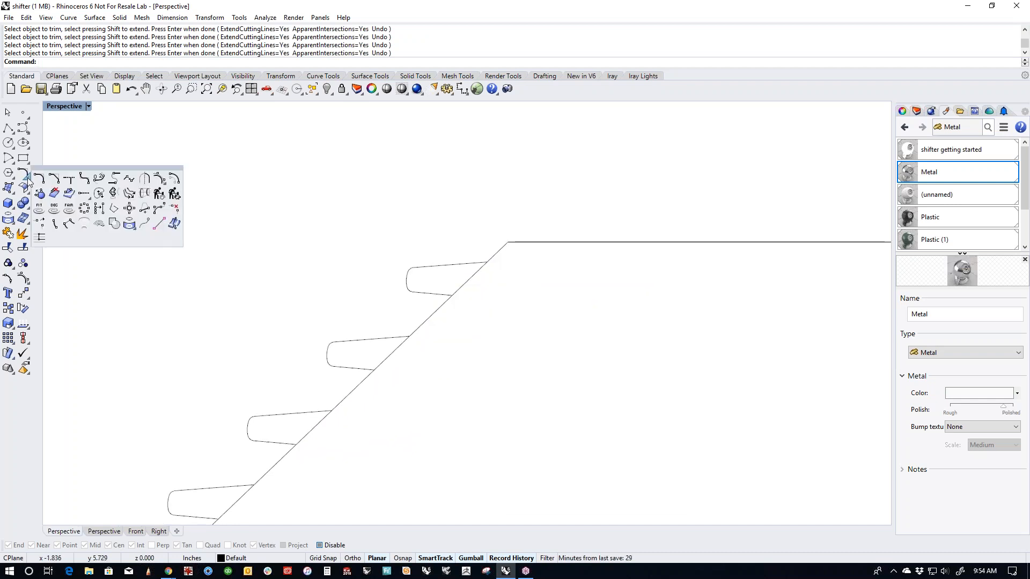
{"action": "left_click", "coordinate": [113, 180]}
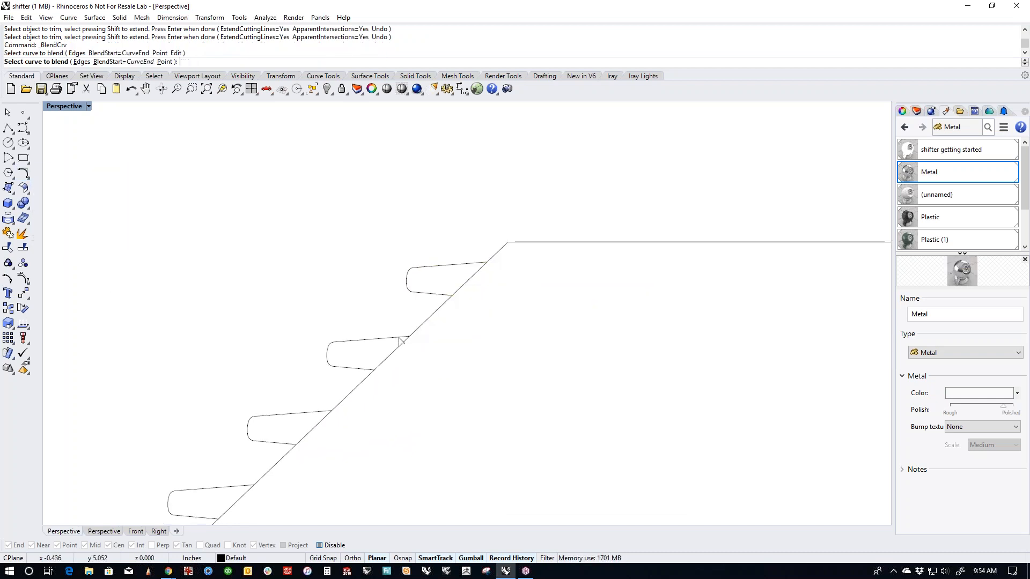
{"action": "left_click", "coordinate": [400, 340]}
{"action": "scroll", "coordinate": [450, 349], "scroll_direction": "down", "scroll_amount": 3}
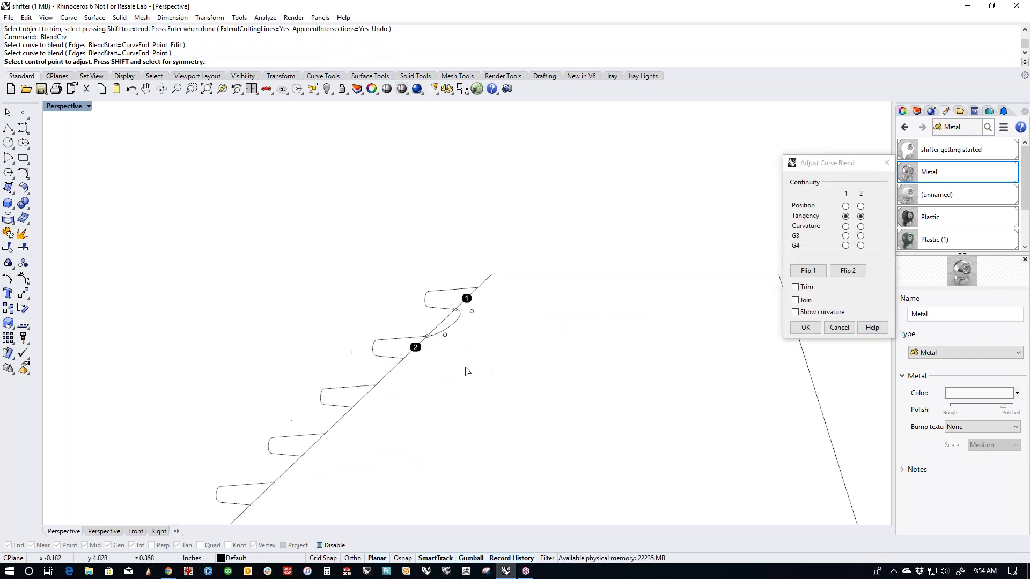
{"action": "right_click", "coordinate": [495, 329]}
Step: Add tangent blend curves across the remaining six gaps between neighbouring ribs, working down to the lowest rib
{"action": "right_click", "coordinate": [479, 329]}
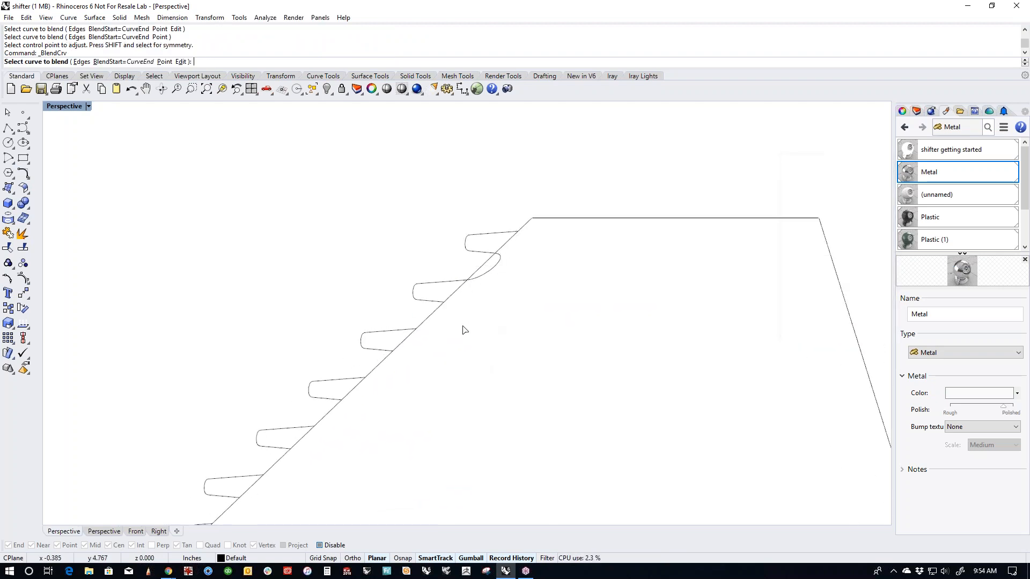
{"action": "left_click", "coordinate": [431, 301]}
{"action": "left_click", "coordinate": [406, 330]}
{"action": "right_click", "coordinate": [436, 370]}
{"action": "right_click", "coordinate": [435, 370]}
{"action": "left_click", "coordinate": [389, 359]}
{"action": "left_click", "coordinate": [349, 382]}
{"action": "right_click", "coordinate": [444, 408]}
{"action": "right_click_drag", "start_coordinate": [391, 421], "coordinate": [458, 367], "text": "shift"}
{"action": "right_click", "coordinate": [459, 367]}
{"action": "left_click", "coordinate": [411, 330]}
{"action": "left_click", "coordinate": [375, 362]}
{"action": "right_click", "coordinate": [419, 393]}
{"action": "right_click_drag", "start_coordinate": [419, 393], "coordinate": [459, 359], "text": "shift"}
{"action": "right_click", "coordinate": [459, 360]}
{"action": "left_click", "coordinate": [416, 328]}
{"action": "left_click", "coordinate": [396, 355]}
{"action": "right_click", "coordinate": [439, 379]}
{"action": "right_click_drag", "start_coordinate": [403, 414], "coordinate": [455, 360], "text": "shift"}
{"action": "right_click", "coordinate": [455, 360]}
{"action": "left_click", "coordinate": [402, 356]}
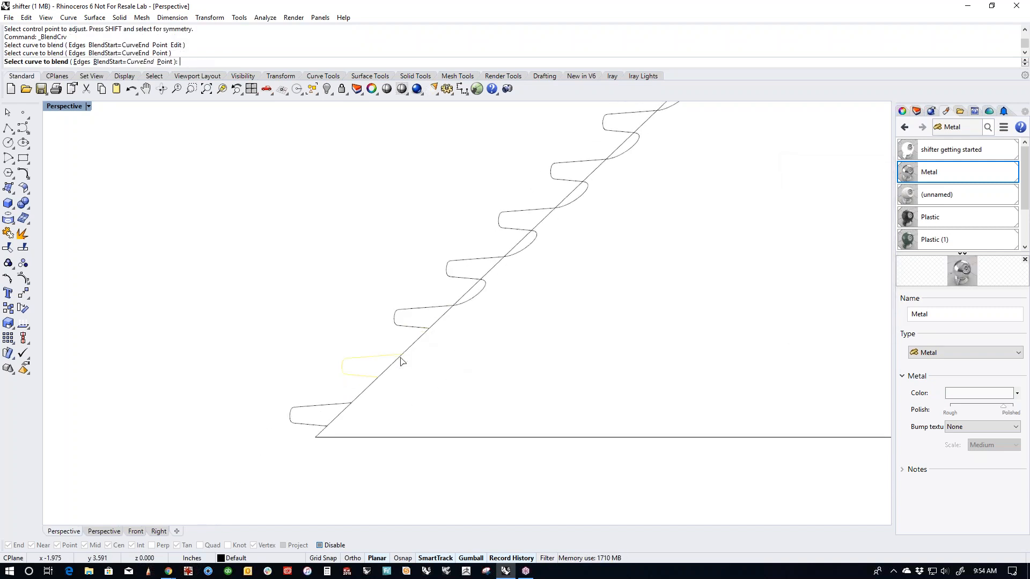
{"action": "right_click", "coordinate": [456, 383]}
{"action": "right_click_drag", "start_coordinate": [401, 398], "coordinate": [433, 363], "text": "shift"}
{"action": "right_click", "coordinate": [433, 362]}
{"action": "left_click", "coordinate": [400, 342]}
{"action": "left_click", "coordinate": [380, 369]}
{"action": "right_click", "coordinate": [369, 396]}
Step: Blend the lowest rib's lower edge to the base line with tangency at the rib and position at the base, shortening the blend's handle
{"action": "scroll", "coordinate": [370, 396], "scroll_direction": "up", "scroll_amount": 3}
{"action": "right_click", "coordinate": [345, 394]}
{"action": "left_click", "coordinate": [349, 387]}
{"action": "left_click", "coordinate": [342, 410]}
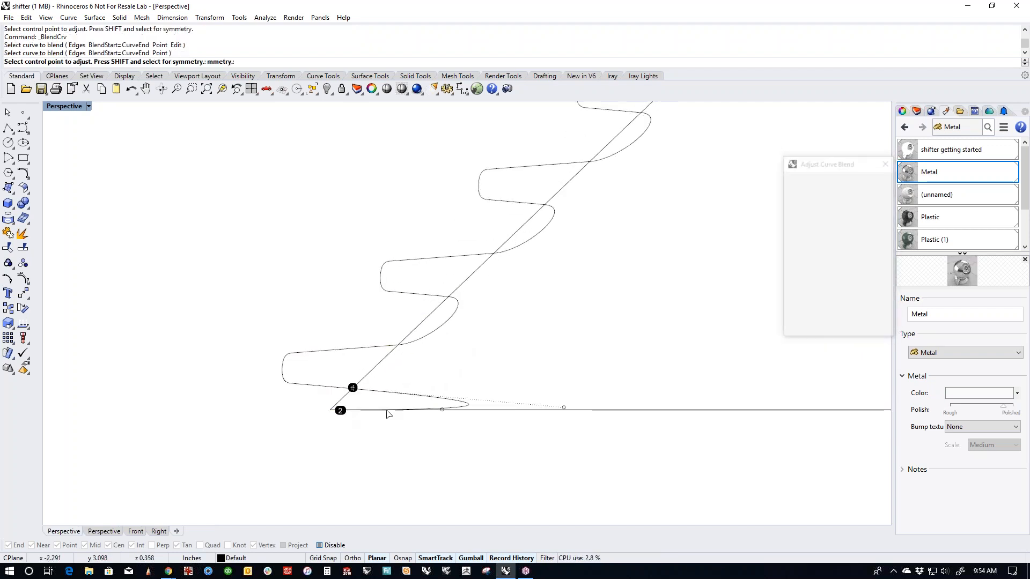
{"action": "left_click", "coordinate": [860, 206]}
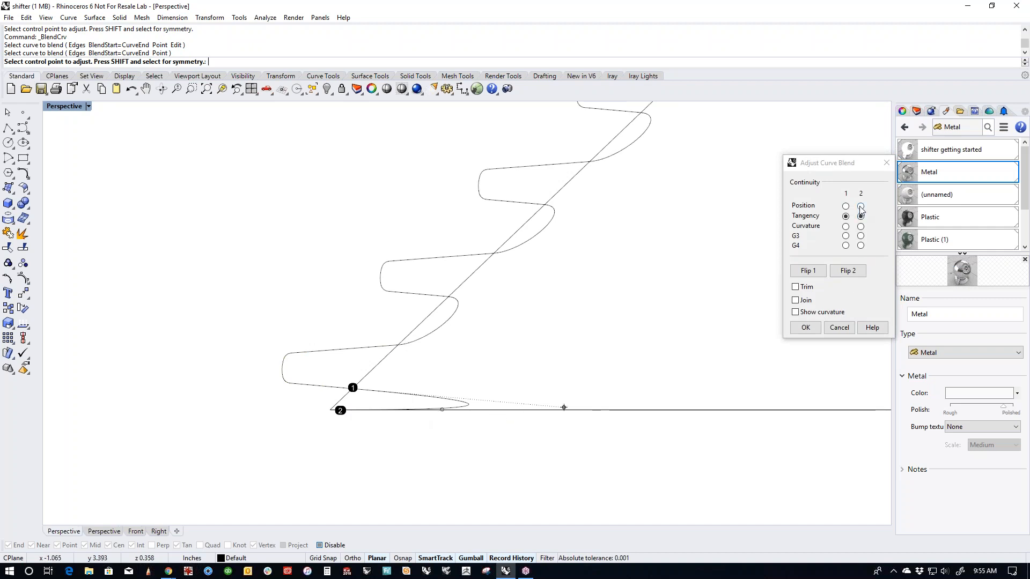
{"action": "left_click", "coordinate": [563, 407]}
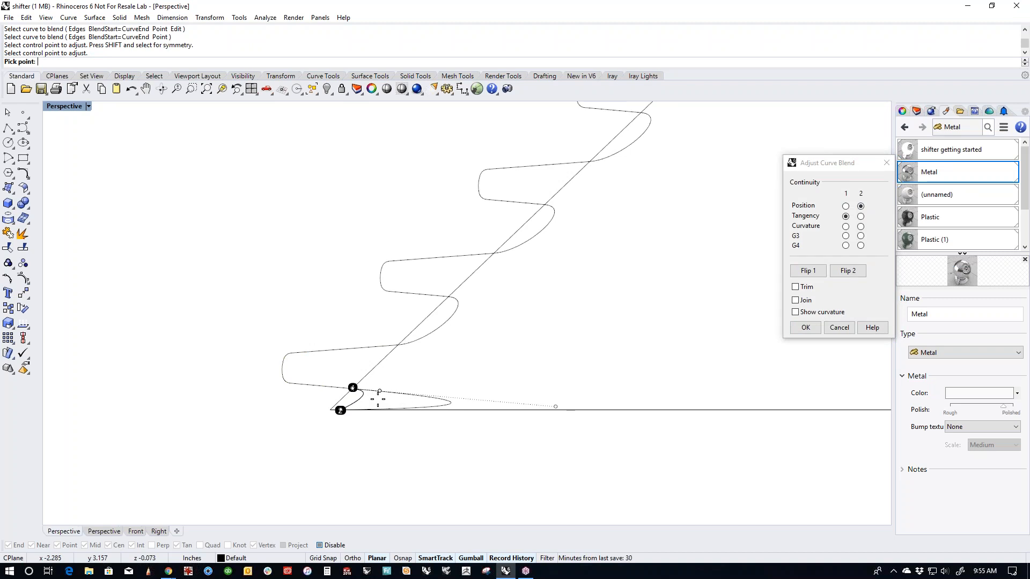
{"action": "left_click", "coordinate": [374, 391]}
{"action": "left_click", "coordinate": [447, 369]}
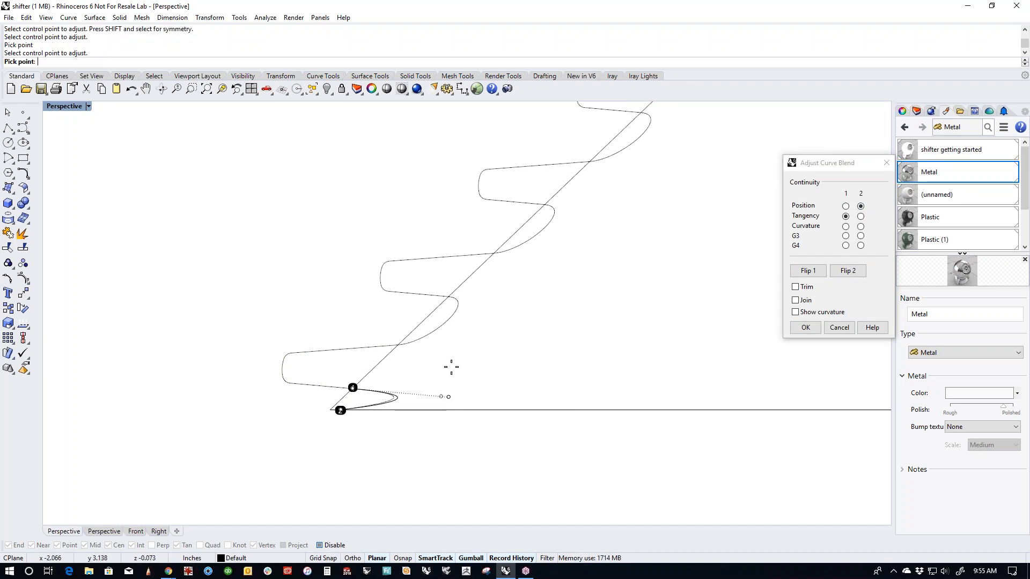
{"action": "left_click", "coordinate": [376, 368]}
{"action": "key", "text": "Return"}
Step: Create a blend curve from the topmost rib's upper edge to the horizontal top line, with tangency at the rib and position at the line
{"action": "scroll", "coordinate": [389, 379], "scroll_direction": "down", "scroll_amount": 5}
{"action": "right_click_drag", "start_coordinate": [467, 347], "coordinate": [431, 383]}
{"action": "left_click_drag", "start_coordinate": [279, 251], "coordinate": [290, 290]}
{"action": "scroll", "coordinate": [524, 280], "scroll_direction": "up", "scroll_amount": 10}
{"action": "scroll", "coordinate": [438, 278], "scroll_direction": "up", "scroll_amount": 2}
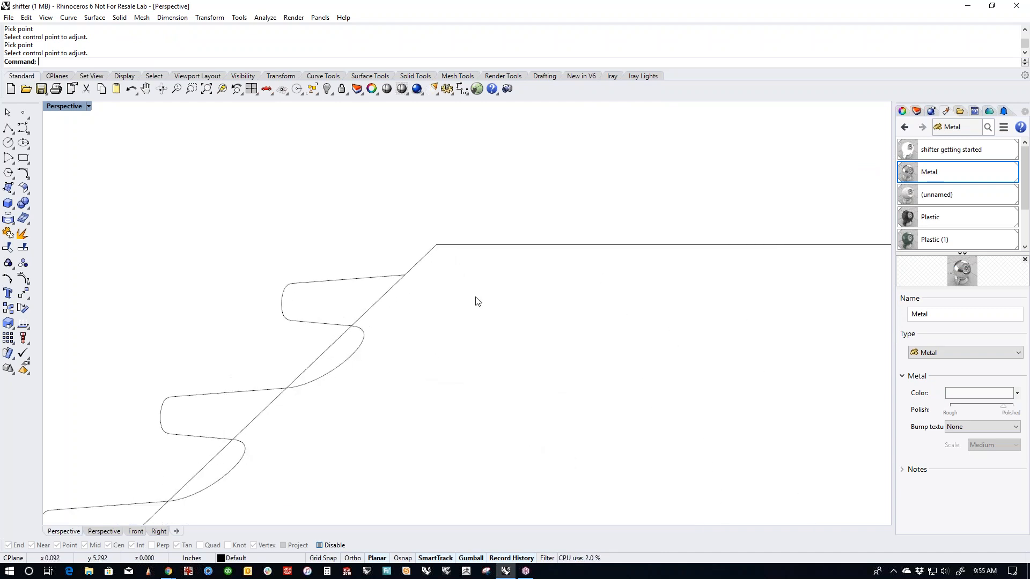
{"action": "middle_click", "coordinate": [476, 299]}
{"action": "left_click", "coordinate": [521, 268]}
{"action": "left_click", "coordinate": [400, 279]}
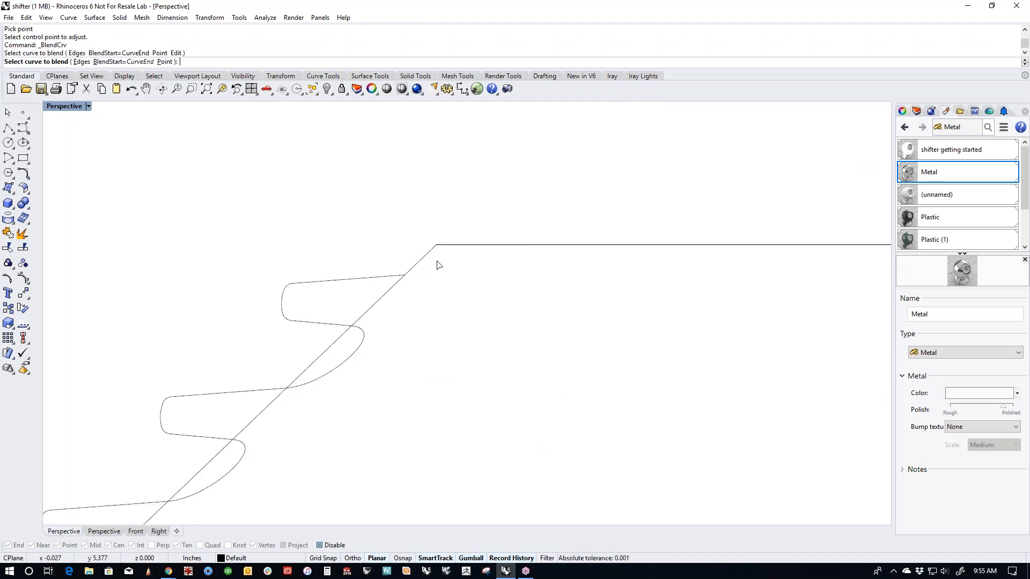
{"action": "left_click", "coordinate": [450, 247]}
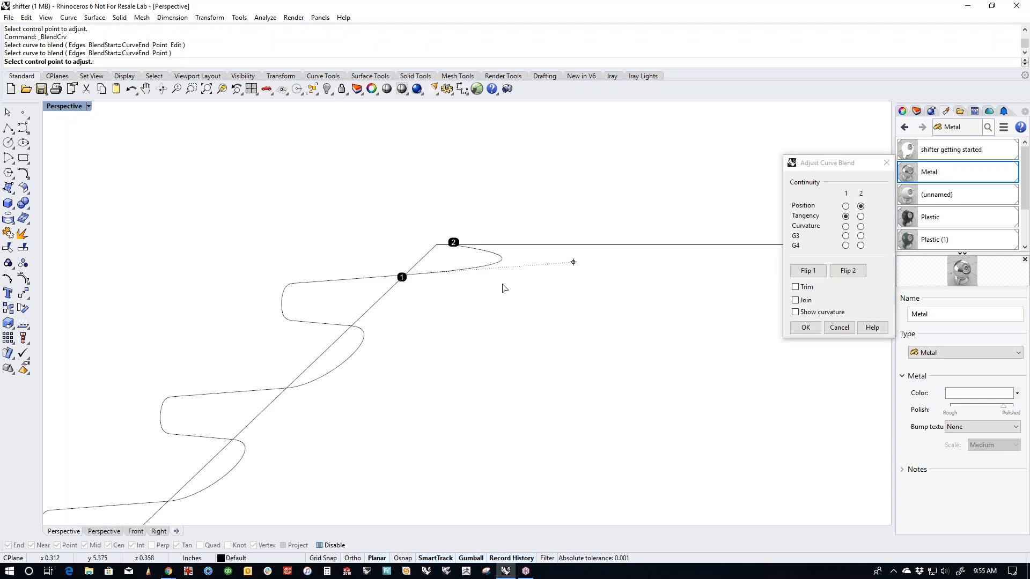
Step: Keep tangency at the blend's rib end and pull its handle in so the curve turns tightly up to the top line
{"action": "left_click", "coordinate": [404, 278]}
{"action": "left_click", "coordinate": [384, 276]}
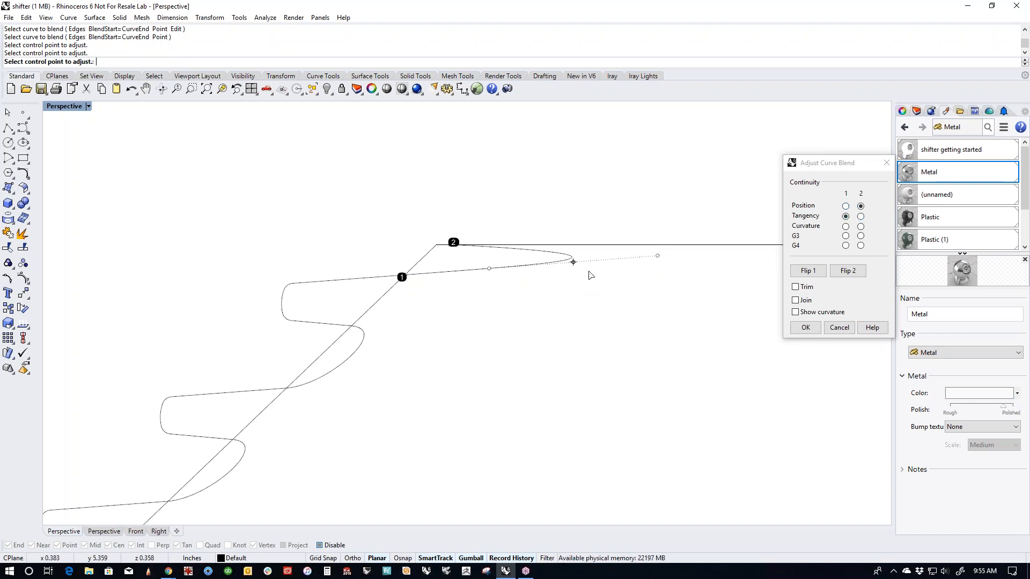
{"action": "left_click", "coordinate": [845, 206]}
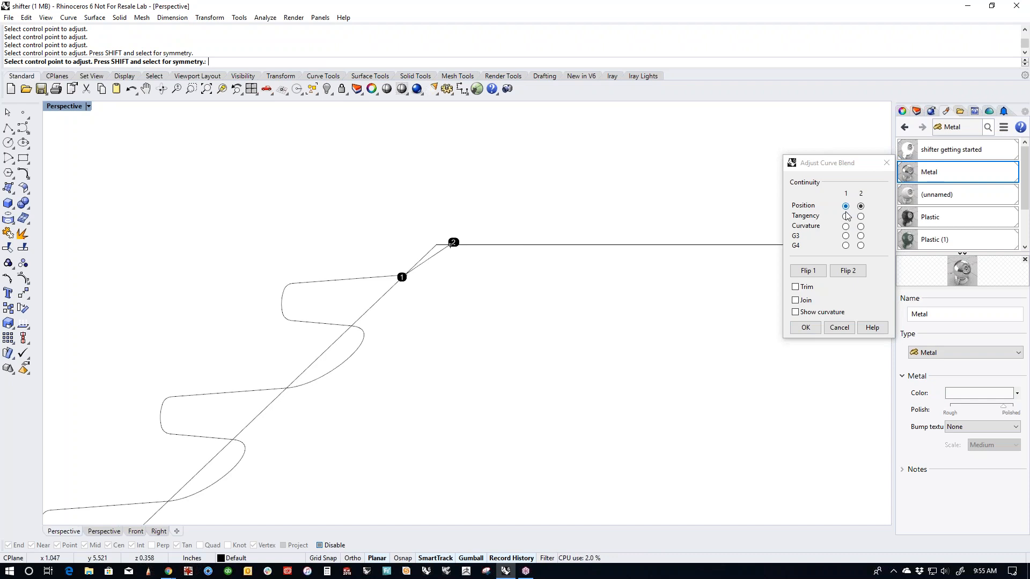
{"action": "left_click", "coordinate": [846, 216]}
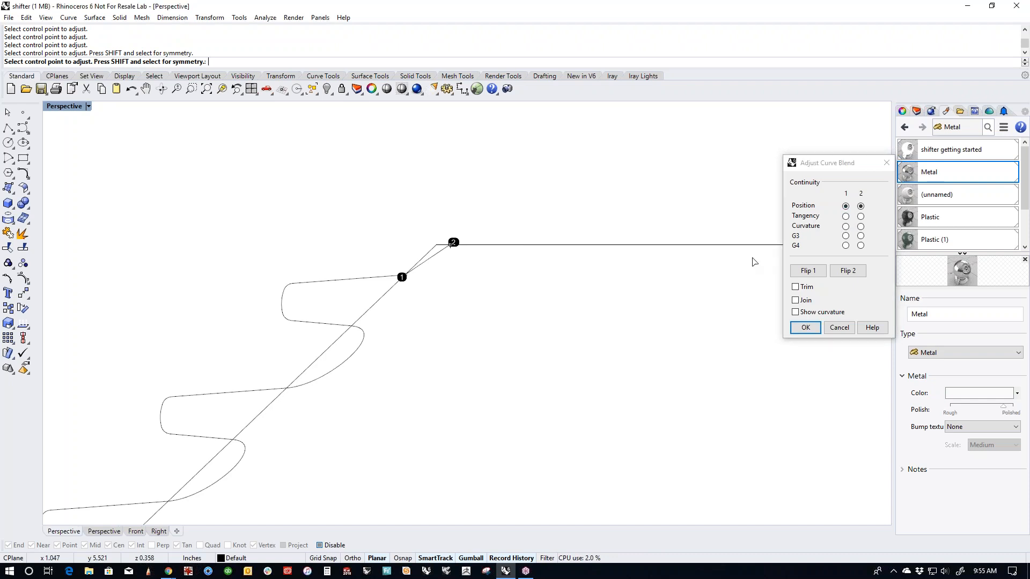
{"action": "left_click", "coordinate": [574, 262]}
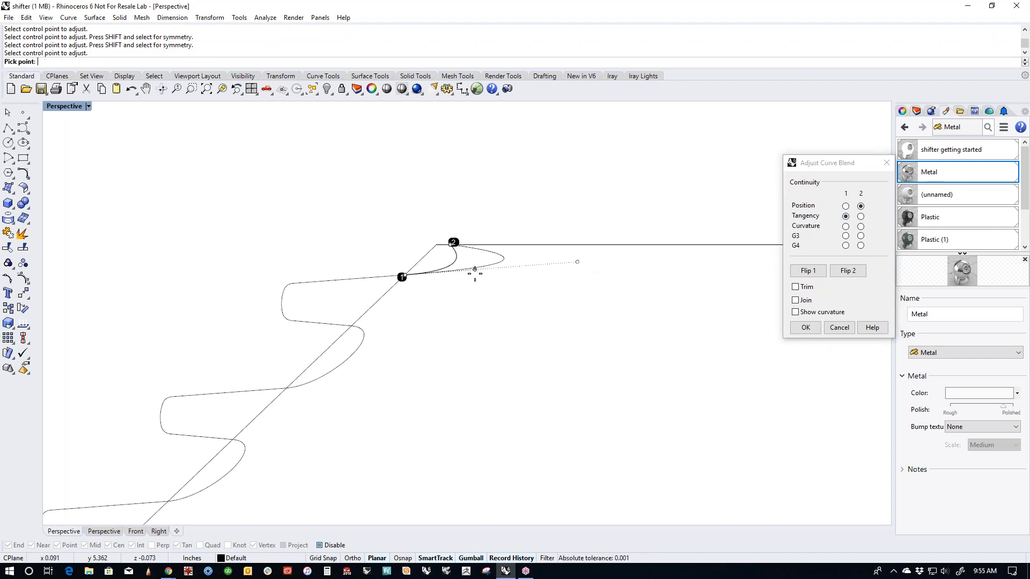
{"action": "left_click", "coordinate": [456, 272]}
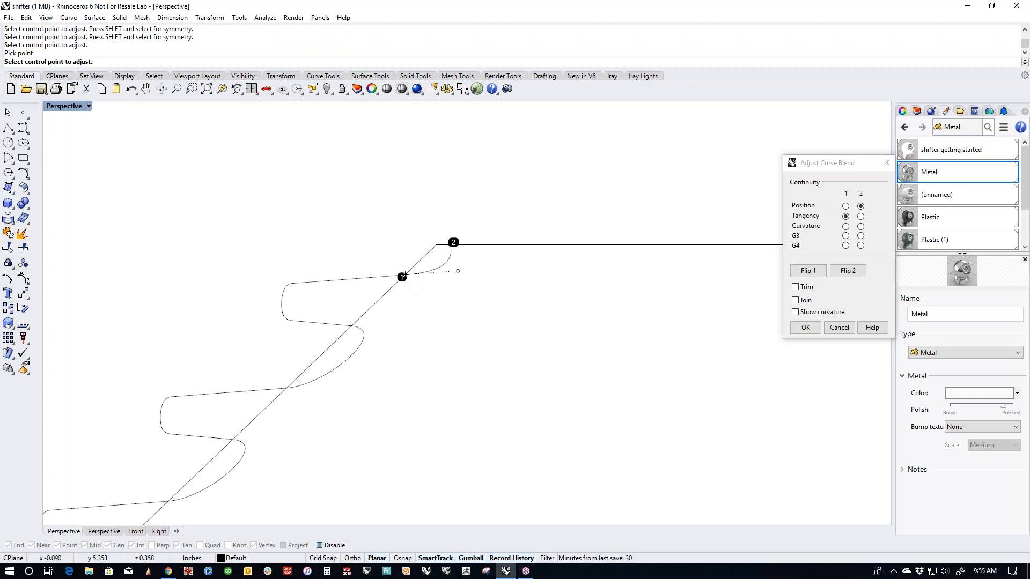
Step: Slide the blend's start back along the topmost rib's upper edge and its end onto the trapezoid's upper left corner
{"action": "left_click", "coordinate": [403, 277]}
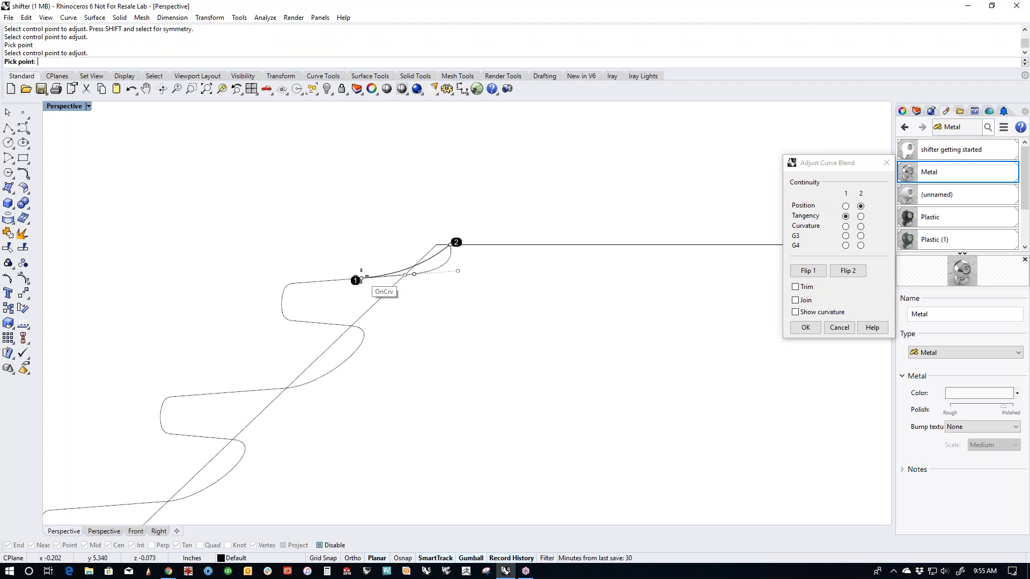
{"action": "left_click", "coordinate": [361, 278]}
{"action": "left_click", "coordinate": [454, 249]}
{"action": "left_click", "coordinate": [436, 245]}
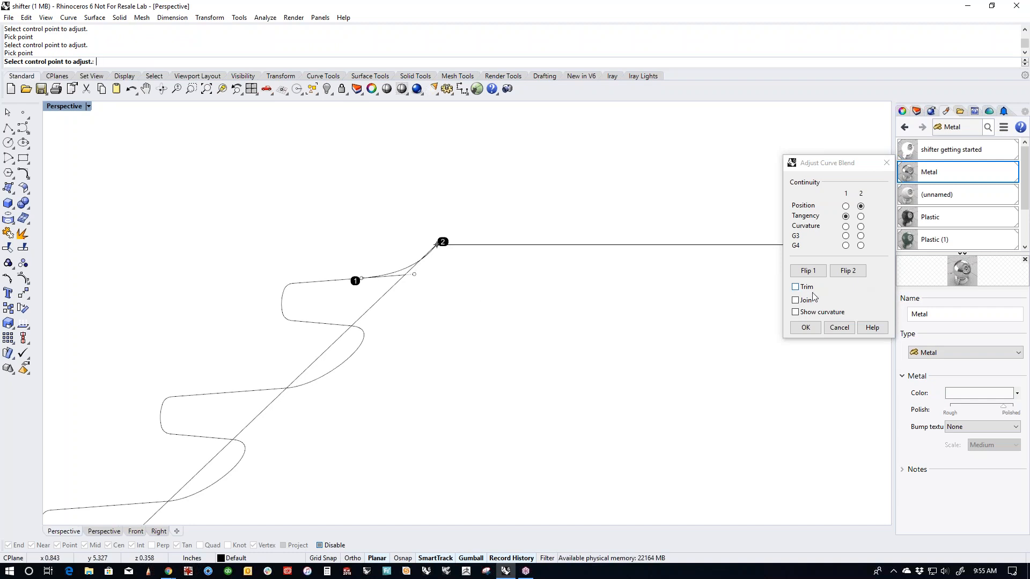
{"action": "key", "text": "Return"}
Step: Accept the topmost rib's blend and join the ribs and blend curves along the left slanted side into one profile curve
{"action": "scroll", "coordinate": [402, 290], "scroll_direction": "down", "scroll_amount": 2}
{"action": "scroll", "coordinate": [399, 310], "scroll_direction": "down", "scroll_amount": 8}
{"action": "left_click_drag", "start_coordinate": [259, 251], "coordinate": [465, 400]}
{"action": "left_click", "coordinate": [432, 313]}
{"action": "scroll", "coordinate": [429, 313], "scroll_direction": "up", "scroll_amount": 5}
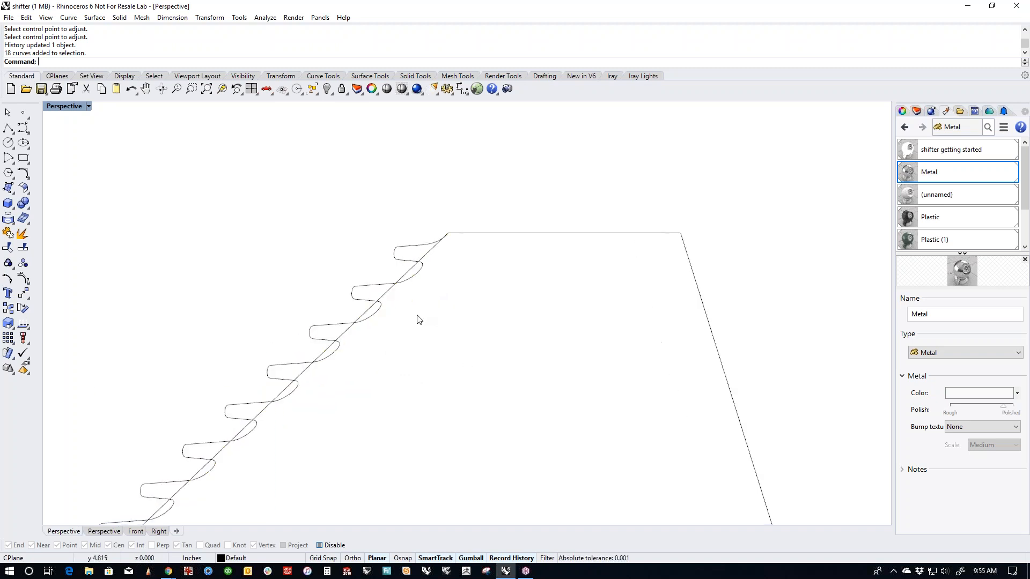
{"action": "left_click", "coordinate": [390, 297]}
{"action": "left_click", "coordinate": [406, 289]}
{"action": "scroll", "coordinate": [459, 326], "scroll_direction": "down", "scroll_amount": 5}
{"action": "left_click_drag", "start_coordinate": [290, 256], "coordinate": [517, 426]}
{"action": "scroll", "coordinate": [438, 362], "scroll_direction": "up", "scroll_amount": 5}
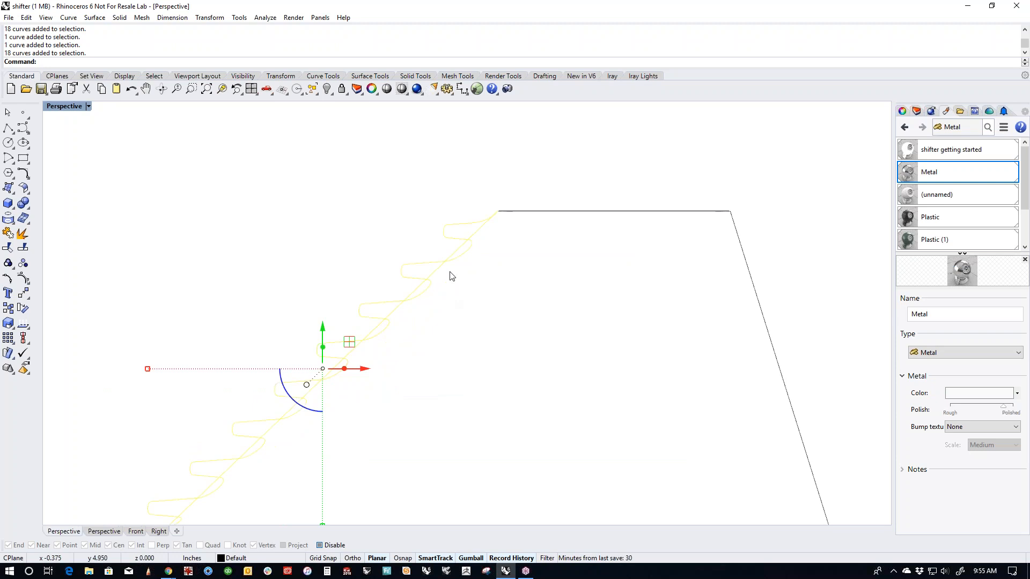
{"action": "type", "text": "j"}
{"action": "key", "text": "Return"}
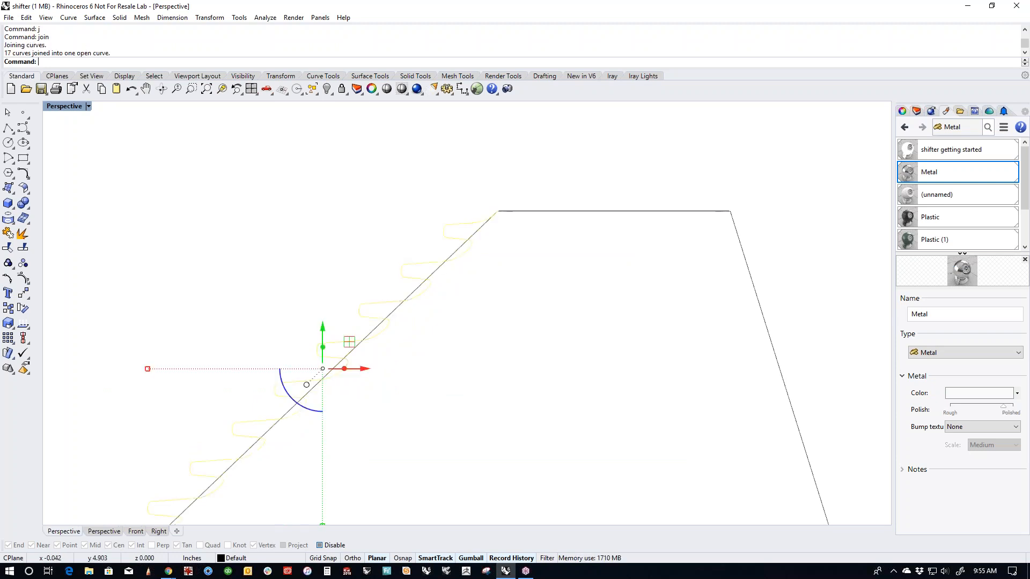
{"action": "key", "text": "Escape"}
Step: Switch to the perspective view with the world Top construction plane and delete the straight slanted guide line behind the ribbed profile
{"action": "scroll", "coordinate": [416, 336], "scroll_direction": "down", "scroll_amount": 3}
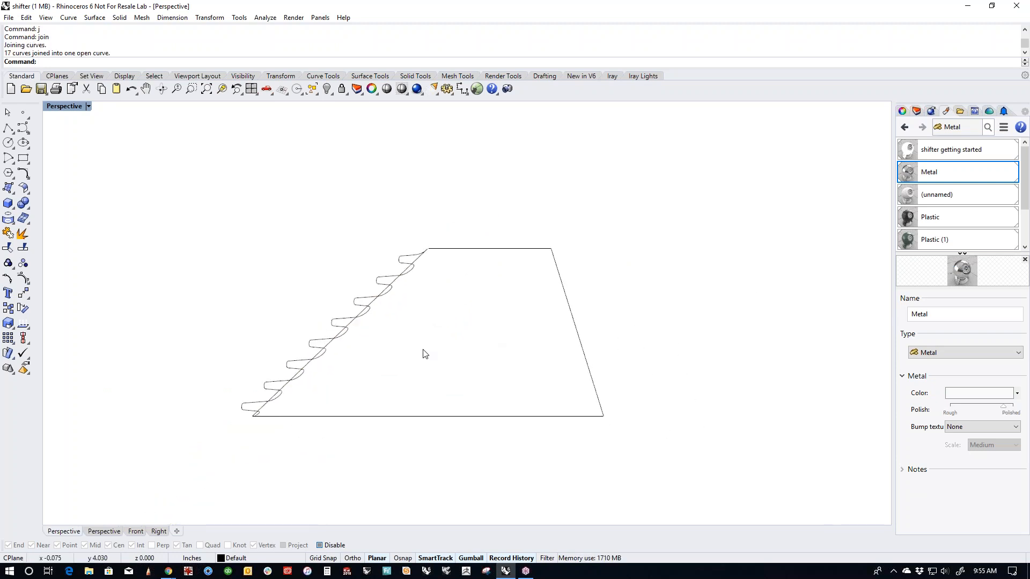
{"action": "type", "text": "P"}
{"action": "key", "text": "Return"}
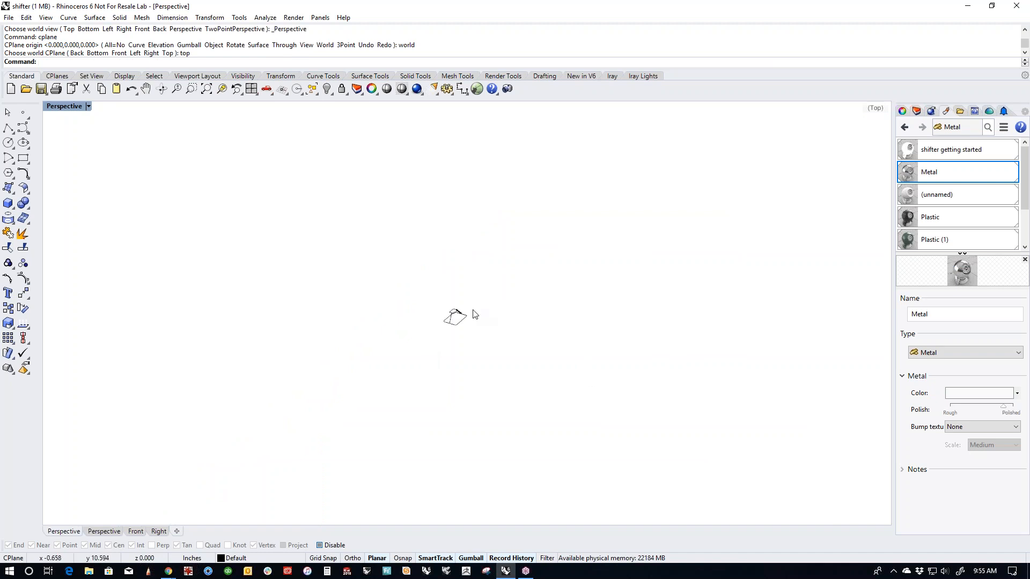
{"action": "right_click_drag", "start_coordinate": [378, 325], "coordinate": [598, 380]}
{"action": "scroll", "coordinate": [359, 316], "scroll_direction": "up", "scroll_amount": 6}
{"action": "left_click", "coordinate": [435, 339]}
{"action": "key", "text": "Delete"}
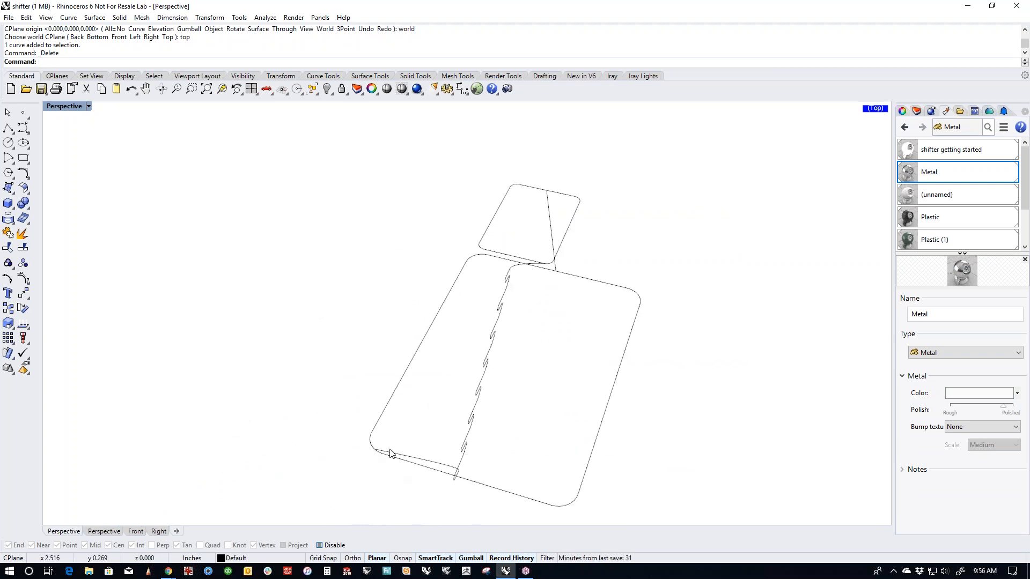
Step: Flatten the ribbed profile curve by scaling it to 0 along the gumball's red axis
{"action": "left_click", "coordinate": [470, 426]}
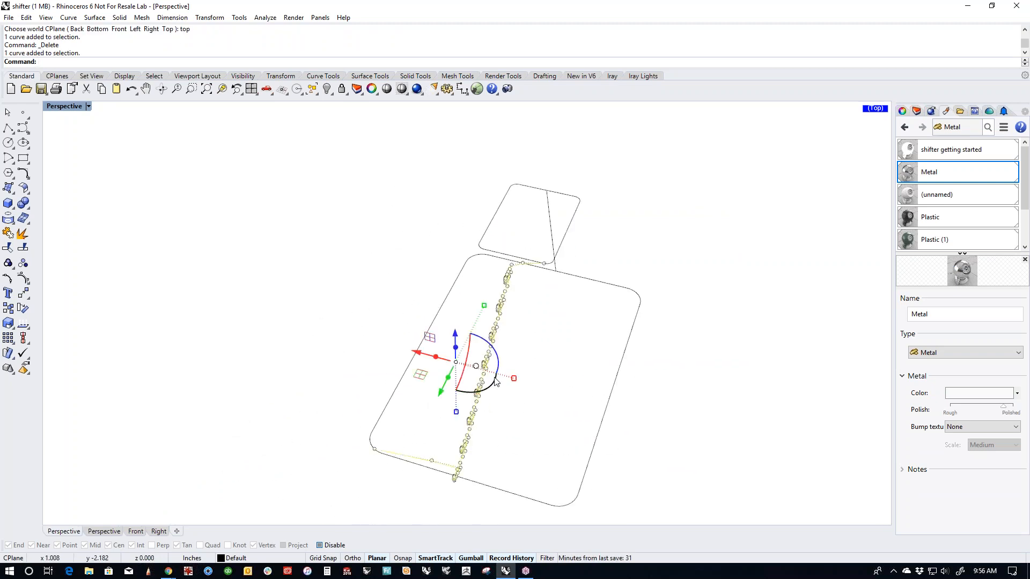
{"action": "right_click_drag", "start_coordinate": [496, 381], "coordinate": [542, 422]}
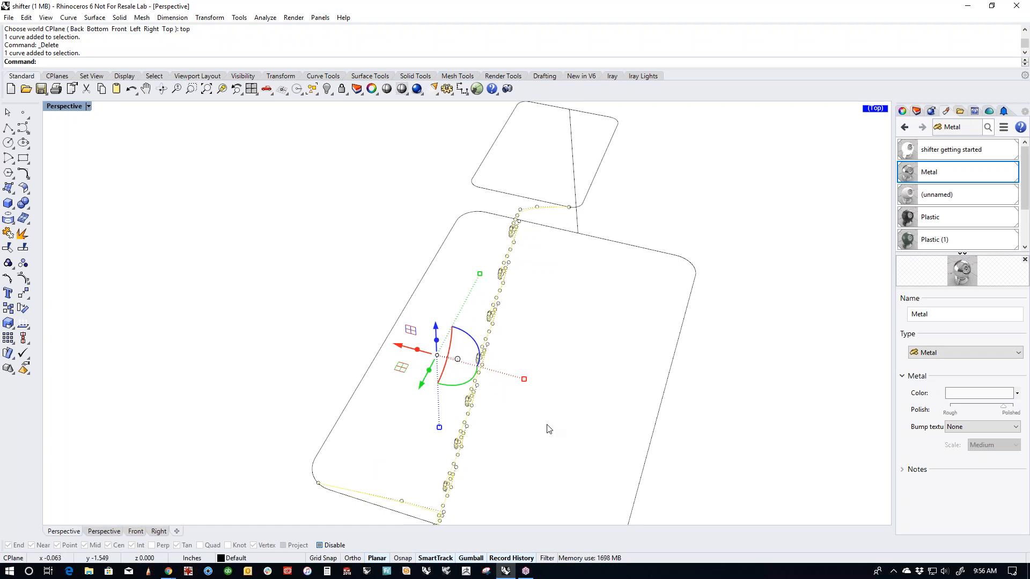
{"action": "left_click", "coordinate": [524, 379]}
{"action": "type", "text": "0"}
{"action": "key", "text": "Return"}
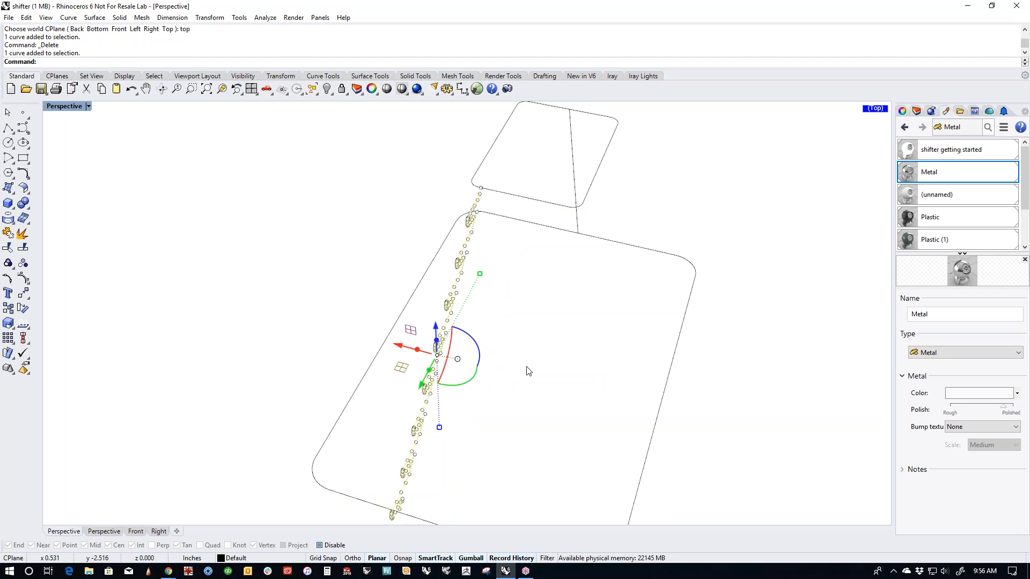
Step: Move the flattened ribbed profile so its top end sits at the middle of the small upper rounded rectangle's edge
{"action": "left_click_drag", "start_coordinate": [398, 339], "coordinate": [366, 305]}
{"action": "left_click", "coordinate": [484, 334]}
{"action": "left_click", "coordinate": [447, 327]}
{"action": "left_click_drag", "start_coordinate": [402, 346], "coordinate": [524, 197]}
{"action": "left_click", "coordinate": [620, 396]}
{"action": "scroll", "coordinate": [524, 414], "scroll_direction": "down", "scroll_amount": 2}
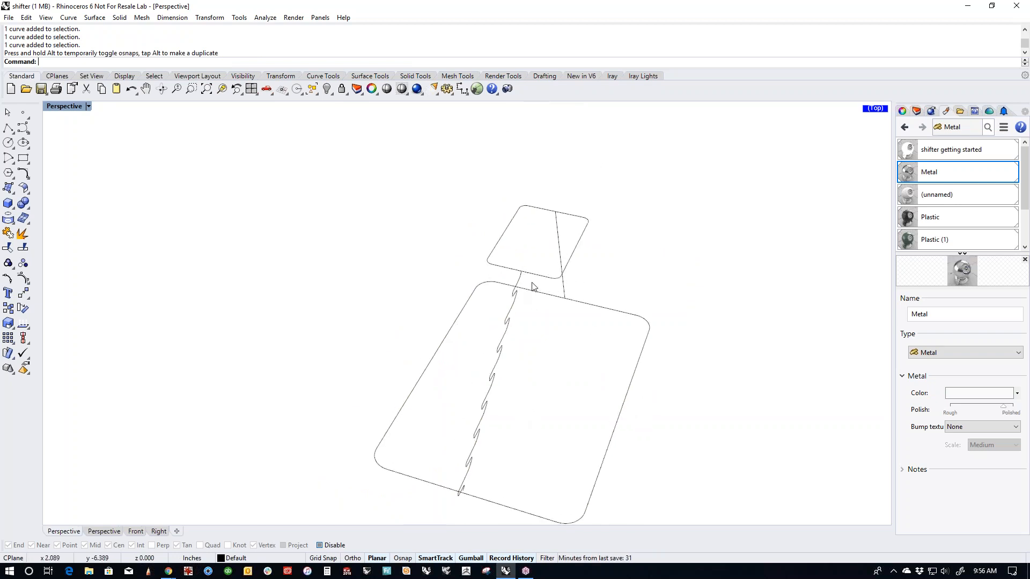
Step: Blend the profile's lower end to a point on the base rectangle with tangency and trimming, sliding the blend's start back along the rib
{"action": "right_click_drag", "start_coordinate": [517, 480], "coordinate": [443, 403]}
{"action": "scroll", "coordinate": [375, 413], "scroll_direction": "up", "scroll_amount": 8}
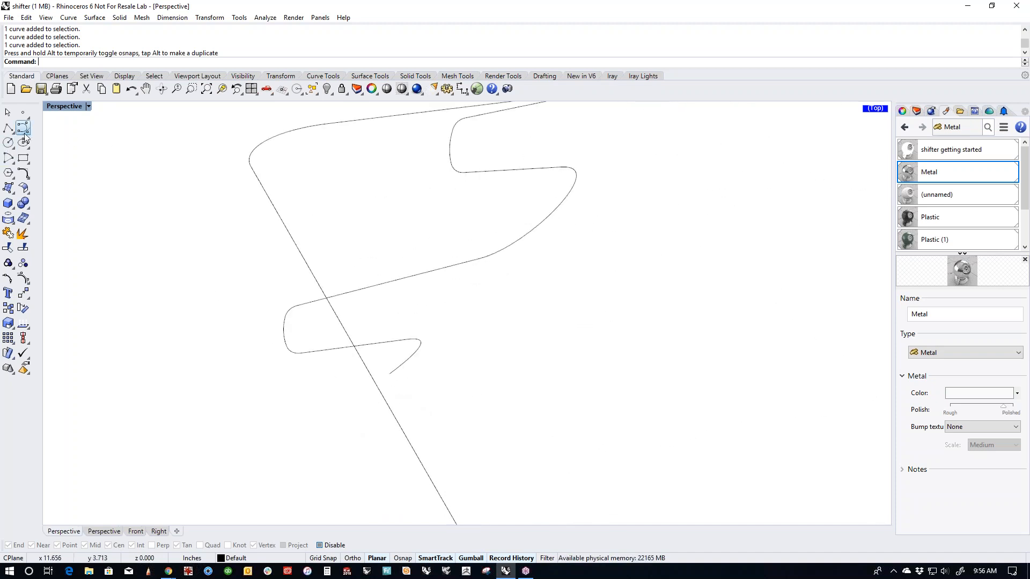
{"action": "middle_click", "coordinate": [307, 387]}
{"action": "left_click", "coordinate": [351, 350]}
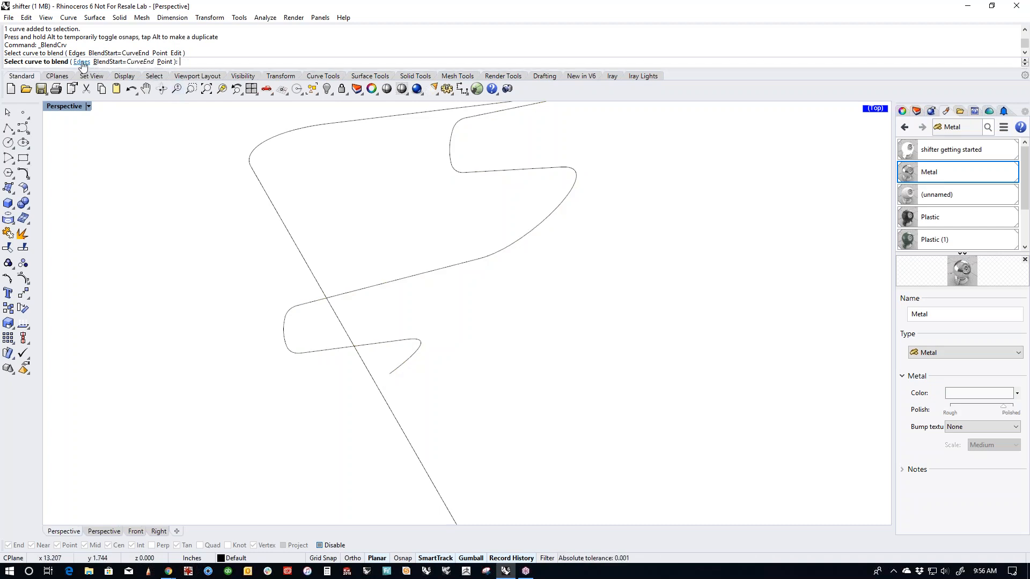
{"action": "left_click", "coordinate": [164, 62]}
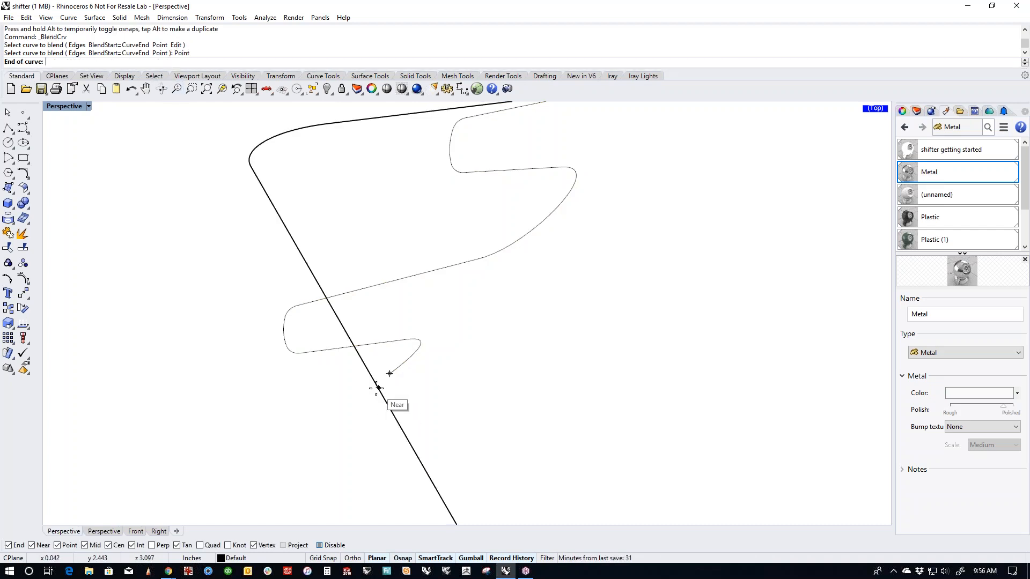
{"action": "left_click", "coordinate": [398, 419]}
{"action": "left_click", "coordinate": [389, 374]}
{"action": "mouse_move", "coordinate": [388, 374]}
{"action": "left_mouse_down"}
{"action": "mouse_move", "coordinate": [402, 382]}
{"action": "mouse_move", "coordinate": [429, 373]}
{"action": "mouse_move", "coordinate": [421, 379]}
{"action": "left_mouse_up"}
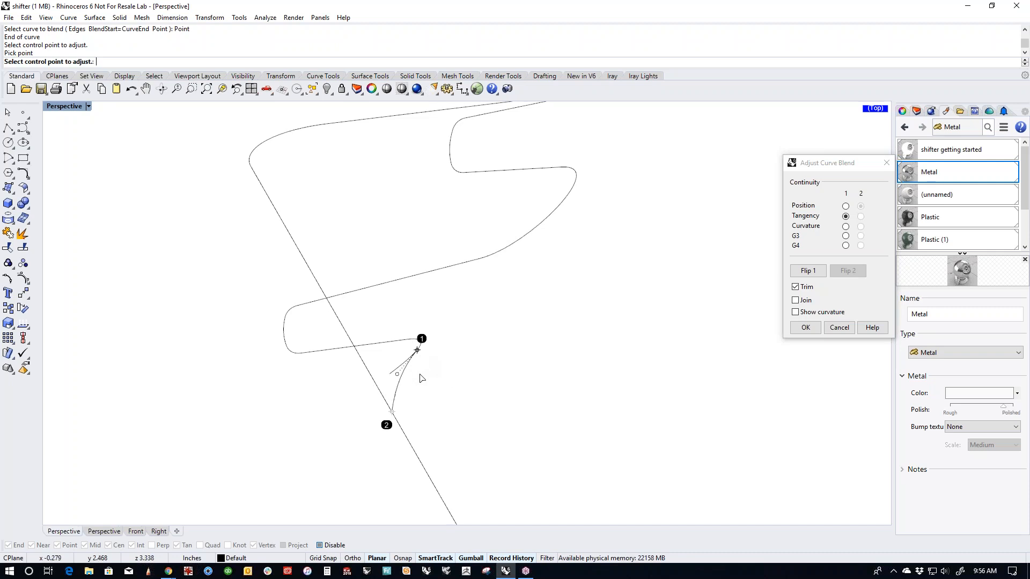
{"action": "right_click", "coordinate": [454, 403]}
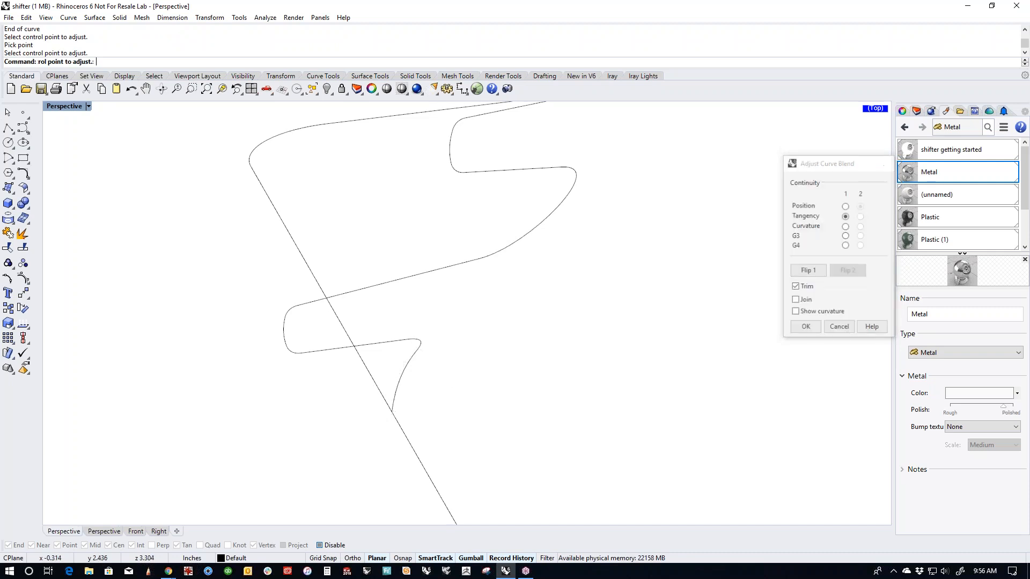
Step: Join the ribbed profile and its new lower blend into one curve
{"action": "scroll", "coordinate": [378, 360], "scroll_direction": "down", "scroll_amount": 6}
{"action": "scroll", "coordinate": [426, 384], "scroll_direction": "down", "scroll_amount": 4}
{"action": "right_click_drag", "start_coordinate": [432, 382], "coordinate": [265, 241]}
{"action": "left_click_drag", "start_coordinate": [263, 242], "coordinate": [485, 443]}
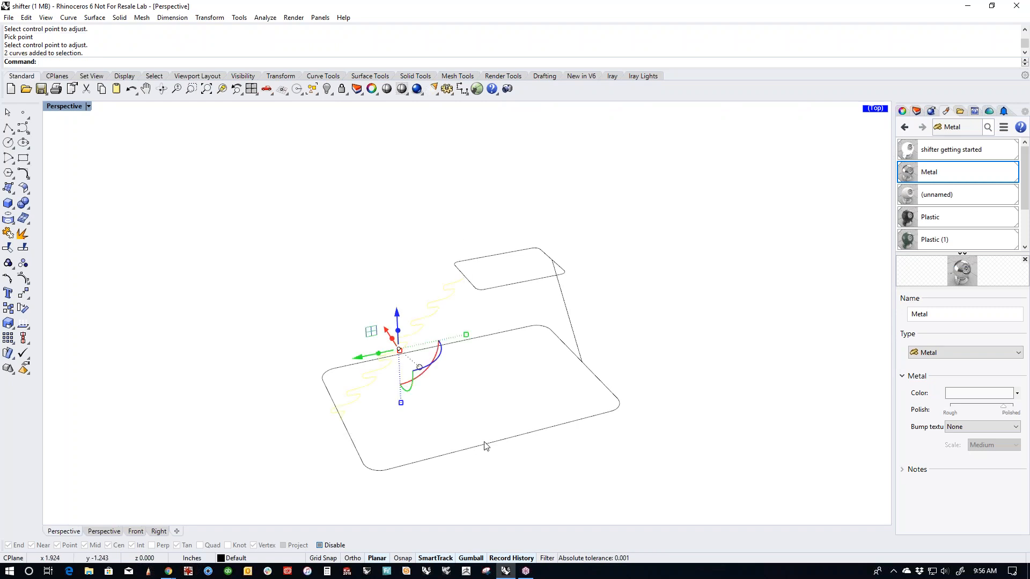
{"action": "type", "text": "j"}
{"action": "key", "text": "Return"}
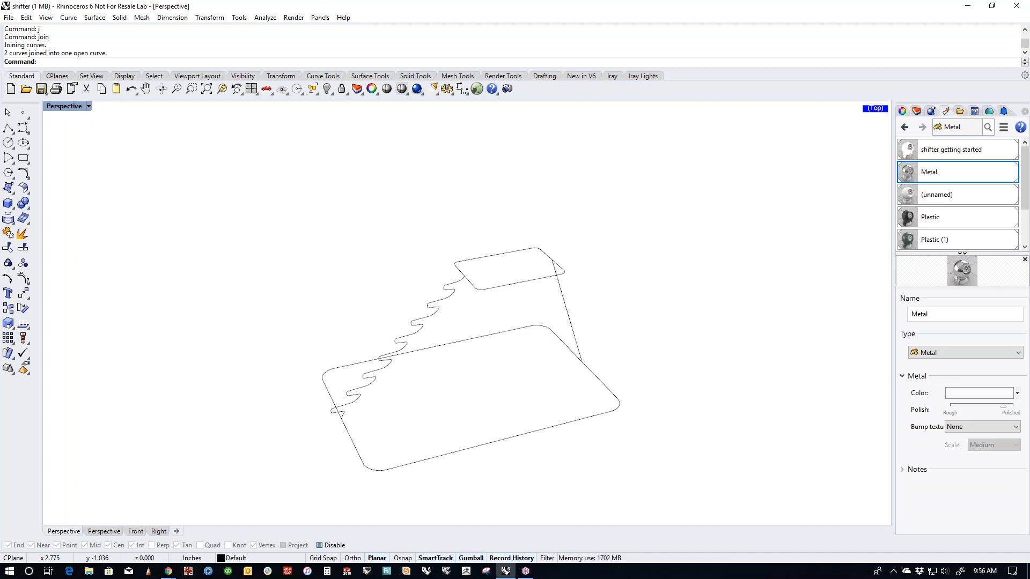
Step: Start surfacing the boot from the ribbed profile and the two rounded rectangles
{"action": "right_click_drag", "start_coordinate": [536, 367], "coordinate": [410, 379]}
{"action": "right_click_drag", "start_coordinate": [526, 298], "coordinate": [423, 350]}
{"action": "middle_click", "coordinate": [422, 351]}
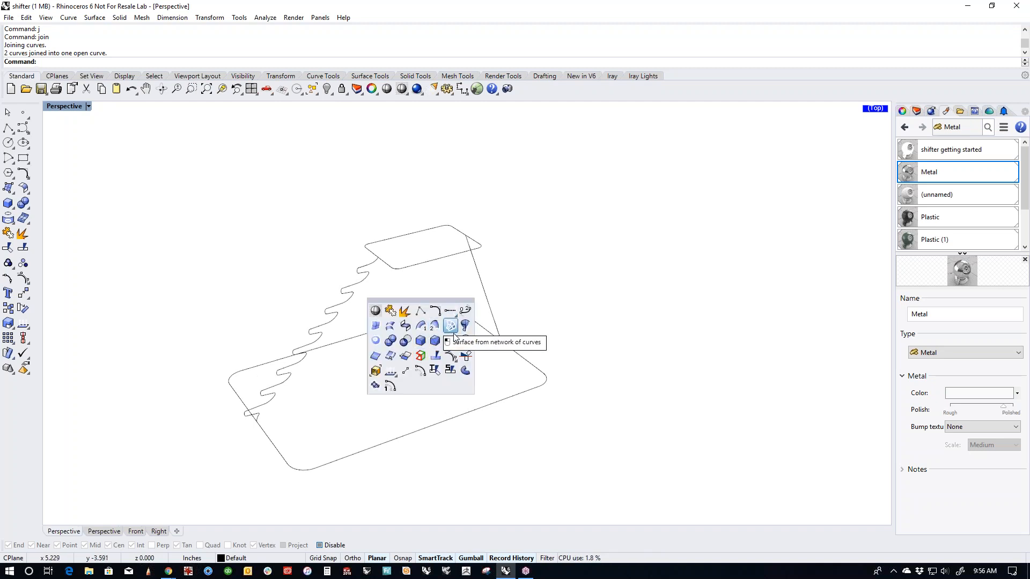
Step: Sweep the wavy profile along the small upper and large base rounded rectangles as a closed two-rail sweep, refitting cross sections within 0.01
{"action": "left_click", "coordinate": [434, 332]}
{"action": "left_click", "coordinate": [421, 268]}
{"action": "left_click", "coordinate": [351, 462]}
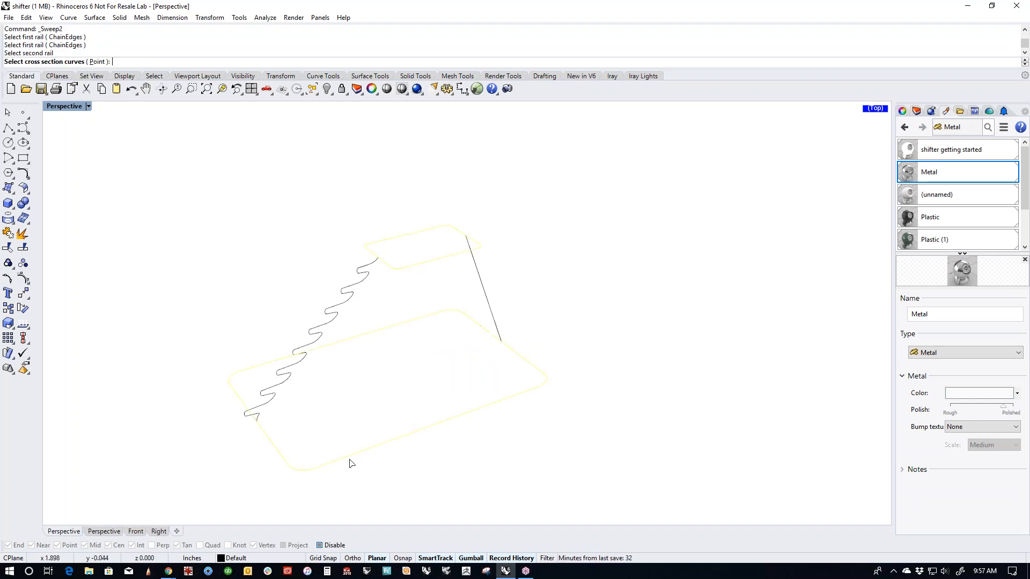
{"action": "left_click", "coordinate": [262, 410]}
{"action": "key", "text": "Return"}
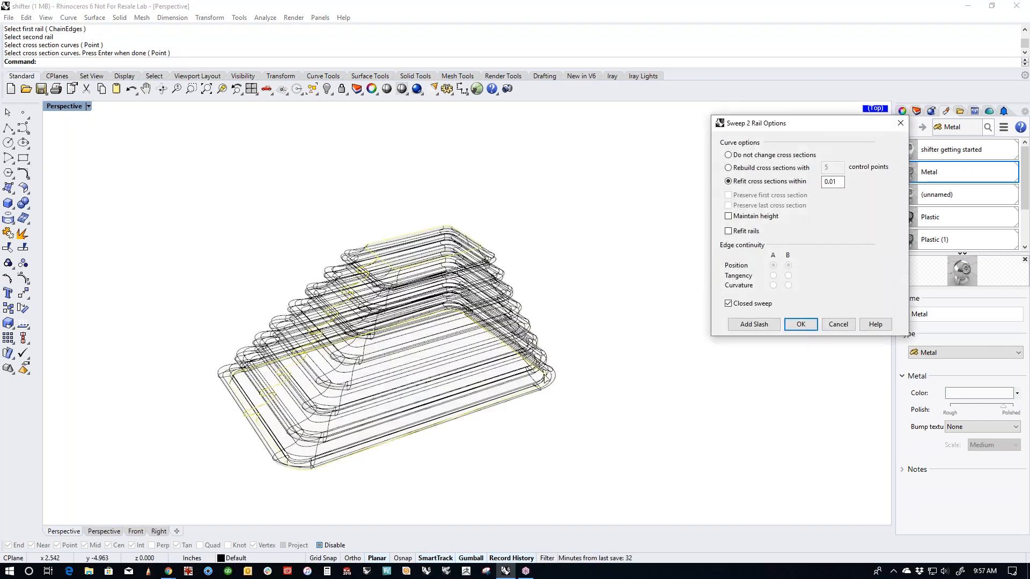
{"action": "right_click_drag", "start_coordinate": [561, 426], "coordinate": [536, 371]}
{"action": "left_click", "coordinate": [746, 155]}
{"action": "right_click_drag", "start_coordinate": [593, 285], "coordinate": [650, 331]}
{"action": "left_click", "coordinate": [751, 181]}
{"action": "left_click", "coordinate": [797, 324]}
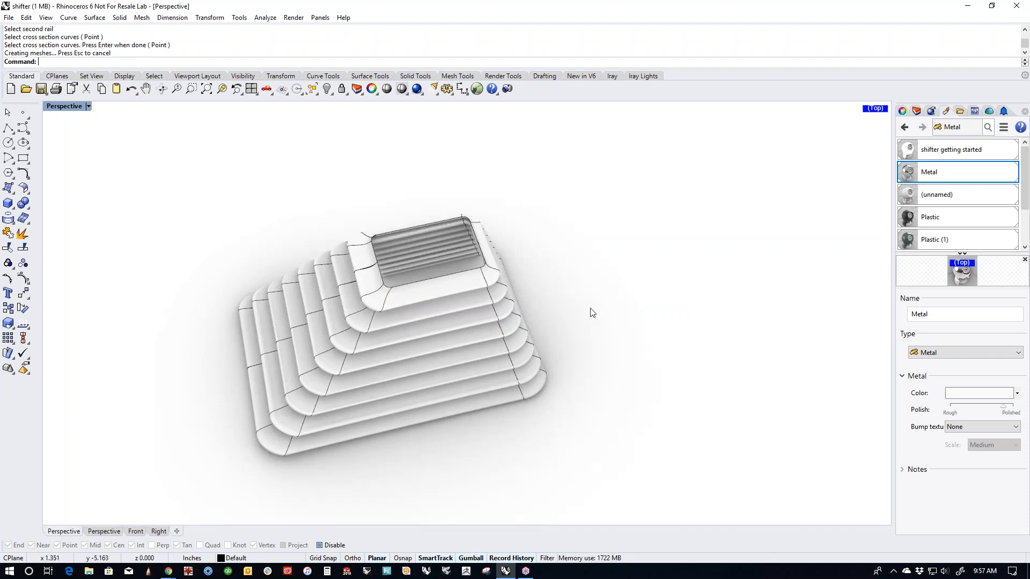
{"action": "mouse_move", "coordinate": [603, 393]}
{"action": "right_mouse_down"}
{"action": "mouse_move", "coordinate": [577, 248]}
{"action": "mouse_move", "coordinate": [563, 340]}
{"action": "mouse_move", "coordinate": [542, 332]}
{"action": "right_mouse_up"}
{"action": "left_click", "coordinate": [541, 331]}
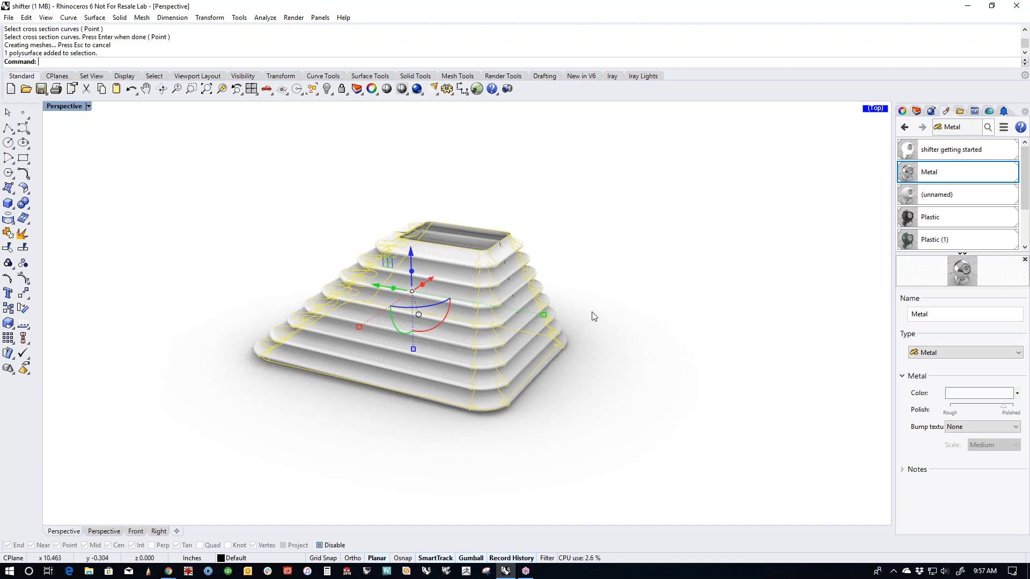
{"action": "right_click_drag", "start_coordinate": [648, 347], "coordinate": [536, 365]}
{"action": "left_click", "coordinate": [633, 352]}
Step: Try bending the swept bellows sideways along a near-vertical spine in the Right view, and undo the bend
{"action": "left_click", "coordinate": [431, 349]}
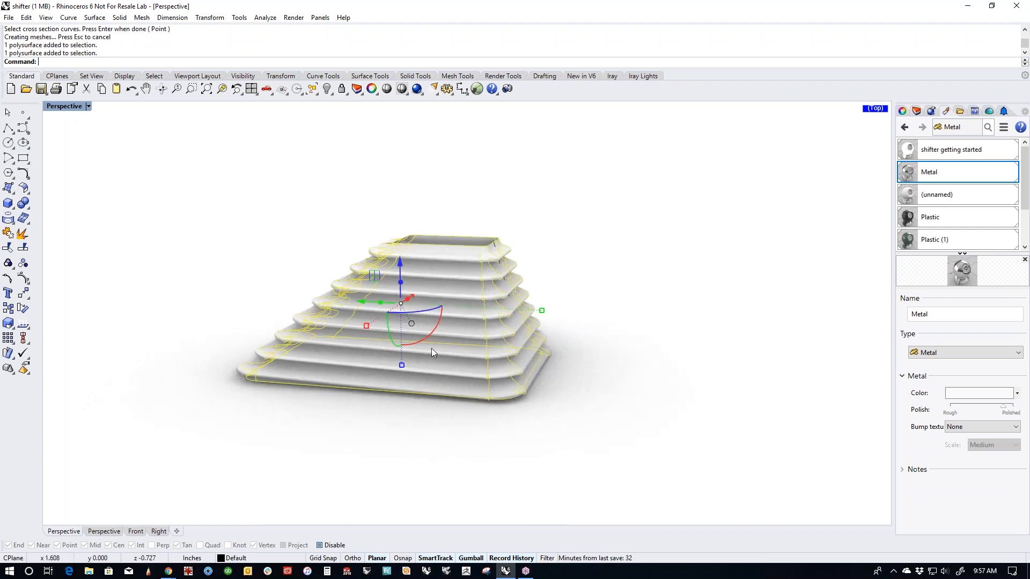
{"action": "type", "text": "f"}
{"action": "key", "text": "Return"}
{"action": "right_click_drag", "start_coordinate": [667, 353], "coordinate": [521, 420]}
{"action": "type", "text": "r"}
{"action": "key", "text": "Return"}
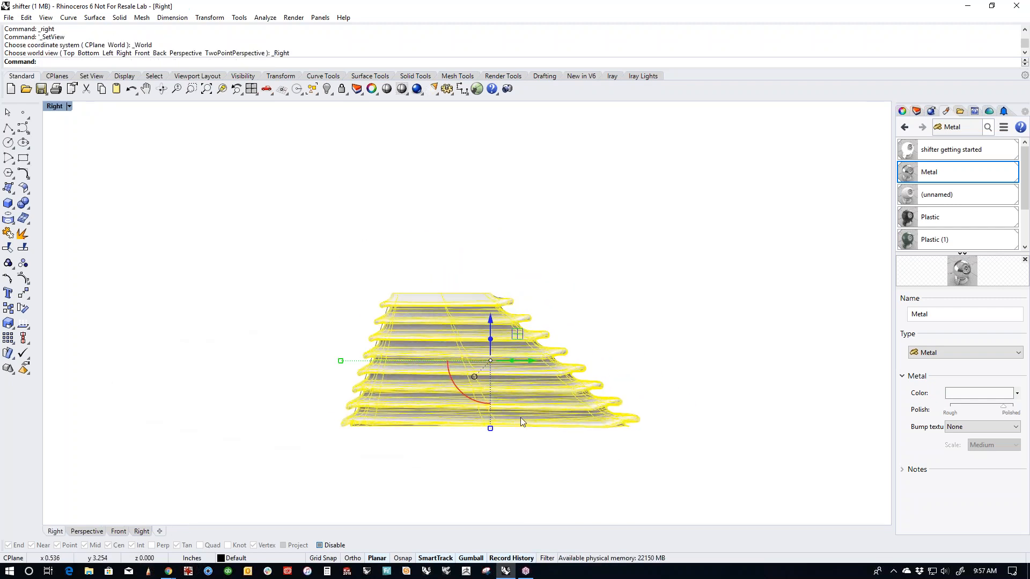
{"action": "type", "text": "bend"}
{"action": "key", "text": "Return"}
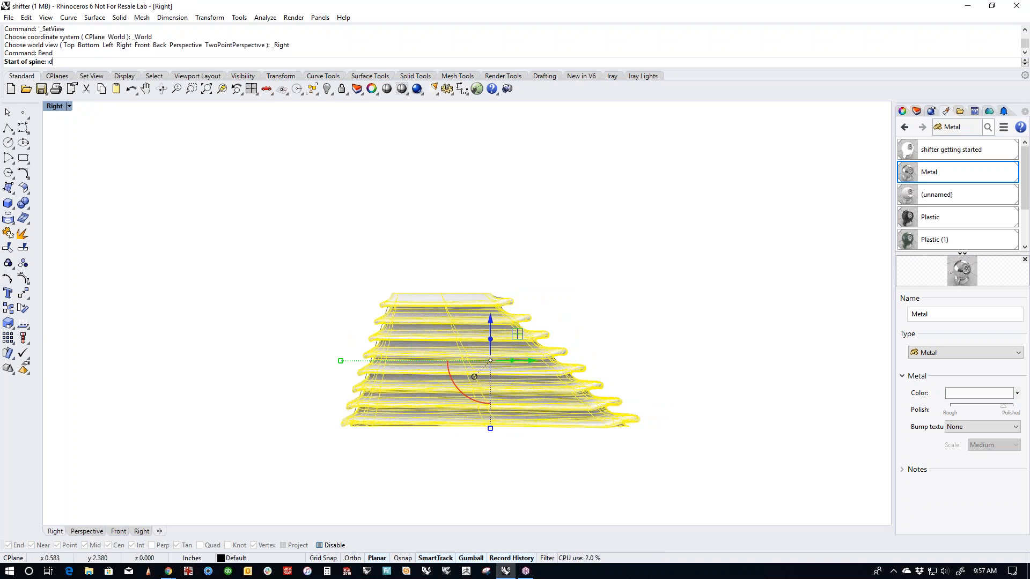
{"action": "left_click", "coordinate": [440, 384]}
{"action": "left_click", "coordinate": [425, 262]}
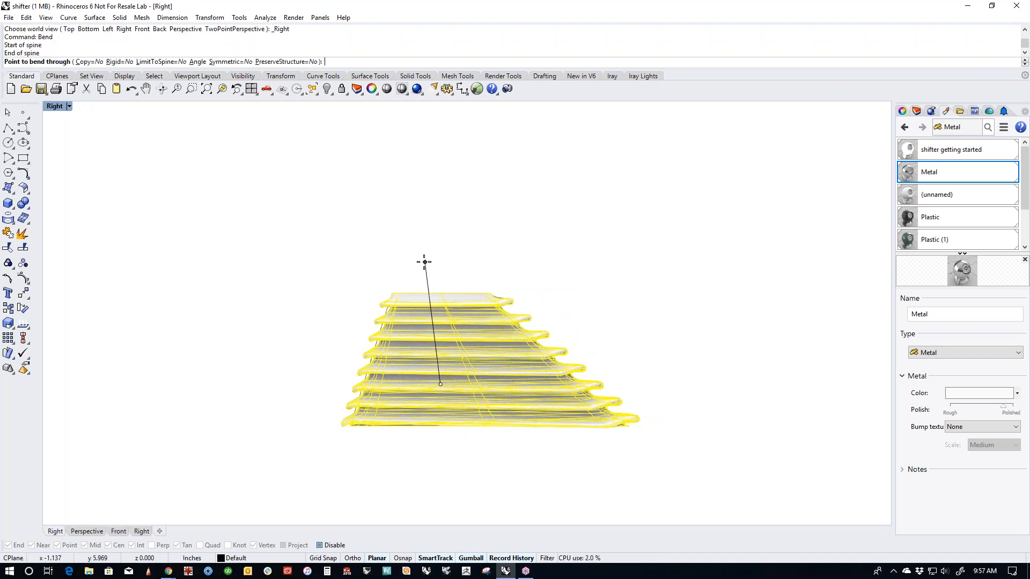
{"action": "left_click", "coordinate": [379, 283]}
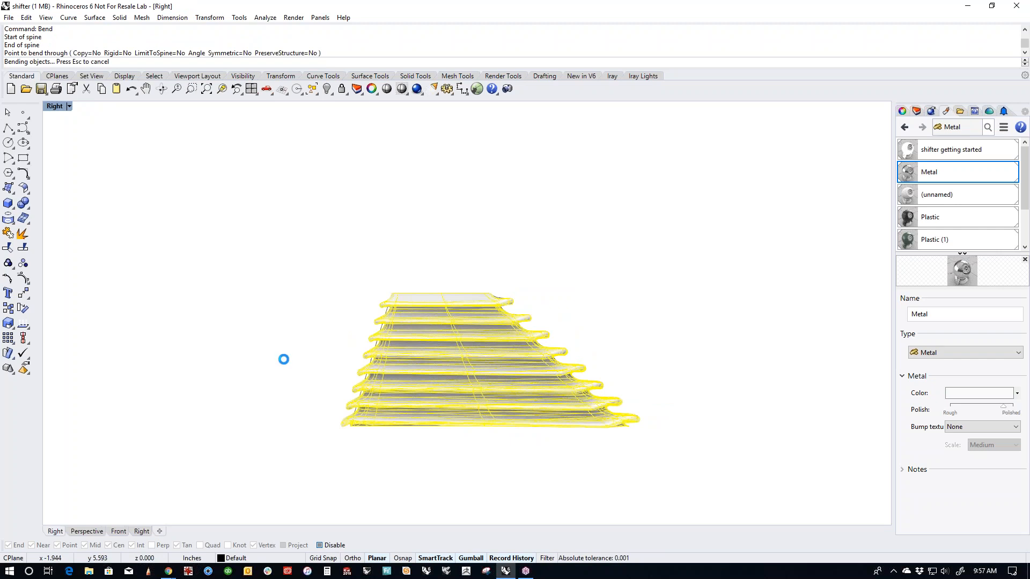
{"action": "key", "text": "Escape"}
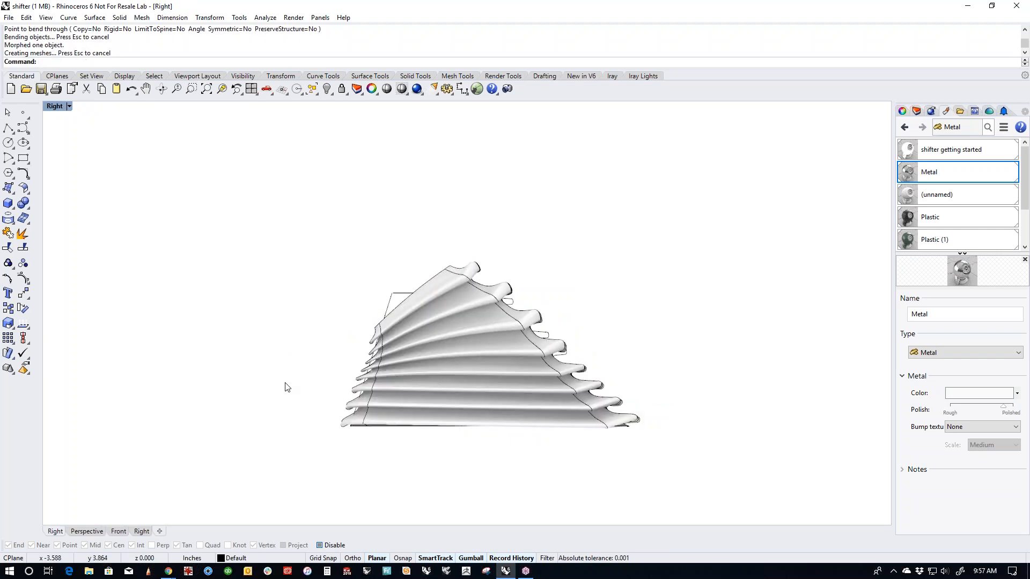
{"action": "key", "text": "ctrl+z"}
{"action": "key", "text": "Escape"}
Step: Show all hidden shifter parts and return to the Perspective view
{"action": "type", "text": "v"}
{"action": "key", "text": "Return"}
{"action": "type", "text": "show"}
{"action": "key", "text": "Return"}
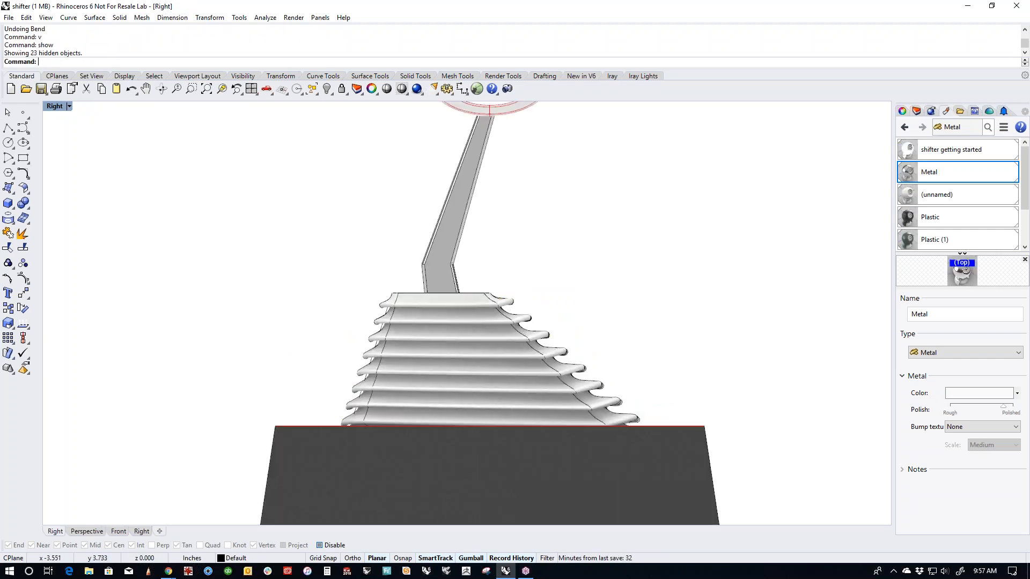
{"action": "type", "text": "p"}
{"action": "key", "text": "Return"}
{"action": "right_click_drag", "start_coordinate": [372, 413], "coordinate": [465, 394]}
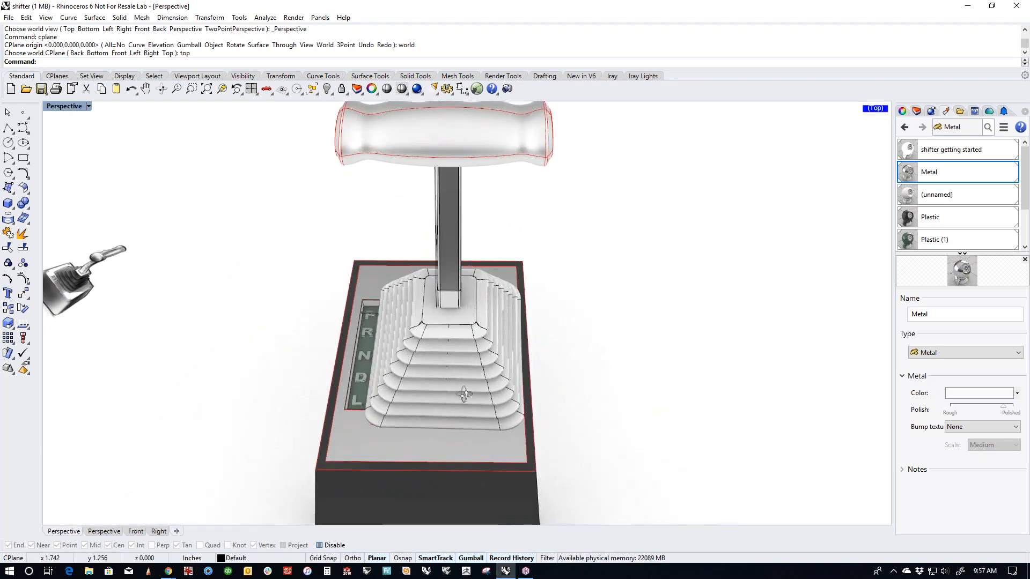
Step: Scale the bellows slightly narrower across its width and slightly longer toward the front of the base
{"action": "scroll", "coordinate": [460, 398], "scroll_direction": "up", "scroll_amount": 3}
{"action": "left_click", "coordinate": [465, 394]}
{"action": "left_click_drag", "start_coordinate": [324, 275], "coordinate": [333, 275]}
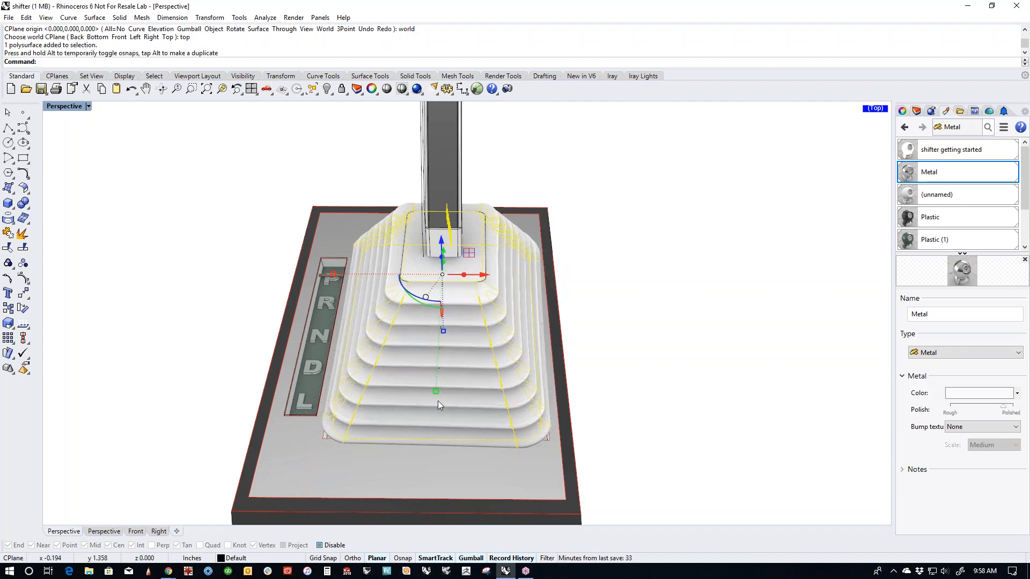
{"action": "left_click_drag", "start_coordinate": [438, 394], "coordinate": [436, 404]}
{"action": "left_click", "coordinate": [616, 368]}
Step: Delete the separate flat surface covering the top opening of the bellows
{"action": "right_click_drag", "start_coordinate": [467, 375], "coordinate": [643, 290]}
{"action": "scroll", "coordinate": [434, 231], "scroll_direction": "up", "scroll_amount": 8}
{"action": "right_click_drag", "start_coordinate": [448, 252], "coordinate": [583, 309]}
{"action": "left_click", "coordinate": [635, 317]}
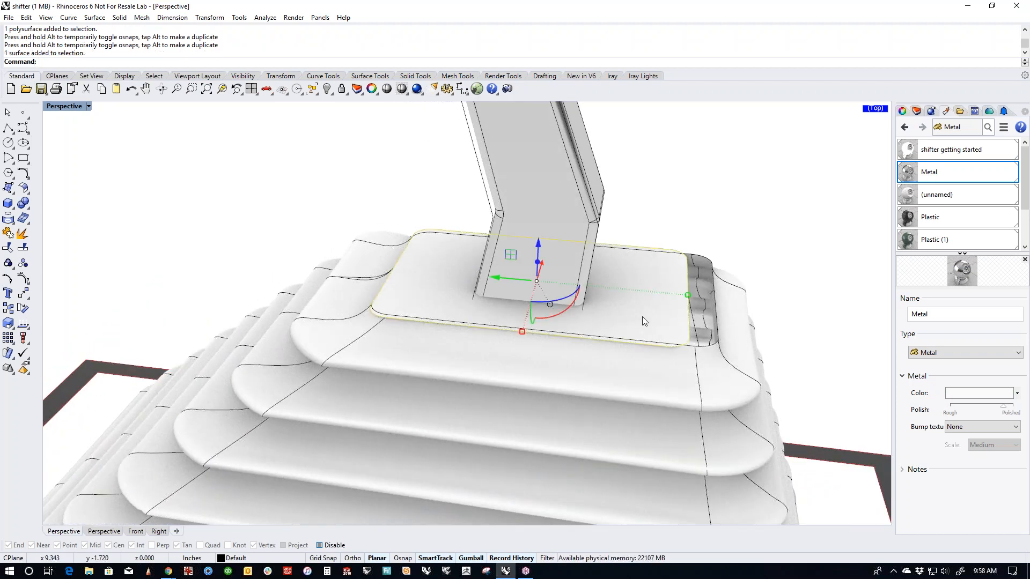
{"action": "key", "text": "Delete"}
{"action": "middle_click", "coordinate": [608, 327]}
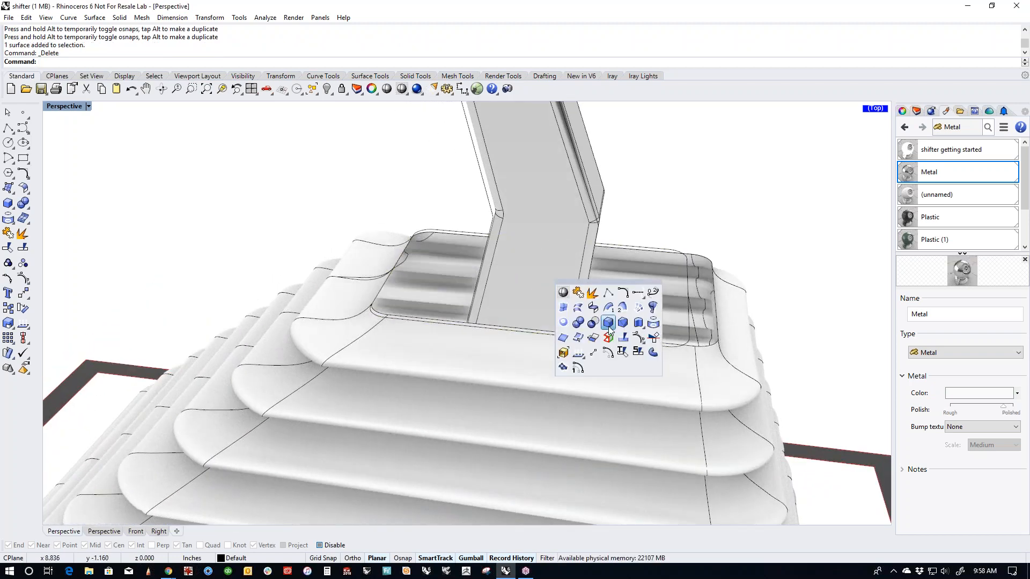
{"action": "left_click", "coordinate": [577, 322]}
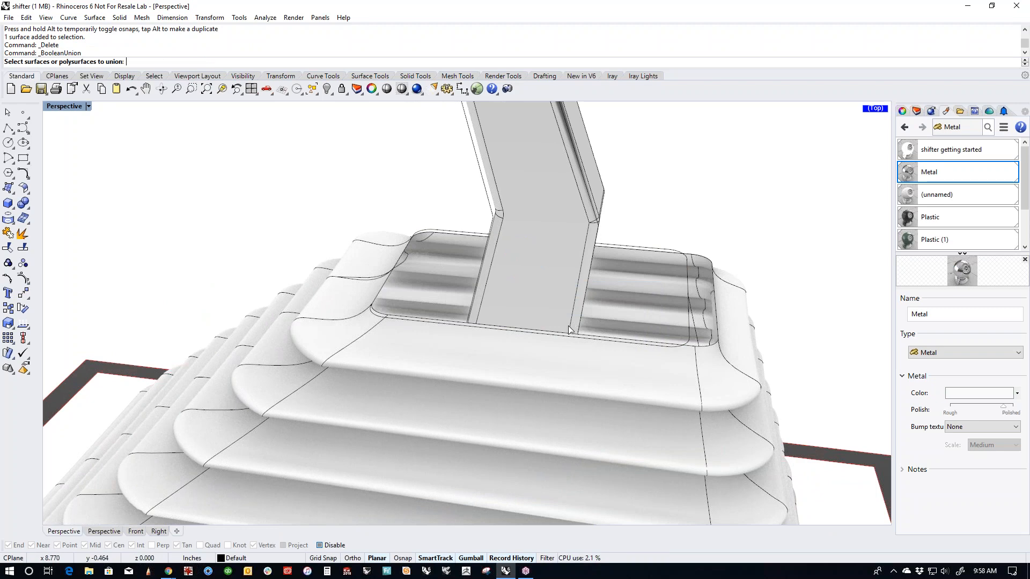
{"action": "left_click", "coordinate": [609, 342]}
{"action": "key", "text": "Return"}
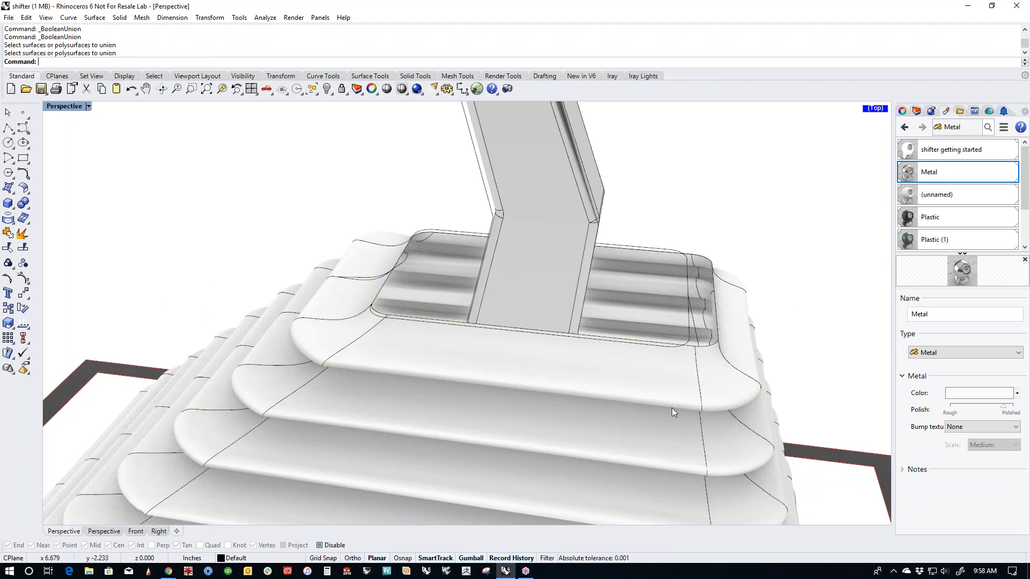
Step: Cap the open ends of the bellows to make it a closed solid
{"action": "left_click", "coordinate": [672, 409]}
{"action": "type", "text": "Cap"}
{"action": "key", "text": "Return"}
{"action": "left_click", "coordinate": [701, 195]}
Step: Delete the leftover rounded rectangle curve around the top of the bellows
{"action": "scroll", "coordinate": [580, 369], "scroll_direction": "down", "scroll_amount": 4}
{"action": "right_click_drag", "start_coordinate": [580, 369], "coordinate": [468, 394], "text": "shift"}
{"action": "scroll", "coordinate": [410, 363], "scroll_direction": "up", "scroll_amount": 5}
{"action": "right_click_drag", "start_coordinate": [410, 363], "coordinate": [499, 386]}
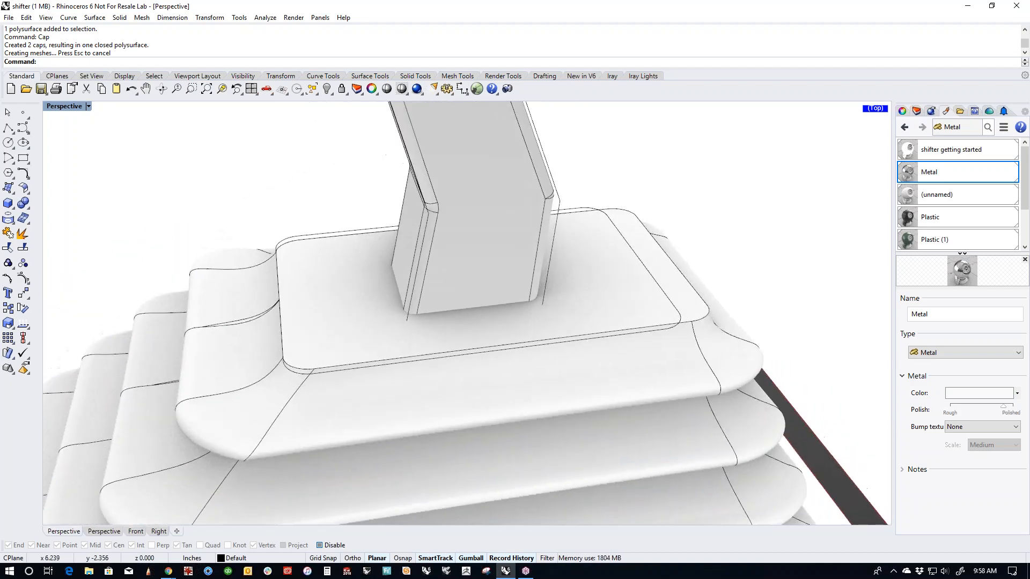
{"action": "right_click_drag", "start_coordinate": [401, 378], "coordinate": [551, 339]}
{"action": "left_click", "coordinate": [326, 293]}
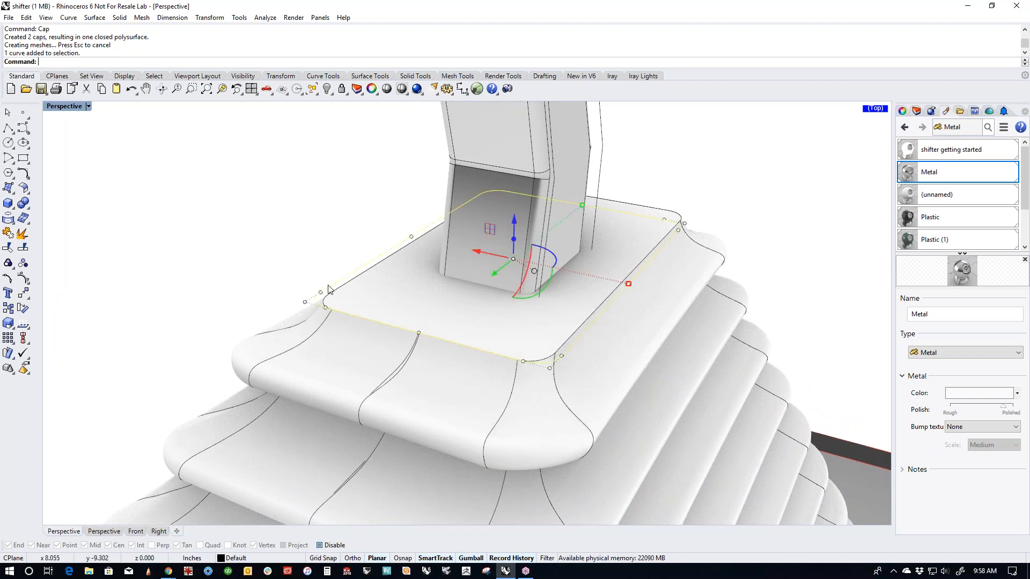
{"action": "key", "text": "Delete"}
{"action": "right_click_drag", "start_coordinate": [320, 332], "coordinate": [390, 324]}
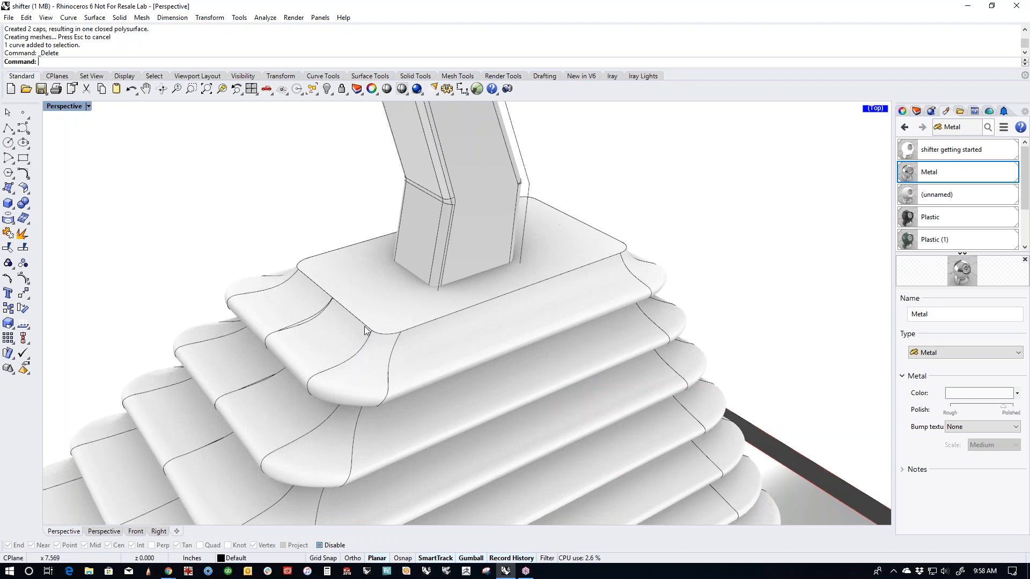
Step: Copy the flat top face of the bellows straight up as a separate surface
{"action": "right_click_drag", "start_coordinate": [400, 323], "coordinate": [405, 359]}
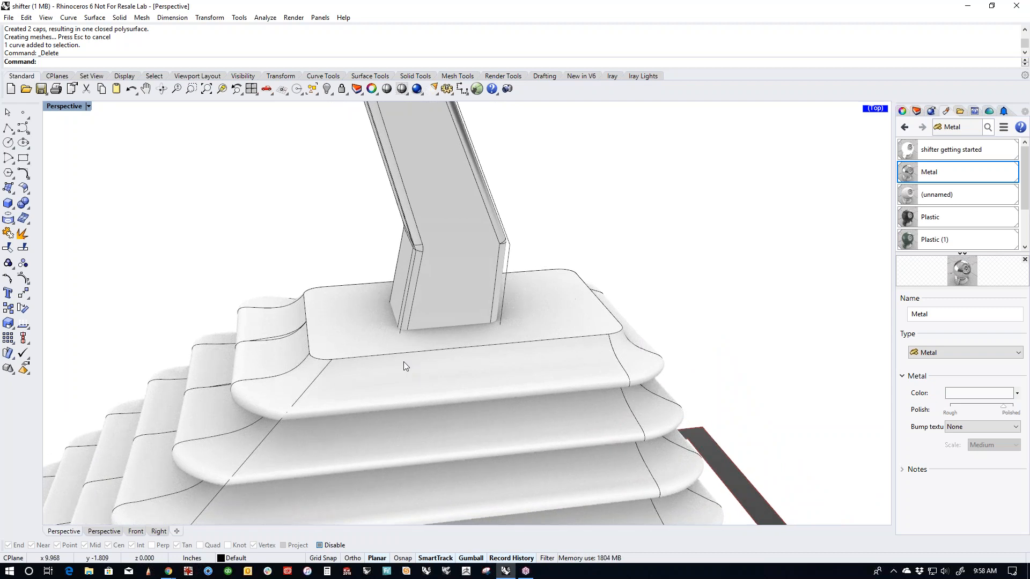
{"action": "left_click", "coordinate": [359, 331]}
{"action": "left_click_drag", "start_coordinate": [456, 275], "coordinate": [457, 224]}
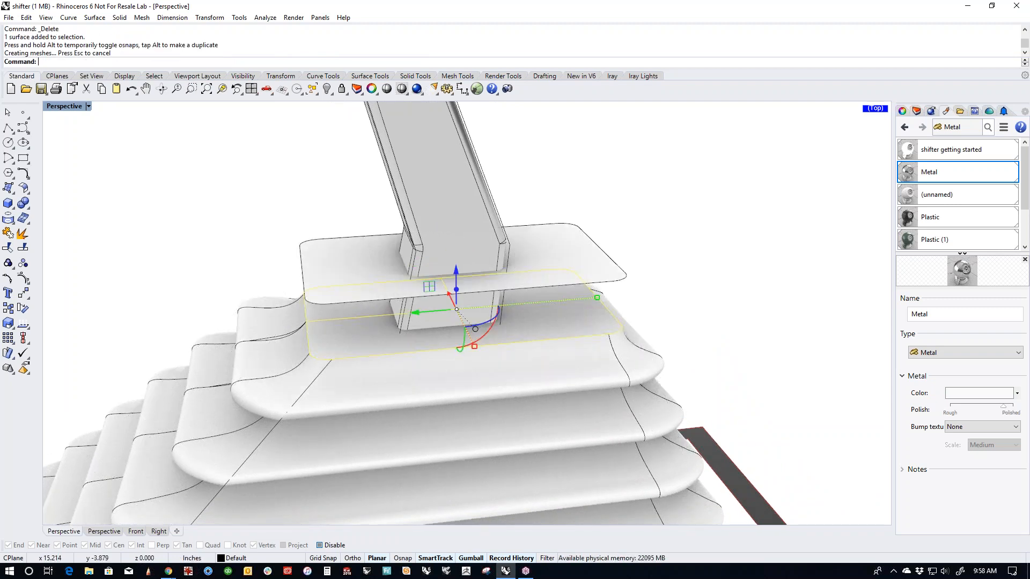
{"action": "left_click", "coordinate": [684, 234]}
{"action": "right_click_drag", "start_coordinate": [596, 283], "coordinate": [612, 269]}
Step: Move the copied surface down to just above the bellows top and scale it slightly smaller in both directions
{"action": "left_click", "coordinate": [549, 254]}
{"action": "left_click_drag", "start_coordinate": [456, 228], "coordinate": [457, 276]}
{"action": "right_click_drag", "start_coordinate": [416, 346], "coordinate": [495, 347]}
{"action": "left_click_drag", "start_coordinate": [539, 337], "coordinate": [530, 337]}
{"action": "right_click_drag", "start_coordinate": [628, 339], "coordinate": [557, 336]}
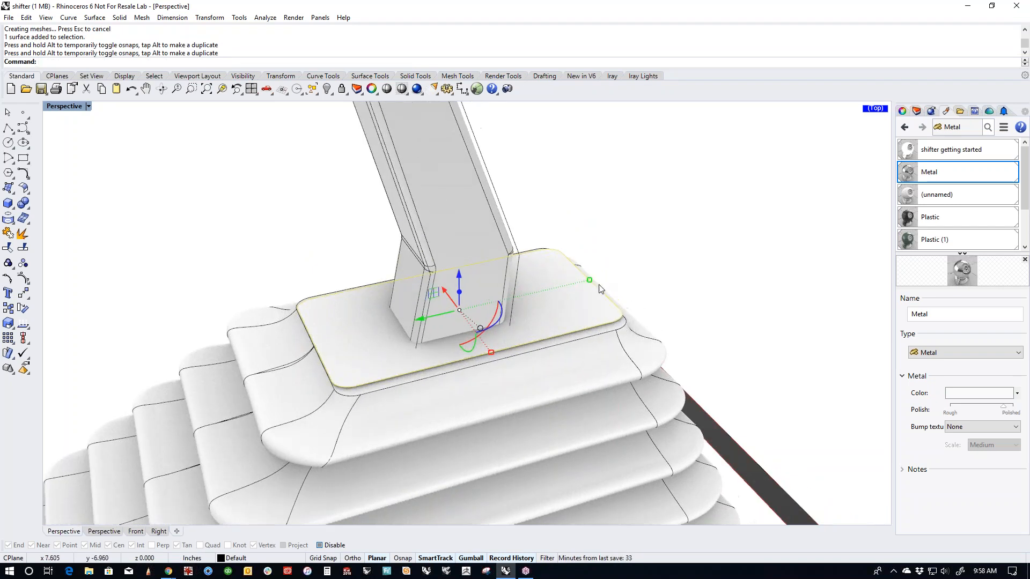
{"action": "left_click_drag", "start_coordinate": [589, 281], "coordinate": [582, 281]}
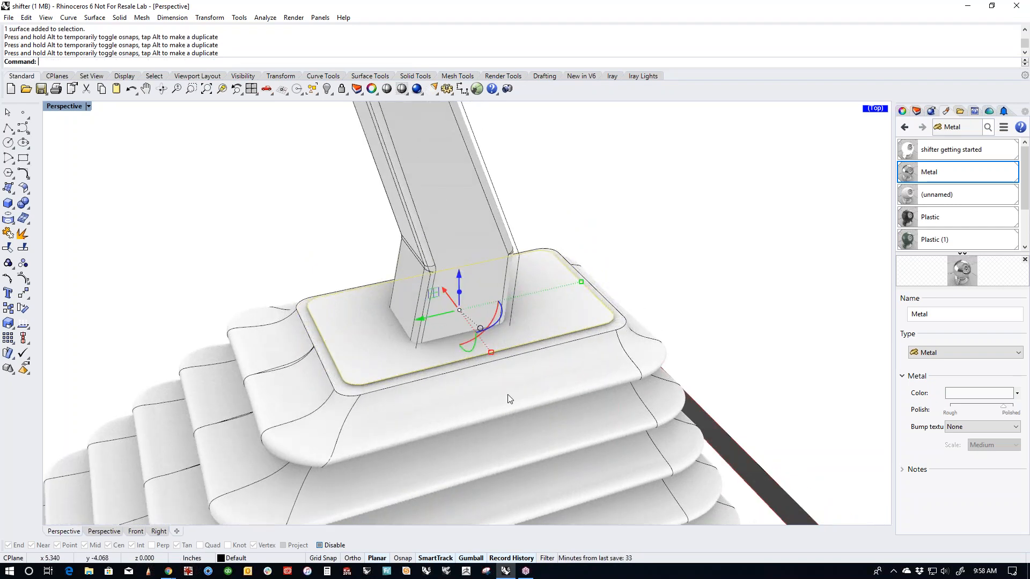
Step: Extrude the reduced surface downward into the top of the bellows to form a solid insert
{"action": "right_click_drag", "start_coordinate": [558, 349], "coordinate": [499, 374]}
{"action": "left_click_drag", "start_coordinate": [459, 284], "coordinate": [457, 315]}
{"action": "left_click", "coordinate": [665, 290]}
{"action": "right_click_drag", "start_coordinate": [664, 290], "coordinate": [662, 292]}
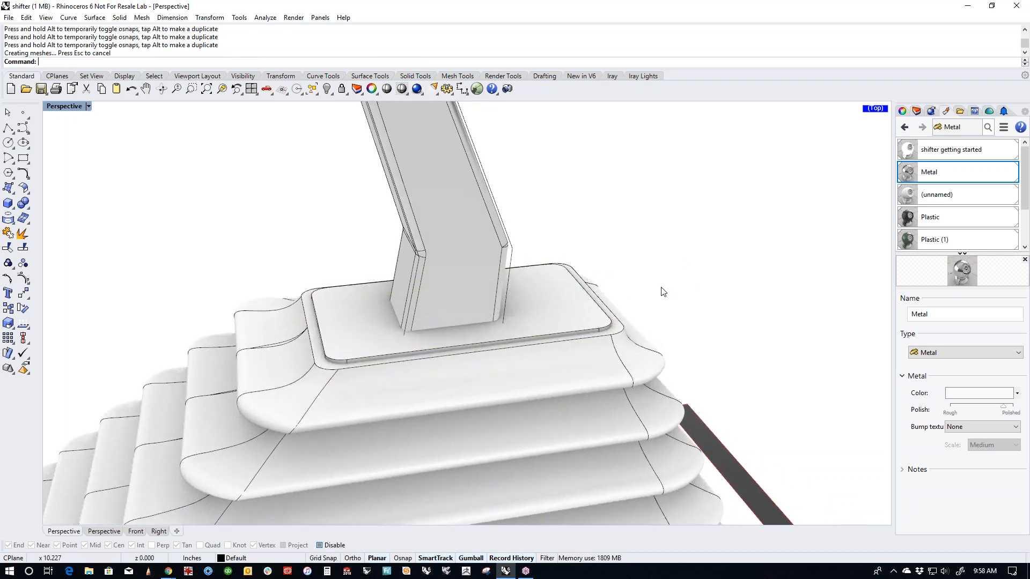
Step: Subtract the insert from the bellows with a Boolean difference, keeping the insert
{"action": "scroll", "coordinate": [309, 322], "scroll_direction": "up", "scroll_amount": 3}
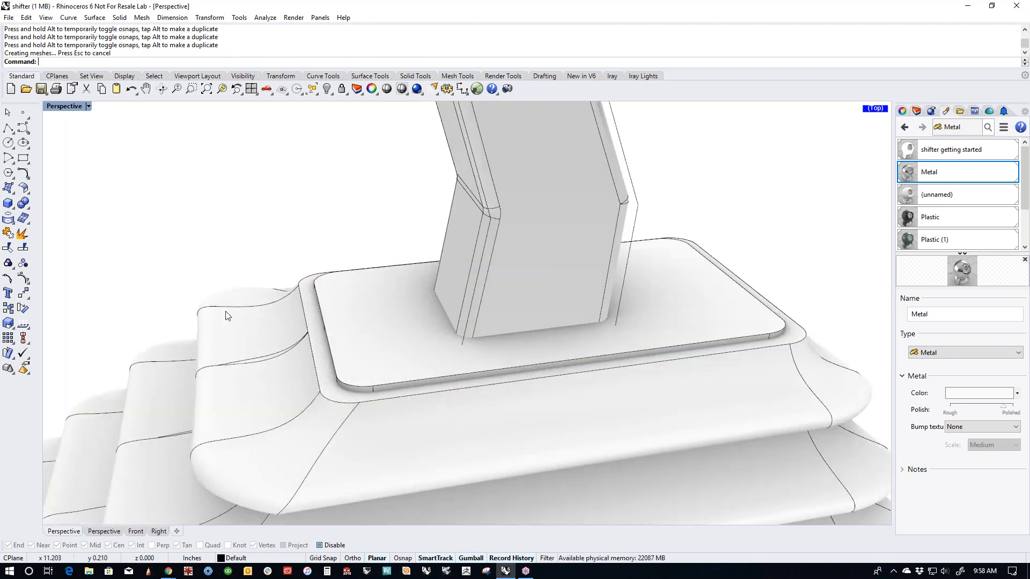
{"action": "left_click", "coordinate": [29, 209]}
{"action": "left_click", "coordinate": [53, 210]}
{"action": "left_click", "coordinate": [322, 409]}
{"action": "key", "text": "Return"}
{"action": "left_click", "coordinate": [348, 368]}
{"action": "key", "text": "Return"}
Step: Scale the insert slightly smaller in length and width to leave a gap around it in the recess
{"action": "left_click", "coordinate": [406, 342]}
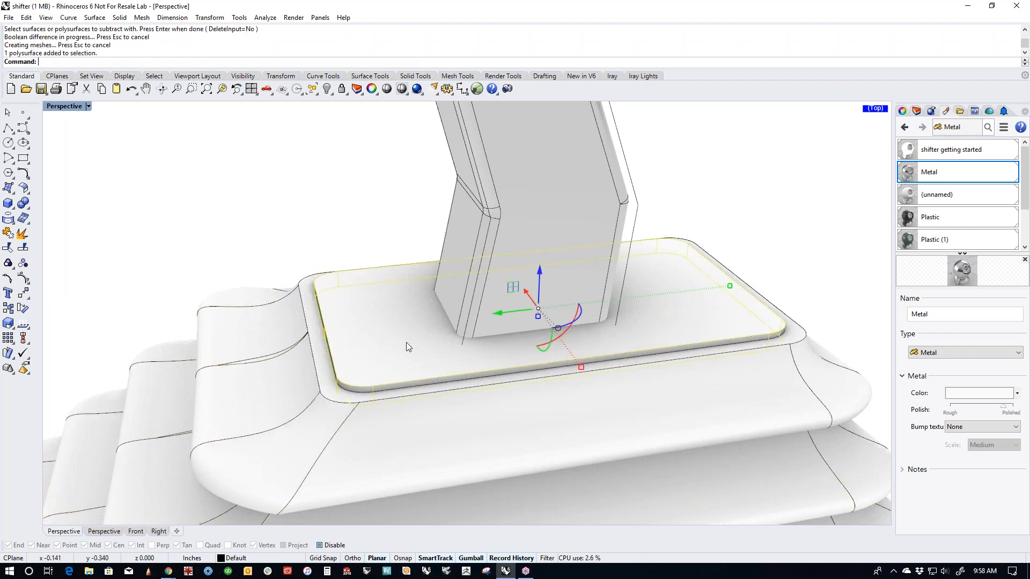
{"action": "mouse_move", "coordinate": [728, 284]}
{"action": "left_mouse_down"}
{"action": "mouse_move", "coordinate": [717, 288]}
{"action": "mouse_move", "coordinate": [726, 285]}
{"action": "left_mouse_up"}
{"action": "right_click_drag", "start_coordinate": [343, 373], "coordinate": [609, 335]}
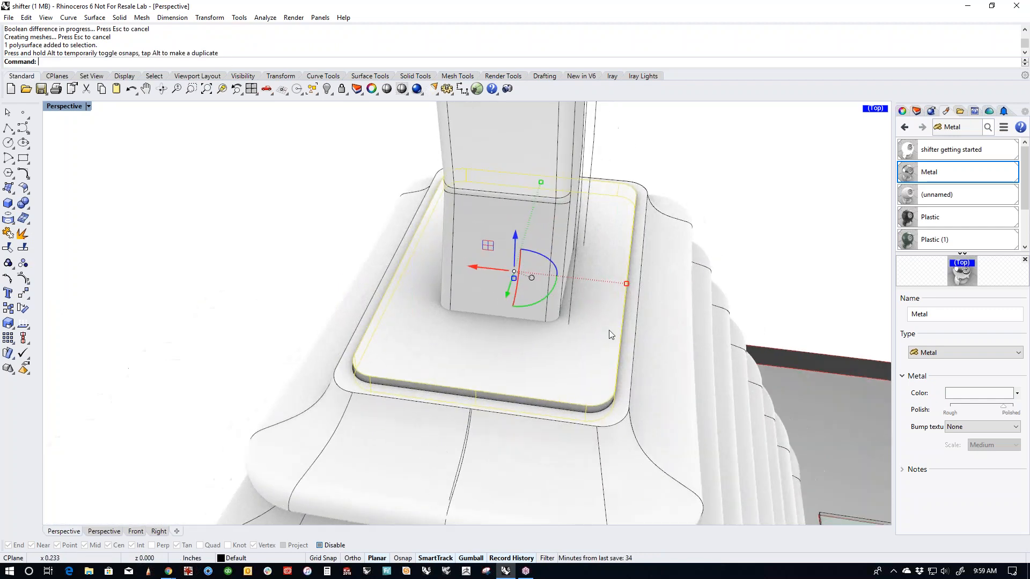
{"action": "left_click_drag", "start_coordinate": [626, 284], "coordinate": [625, 286]}
{"action": "right_click_drag", "start_coordinate": [629, 374], "coordinate": [450, 359]}
{"action": "key", "text": "Escape"}
Step: Start an edge blend with radius 0.05 and pick one long edge, its two corners and one end edge of the insert's upper rim
{"action": "right_click_drag", "start_coordinate": [324, 281], "coordinate": [331, 308]}
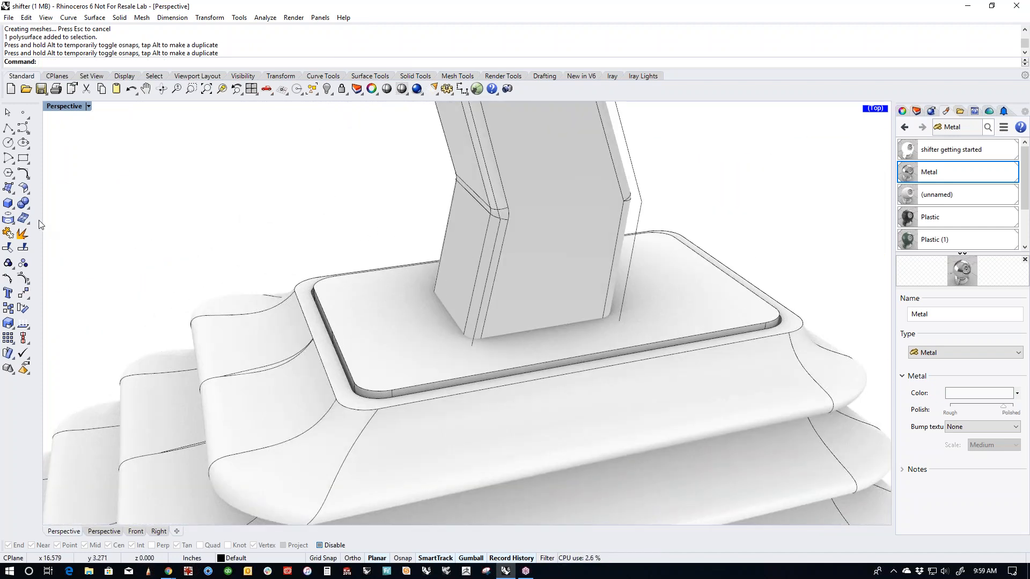
{"action": "left_click", "coordinate": [28, 210]}
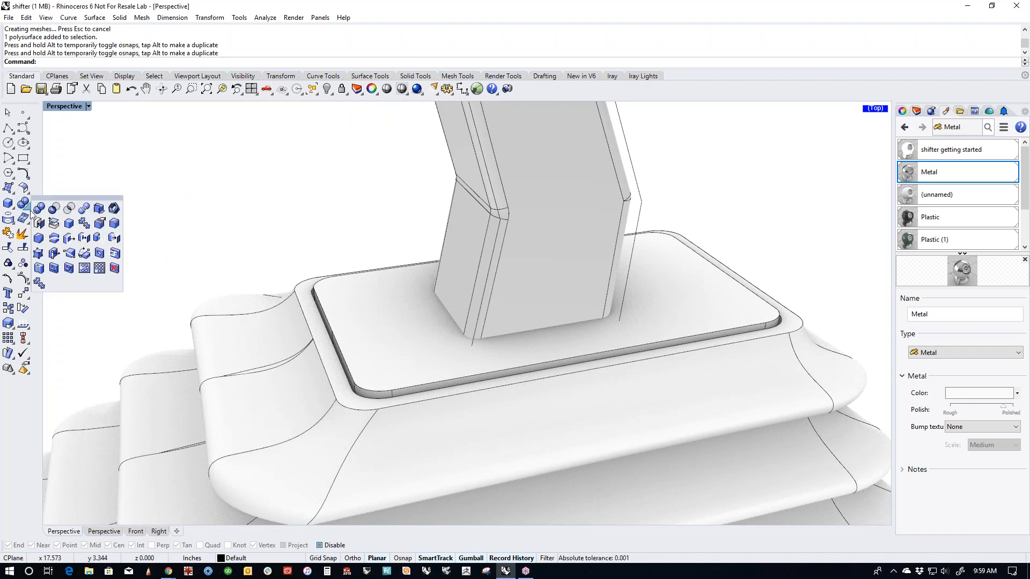
{"action": "left_click", "coordinate": [96, 226]}
{"action": "left_click", "coordinate": [377, 394]}
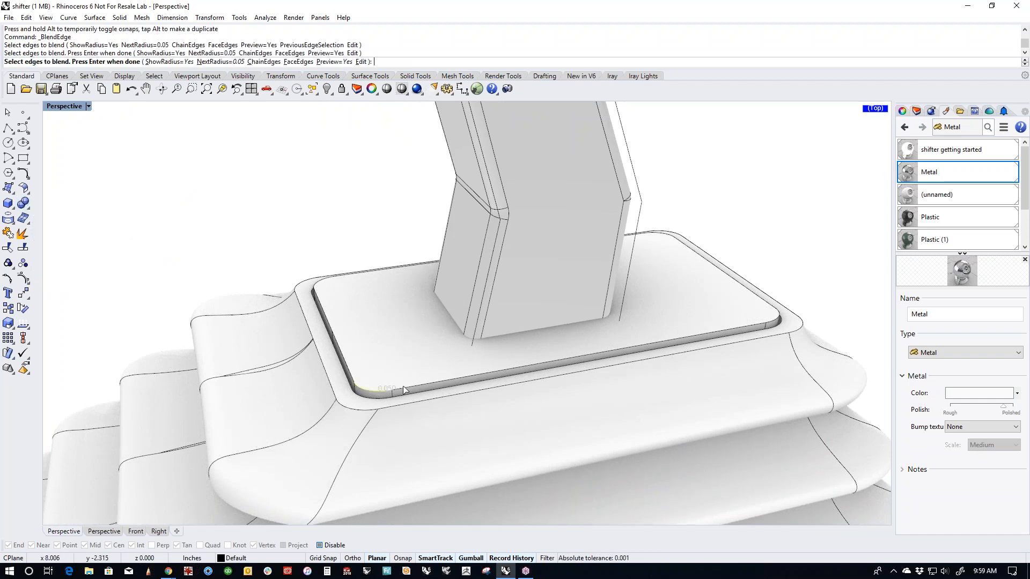
{"action": "left_click", "coordinate": [777, 322]}
{"action": "left_click", "coordinate": [771, 314]}
{"action": "left_click", "coordinate": [718, 274]}
Step: Add the remaining edges around the insert's upper rim to the edge blend and accept the edge selection
{"action": "right_click_drag", "start_coordinate": [753, 305], "coordinate": [669, 271]}
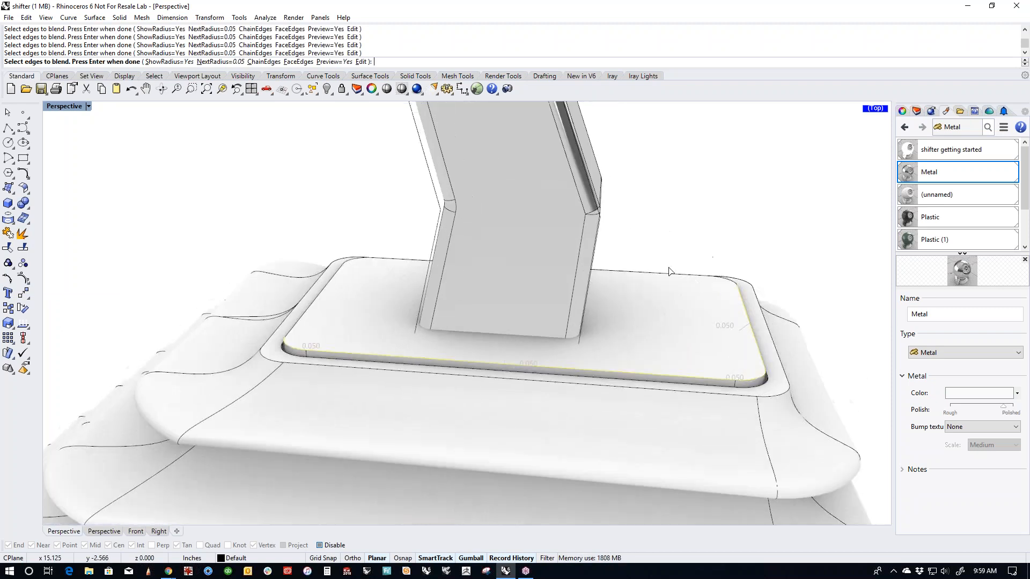
{"action": "left_click", "coordinate": [707, 278]}
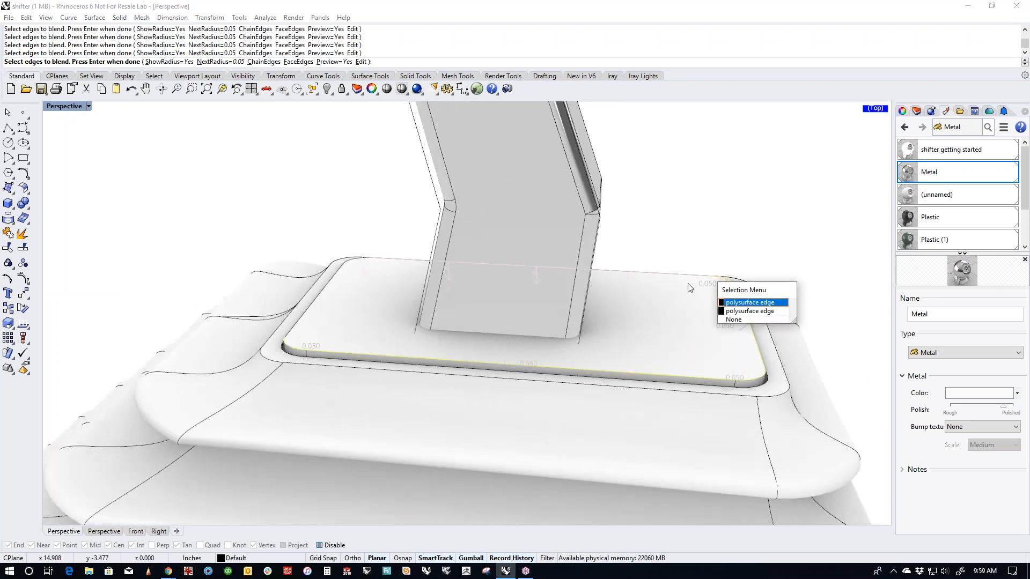
{"action": "left_click", "coordinate": [733, 321]}
{"action": "right_click_drag", "start_coordinate": [732, 322], "coordinate": [640, 330]}
{"action": "scroll", "coordinate": [624, 373], "scroll_direction": "up", "scroll_amount": 5}
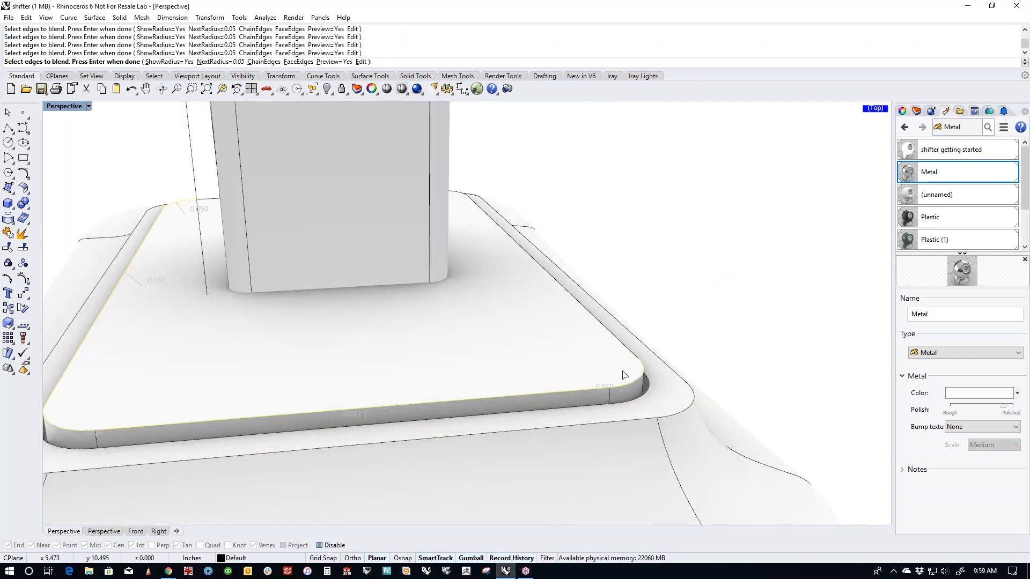
{"action": "left_click", "coordinate": [629, 350]}
{"action": "scroll", "coordinate": [615, 354], "scroll_direction": "down", "scroll_amount": 5}
{"action": "right_click_drag", "start_coordinate": [722, 399], "coordinate": [595, 378]}
{"action": "scroll", "coordinate": [548, 344], "scroll_direction": "up", "scroll_amount": 5}
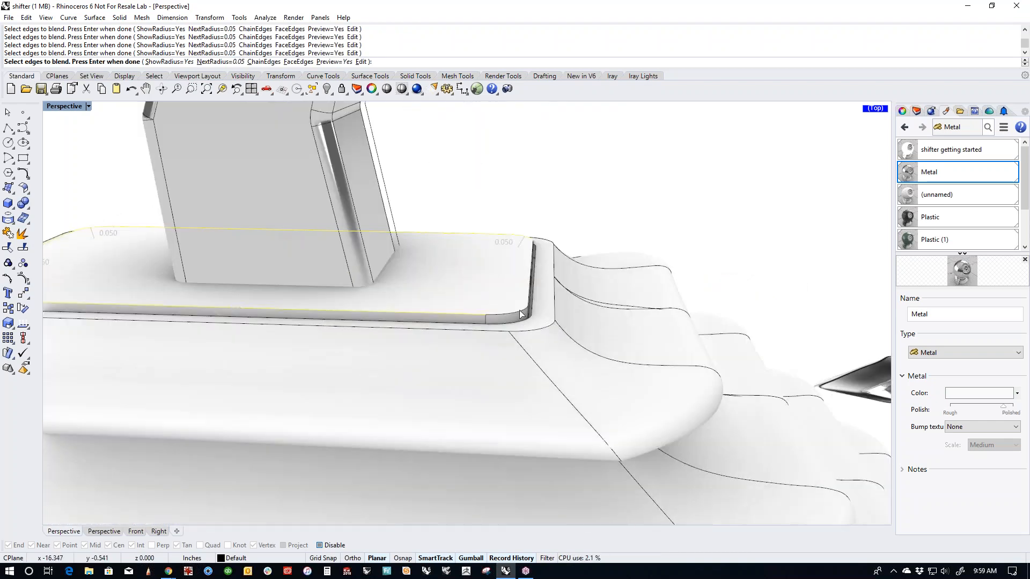
{"action": "right_click_drag", "start_coordinate": [515, 318], "coordinate": [489, 325]}
{"action": "left_click", "coordinate": [451, 307]}
{"action": "right_click", "coordinate": [495, 301]}
{"action": "right_click_drag", "start_coordinate": [536, 308], "coordinate": [319, 260]}
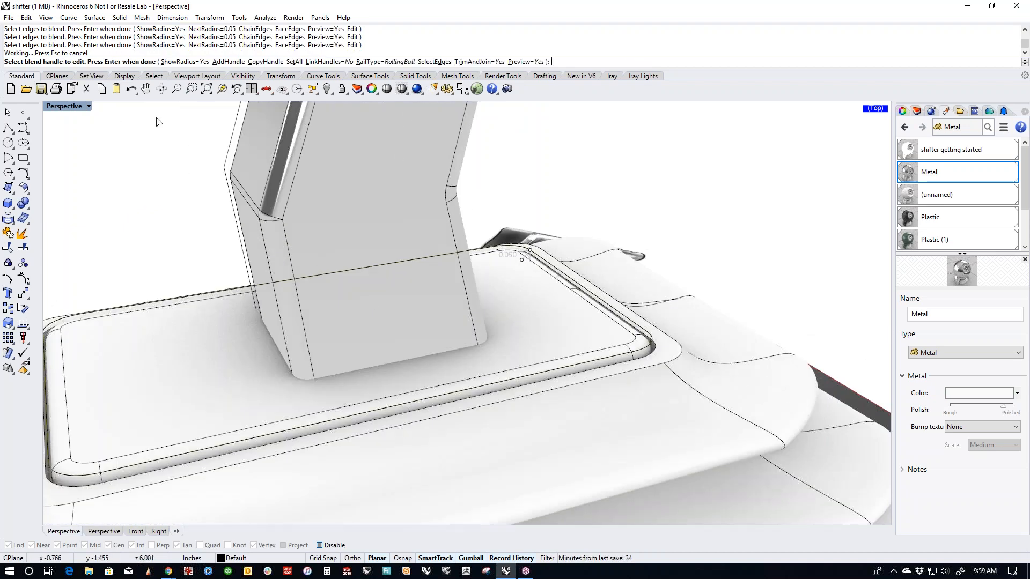
Step: Try a radius of .15 on all blend handles of the insert's upper rim
{"action": "left_click", "coordinate": [294, 61]}
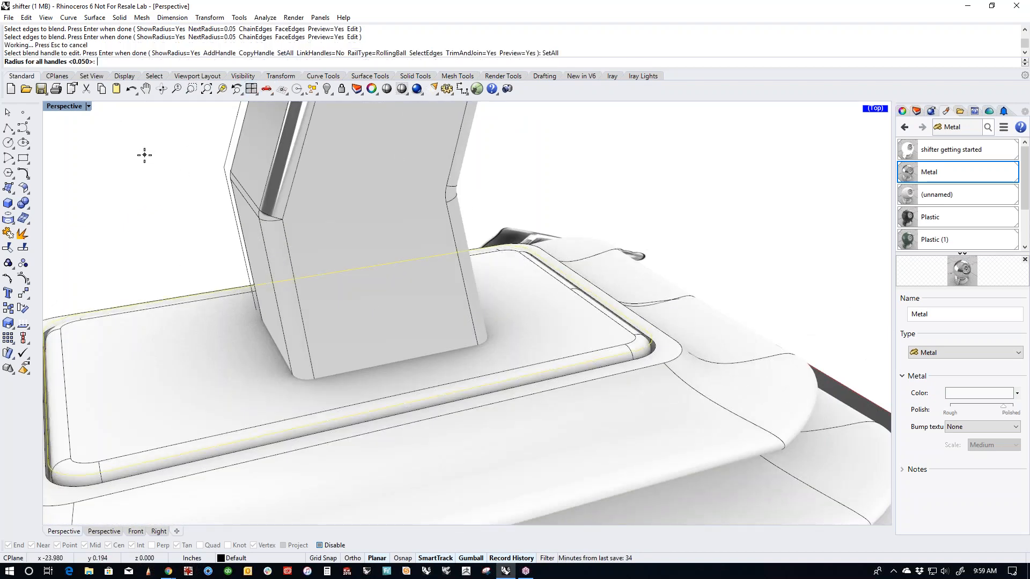
{"action": "type", "text": ".15"}
{"action": "key", "text": "Return"}
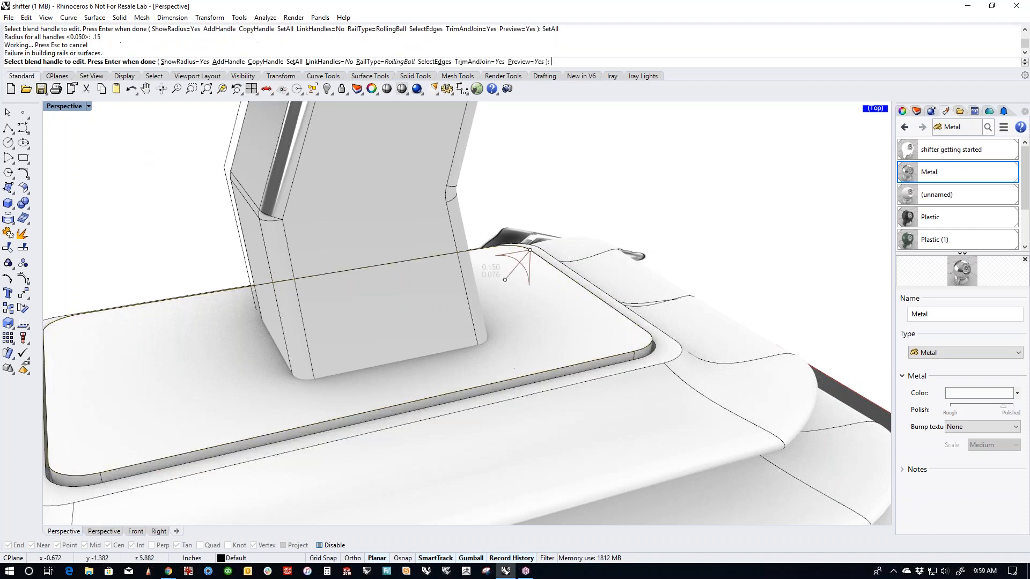
Step: Set all blend handles on the insert's rim to a radius of .015 and finish the edge blend
{"action": "left_click", "coordinate": [295, 62]}
{"action": "type", "text": ".015"}
{"action": "key", "text": "Return"}
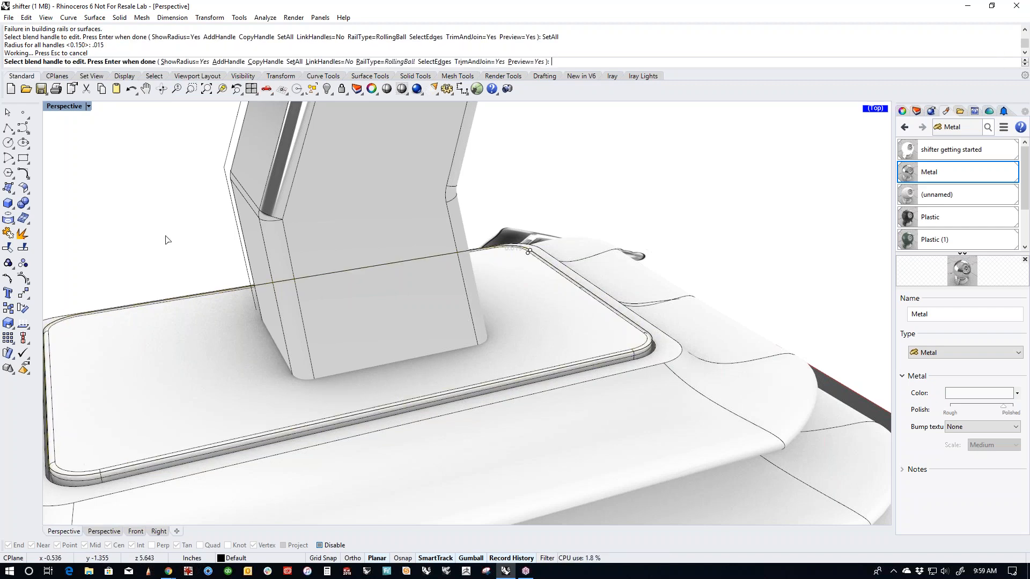
{"action": "scroll", "coordinate": [347, 332], "scroll_direction": "down", "scroll_amount": 2}
{"action": "right_click", "coordinate": [188, 298]}
{"action": "right_click_drag", "start_coordinate": [186, 278], "coordinate": [455, 378]}
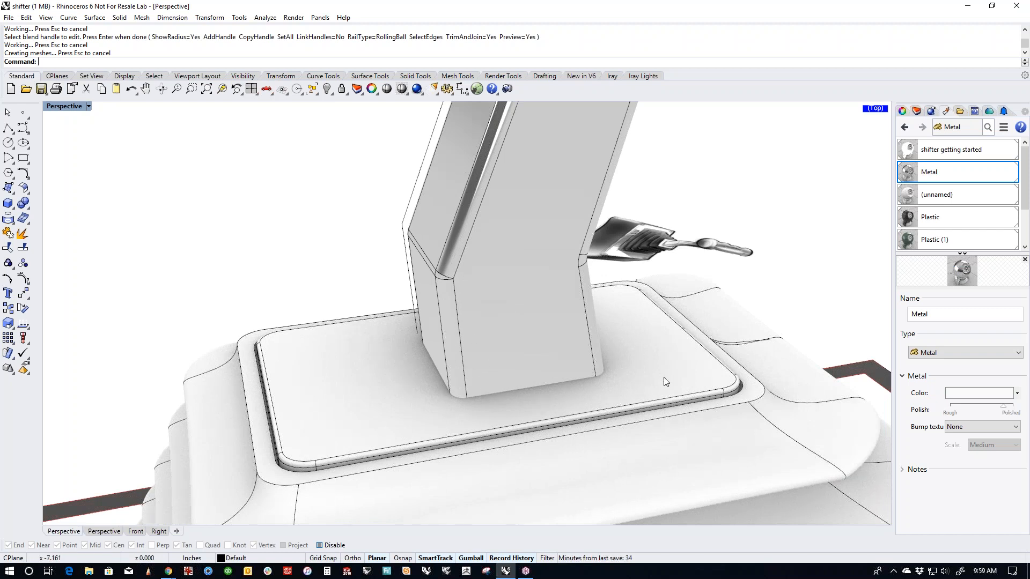
Step: Subtract the shifter lever from the insert with a Boolean difference, keeping the lever
{"action": "left_click", "coordinate": [28, 209]}
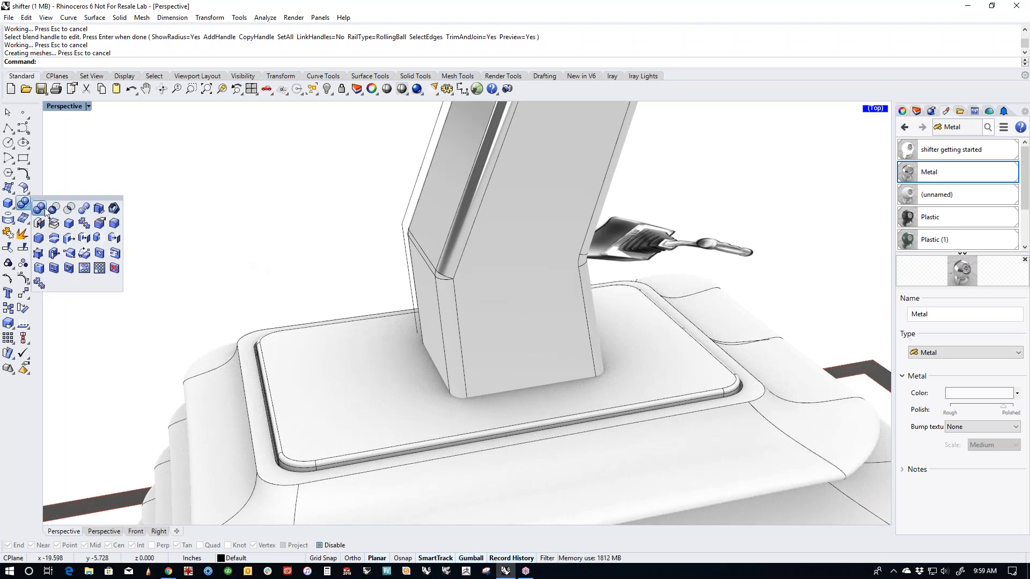
{"action": "left_click", "coordinate": [54, 209]}
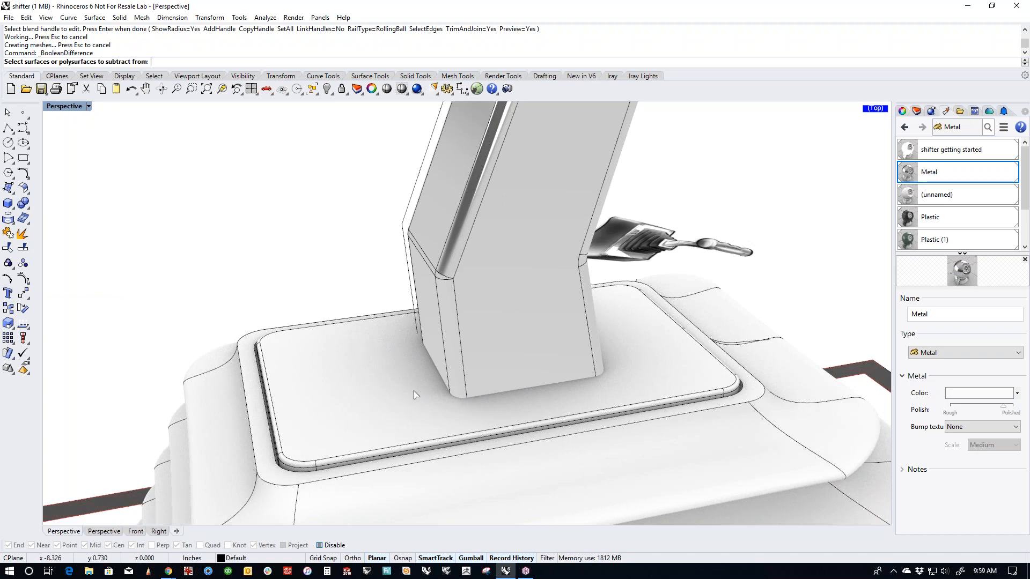
{"action": "left_click", "coordinate": [402, 395]}
{"action": "key", "text": "Return"}
{"action": "left_click", "coordinate": [526, 291]}
{"action": "key", "text": "Return"}
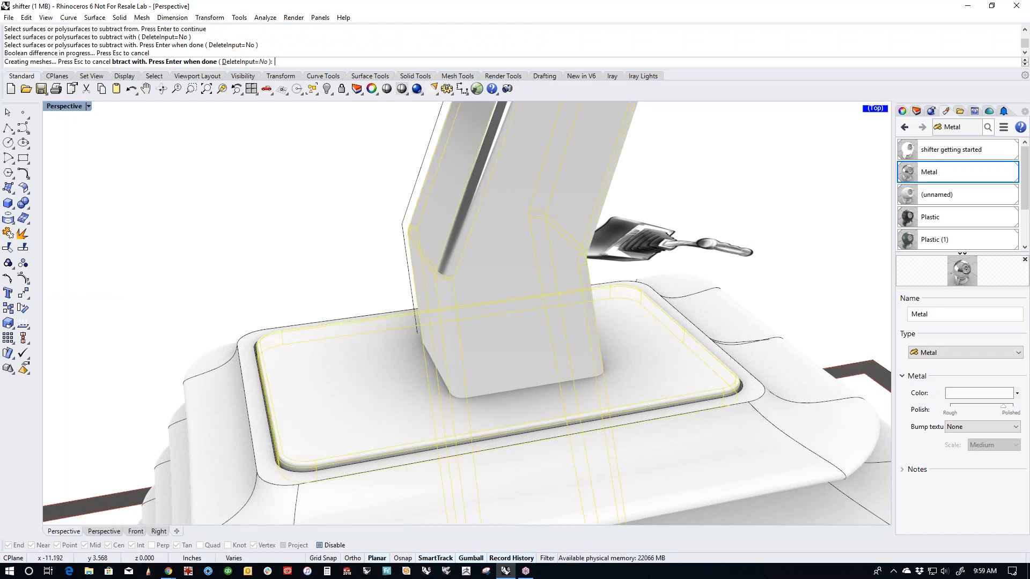
Step: Isolate the insert so that only the plate with its lever opening is shown
{"action": "scroll", "coordinate": [456, 395], "scroll_direction": "up", "scroll_amount": 3}
{"action": "left_click", "coordinate": [396, 409]}
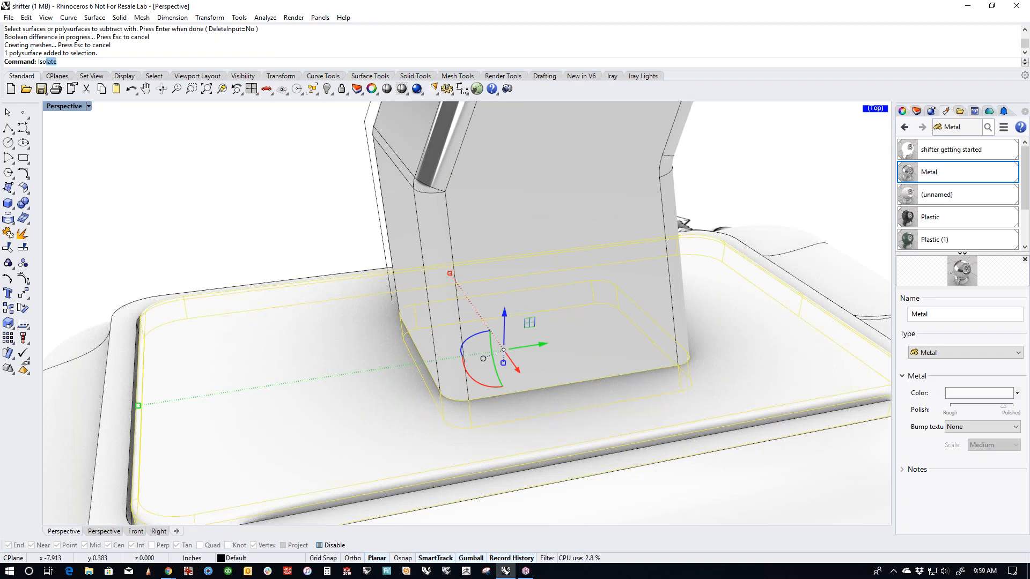
{"action": "type", "text": "Isol"}
{"action": "key", "text": "Return"}
{"action": "left_click", "coordinate": [162, 178]}
{"action": "right_click_drag", "start_coordinate": [163, 178], "coordinate": [240, 217]}
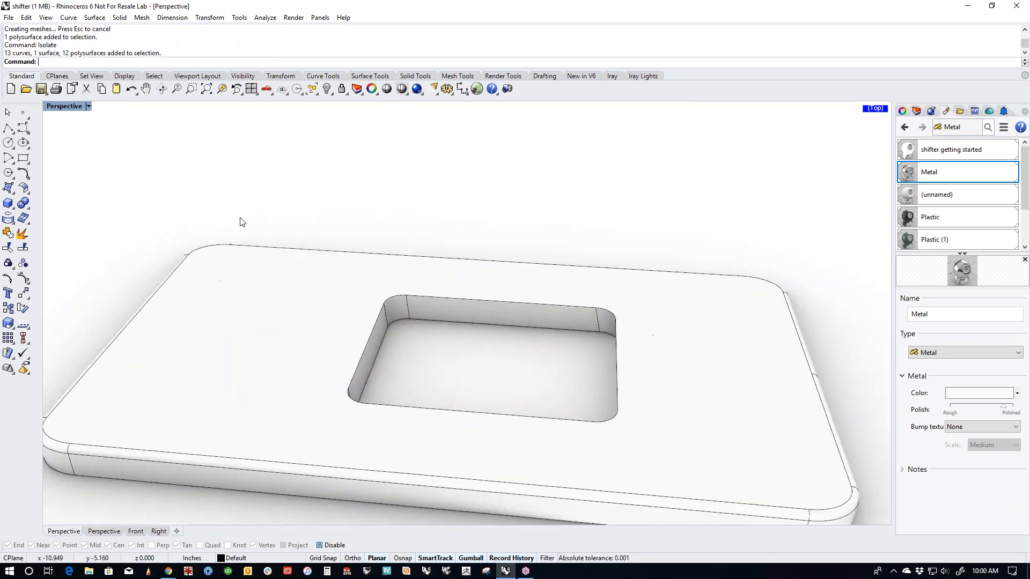
Step: Fillet the upper edges around the insert's rectangular opening with a radius of 0.05
{"action": "left_click", "coordinate": [28, 207]}
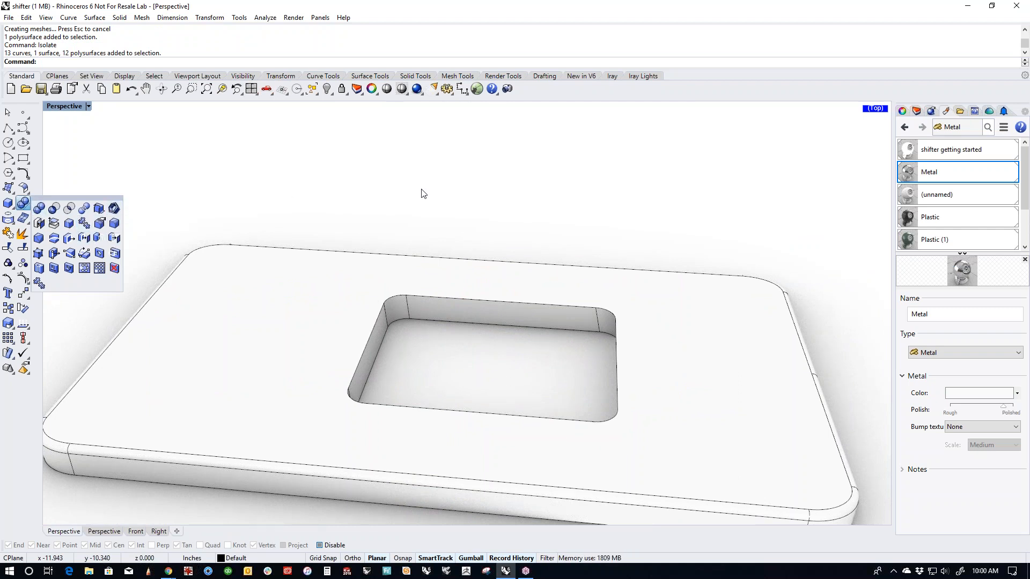
{"action": "left_click", "coordinate": [114, 224]}
{"action": "left_click", "coordinate": [412, 296]}
{"action": "left_click", "coordinate": [389, 298]}
{"action": "left_click", "coordinate": [374, 328]}
{"action": "left_click", "coordinate": [350, 404]}
{"action": "left_click", "coordinate": [594, 422]}
{"action": "left_click", "coordinate": [610, 422]}
{"action": "left_click", "coordinate": [618, 391]}
{"action": "key", "text": "Return"}
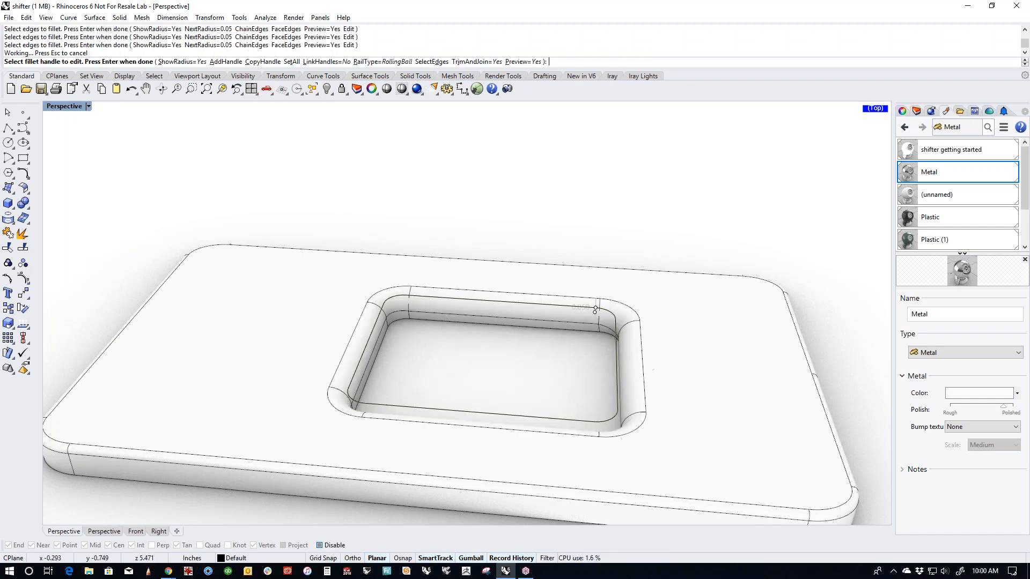
{"action": "key", "text": "Return"}
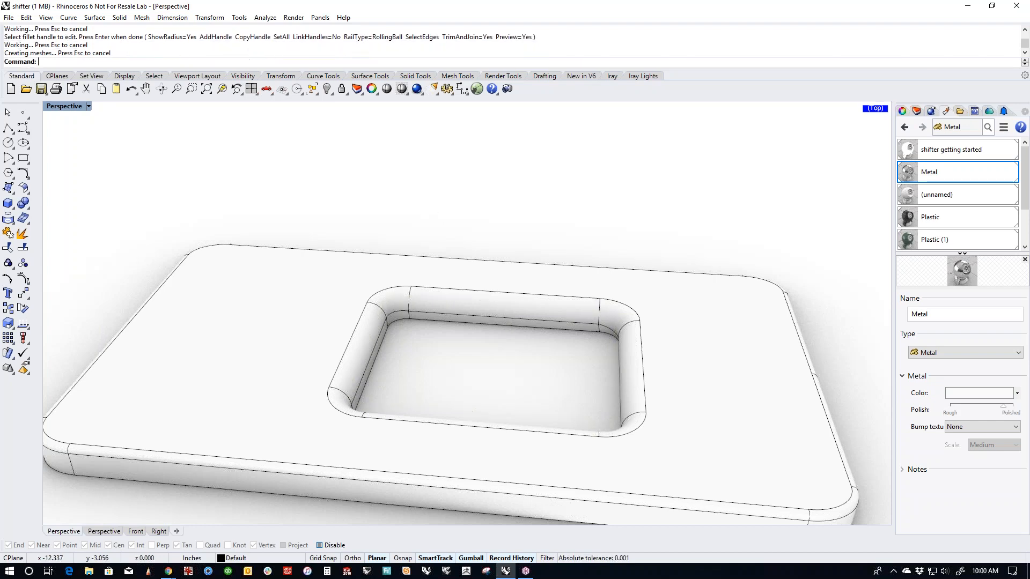
Step: Show all hidden objects of the shifter model again
{"action": "scroll", "coordinate": [440, 219], "scroll_direction": "down", "scroll_amount": 4}
{"action": "scroll", "coordinate": [460, 312], "scroll_direction": "down", "scroll_amount": 7}
{"action": "right_click_drag", "start_coordinate": [459, 313], "coordinate": [541, 284]}
{"action": "scroll", "coordinate": [499, 230], "scroll_direction": "down", "scroll_amount": 5}
Step: Create a black Plastic material with clarity reduced toward frosted and assign it to the bellows
{"action": "left_click", "coordinate": [539, 281]}
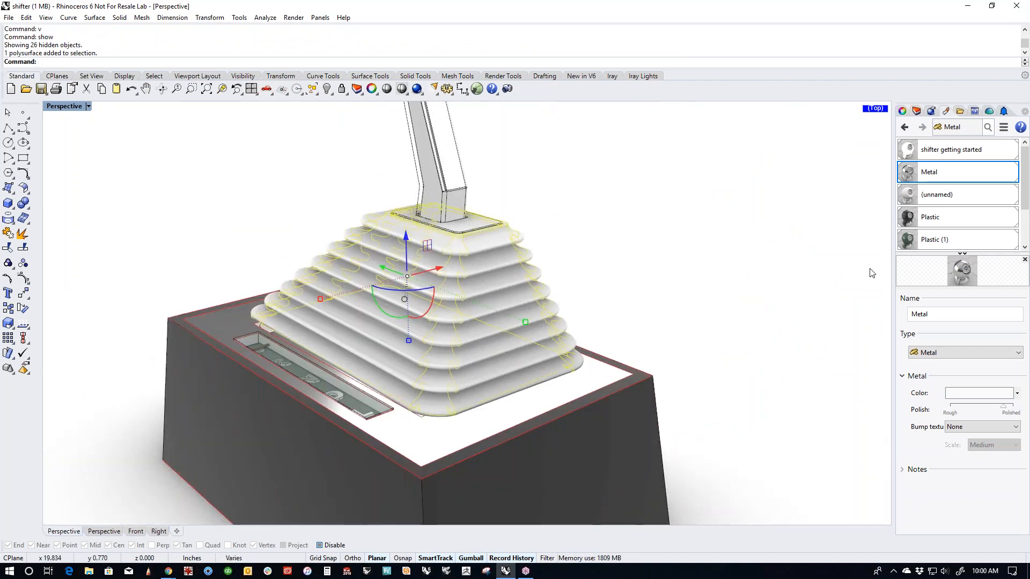
{"action": "scroll", "coordinate": [1027, 225], "scroll_direction": "down", "scroll_amount": 2}
{"action": "scroll", "coordinate": [1027, 228], "scroll_direction": "down", "scroll_amount": 1}
{"action": "left_click", "coordinate": [904, 244]}
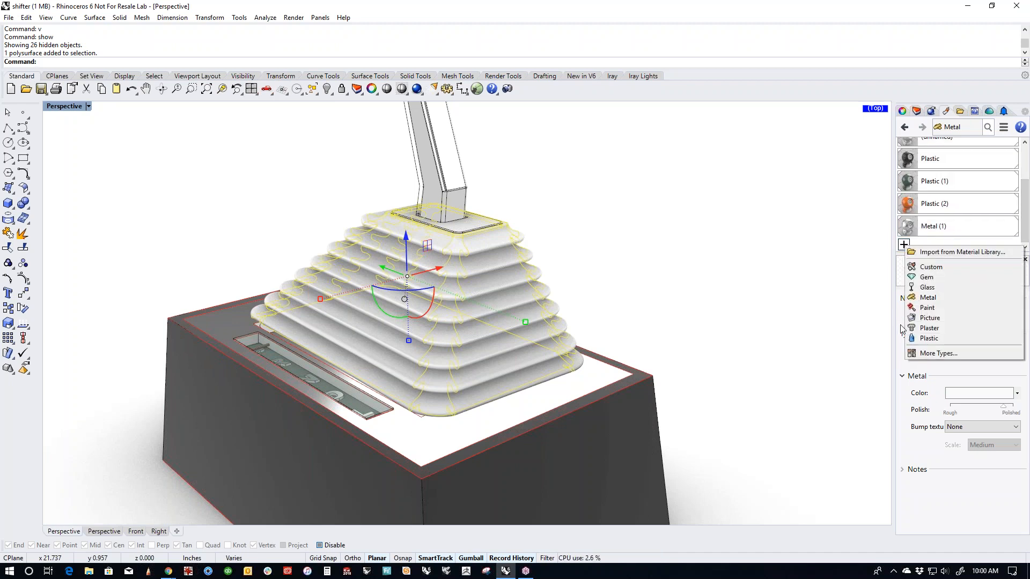
{"action": "left_click", "coordinate": [920, 339]}
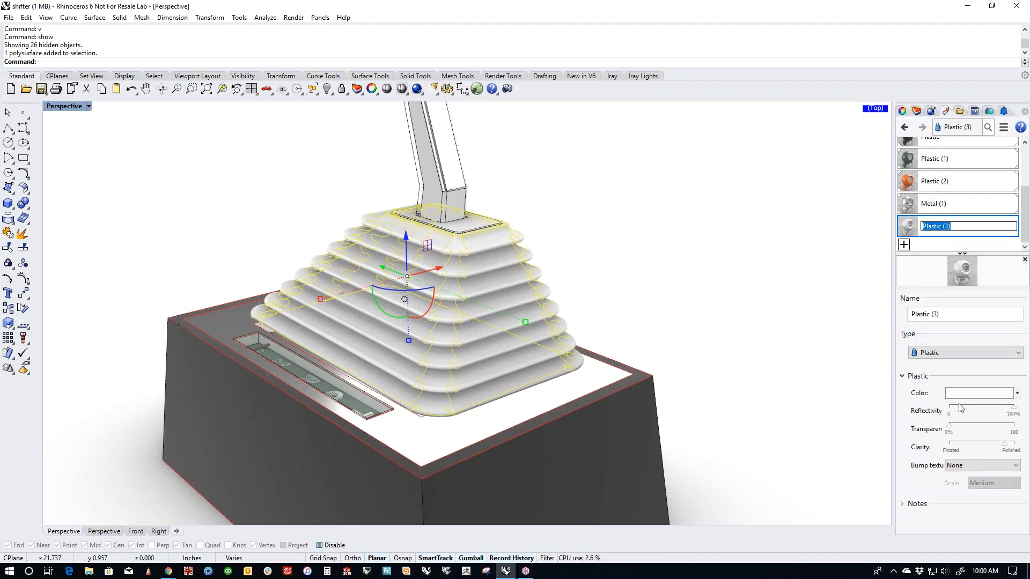
{"action": "left_click", "coordinate": [957, 396]}
{"action": "left_click_drag", "start_coordinate": [725, 251], "coordinate": [751, 297]}
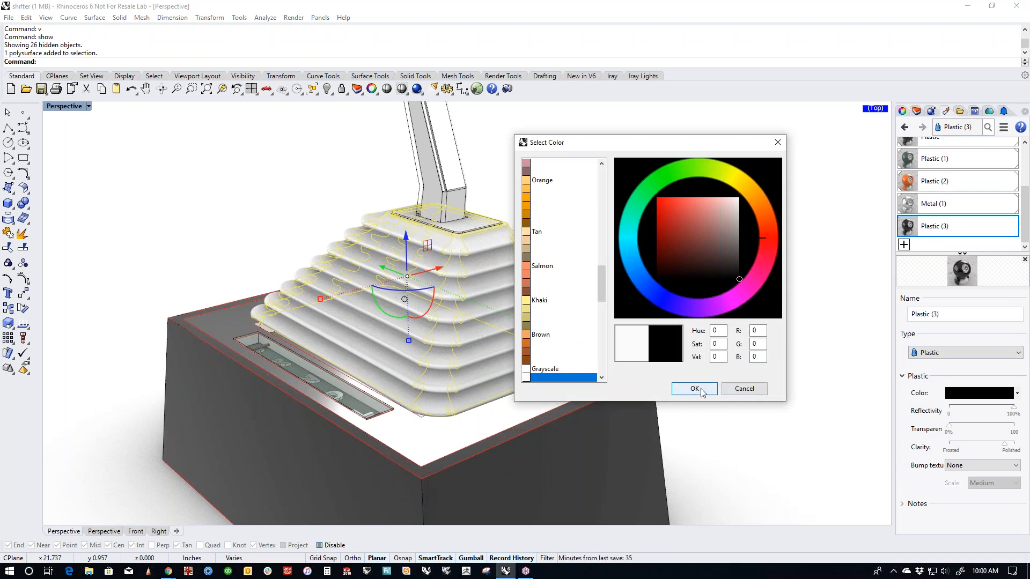
{"action": "left_click", "coordinate": [694, 389]}
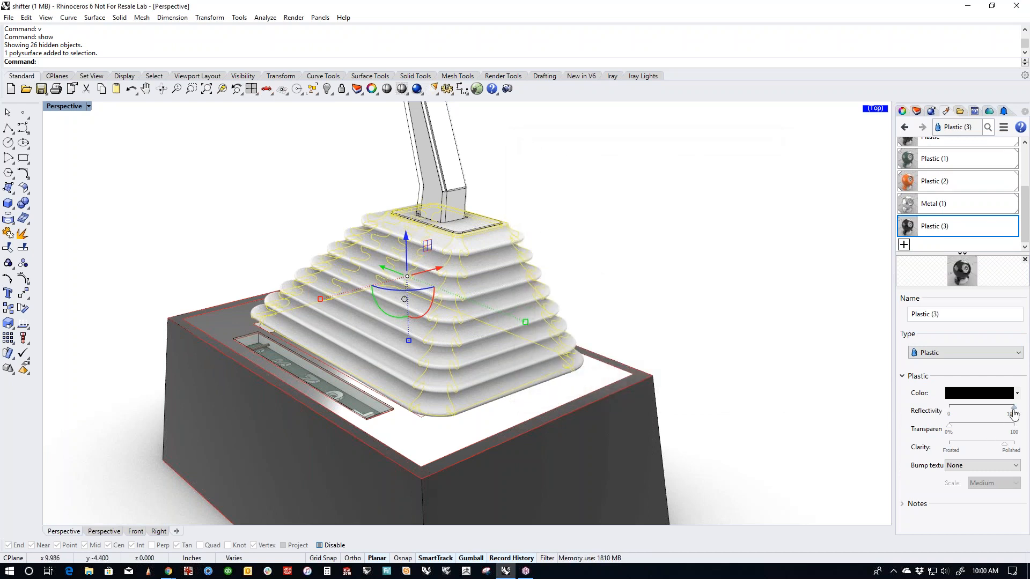
{"action": "left_click_drag", "start_coordinate": [1005, 446], "coordinate": [962, 448]}
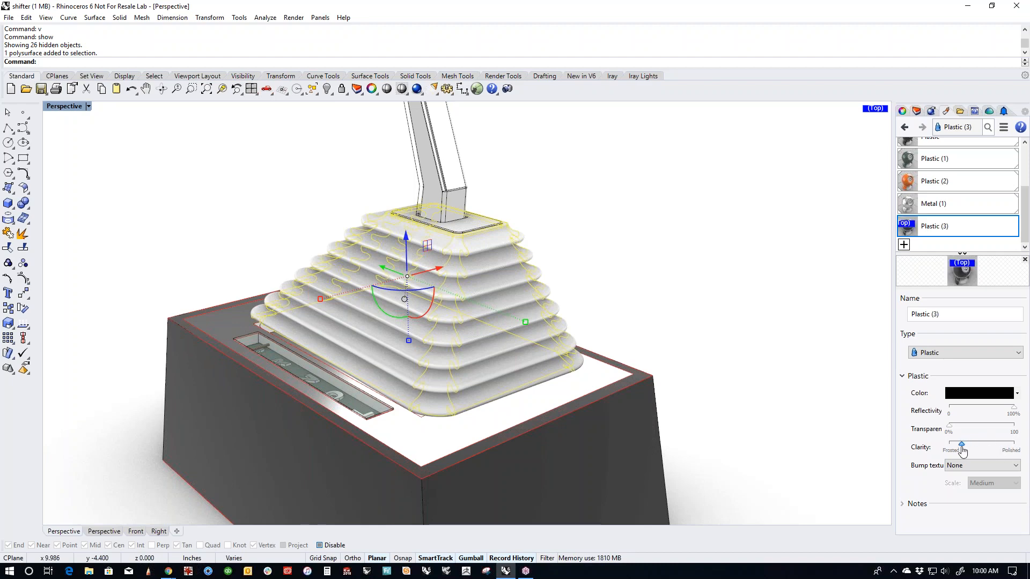
{"action": "right_click", "coordinate": [908, 230]}
{"action": "left_click", "coordinate": [923, 213]}
Step: Examine the bellows' ribs, rounded corners and side surfaces up close and in the whole assembly
{"action": "right_click_drag", "start_coordinate": [701, 299], "coordinate": [776, 318]}
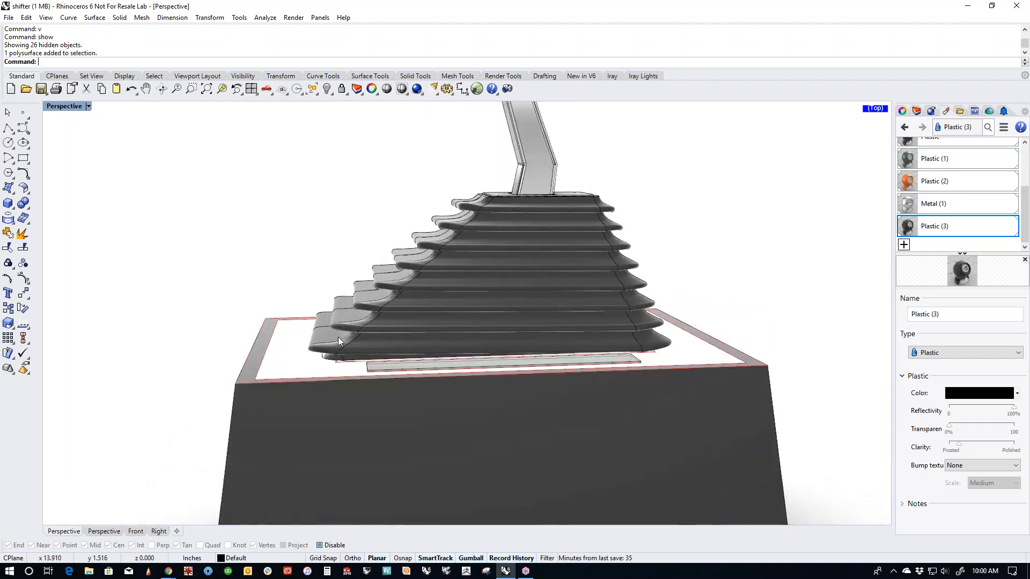
{"action": "scroll", "coordinate": [375, 348], "scroll_direction": "up", "scroll_amount": 5}
{"action": "right_click_drag", "start_coordinate": [376, 347], "coordinate": [411, 340]}
{"action": "mouse_move", "coordinate": [578, 310]}
{"action": "right_mouse_down"}
{"action": "mouse_move", "coordinate": [586, 290]}
{"action": "mouse_move", "coordinate": [559, 302]}
{"action": "right_mouse_up"}
{"action": "right_click_drag", "start_coordinate": [630, 273], "coordinate": [483, 311]}
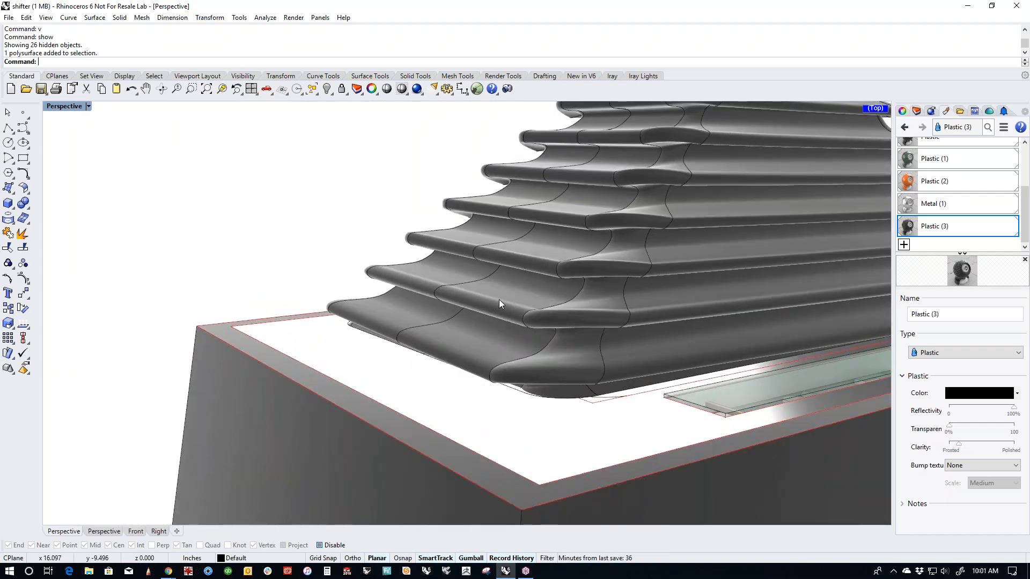
{"action": "left_click", "coordinate": [499, 299]}
{"action": "left_click", "coordinate": [664, 311], "text": "shift"}
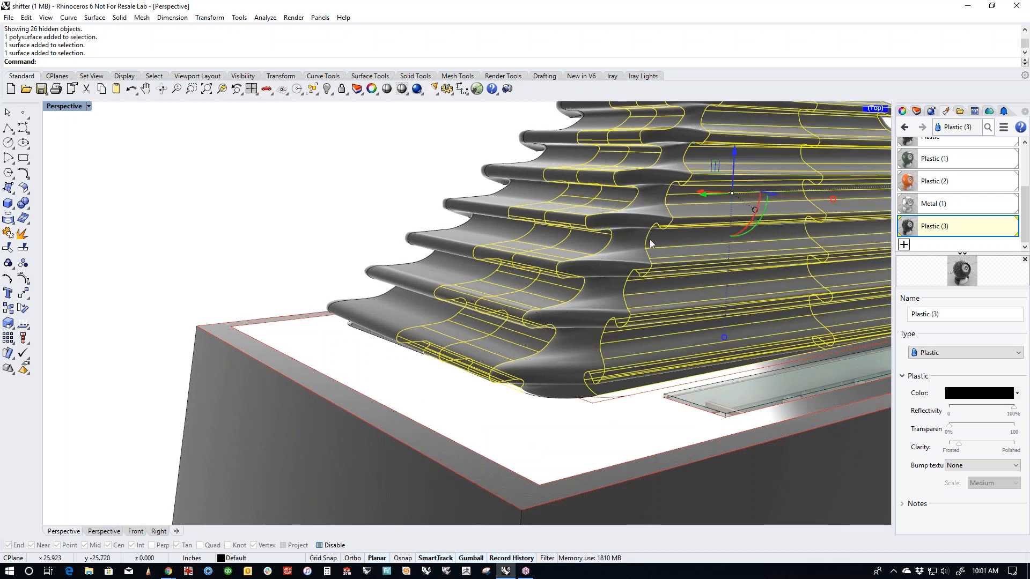
{"action": "right_click_drag", "start_coordinate": [706, 194], "coordinate": [655, 218]}
{"action": "left_click", "coordinate": [368, 195]}
{"action": "scroll", "coordinate": [370, 199], "scroll_direction": "down", "scroll_amount": 7}
{"action": "right_click_drag", "start_coordinate": [504, 300], "coordinate": [475, 334]}
{"action": "scroll", "coordinate": [502, 298], "scroll_direction": "down", "scroll_amount": 6}
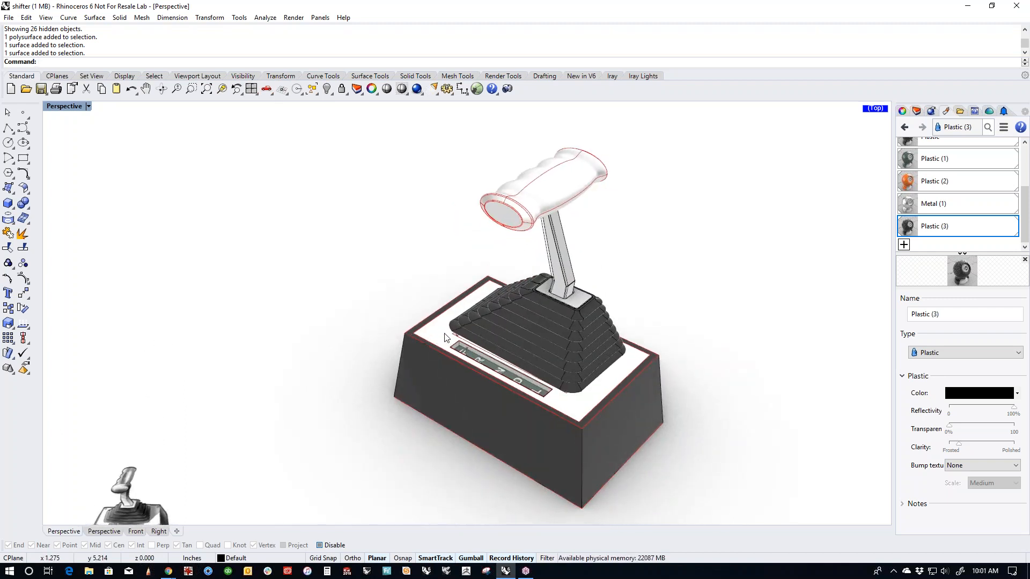
Step: Rotate the shifter lever 180 degrees about its vertical axis and shift it sideways back into the insert's opening
{"action": "scroll", "coordinate": [551, 320], "scroll_direction": "up", "scroll_amount": 4}
{"action": "left_click", "coordinate": [538, 341]}
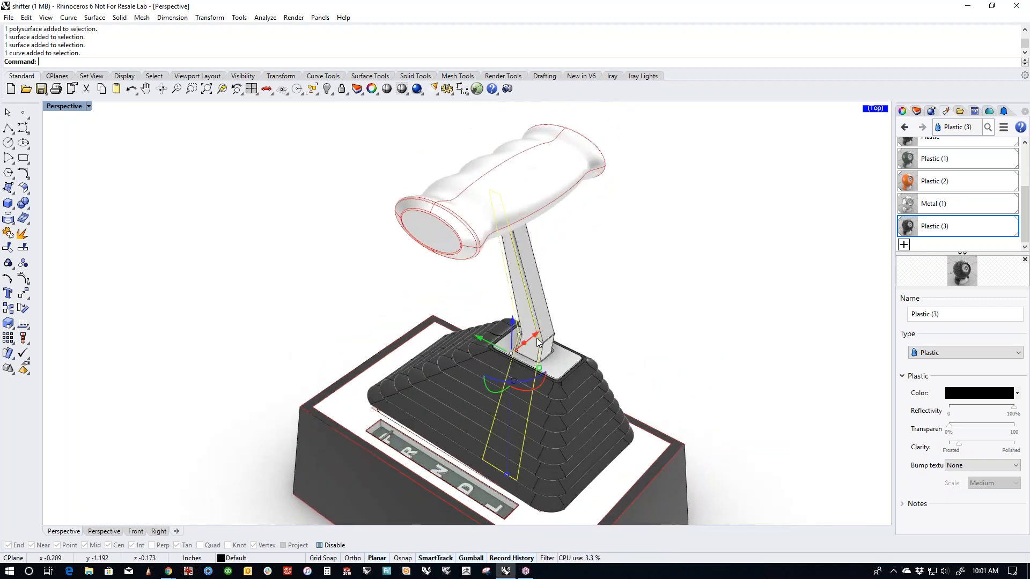
{"action": "left_click", "coordinate": [546, 324]}
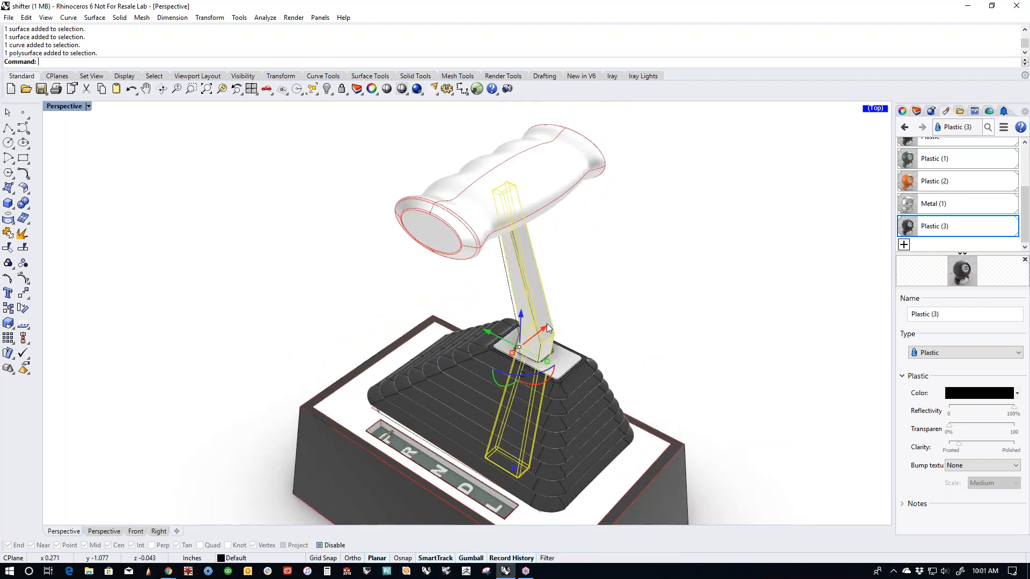
{"action": "left_click", "coordinate": [541, 373]}
{"action": "type", "text": "180"}
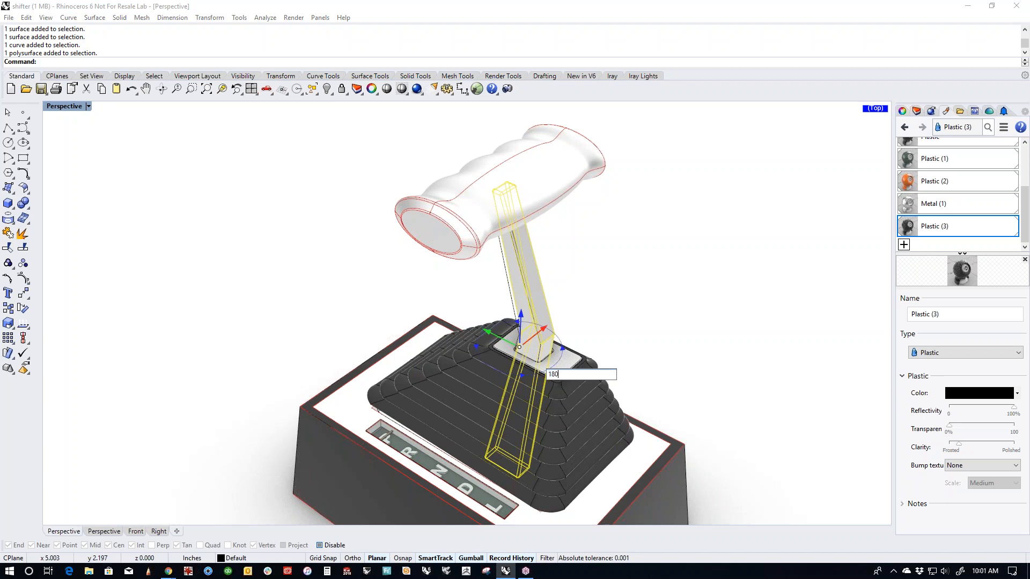
{"action": "key", "text": "Return"}
{"action": "left_click_drag", "start_coordinate": [488, 333], "coordinate": [517, 348]}
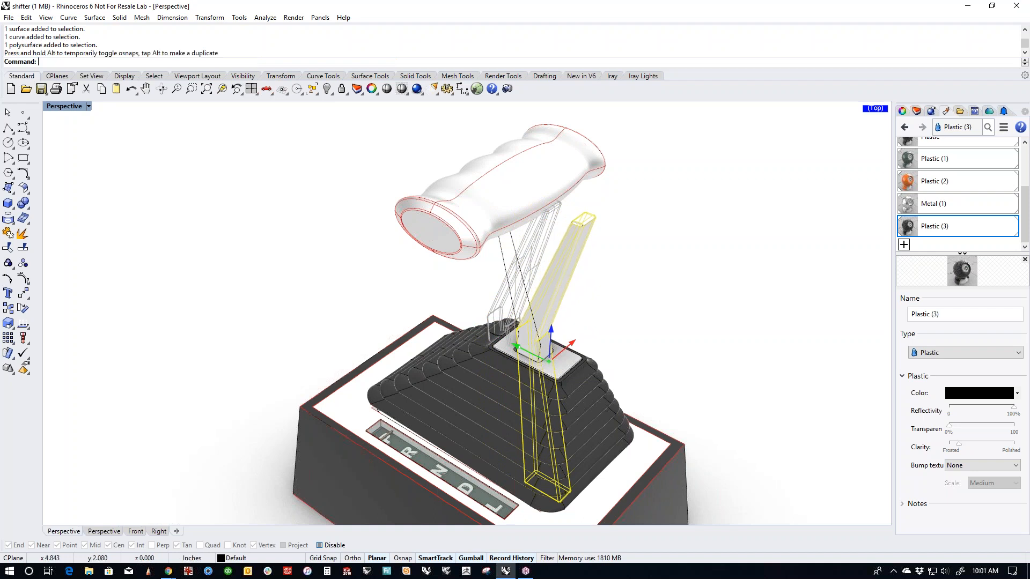
{"action": "key", "text": "Escape"}
Step: Move the handle sideways onto the upper end of the rotated lever and fine-tune its position from the side
{"action": "left_click", "coordinate": [533, 200]}
{"action": "left_click_drag", "start_coordinate": [532, 201], "coordinate": [575, 215]}
{"action": "key", "text": "Escape"}
{"action": "right_click_drag", "start_coordinate": [618, 329], "coordinate": [594, 246]}
{"action": "left_click", "coordinate": [576, 246]}
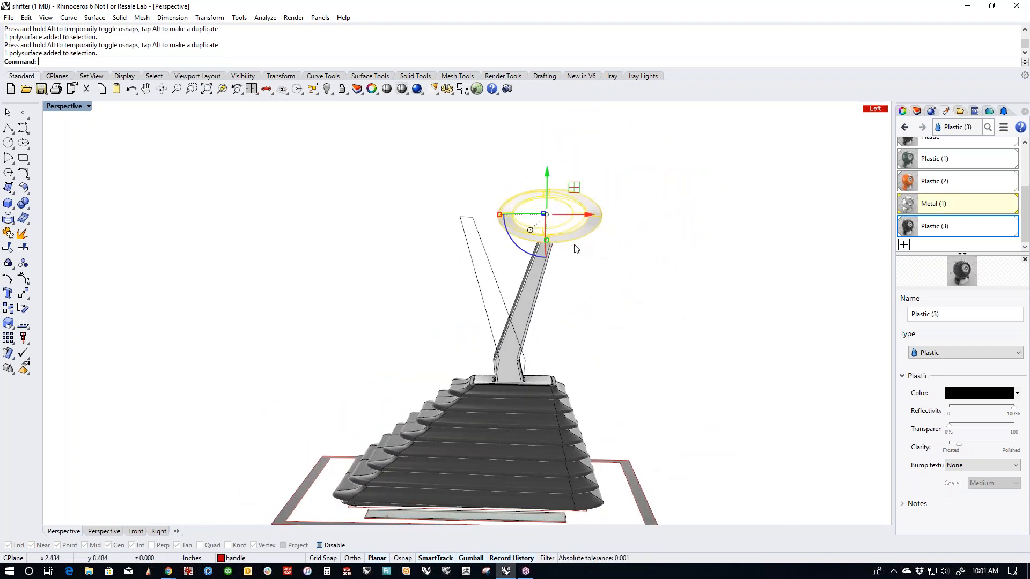
{"action": "left_click_drag", "start_coordinate": [528, 258], "coordinate": [540, 256]}
{"action": "mouse_move", "coordinate": [585, 220]}
{"action": "left_mouse_down"}
{"action": "mouse_move", "coordinate": [628, 228]}
{"action": "mouse_move", "coordinate": [587, 220]}
{"action": "left_mouse_up"}
{"action": "left_click", "coordinate": [559, 287]}
{"action": "right_click_drag", "start_coordinate": [559, 291], "coordinate": [584, 352]}
{"action": "right_click_drag", "start_coordinate": [506, 339], "coordinate": [594, 322], "text": "shift"}
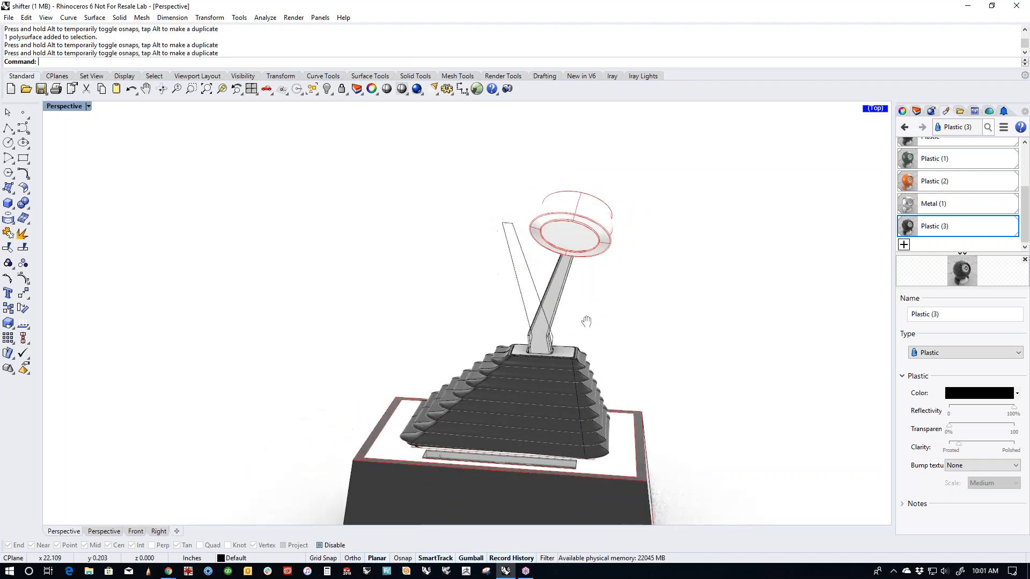
Step: Rotate the handle, lever and top insert together about 18 degrees around the lever's lower end in the Right view
{"action": "left_click_drag", "start_coordinate": [652, 204], "coordinate": [553, 272]}
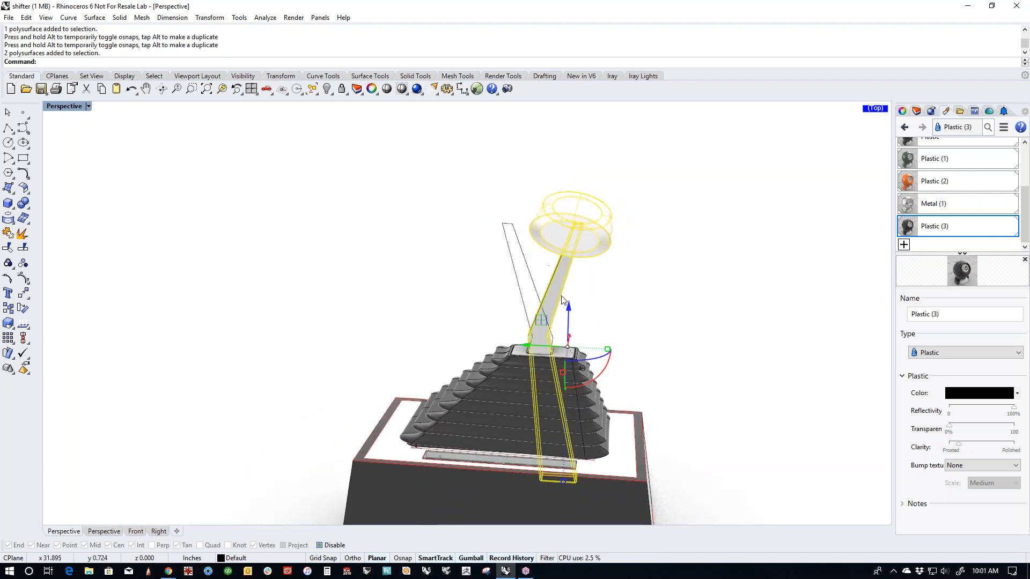
{"action": "scroll", "coordinate": [566, 347], "scroll_direction": "up", "scroll_amount": 2}
{"action": "left_click", "coordinate": [559, 354]}
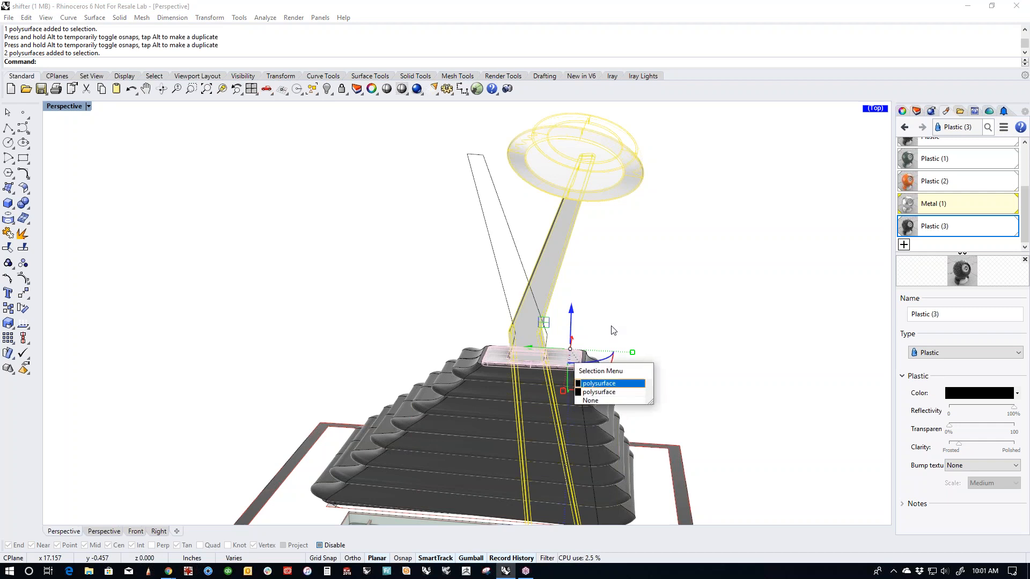
{"action": "left_click", "coordinate": [608, 328]}
{"action": "right_click_drag", "start_coordinate": [642, 324], "coordinate": [616, 325], "text": "shift"}
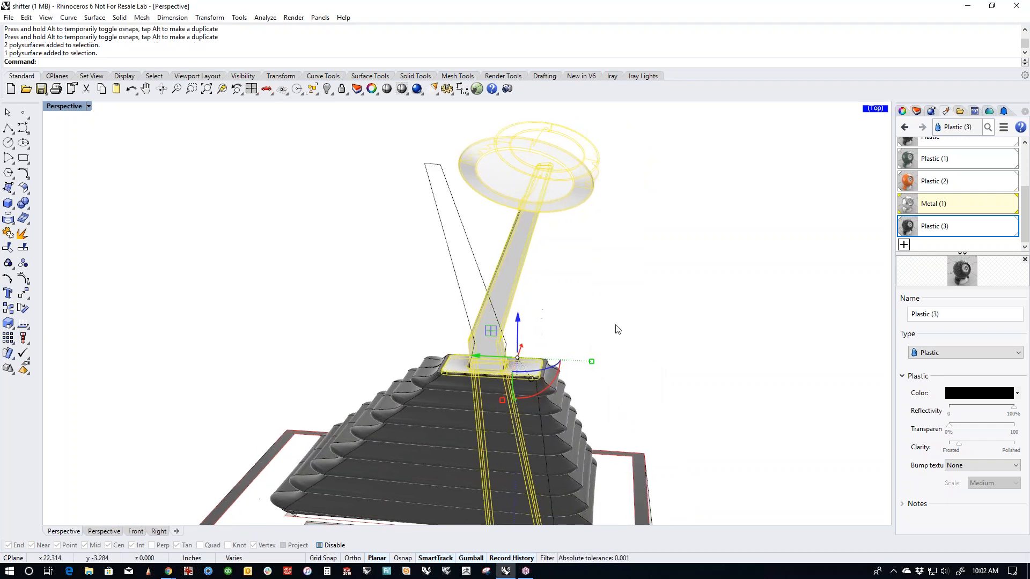
{"action": "key", "text": "ctrl+F2"}
{"action": "key", "text": "ctrl+F3"}
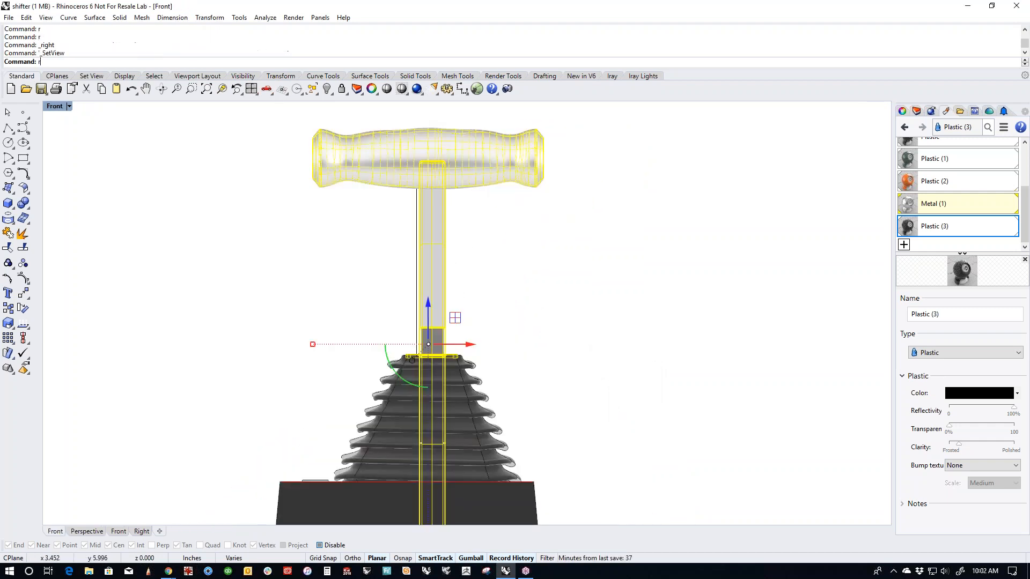
{"action": "scroll", "coordinate": [619, 332], "scroll_direction": "down", "scroll_amount": 3}
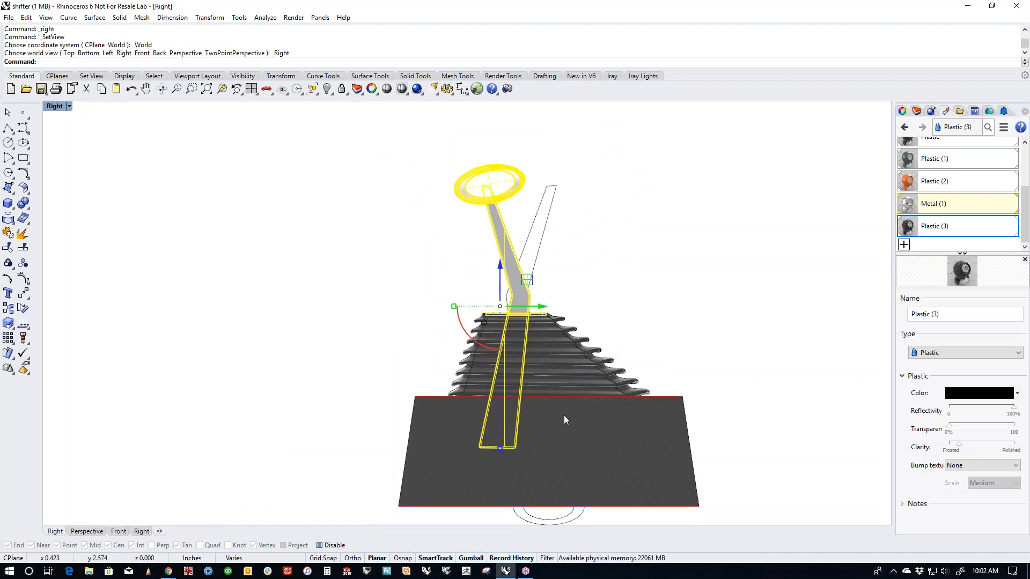
{"action": "key", "text": "Return"}
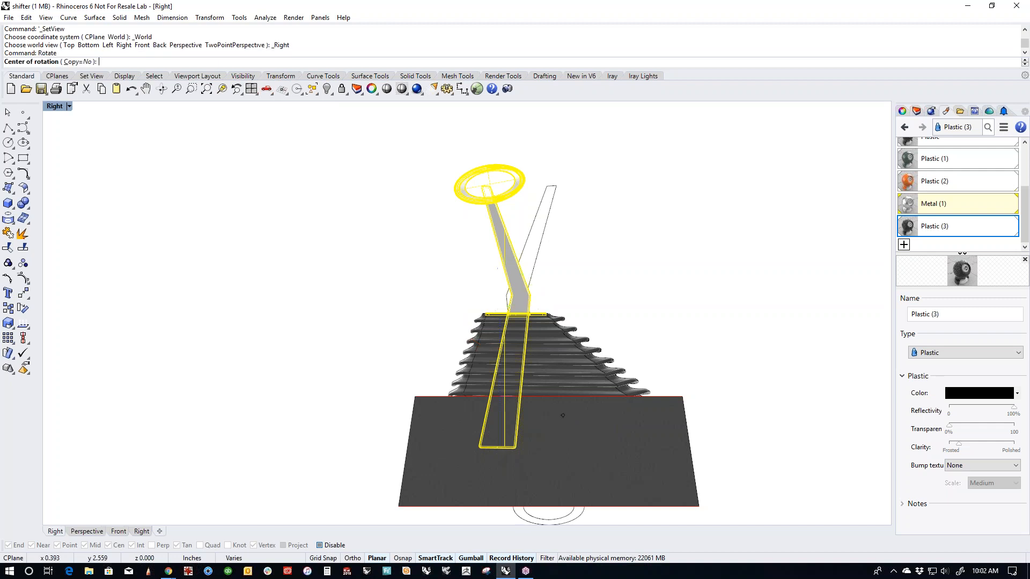
{"action": "left_click", "coordinate": [500, 450]}
{"action": "left_click", "coordinate": [499, 173]}
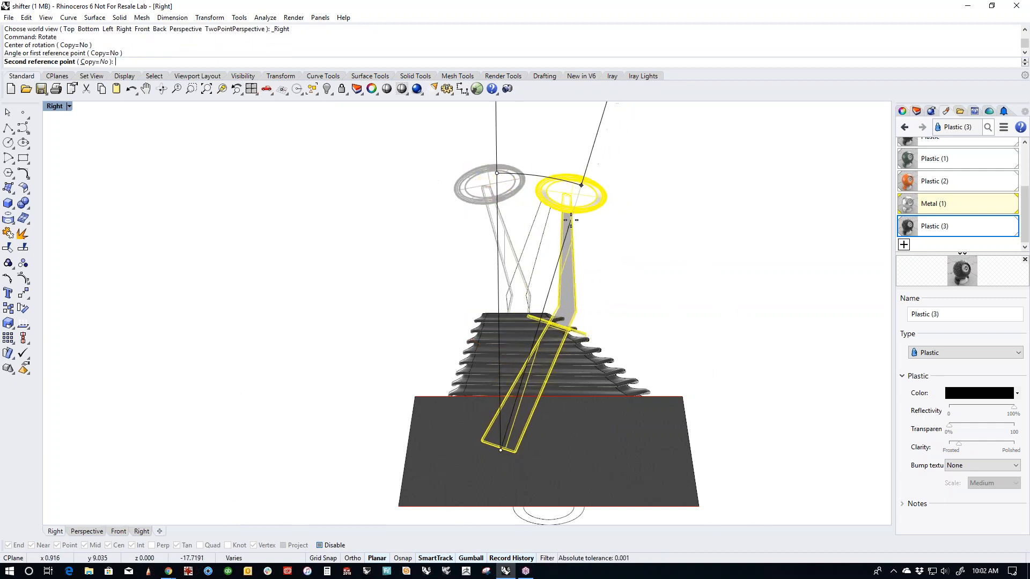
{"action": "left_click", "coordinate": [570, 220]}
{"action": "left_click", "coordinate": [627, 302]}
{"action": "right_click_drag", "start_coordinate": [638, 343], "coordinate": [645, 372]}
{"action": "scroll", "coordinate": [579, 384], "scroll_direction": "up", "scroll_amount": 5}
{"action": "key", "text": "Return"}
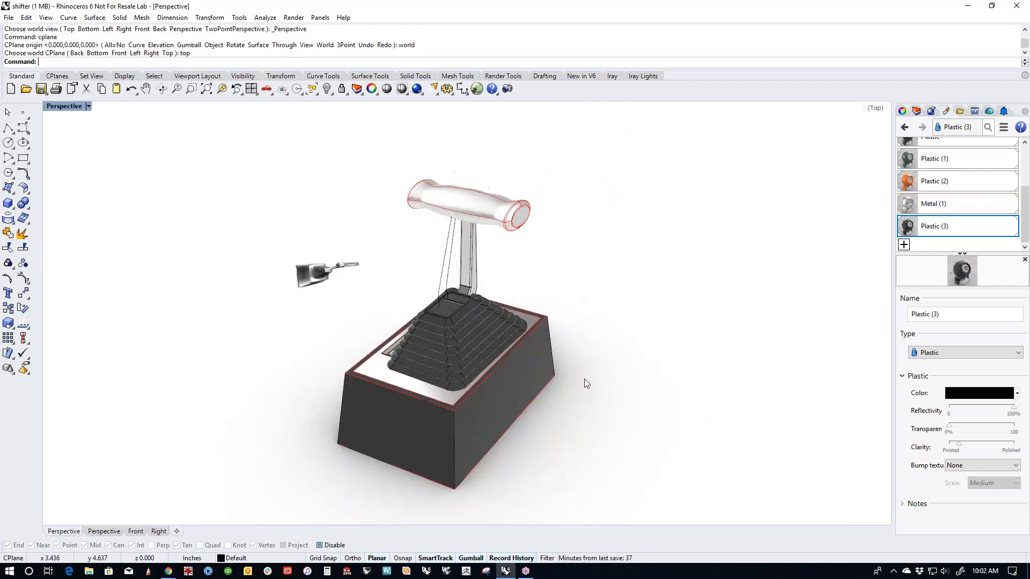
Step: Examine from several angles how the tilted insert and lever sit against the bellows, and select the bellows
{"action": "right_click_drag", "start_coordinate": [584, 379], "coordinate": [386, 311]}
{"action": "scroll", "coordinate": [460, 317], "scroll_direction": "up", "scroll_amount": 6}
{"action": "right_click_drag", "start_coordinate": [585, 335], "coordinate": [517, 382]}
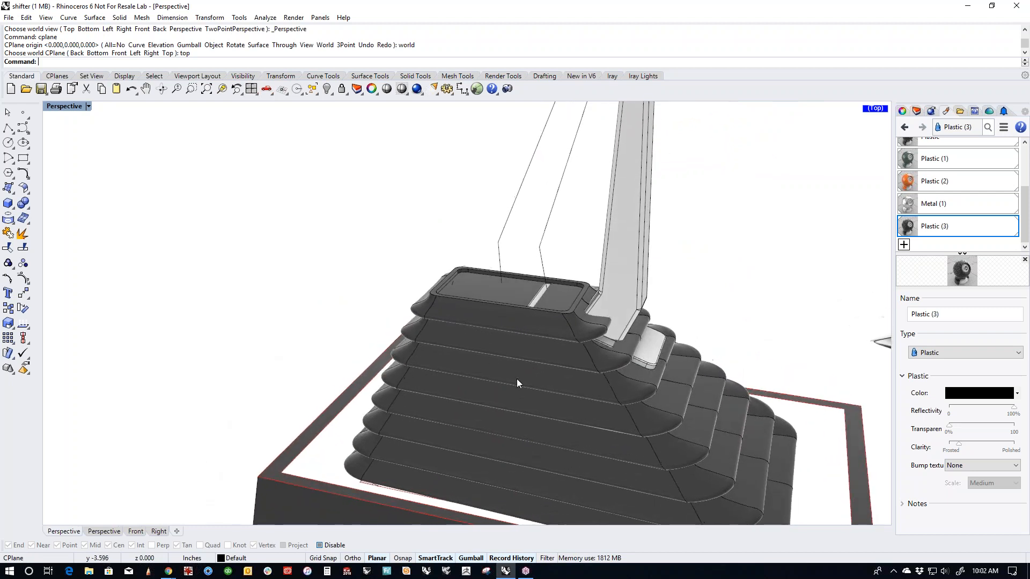
{"action": "left_click", "coordinate": [561, 382]}
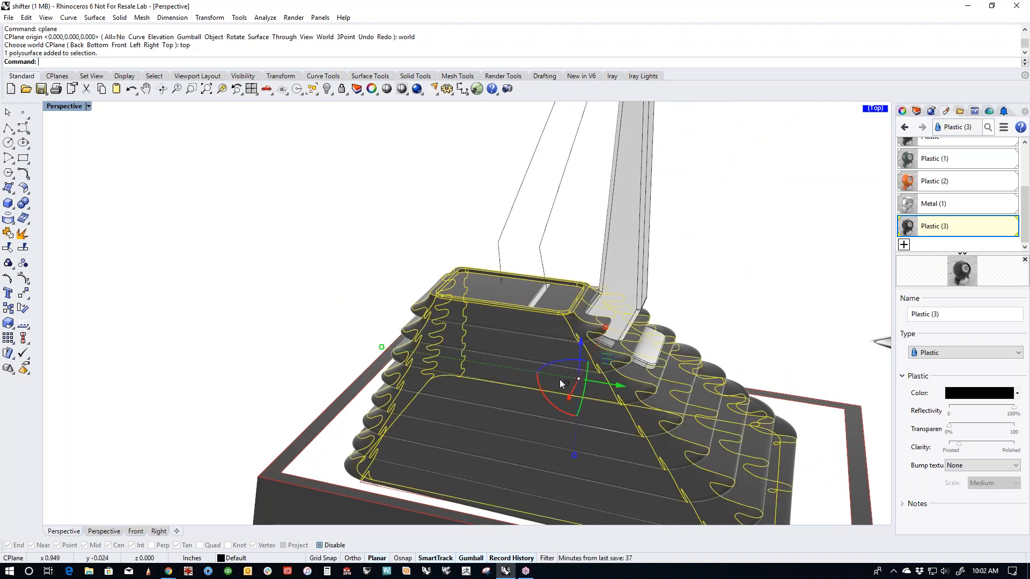
{"action": "key", "text": "ctrl+F2"}
{"action": "key", "text": "ctrl+F3"}
{"action": "right_click_drag", "start_coordinate": [723, 398], "coordinate": [636, 366]}
{"action": "key", "text": "ctrl+F4"}
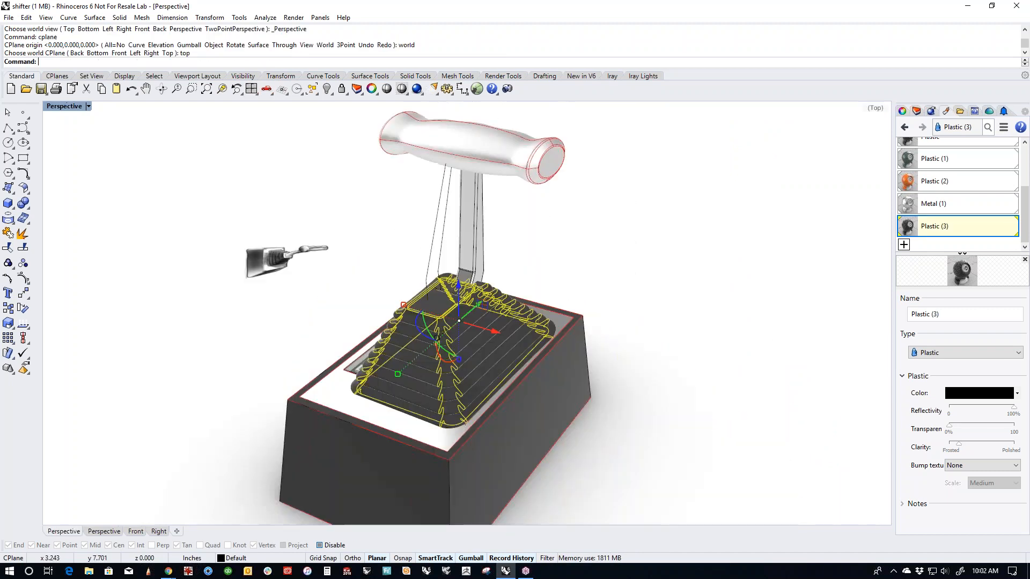
{"action": "right_click_drag", "start_coordinate": [760, 343], "coordinate": [803, 328]}
{"action": "right_click_drag", "start_coordinate": [680, 348], "coordinate": [710, 418]}
Step: Try to bend the bellows toward the tilted insert with a vertical spine about 2.35 inches long from its base
{"action": "key", "text": "ctrl+F2"}
{"action": "key", "text": "ctrl+F3"}
{"action": "key", "text": "Return"}
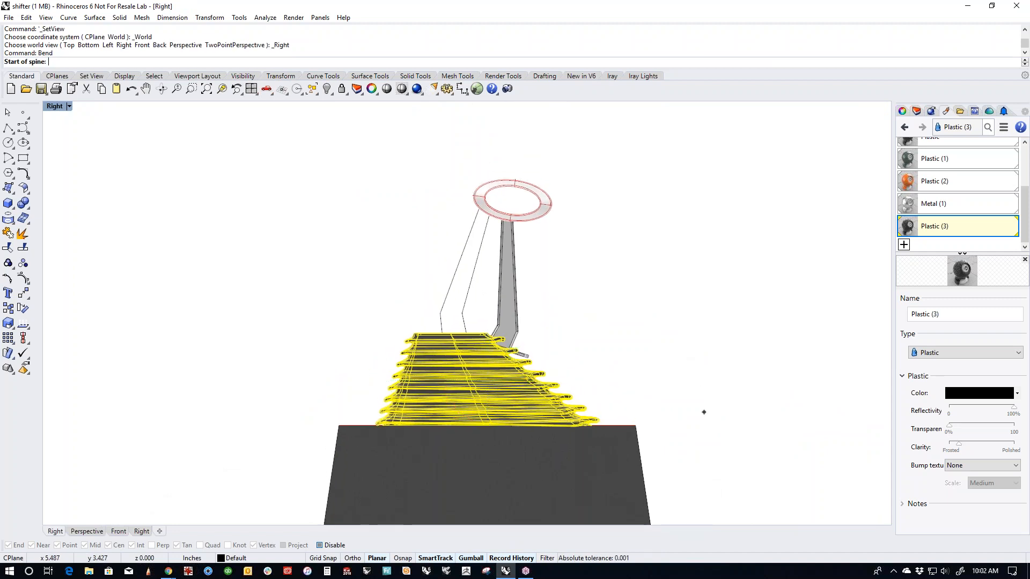
{"action": "scroll", "coordinate": [502, 397], "scroll_direction": "up", "scroll_amount": 3}
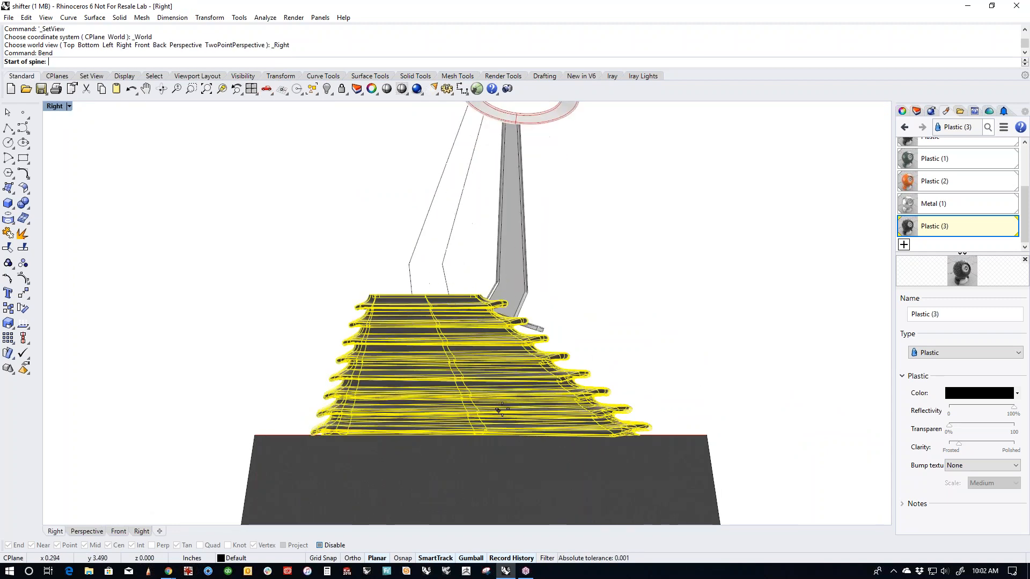
{"action": "left_click", "coordinate": [406, 419]}
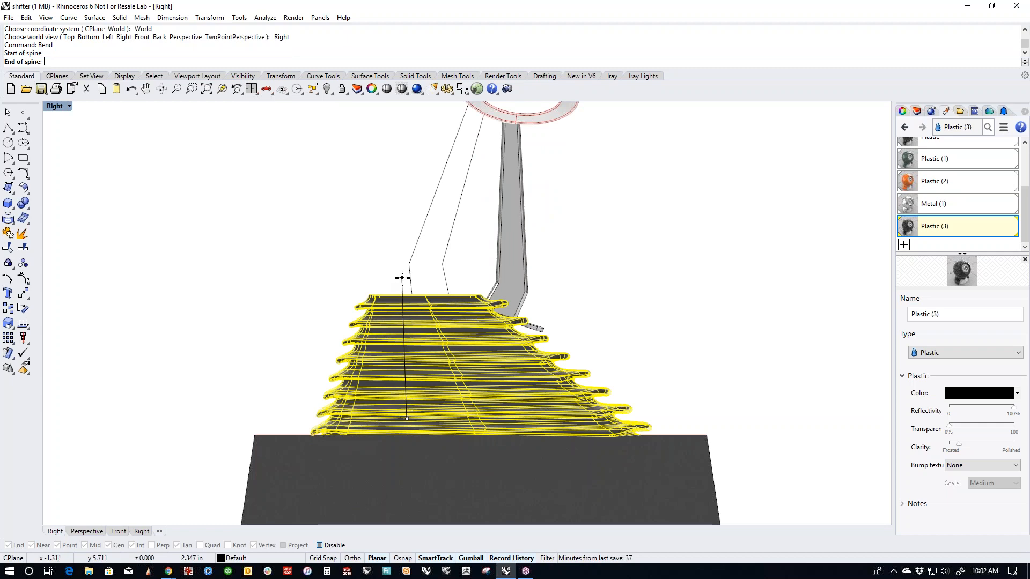
{"action": "left_click", "coordinate": [402, 277]}
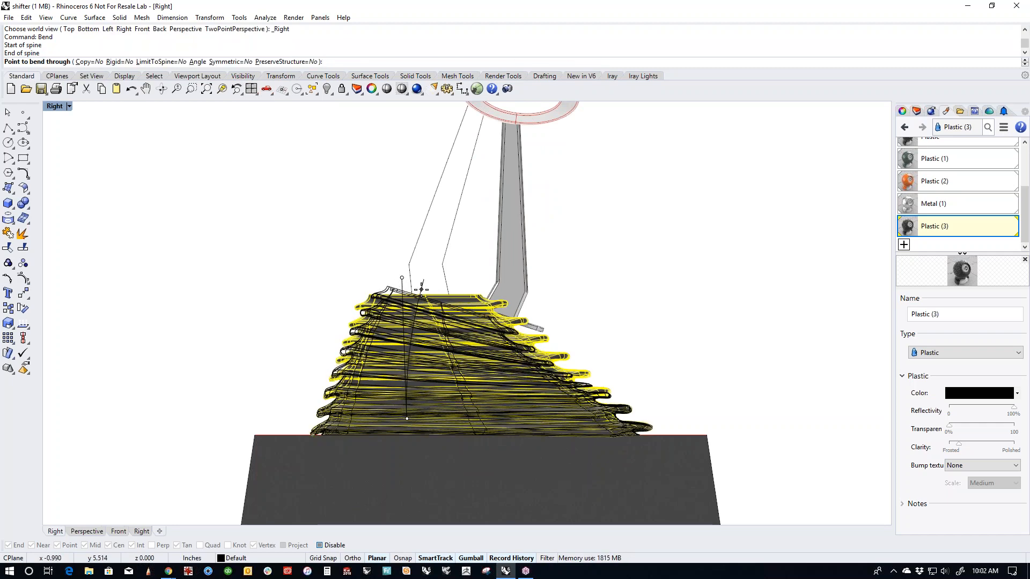
{"action": "left_click", "coordinate": [422, 290]}
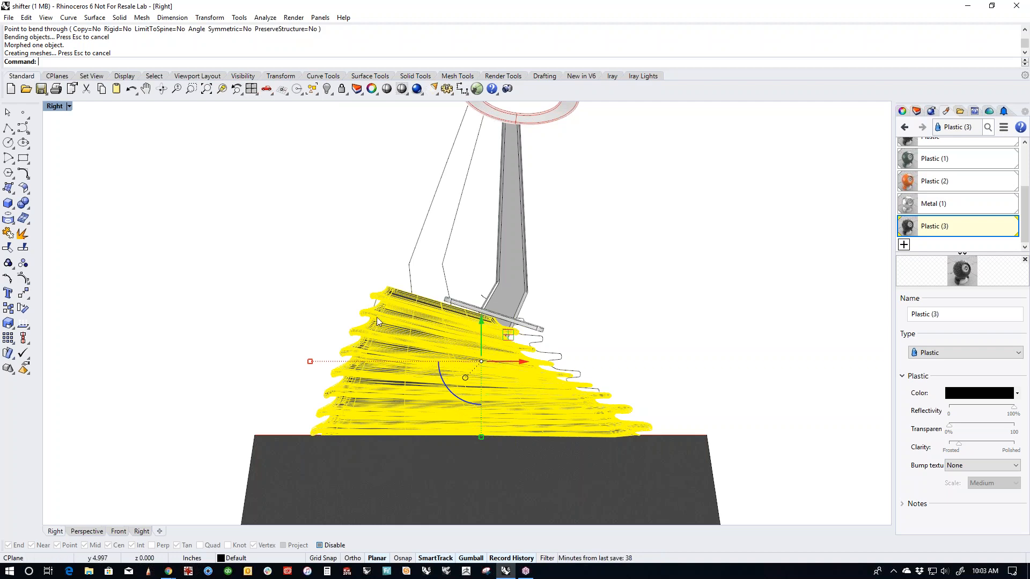
Step: Try a World bounding-box cage on the bent bellows, and undo both the cage and the bend
{"action": "scroll", "coordinate": [377, 319], "scroll_direction": "up", "scroll_amount": 2}
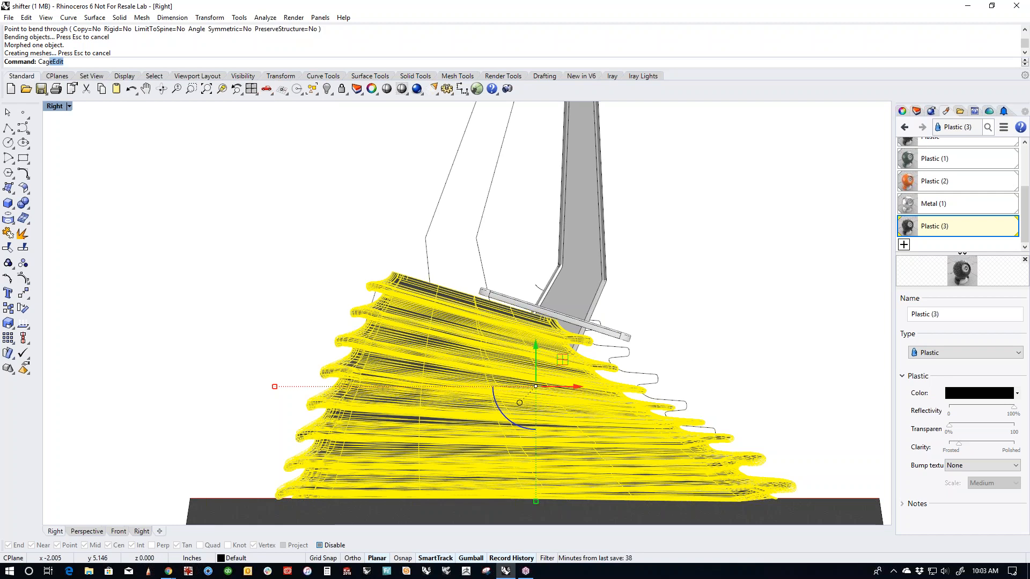
{"action": "key", "text": "Down"}
{"action": "key", "text": "Return"}
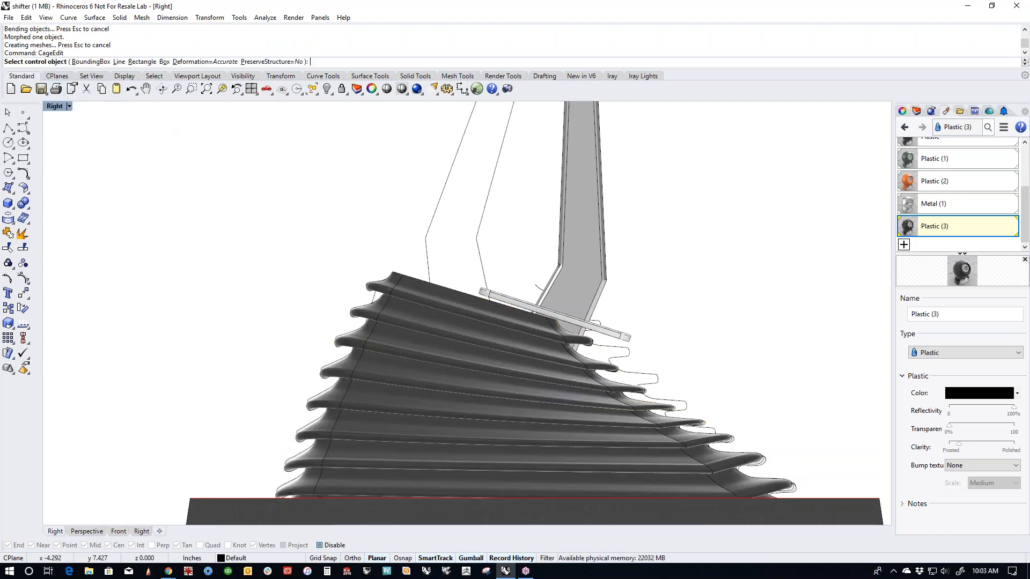
{"action": "left_click", "coordinate": [100, 61]}
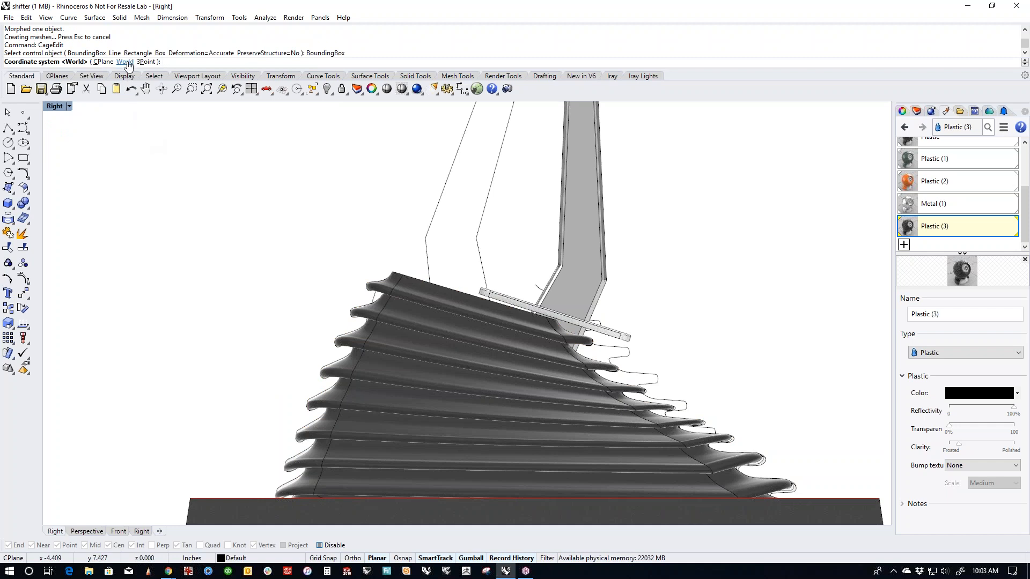
{"action": "left_click", "coordinate": [125, 62]}
{"action": "key", "text": "Return"}
{"action": "key", "text": "Return"}
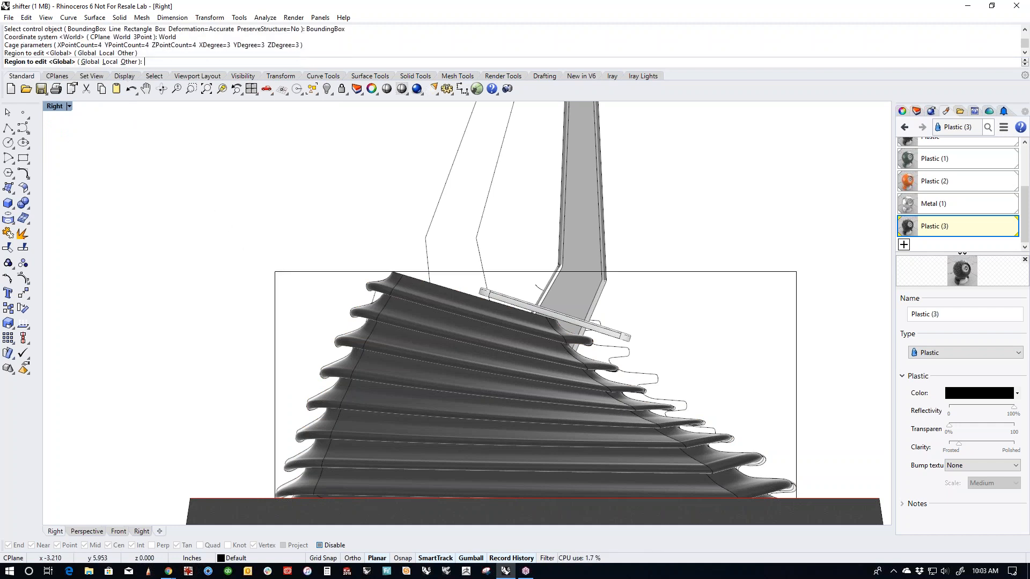
{"action": "left_click_drag", "start_coordinate": [625, 278], "coordinate": [319, 238]}
{"action": "key", "text": "ctrl+z"}
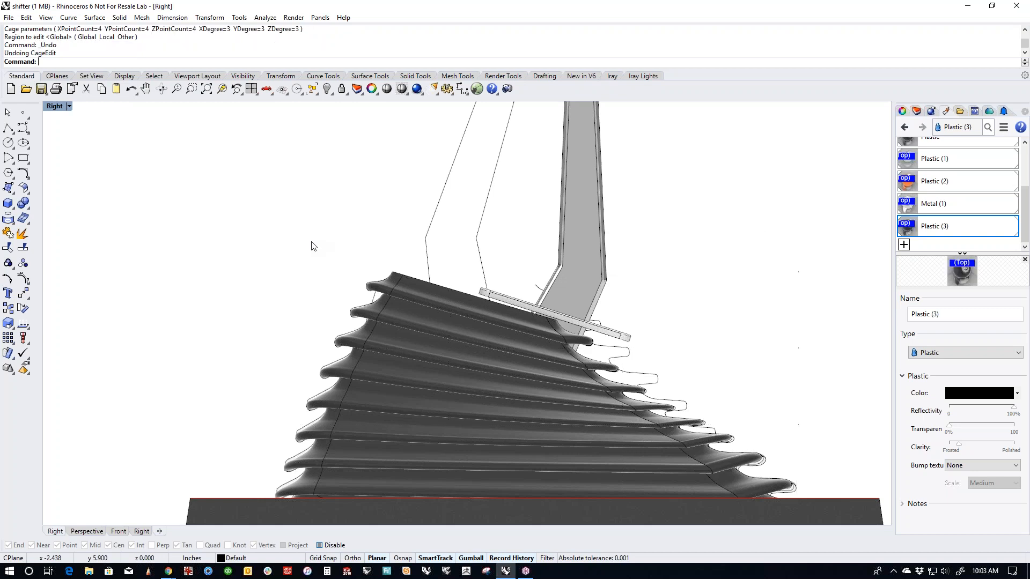
{"action": "key", "text": "ctrl+z"}
Step: Apply CageEdit to the unbent bellows with a World bounding box of 4 x 4 x 4 points and shift its top row toward the lever
{"action": "key", "text": "Return"}
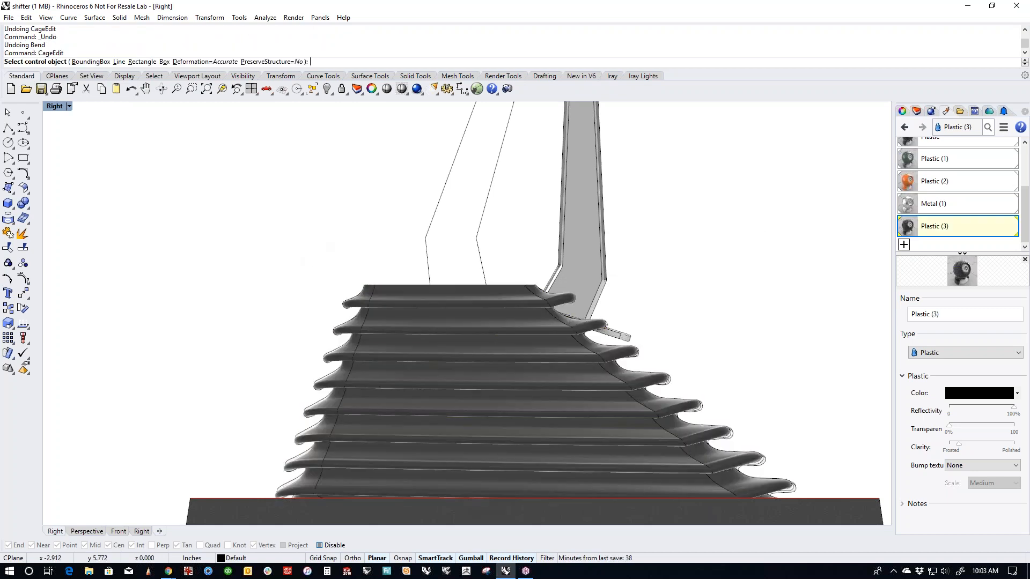
{"action": "left_click", "coordinate": [91, 63]}
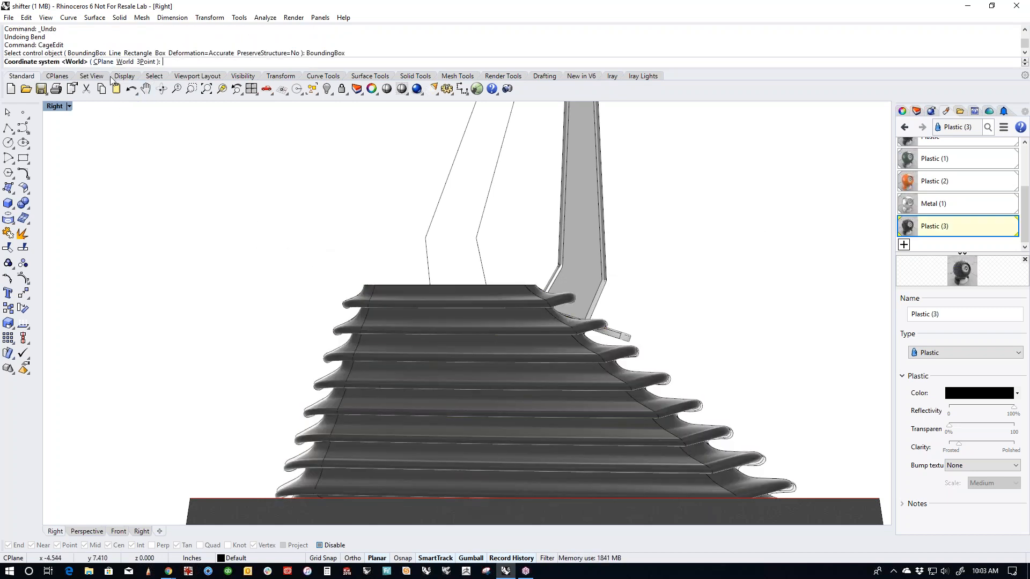
{"action": "key", "text": "Return"}
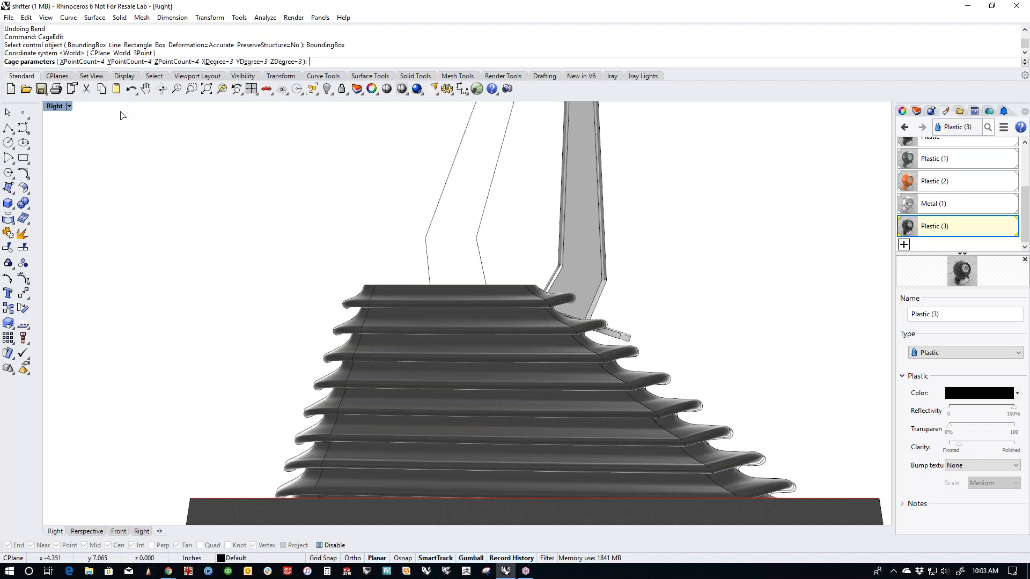
{"action": "key", "text": "Return"}
{"action": "key", "text": "Return"}
{"action": "left_click_drag", "start_coordinate": [211, 252], "coordinate": [874, 301]}
{"action": "left_click_drag", "start_coordinate": [583, 286], "coordinate": [629, 296]}
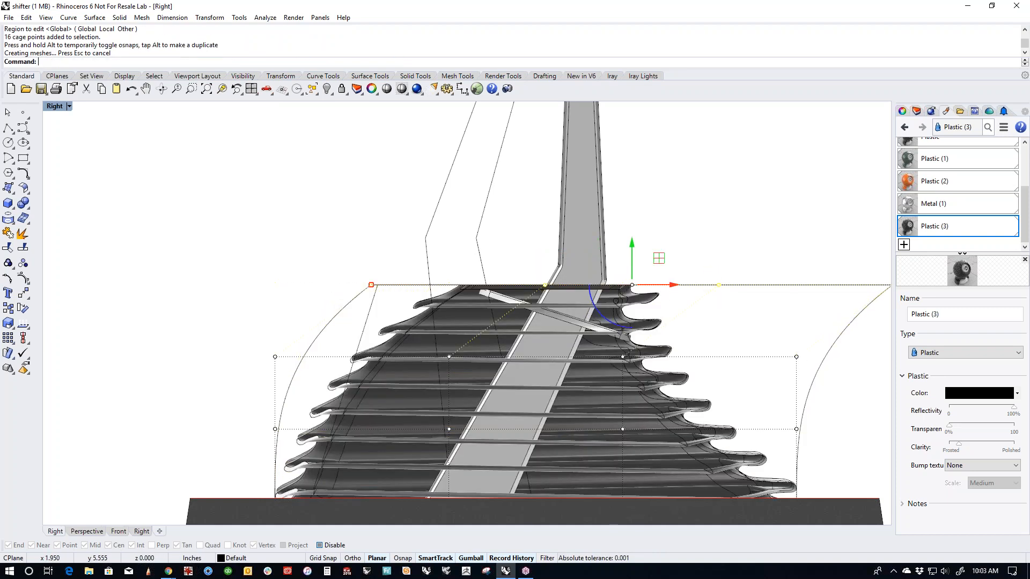
Step: Rotate the two upper rows of cage points to the insert's tilt and move them until the bellows' top meets the insert
{"action": "right_click_drag", "start_coordinate": [719, 342], "coordinate": [651, 331]}
{"action": "left_click_drag", "start_coordinate": [141, 242], "coordinate": [854, 378]}
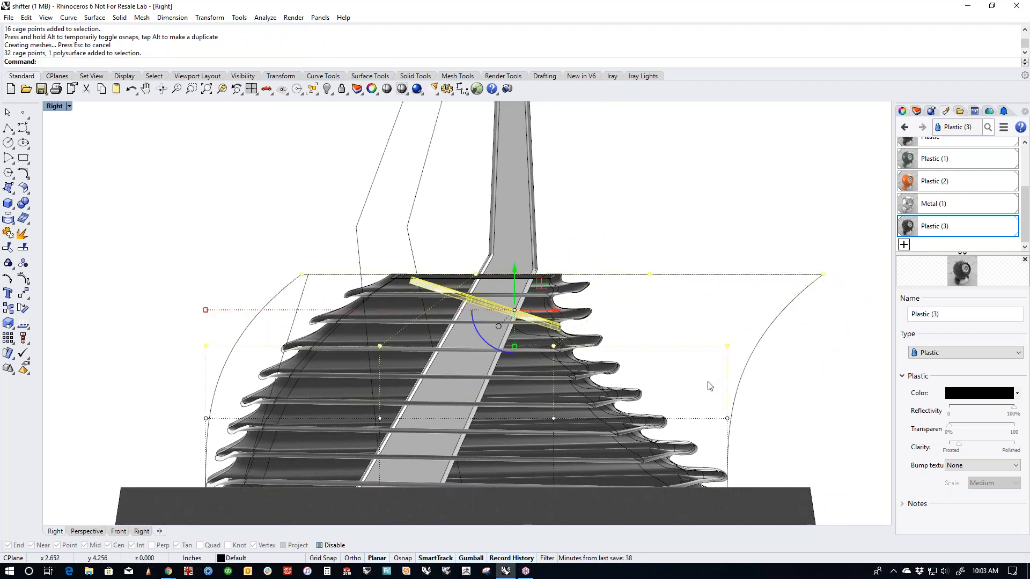
{"action": "left_click", "coordinate": [533, 322], "text": "ctrl"}
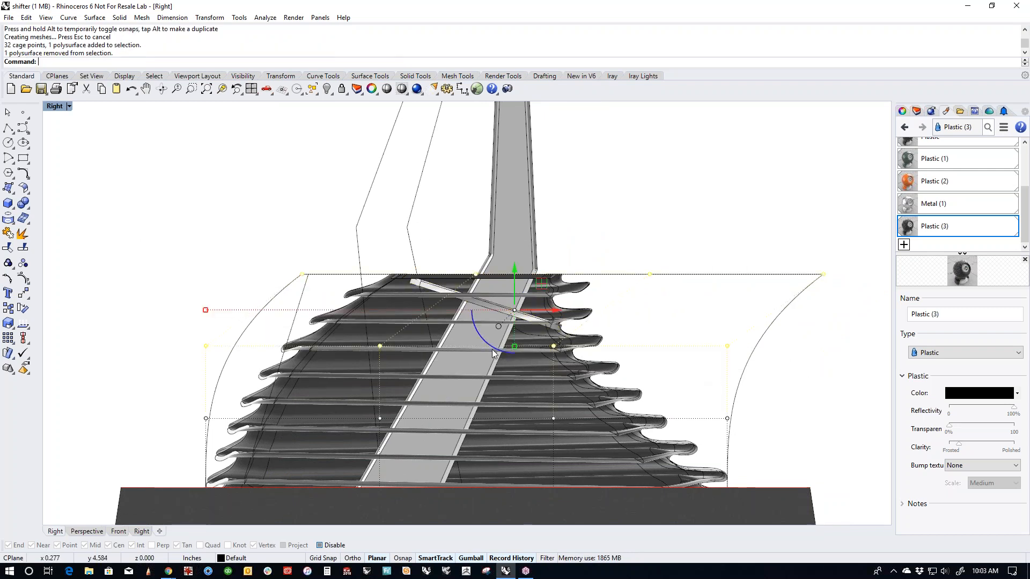
{"action": "left_click_drag", "start_coordinate": [490, 344], "coordinate": [503, 351]}
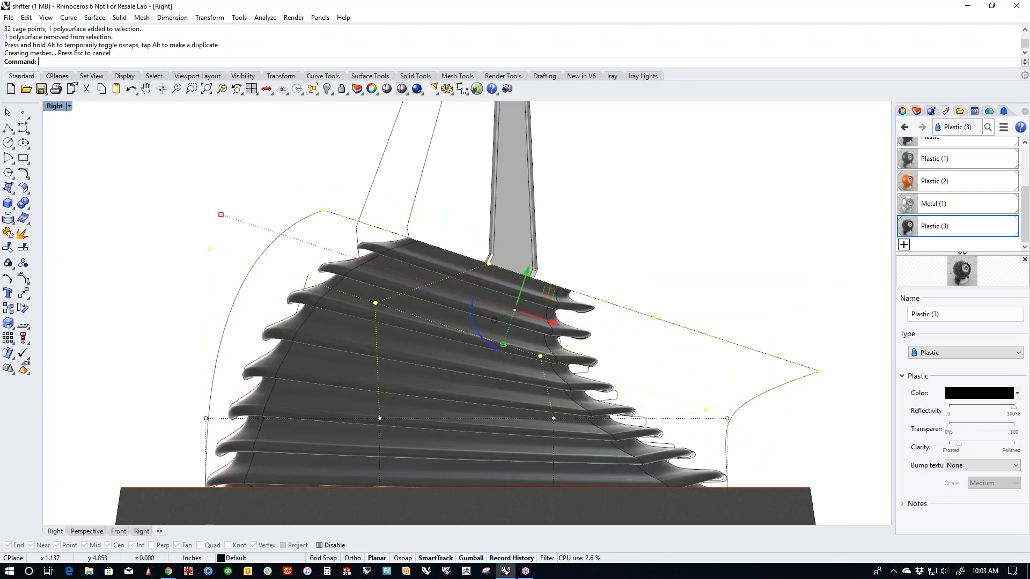
{"action": "left_click_drag", "start_coordinate": [524, 287], "coordinate": [530, 362]}
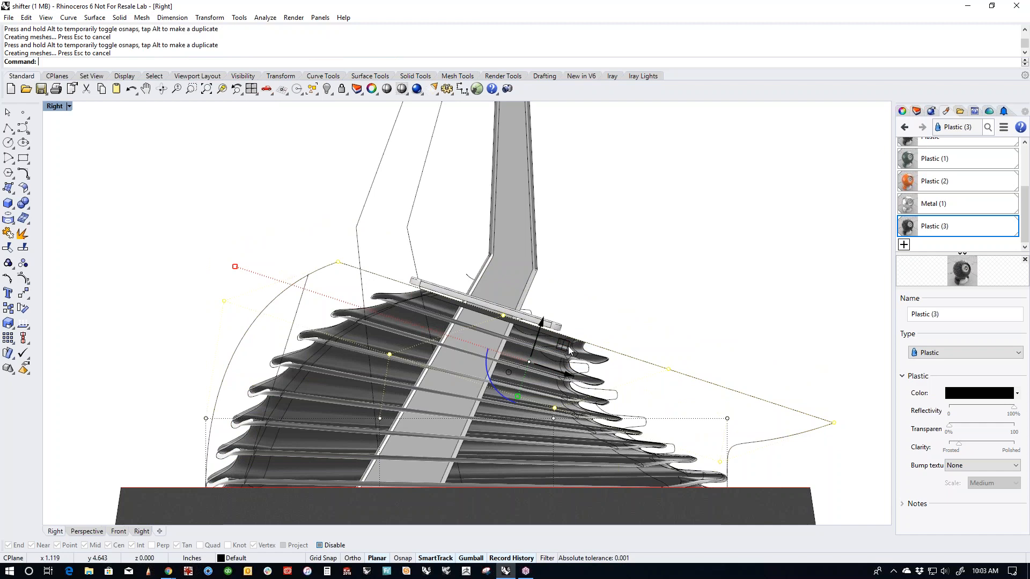
{"action": "left_click_drag", "start_coordinate": [567, 350], "coordinate": [519, 350]}
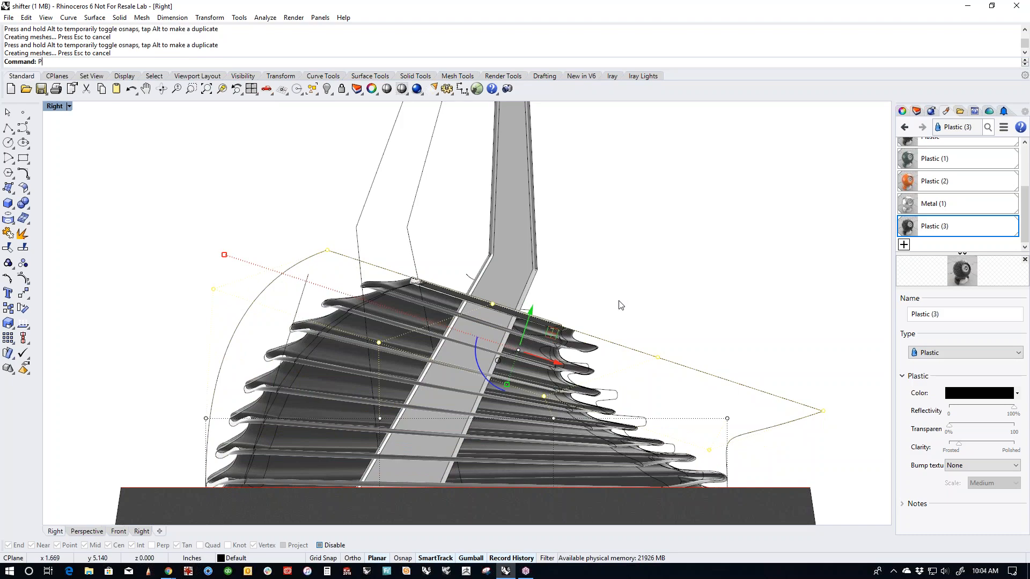
Step: Nudge the upper cage points in the Perspective view to fit the bellows around the insert, and clear the selection
{"action": "key", "text": "Return"}
{"action": "scroll", "coordinate": [450, 333], "scroll_direction": "up", "scroll_amount": 10}
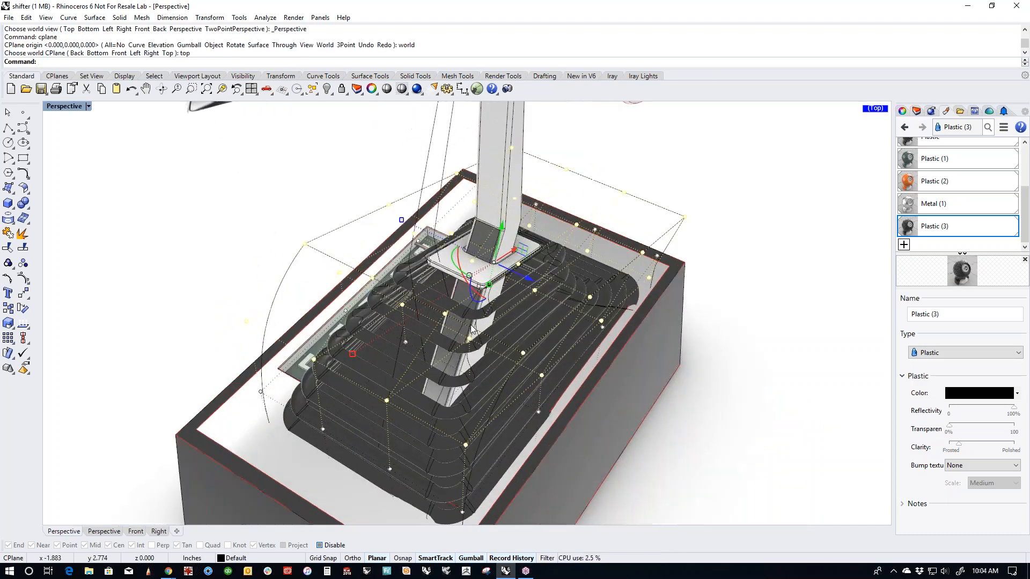
{"action": "right_click_drag", "start_coordinate": [445, 281], "coordinate": [405, 299]}
{"action": "right_click_drag", "start_coordinate": [573, 279], "coordinate": [534, 302]}
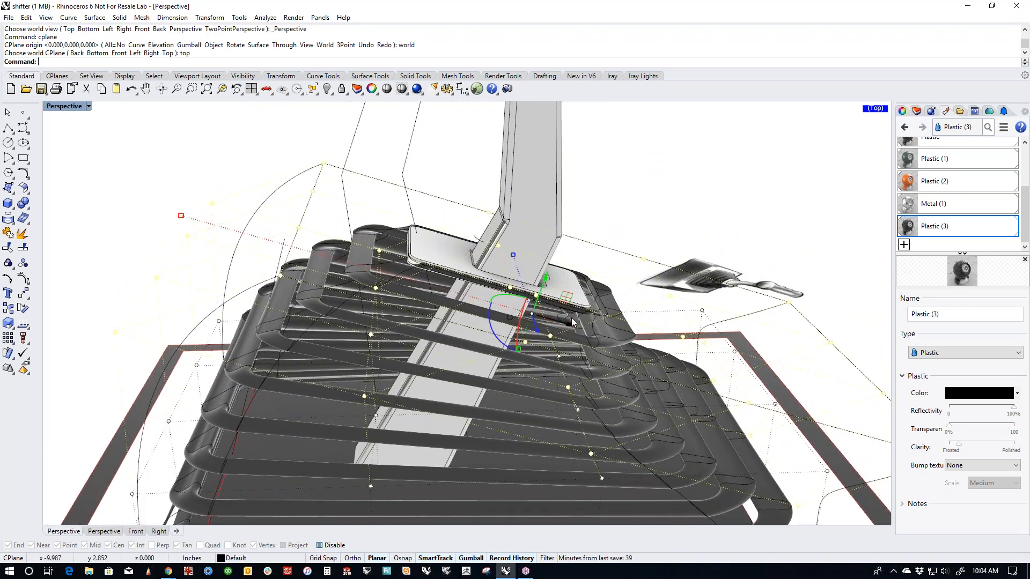
{"action": "left_click_drag", "start_coordinate": [569, 303], "coordinate": [530, 317]}
{"action": "left_click", "coordinate": [454, 190]}
{"action": "scroll", "coordinate": [456, 349], "scroll_direction": "down", "scroll_amount": 3}
{"action": "right_click_drag", "start_coordinate": [454, 354], "coordinate": [408, 376]}
{"action": "left_click", "coordinate": [376, 380]}
{"action": "key", "text": "Escape"}
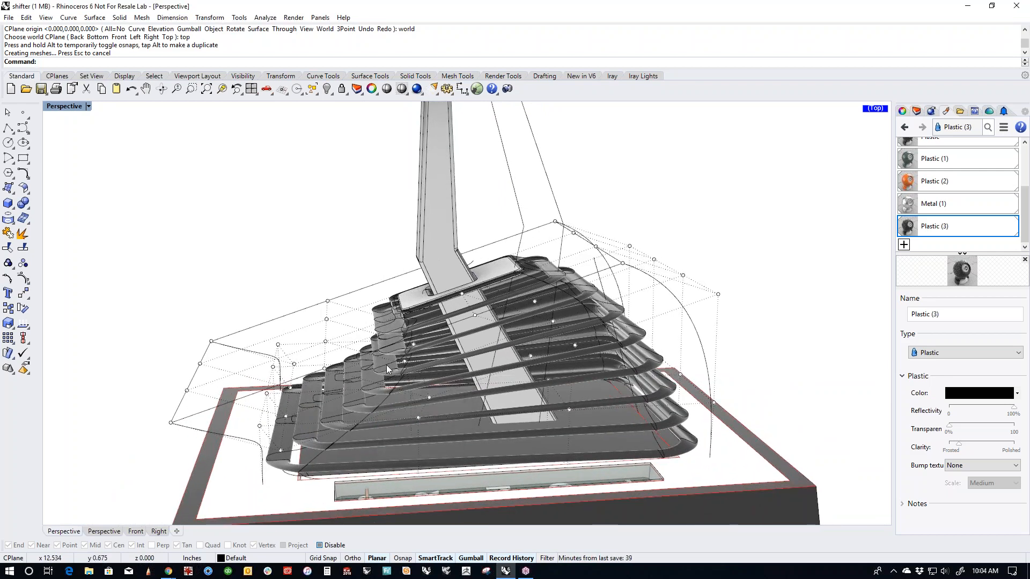
Step: Explode the bellows into separate surfaces and join them back into one polysurface
{"action": "left_click", "coordinate": [629, 314]}
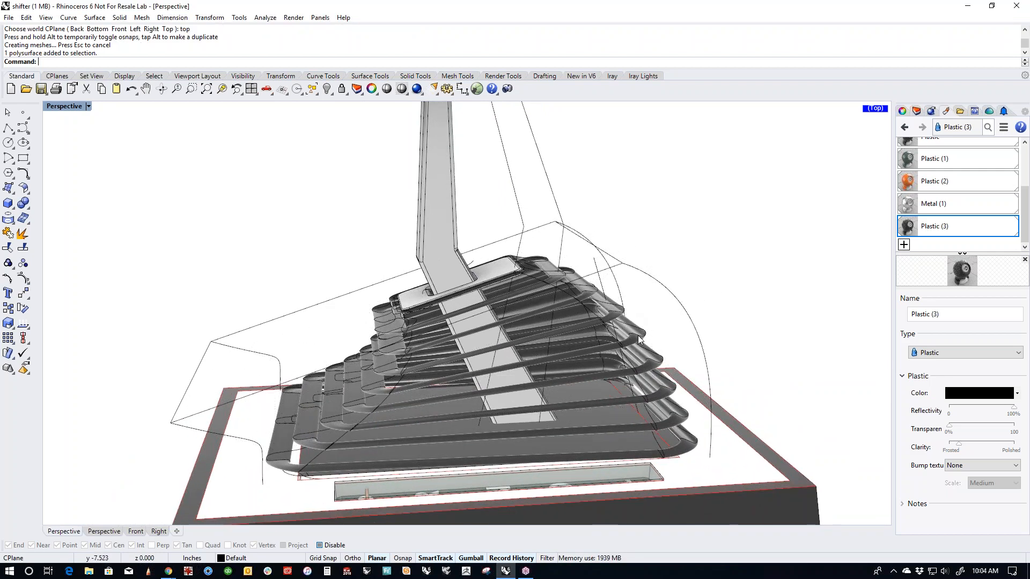
{"action": "right_click_drag", "start_coordinate": [629, 313], "coordinate": [537, 344]}
{"action": "middle_click", "coordinate": [256, 216]}
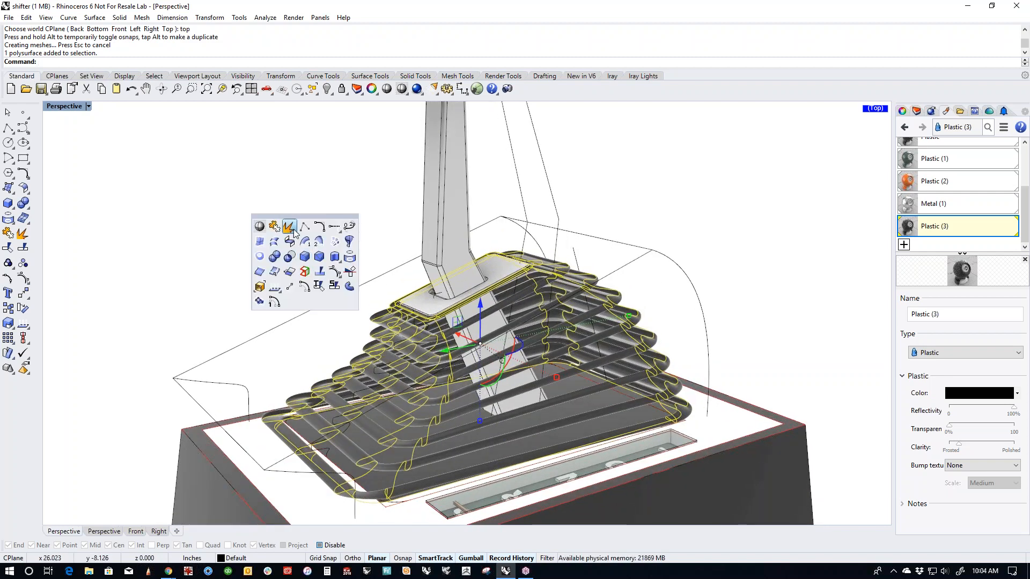
{"action": "left_click", "coordinate": [288, 252]}
{"action": "type", "text": "join"}
{"action": "key", "text": "Return"}
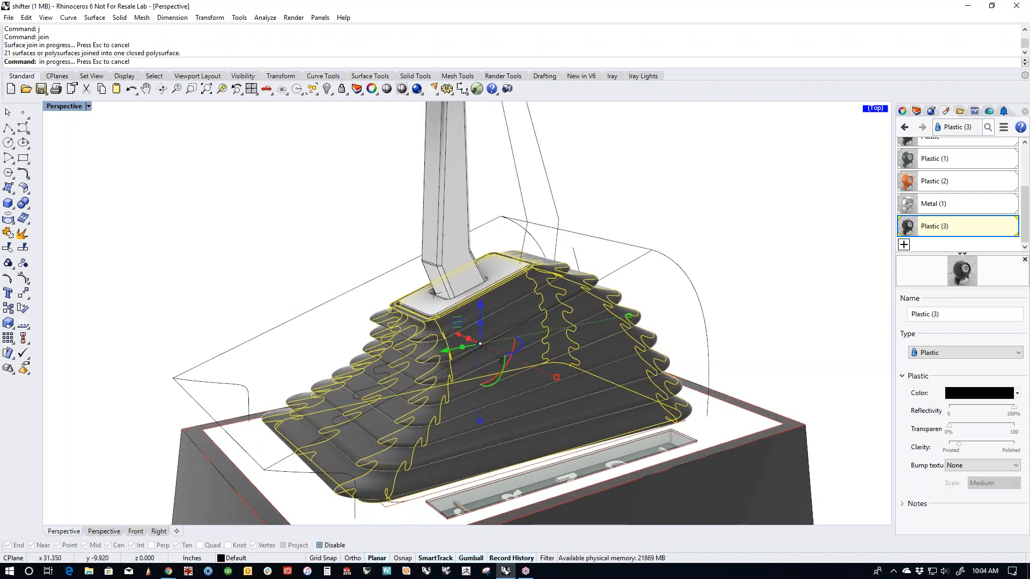
{"action": "right_click_drag", "start_coordinate": [302, 252], "coordinate": [299, 267]}
{"action": "right_click_drag", "start_coordinate": [533, 397], "coordinate": [442, 397]}
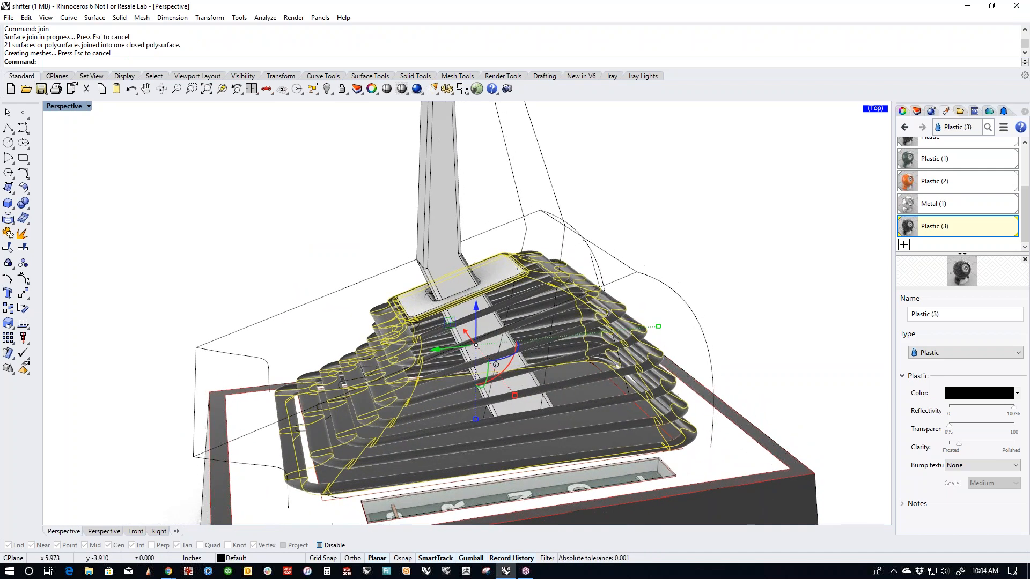
Step: Explode the bellows polysurface into separate surfaces and delete the control cage around it
{"action": "middle_click", "coordinate": [565, 407]}
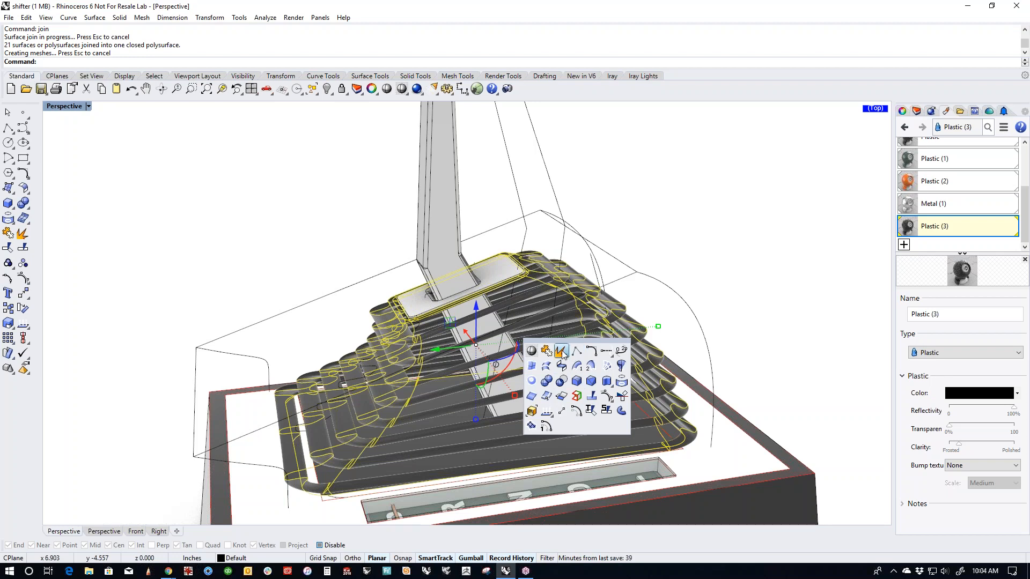
{"action": "left_click", "coordinate": [561, 352]}
{"action": "left_click", "coordinate": [693, 314]}
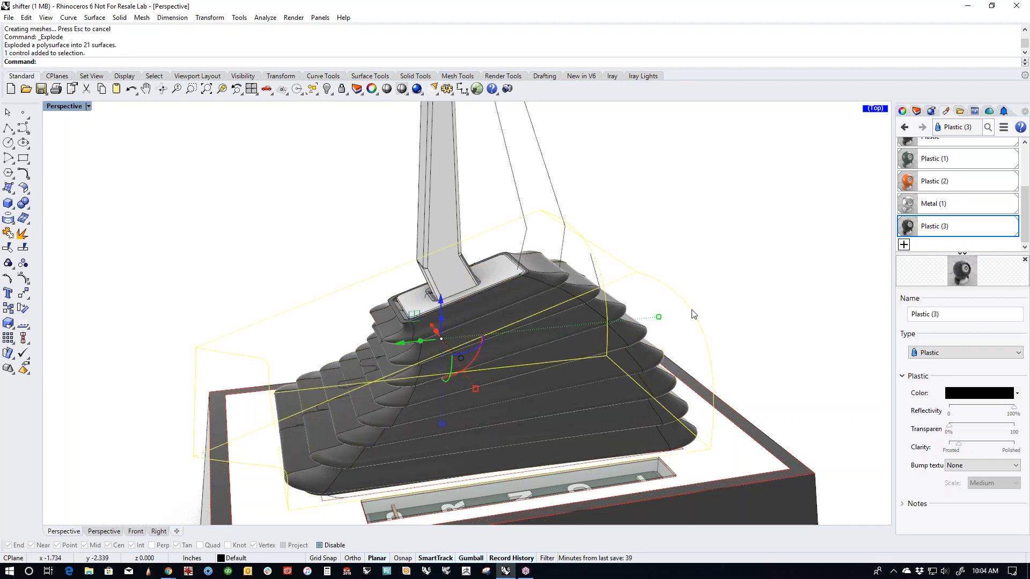
{"action": "key", "text": "Delete"}
Step: Check the exploded bellows surfaces for bad objects with SelBadObjects
{"action": "right_click_drag", "start_coordinate": [630, 313], "coordinate": [534, 461]}
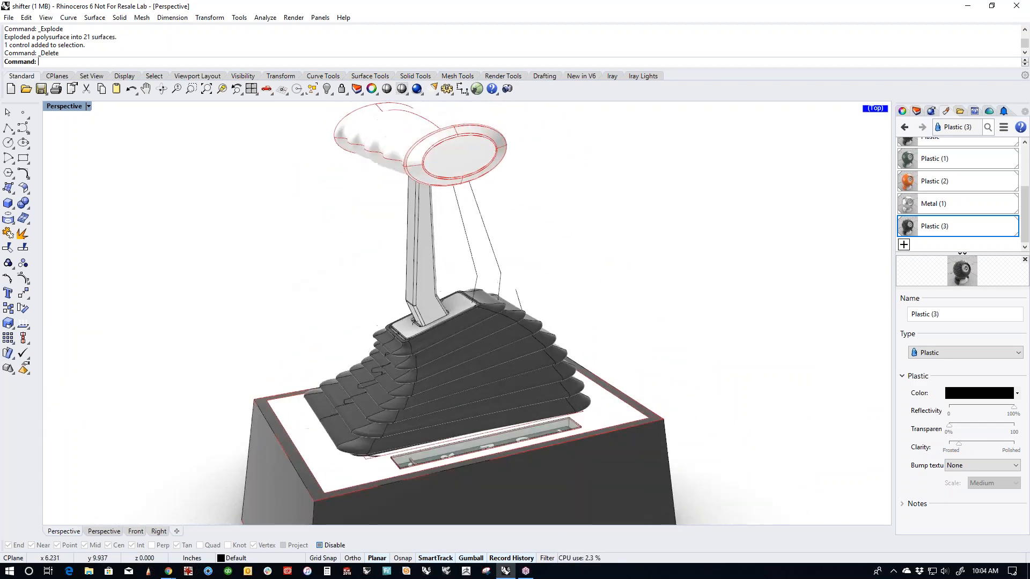
{"action": "scroll", "coordinate": [469, 323], "scroll_direction": "up", "scroll_amount": 3}
{"action": "left_click", "coordinate": [487, 374]}
{"action": "scroll", "coordinate": [487, 374], "scroll_direction": "up", "scroll_amount": 2}
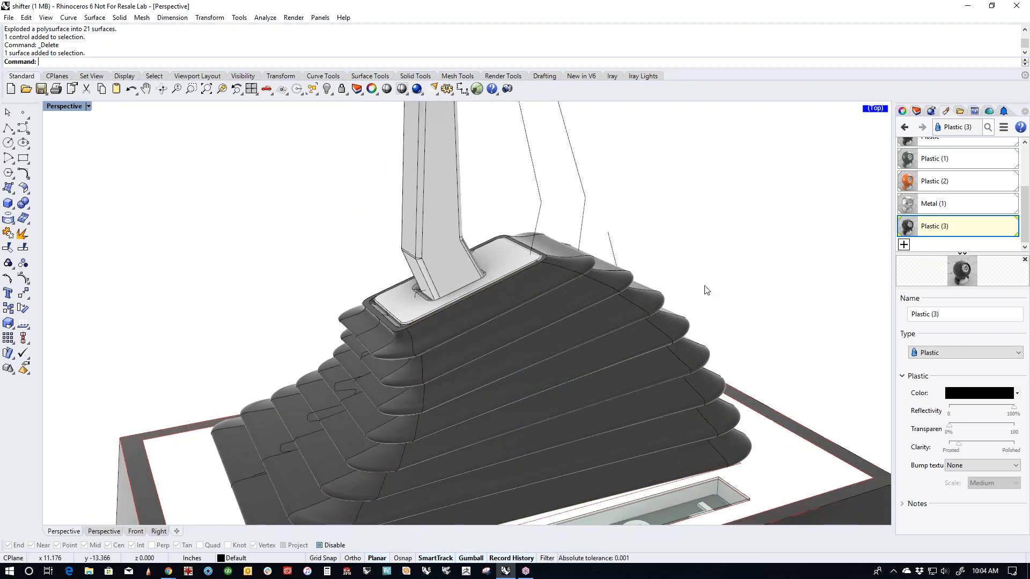
{"action": "type", "text": "SelBadObjects"}
{"action": "key", "text": "Return"}
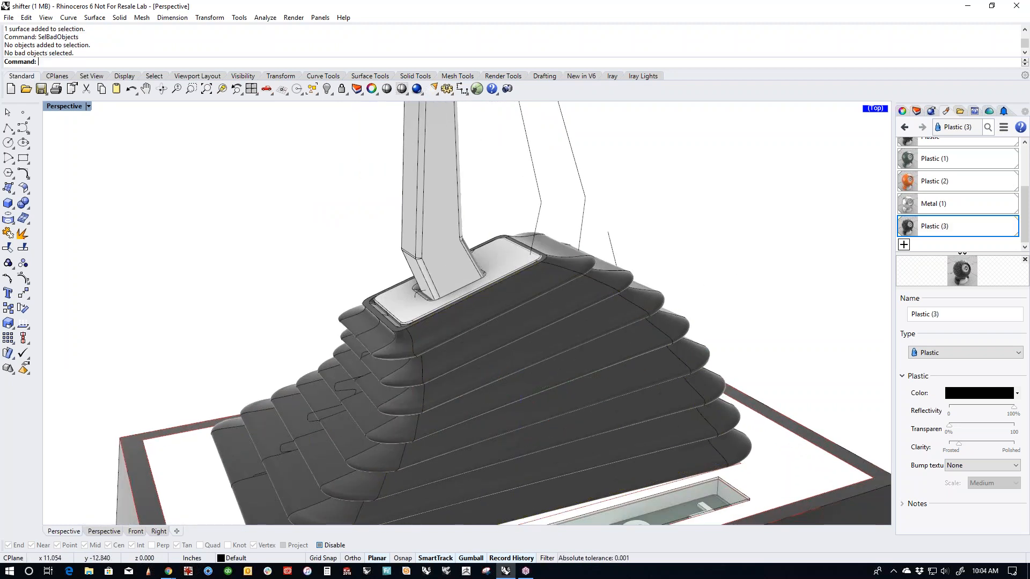
Step: Join the ribbed surface at the bellows' long sloping end with its two adjacent corner surfaces
{"action": "right_click_drag", "start_coordinate": [688, 312], "coordinate": [596, 360]}
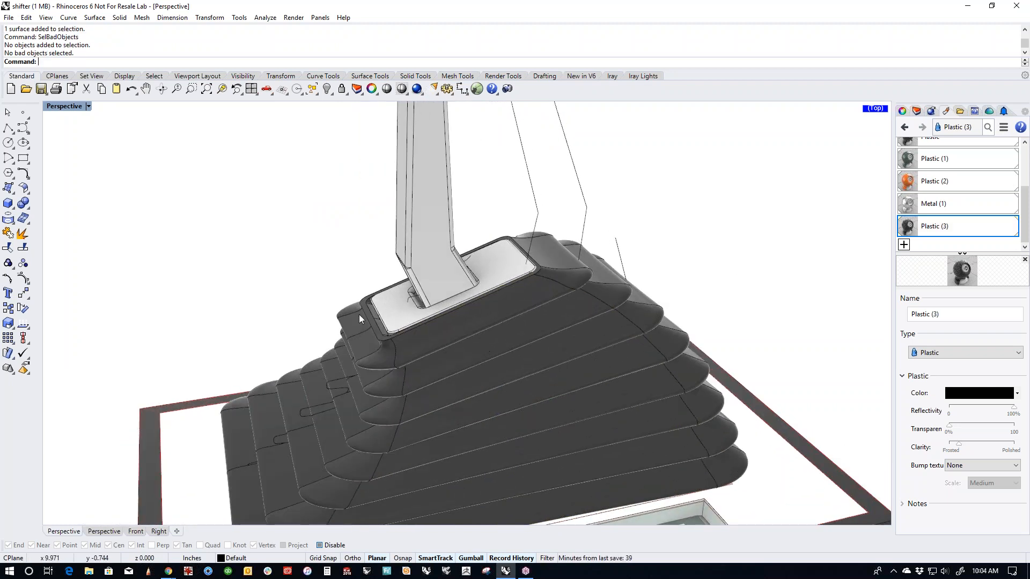
{"action": "scroll", "coordinate": [359, 314], "scroll_direction": "up", "scroll_amount": 3}
{"action": "scroll", "coordinate": [410, 336], "scroll_direction": "down", "scroll_amount": 2}
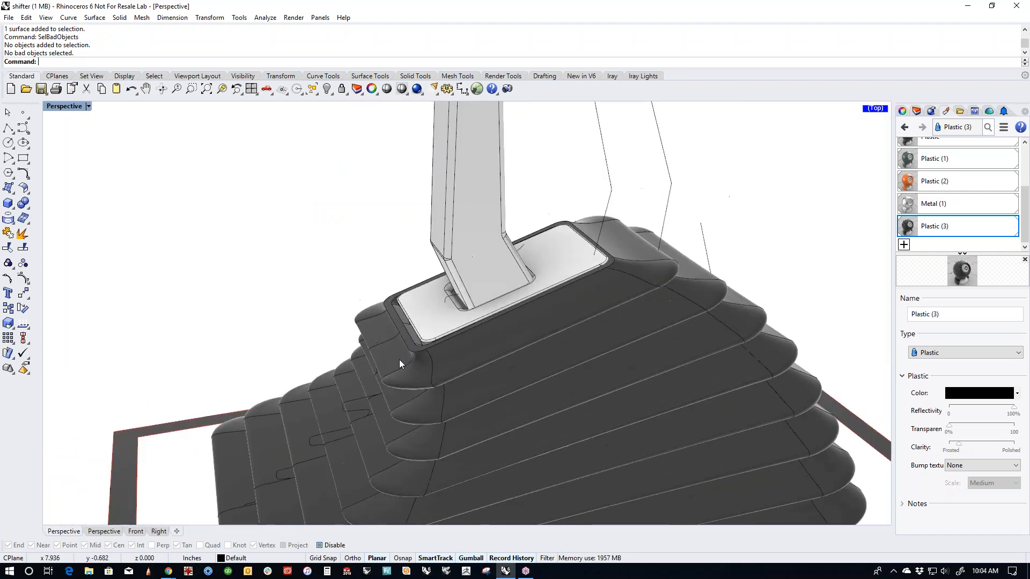
{"action": "left_click", "coordinate": [385, 353]}
{"action": "left_click", "coordinate": [410, 365], "text": "shift"}
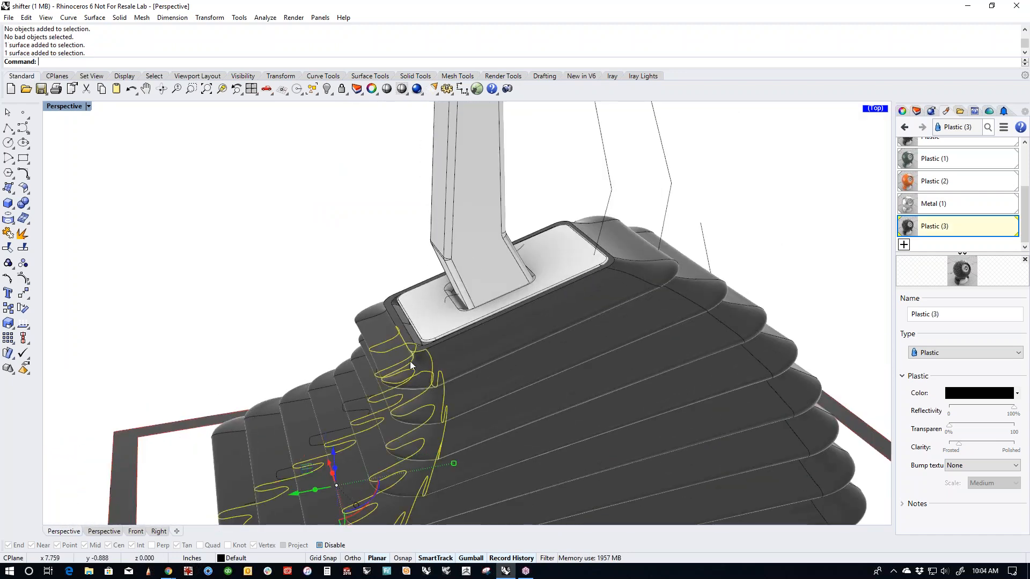
{"action": "left_click", "coordinate": [368, 315], "text": "shift"}
{"action": "key", "text": "ctrl+j"}
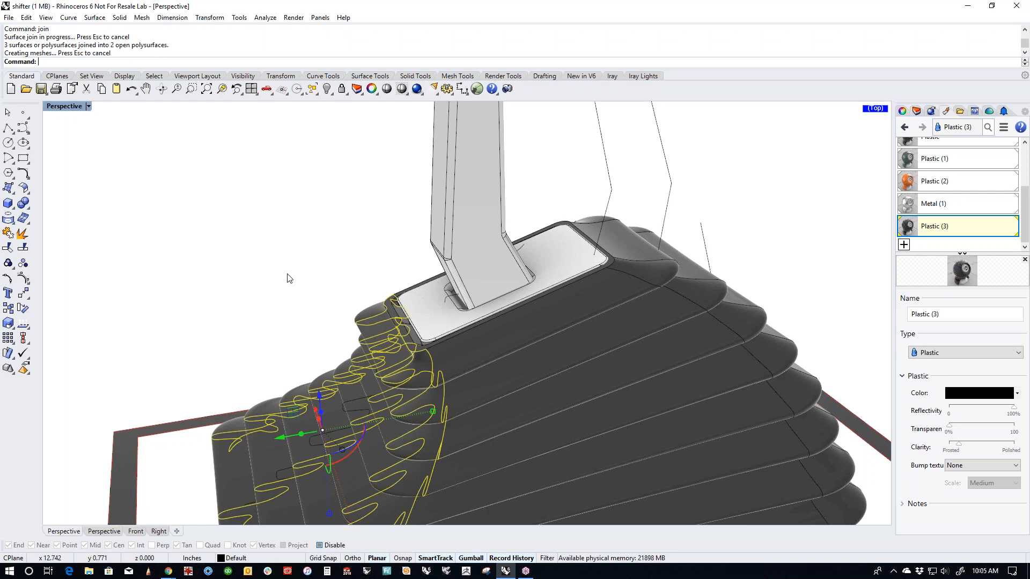
Step: Join the bellows' adjoining long side, the next corner and the steep end surface to the joined corner piece
{"action": "left_click", "coordinate": [405, 396]}
{"action": "left_click", "coordinate": [466, 414], "text": "shift"}
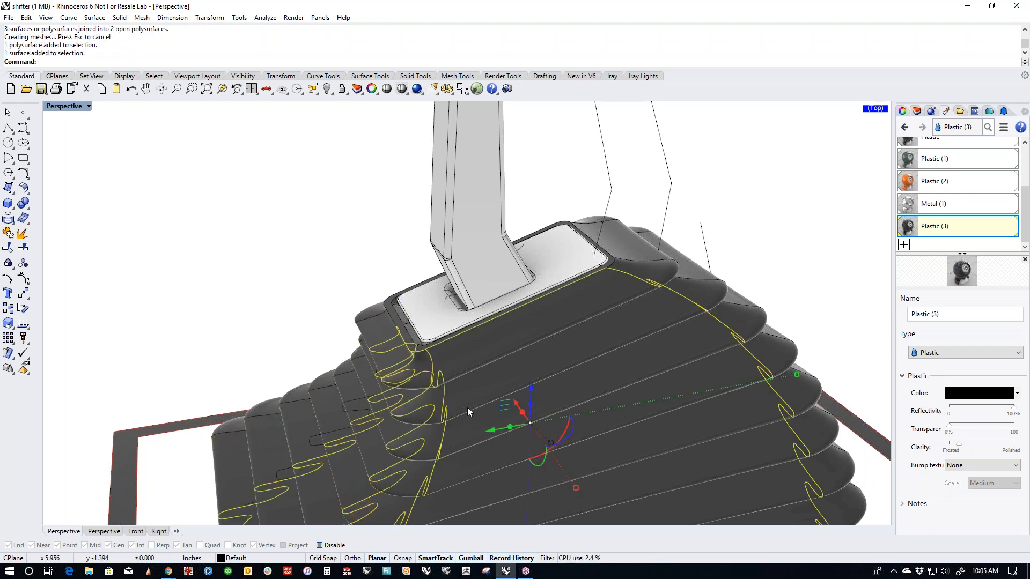
{"action": "key", "text": "ctrl+j"}
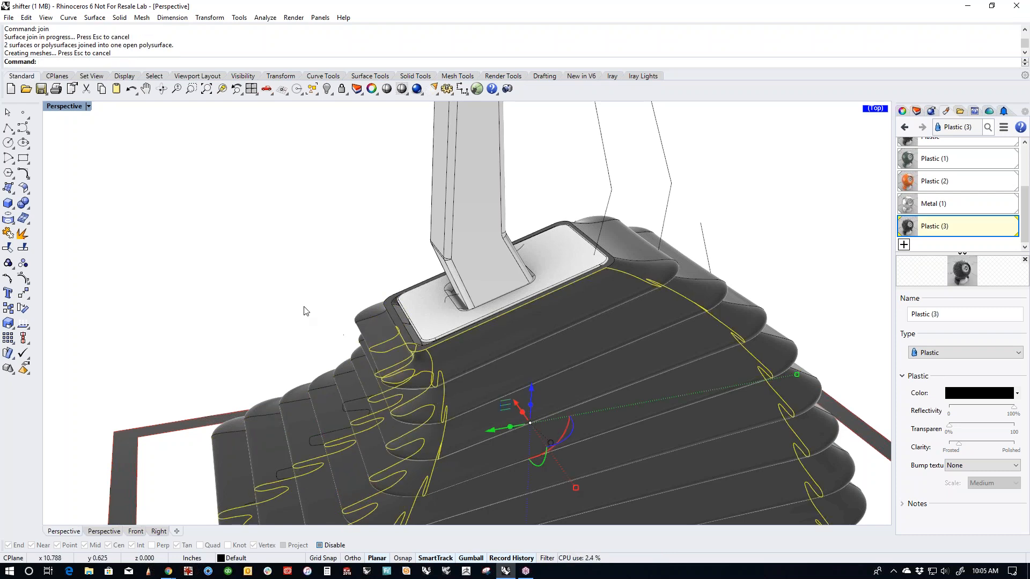
{"action": "left_click", "coordinate": [243, 298]}
{"action": "right_click_drag", "start_coordinate": [619, 392], "coordinate": [534, 416]}
{"action": "left_click", "coordinate": [535, 416]}
{"action": "left_click", "coordinate": [618, 399], "text": "shift"}
{"action": "left_click", "coordinate": [637, 378], "text": "shift"}
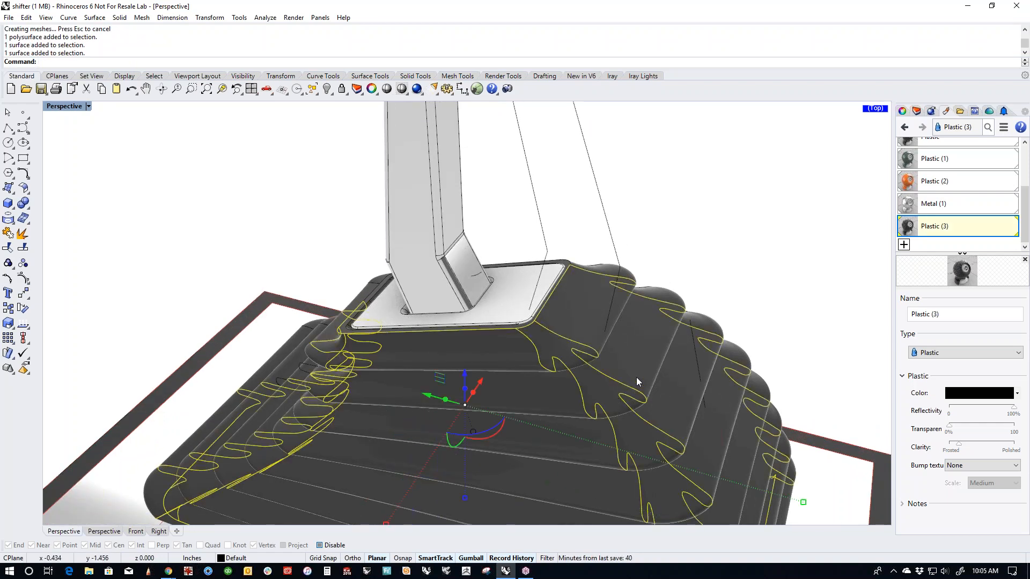
{"action": "key", "text": "ctrl+j"}
Step: Join the bellows' opposite corner and long side, followed by the remaining corner and sloping end, to the joined polysurface
{"action": "right_click_drag", "start_coordinate": [665, 369], "coordinate": [461, 403]}
{"action": "left_click", "coordinate": [462, 404], "text": "shift"}
{"action": "left_click", "coordinate": [487, 373], "text": "shift"}
{"action": "right_click", "coordinate": [487, 373]}
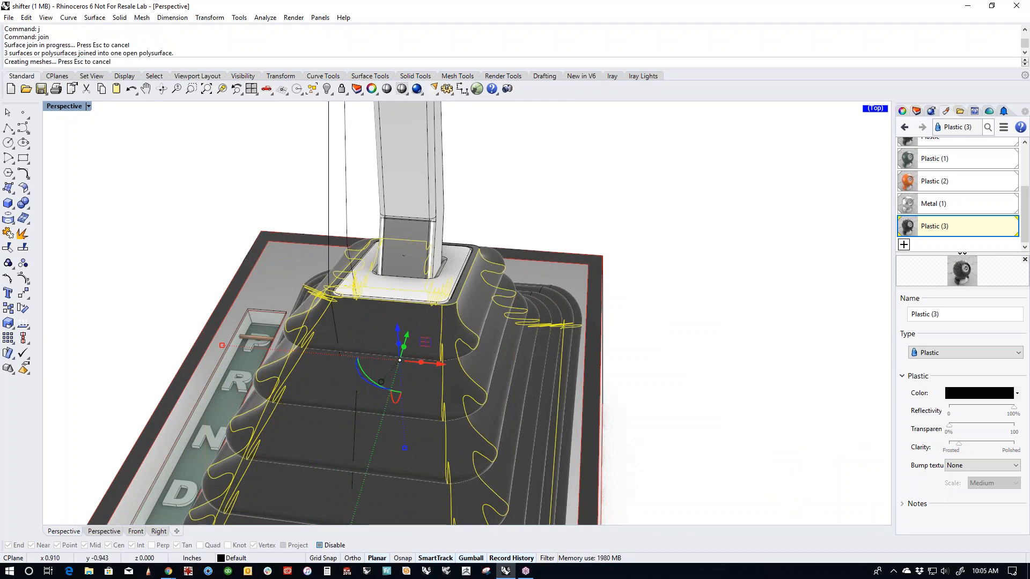
{"action": "right_click_drag", "start_coordinate": [675, 379], "coordinate": [574, 401]}
{"action": "left_click", "coordinate": [571, 404], "text": "shift"}
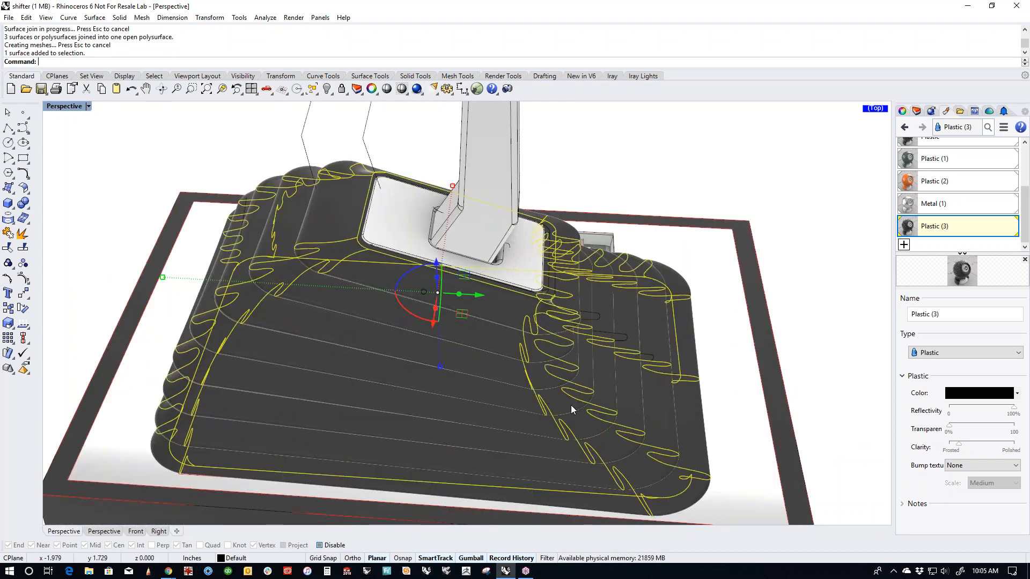
{"action": "left_click", "coordinate": [627, 393], "text": "shift"}
{"action": "right_click", "coordinate": [628, 395]}
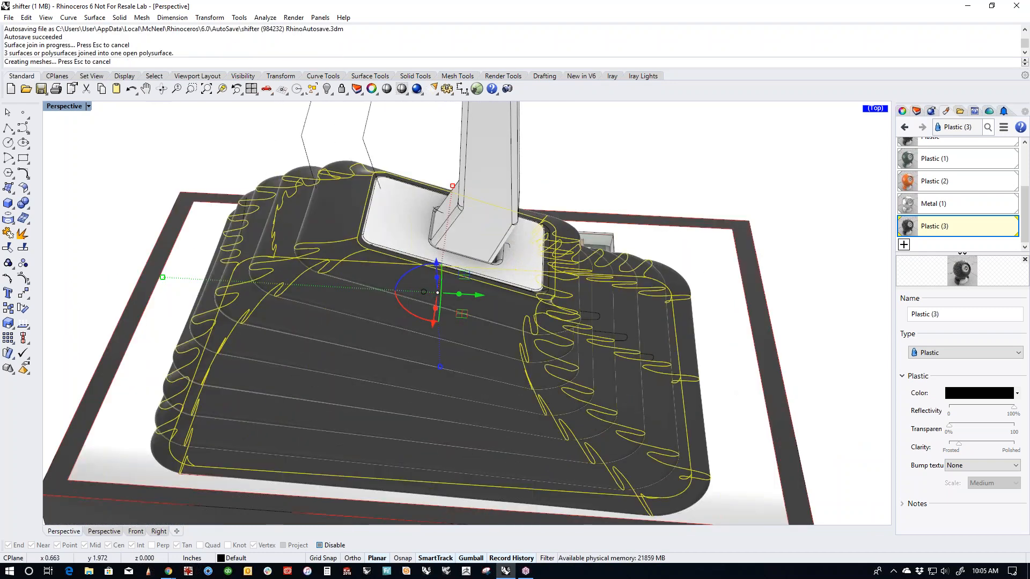
Step: Join the leftover surface at the upper rim beside the insert to the bellows polysurface and clear the selection
{"action": "left_click", "coordinate": [664, 199]}
{"action": "right_click_drag", "start_coordinate": [514, 421], "coordinate": [458, 363]}
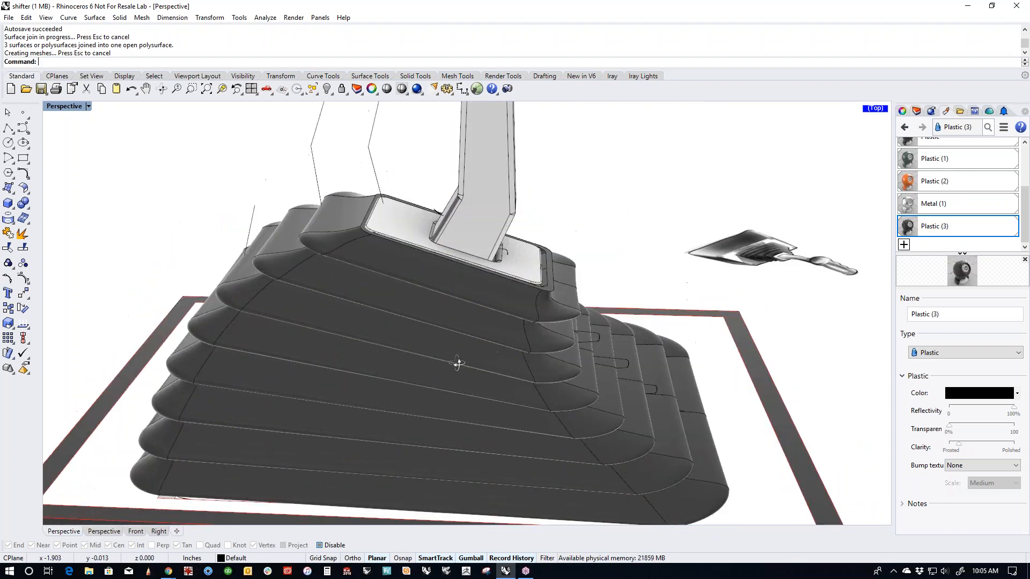
{"action": "left_click", "coordinate": [458, 364]}
{"action": "right_click_drag", "start_coordinate": [461, 429], "coordinate": [429, 470]}
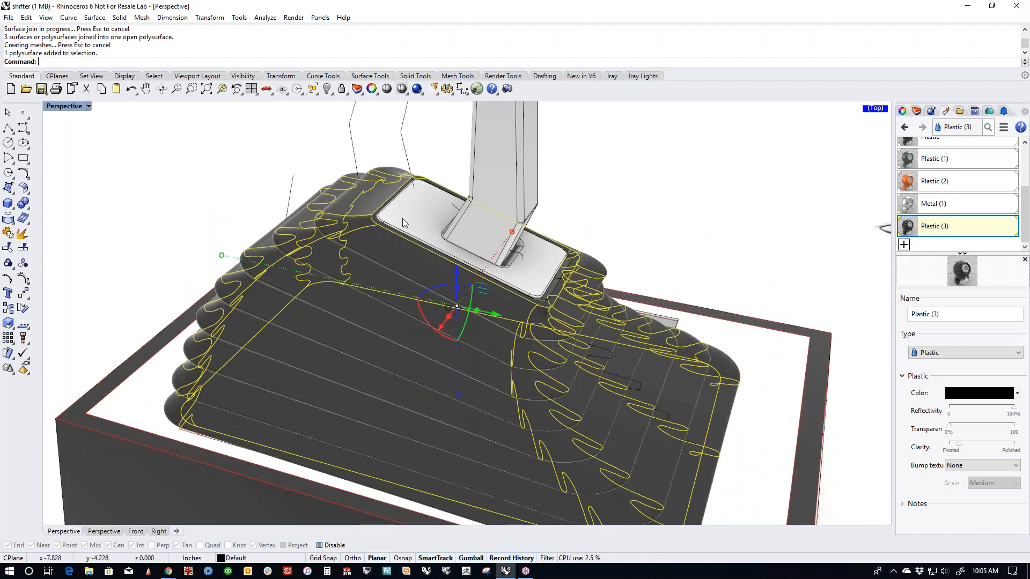
{"action": "scroll", "coordinate": [370, 228], "scroll_direction": "up", "scroll_amount": 6}
{"action": "left_click", "coordinate": [150, 127]}
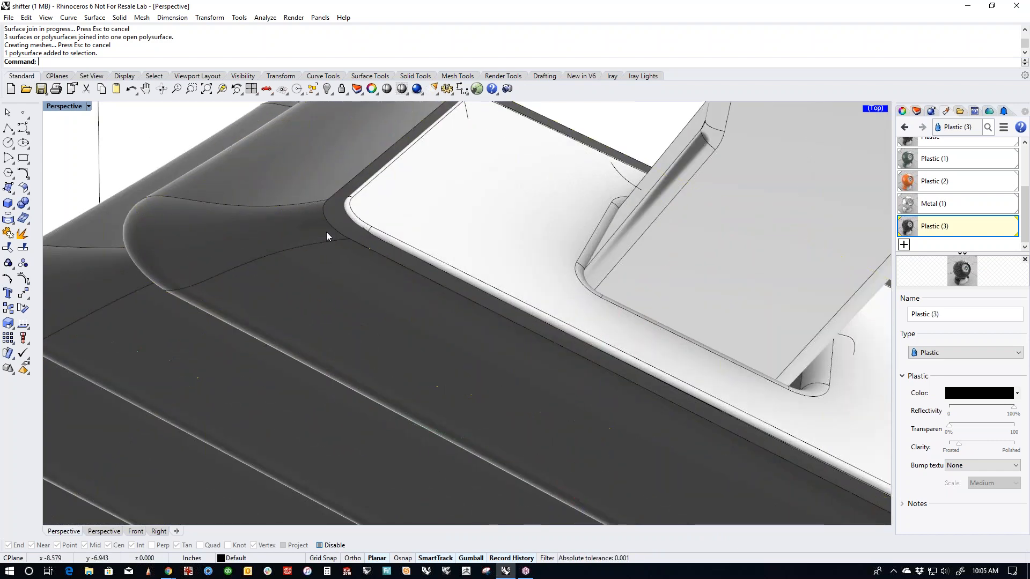
{"action": "left_click", "coordinate": [340, 224]}
{"action": "left_click", "coordinate": [383, 258]}
{"action": "left_click", "coordinate": [342, 221]}
{"action": "left_click", "coordinate": [378, 250]}
{"action": "type", "text": "join"}
{"action": "key", "text": "Return"}
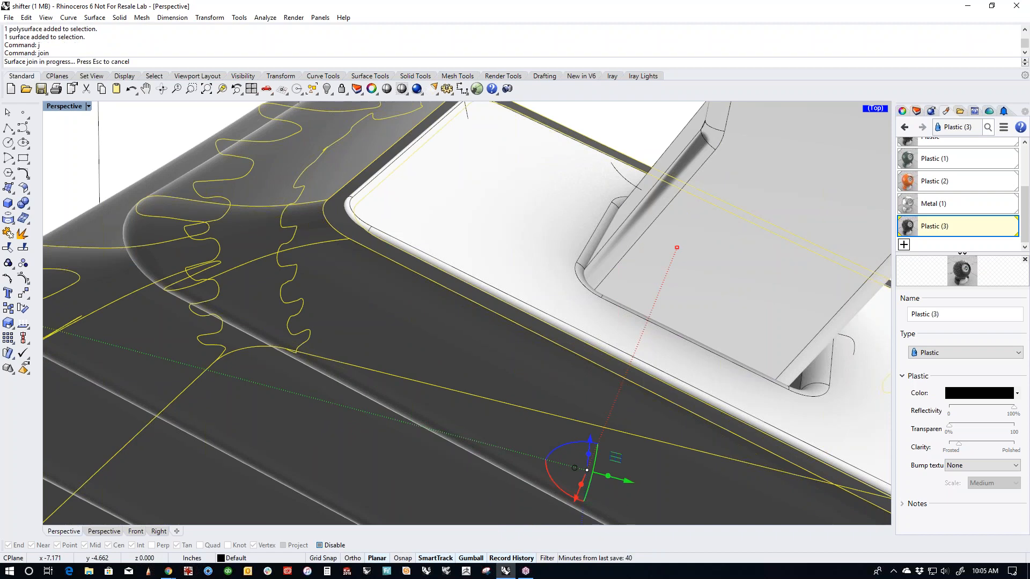
{"action": "scroll", "coordinate": [401, 304], "scroll_direction": "down", "scroll_amount": 7}
{"action": "right_click_drag", "start_coordinate": [338, 401], "coordinate": [267, 264]}
{"action": "left_click", "coordinate": [267, 264]}
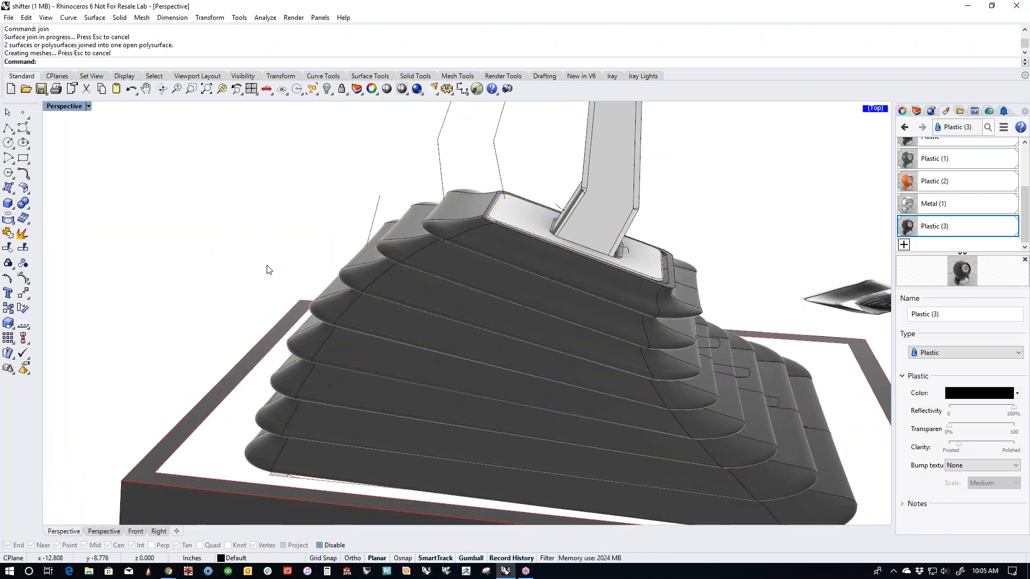
Step: Isolate the bellows with its insert by hiding the base, lever and handle
{"action": "scroll", "coordinate": [347, 294], "scroll_direction": "down", "scroll_amount": 5}
{"action": "left_click_drag", "start_coordinate": [196, 202], "coordinate": [556, 401]}
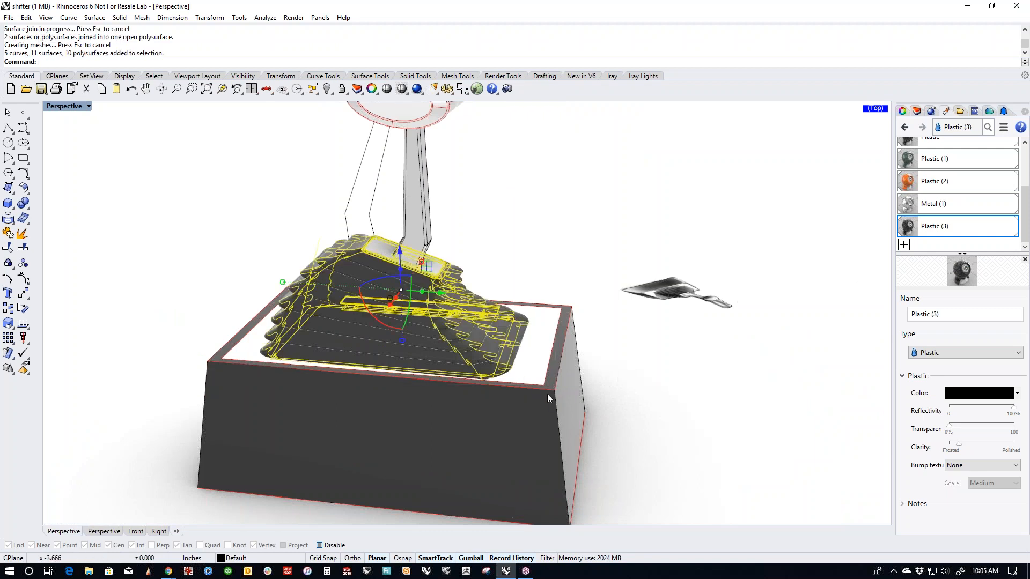
{"action": "type", "text": "ii"}
{"action": "key", "text": "Return"}
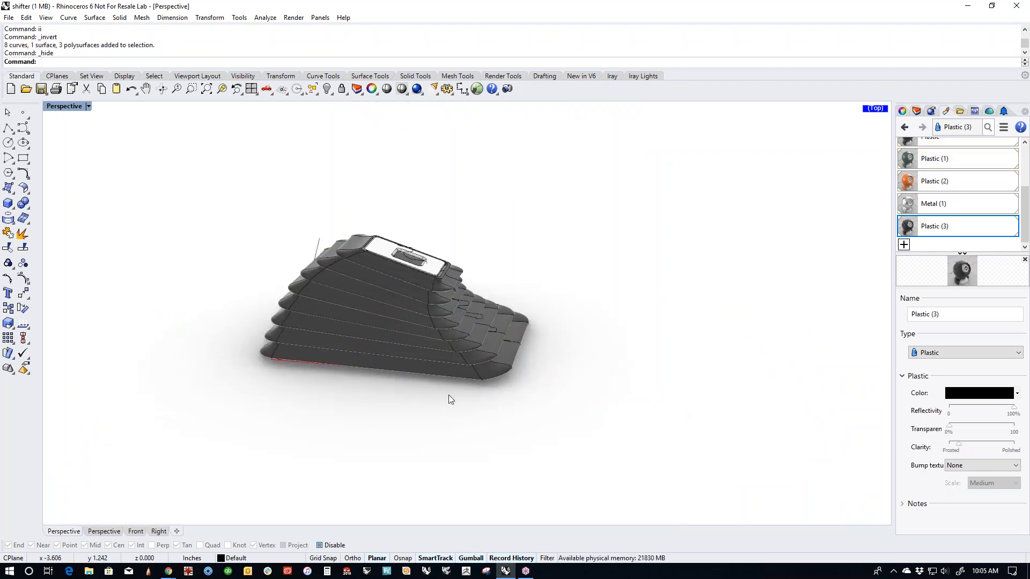
Step: Delete the bellows' flat bottom surface and the cap surface beneath the insert to open both ends
{"action": "scroll", "coordinate": [449, 395], "scroll_direction": "up", "scroll_amount": 5}
{"action": "left_click", "coordinate": [532, 395]}
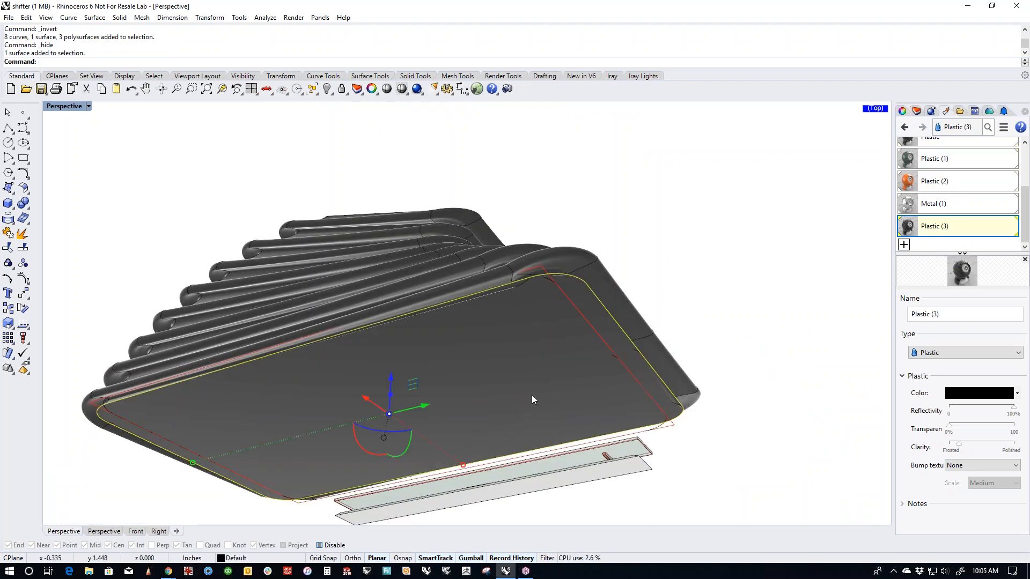
{"action": "key", "text": "Delete"}
{"action": "right_click_drag", "start_coordinate": [532, 395], "coordinate": [480, 336]}
{"action": "scroll", "coordinate": [446, 314], "scroll_direction": "up", "scroll_amount": 3}
{"action": "scroll", "coordinate": [445, 314], "scroll_direction": "up", "scroll_amount": 5}
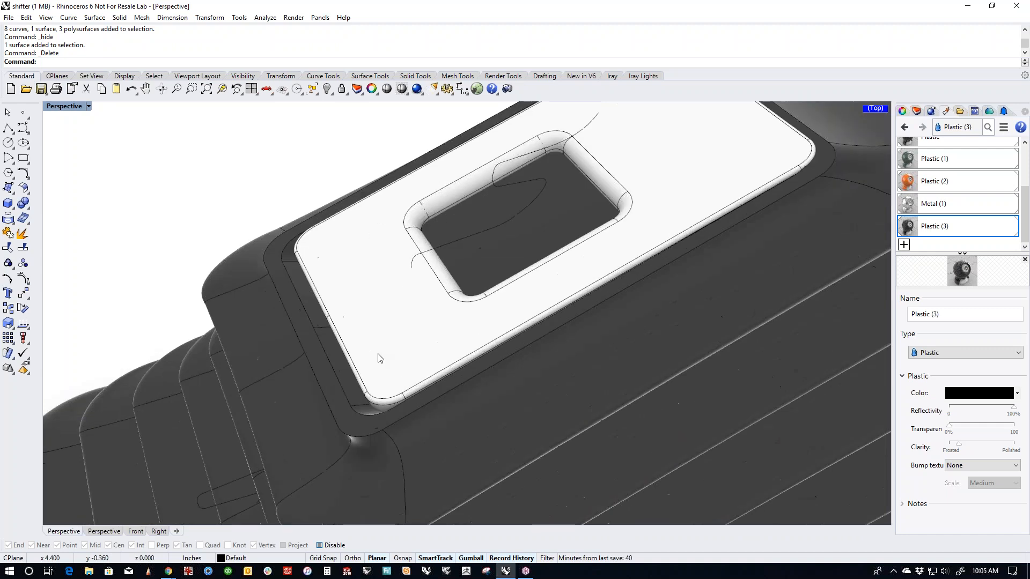
{"action": "scroll", "coordinate": [368, 348], "scroll_direction": "down", "scroll_amount": 2}
{"action": "left_click", "coordinate": [394, 335]}
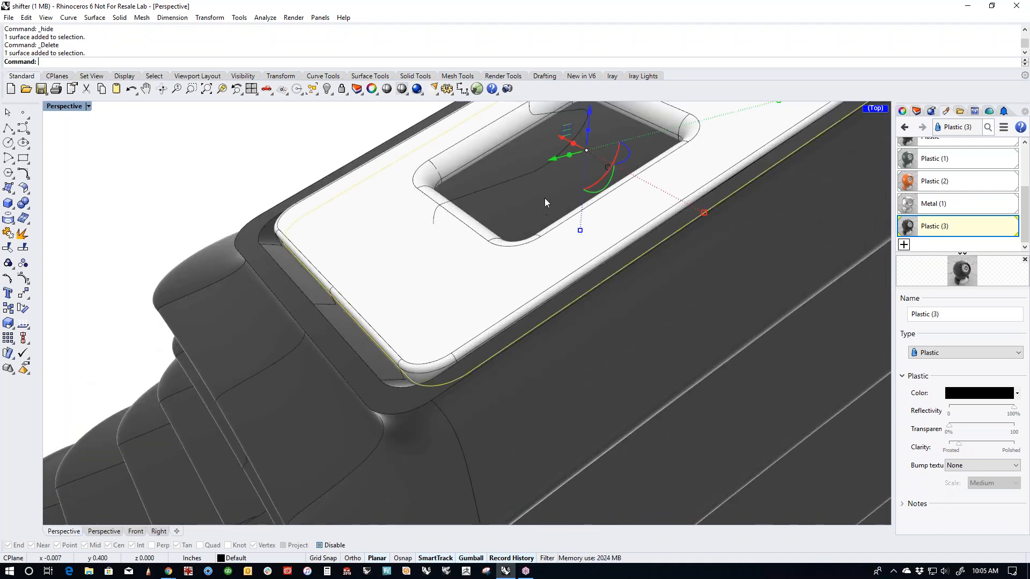
{"action": "key", "text": "Delete"}
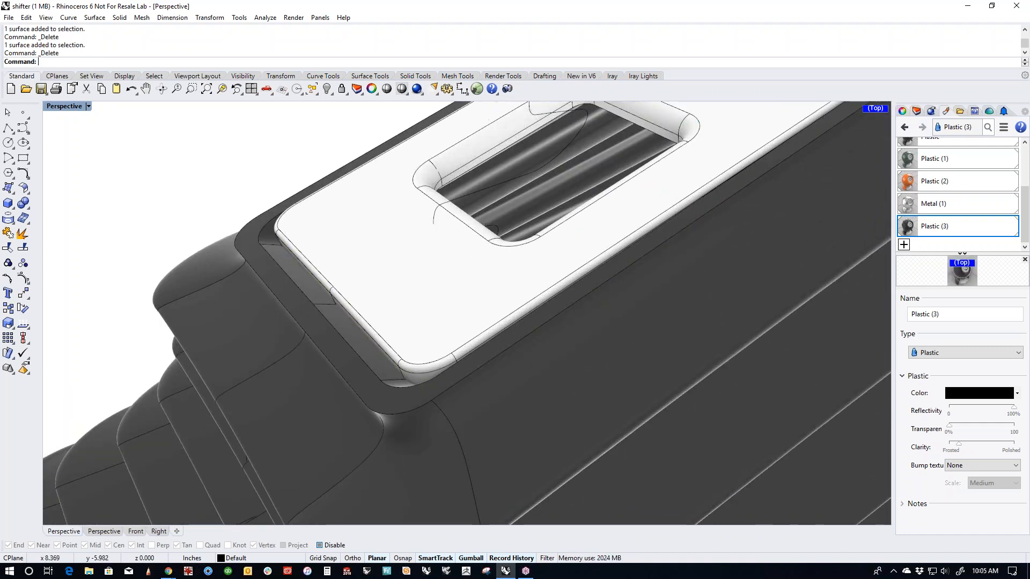
Step: Show all hidden shifter parts again and examine the opened bellows on the base from several angles
{"action": "scroll", "coordinate": [545, 198], "scroll_direction": "down", "scroll_amount": 6}
{"action": "type", "text": "v"}
{"action": "key", "text": "Return"}
{"action": "type", "text": "show"}
{"action": "key", "text": "Return"}
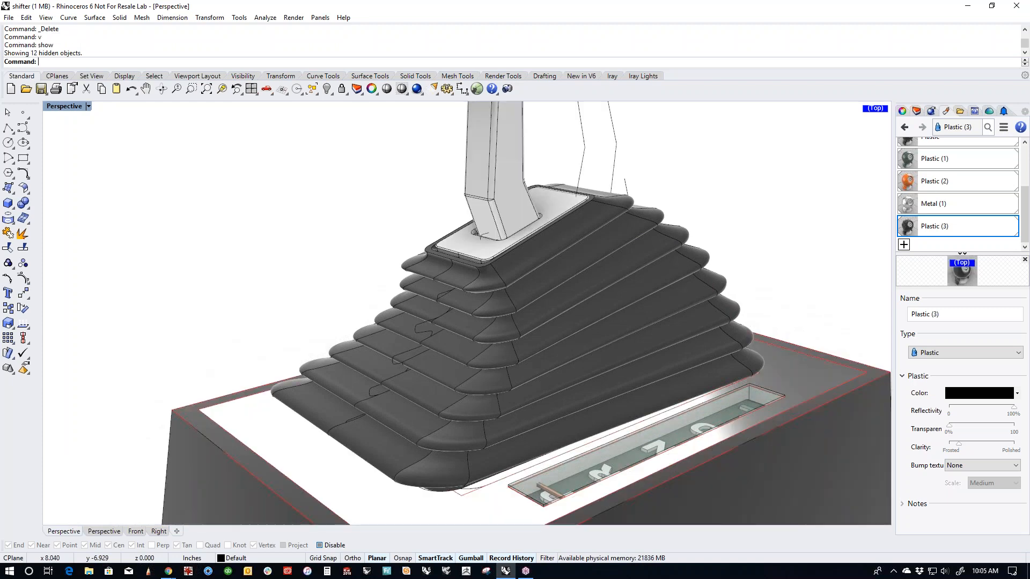
{"action": "right_click_drag", "start_coordinate": [500, 340], "coordinate": [465, 385]}
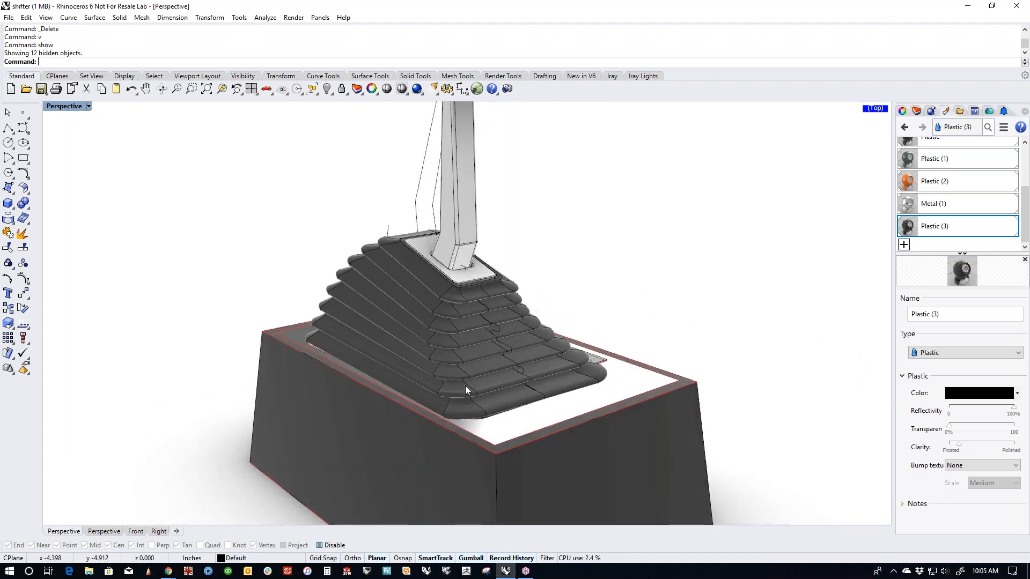
{"action": "right_click_drag", "start_coordinate": [607, 370], "coordinate": [355, 444]}
{"action": "scroll", "coordinate": [450, 400], "scroll_direction": "down", "scroll_amount": 7}
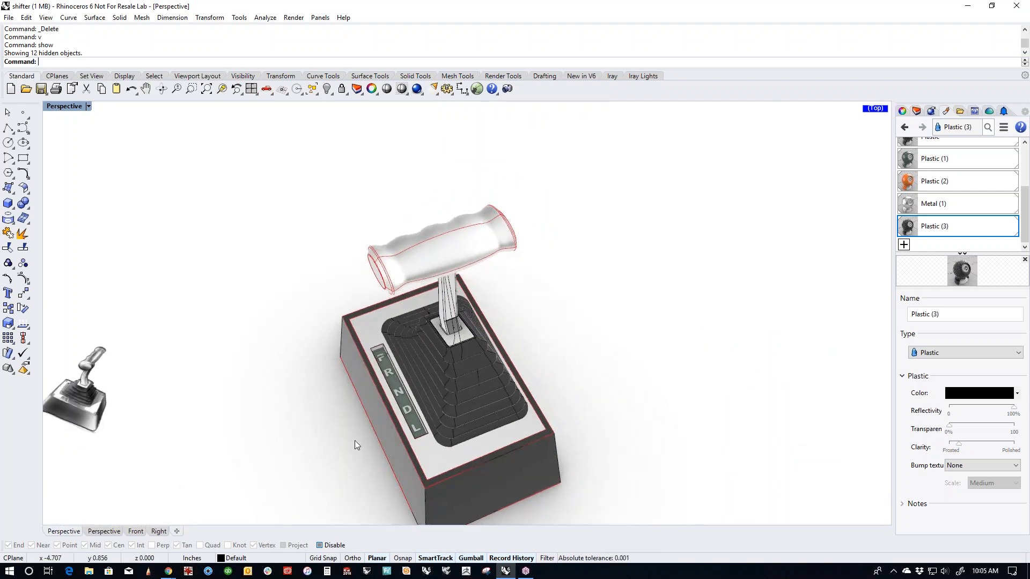
{"action": "scroll", "coordinate": [421, 461], "scroll_direction": "up", "scroll_amount": 8}
{"action": "right_click_drag", "start_coordinate": [421, 460], "coordinate": [433, 422]}
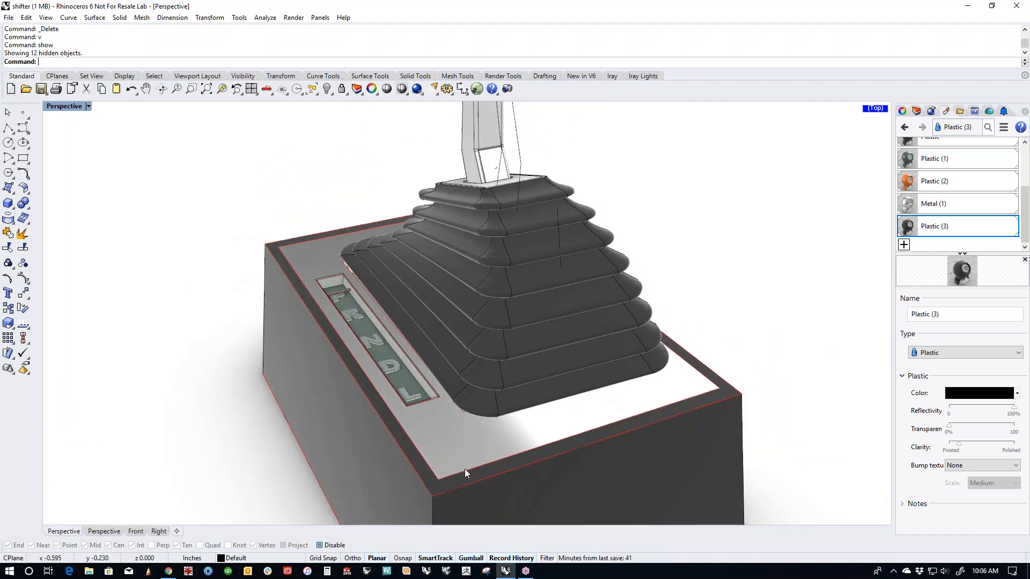
Step: Isolate the shifter's base block by hiding every other part of the model
{"action": "scroll", "coordinate": [464, 473], "scroll_direction": "down", "scroll_amount": 5}
{"action": "right_click_drag", "start_coordinate": [465, 473], "coordinate": [517, 451]}
{"action": "scroll", "coordinate": [491, 456], "scroll_direction": "up", "scroll_amount": 5}
{"action": "left_click", "coordinate": [490, 456]}
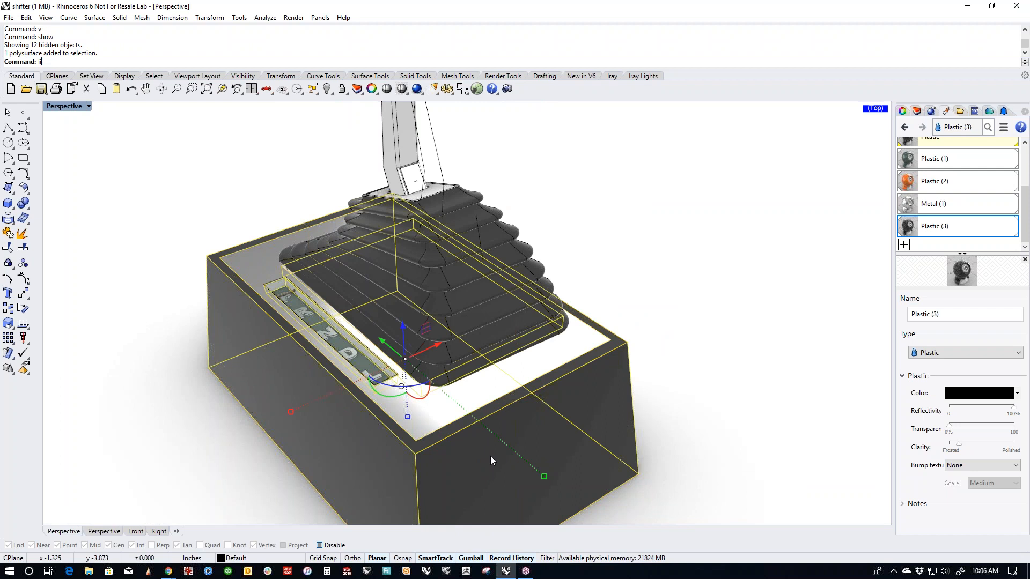
{"action": "type", "text": "ii"}
{"action": "key", "text": "Return"}
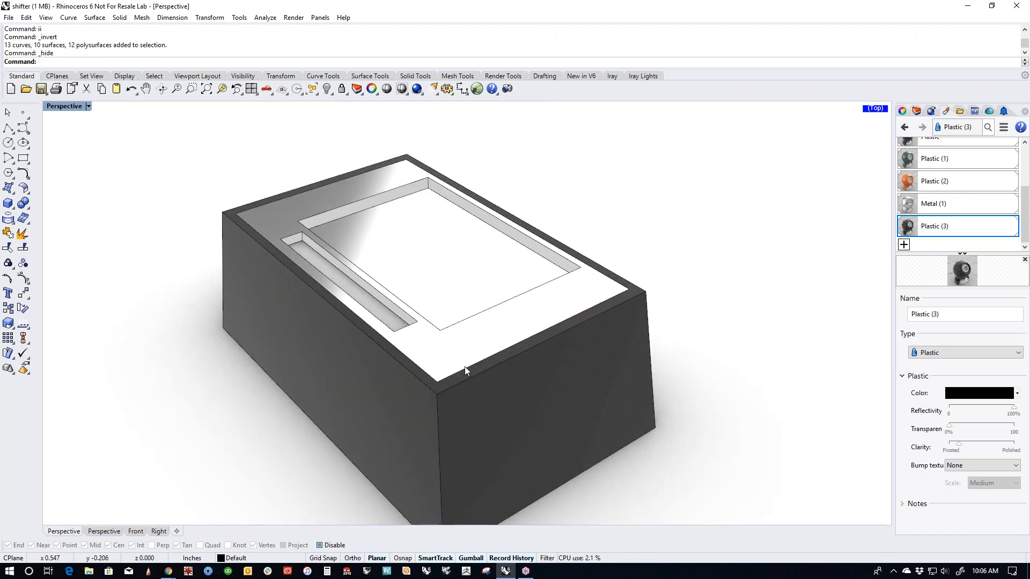
Step: Extract the inset top surface around the two pockets from the base polysurface and clear the selection
{"action": "middle_click", "coordinate": [436, 317]}
{"action": "left_click", "coordinate": [422, 283]}
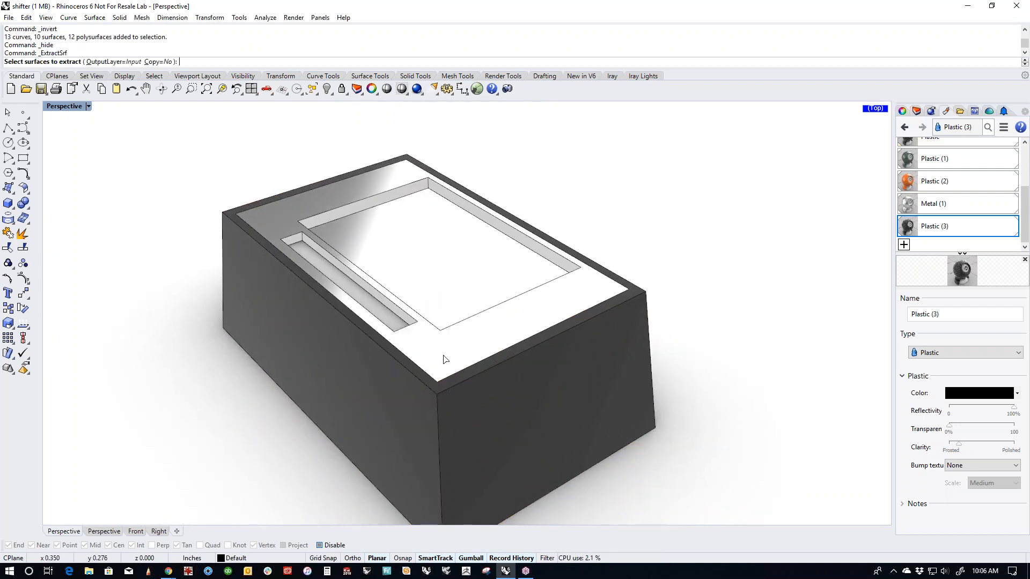
{"action": "left_click", "coordinate": [443, 359]}
{"action": "key", "text": "Return"}
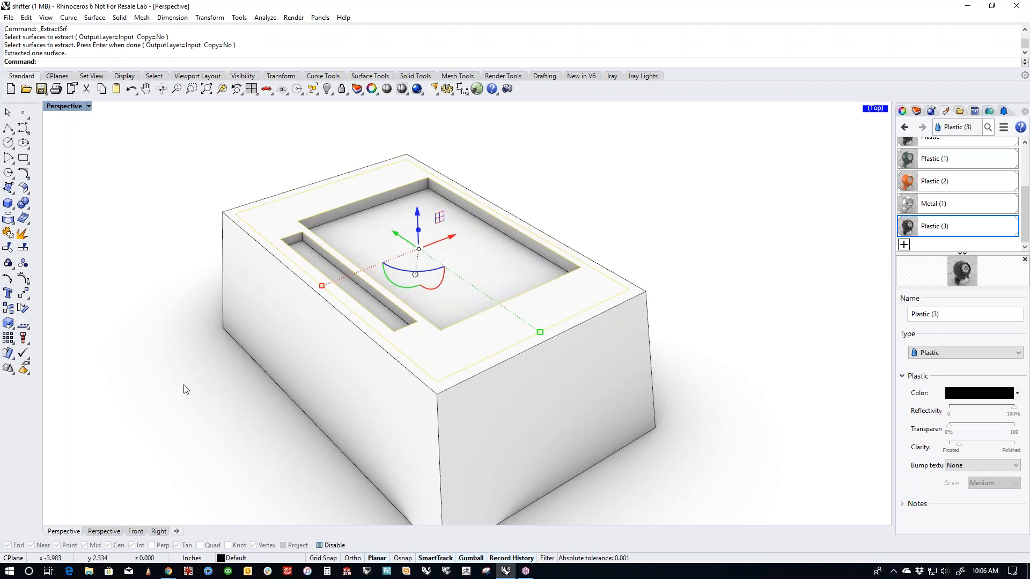
{"action": "key", "text": "Escape"}
{"action": "scroll", "coordinate": [385, 301], "scroll_direction": "up", "scroll_amount": 3}
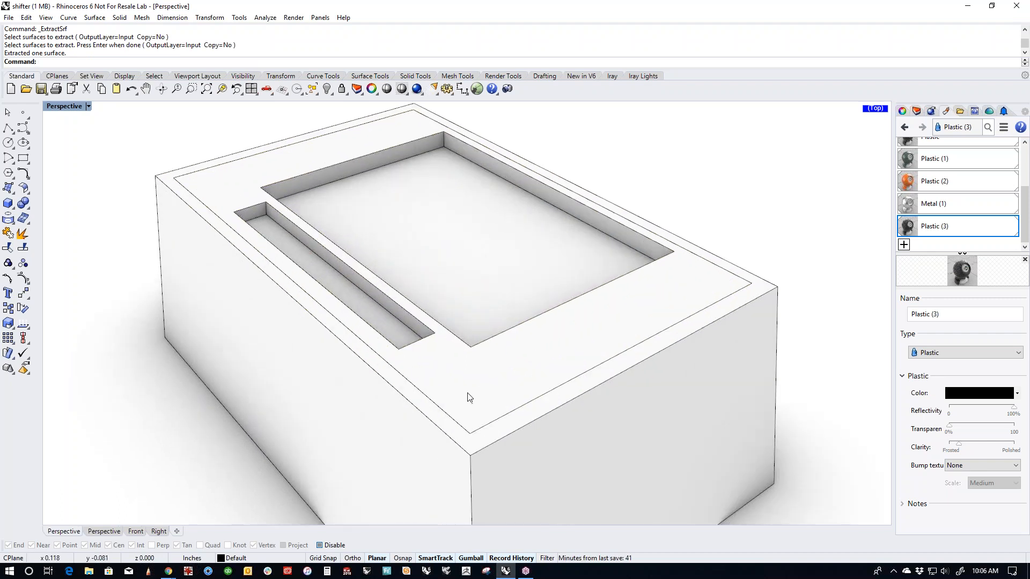
{"action": "scroll", "coordinate": [469, 397], "scroll_direction": "down", "scroll_amount": 2}
{"action": "left_click", "coordinate": [508, 451]}
{"action": "left_click", "coordinate": [177, 411]}
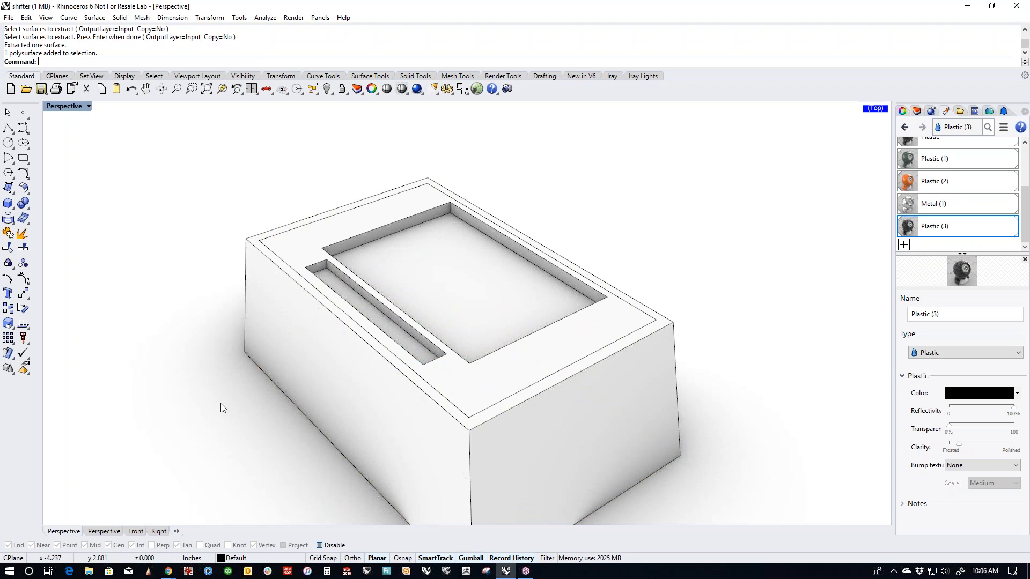
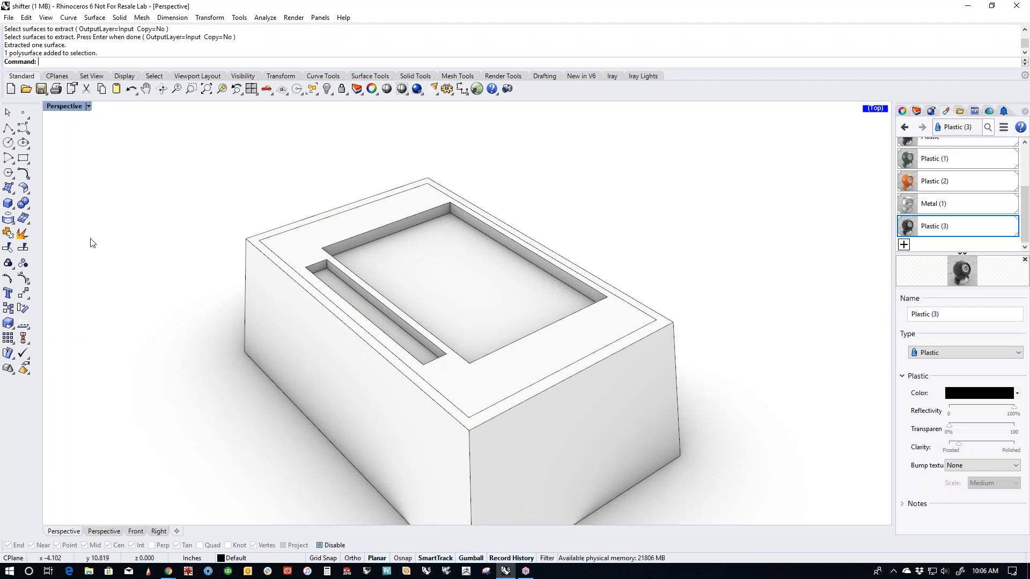
Step: Start an edge fillet on the base's four vertical corner edges
{"action": "left_click", "coordinate": [29, 212]}
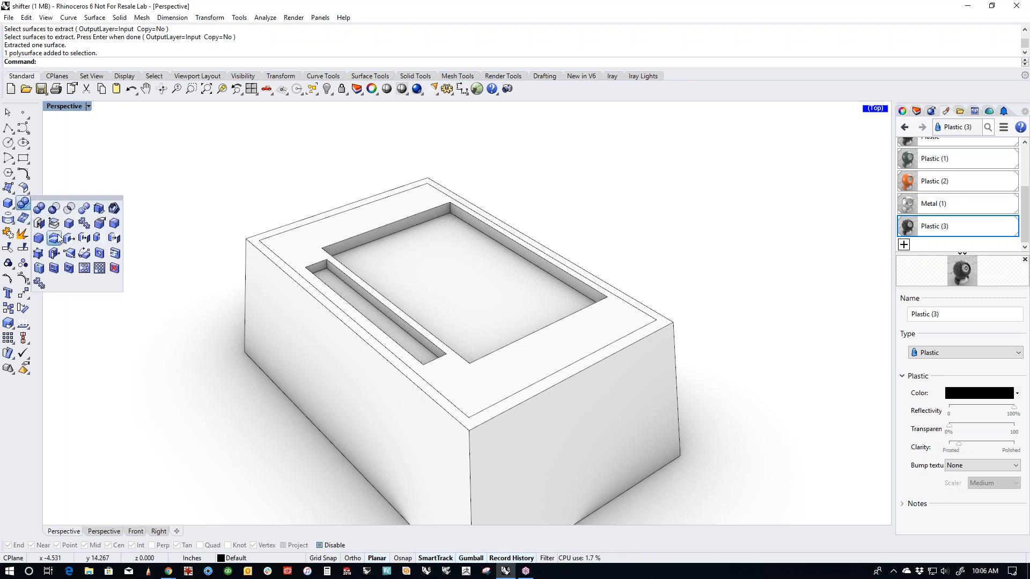
{"action": "left_click", "coordinate": [114, 224]}
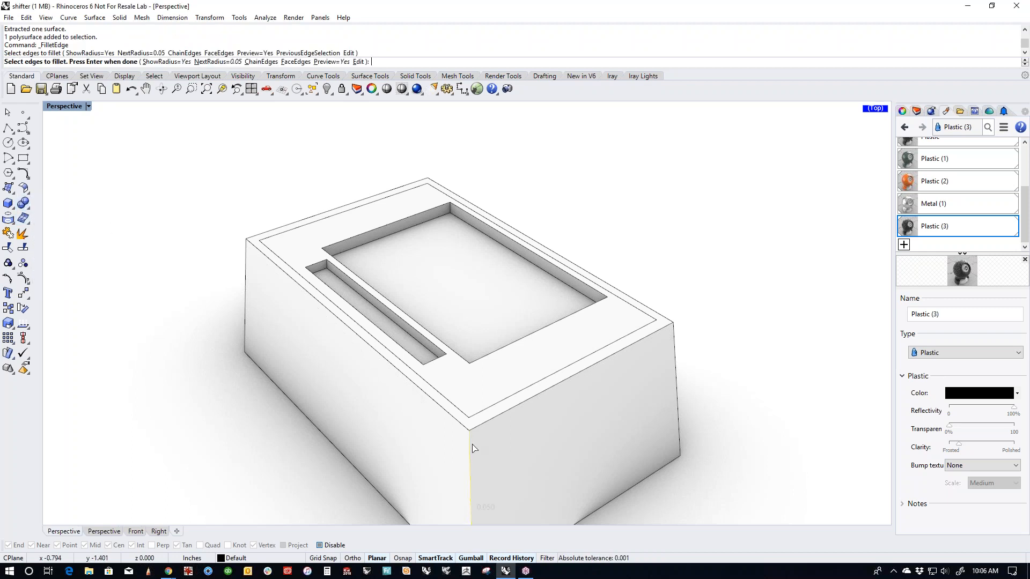
{"action": "left_click", "coordinate": [674, 374]}
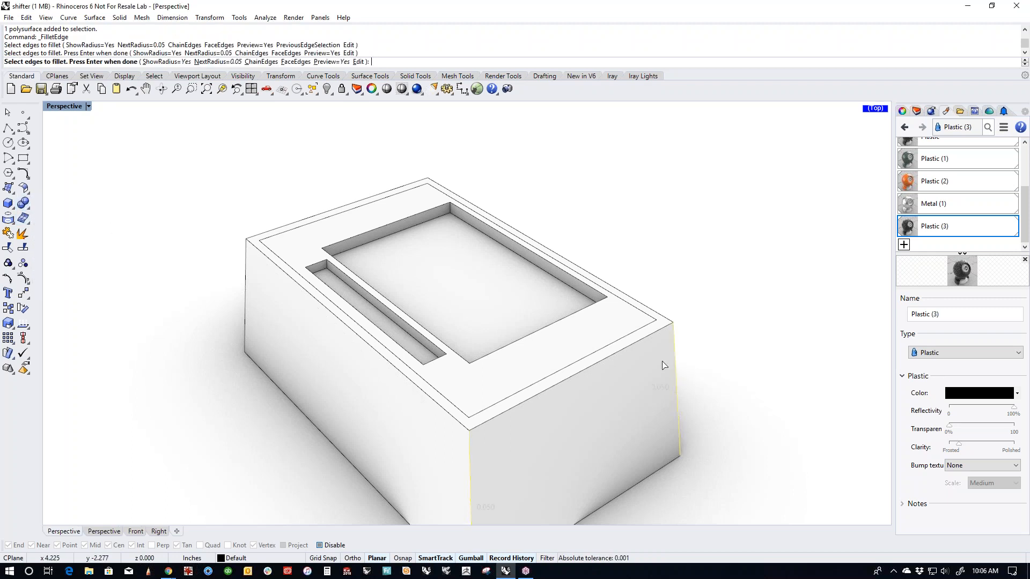
{"action": "left_click", "coordinate": [428, 197]}
{"action": "left_click", "coordinate": [245, 274]}
{"action": "right_click", "coordinate": [178, 296]}
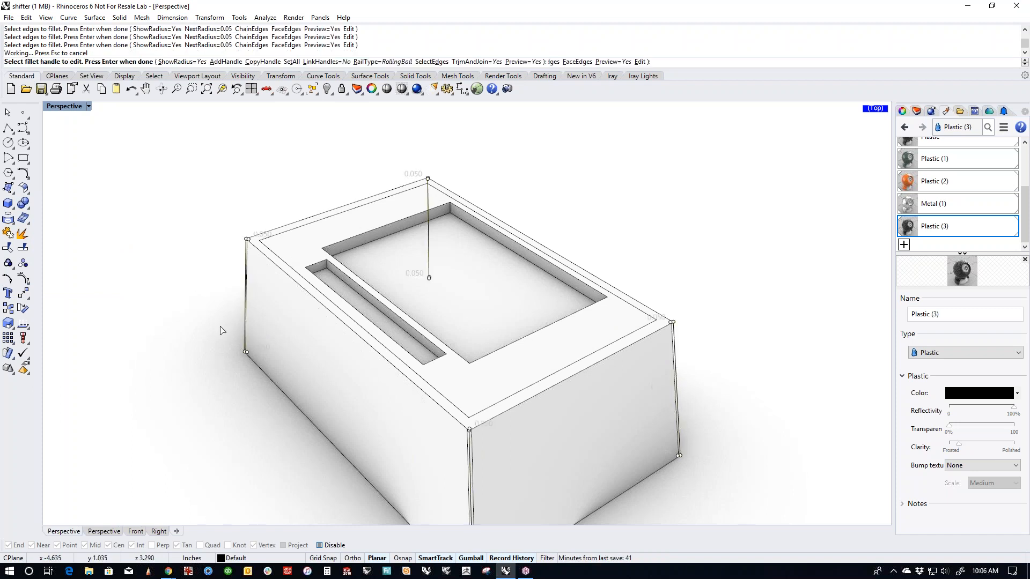
Step: Try a 0.15-inch radius on all corner fillet handles and replace it with 0.25 inches
{"action": "right_click_drag", "start_coordinate": [325, 481], "coordinate": [337, 395], "text": "shift"}
{"action": "scroll", "coordinate": [513, 323], "scroll_direction": "up", "scroll_amount": 6}
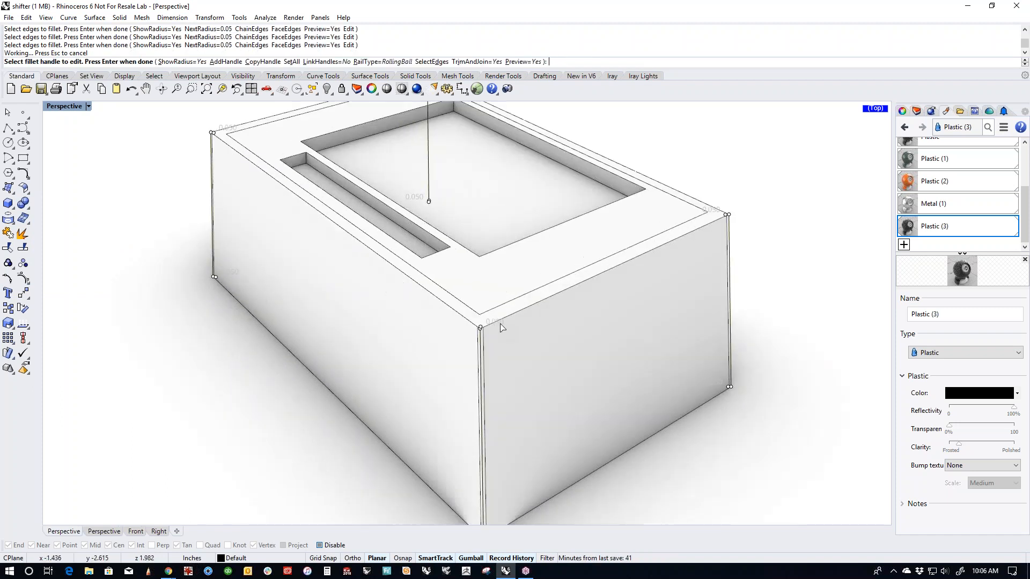
{"action": "left_click", "coordinate": [292, 62]}
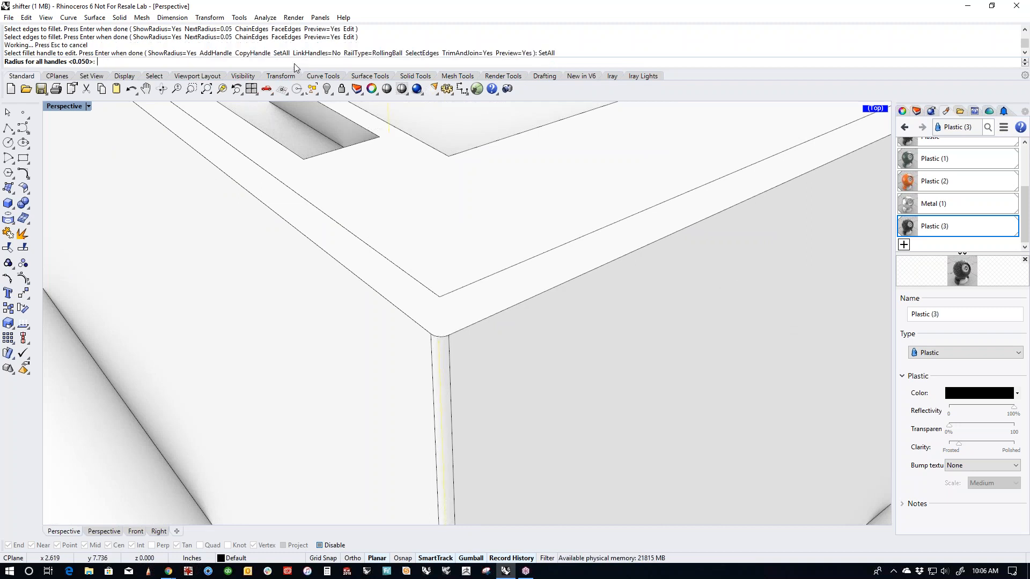
{"action": "type", "text": ".15"}
{"action": "key", "text": "Return"}
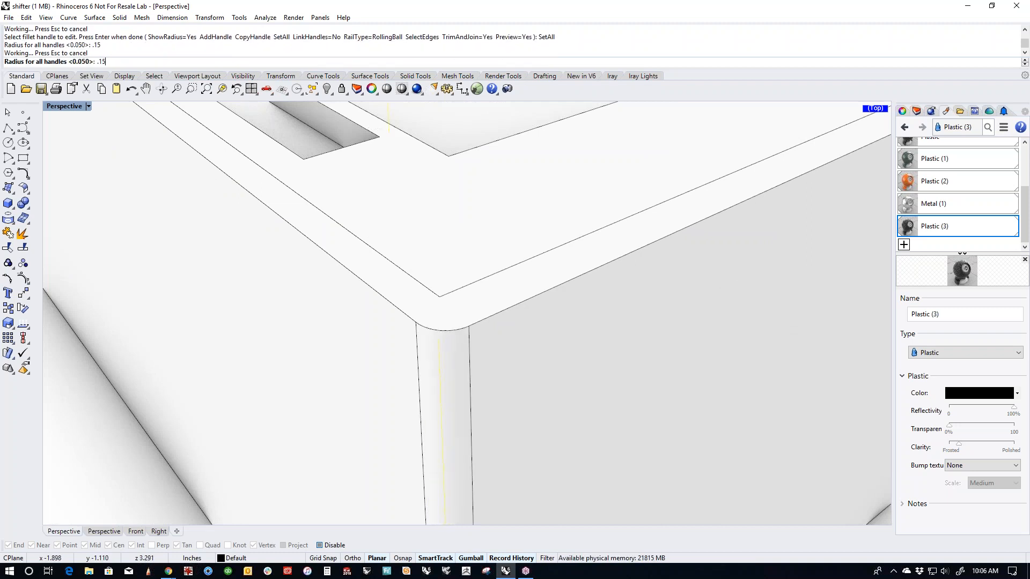
{"action": "left_click", "coordinate": [292, 61]}
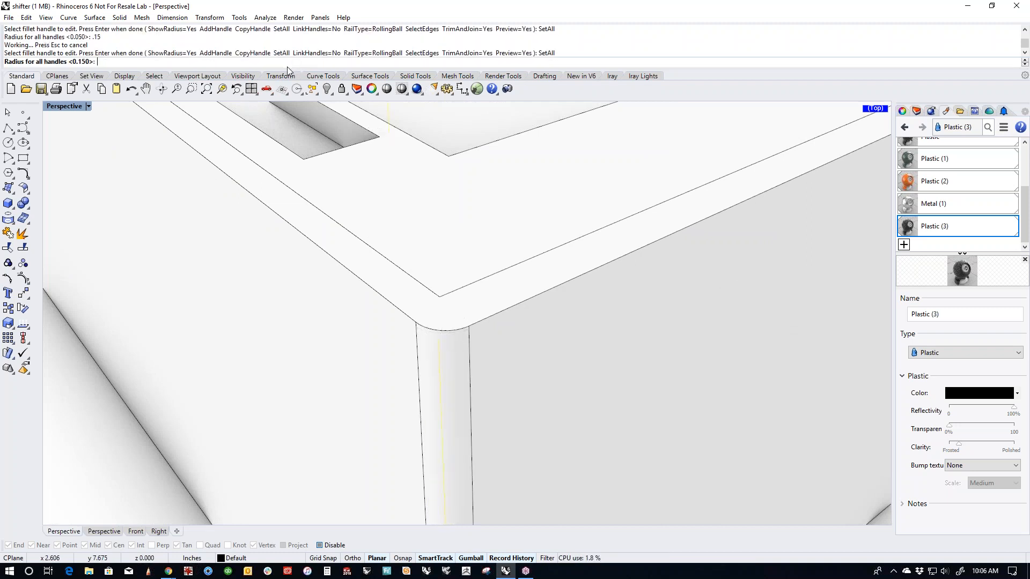
{"action": "key", "text": "Return"}
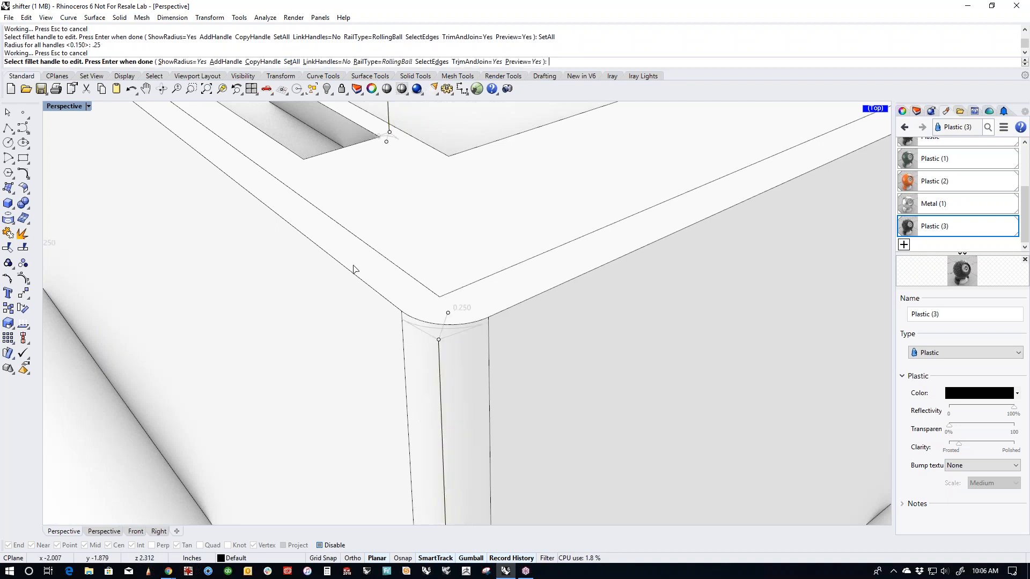
Step: Set the bottom fillet handles of the front corner and an adjacent corner of the base to a 0.45-inch radius
{"action": "scroll", "coordinate": [353, 269], "scroll_direction": "down", "scroll_amount": 6}
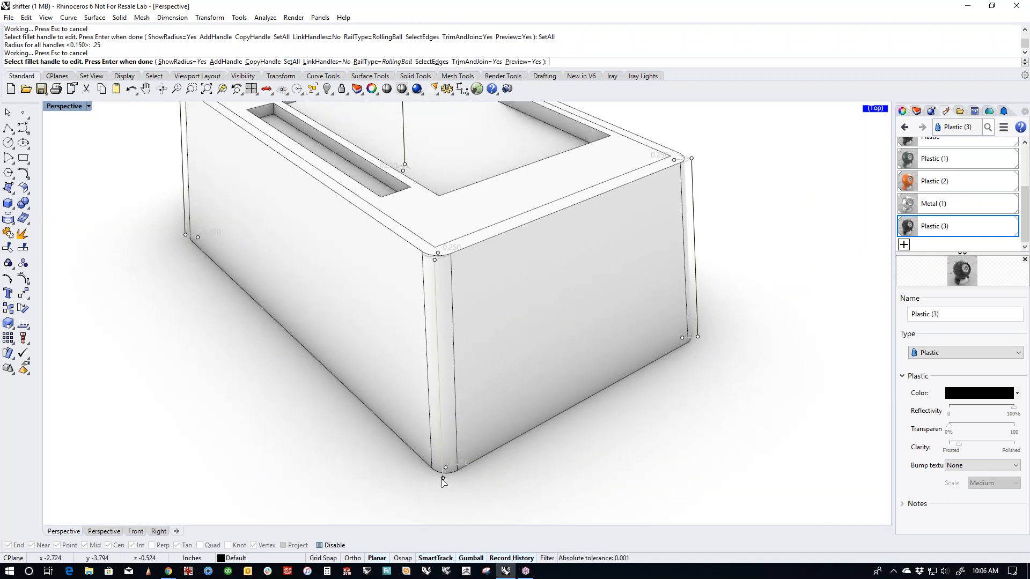
{"action": "left_click", "coordinate": [444, 479]}
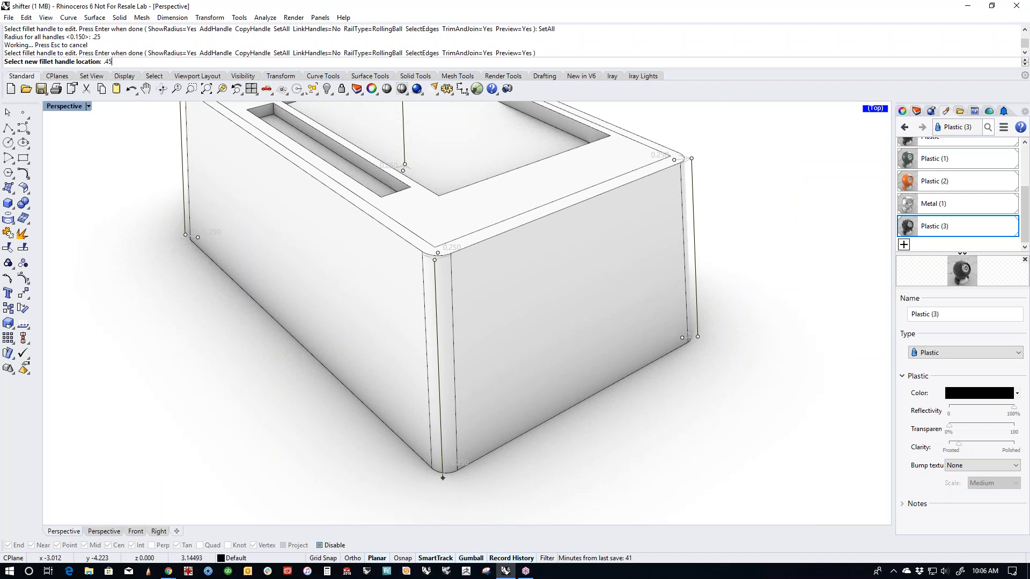
{"action": "key", "text": "Return"}
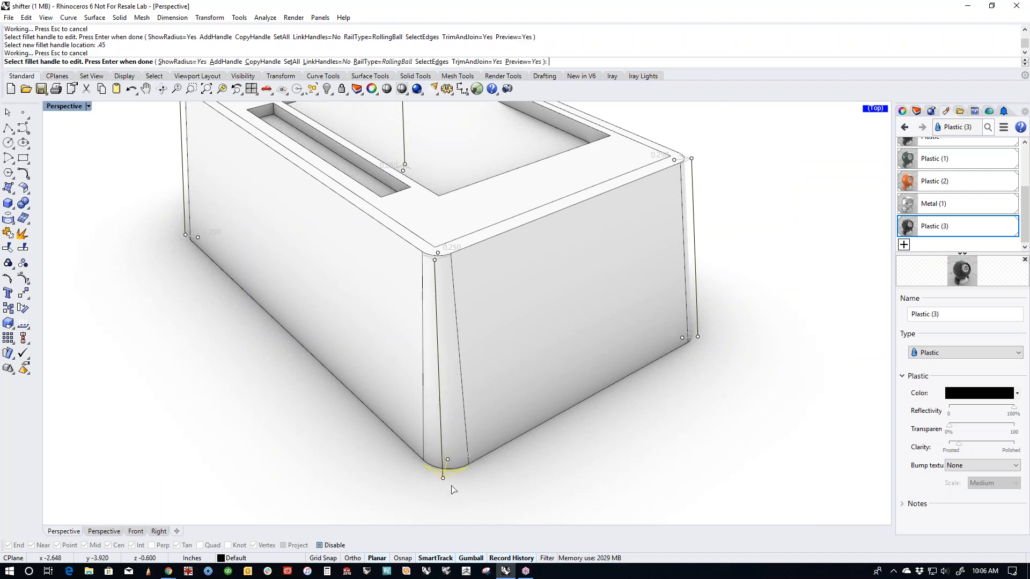
{"action": "scroll", "coordinate": [616, 409], "scroll_direction": "up", "scroll_amount": 5}
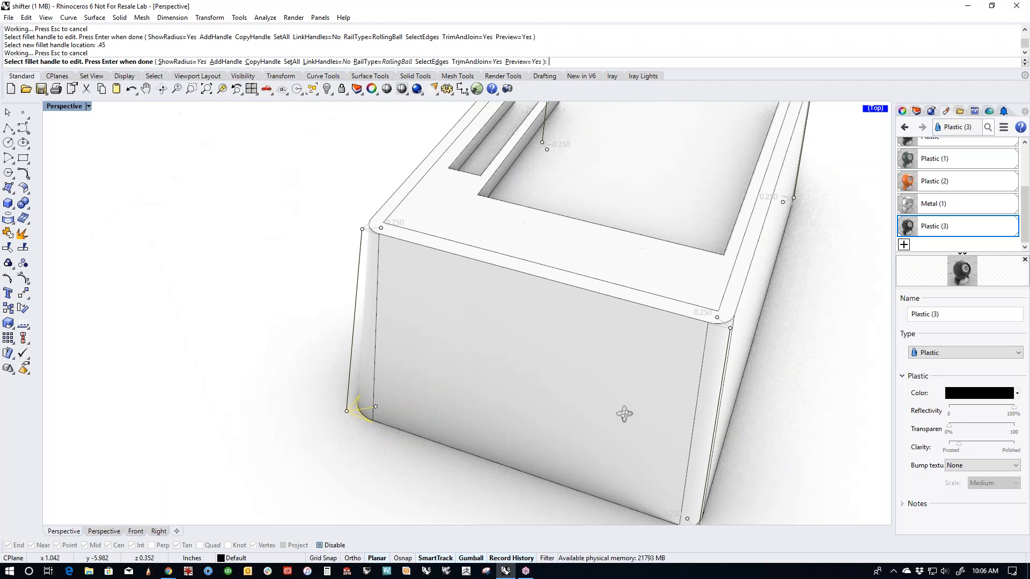
{"action": "scroll", "coordinate": [514, 372], "scroll_direction": "up", "scroll_amount": 1}
{"action": "left_click", "coordinate": [516, 373]}
{"action": "type", "text": ".45"}
{"action": "key", "text": "Return"}
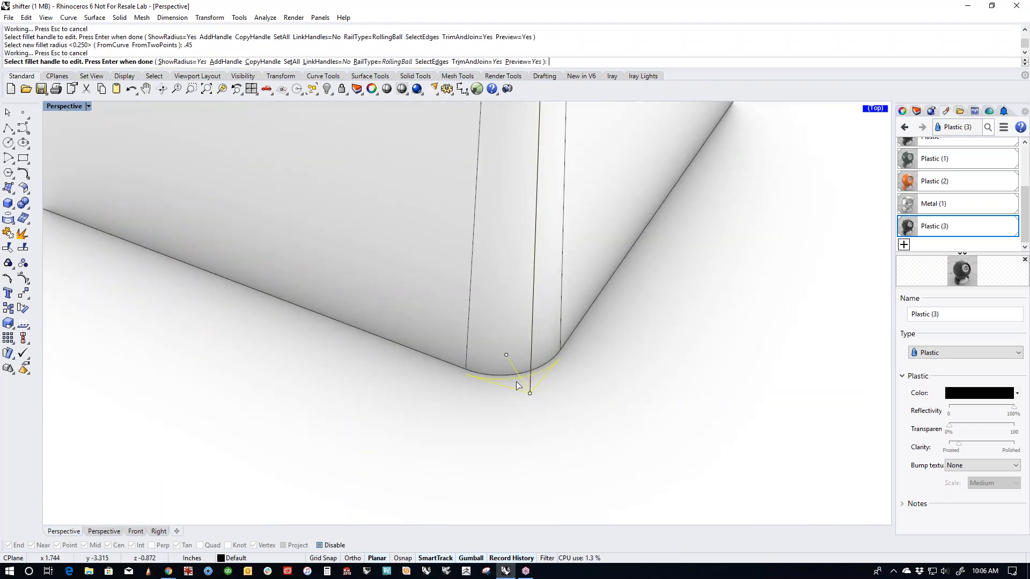
Step: Set the bottom fillet handles of the remaining two corners to 0.45 inches and finish the variable-radius corner fillets
{"action": "scroll", "coordinate": [635, 349], "scroll_direction": "down", "scroll_amount": 8}
{"action": "scroll", "coordinate": [632, 332], "scroll_direction": "up", "scroll_amount": 2}
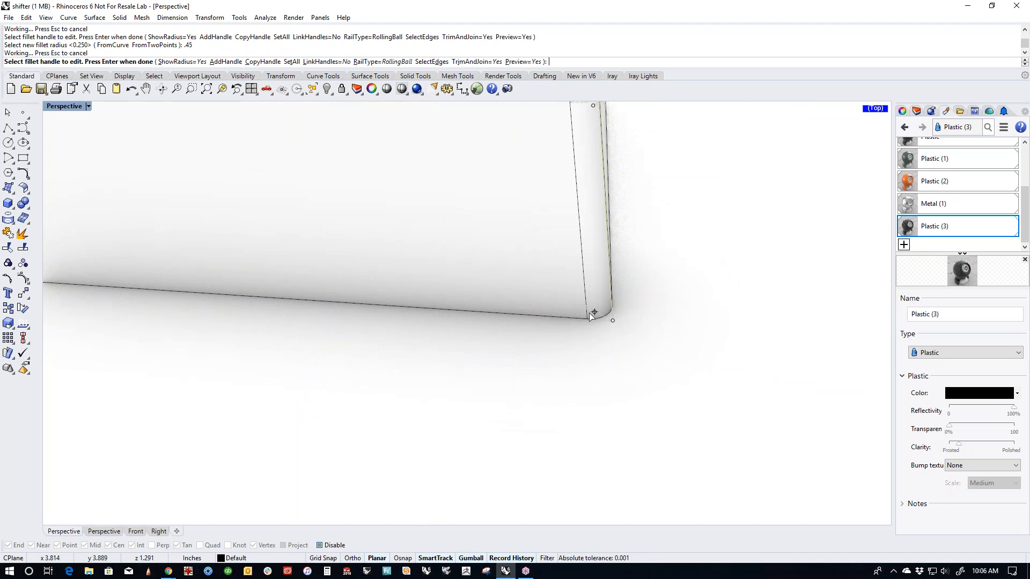
{"action": "left_click", "coordinate": [595, 312]}
{"action": "type", "text": ".45"}
{"action": "key", "text": "Return"}
{"action": "scroll", "coordinate": [549, 309], "scroll_direction": "down", "scroll_amount": 5}
{"action": "right_click_drag", "start_coordinate": [547, 316], "coordinate": [176, 327]}
{"action": "scroll", "coordinate": [474, 371], "scroll_direction": "up", "scroll_amount": 6}
{"action": "left_click", "coordinate": [555, 355]}
{"action": "type", "text": ".45"}
{"action": "key", "text": "Return"}
{"action": "scroll", "coordinate": [548, 350], "scroll_direction": "down", "scroll_amount": 5}
{"action": "right_click_drag", "start_coordinate": [580, 361], "coordinate": [462, 398]}
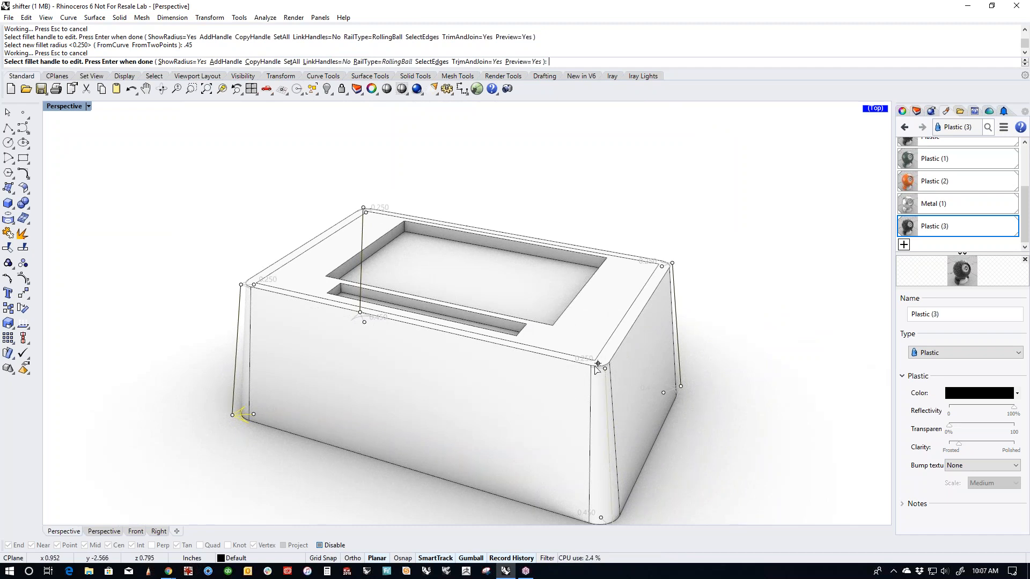
{"action": "key", "text": "Return"}
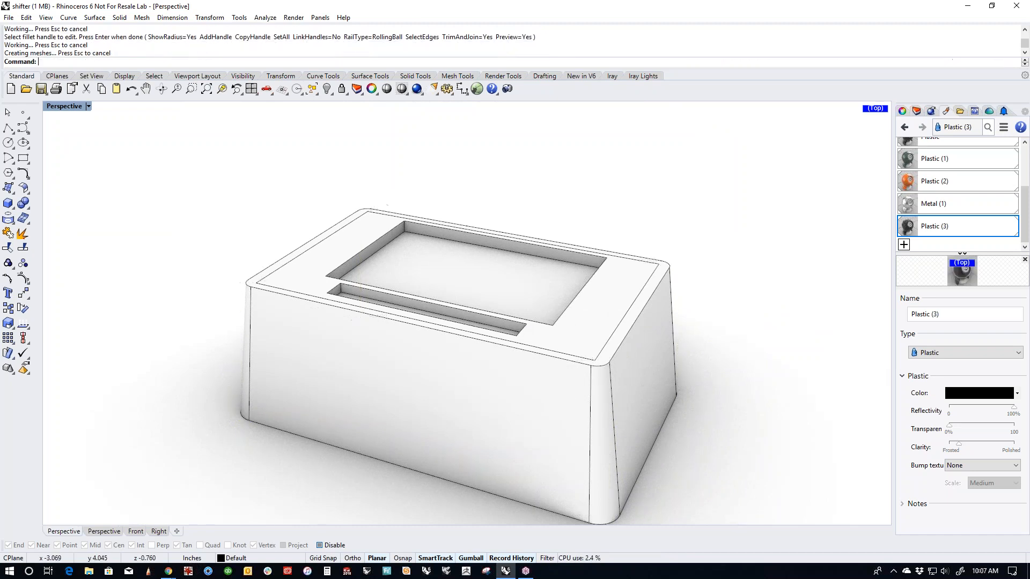
Step: Start another edge fillet on the base's complete outer top edge loop, including its rounded corners
{"action": "scroll", "coordinate": [499, 388], "scroll_direction": "up", "scroll_amount": 3}
{"action": "right_click_drag", "start_coordinate": [413, 379], "coordinate": [563, 395]}
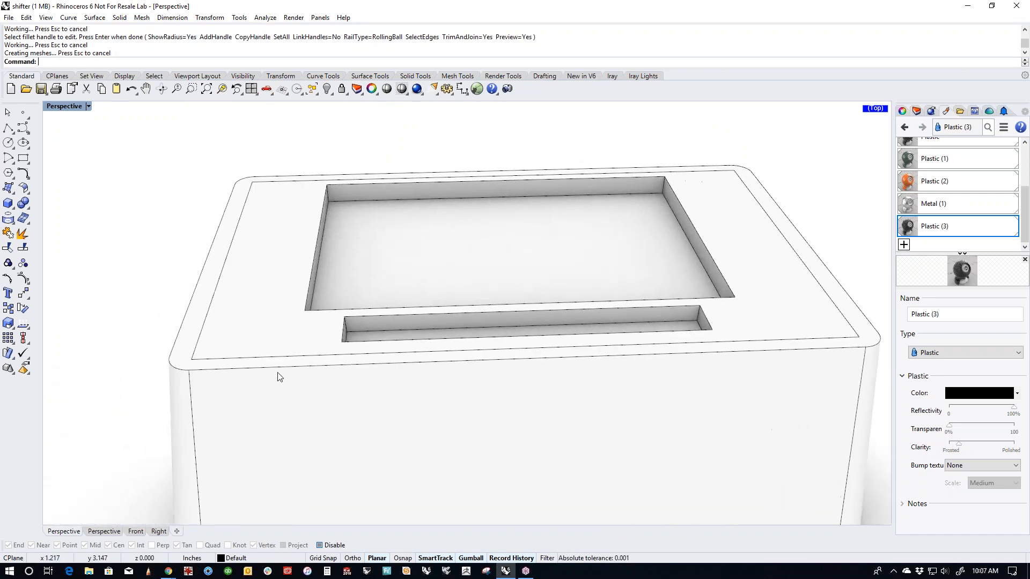
{"action": "key", "text": "Return"}
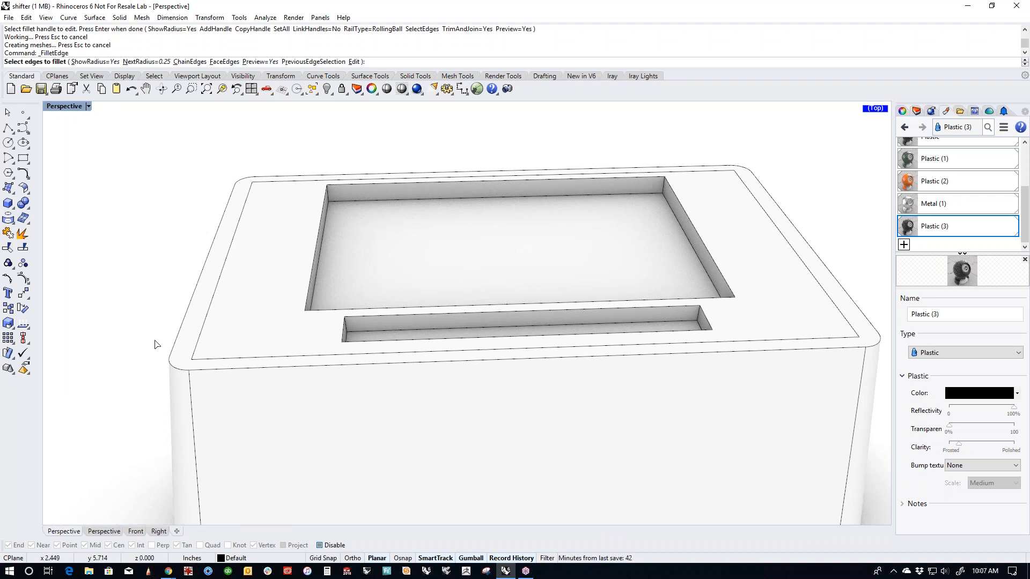
{"action": "left_click", "coordinate": [213, 370]}
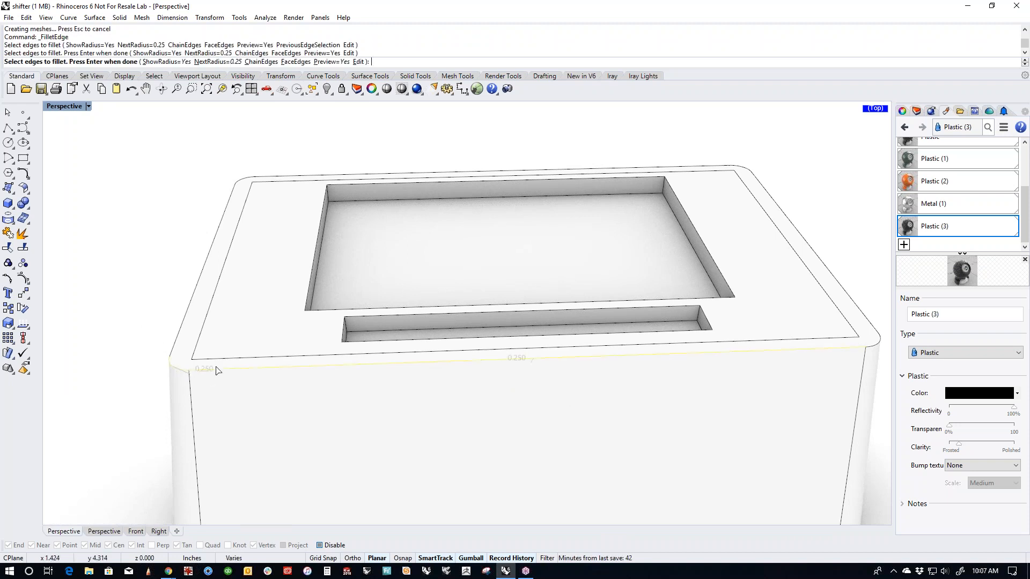
{"action": "left_click", "coordinate": [176, 346]}
{"action": "left_click", "coordinate": [175, 346]}
{"action": "left_click", "coordinate": [578, 181]}
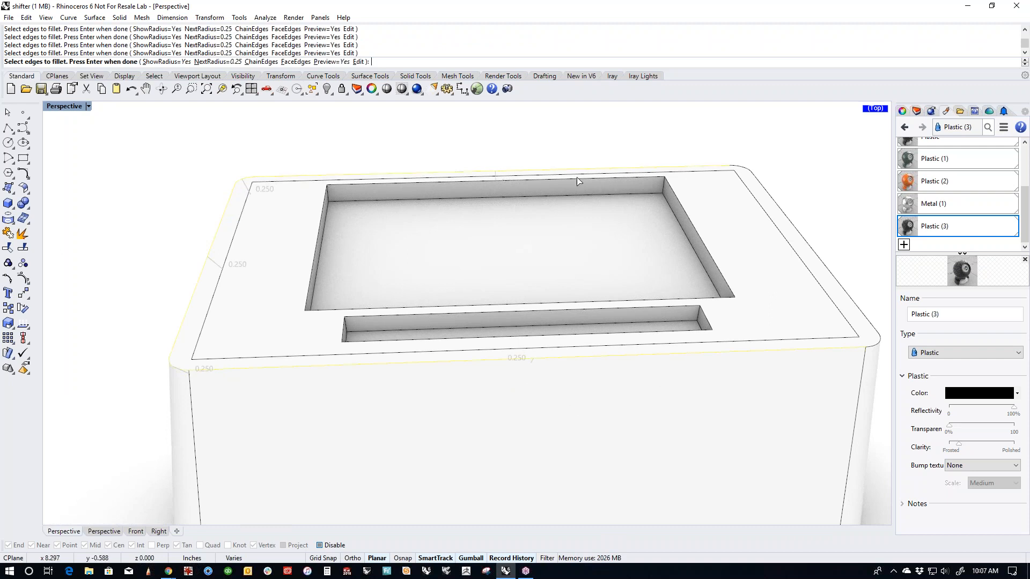
{"action": "left_click", "coordinate": [766, 191]}
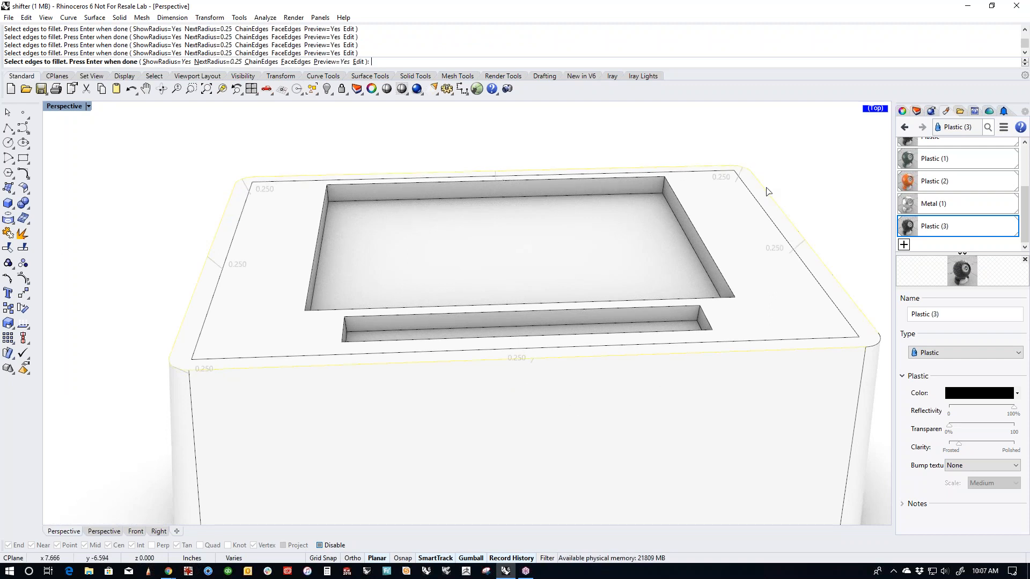
{"action": "right_click_drag", "start_coordinate": [877, 365], "coordinate": [731, 363], "text": "shift"}
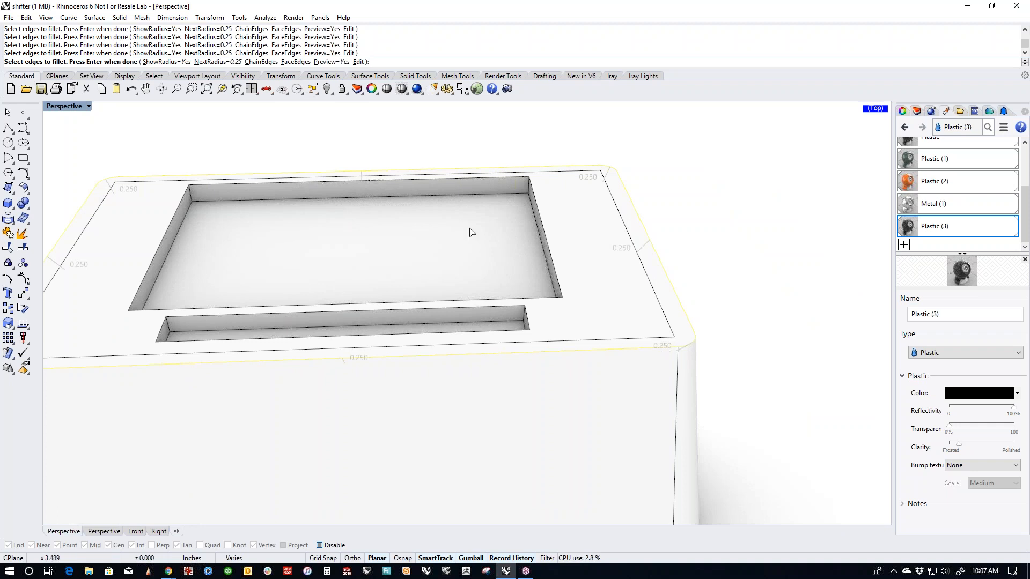
{"action": "key", "text": "Return"}
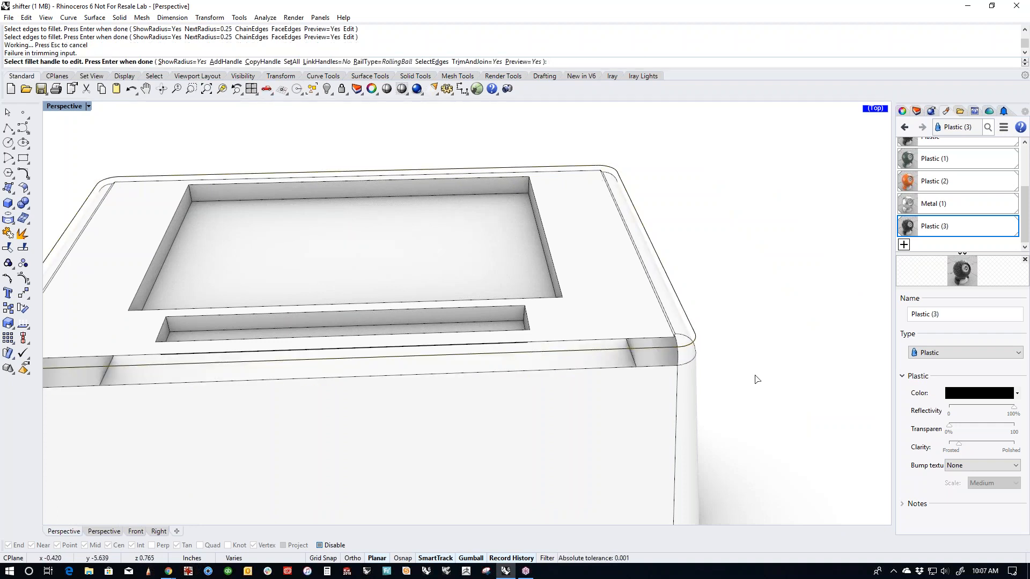
Step: Set the radius of all top-edge fillet handles to 0.1 inches and complete the fillet
{"action": "left_click", "coordinate": [292, 62]}
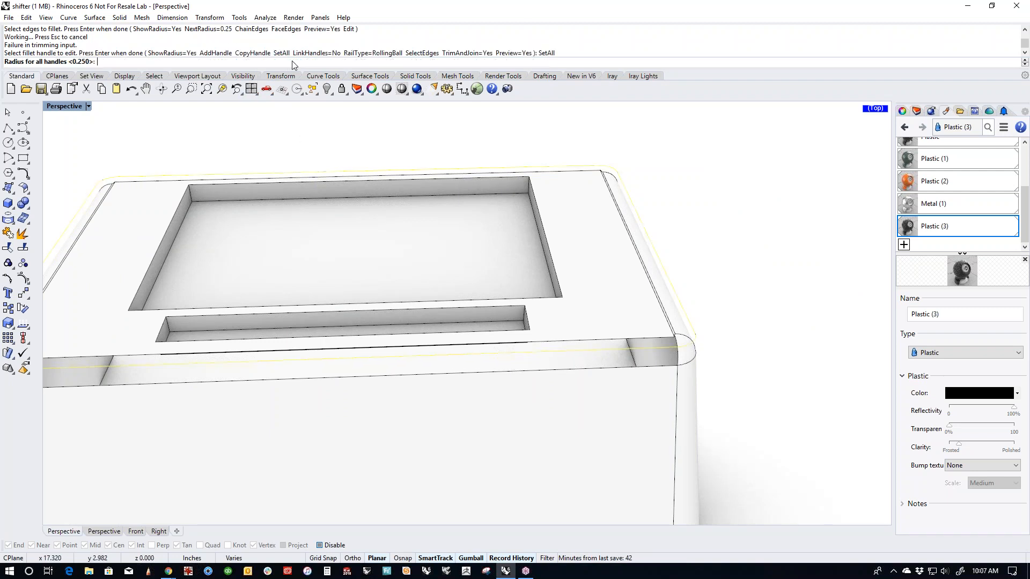
{"action": "type", "text": ".1"}
{"action": "key", "text": "Return"}
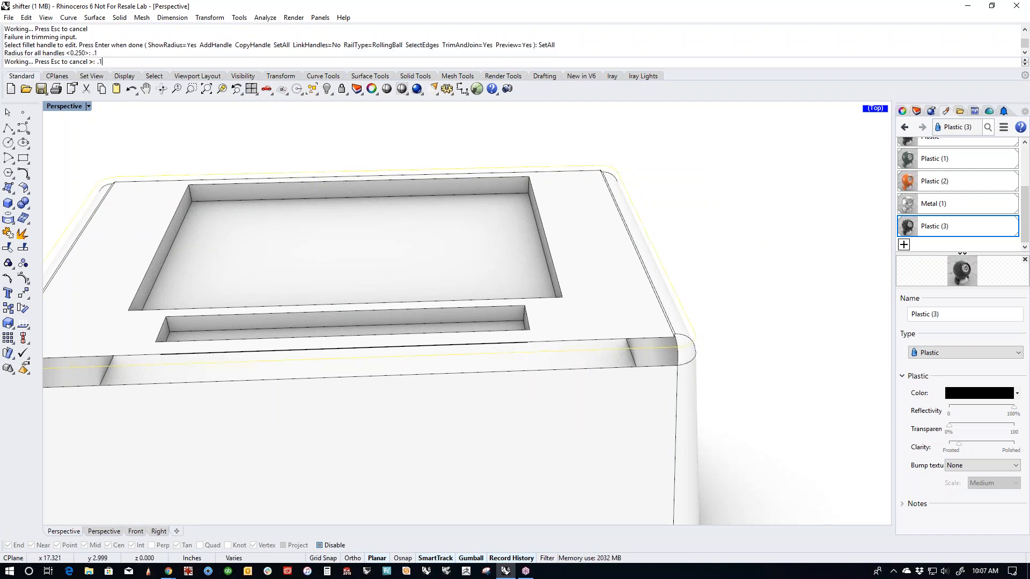
{"action": "key", "text": "Return"}
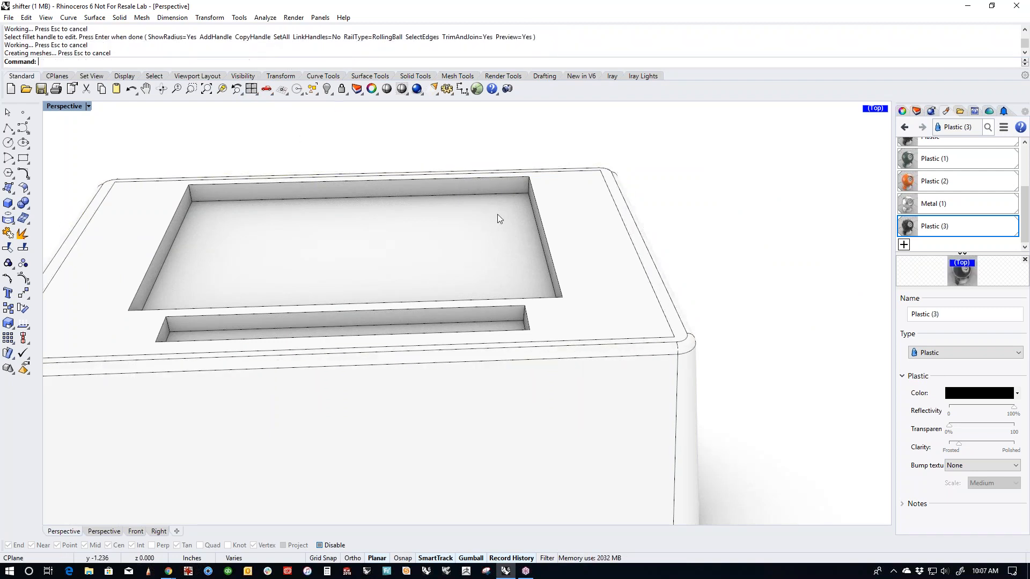
{"action": "scroll", "coordinate": [739, 290], "scroll_direction": "down", "scroll_amount": 3}
{"action": "right_click_drag", "start_coordinate": [738, 300], "coordinate": [695, 354]}
{"action": "right_click_drag", "start_coordinate": [626, 433], "coordinate": [620, 449]}
{"action": "scroll", "coordinate": [609, 464], "scroll_direction": "up", "scroll_amount": 5}
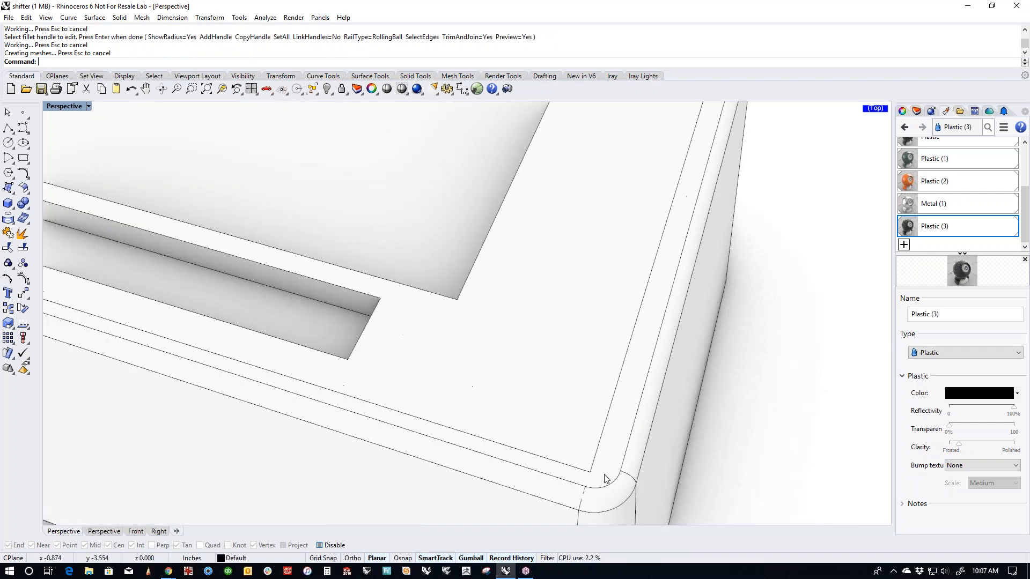
Step: Hide the flat surface that covers the top of the base
{"action": "scroll", "coordinate": [605, 479], "scroll_direction": "down", "scroll_amount": 6}
{"action": "scroll", "coordinate": [657, 428], "scroll_direction": "up", "scroll_amount": 4}
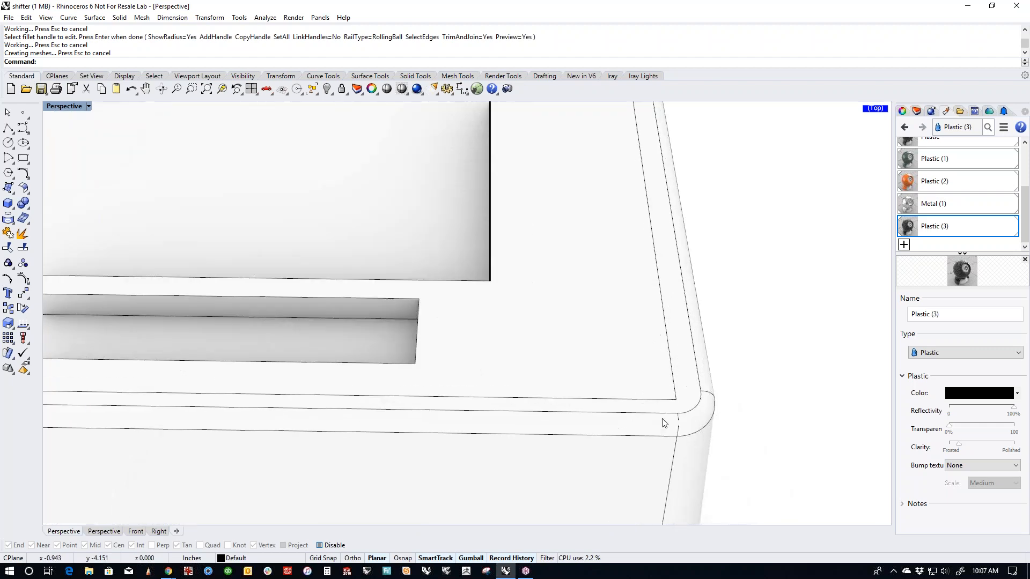
{"action": "left_click", "coordinate": [653, 384]}
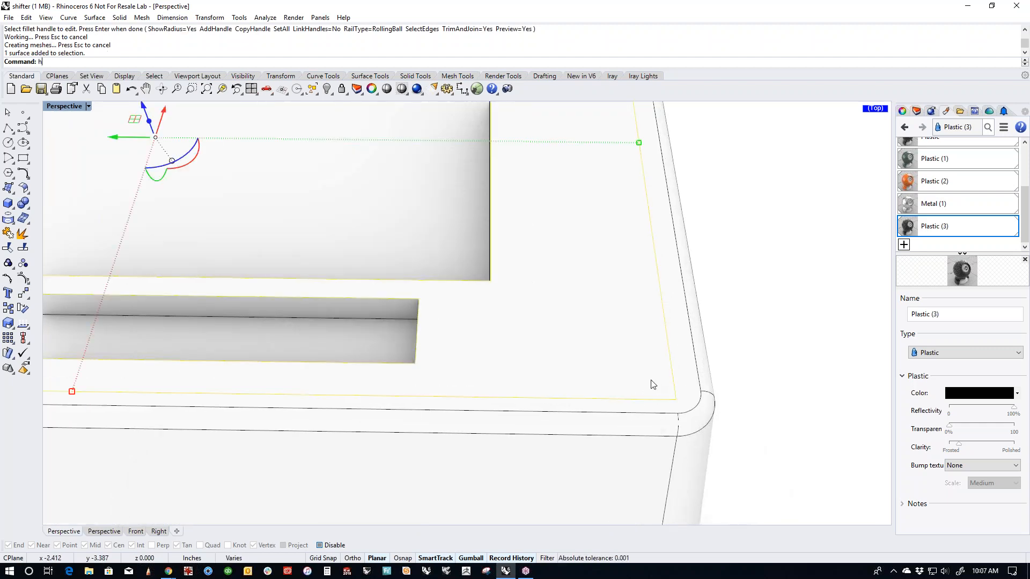
{"action": "key", "text": "Return"}
Step: Select the four inner edges of the base's top rim and extrude them downward into short inner walls
{"action": "right_click_drag", "start_coordinate": [652, 384], "coordinate": [697, 343]}
{"action": "scroll", "coordinate": [691, 403], "scroll_direction": "down", "scroll_amount": 4}
{"action": "right_click_drag", "start_coordinate": [687, 416], "coordinate": [615, 362]}
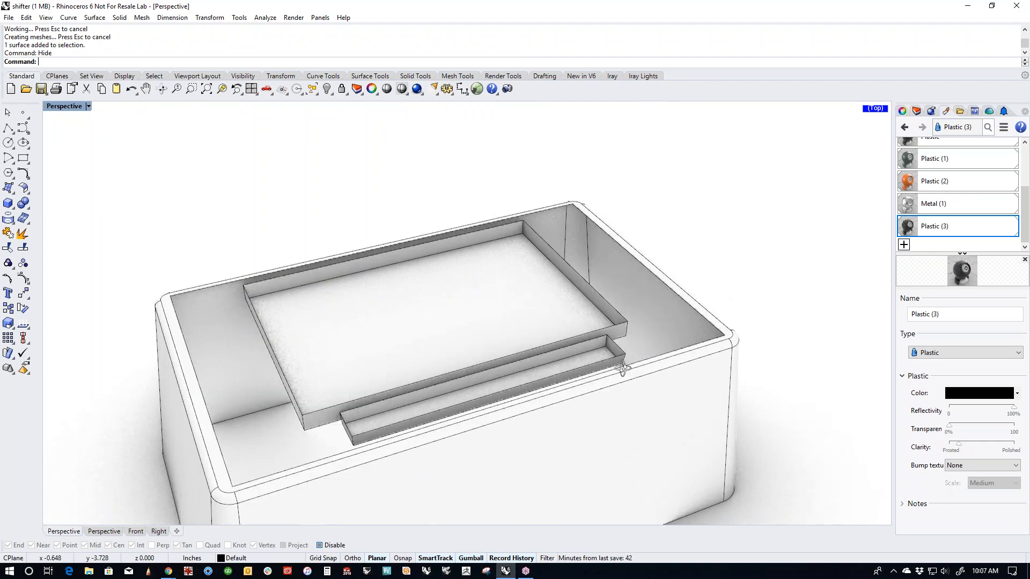
{"action": "right_click_drag", "start_coordinate": [337, 457], "coordinate": [133, 363]}
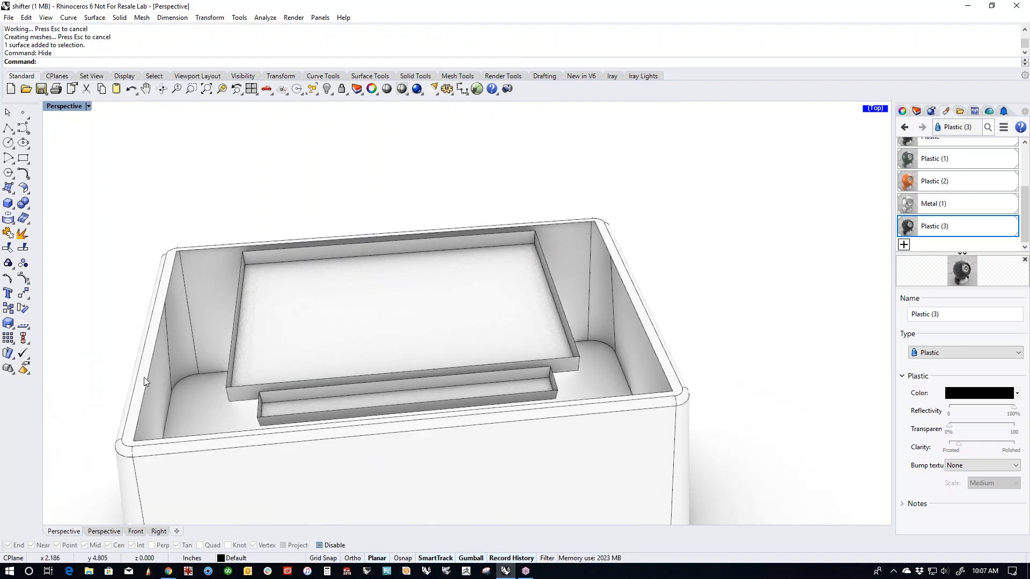
{"action": "scroll", "coordinate": [143, 433], "scroll_direction": "up", "scroll_amount": 4}
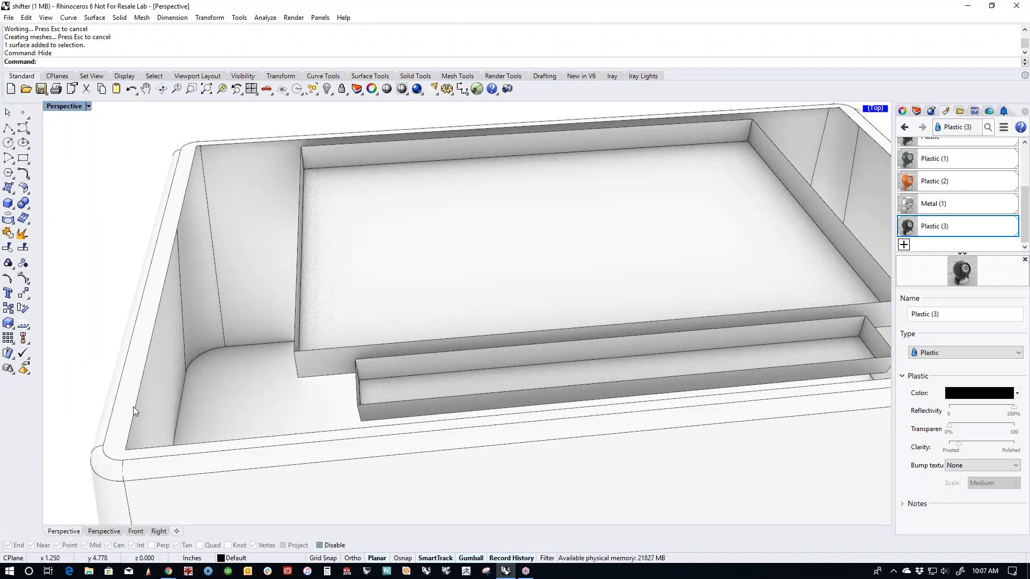
{"action": "left_click", "coordinate": [135, 406], "text": "ctrl+shift"}
{"action": "left_click", "coordinate": [158, 448], "text": "ctrl+shift"}
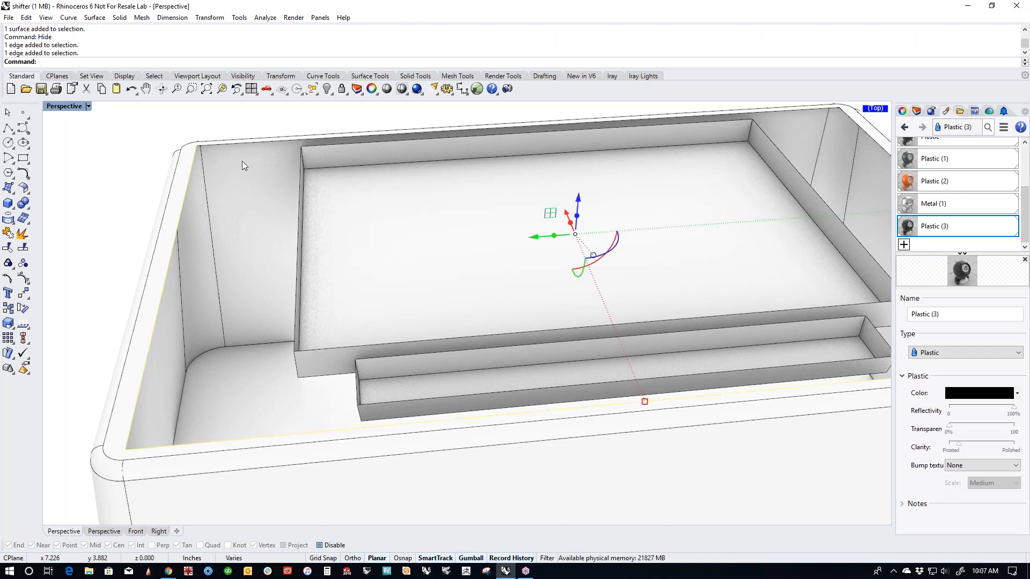
{"action": "left_click", "coordinate": [242, 144], "text": "ctrl+shift"}
{"action": "left_click", "coordinate": [242, 143], "text": "ctrl+shift"}
{"action": "left_click", "coordinate": [242, 139], "text": "ctrl+shift"}
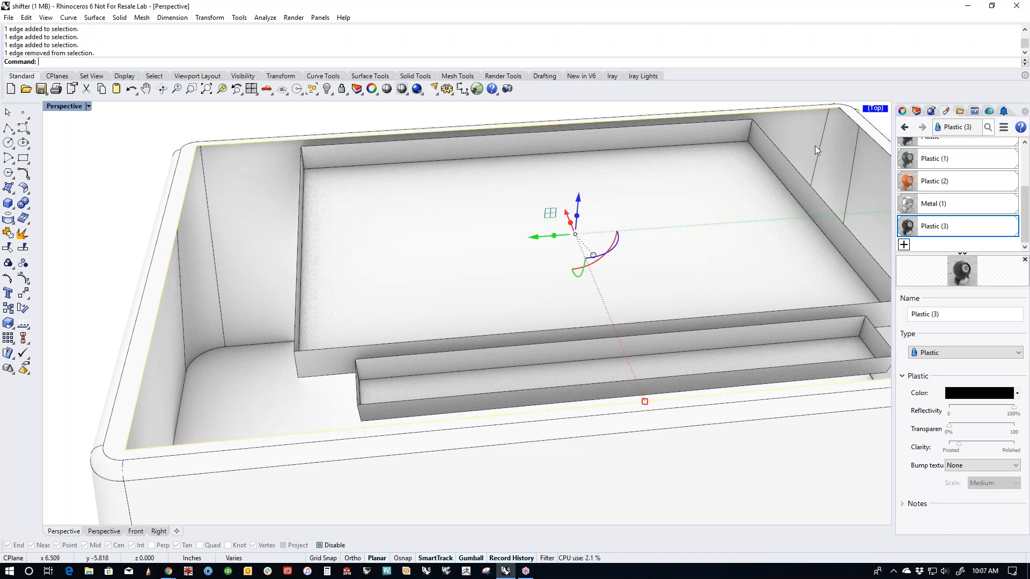
{"action": "left_click", "coordinate": [861, 137], "text": "ctrl+shift"}
{"action": "scroll", "coordinate": [593, 250], "scroll_direction": "down", "scroll_amount": 3}
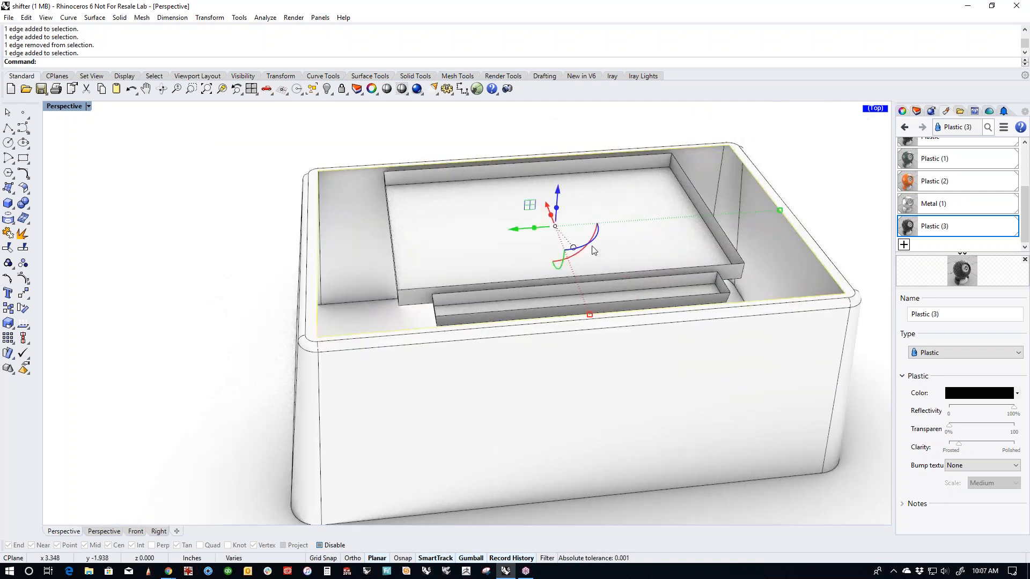
{"action": "left_click_drag", "start_coordinate": [558, 211], "coordinate": [558, 241]}
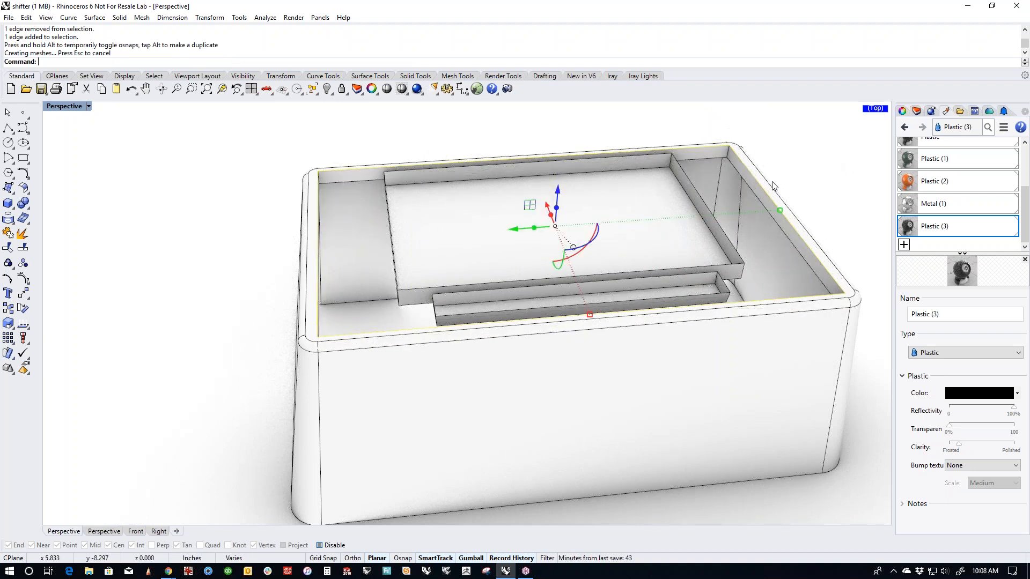
Step: Select the four extruded inner wall surfaces together with the base and join them into one polysurface
{"action": "scroll", "coordinate": [749, 188], "scroll_direction": "up", "scroll_amount": 3}
{"action": "left_click", "coordinate": [747, 185], "text": "ctrl+shift"}
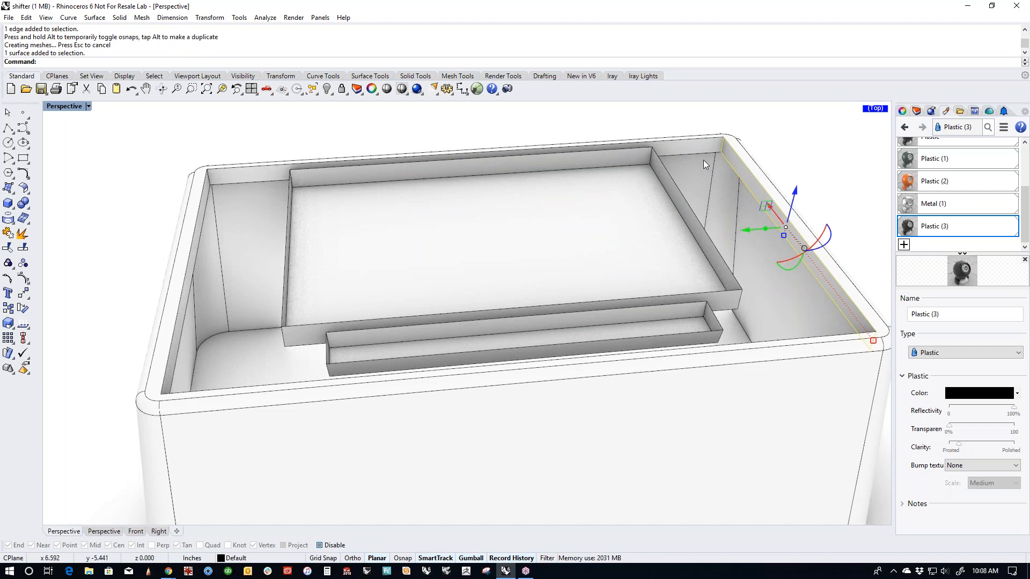
{"action": "key", "text": "Escape"}
{"action": "key", "text": "Return"}
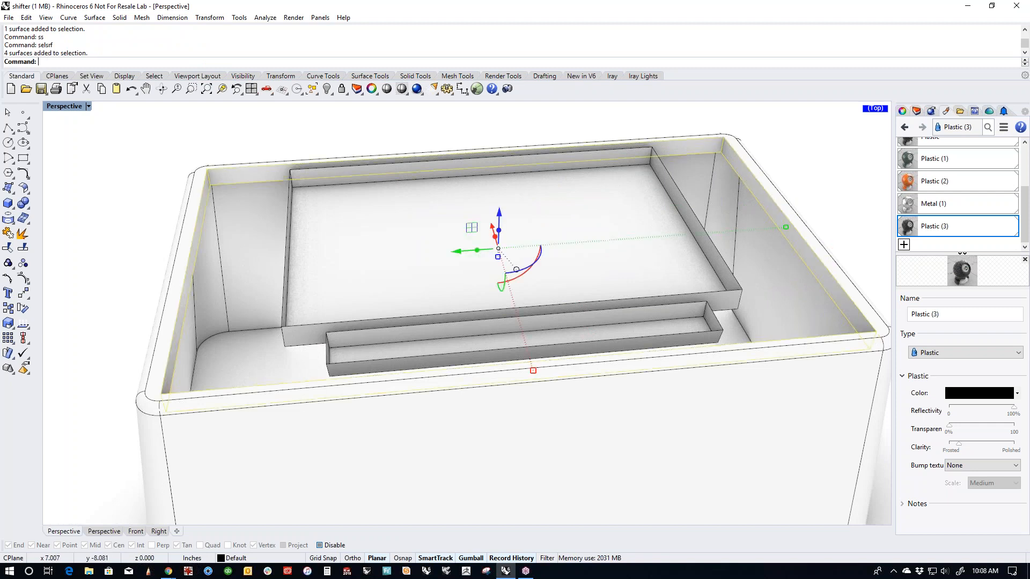
{"action": "left_click", "coordinate": [790, 215], "text": "shift"}
{"action": "type", "text": "j"}
{"action": "key", "text": "Return"}
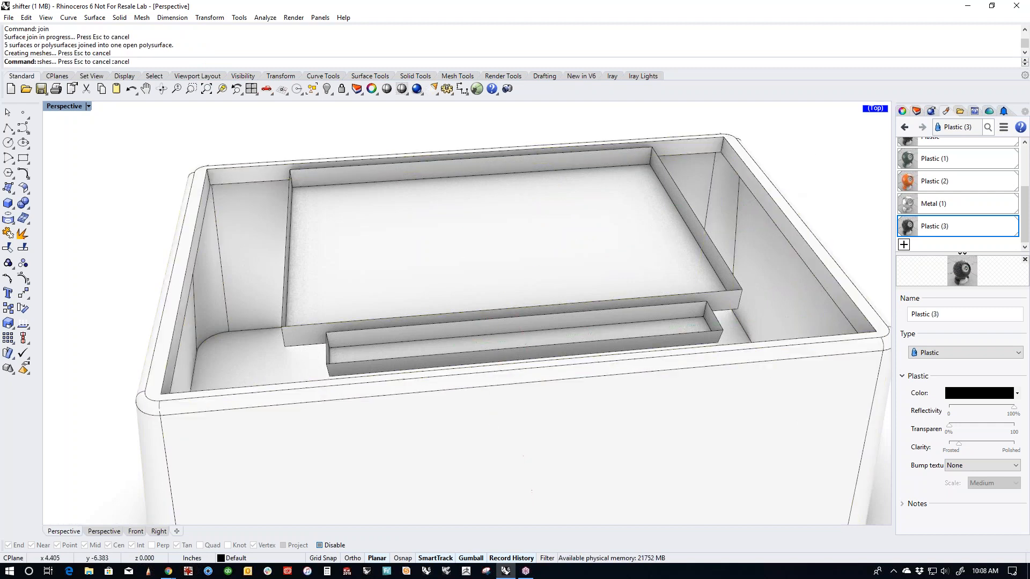
Step: Start an edge fillet on the joined base and pick the vertical inner-wall edges at the two corners of one short end
{"action": "left_click", "coordinate": [819, 163]}
{"action": "right_click_drag", "start_coordinate": [804, 200], "coordinate": [718, 323]}
{"action": "middle_click", "coordinate": [718, 322]}
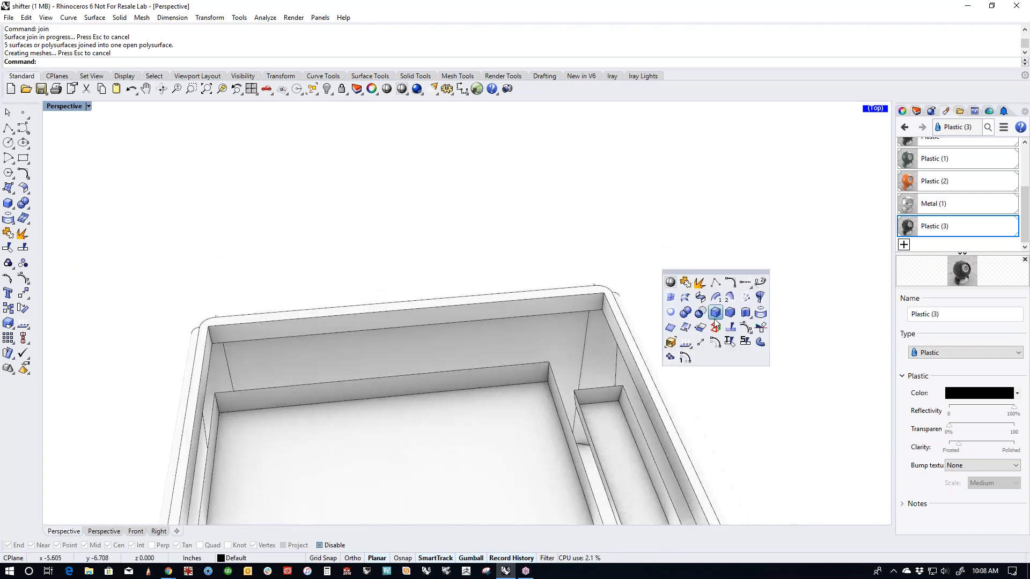
{"action": "left_click", "coordinate": [584, 320]}
{"action": "scroll", "coordinate": [601, 302], "scroll_direction": "up", "scroll_amount": 7}
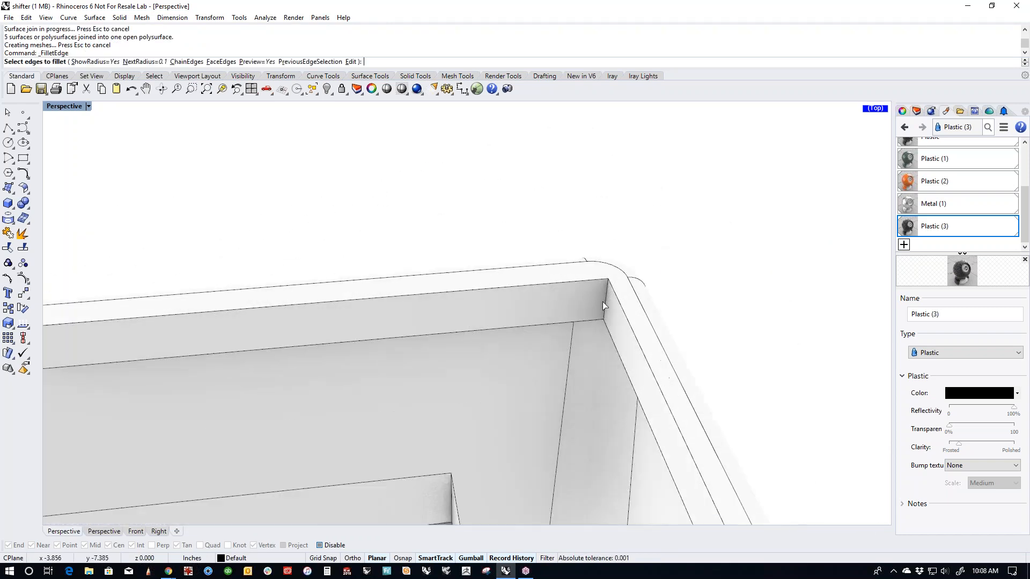
{"action": "left_click", "coordinate": [601, 300]}
{"action": "scroll", "coordinate": [265, 322], "scroll_direction": "down", "scroll_amount": 4}
{"action": "right_click_drag", "start_coordinate": [265, 324], "coordinate": [540, 347], "text": "shift"}
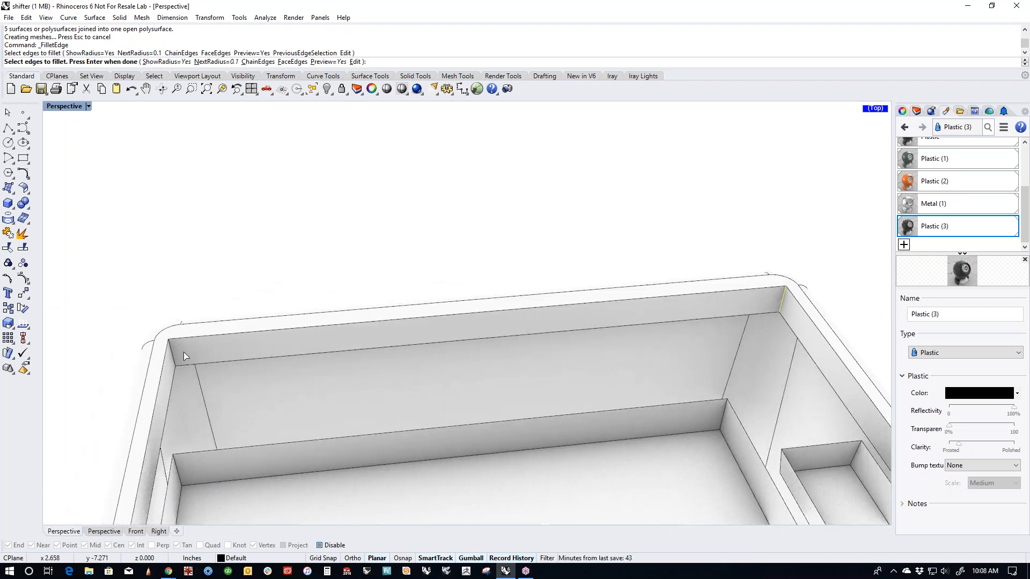
{"action": "left_click", "coordinate": [175, 356]}
Step: Add the vertical inner-wall edges at the two opposite corners and accept the fillet edge selection
{"action": "scroll", "coordinate": [220, 357], "scroll_direction": "down", "scroll_amount": 7}
{"action": "right_click_drag", "start_coordinate": [317, 370], "coordinate": [279, 417]}
{"action": "scroll", "coordinate": [439, 282], "scroll_direction": "up", "scroll_amount": 8}
{"action": "left_click", "coordinate": [489, 302]}
{"action": "scroll", "coordinate": [474, 330], "scroll_direction": "down", "scroll_amount": 5}
{"action": "right_click_drag", "start_coordinate": [478, 336], "coordinate": [363, 394], "text": "shift"}
{"action": "scroll", "coordinate": [332, 372], "scroll_direction": "up", "scroll_amount": 5}
{"action": "left_click", "coordinate": [301, 353]}
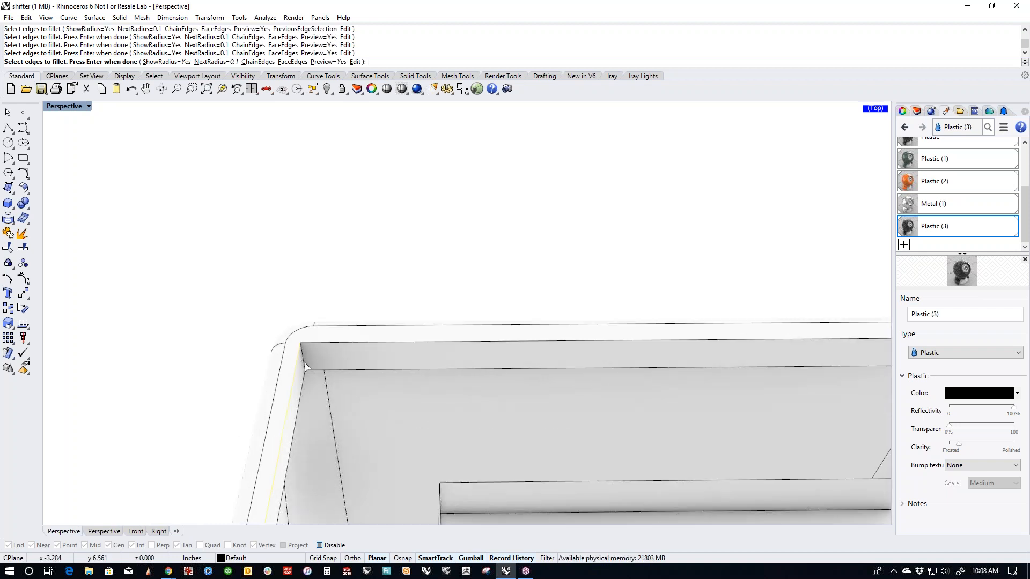
{"action": "key", "text": "Return"}
Step: Set all inner-corner fillet handles to a 0.1-inch radius and complete the fillet
{"action": "right_click_drag", "start_coordinate": [313, 363], "coordinate": [283, 325]}
{"action": "scroll", "coordinate": [278, 315], "scroll_direction": "up", "scroll_amount": 7}
{"action": "scroll", "coordinate": [333, 364], "scroll_direction": "down", "scroll_amount": 10}
{"action": "right_click_drag", "start_coordinate": [495, 410], "coordinate": [533, 329], "text": "shift"}
{"action": "type", "text": "t"}
{"action": "key", "text": "Return"}
{"action": "scroll", "coordinate": [514, 389], "scroll_direction": "up", "scroll_amount": 10}
{"action": "scroll", "coordinate": [551, 341], "scroll_direction": "down", "scroll_amount": 6}
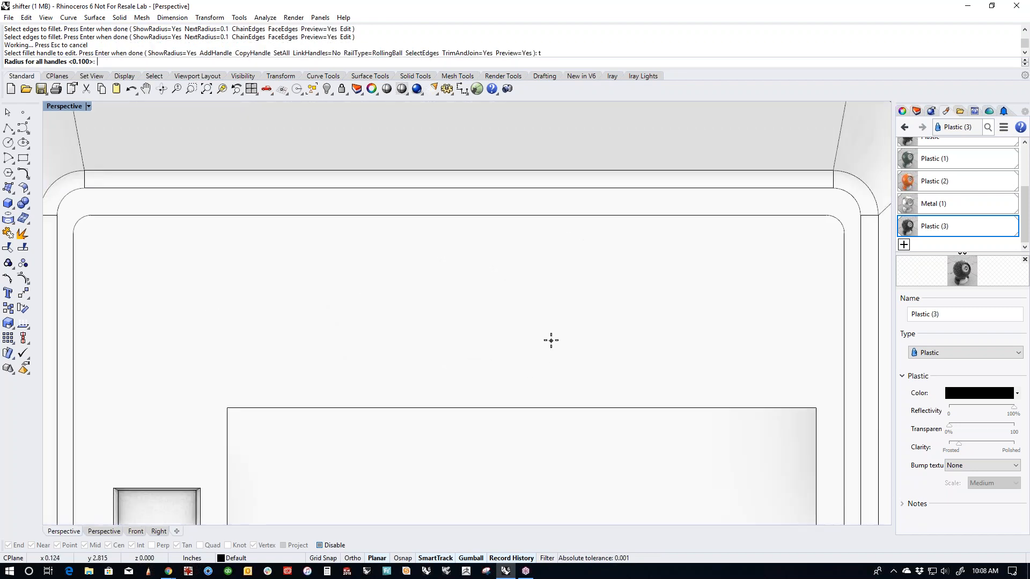
{"action": "scroll", "coordinate": [676, 303], "scroll_direction": "up", "scroll_amount": 5}
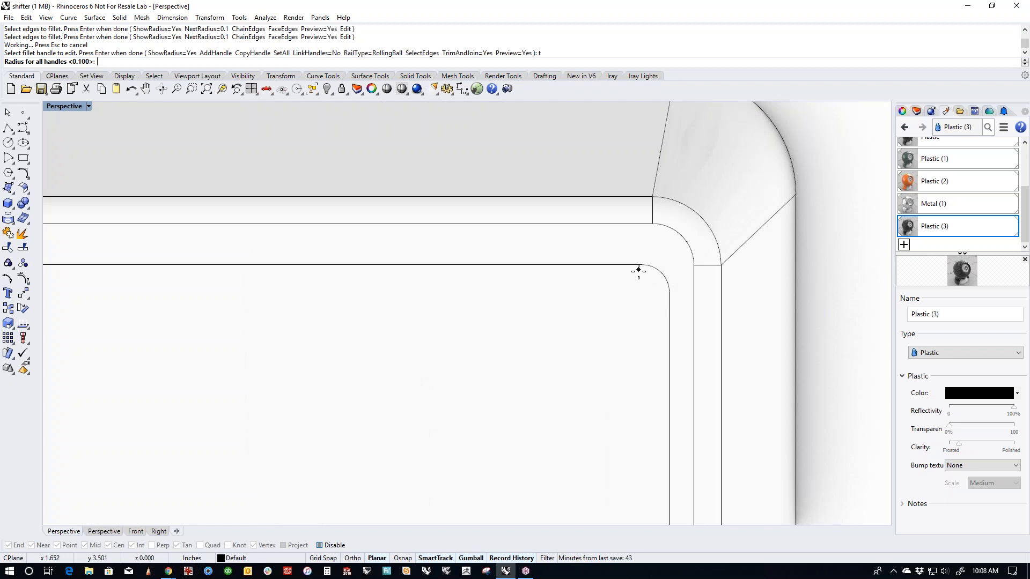
{"action": "scroll", "coordinate": [638, 271], "scroll_direction": "down", "scroll_amount": 5}
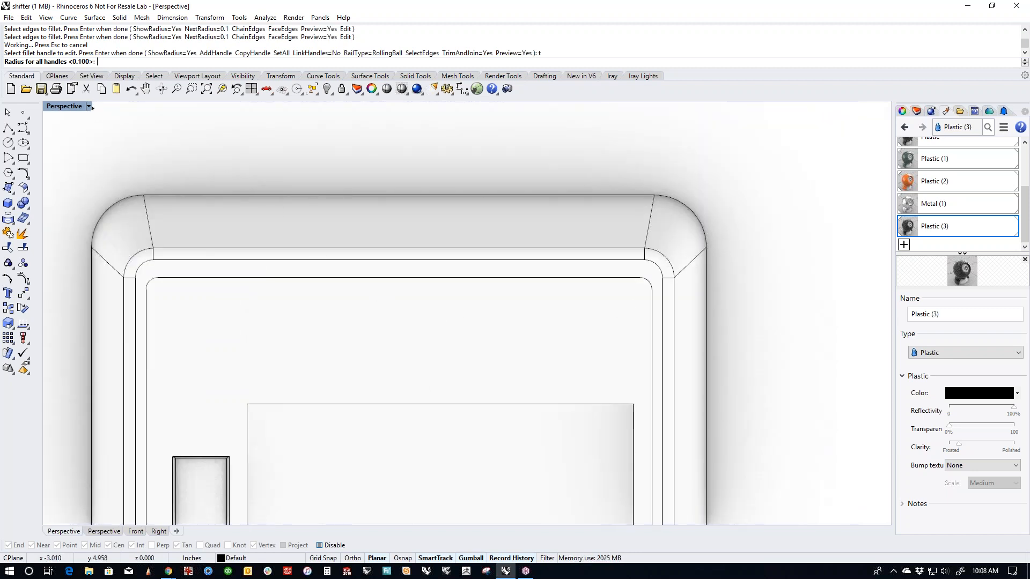
{"action": "key", "text": "Return"}
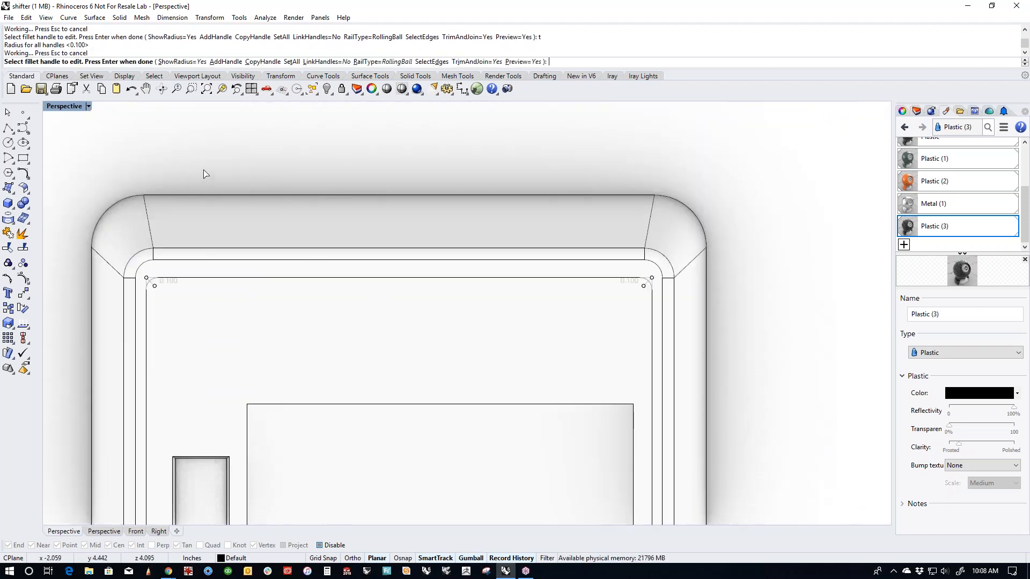
{"action": "key", "text": "Return"}
{"action": "scroll", "coordinate": [234, 188], "scroll_direction": "down", "scroll_amount": 5}
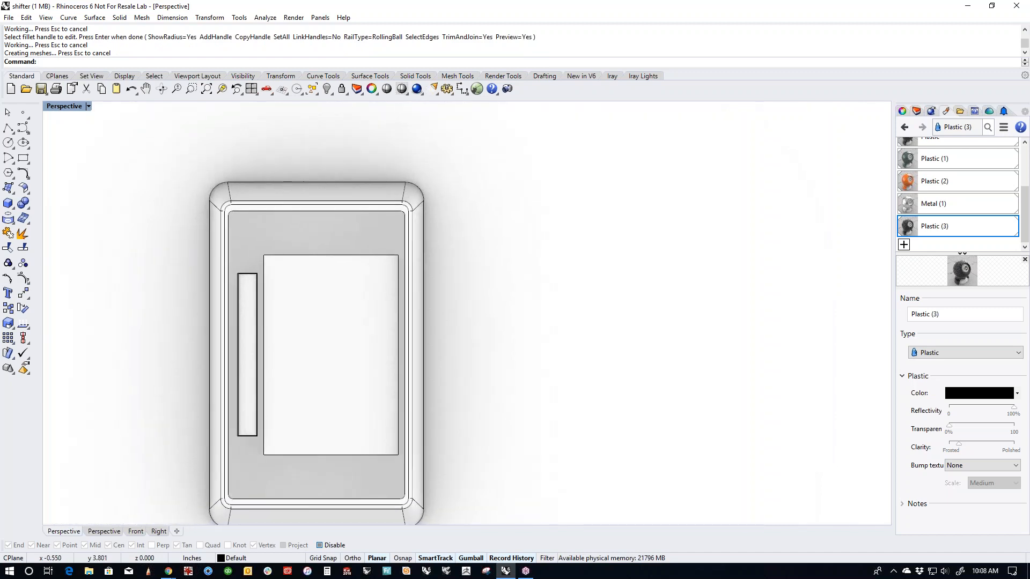
Step: Restore the perspective view and show all hidden objects
{"action": "key", "text": "ctrl+F4"}
{"action": "right_click_drag", "start_coordinate": [341, 225], "coordinate": [521, 323]}
{"action": "scroll", "coordinate": [555, 287], "scroll_direction": "up", "scroll_amount": 4}
{"action": "right_click_drag", "start_coordinate": [643, 424], "coordinate": [516, 446], "text": "shift"}
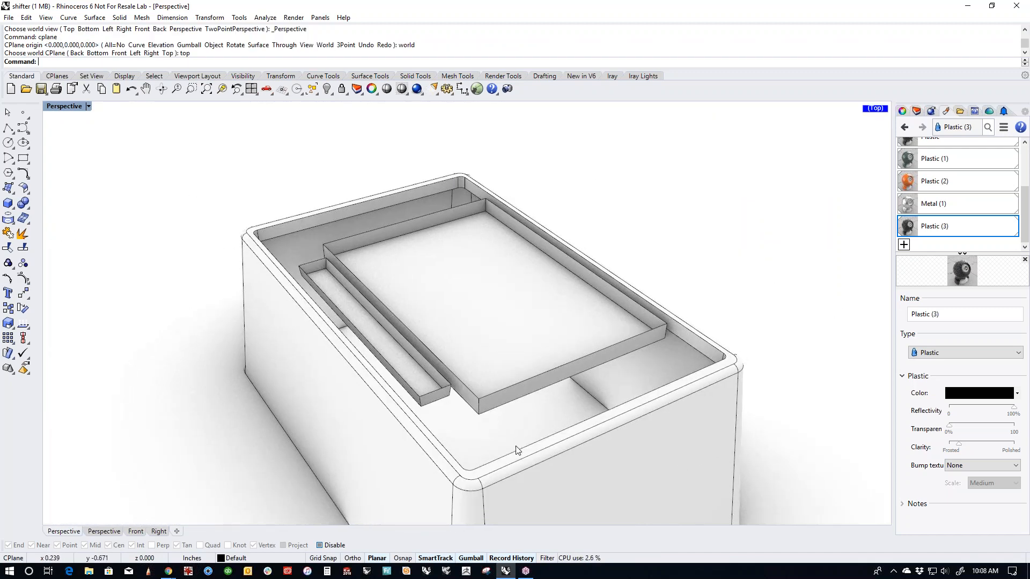
{"action": "type", "text": "v"}
{"action": "key", "text": "Return"}
Step: Extrude the base's separate top surface slightly downward to turn it into a thin solid plate
{"action": "right_click_drag", "start_coordinate": [444, 489], "coordinate": [444, 456], "text": "shift"}
{"action": "left_click", "coordinate": [448, 461]}
{"action": "scroll", "coordinate": [455, 462], "scroll_direction": "up", "scroll_amount": 3}
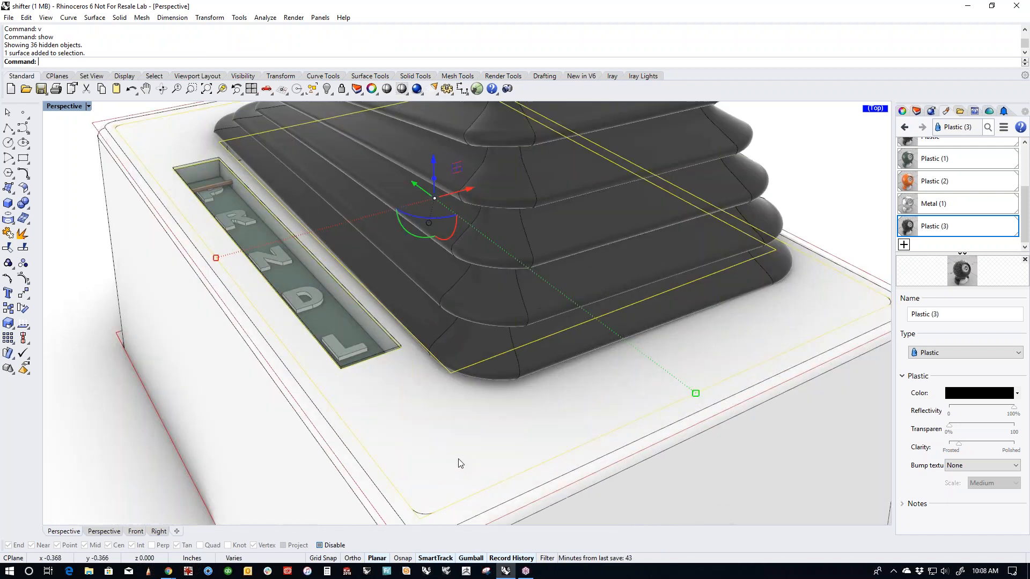
{"action": "scroll", "coordinate": [486, 448], "scroll_direction": "down", "scroll_amount": 4}
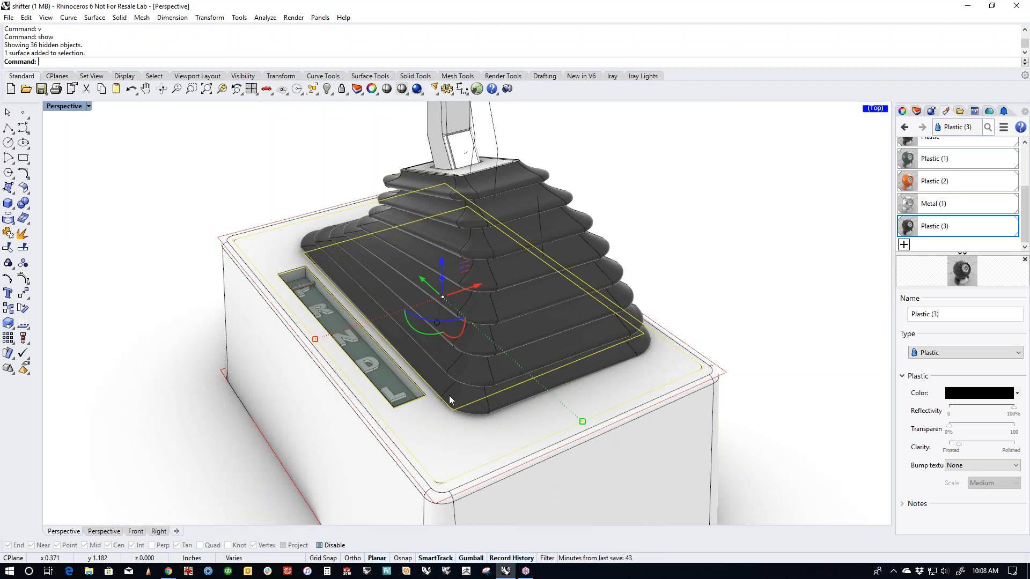
{"action": "left_click_drag", "start_coordinate": [442, 279], "coordinate": [442, 282]}
{"action": "left_click", "coordinate": [751, 290]}
Step: Isolate the thin top plate by hiding every other object
{"action": "left_click", "coordinate": [653, 366]}
{"action": "type", "text": "ii"}
{"action": "key", "text": "Return"}
Step: Fillet the four vertical outer corner edges of the top plate with a 0.1-inch radius
{"action": "right_click_drag", "start_coordinate": [607, 474], "coordinate": [596, 427]}
{"action": "scroll", "coordinate": [494, 412], "scroll_direction": "up", "scroll_amount": 4}
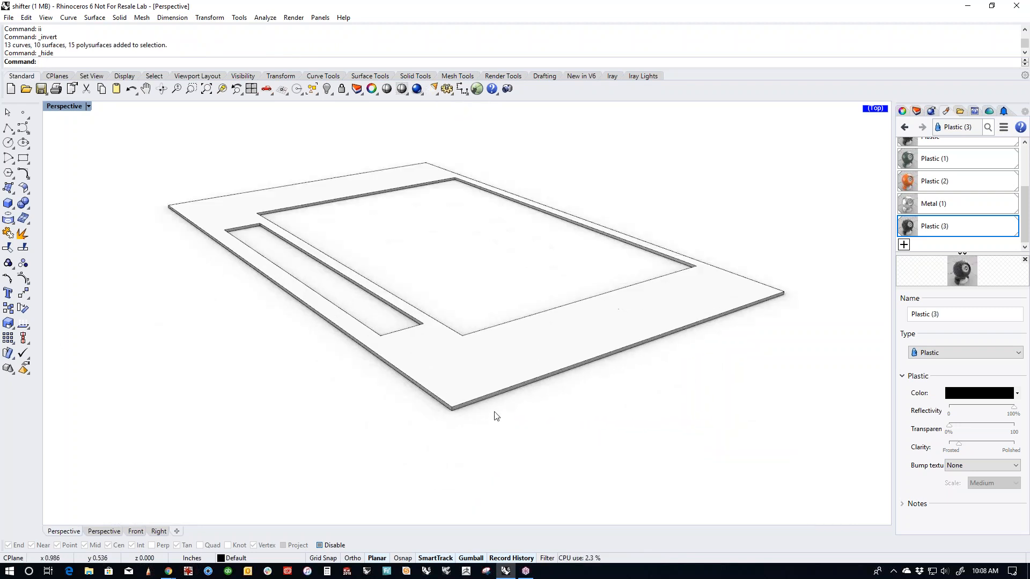
{"action": "middle_click", "coordinate": [457, 424]}
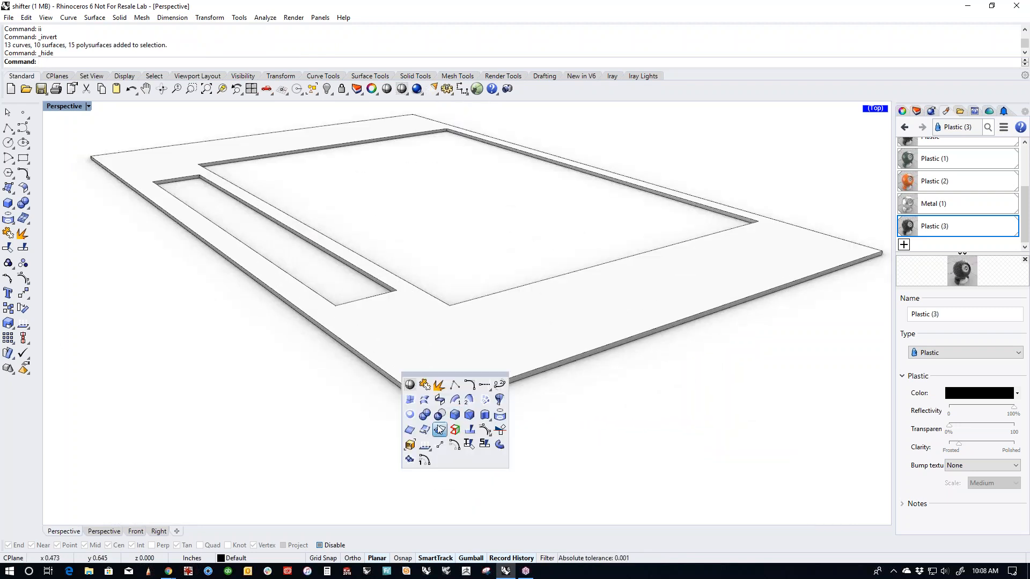
{"action": "left_click", "coordinate": [460, 417]}
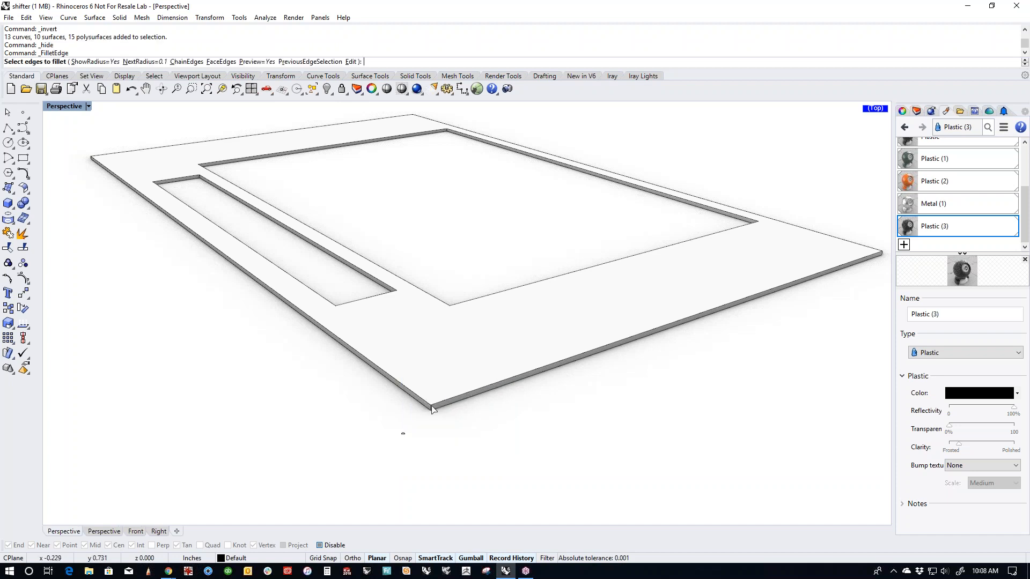
{"action": "scroll", "coordinate": [498, 407], "scroll_direction": "down", "scroll_amount": 4}
{"action": "left_click_drag", "start_coordinate": [709, 290], "coordinate": [743, 354]}
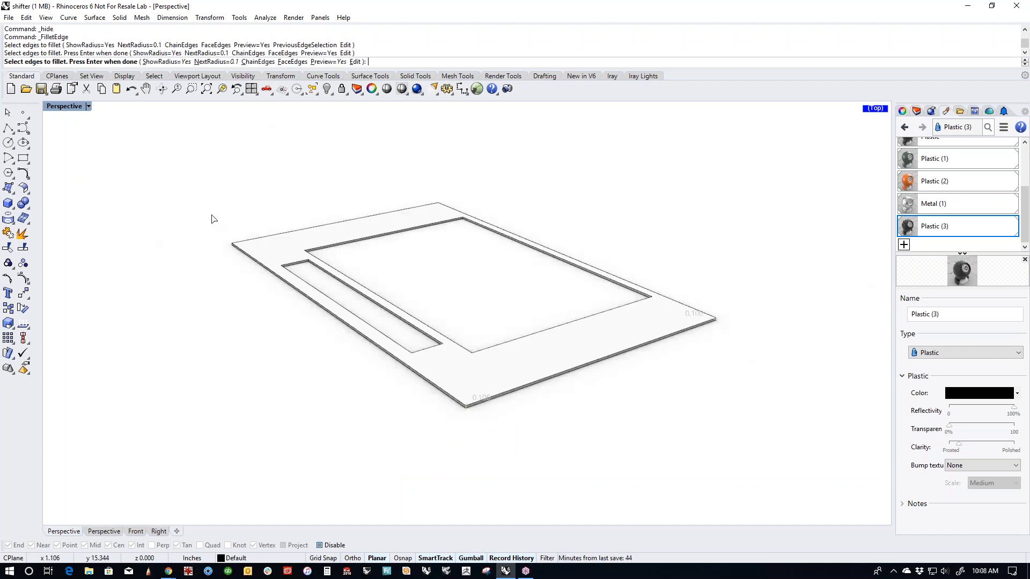
{"action": "left_click_drag", "start_coordinate": [212, 215], "coordinate": [246, 255]}
{"action": "left_click_drag", "start_coordinate": [416, 188], "coordinate": [464, 217]}
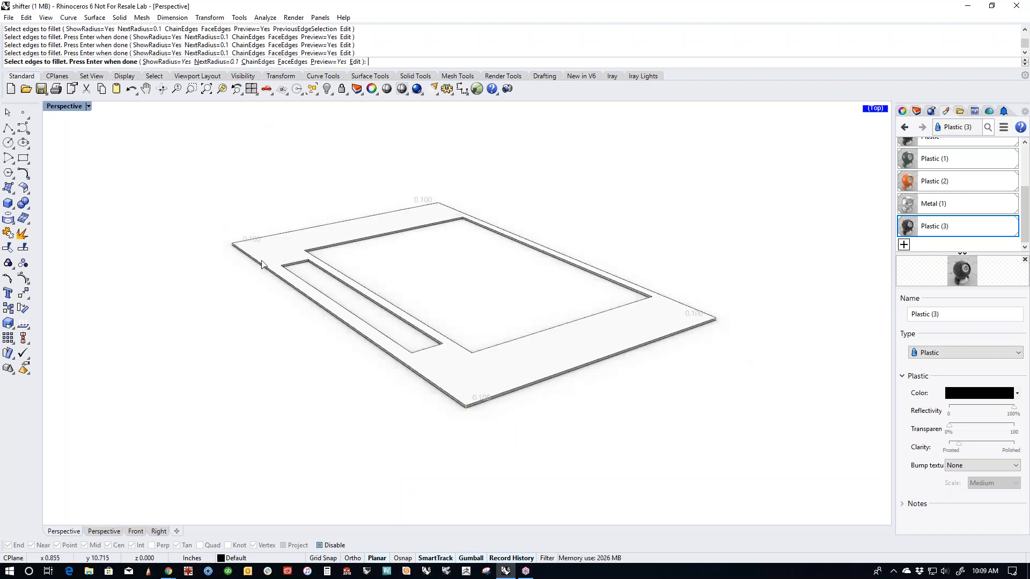
{"action": "scroll", "coordinate": [268, 269], "scroll_direction": "up", "scroll_amount": 5}
{"action": "key", "text": "Return"}
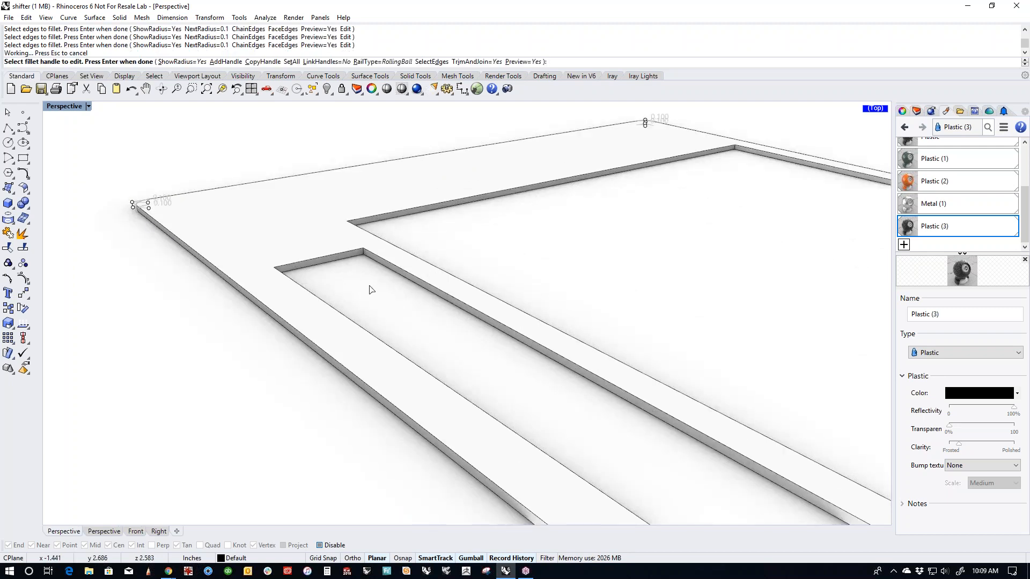
{"action": "key", "text": "Return"}
Step: Show all hidden objects again and hide all the curves in the model
{"action": "scroll", "coordinate": [375, 292], "scroll_direction": "down", "scroll_amount": 5}
{"action": "type", "text": "v"}
{"action": "key", "text": "Return"}
{"action": "right_click_drag", "start_coordinate": [376, 290], "coordinate": [293, 436]}
{"action": "type", "text": "C"}
{"action": "key", "text": "Return"}
{"action": "type", "text": "h"}
{"action": "key", "text": "Return"}
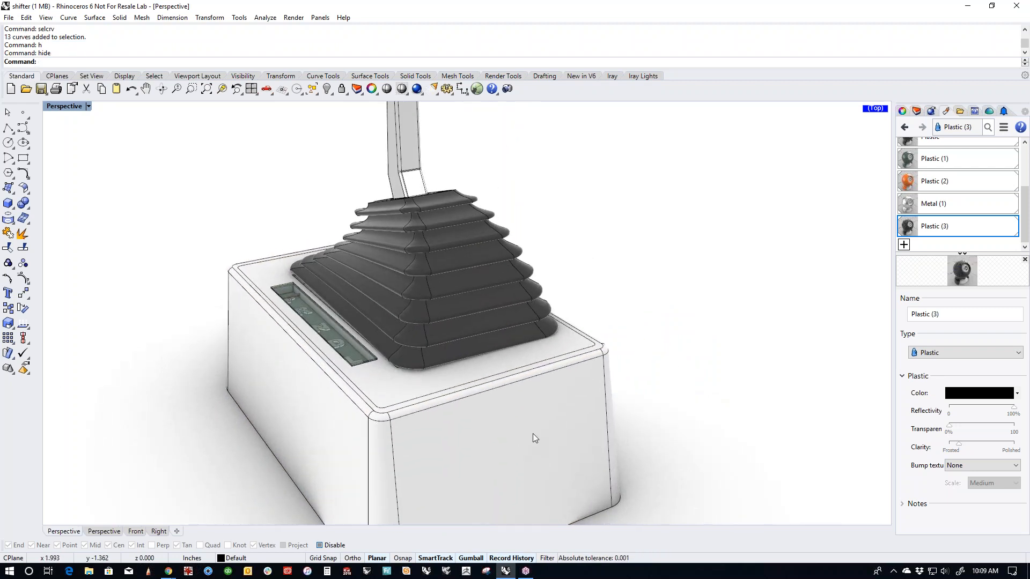
Step: Assign the black Plastic material with the speckle bump texture to the base
{"action": "scroll", "coordinate": [533, 433], "scroll_direction": "down", "scroll_amount": 2}
{"action": "right_click_drag", "start_coordinate": [503, 433], "coordinate": [442, 481]}
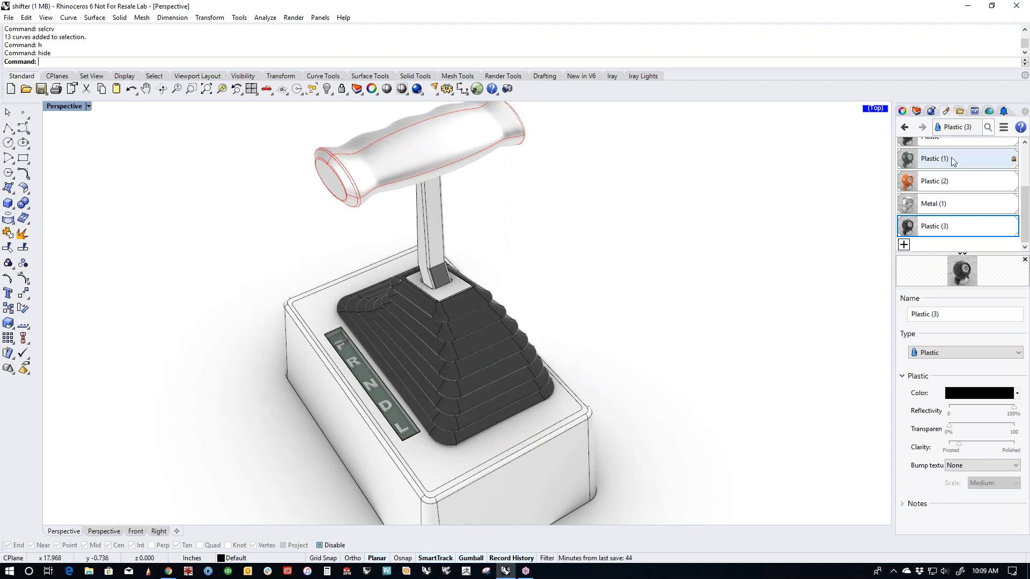
{"action": "scroll", "coordinate": [1025, 223], "scroll_direction": "up", "scroll_amount": 2}
{"action": "left_click_drag", "start_coordinate": [931, 161], "coordinate": [570, 482]}
Step: Assign the Metal (1) material to the base's top plate and clear the selection
{"action": "left_click", "coordinate": [447, 456]}
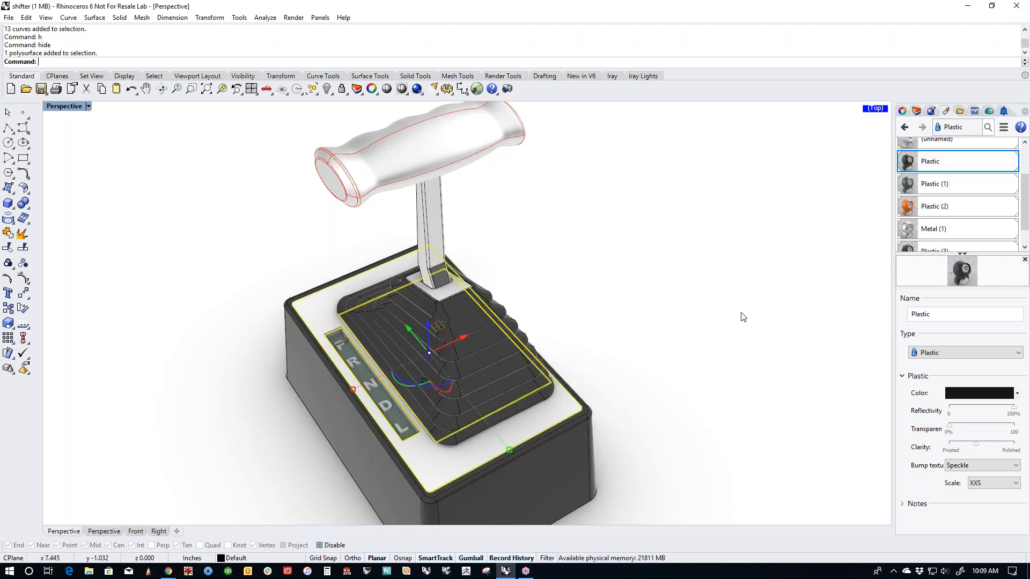
{"action": "right_click", "coordinate": [932, 231]}
{"action": "left_click", "coordinate": [939, 214]}
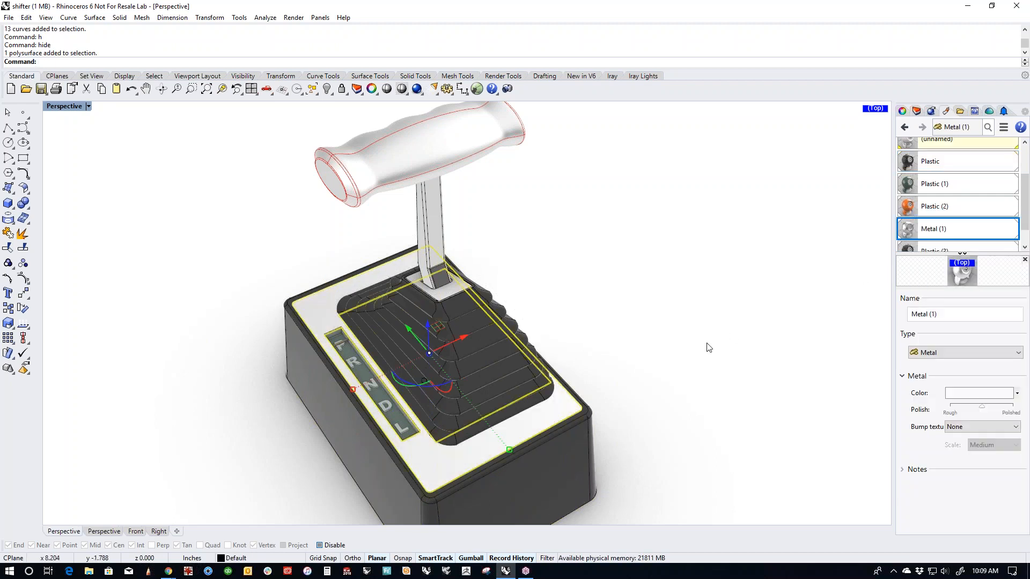
{"action": "left_click", "coordinate": [707, 344]}
Step: Reapply the Metal (1) material to the base's top plate, deselect it, and save the shifter file
{"action": "mouse_move", "coordinate": [604, 454]}
{"action": "right_mouse_down"}
{"action": "mouse_move", "coordinate": [609, 400]}
{"action": "mouse_move", "coordinate": [590, 446]}
{"action": "right_mouse_up"}
{"action": "scroll", "coordinate": [454, 430], "scroll_direction": "up", "scroll_amount": 4}
{"action": "left_click", "coordinate": [449, 426]}
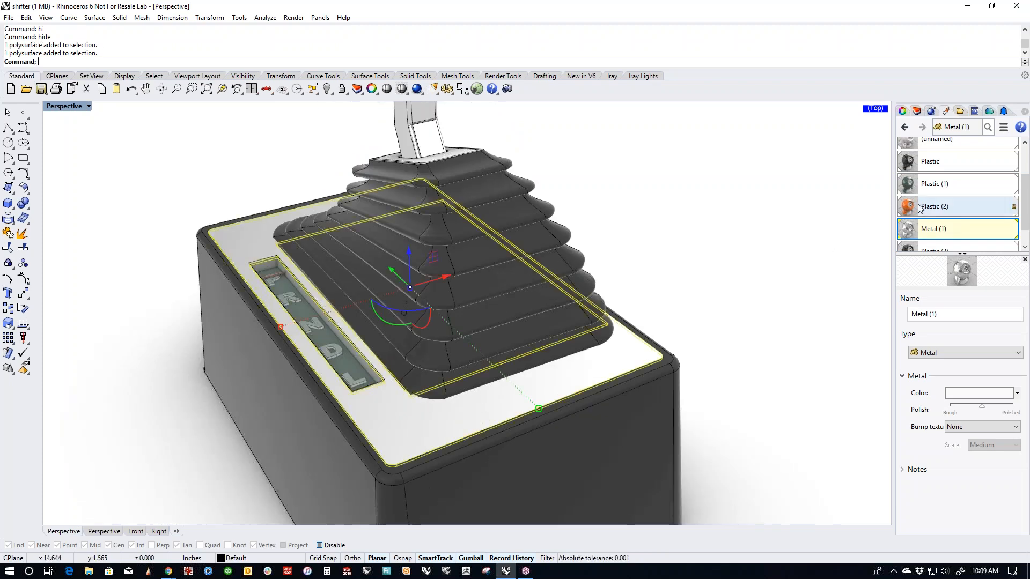
{"action": "right_click", "coordinate": [908, 231]}
{"action": "left_click", "coordinate": [920, 214]}
{"action": "left_click", "coordinate": [719, 324]}
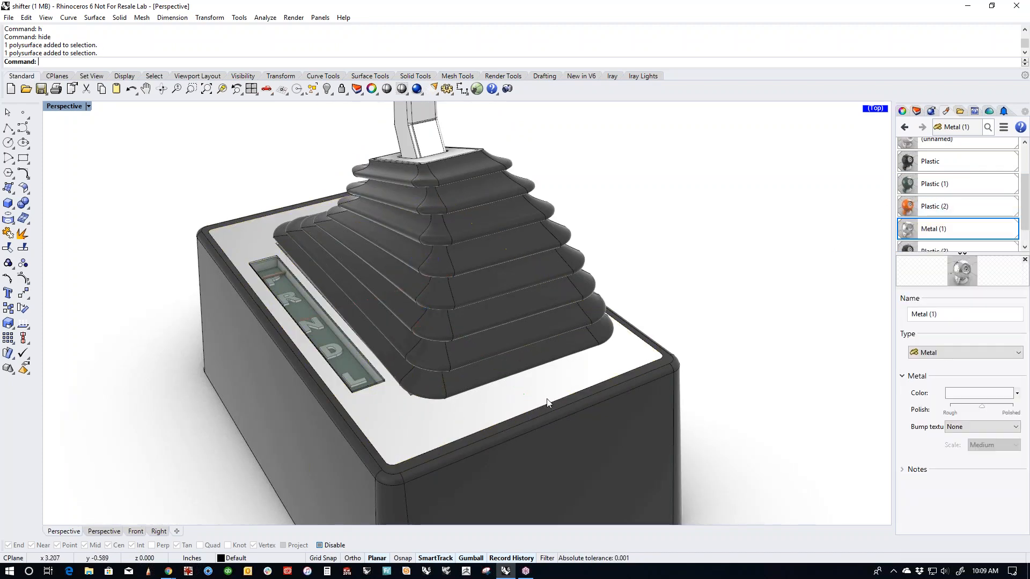
{"action": "scroll", "coordinate": [515, 407], "scroll_direction": "down", "scroll_amount": 2}
{"action": "right_click_drag", "start_coordinate": [404, 387], "coordinate": [421, 425]}
{"action": "scroll", "coordinate": [333, 384], "scroll_direction": "down", "scroll_amount": 4}
{"action": "right_click_drag", "start_coordinate": [335, 417], "coordinate": [408, 355]}
{"action": "key", "text": "ctrl+s"}
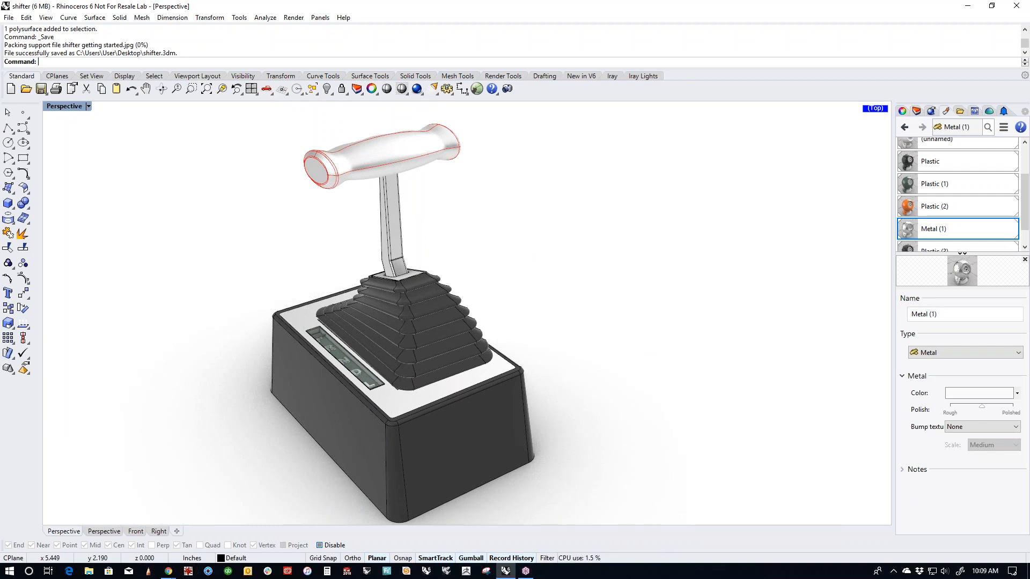
Step: Switch to Chrome, search for mcmaster carr, and open the McMaster-Carr website from the results
{"action": "left_click", "coordinate": [170, 573]}
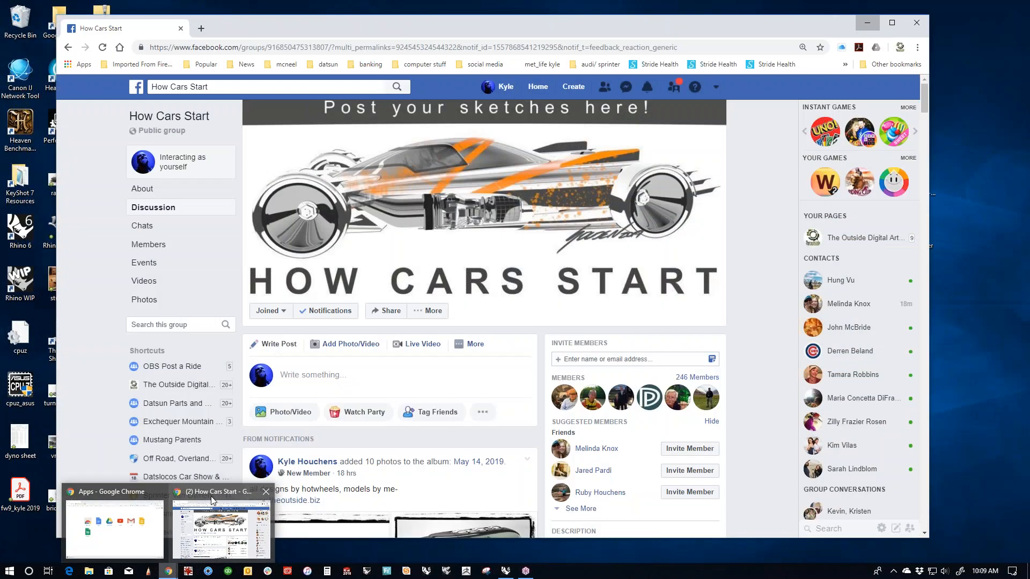
{"action": "left_click", "coordinate": [213, 500]}
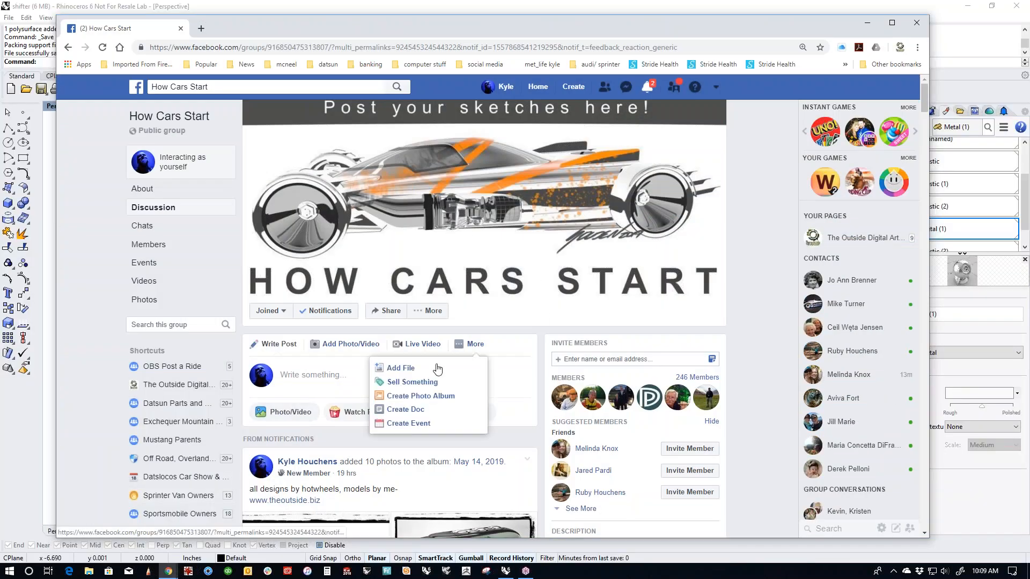
{"action": "scroll", "coordinate": [416, 420], "scroll_direction": "down", "scroll_amount": 5}
{"action": "scroll", "coordinate": [416, 413], "scroll_direction": "up", "scroll_amount": 5}
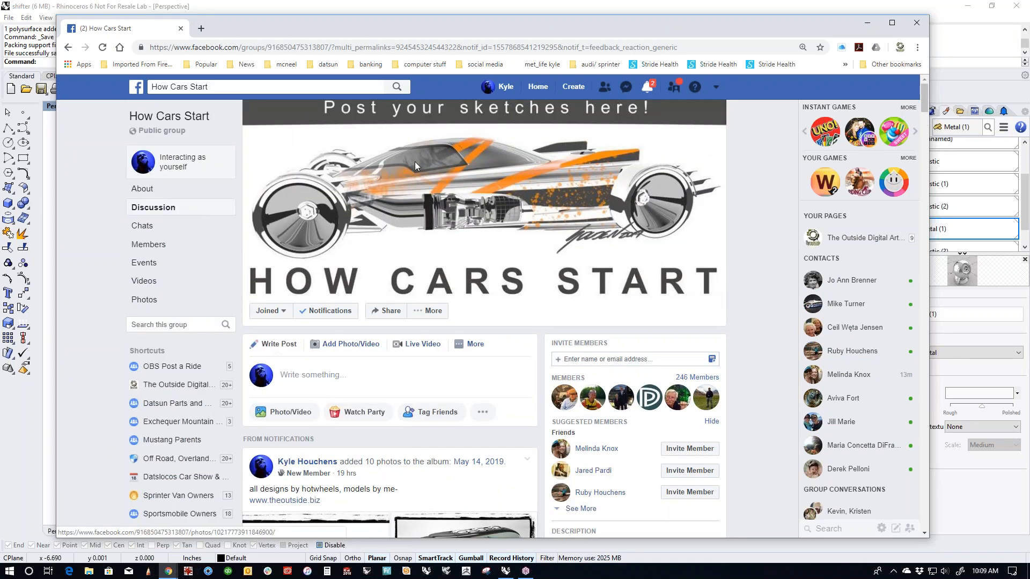
{"action": "left_click", "coordinate": [253, 47]}
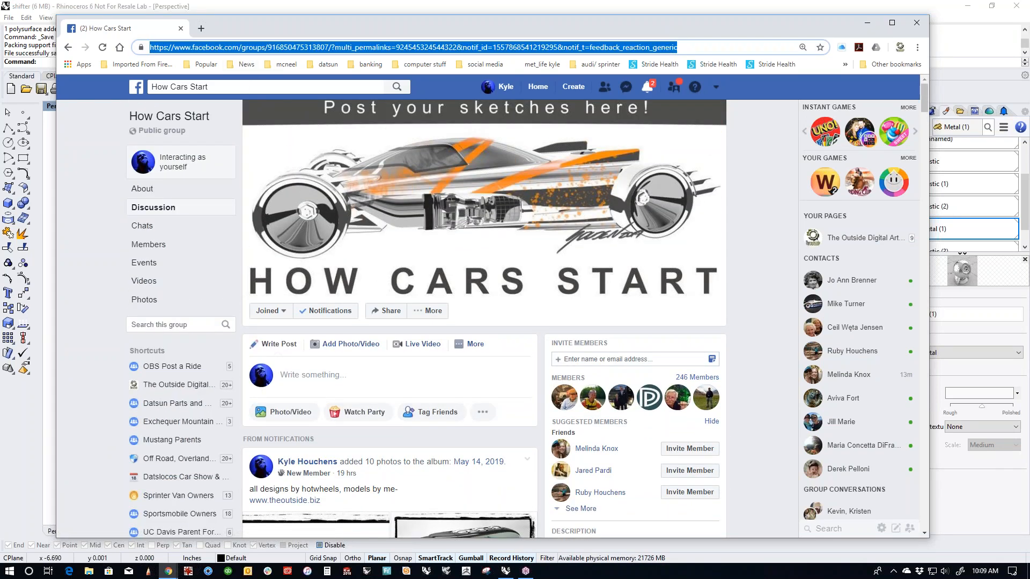
{"action": "type", "text": "mcmaster "}
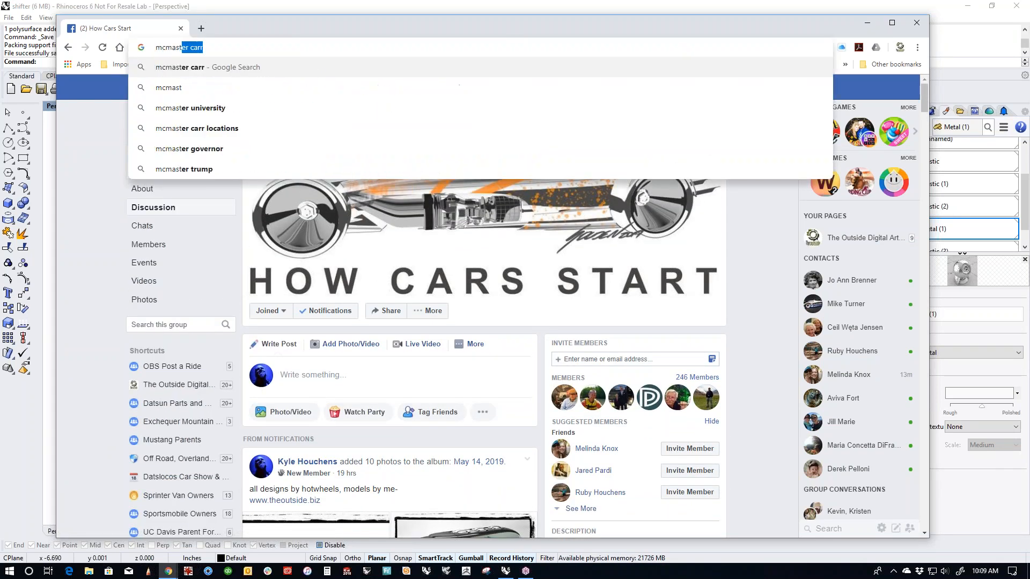
{"action": "type", "text": "carr"}
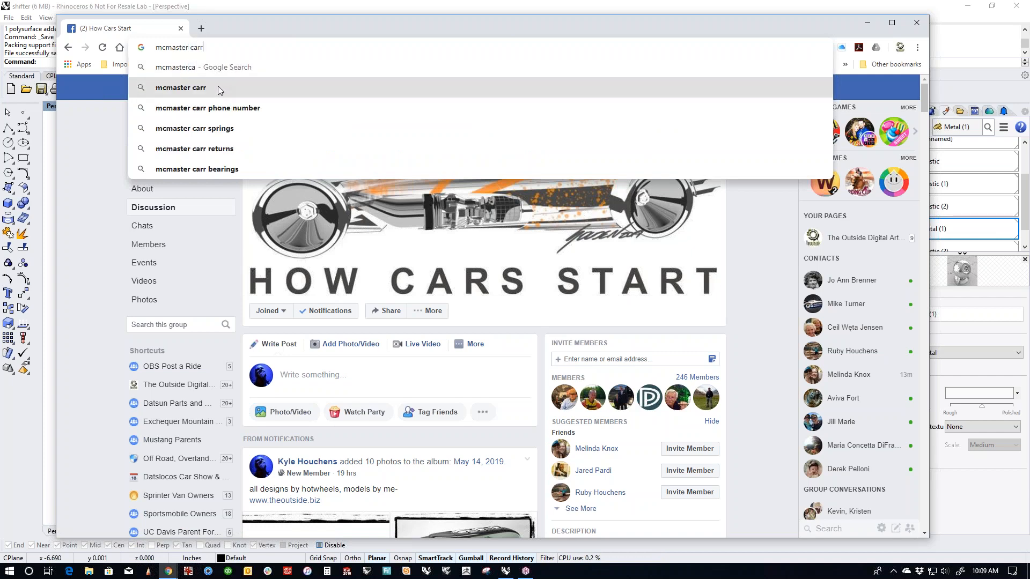
{"action": "left_click", "coordinate": [218, 87]}
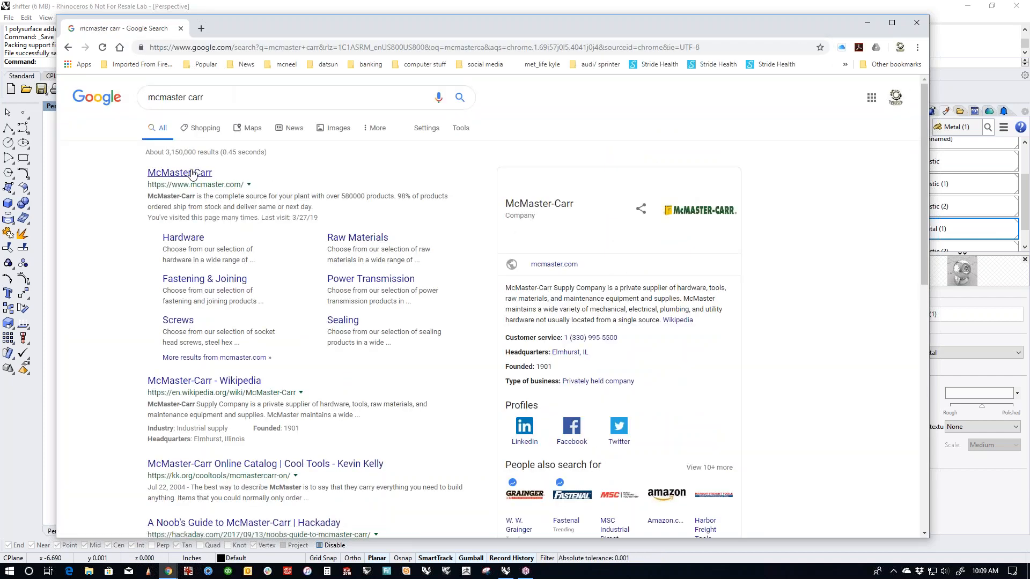
{"action": "left_click", "coordinate": [179, 173]}
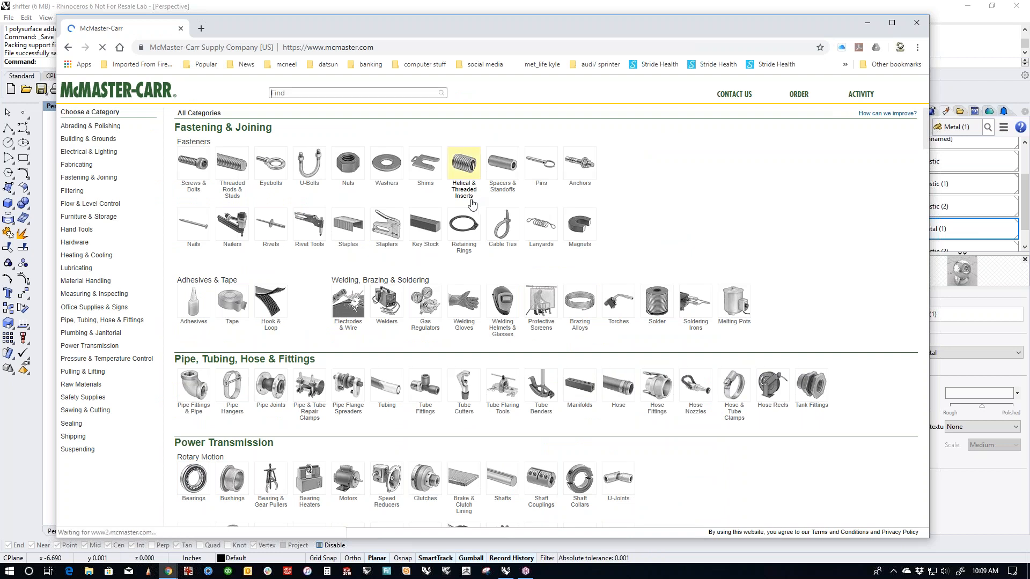
Step: Open the Screws & Bolts category and look through the rounded head and socket head screw types
{"action": "left_click", "coordinate": [194, 168]}
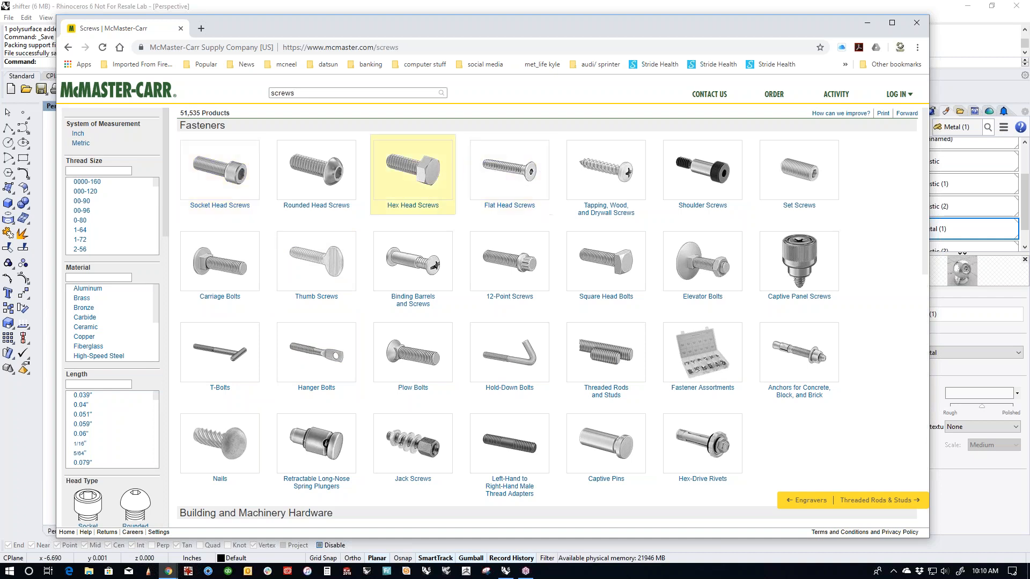
{"action": "left_click", "coordinate": [338, 183]}
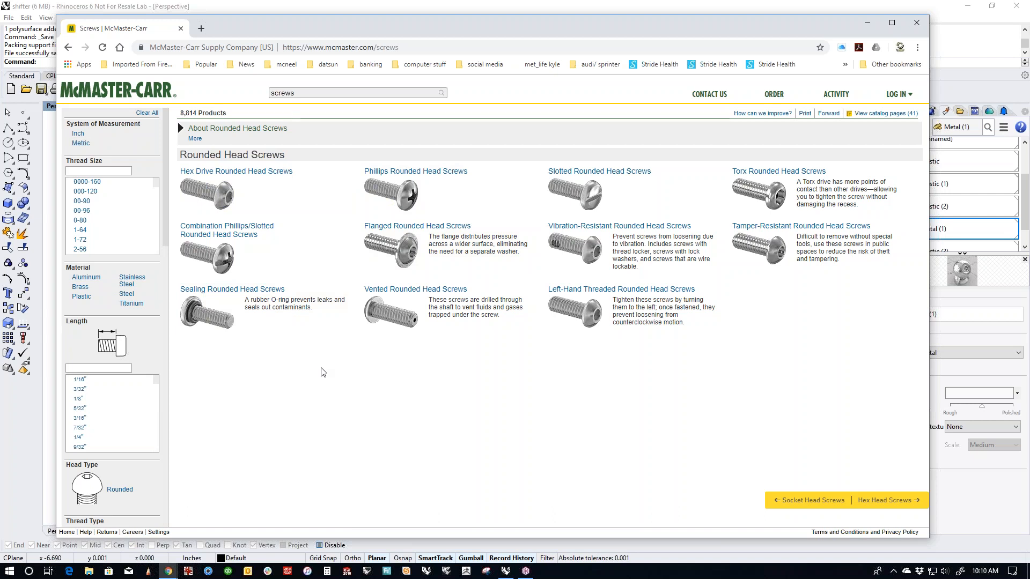
{"action": "scroll", "coordinate": [107, 418], "scroll_direction": "down", "scroll_amount": 5}
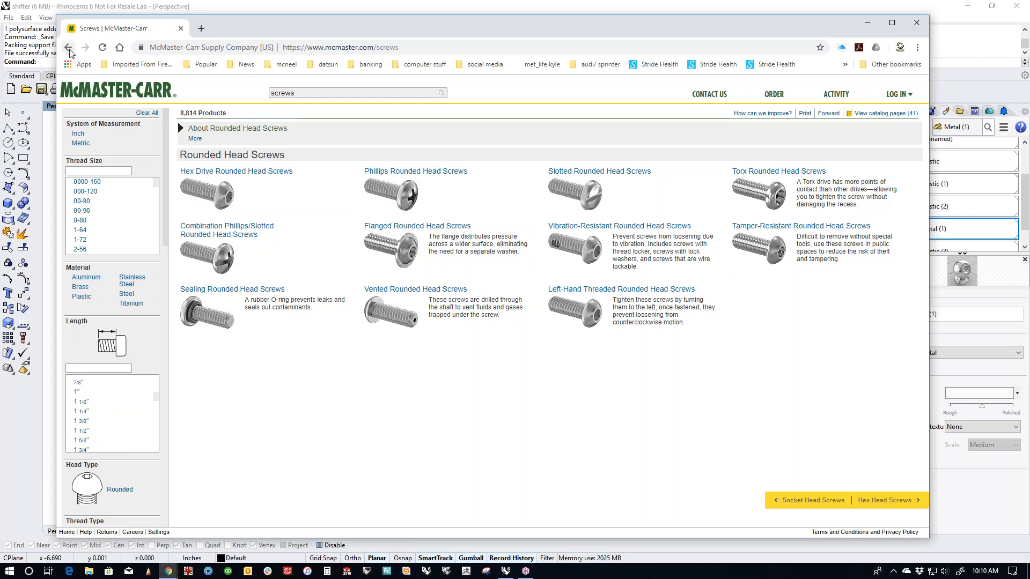
{"action": "left_click", "coordinate": [68, 47]}
{"action": "left_click", "coordinate": [224, 179]}
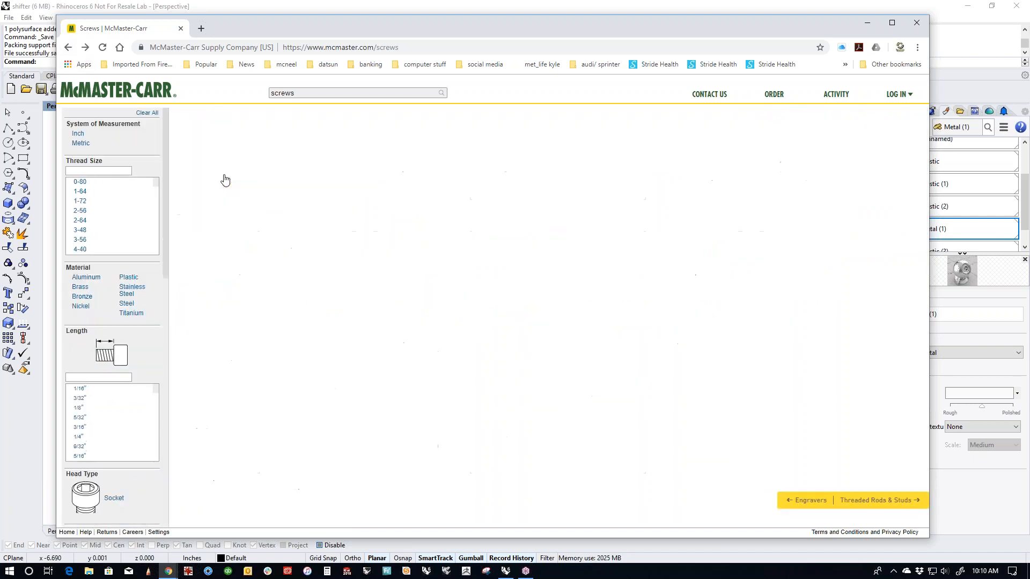
{"action": "scroll", "coordinate": [134, 448], "scroll_direction": "down", "scroll_amount": 1}
{"action": "scroll", "coordinate": [134, 447], "scroll_direction": "down", "scroll_amount": 10}
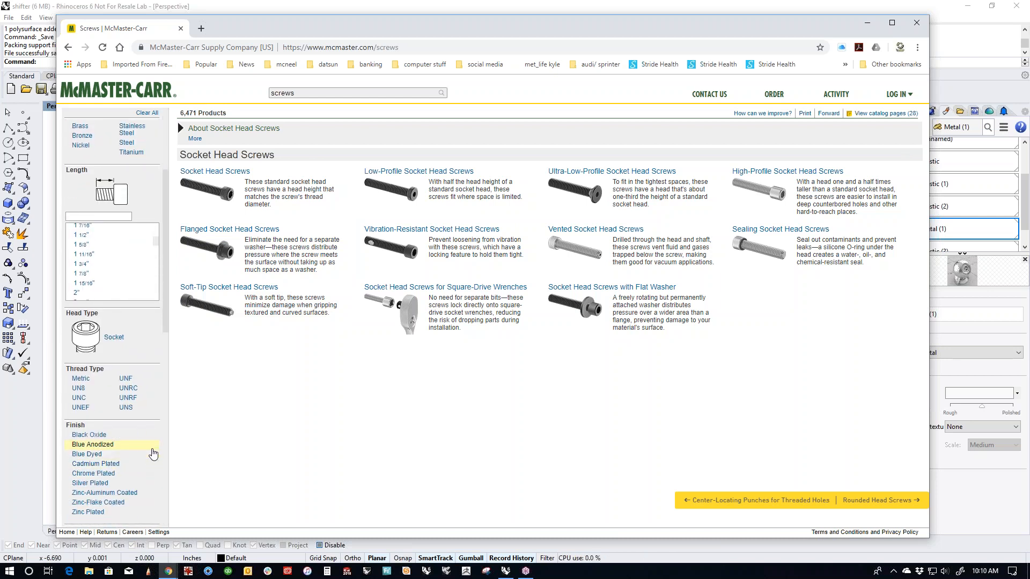
{"action": "scroll", "coordinate": [162, 270], "scroll_direction": "up", "scroll_amount": 3}
{"action": "left_click", "coordinate": [68, 47]}
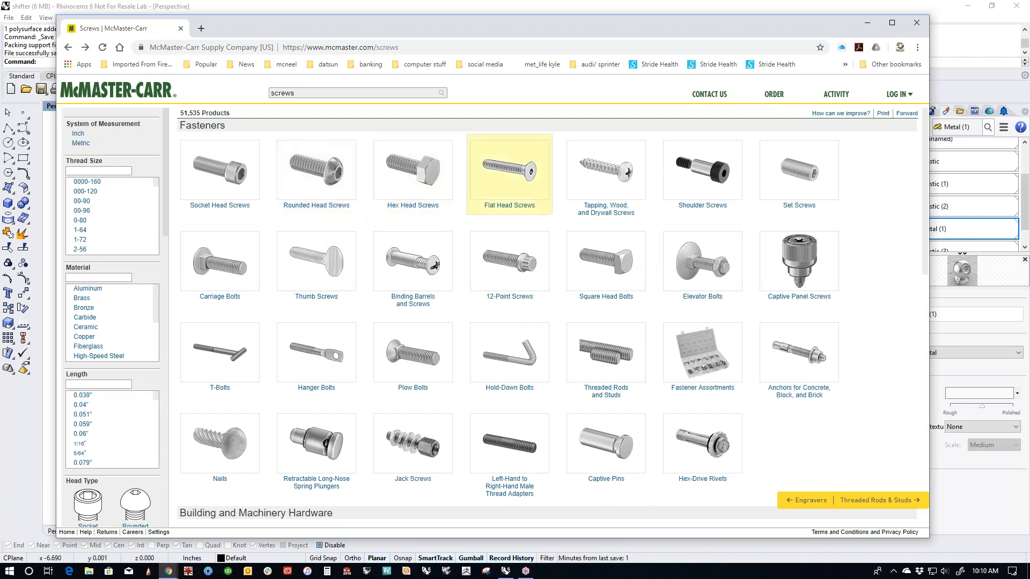
Step: Find the metric Phillips oval head screw with M6 x 1 mm thread and 20 mm length and open its product detail page
{"action": "left_click", "coordinate": [519, 192]}
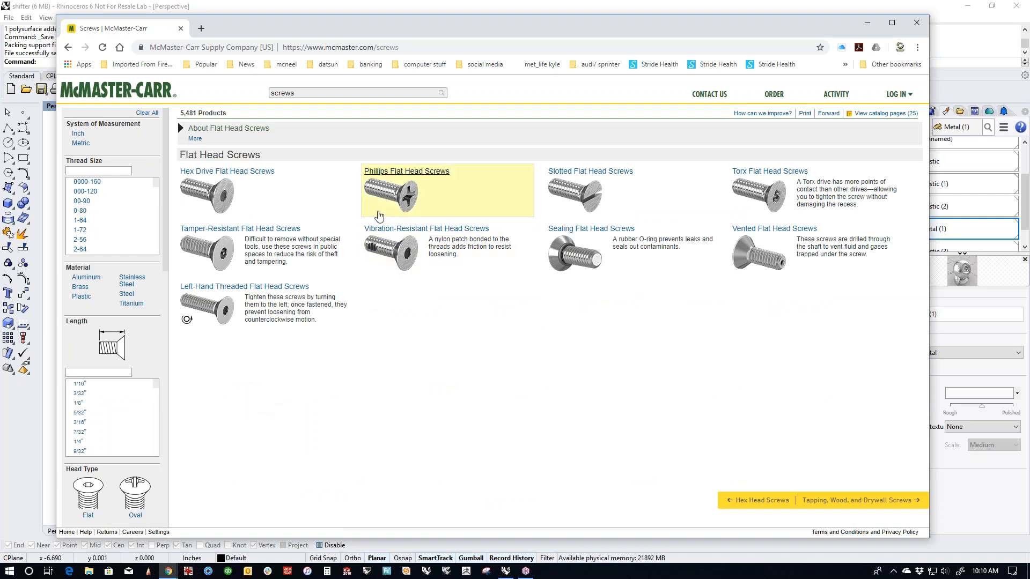
{"action": "left_click", "coordinate": [136, 496]}
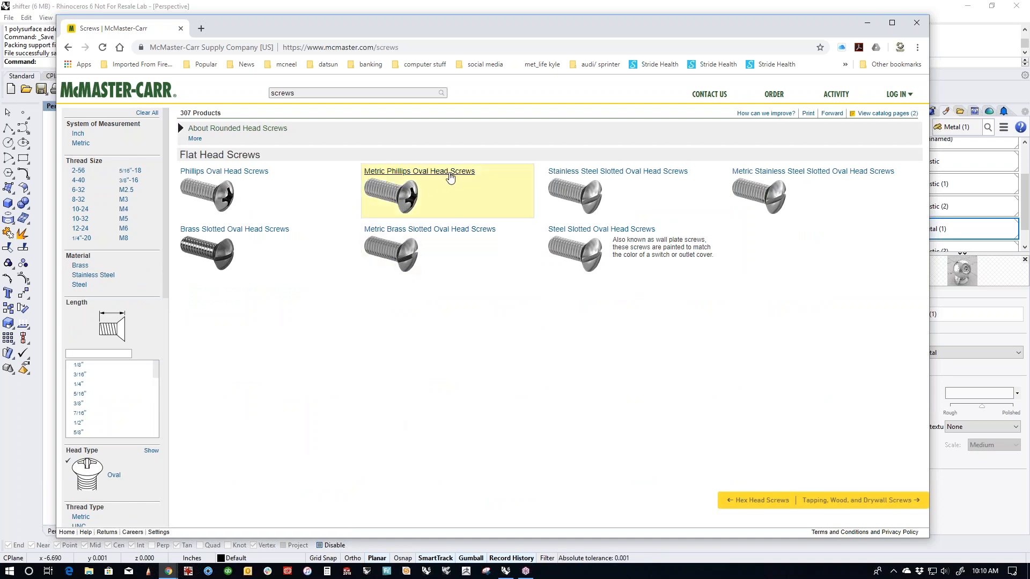
{"action": "left_click", "coordinate": [450, 178]}
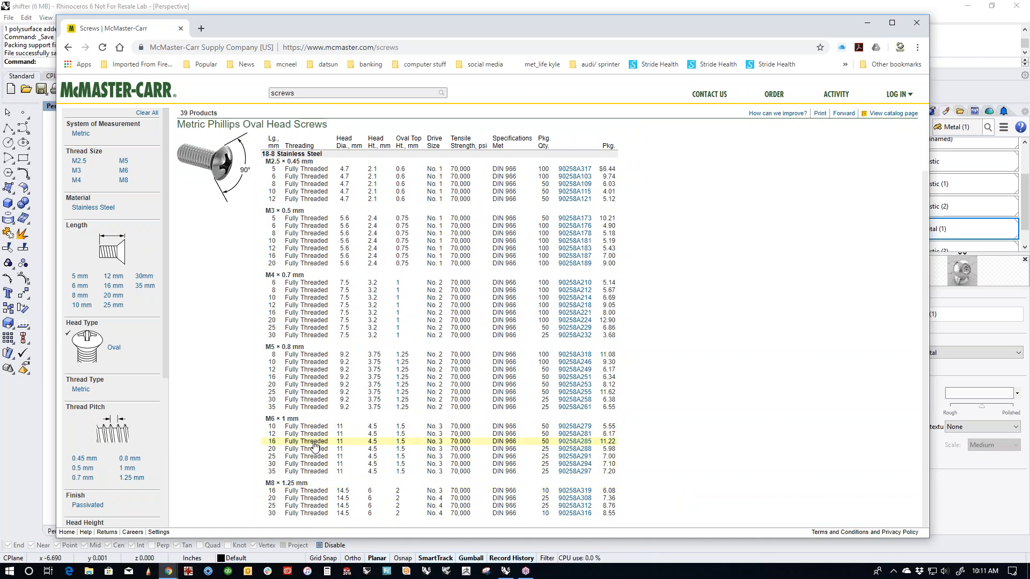
{"action": "left_click", "coordinate": [565, 450]}
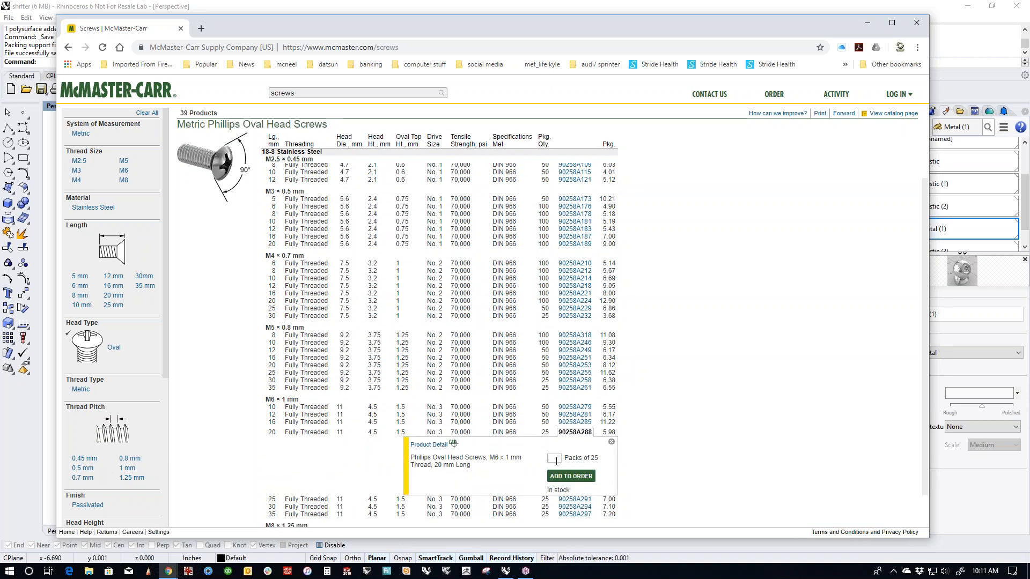
{"action": "left_click", "coordinate": [432, 445]}
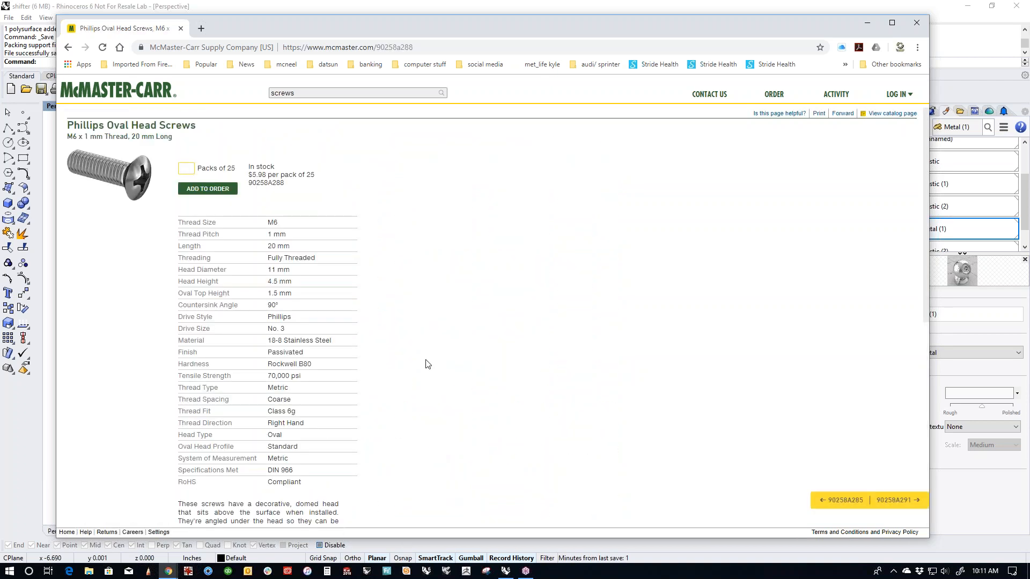
Step: Download the screw's CAD model in 3-D STEP format and show the downloaded file in its folder
{"action": "scroll", "coordinate": [424, 370], "scroll_direction": "down", "scroll_amount": 7}
{"action": "left_click", "coordinate": [612, 240]}
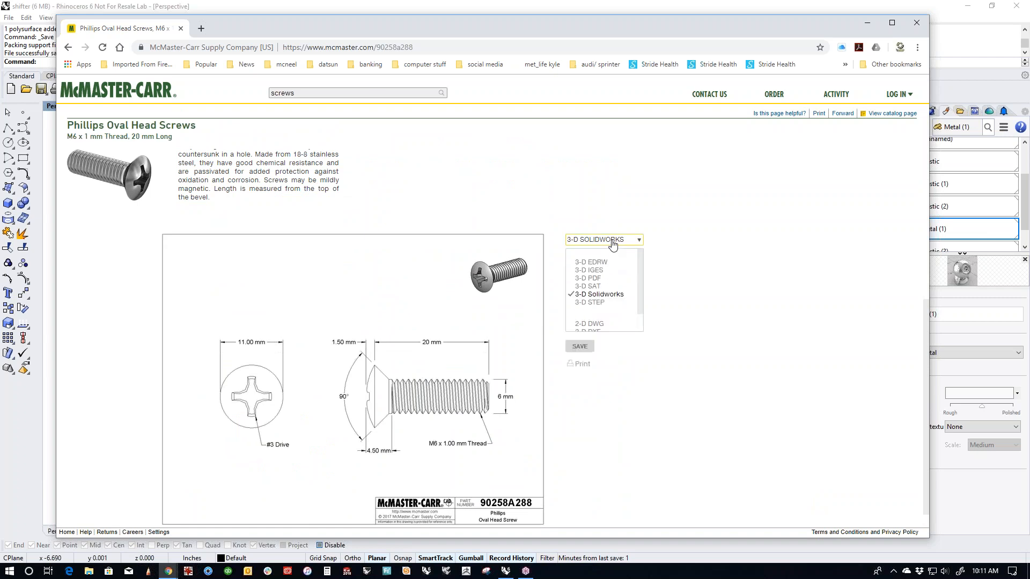
{"action": "left_click", "coordinate": [590, 302]}
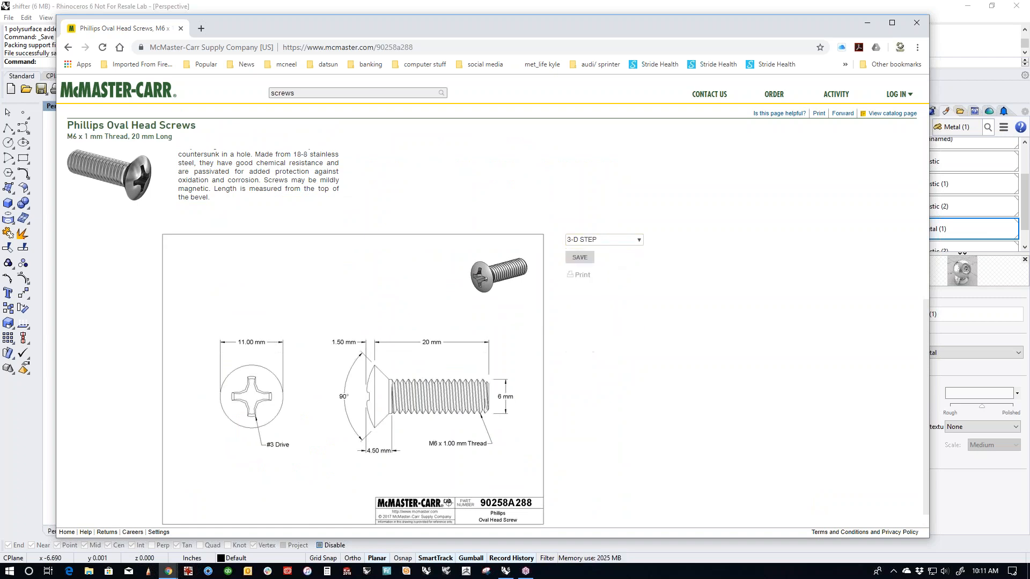
{"action": "left_click", "coordinate": [586, 262]}
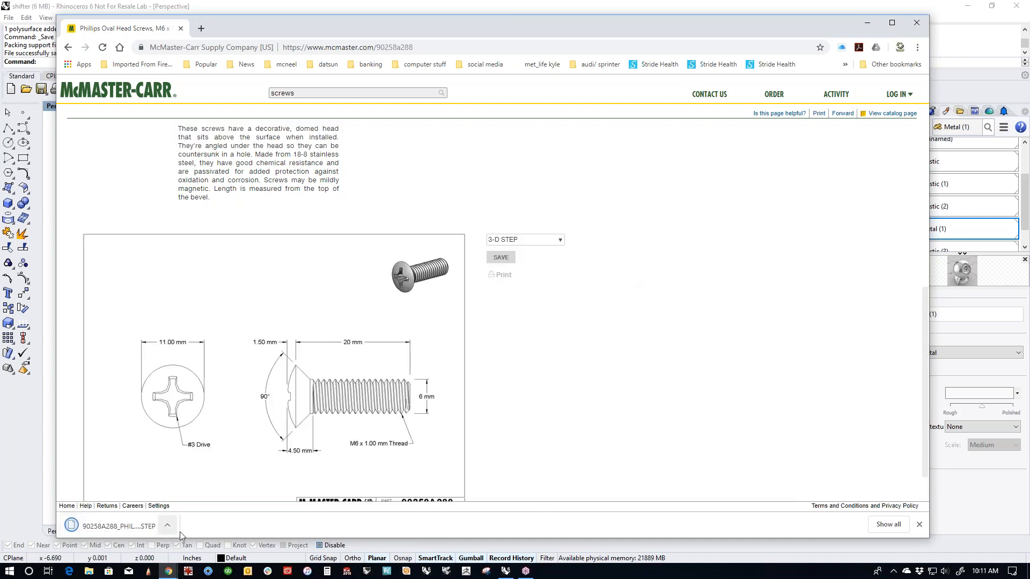
{"action": "left_click", "coordinate": [167, 526]}
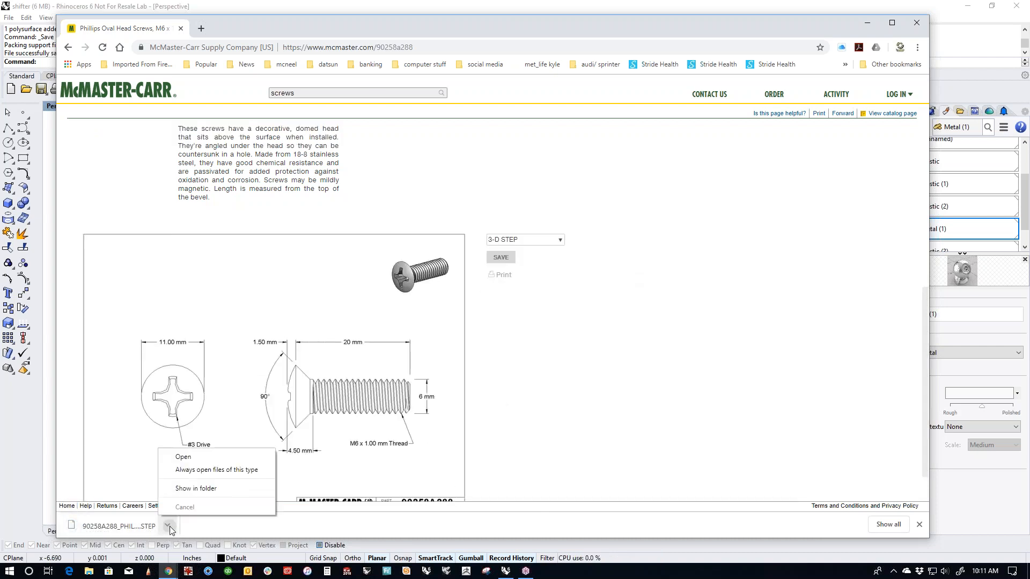
{"action": "left_click", "coordinate": [188, 488]}
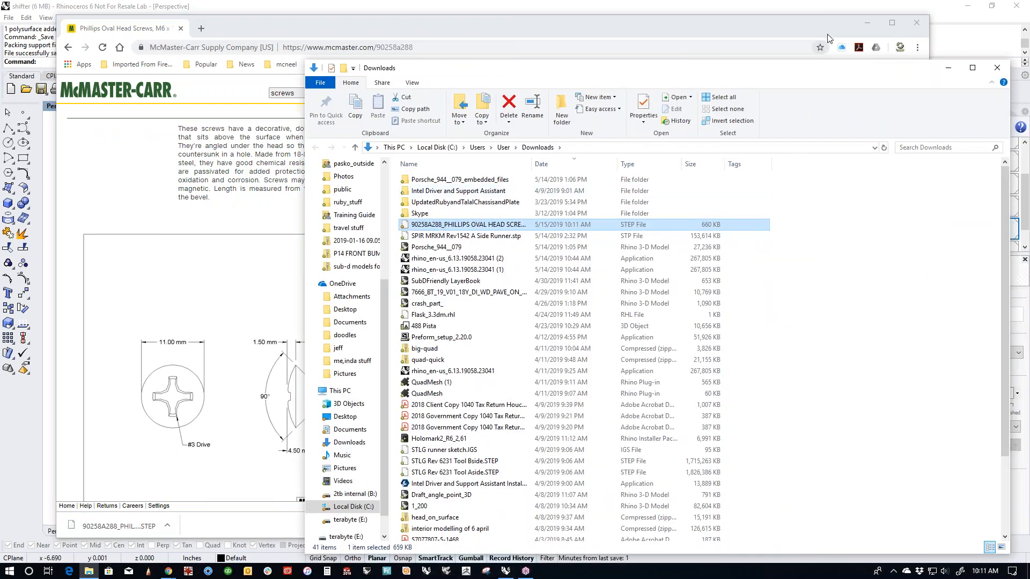
Step: Import the downloaded Phillips oval head screw STEP file into the Rhino shifter model, joining surfaces and scaling it to the model units
{"action": "left_click", "coordinate": [869, 24]}
{"action": "left_click_drag", "start_coordinate": [434, 226], "coordinate": [233, 255]}
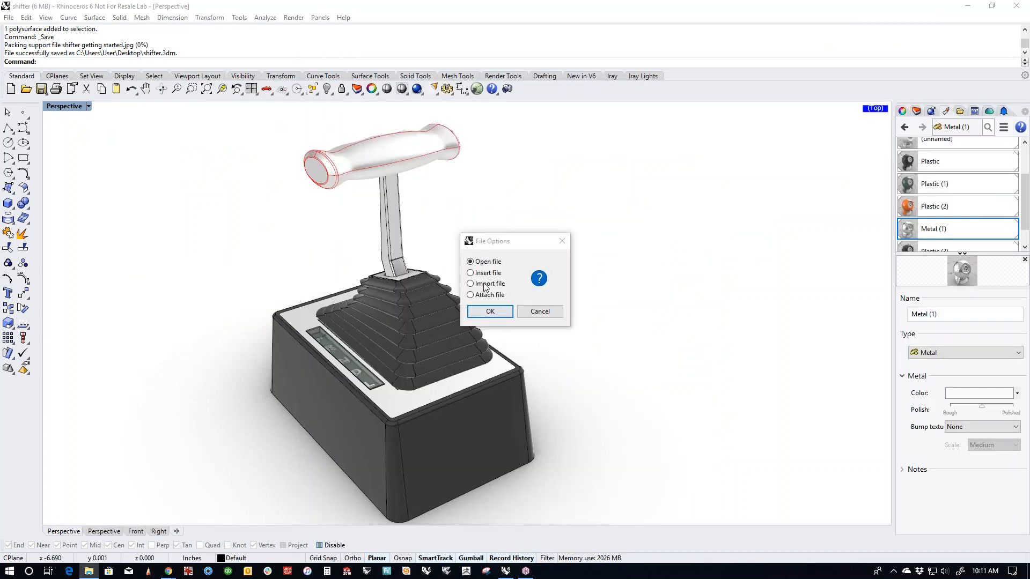
{"action": "left_click", "coordinate": [484, 284]}
{"action": "left_click", "coordinate": [489, 311]}
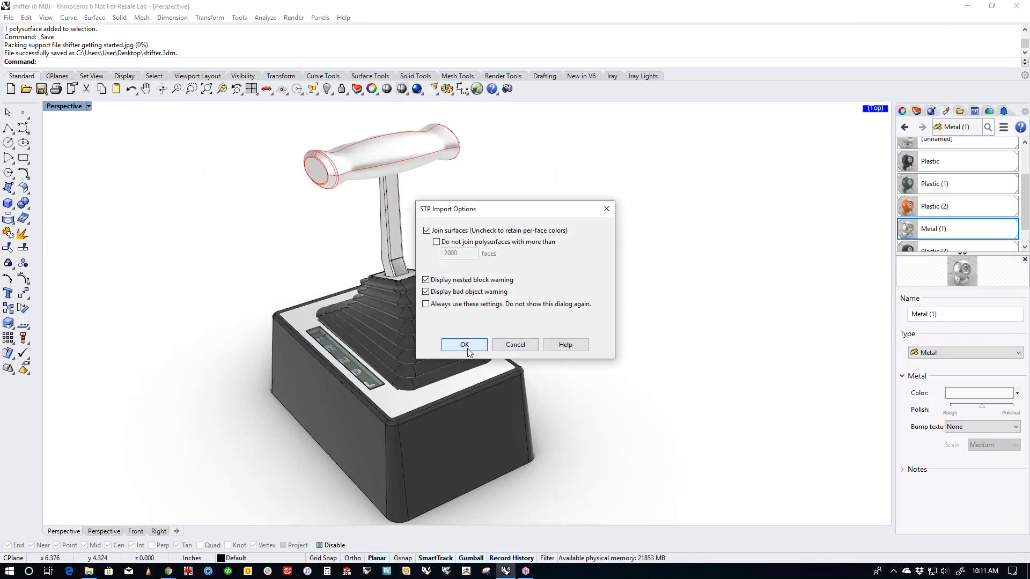
{"action": "left_click", "coordinate": [467, 349]}
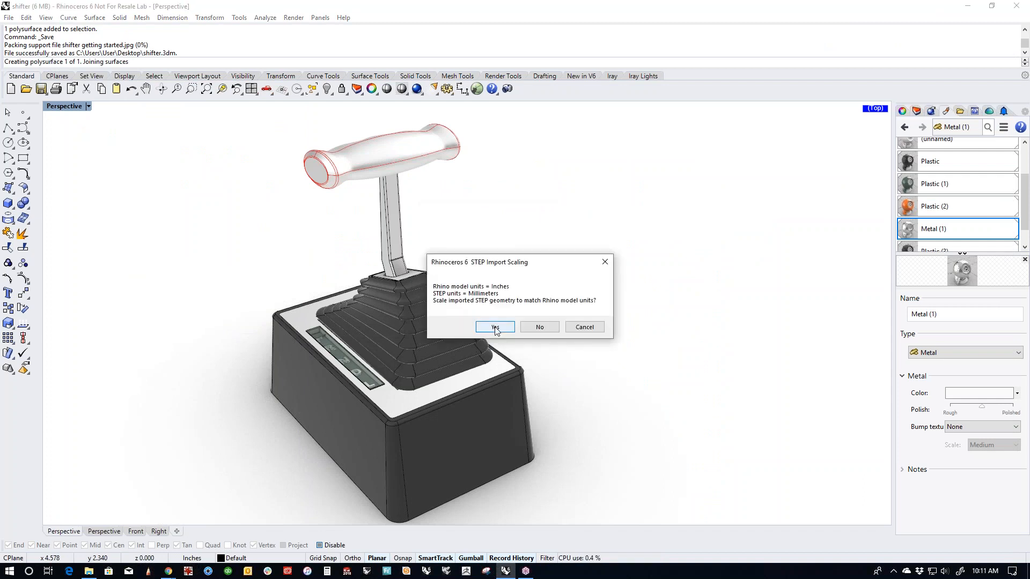
{"action": "left_click", "coordinate": [495, 327]}
Step: Move the imported screw out of the base to the open space in front of it
{"action": "scroll", "coordinate": [450, 449], "scroll_direction": "up", "scroll_amount": 5}
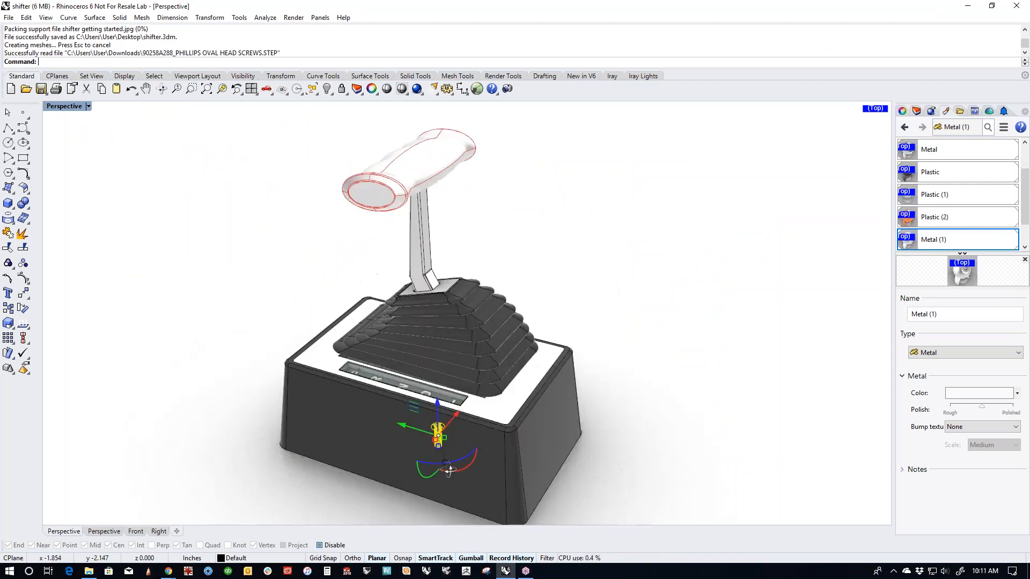
{"action": "left_click_drag", "start_coordinate": [402, 423], "coordinate": [659, 469]}
{"action": "right_click_drag", "start_coordinate": [746, 450], "coordinate": [606, 456]}
{"action": "scroll", "coordinate": [534, 457], "scroll_direction": "up", "scroll_amount": 5}
Step: Check the imported screw for naked edges with the Show Edges analysis
{"action": "left_click", "coordinate": [528, 461]}
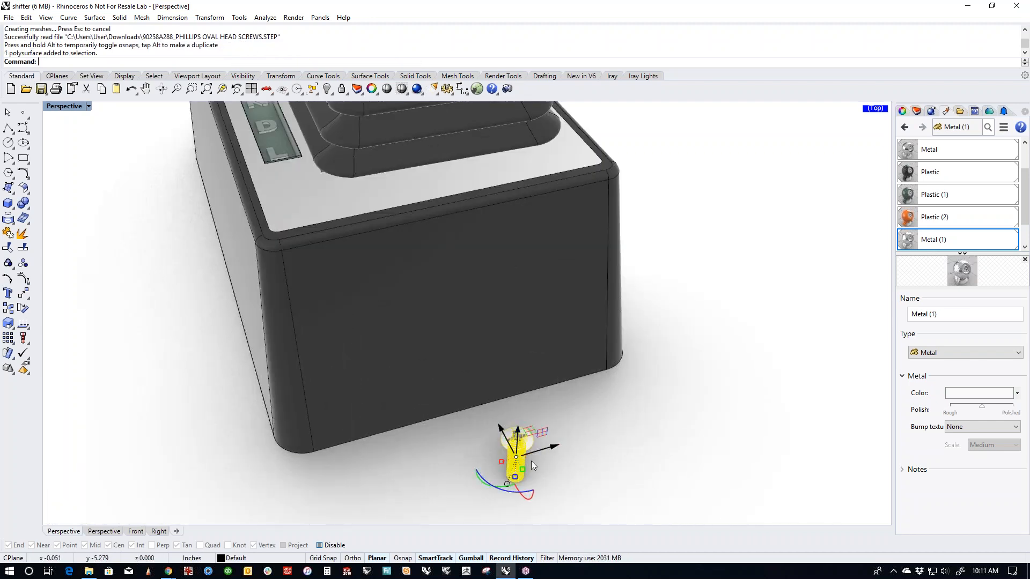
{"action": "middle_click", "coordinate": [632, 432]}
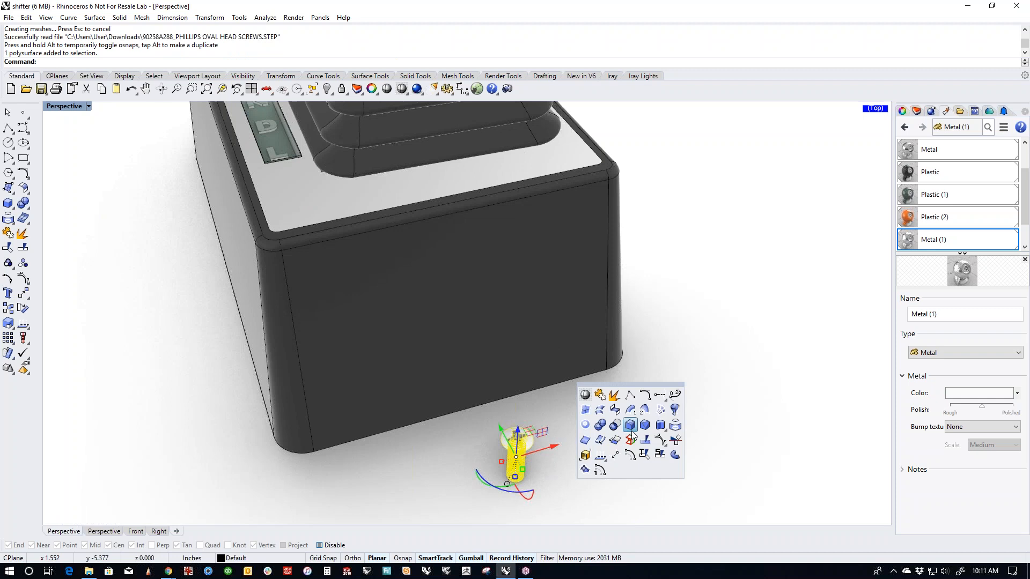
{"action": "left_click", "coordinate": [584, 469]}
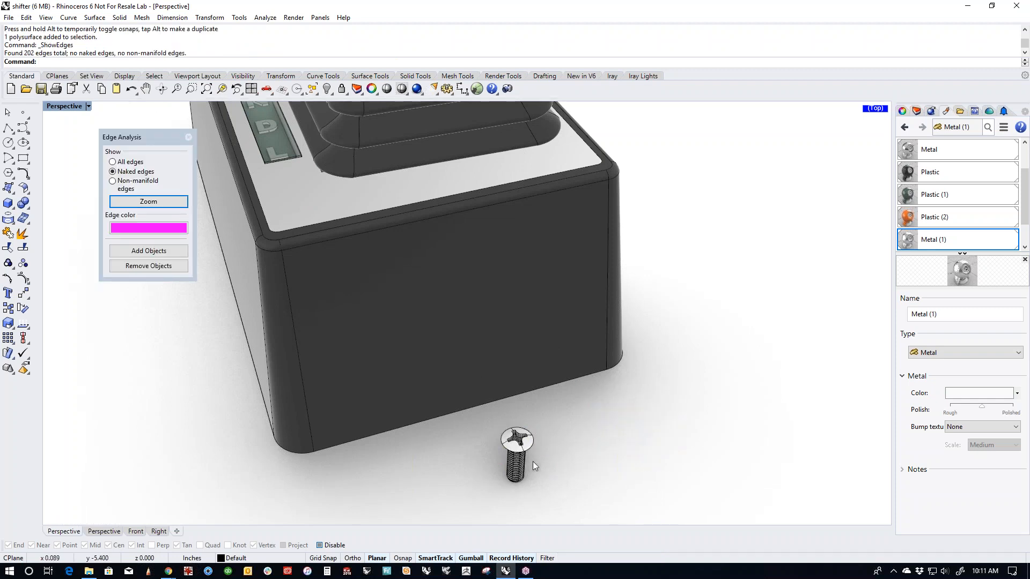
{"action": "right_click_drag", "start_coordinate": [532, 448], "coordinate": [599, 456], "text": "shift"}
Step: Raise the screw vertically in front of the base and switch to the Front view
{"action": "left_click", "coordinate": [600, 457]}
{"action": "right_click_drag", "start_coordinate": [671, 474], "coordinate": [717, 358]}
{"action": "left_click_drag", "start_coordinate": [728, 314], "coordinate": [755, 154]}
{"action": "key", "text": "ctrl+F2"}
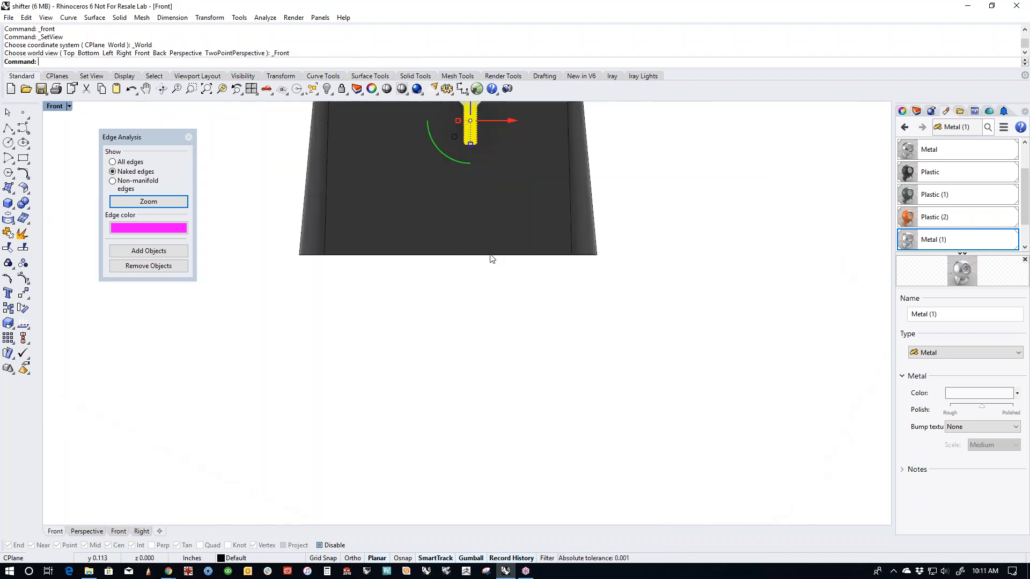
Step: Slide the screw horizontally in the Front view to the left front corner of the base
{"action": "right_click_drag", "start_coordinate": [489, 255], "coordinate": [530, 416]}
{"action": "scroll", "coordinate": [466, 264], "scroll_direction": "up", "scroll_amount": 6}
{"action": "right_click_drag", "start_coordinate": [466, 264], "coordinate": [506, 306]}
{"action": "left_click_drag", "start_coordinate": [615, 315], "coordinate": [349, 304]}
{"action": "key", "text": "ctrl+F4"}
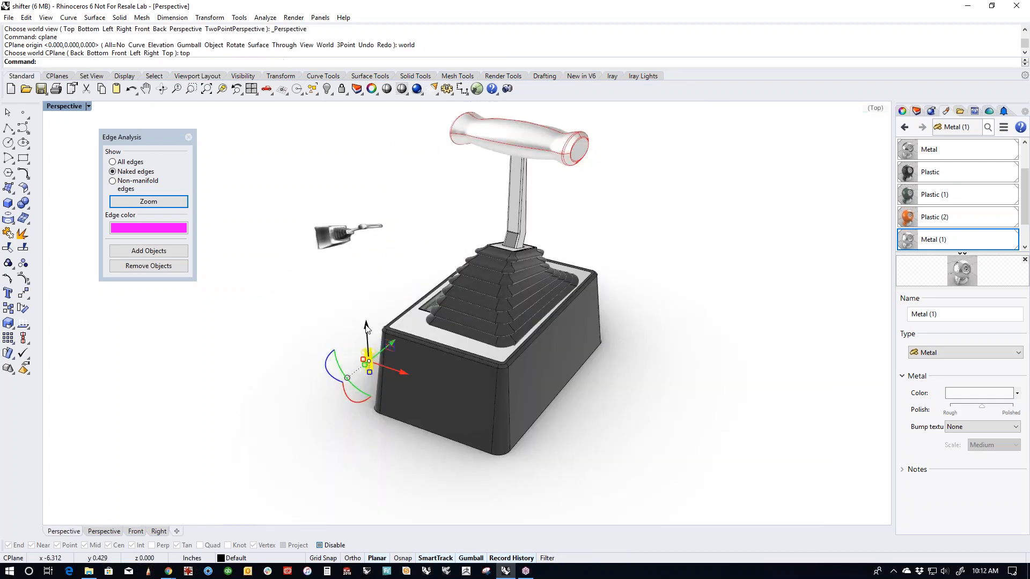
Step: Move the screw in the Top view onto the front-left corner of the top plate
{"action": "scroll", "coordinate": [367, 327], "scroll_direction": "up", "scroll_amount": 6}
{"action": "right_click_drag", "start_coordinate": [424, 389], "coordinate": [387, 467]}
{"action": "key", "text": "ctrl+F1"}
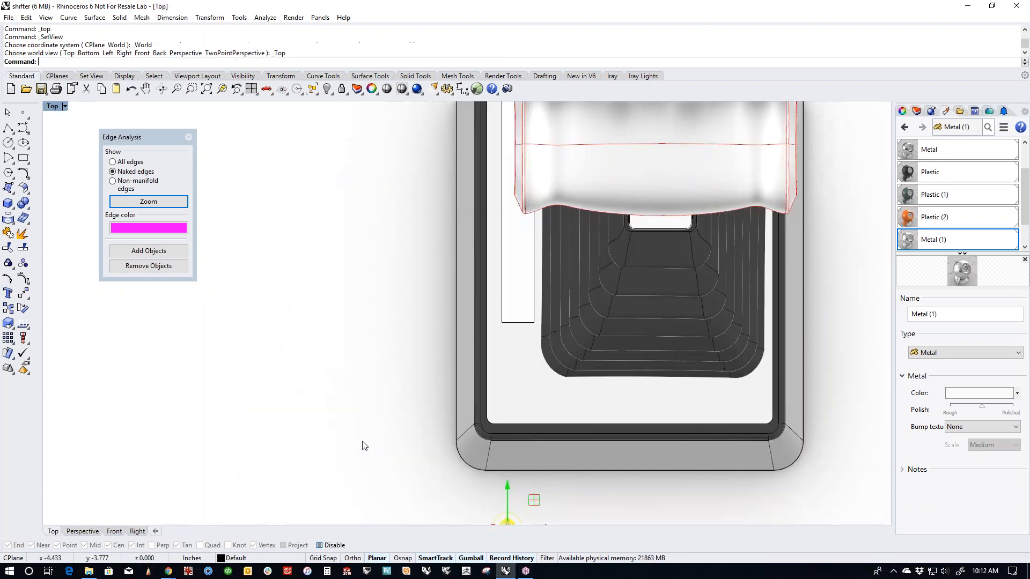
{"action": "left_click_drag", "start_coordinate": [471, 450], "coordinate": [467, 328]}
{"action": "scroll", "coordinate": [467, 333], "scroll_direction": "up", "scroll_amount": 7}
{"action": "scroll", "coordinate": [460, 346], "scroll_direction": "up", "scroll_amount": 1}
{"action": "left_click_drag", "start_coordinate": [382, 320], "coordinate": [408, 321]}
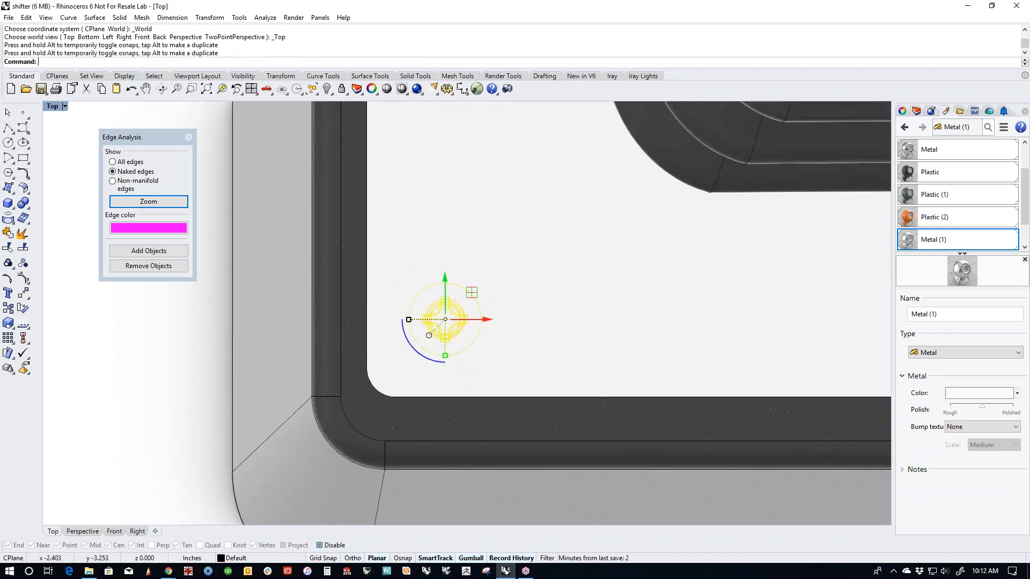
{"action": "left_click_drag", "start_coordinate": [475, 293], "coordinate": [419, 345]}
Step: Raise the screw in a wireframe Front view until its countersunk head sits in the top plate
{"action": "key", "text": "ctrl+F2"}
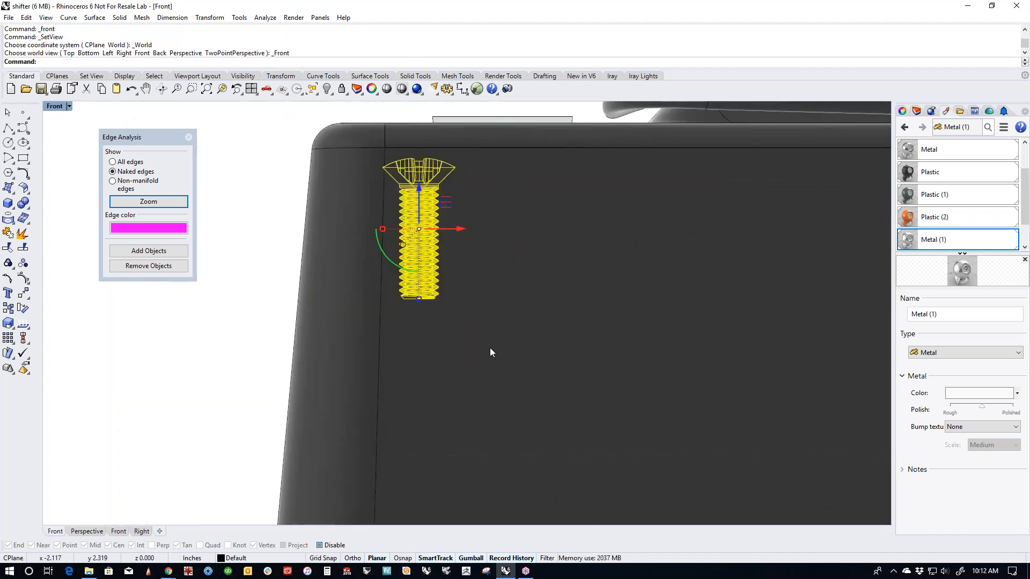
{"action": "right_click_drag", "start_coordinate": [490, 352], "coordinate": [514, 468]}
{"action": "middle_click", "coordinate": [418, 382]}
{"action": "left_click", "coordinate": [420, 327]}
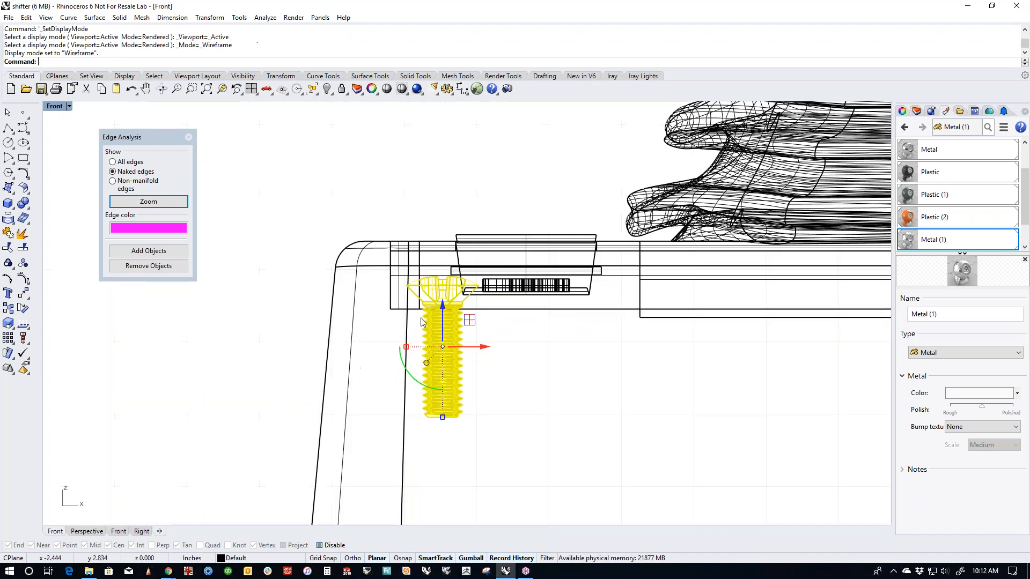
{"action": "scroll", "coordinate": [421, 322], "scroll_direction": "up", "scroll_amount": 4}
{"action": "left_click_drag", "start_coordinate": [455, 319], "coordinate": [455, 250]}
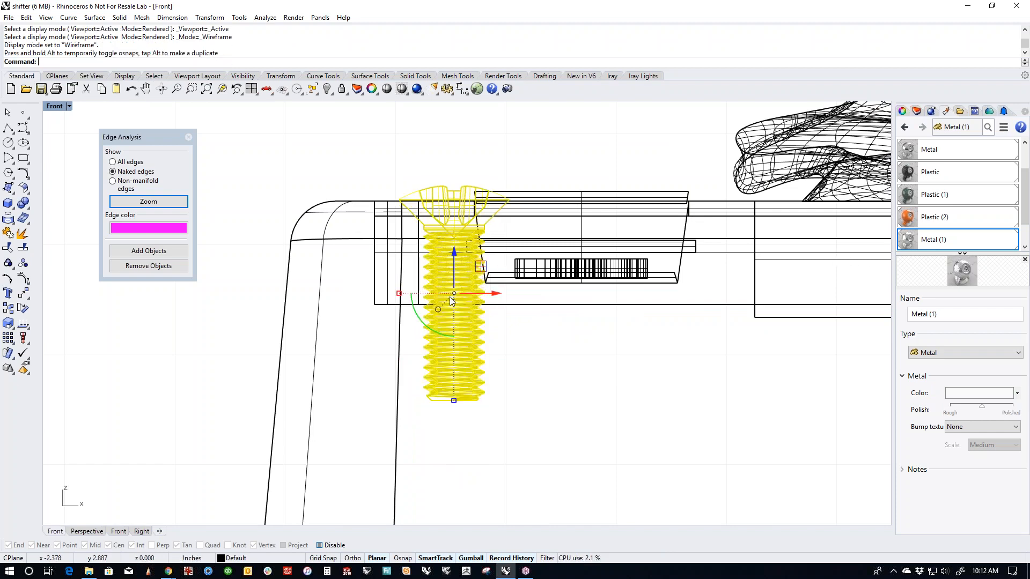
Step: Mirror a copy of the screw to the front-right plate corner about the midpoint of the plate's front edge in the Top view
{"action": "key", "text": "ctrl+F1"}
{"action": "scroll", "coordinate": [357, 359], "scroll_direction": "down", "scroll_amount": 12}
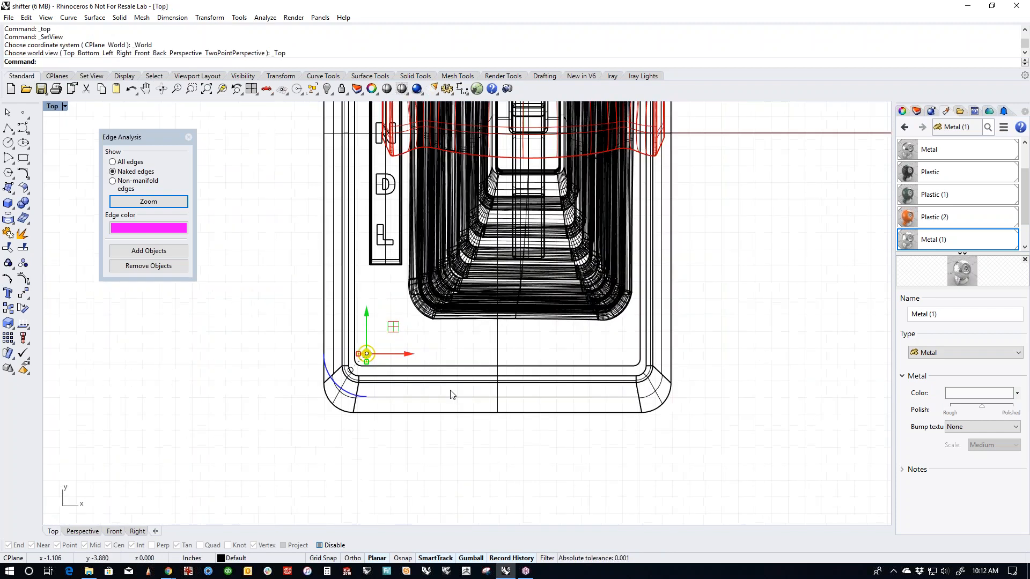
{"action": "right_click_drag", "start_coordinate": [450, 392], "coordinate": [384, 374]}
{"action": "key", "text": "Return"}
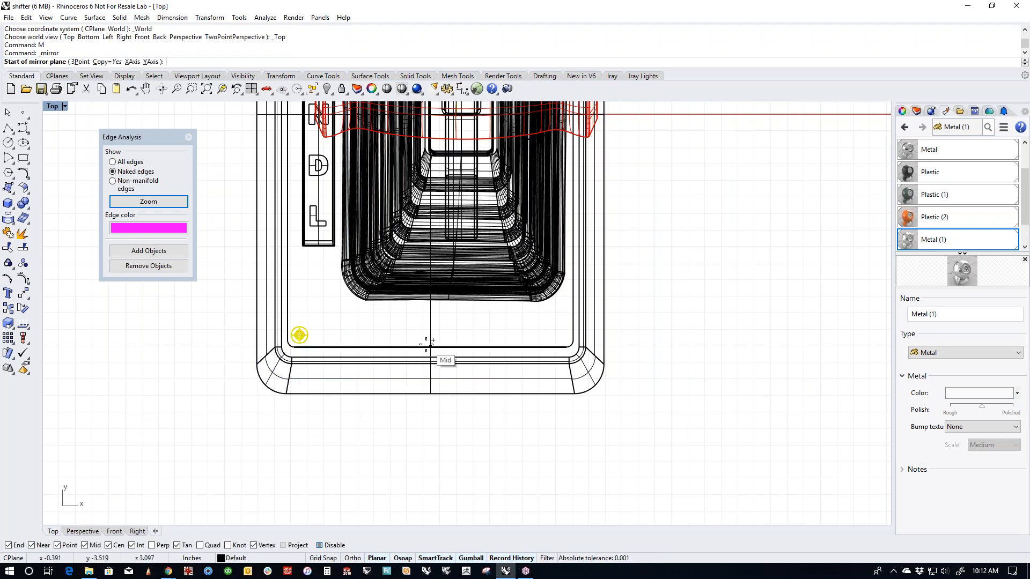
{"action": "left_click", "coordinate": [429, 348]}
{"action": "left_click", "coordinate": [431, 362]}
Step: Mirror copies of both front screws to the rear corners of the plate
{"action": "left_click", "coordinate": [562, 338], "text": "shift"}
{"action": "right_click_drag", "start_coordinate": [641, 131], "coordinate": [627, 360]}
{"action": "type", "text": "M"}
{"action": "key", "text": "Return"}
{"action": "left_click", "coordinate": [574, 340]}
{"action": "left_click", "coordinate": [561, 336]}
{"action": "right_click_drag", "start_coordinate": [646, 276], "coordinate": [688, 308]}
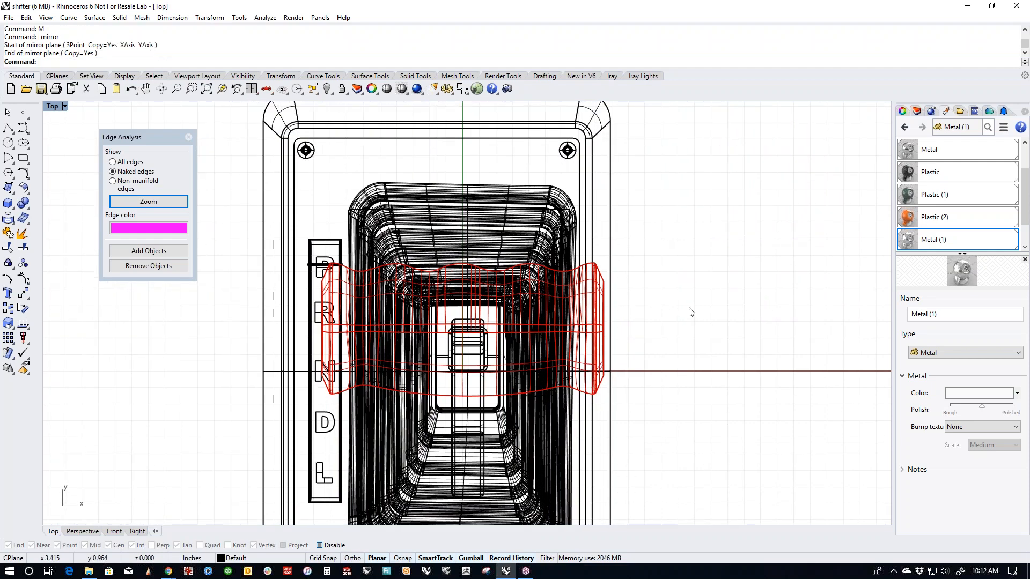
Step: Isolate the four screws and the top plate by hiding everything else
{"action": "key", "text": "F4"}
{"action": "right_click_drag", "start_coordinate": [471, 372], "coordinate": [553, 381]}
{"action": "scroll", "coordinate": [376, 328], "scroll_direction": "up", "scroll_amount": 5}
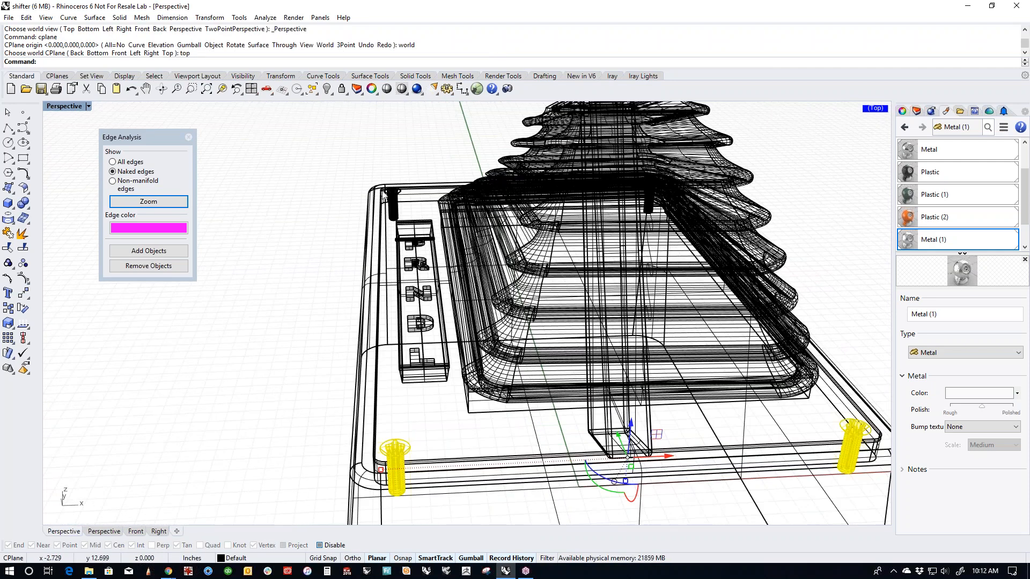
{"action": "scroll", "coordinate": [389, 196], "scroll_direction": "up", "scroll_amount": 5}
{"action": "left_click", "coordinate": [407, 195], "text": "shift"}
{"action": "scroll", "coordinate": [407, 194], "scroll_direction": "down", "scroll_amount": 5}
{"action": "scroll", "coordinate": [735, 207], "scroll_direction": "up", "scroll_amount": 5}
{"action": "right_click_drag", "start_coordinate": [772, 254], "coordinate": [728, 244]}
{"action": "left_click", "coordinate": [704, 197], "text": "shift"}
{"action": "left_click", "coordinate": [689, 252], "text": "shift"}
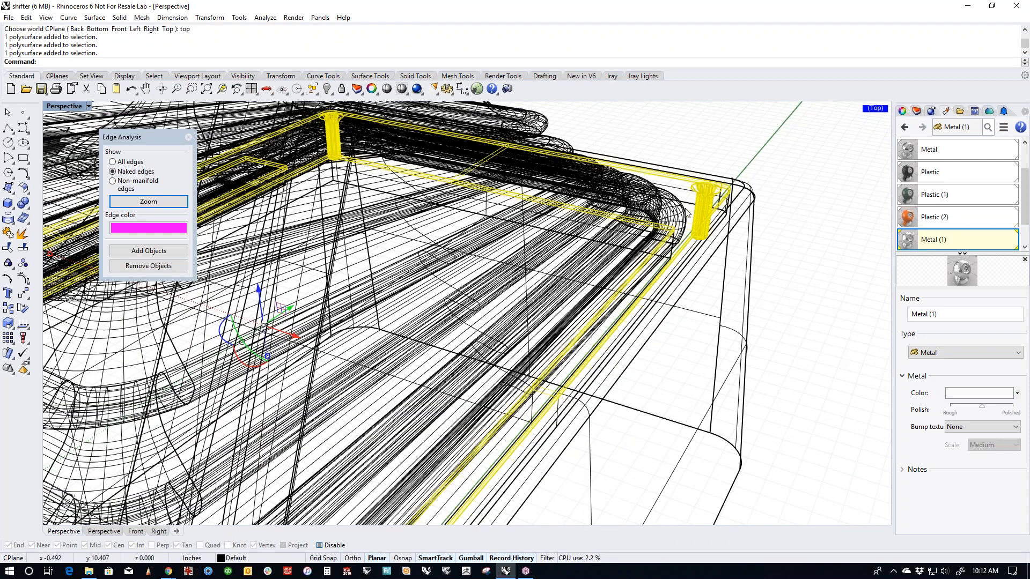
{"action": "type", "text": "ii"}
{"action": "key", "text": "Return"}
Step: Boolean-subtract the four screws from the top plate with DeleteInput set to No
{"action": "scroll", "coordinate": [612, 295], "scroll_direction": "down", "scroll_amount": 6}
{"action": "right_click_drag", "start_coordinate": [455, 343], "coordinate": [373, 326]}
{"action": "left_click", "coordinate": [28, 207]}
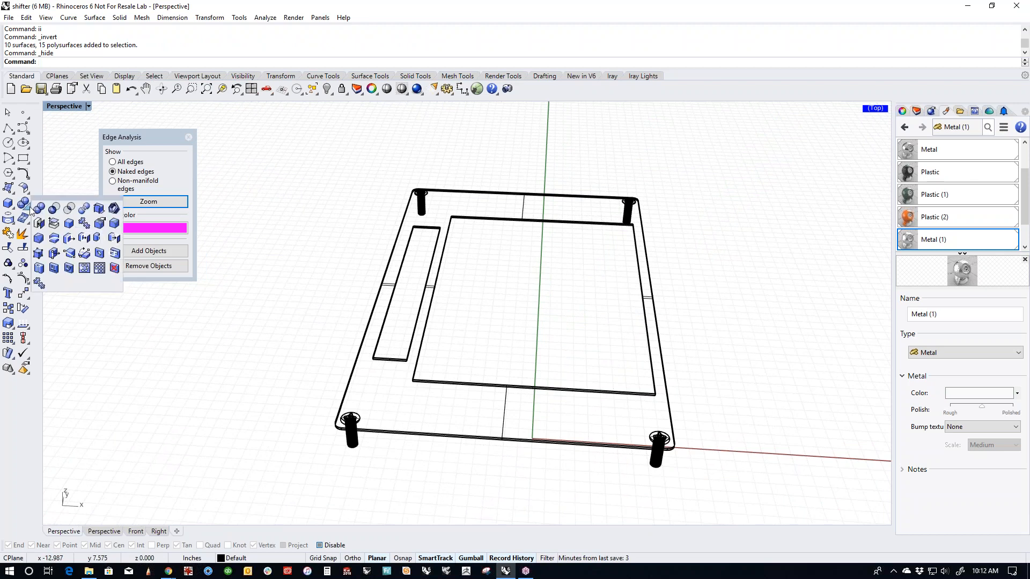
{"action": "left_click", "coordinate": [43, 208]}
{"action": "left_click", "coordinate": [417, 379]}
{"action": "right_click", "coordinate": [417, 375]}
{"action": "left_click_drag", "start_coordinate": [296, 152], "coordinate": [771, 472]}
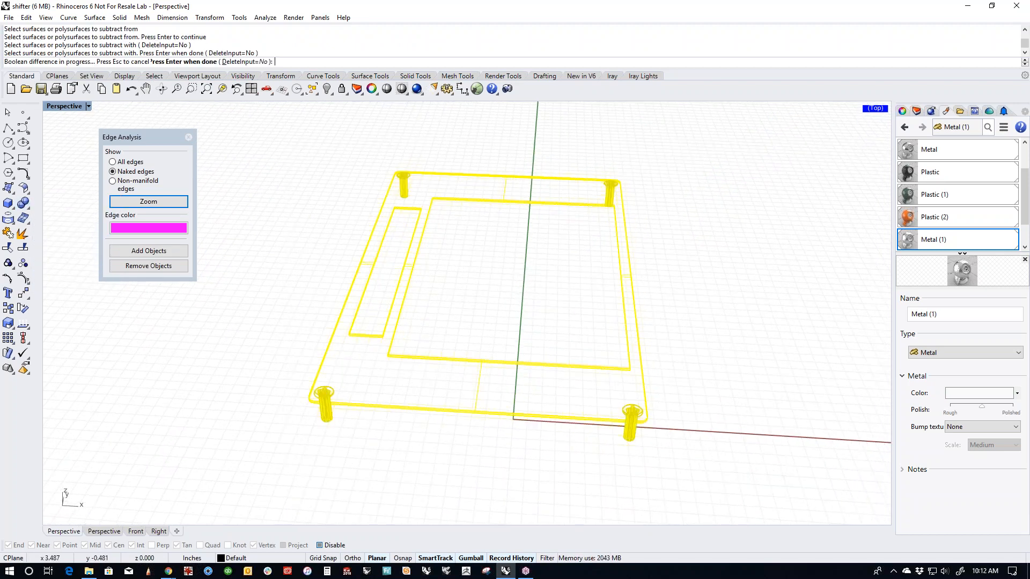
{"action": "right_click", "coordinate": [773, 475]}
Step: Isolate the cut top plate to inspect its countersunk screw holes, and show all hidden objects again
{"action": "left_click", "coordinate": [450, 359]}
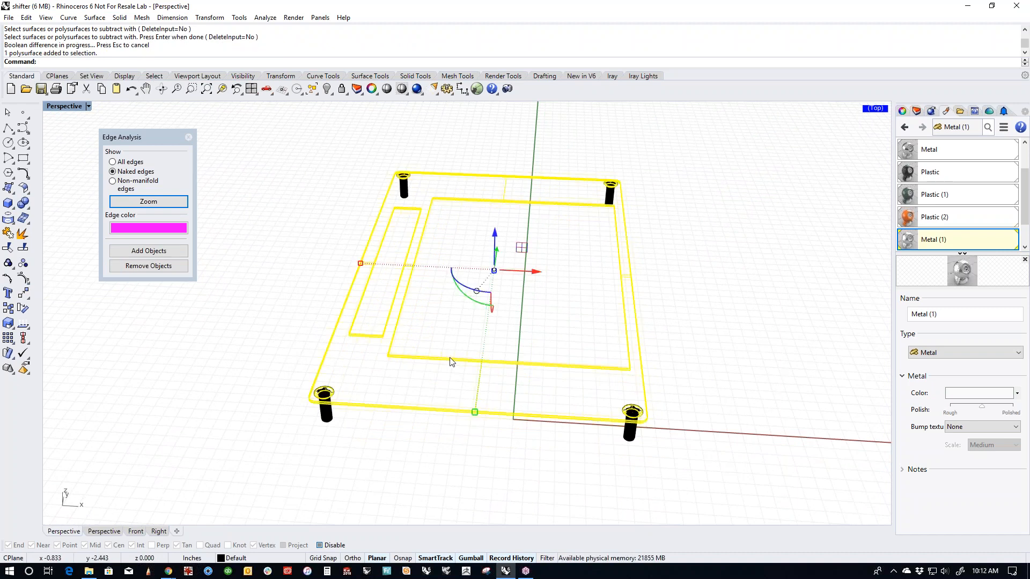
{"action": "type", "text": "i"}
{"action": "key", "text": "Return"}
{"action": "key", "text": "ctrl+h"}
{"action": "scroll", "coordinate": [347, 443], "scroll_direction": "up", "scroll_amount": 5}
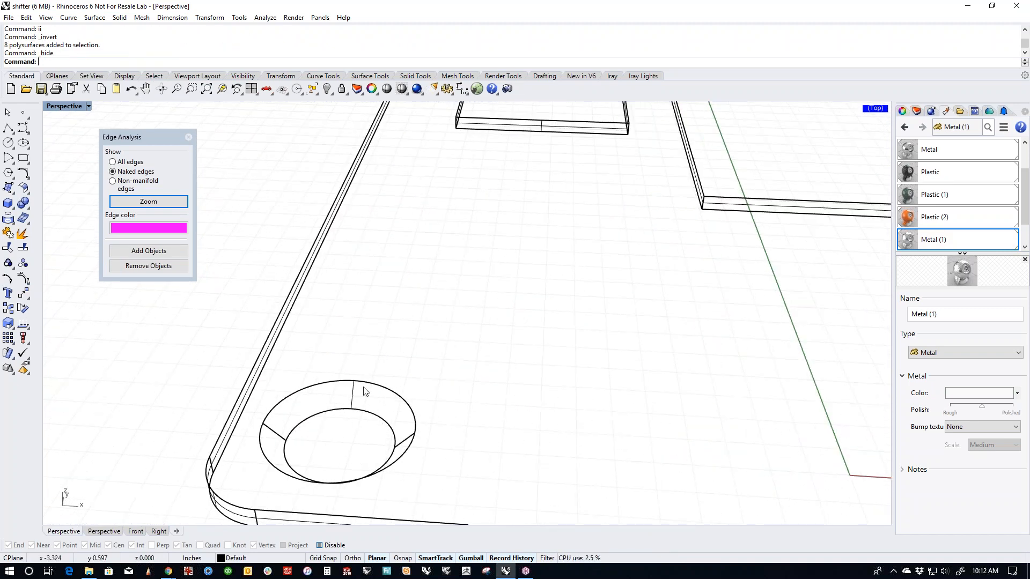
{"action": "scroll", "coordinate": [366, 392], "scroll_direction": "down", "scroll_amount": 8}
{"action": "right_click_drag", "start_coordinate": [487, 371], "coordinate": [493, 387]}
{"action": "type", "text": "v"}
{"action": "key", "text": "Return"}
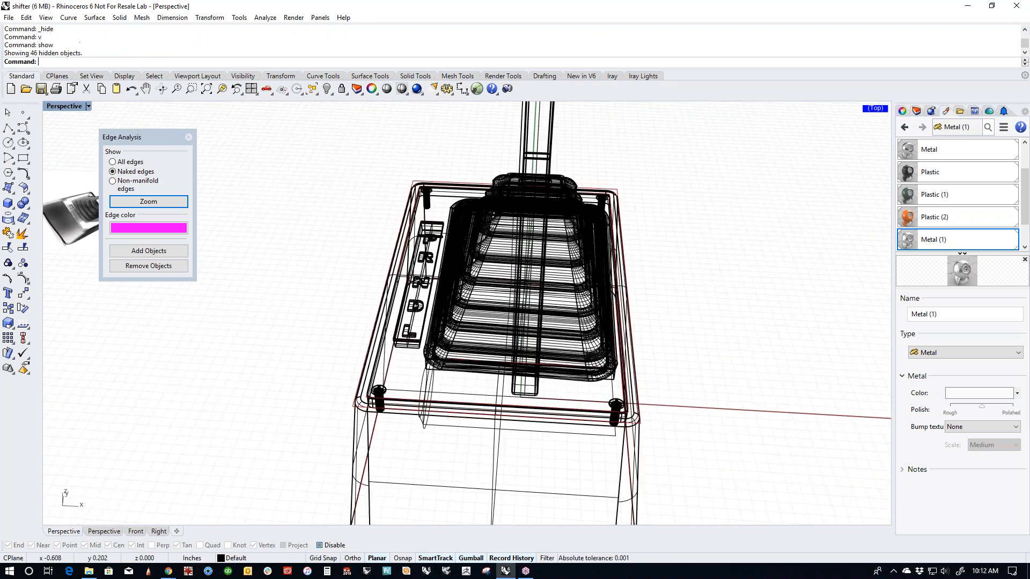
Step: Isolate the front-left screw and view it in the Front view
{"action": "scroll", "coordinate": [385, 416], "scroll_direction": "up", "scroll_amount": 5}
{"action": "left_click", "coordinate": [371, 386]}
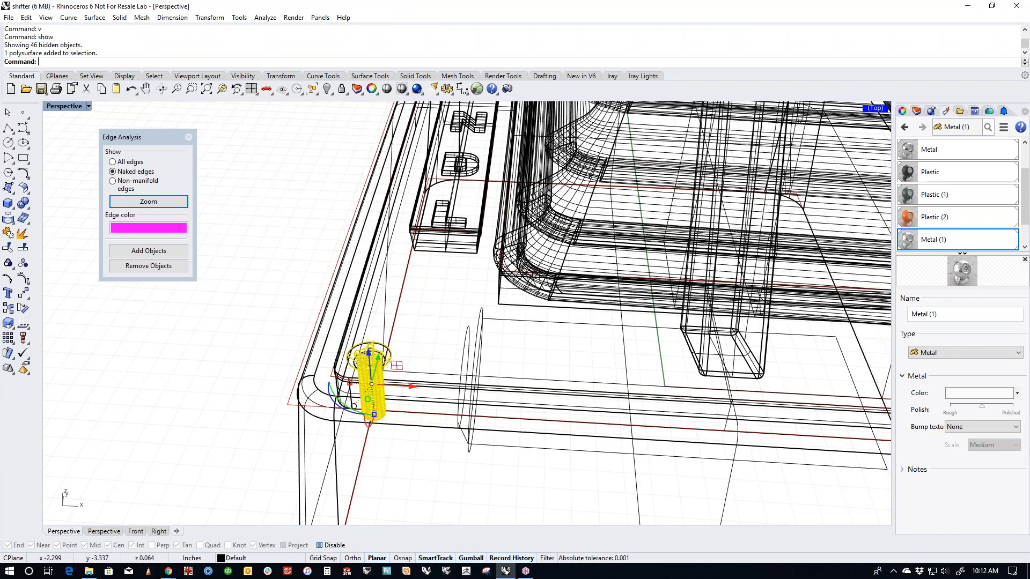
{"action": "type", "text": "ii"}
{"action": "key", "text": "Return"}
{"action": "type", "text": "f"}
{"action": "key", "text": "Return"}
{"action": "scroll", "coordinate": [435, 365], "scroll_direction": "down", "scroll_amount": 8}
{"action": "right_click_drag", "start_coordinate": [403, 259], "coordinate": [367, 299]}
{"action": "scroll", "coordinate": [367, 299], "scroll_direction": "up", "scroll_amount": 8}
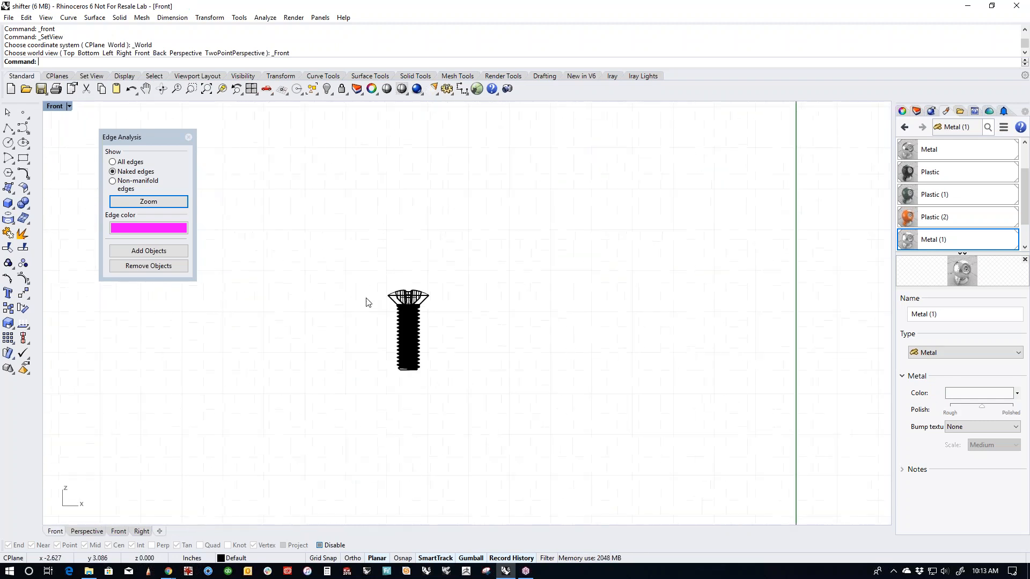
Step: Draw a test box around the screw's shank in the Front view, starting just below the top of the head
{"action": "left_click", "coordinate": [12, 207]}
{"action": "left_click", "coordinate": [18, 210]}
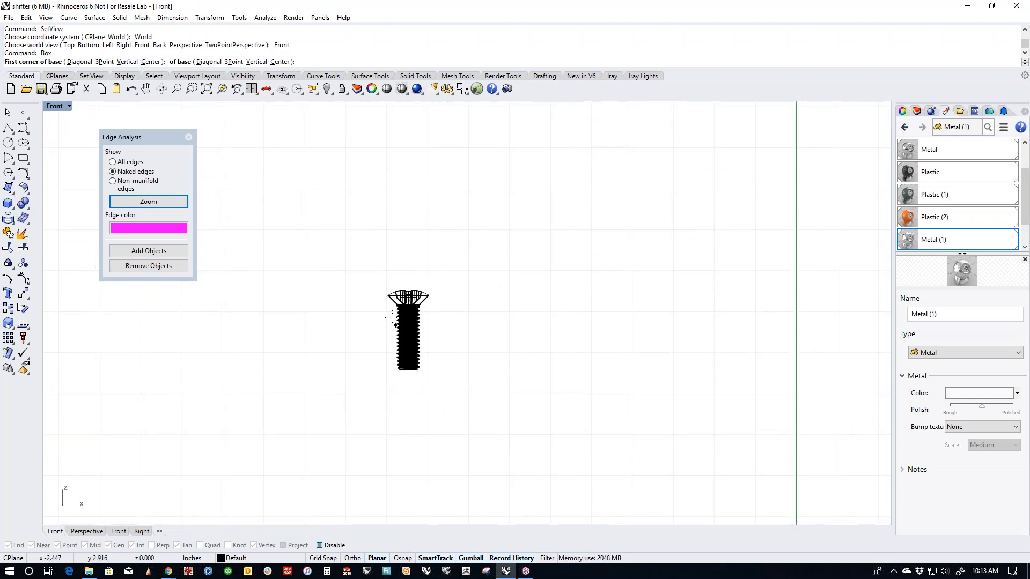
{"action": "left_click", "coordinate": [376, 302]}
{"action": "left_click", "coordinate": [458, 395]}
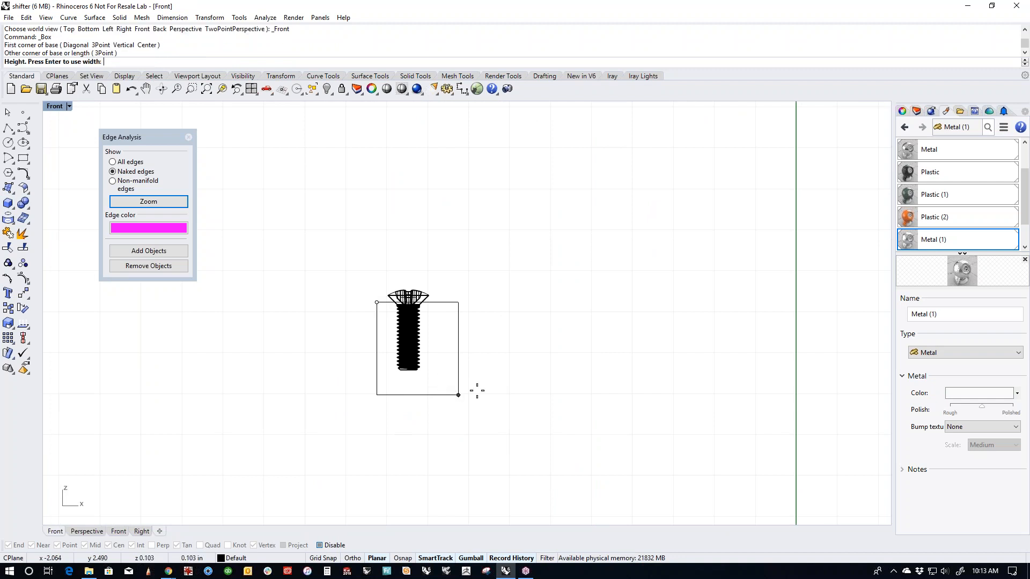
{"action": "type", "text": "."}
{"action": "key", "text": "Return"}
Step: Move the test box along Y in the Top view so that it encloses the screw
{"action": "type", "text": "t"}
{"action": "key", "text": "Return"}
{"action": "scroll", "coordinate": [400, 361], "scroll_direction": "down", "scroll_amount": 12}
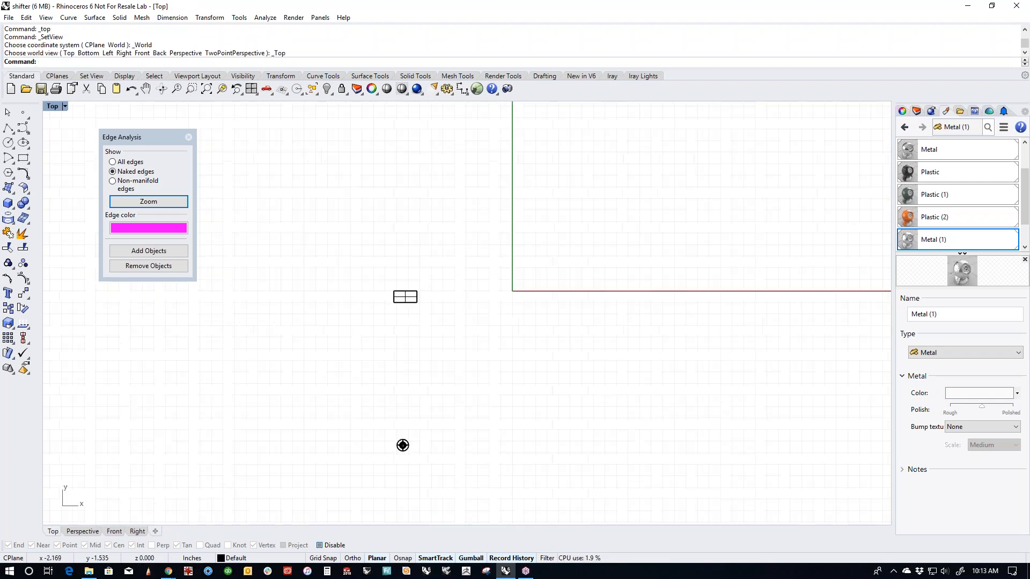
{"action": "right_click_drag", "start_coordinate": [401, 358], "coordinate": [440, 300]}
{"action": "left_click", "coordinate": [447, 239]}
{"action": "left_click_drag", "start_coordinate": [443, 205], "coordinate": [443, 352]}
{"action": "left_click", "coordinate": [493, 450]}
Step: Boolean-subtract the screw from the test box in the Perspective view, keeping the screw
{"action": "type", "text": "p"}
{"action": "key", "text": "Return"}
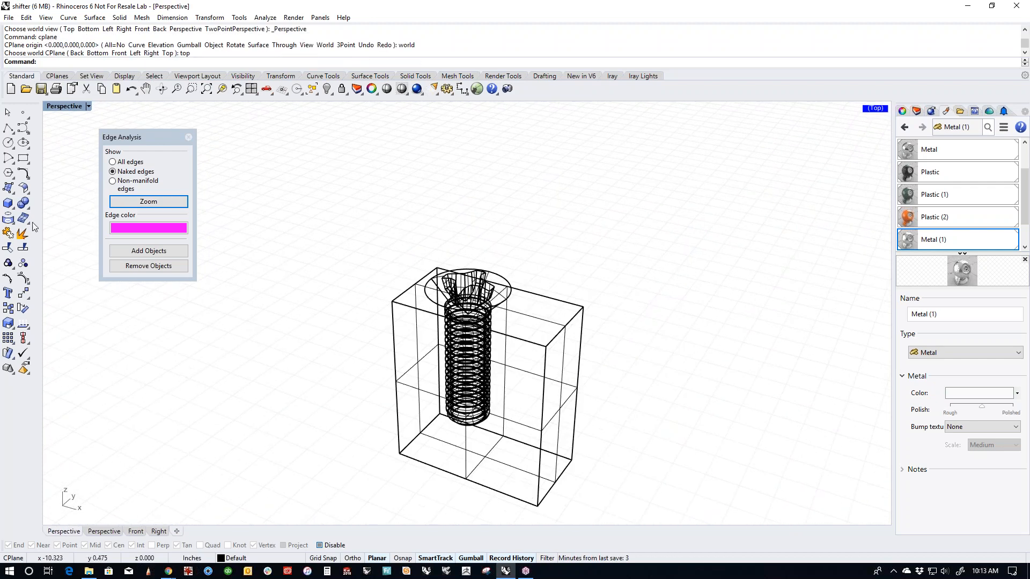
{"action": "left_click", "coordinate": [27, 209]}
{"action": "left_click", "coordinate": [54, 209]}
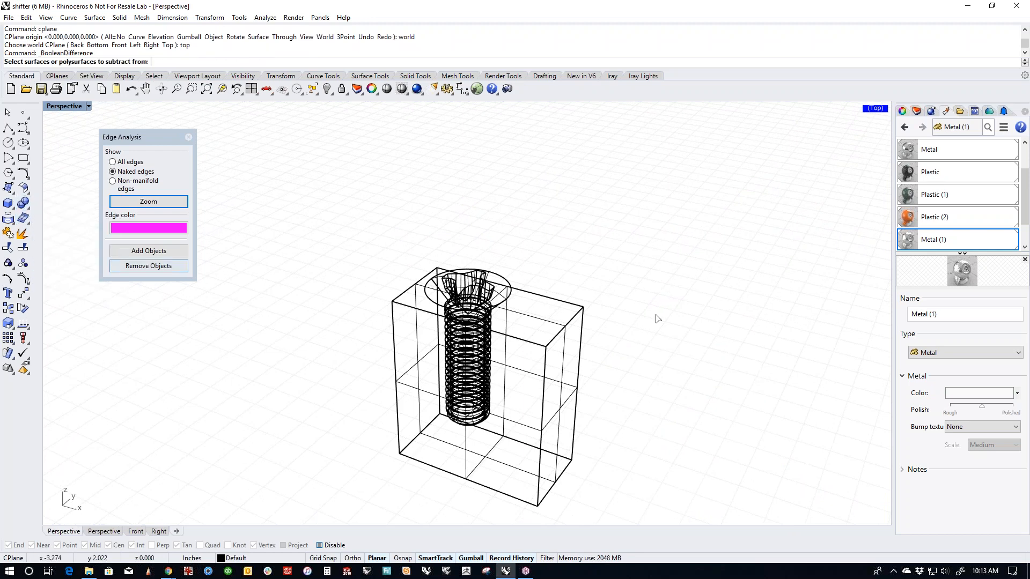
{"action": "left_click", "coordinate": [547, 353]}
{"action": "key", "text": "Return"}
{"action": "left_click", "coordinate": [510, 284]}
{"action": "key", "text": "Return"}
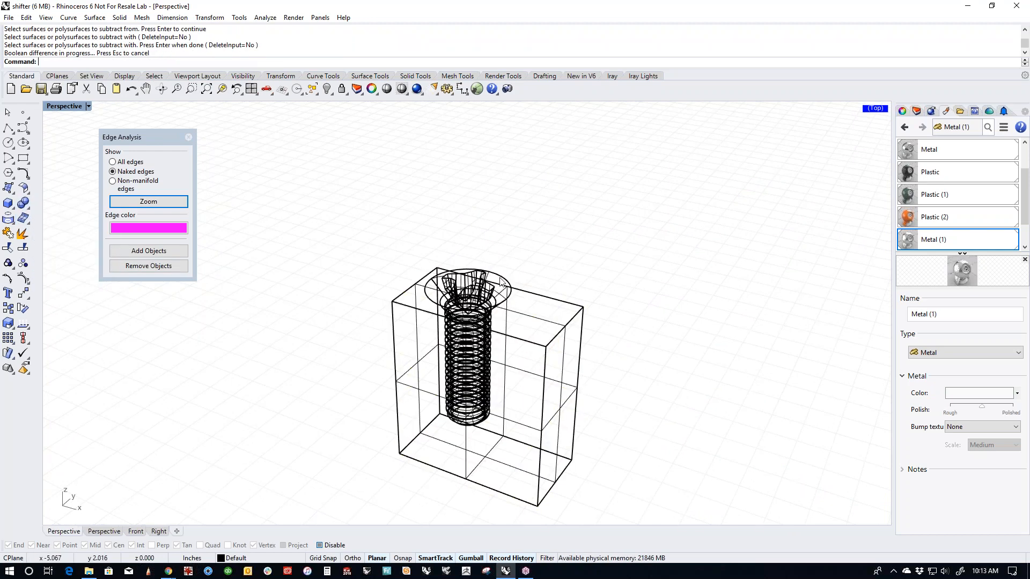
Step: Hide the screw and set the viewport to Shaded to look into the box's threaded hole
{"action": "left_click", "coordinate": [503, 273]}
{"action": "left_click", "coordinate": [624, 320]}
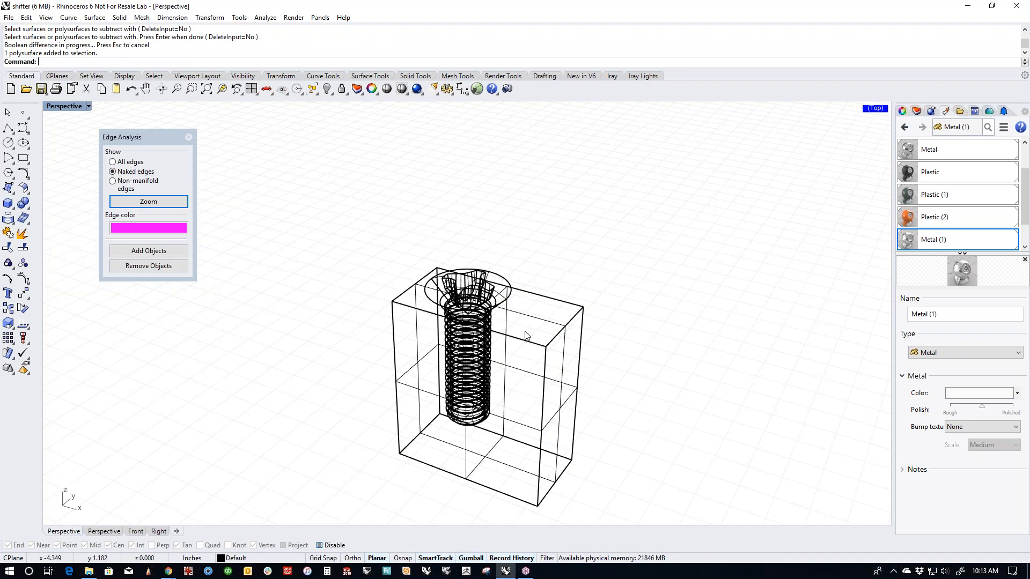
{"action": "left_click", "coordinate": [499, 277]}
{"action": "type", "text": "h"}
{"action": "key", "text": "Return"}
{"action": "middle_click", "coordinate": [522, 270]}
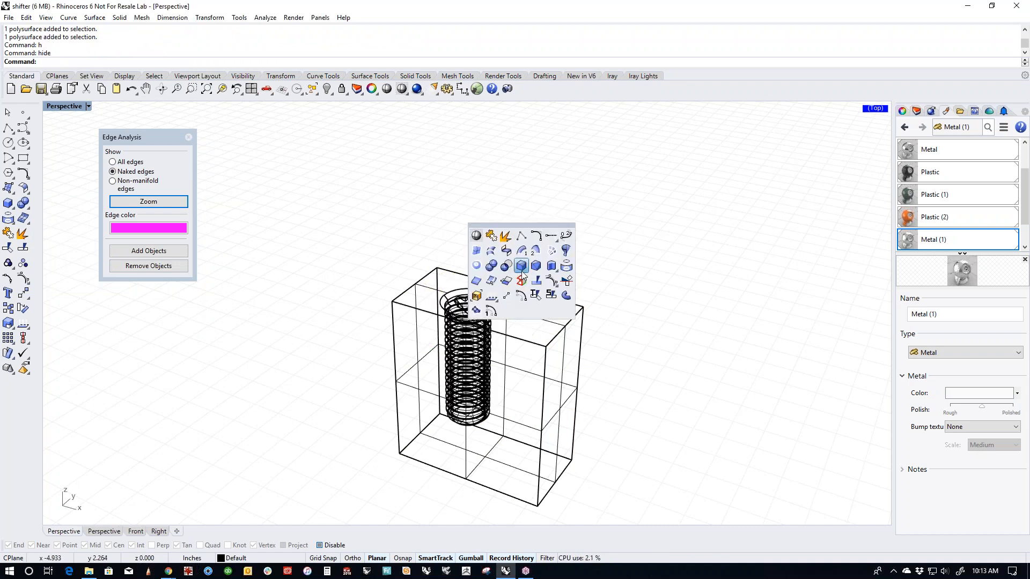
{"action": "left_click", "coordinate": [477, 237]}
{"action": "right_click_drag", "start_coordinate": [470, 278], "coordinate": [447, 480]}
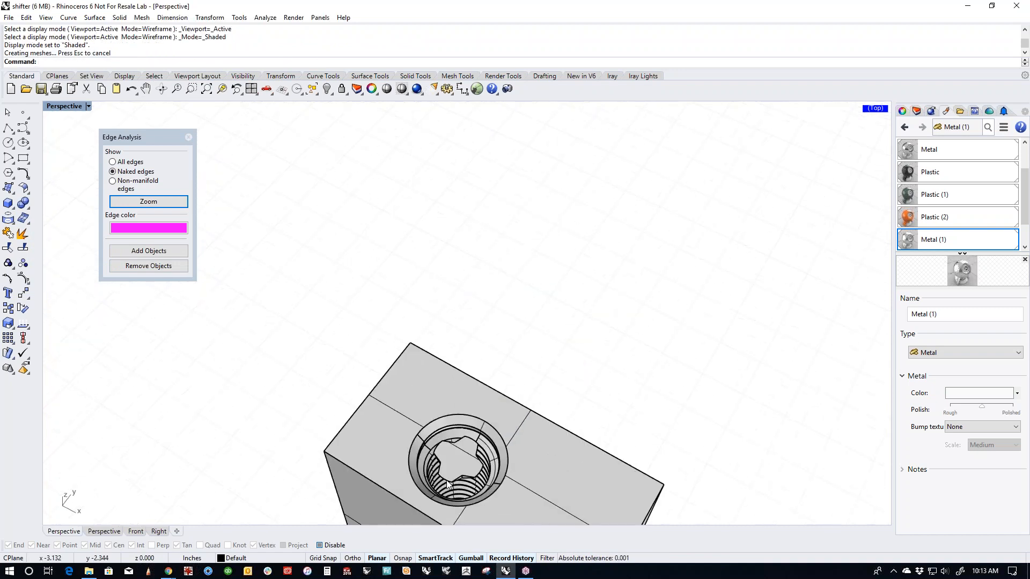
Step: Delete the leftover recess piece inside the test box's hole and examine the threads
{"action": "left_click", "coordinate": [458, 457]}
{"action": "key", "text": "Delete"}
{"action": "scroll", "coordinate": [445, 405], "scroll_direction": "up", "scroll_amount": 4}
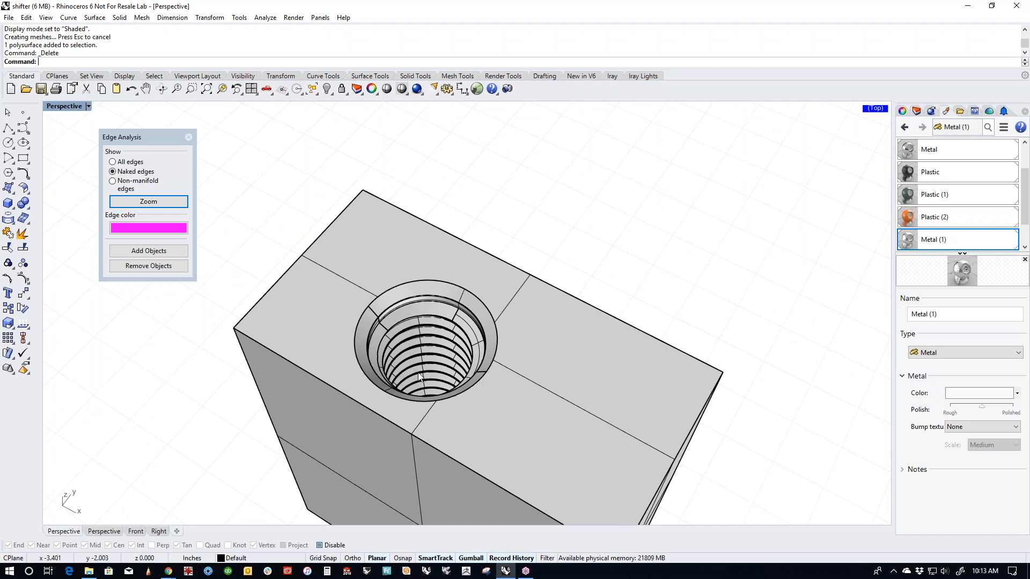
{"action": "scroll", "coordinate": [414, 385], "scroll_direction": "down", "scroll_amount": 6}
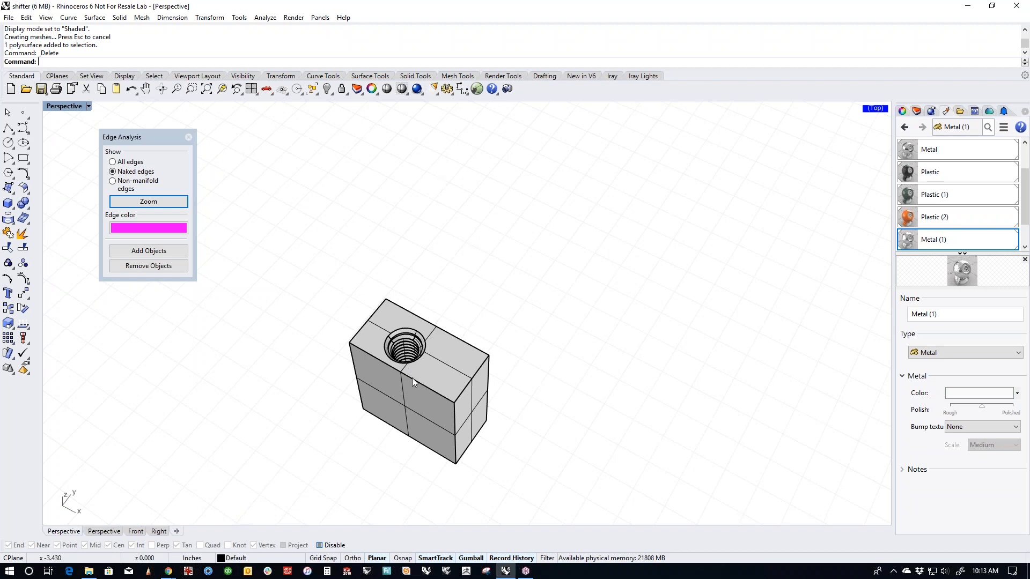
Step: Delete the test box and show all hidden objects
{"action": "right_click_drag", "start_coordinate": [412, 378], "coordinate": [429, 375]}
{"action": "left_click", "coordinate": [442, 374]}
{"action": "key", "text": "Delete"}
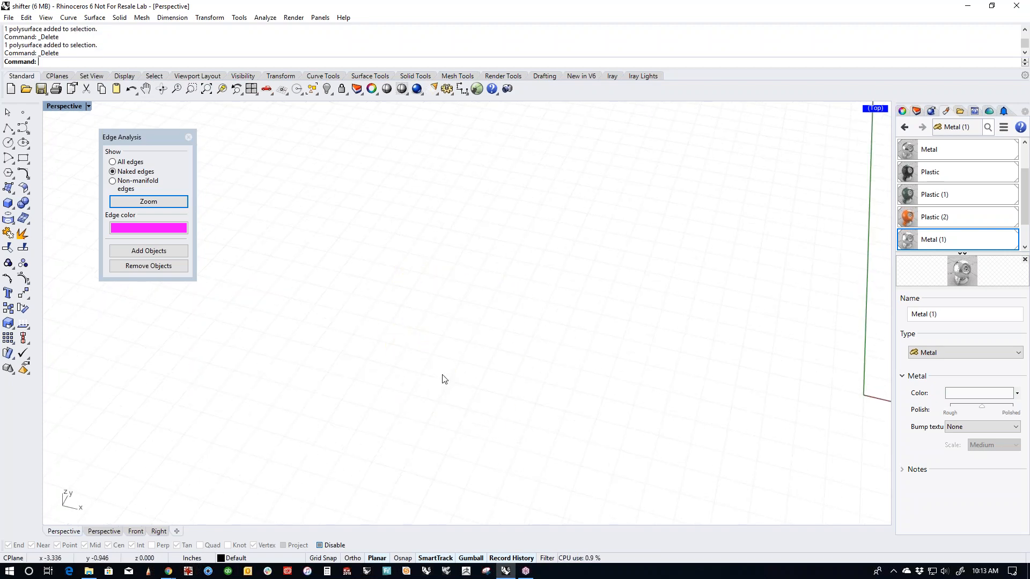
{"action": "key", "text": "Return"}
Step: Delete the leftover plate pieces inside the recesses of the four corner screws, keeping the screws themselves
{"action": "scroll", "coordinate": [418, 329], "scroll_direction": "down", "scroll_amount": 5}
{"action": "right_click_drag", "start_coordinate": [439, 327], "coordinate": [435, 388]}
{"action": "left_click", "coordinate": [303, 164]}
{"action": "left_click_drag", "start_coordinate": [229, 322], "coordinate": [432, 369], "text": "shift"}
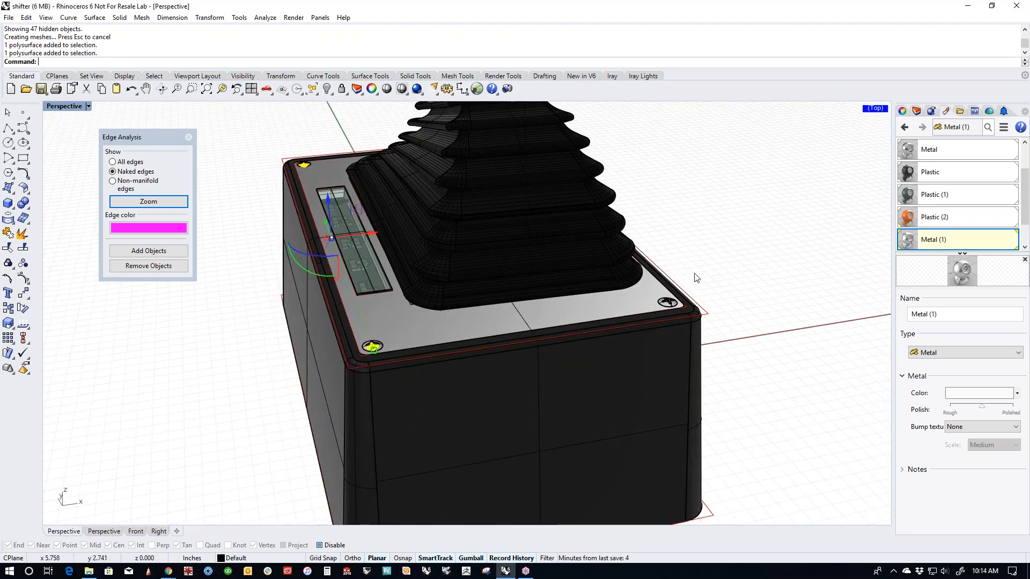
{"action": "left_click_drag", "start_coordinate": [665, 240], "coordinate": [701, 324], "text": "shift"}
{"action": "right_click_drag", "start_coordinate": [721, 316], "coordinate": [636, 329]}
{"action": "right_click_drag", "start_coordinate": [837, 375], "coordinate": [690, 285], "text": "shift"}
{"action": "left_click_drag", "start_coordinate": [688, 189], "coordinate": [738, 317], "text": "shift"}
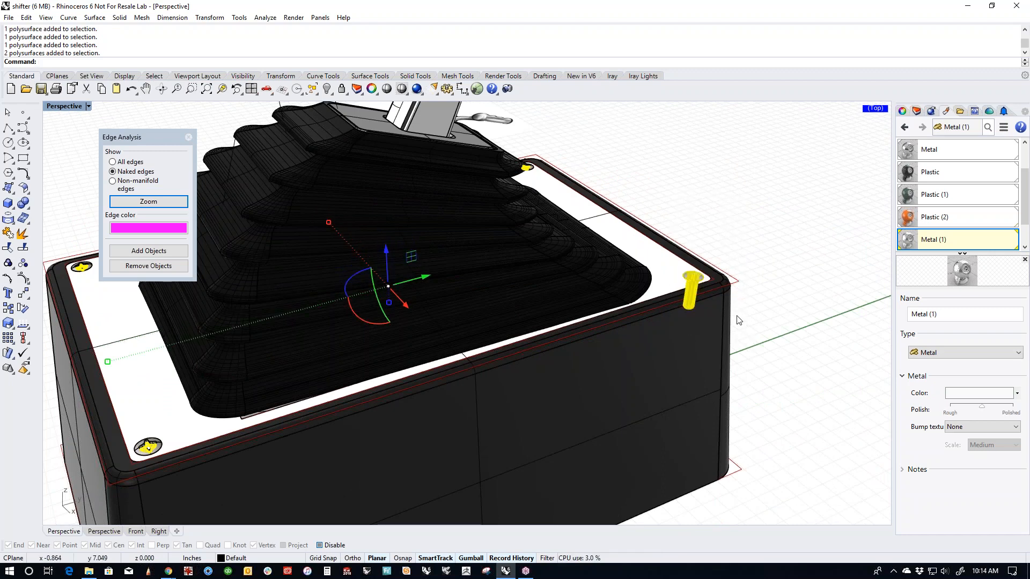
{"action": "left_click", "coordinate": [693, 310], "text": "ctrl"}
{"action": "key", "text": "Delete"}
{"action": "scroll", "coordinate": [536, 385], "scroll_direction": "down", "scroll_amount": 5}
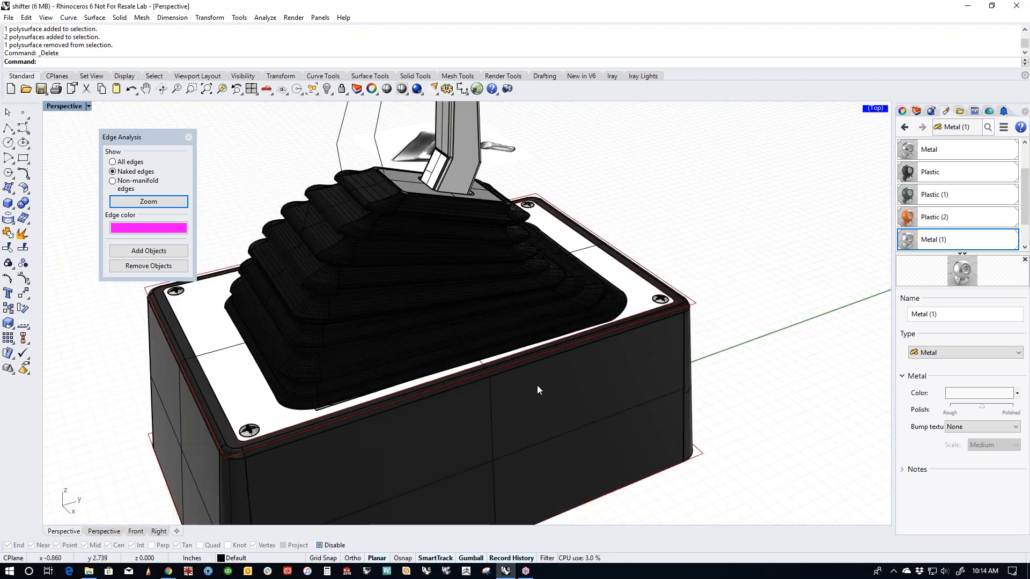
Step: Select the four corner screws on the top plate and assign the Metal material to them
{"action": "left_click_drag", "start_coordinate": [269, 292], "coordinate": [389, 446]}
{"action": "right_click_drag", "start_coordinate": [392, 440], "coordinate": [500, 418]}
{"action": "left_click", "coordinate": [638, 381]}
{"action": "left_click_drag", "start_coordinate": [557, 269], "coordinate": [638, 426]}
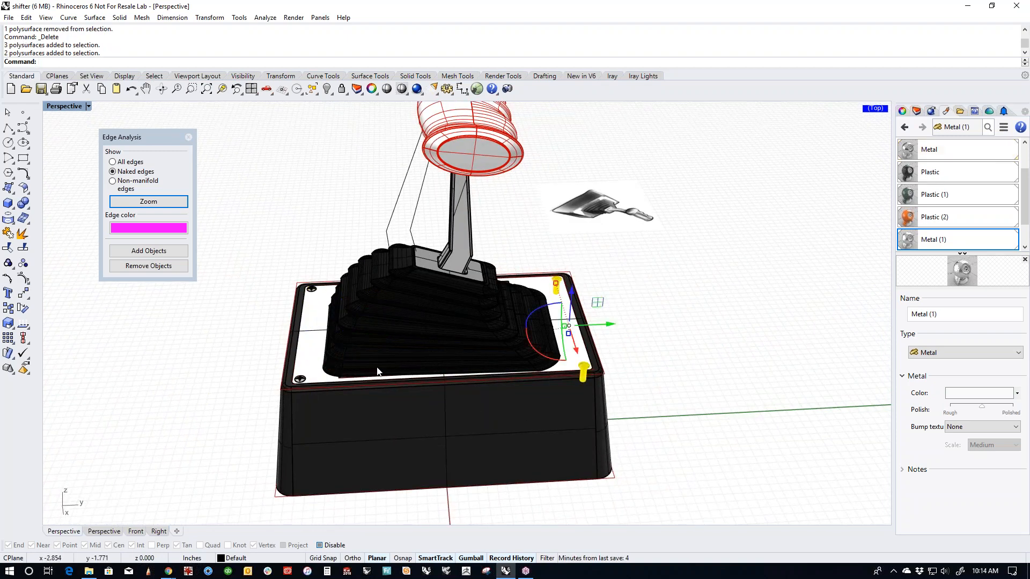
{"action": "left_click_drag", "start_coordinate": [268, 250], "coordinate": [320, 414], "text": "shift"}
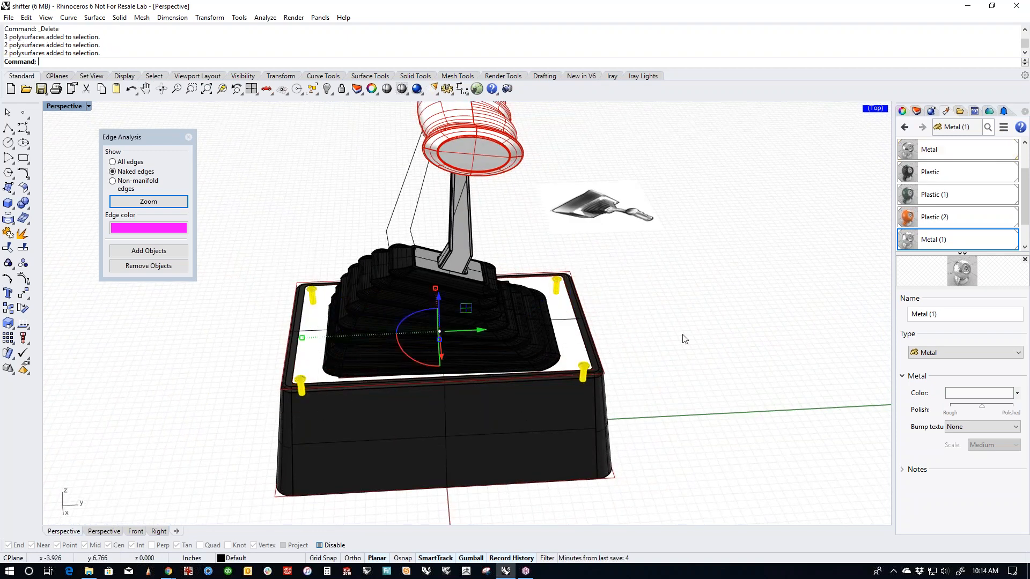
{"action": "right_click", "coordinate": [949, 156]}
{"action": "left_click", "coordinate": [954, 164]}
{"action": "left_click", "coordinate": [762, 295]}
{"action": "scroll", "coordinate": [671, 369], "scroll_direction": "down", "scroll_amount": 4}
{"action": "right_click_drag", "start_coordinate": [671, 368], "coordinate": [493, 420]}
{"action": "right_click_drag", "start_coordinate": [449, 367], "coordinate": [402, 378], "text": "shift"}
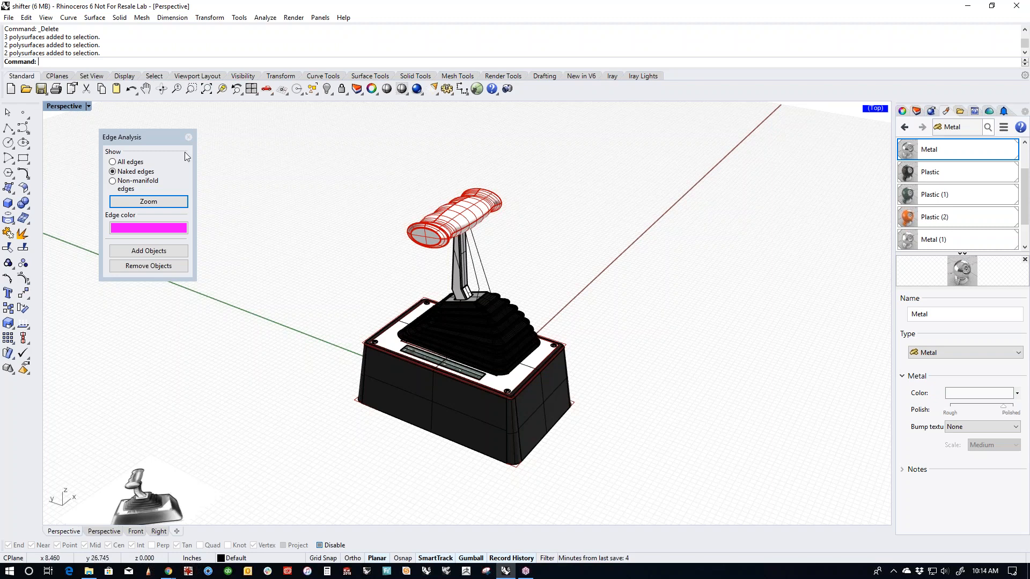
Step: Close the edge analysis, select all curves in the model and hide them
{"action": "left_click", "coordinate": [189, 137]}
{"action": "right_click_drag", "start_coordinate": [469, 324], "coordinate": [317, 346]}
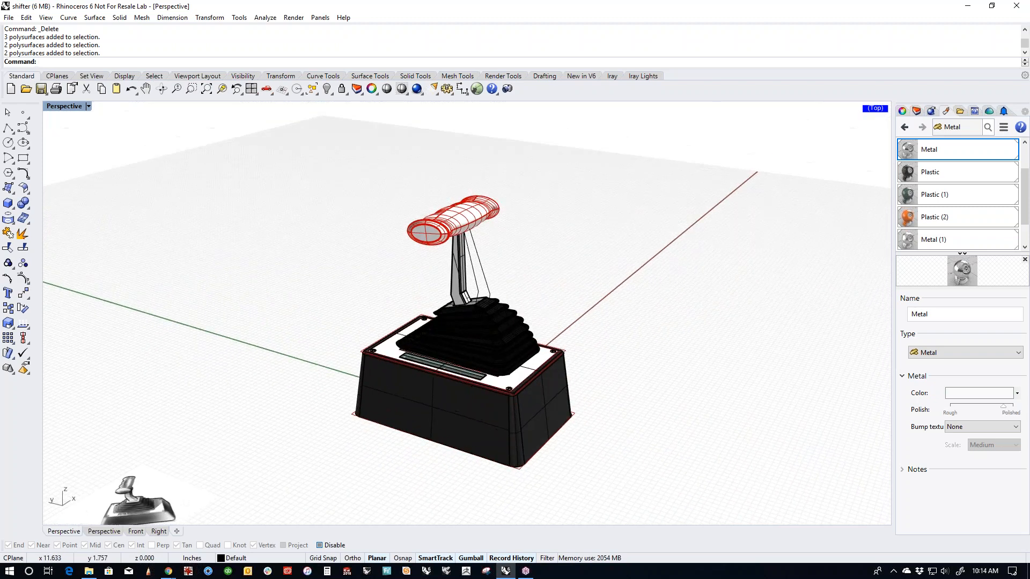
{"action": "type", "text": "cc"}
{"action": "key", "text": "Return"}
{"action": "type", "text": "selcrv"}
{"action": "key", "text": "Return"}
{"action": "type", "text": "h"}
{"action": "key", "text": "Return"}
{"action": "right_click_drag", "start_coordinate": [601, 361], "coordinate": [621, 396], "text": "shift"}
Step: Select all open polysurfaces to check which parts are not closed, and clear the selection
{"action": "middle_click", "coordinate": [613, 354]}
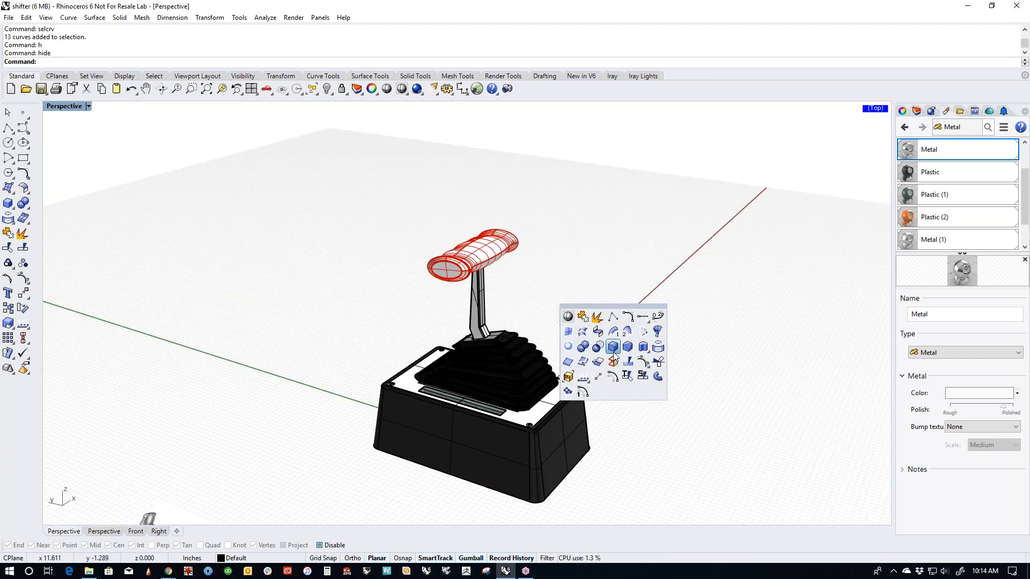
{"action": "left_click", "coordinate": [571, 383]}
{"action": "scroll", "coordinate": [552, 413], "scroll_direction": "up", "scroll_amount": 2}
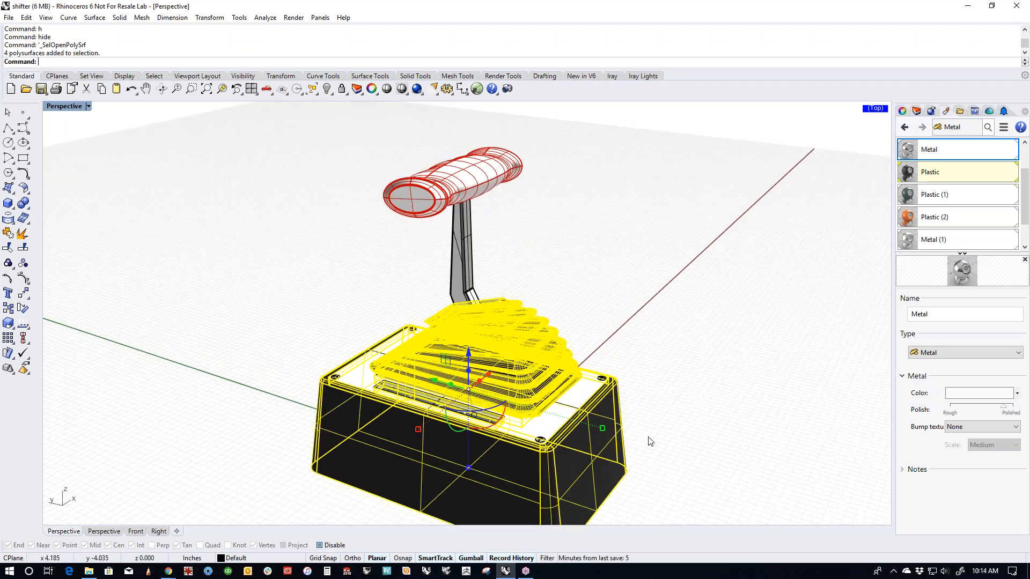
{"action": "left_click", "coordinate": [708, 392]}
{"action": "mouse_move", "coordinate": [666, 391]}
{"action": "right_mouse_down"}
{"action": "mouse_move", "coordinate": [645, 416]}
{"action": "mouse_move", "coordinate": [653, 380]}
{"action": "right_mouse_up"}
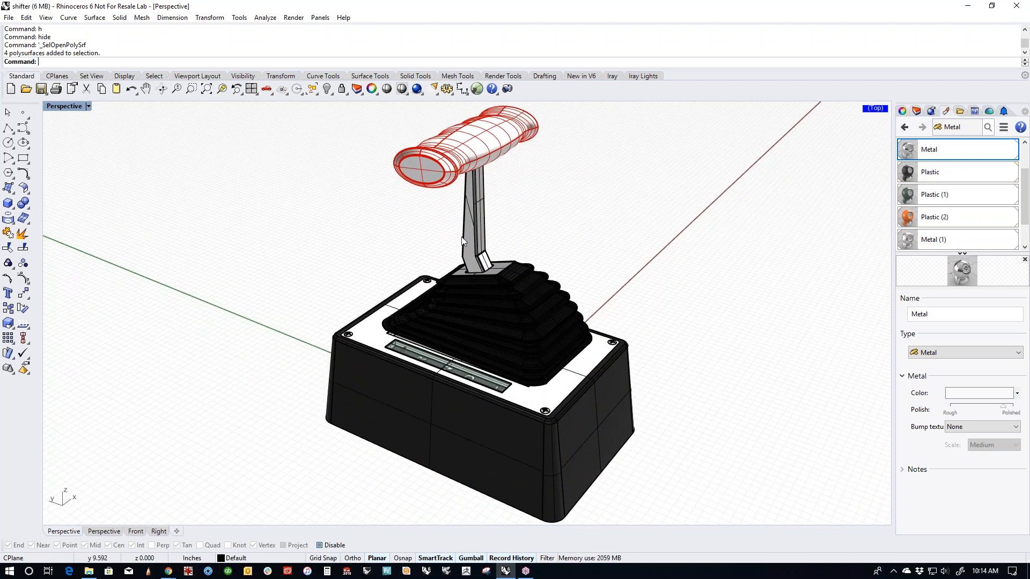
Step: Save the shifter model file
{"action": "left_click", "coordinate": [64, 106]}
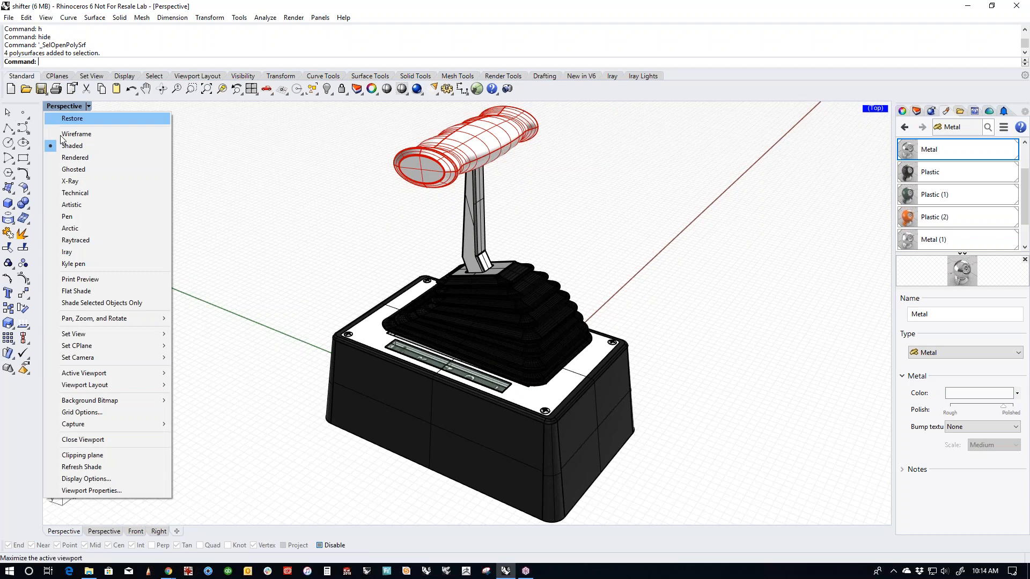
{"action": "left_click", "coordinate": [364, 197]}
{"action": "key", "text": "ctrl+s"}
{"action": "left_click", "coordinate": [63, 106]}
{"action": "left_click", "coordinate": [229, 152]}
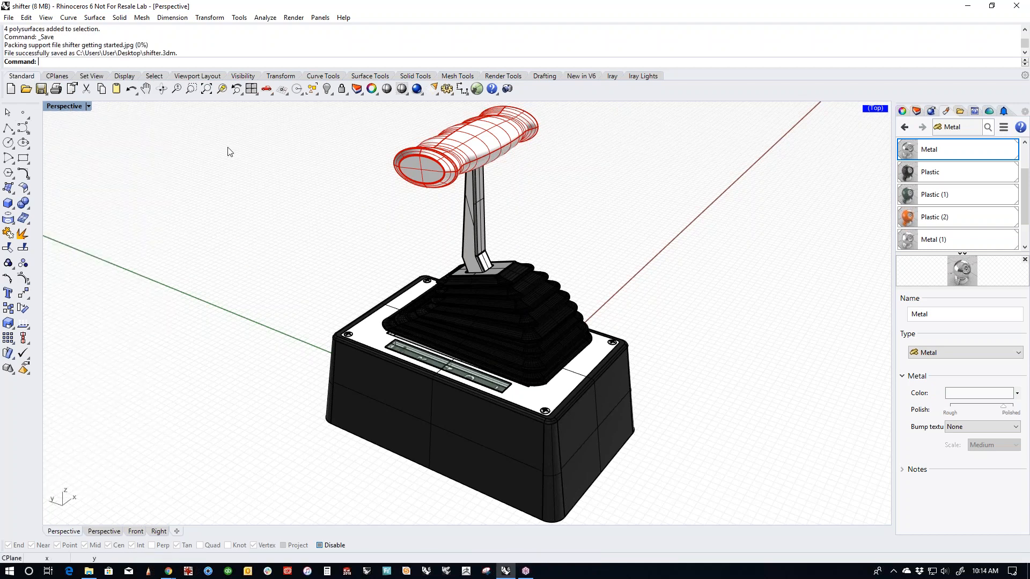
Step: Switch to the Top view and rotate the plate's lower-left corner screw clockwise about its own centre
{"action": "right_click_drag", "start_coordinate": [230, 152], "coordinate": [368, 362]}
{"action": "key", "text": "ctrl+F1"}
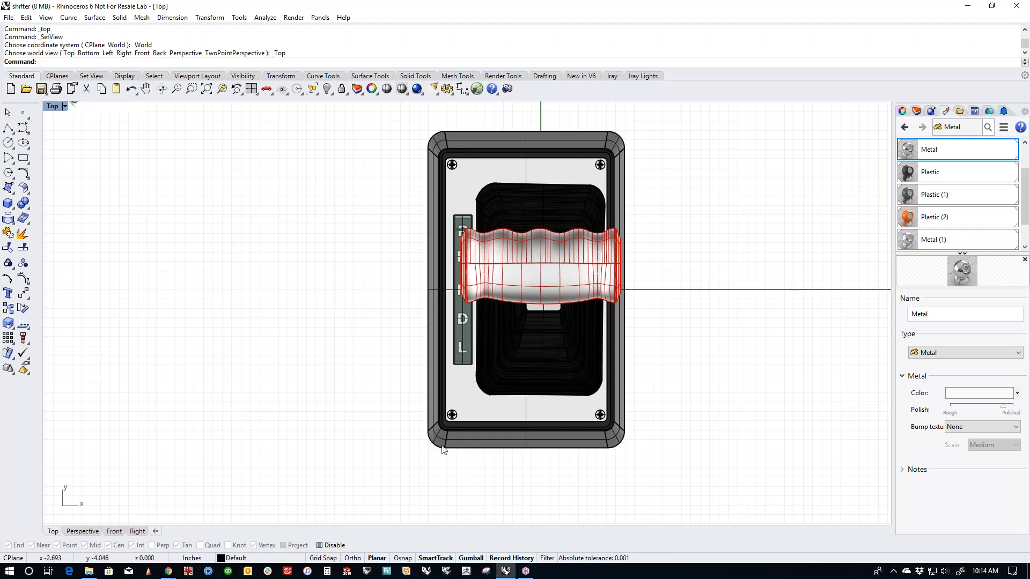
{"action": "scroll", "coordinate": [443, 450], "scroll_direction": "up", "scroll_amount": 8}
{"action": "left_click", "coordinate": [412, 321]}
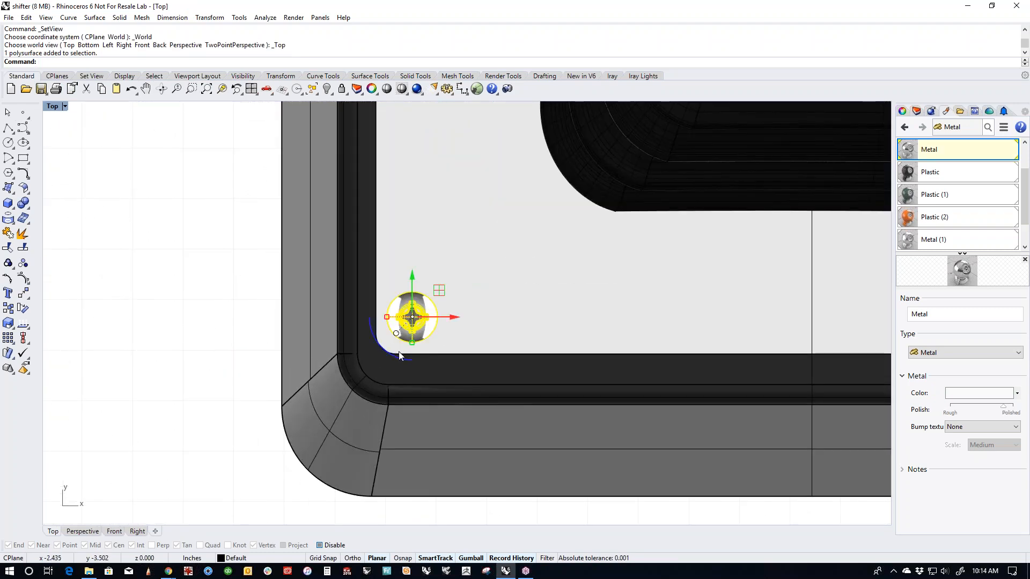
{"action": "left_click_drag", "start_coordinate": [397, 356], "coordinate": [235, 360]}
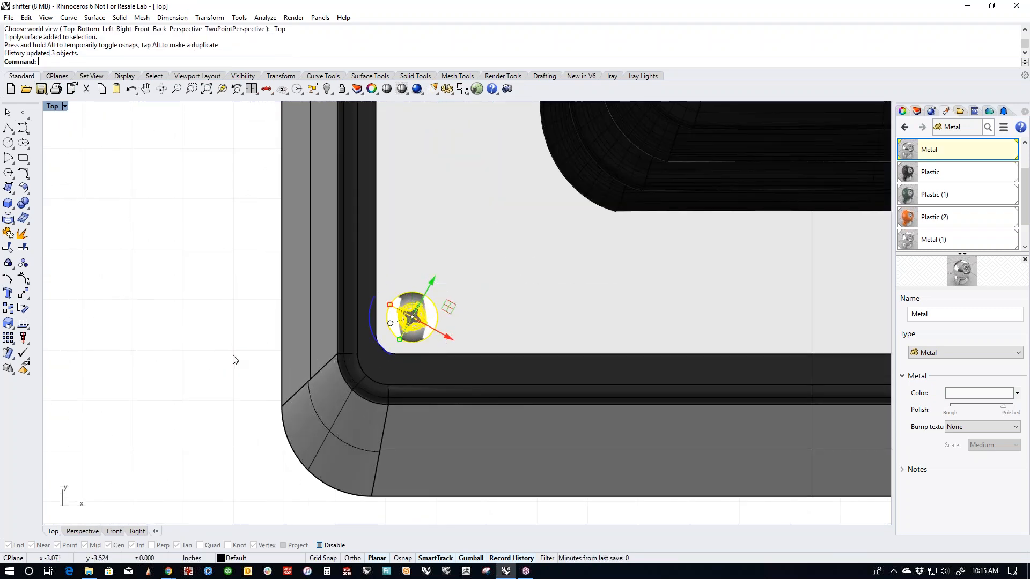
{"action": "left_click", "coordinate": [232, 359]}
Step: Rotate the plate's lower-right corner screw about its centre so its cross slot sits at a different angle
{"action": "scroll", "coordinate": [207, 359], "scroll_direction": "down", "scroll_amount": 8}
{"action": "right_click_drag", "start_coordinate": [206, 358], "coordinate": [87, 376]}
{"action": "scroll", "coordinate": [494, 380], "scroll_direction": "up", "scroll_amount": 6}
{"action": "left_click", "coordinate": [530, 340]}
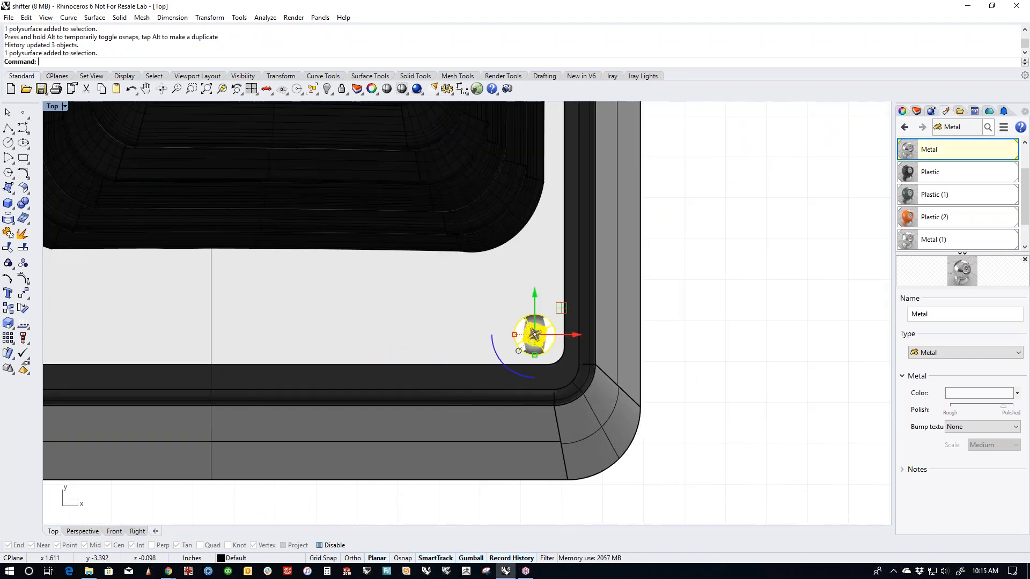
{"action": "left_click_drag", "start_coordinate": [519, 373], "coordinate": [544, 378]}
{"action": "left_click", "coordinate": [666, 335]}
Step: Rotate the plate's upper-right corner screw slightly about its own centre
{"action": "scroll", "coordinate": [689, 326], "scroll_direction": "down", "scroll_amount": 9}
{"action": "right_click_drag", "start_coordinate": [663, 285], "coordinate": [548, 521]}
{"action": "scroll", "coordinate": [515, 180], "scroll_direction": "up", "scroll_amount": 12}
{"action": "left_click", "coordinate": [523, 209]}
{"action": "left_click_drag", "start_coordinate": [516, 256], "coordinate": [525, 266]}
{"action": "left_click", "coordinate": [698, 300]}
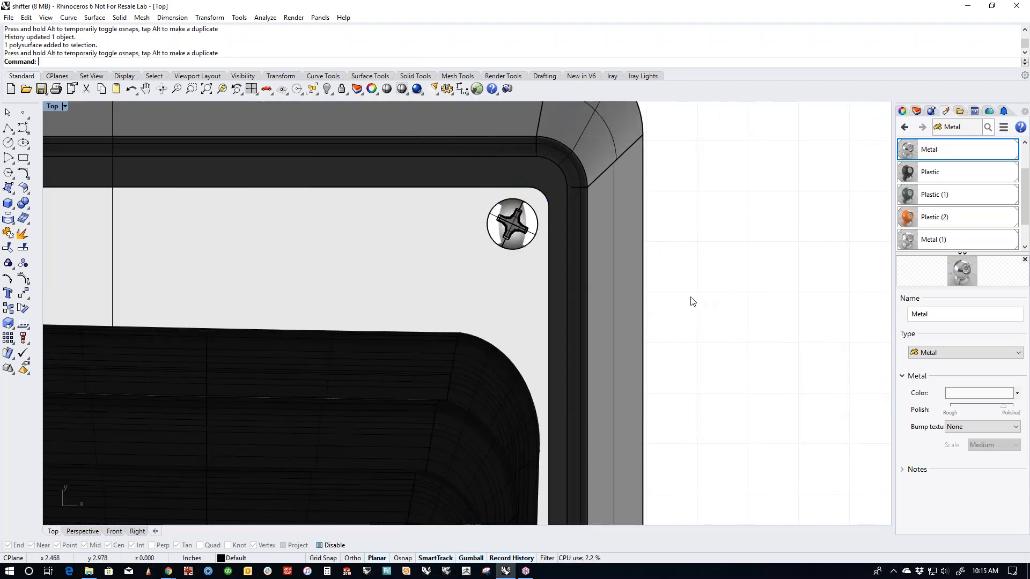
Step: Rotate the plate's upper-left corner screw about its centre to vary its slot angle
{"action": "scroll", "coordinate": [690, 298], "scroll_direction": "down", "scroll_amount": 6}
{"action": "right_click_drag", "start_coordinate": [182, 268], "coordinate": [290, 261]}
{"action": "scroll", "coordinate": [290, 260], "scroll_direction": "up", "scroll_amount": 6}
{"action": "left_click", "coordinate": [276, 263]}
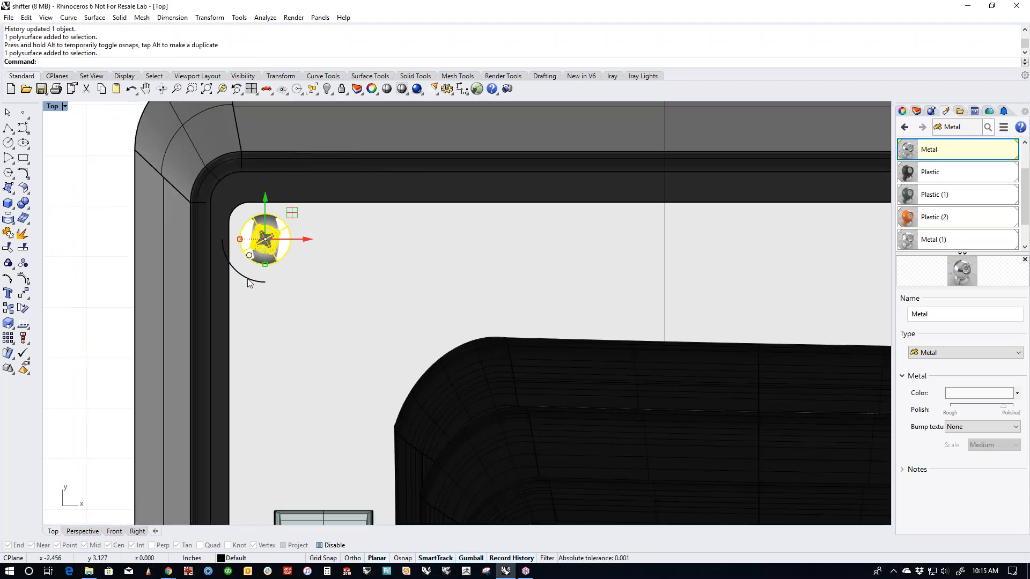
{"action": "left_click_drag", "start_coordinate": [248, 282], "coordinate": [221, 220]}
{"action": "left_click", "coordinate": [99, 257]}
{"action": "scroll", "coordinate": [107, 268], "scroll_direction": "down", "scroll_amount": 5}
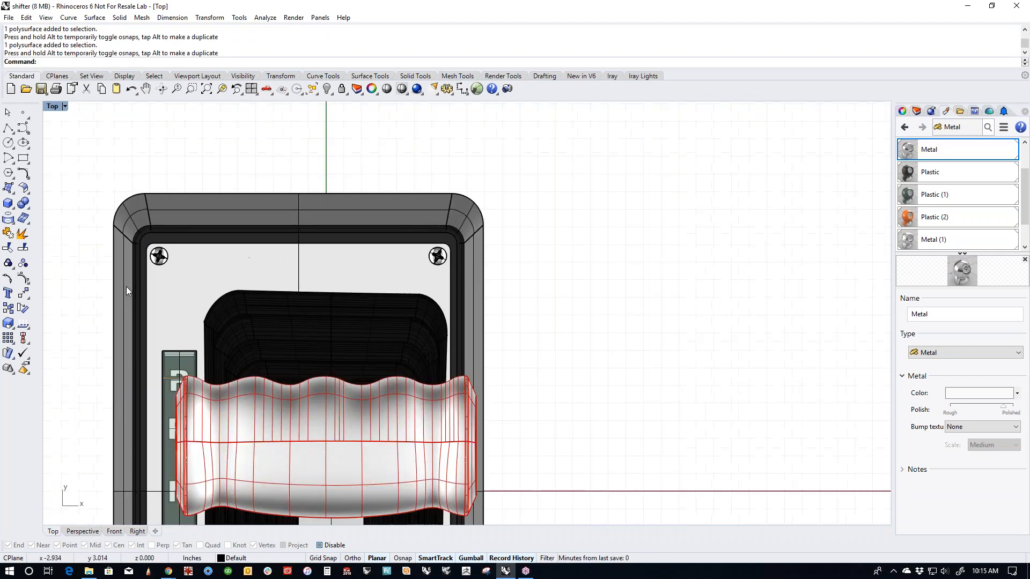
Step: Rotate the upper-right corner screw again so its slot differs from the upper-left one
{"action": "scroll", "coordinate": [426, 269], "scroll_direction": "up", "scroll_amount": 6}
{"action": "left_click", "coordinate": [423, 259]}
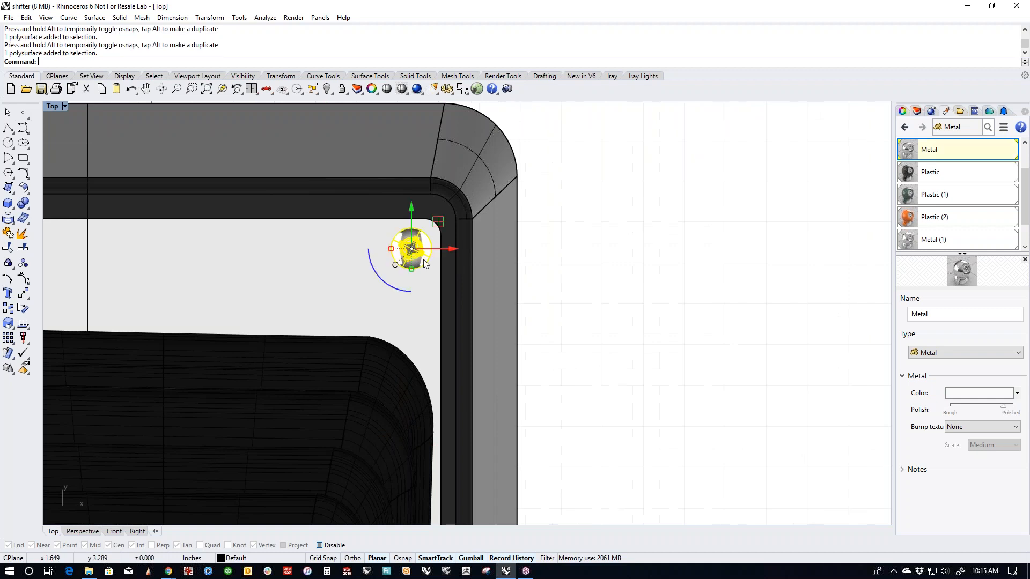
{"action": "left_click_drag", "start_coordinate": [395, 299], "coordinate": [430, 297]}
{"action": "left_click", "coordinate": [563, 307]}
{"action": "scroll", "coordinate": [572, 322], "scroll_direction": "down", "scroll_amount": 6}
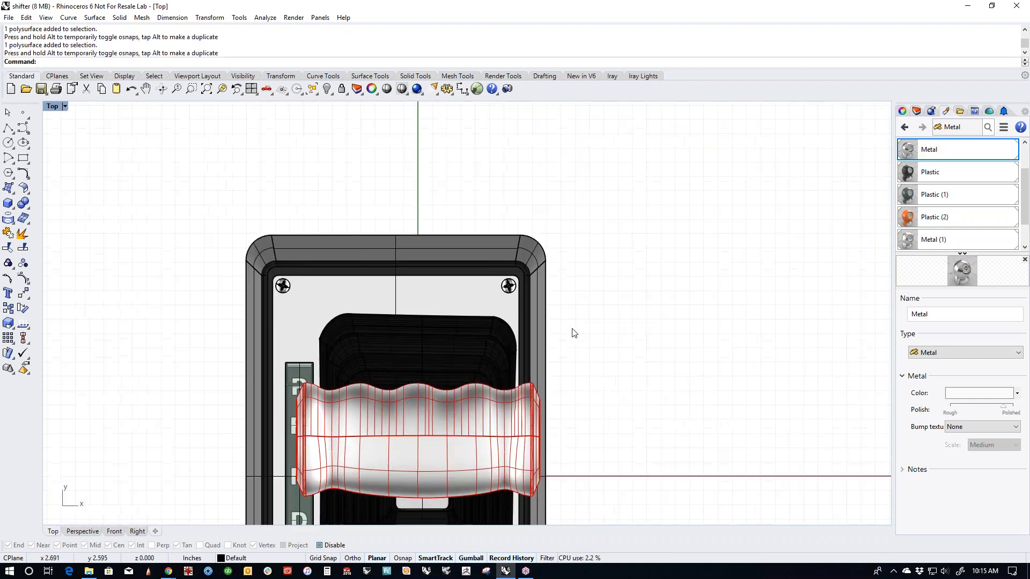
Step: Compare the slot angles of the two lower corner screws and slightly adjust the lower-right screw's rotation
{"action": "scroll", "coordinate": [484, 294], "scroll_direction": "down", "scroll_amount": 5}
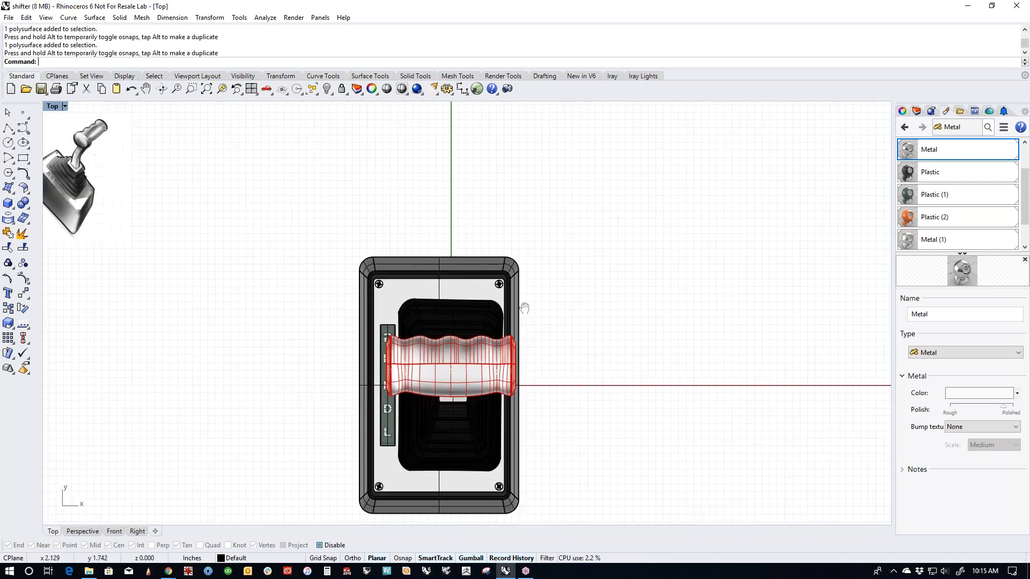
{"action": "scroll", "coordinate": [382, 386], "scroll_direction": "up", "scroll_amount": 6}
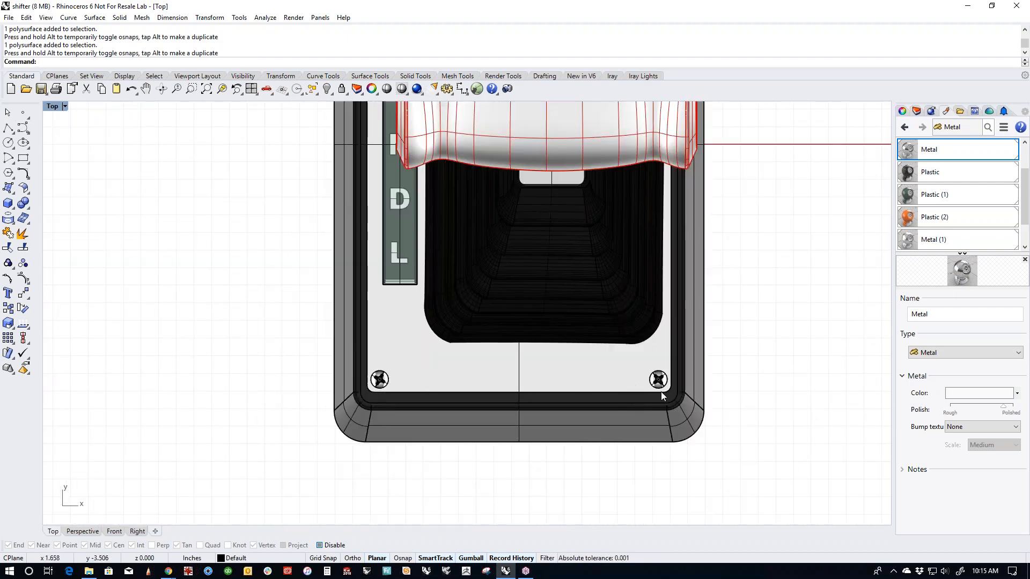
{"action": "scroll", "coordinate": [383, 387], "scroll_direction": "up", "scroll_amount": 4}
{"action": "scroll", "coordinate": [384, 385], "scroll_direction": "down", "scroll_amount": 4}
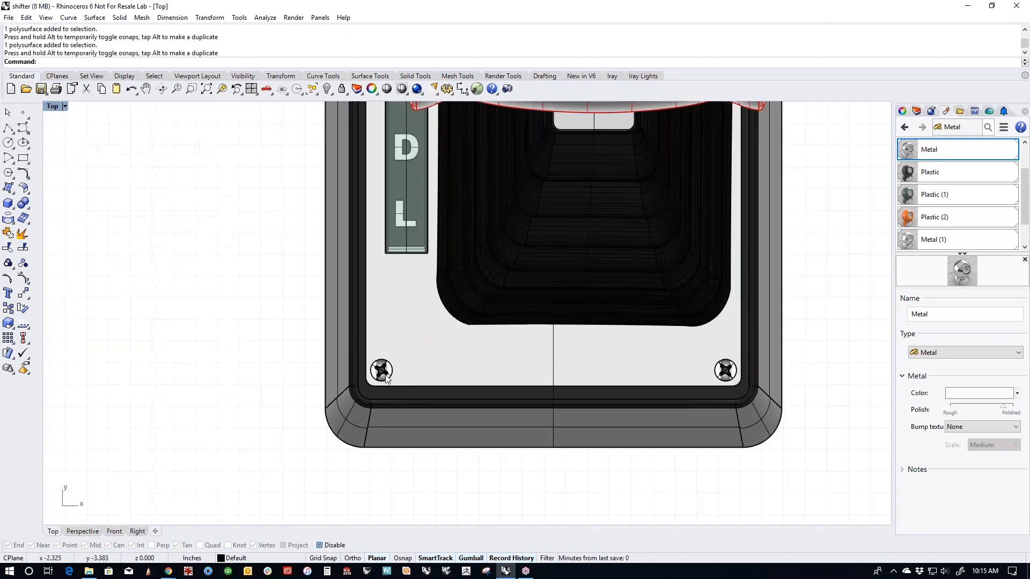
{"action": "left_click", "coordinate": [382, 370]}
{"action": "scroll", "coordinate": [371, 405], "scroll_direction": "up", "scroll_amount": 3}
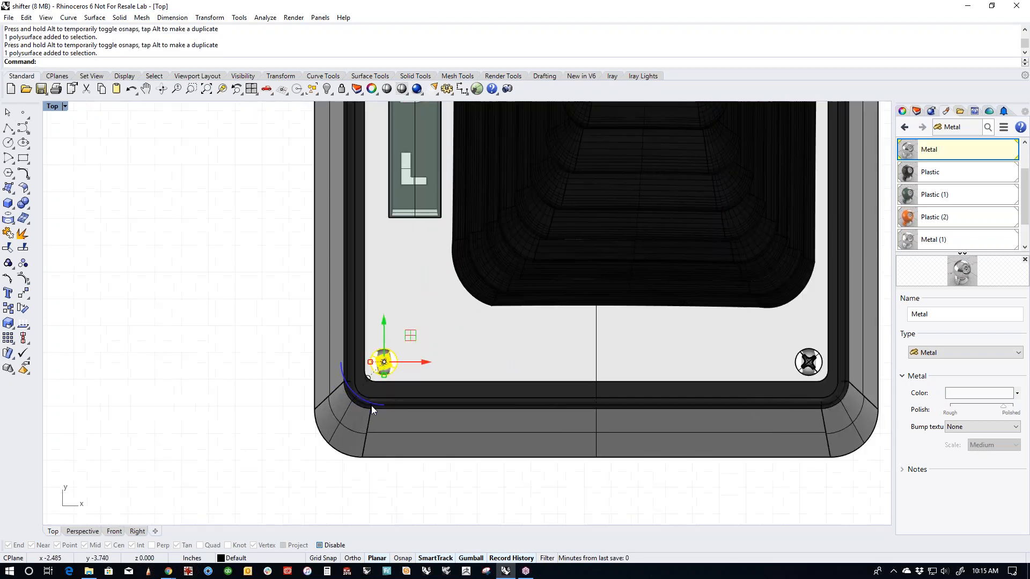
{"action": "scroll", "coordinate": [481, 380], "scroll_direction": "down", "scroll_amount": 1}
{"action": "scroll", "coordinate": [480, 382], "scroll_direction": "down", "scroll_amount": 3}
{"action": "scroll", "coordinate": [617, 402], "scroll_direction": "up", "scroll_amount": 3}
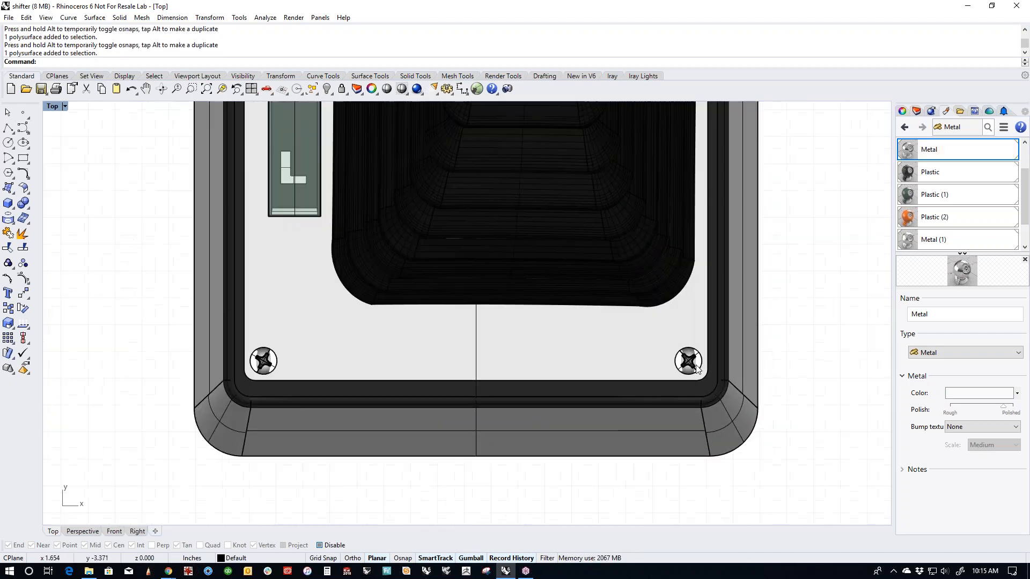
{"action": "left_click", "coordinate": [686, 362]}
{"action": "left_click_drag", "start_coordinate": [684, 404], "coordinate": [688, 404]}
{"action": "left_click", "coordinate": [817, 404]}
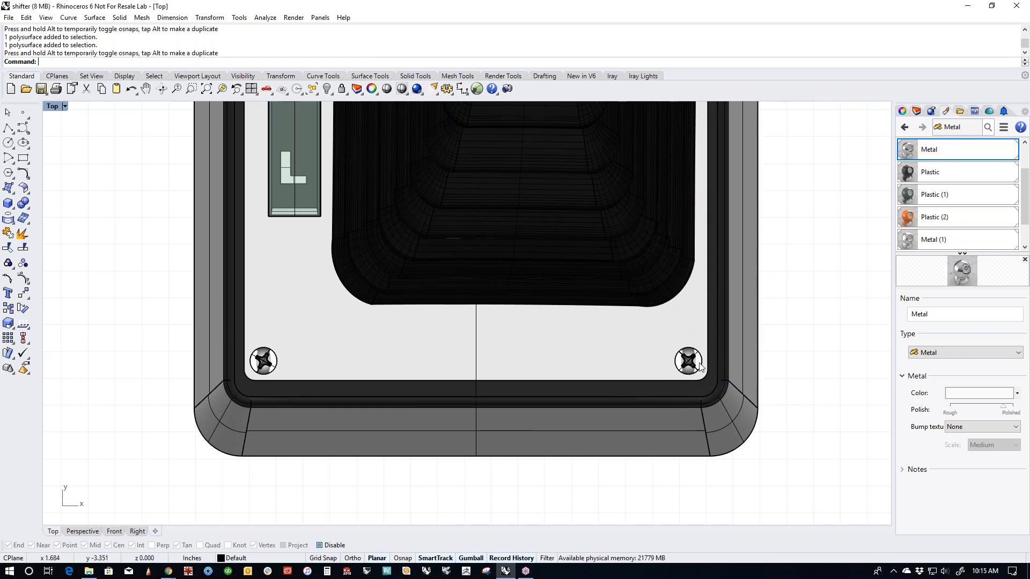
Step: Return to the Perspective view and hide the reference sketch picture beside the model
{"action": "scroll", "coordinate": [418, 377], "scroll_direction": "down", "scroll_amount": 8}
{"action": "right_click_drag", "start_coordinate": [463, 383], "coordinate": [533, 417]}
{"action": "type", "text": "p"}
{"action": "key", "text": "Return"}
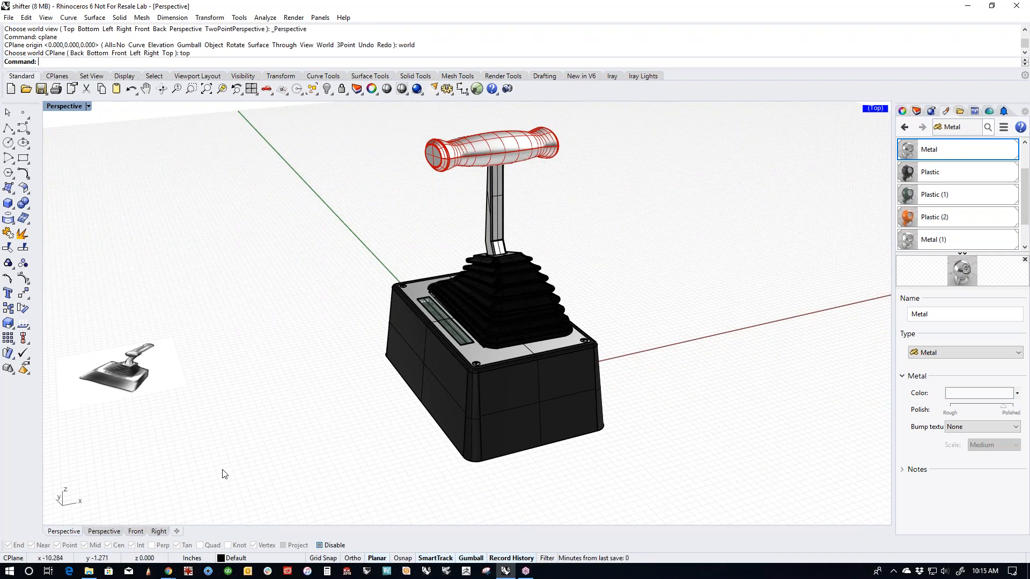
{"action": "left_click", "coordinate": [137, 398]}
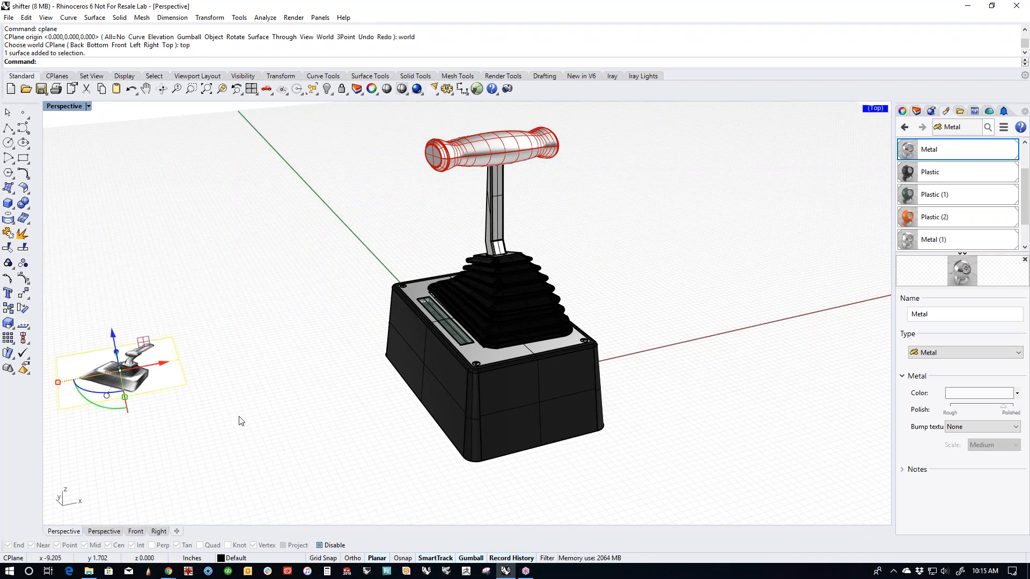
{"action": "type", "text": "h"}
{"action": "key", "text": "Return"}
{"action": "right_click_drag", "start_coordinate": [241, 421], "coordinate": [339, 466]}
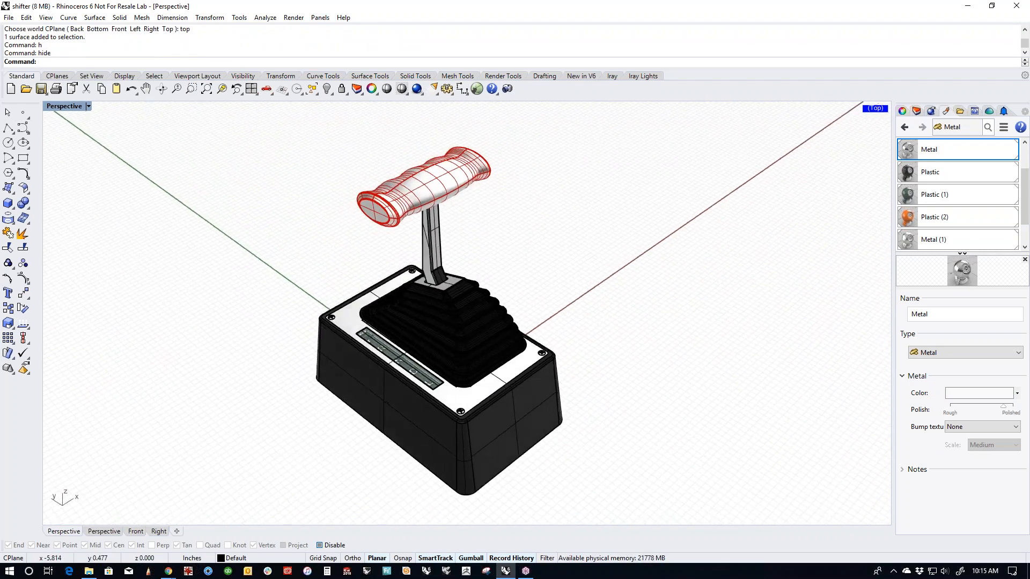
Step: Set the viewport display mode to Raytraced and inspect the shifter's gear indicator strip from the side
{"action": "left_click", "coordinate": [54, 111]}
{"action": "left_click", "coordinate": [80, 240]}
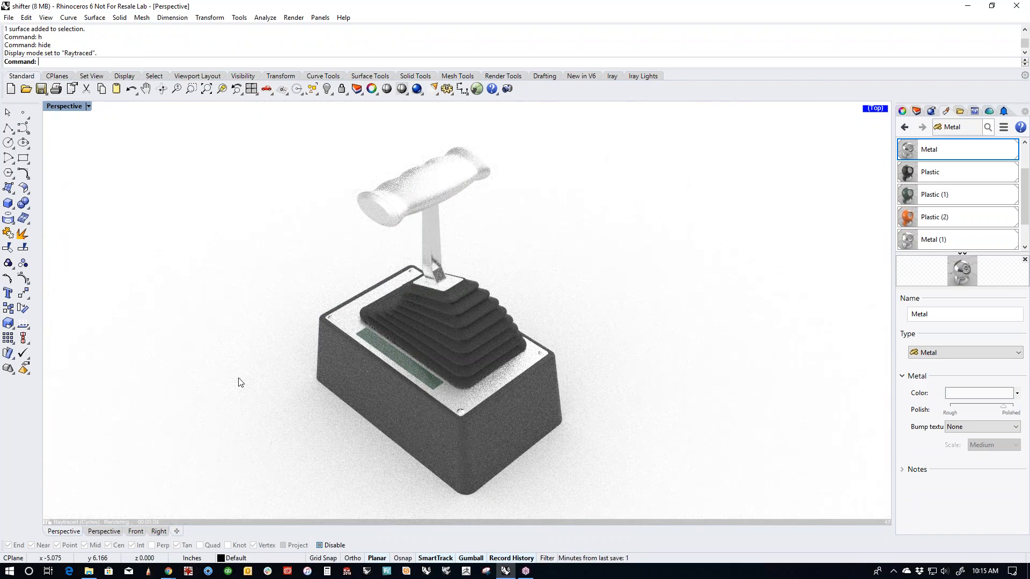
{"action": "mouse_move", "coordinate": [351, 415]}
{"action": "right_mouse_down"}
{"action": "mouse_move", "coordinate": [424, 399]}
{"action": "mouse_move", "coordinate": [350, 398]}
{"action": "mouse_move", "coordinate": [344, 429]}
{"action": "mouse_move", "coordinate": [359, 426]}
{"action": "mouse_move", "coordinate": [348, 430]}
{"action": "right_mouse_up"}
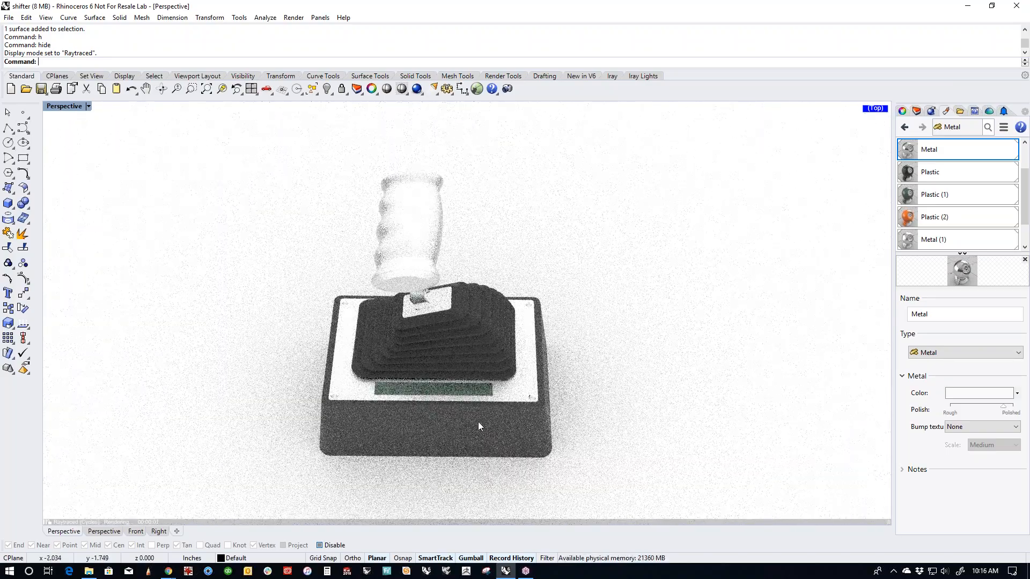
{"action": "scroll", "coordinate": [470, 420], "scroll_direction": "up", "scroll_amount": 3}
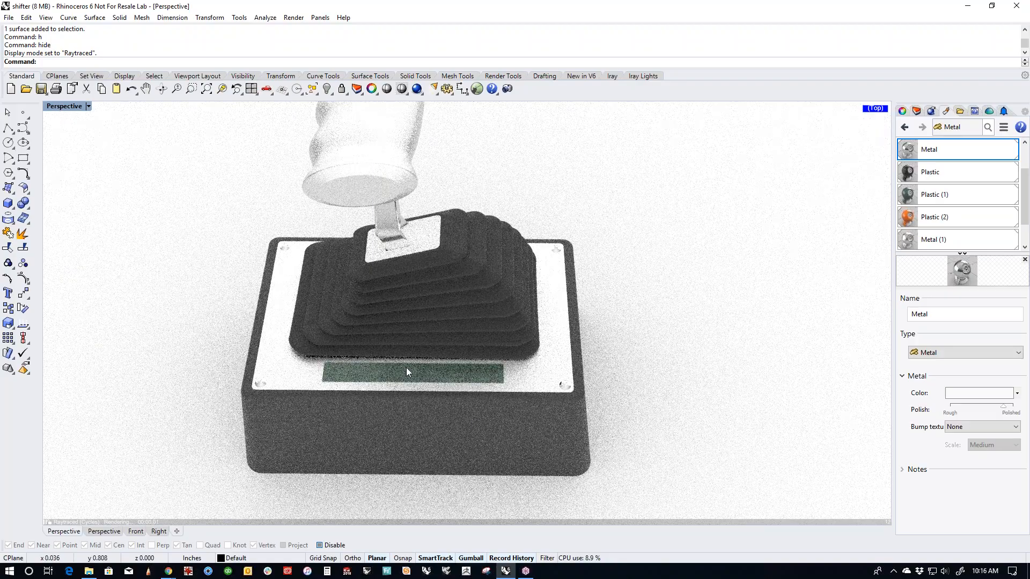
{"action": "scroll", "coordinate": [481, 372], "scroll_direction": "down", "scroll_amount": 2}
{"action": "right_click_drag", "start_coordinate": [570, 358], "coordinate": [620, 394]}
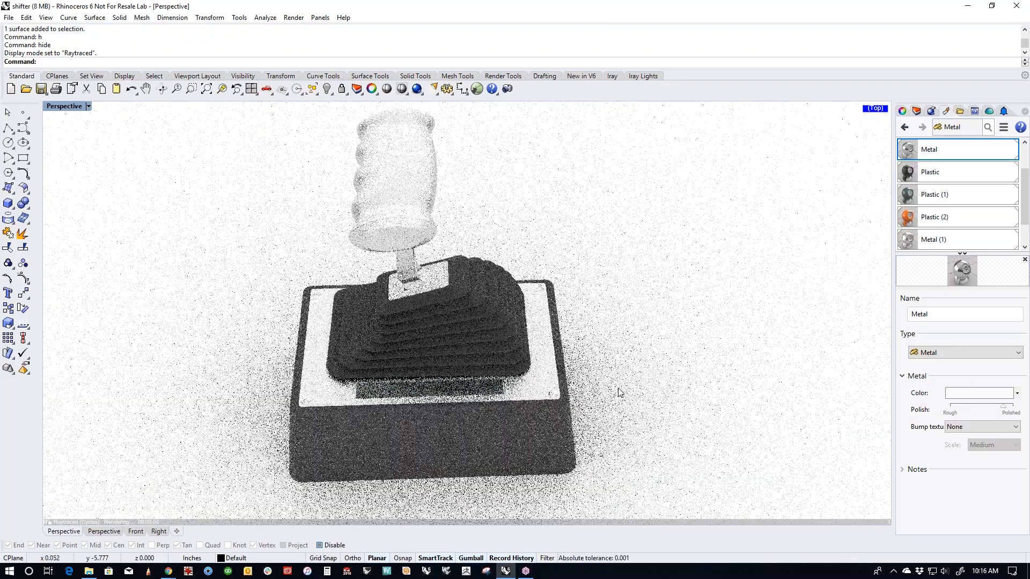
Step: Raise the Plastic (1) material's transparency to 93% and move its clarity slightly closer to Polished
{"action": "left_click", "coordinate": [936, 194]}
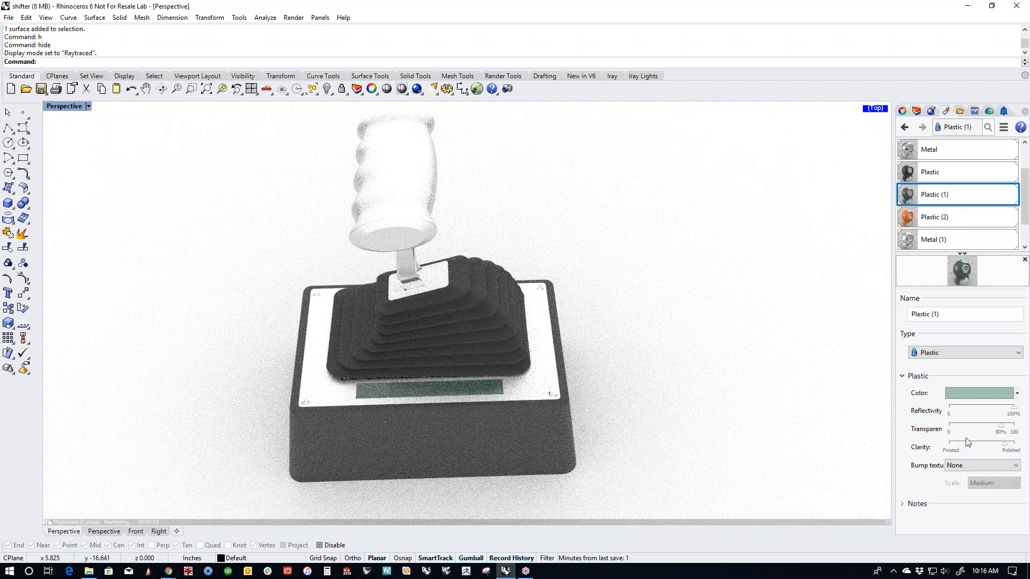
{"action": "left_click_drag", "start_coordinate": [1005, 432], "coordinate": [1006, 434]}
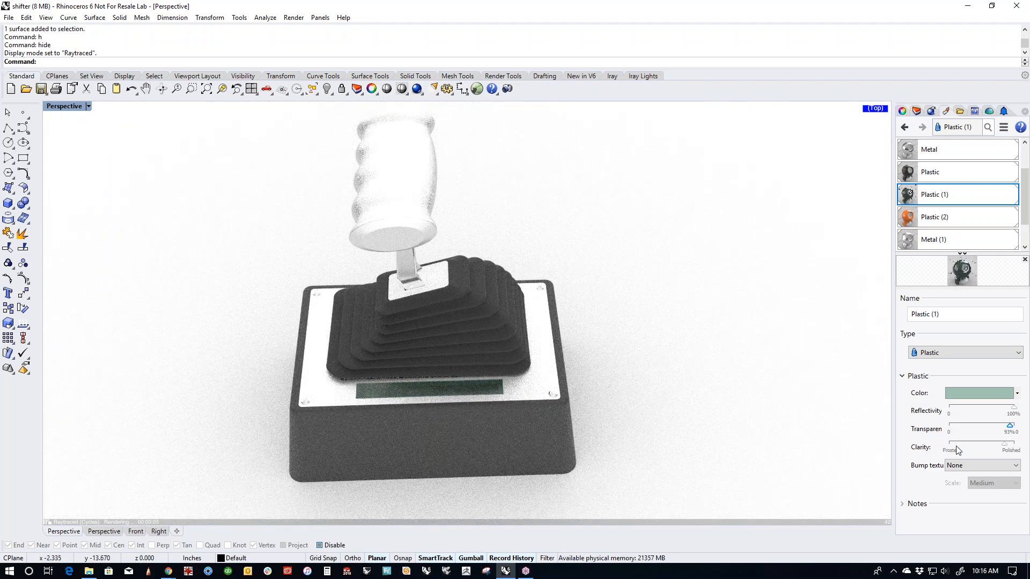
{"action": "left_click_drag", "start_coordinate": [1003, 445], "coordinate": [1007, 445]}
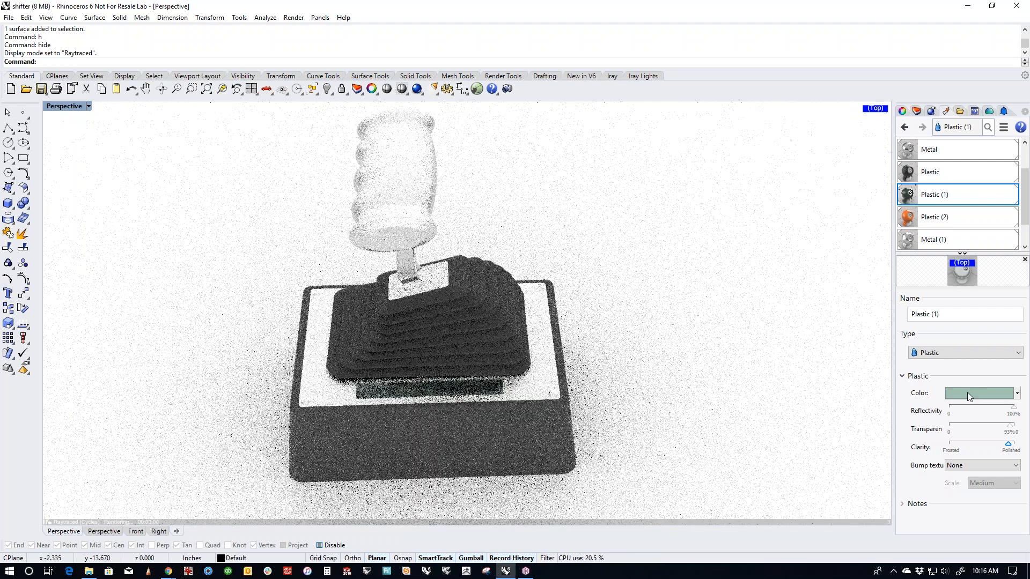
Step: Change the Plastic (1) material's color to a very pale green with RGB 239, 250, 244
{"action": "left_click", "coordinate": [967, 392]}
{"action": "left_click_drag", "start_coordinate": [723, 215], "coordinate": [735, 199]}
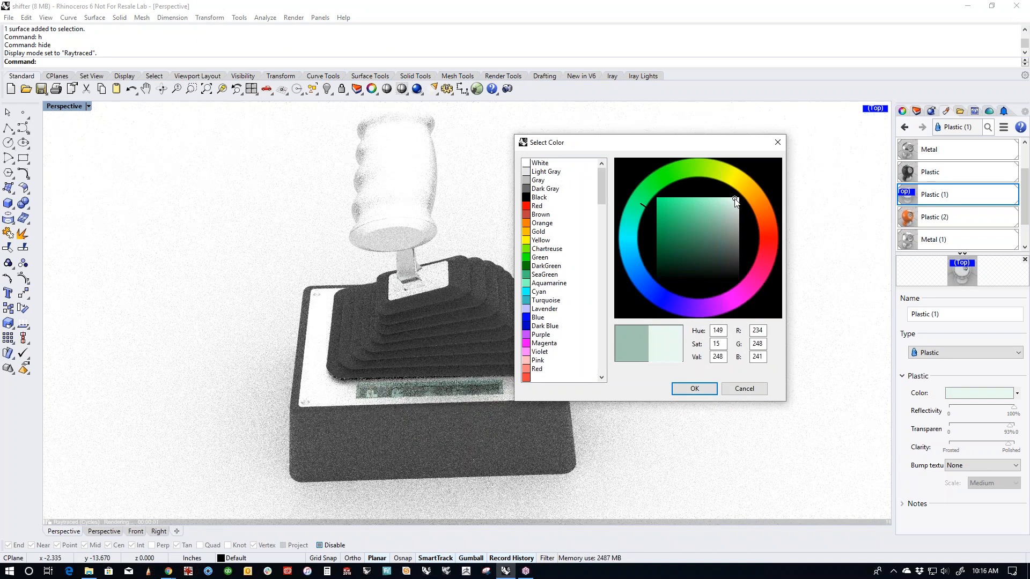
{"action": "left_click_drag", "start_coordinate": [734, 199], "coordinate": [736, 200]}
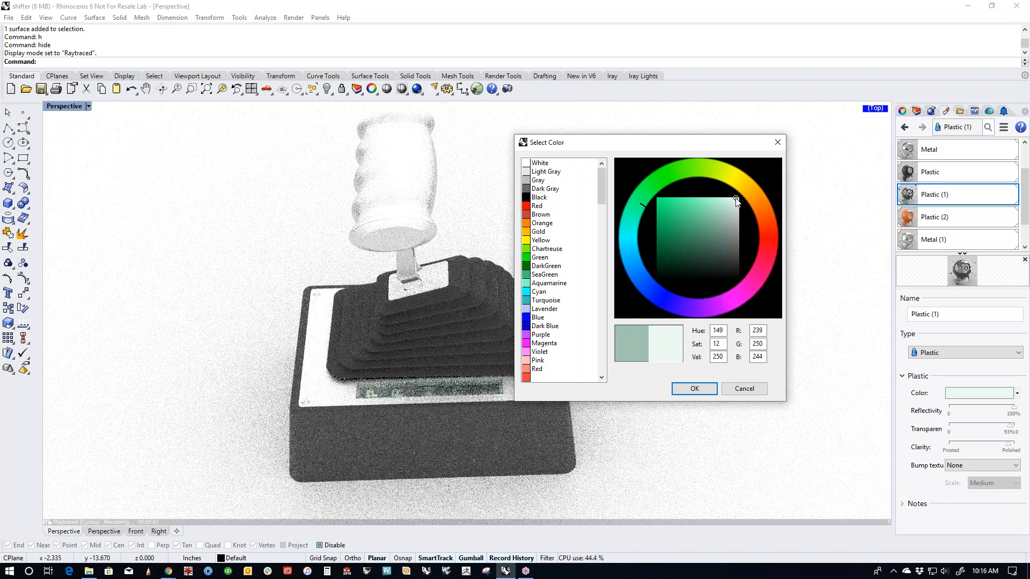
{"action": "left_click", "coordinate": [694, 388]}
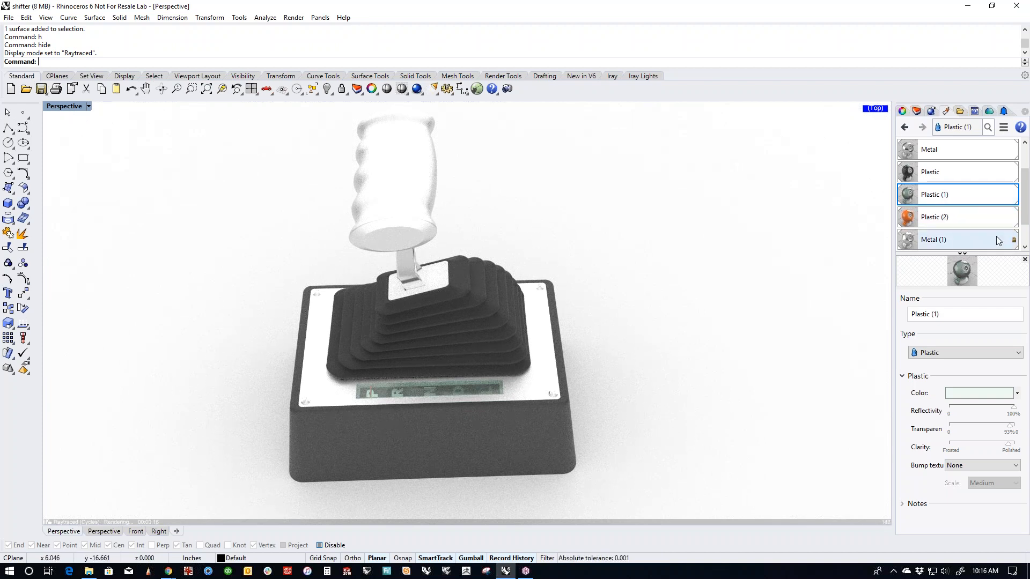
Step: Darken the Metal (1) material's color to a light gray with RGB 214, 214, 214
{"action": "left_click", "coordinate": [946, 155]}
{"action": "left_click", "coordinate": [952, 242]}
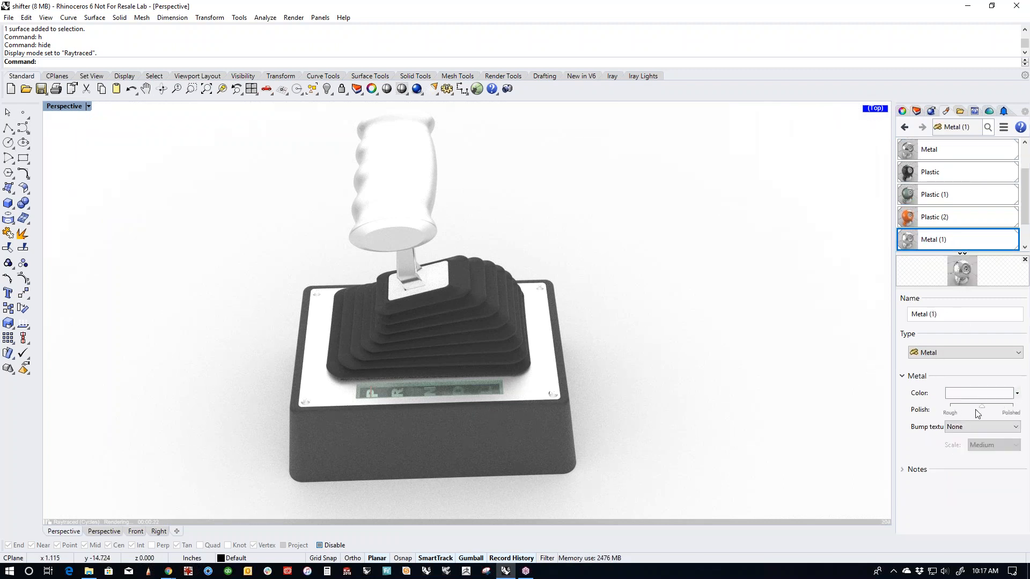
{"action": "left_click", "coordinate": [967, 395]}
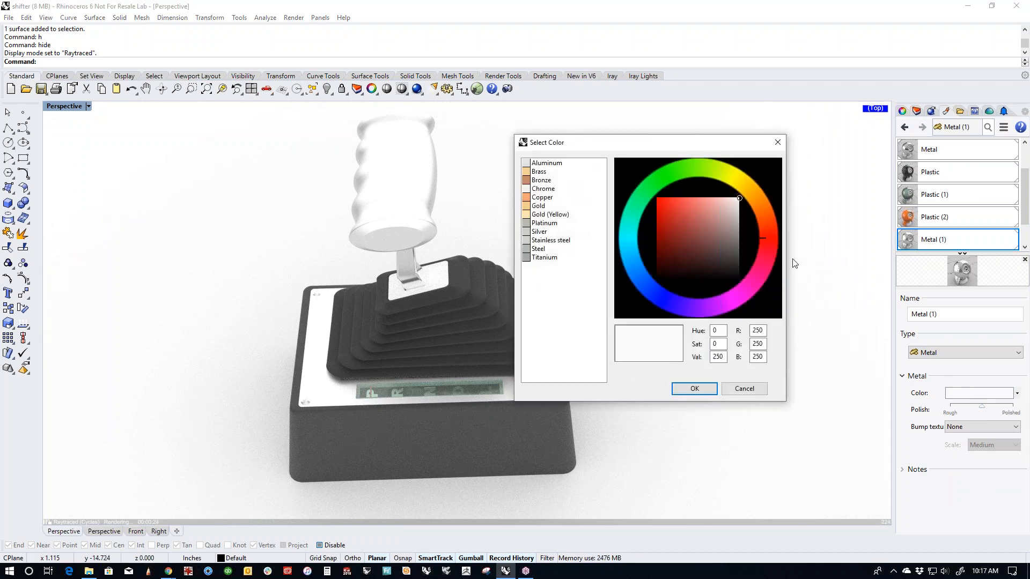
{"action": "left_click_drag", "start_coordinate": [744, 202], "coordinate": [748, 210]}
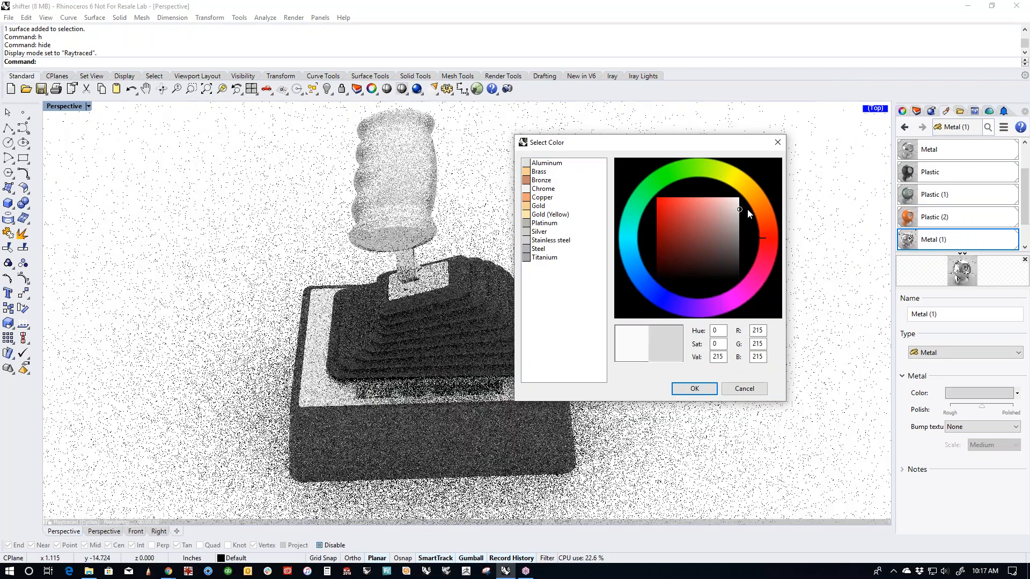
{"action": "mouse_move", "coordinate": [748, 208]}
{"action": "left_mouse_down"}
{"action": "mouse_move", "coordinate": [751, 220]}
{"action": "mouse_move", "coordinate": [678, 222]}
{"action": "mouse_move", "coordinate": [759, 220]}
{"action": "mouse_move", "coordinate": [761, 210]}
{"action": "left_mouse_up"}
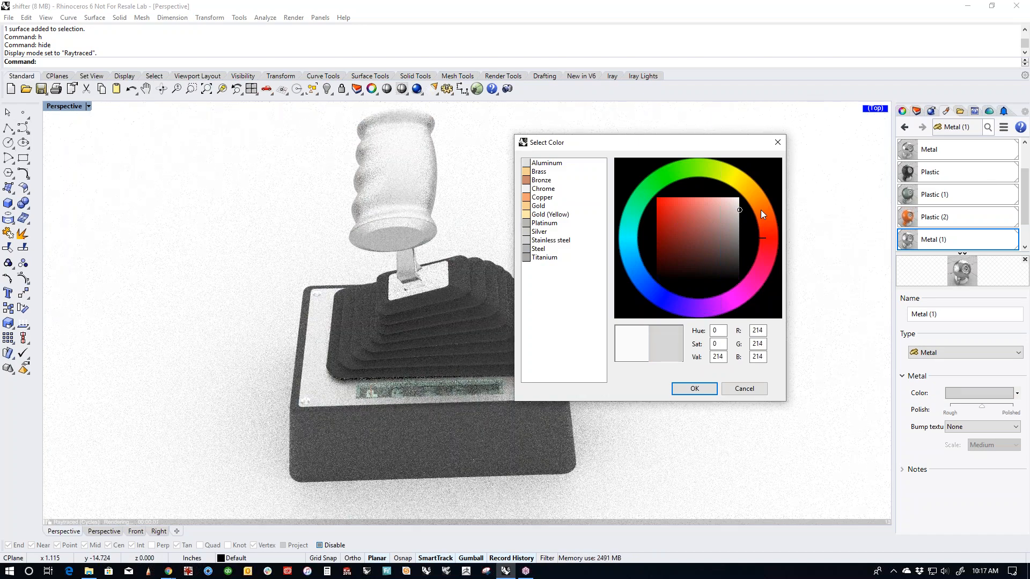
{"action": "left_click", "coordinate": [695, 388]}
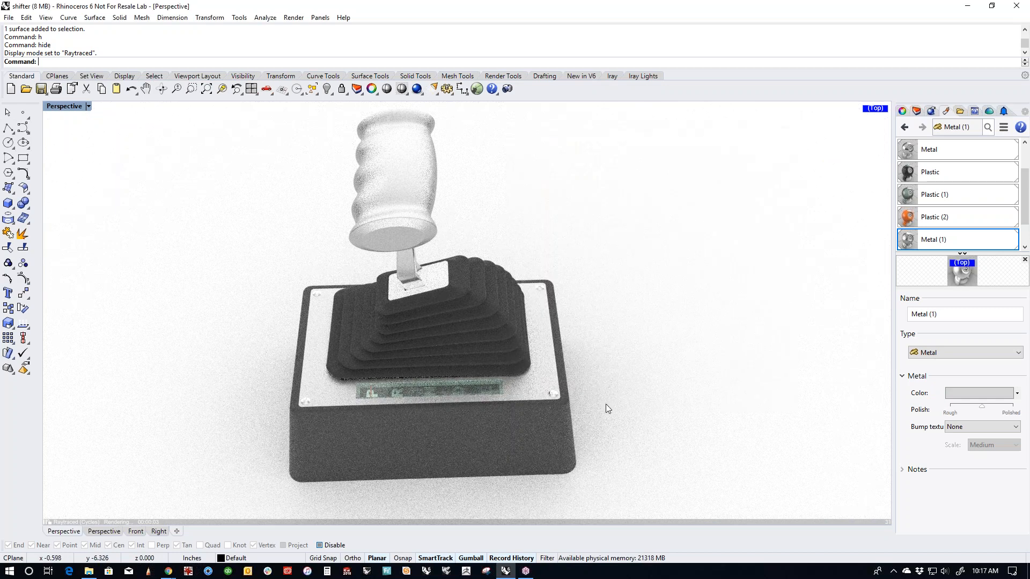
Step: Assign the Metal material to the shifter's large top plate and to the small plate around the lever's base
{"action": "left_click", "coordinate": [537, 377]}
{"action": "left_click", "coordinate": [936, 150]}
{"action": "right_click", "coordinate": [939, 153]}
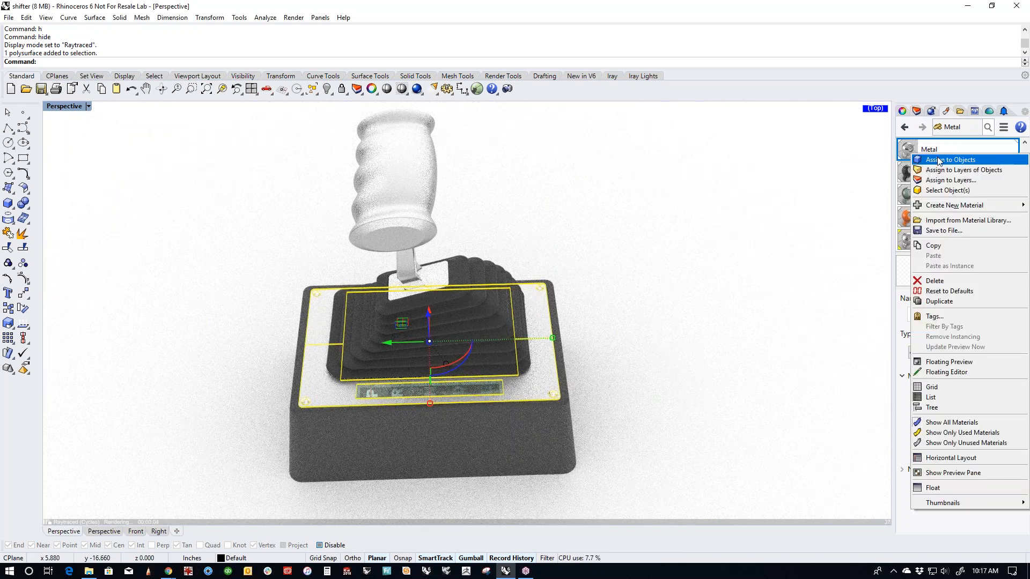
{"action": "left_click", "coordinate": [938, 161]}
{"action": "left_click", "coordinate": [657, 357]}
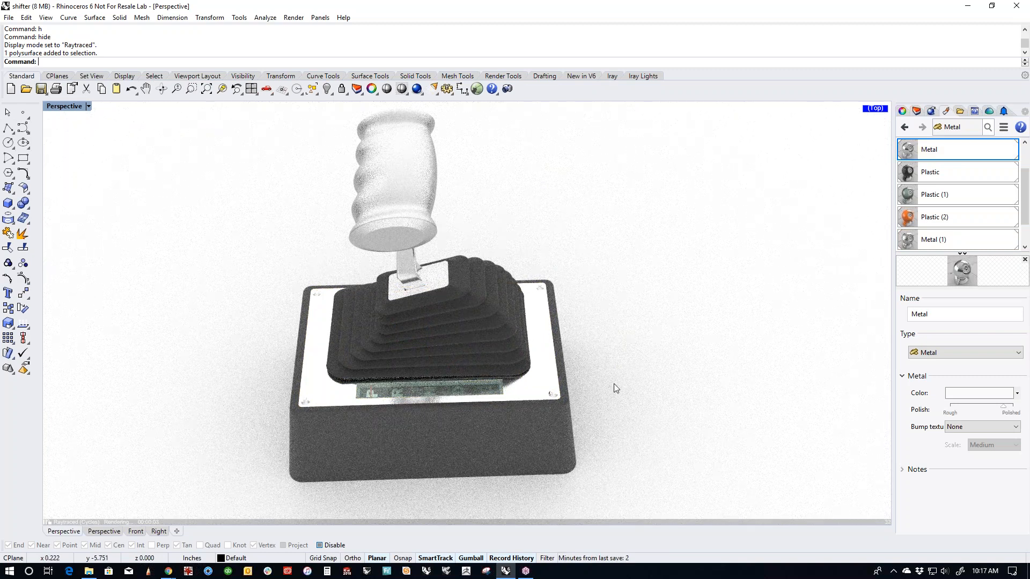
{"action": "left_click", "coordinate": [437, 283]}
{"action": "right_click", "coordinate": [934, 157]}
{"action": "left_click", "coordinate": [944, 164]}
{"action": "left_click", "coordinate": [609, 291]}
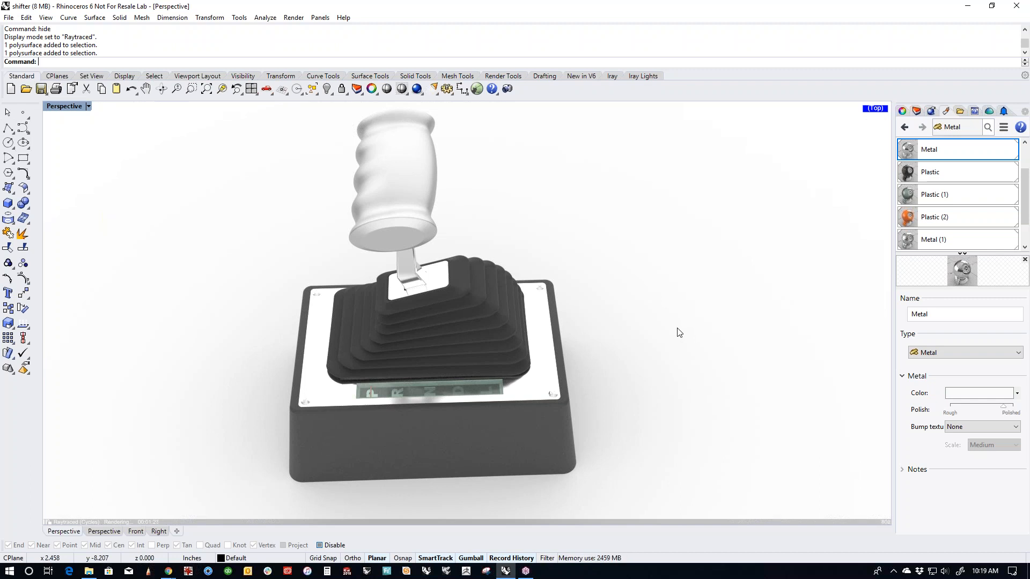
Step: Switch to the Chrome window with the screw page and open vimeo.com in it
{"action": "mouse_move", "coordinate": [169, 571]}
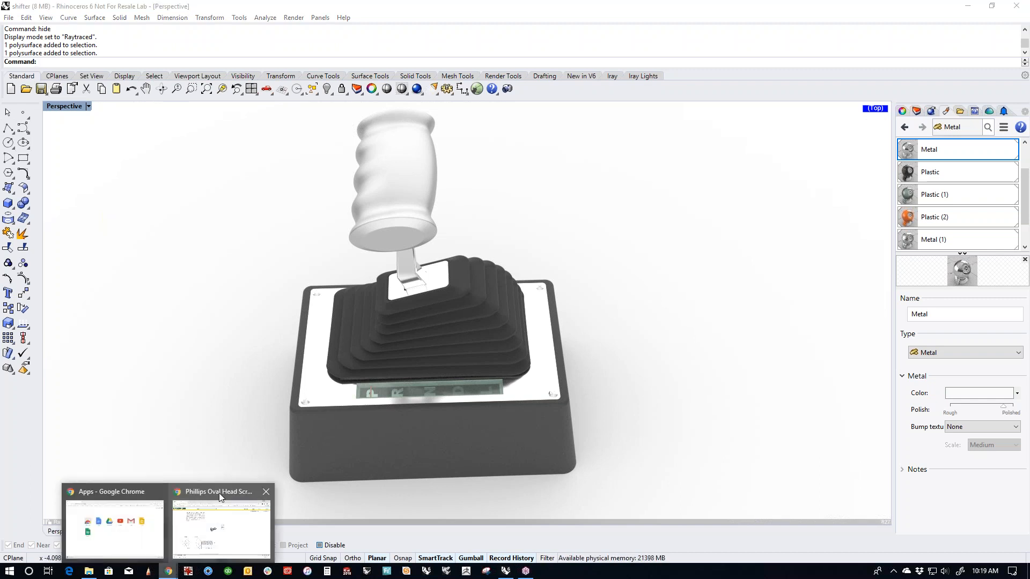
{"action": "left_click", "coordinate": [220, 494]}
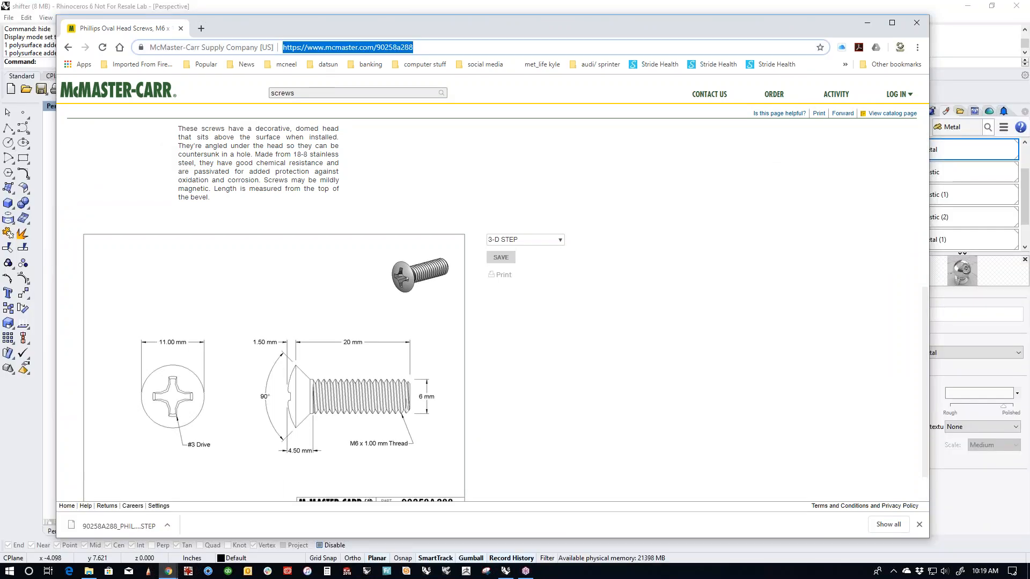
{"action": "type", "text": "vimeo"}
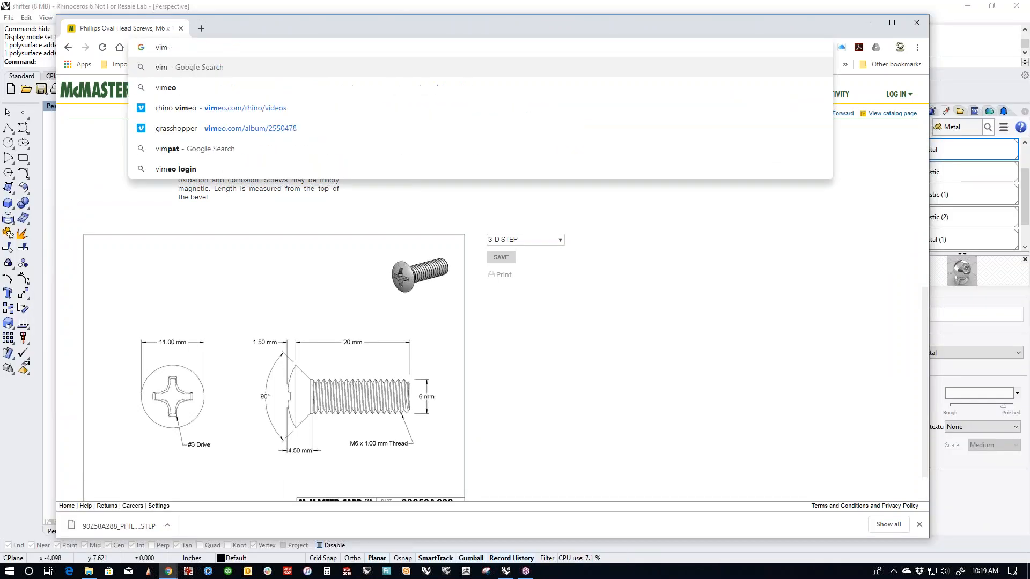
{"action": "type", "text": ".com"}
{"action": "key", "text": "Return"}
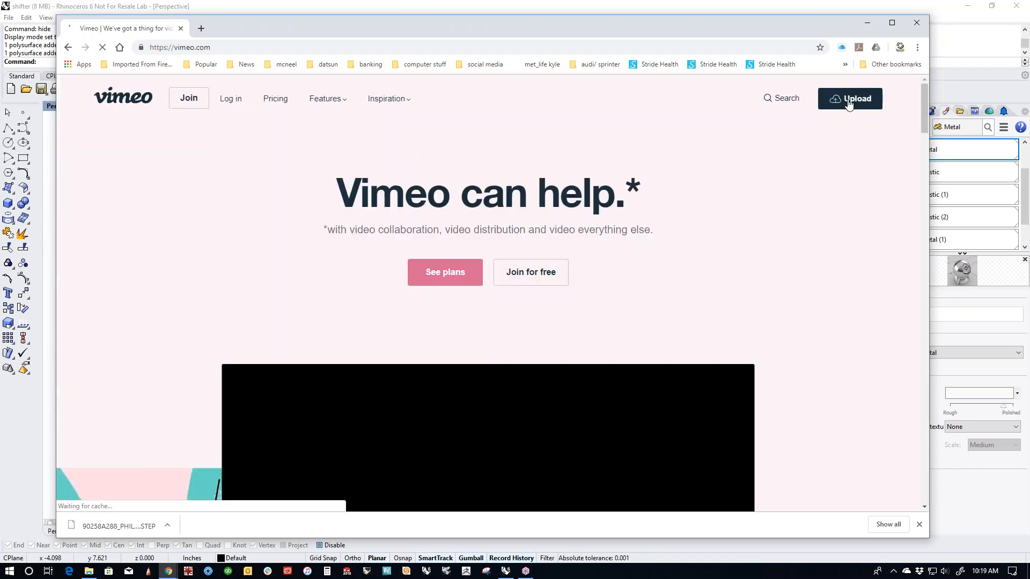
Step: Search Vimeo for "rhino 3d" and open the Rhino Tutorials channel from the results
{"action": "left_click", "coordinate": [775, 99]}
{"action": "type", "text": "rhi"}
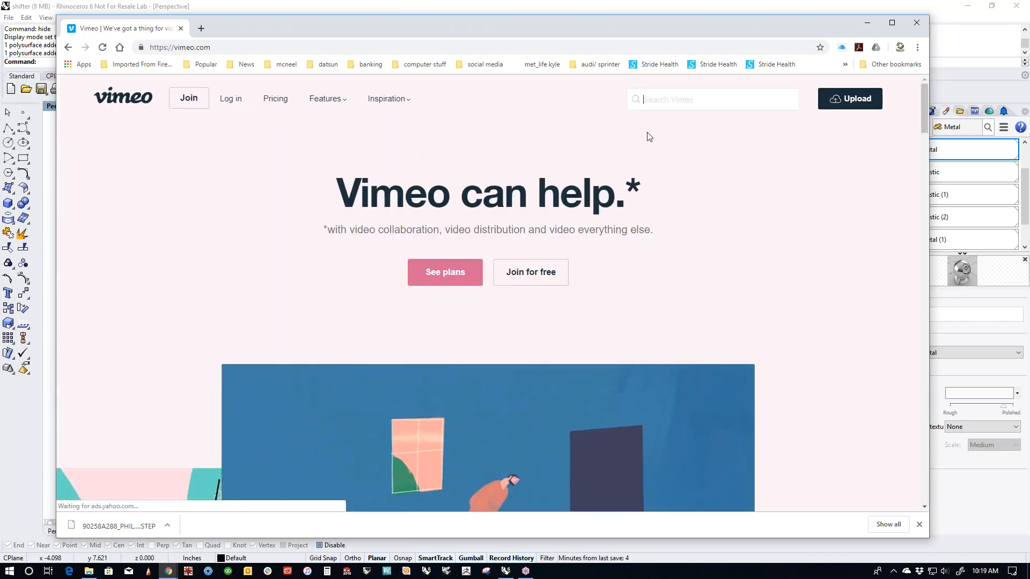
{"action": "type", "text": "no 3d"}
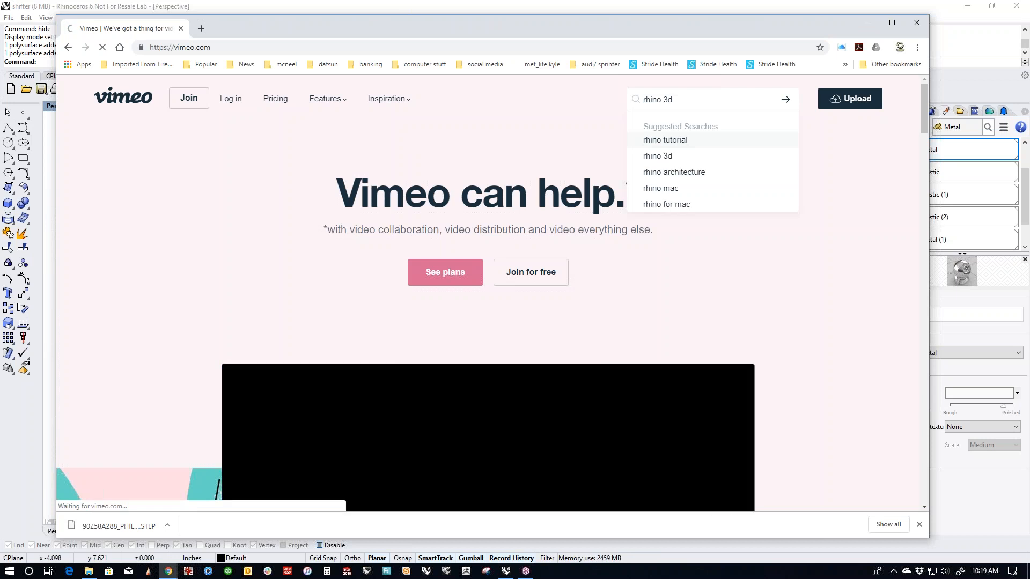
{"action": "key", "text": "Return"}
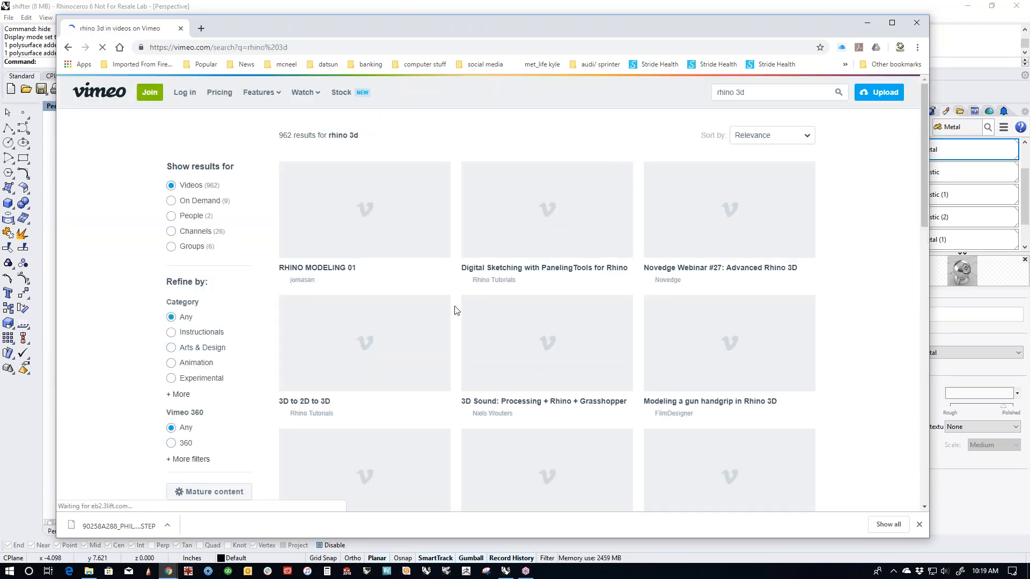
{"action": "left_click", "coordinate": [302, 268]}
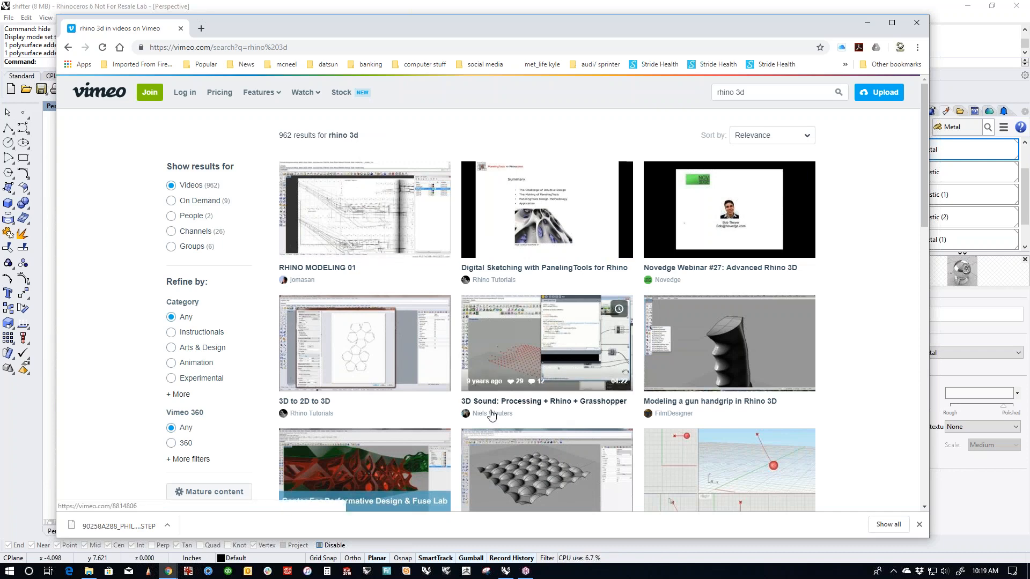
{"action": "left_click", "coordinate": [496, 280]}
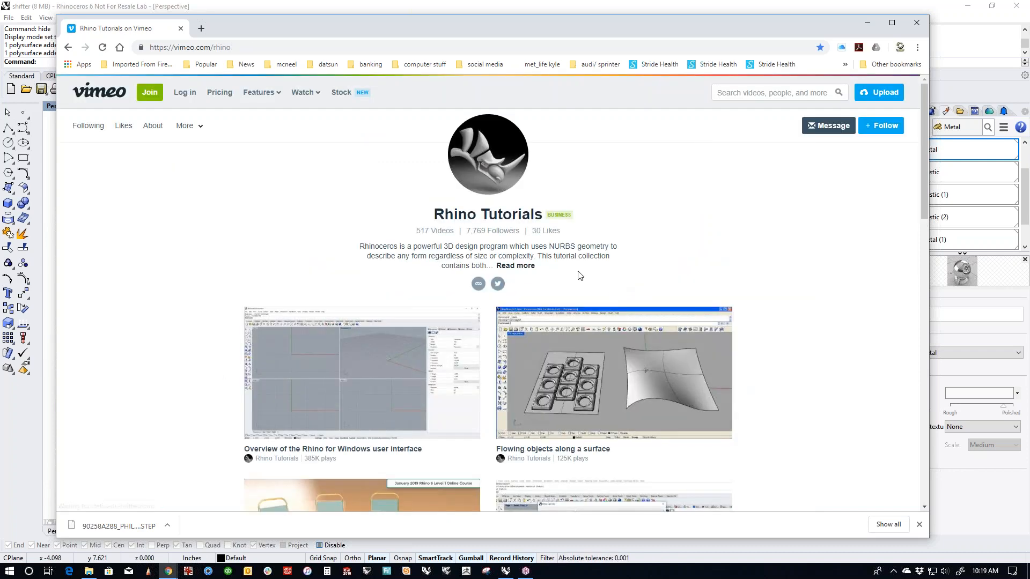
Step: Look through the newer videos on the Rhino Tutorials channel for Getting Started modeling lessons
{"action": "left_click_drag", "start_coordinate": [446, 232], "coordinate": [382, 243]}
{"action": "left_click", "coordinate": [382, 241]}
{"action": "scroll", "coordinate": [676, 263], "scroll_direction": "down", "scroll_amount": 10}
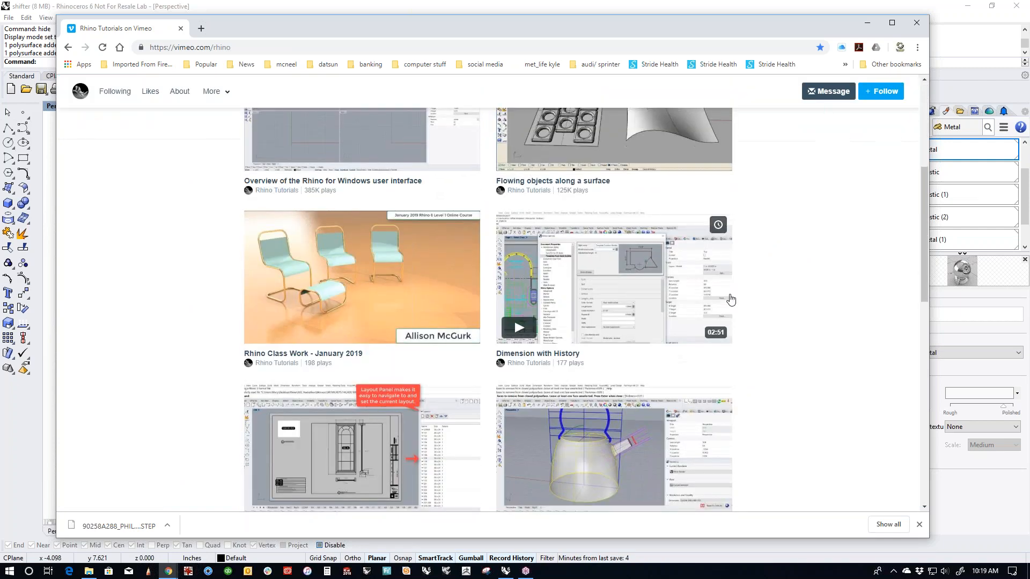
{"action": "scroll", "coordinate": [761, 359], "scroll_direction": "down", "scroll_amount": 7}
{"action": "left_click", "coordinate": [518, 283]}
{"action": "scroll", "coordinate": [810, 319], "scroll_direction": "down", "scroll_amount": 10}
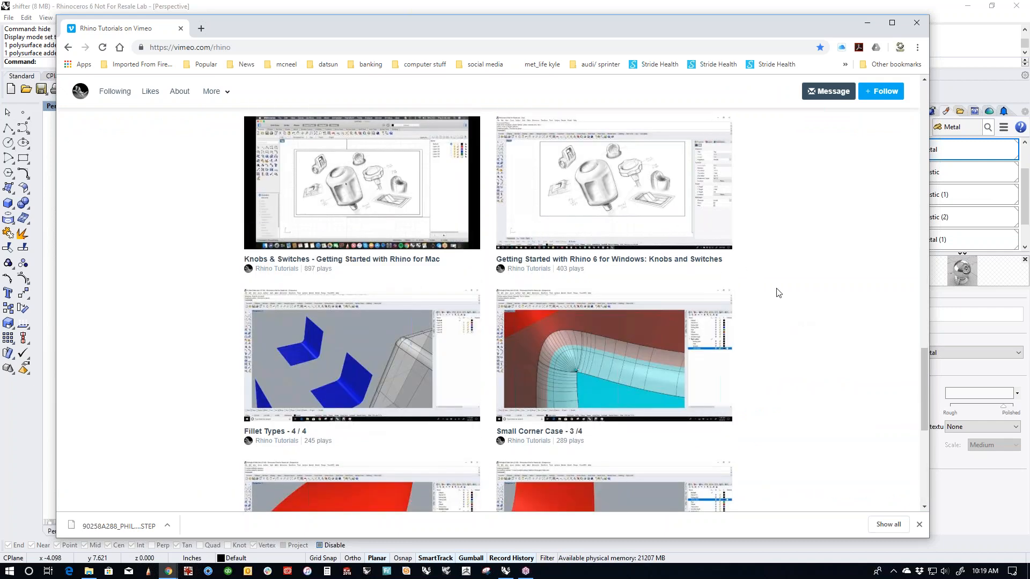
{"action": "scroll", "coordinate": [781, 295], "scroll_direction": "down", "scroll_amount": 5}
{"action": "left_click", "coordinate": [573, 369]}
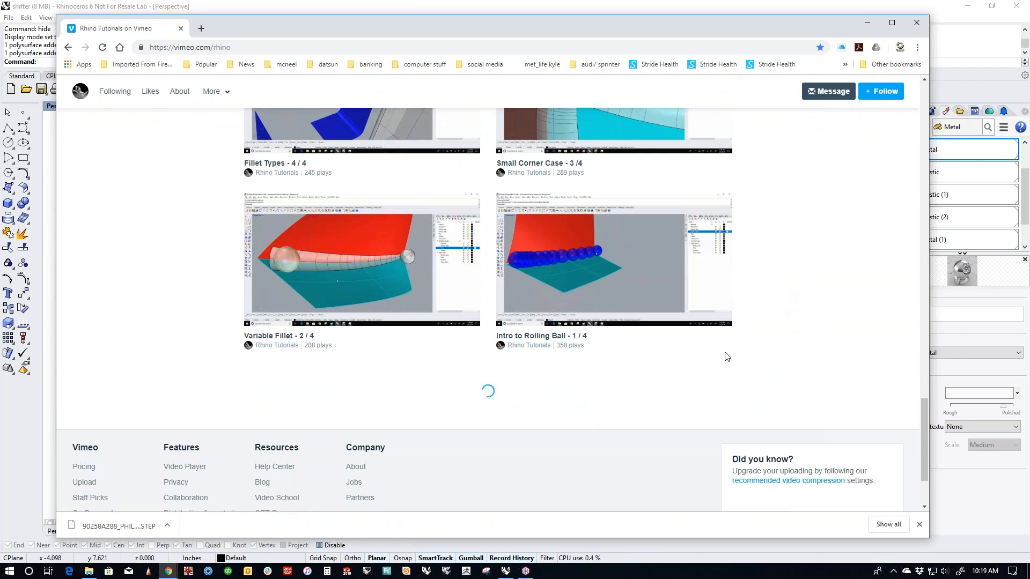
{"action": "scroll", "coordinate": [813, 346], "scroll_direction": "down", "scroll_amount": 10}
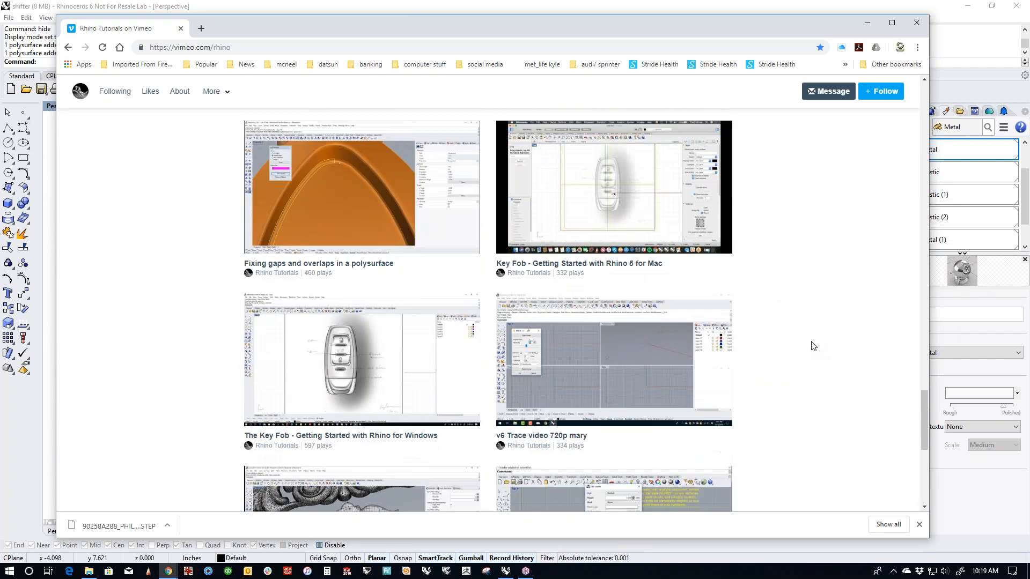
{"action": "scroll", "coordinate": [785, 292], "scroll_direction": "down", "scroll_amount": 4}
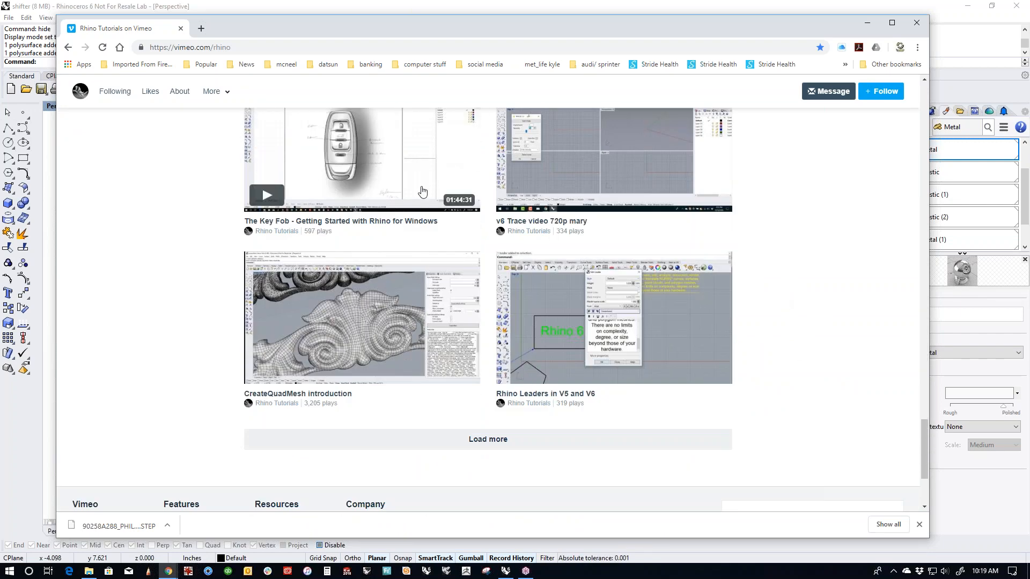
{"action": "scroll", "coordinate": [751, 250], "scroll_direction": "up", "scroll_amount": 4}
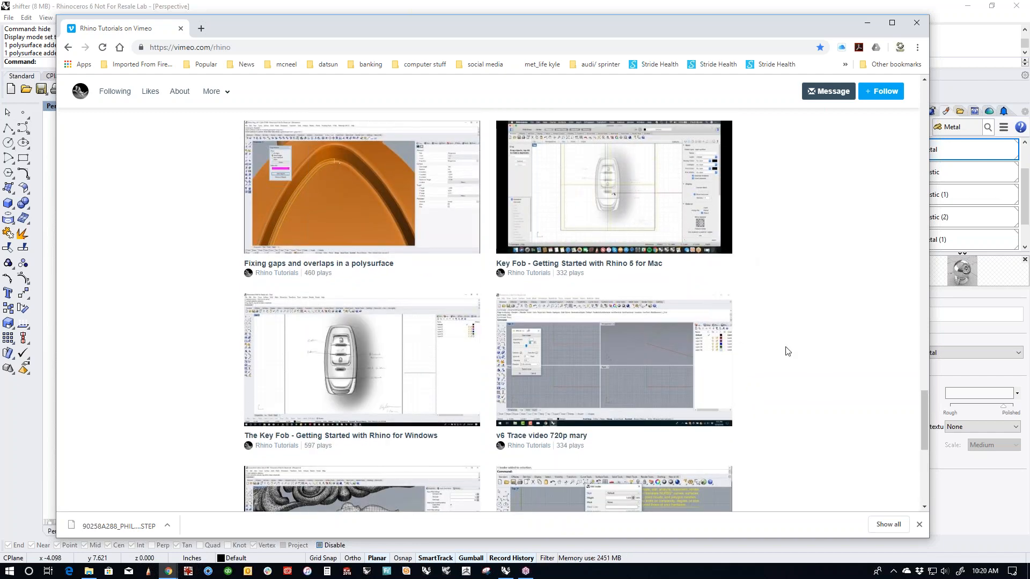
Step: Load more of the channel's videos and browse the older Getting Started lessons and modeling projects
{"action": "scroll", "coordinate": [785, 352], "scroll_direction": "down", "scroll_amount": 5}
{"action": "left_click", "coordinate": [547, 385]}
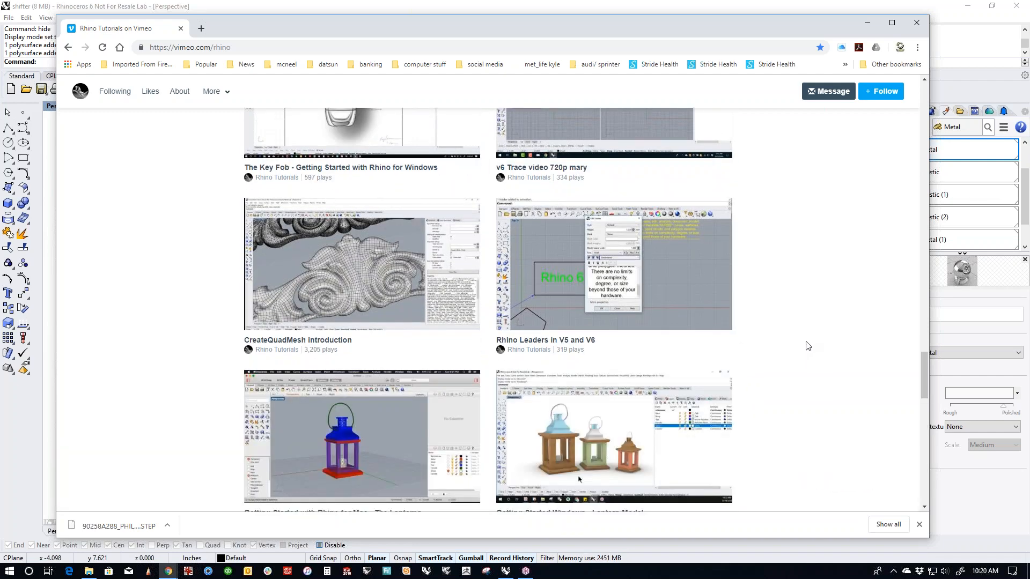
{"action": "scroll", "coordinate": [809, 345], "scroll_direction": "down", "scroll_amount": 1}
{"action": "scroll", "coordinate": [808, 345], "scroll_direction": "down", "scroll_amount": 10}
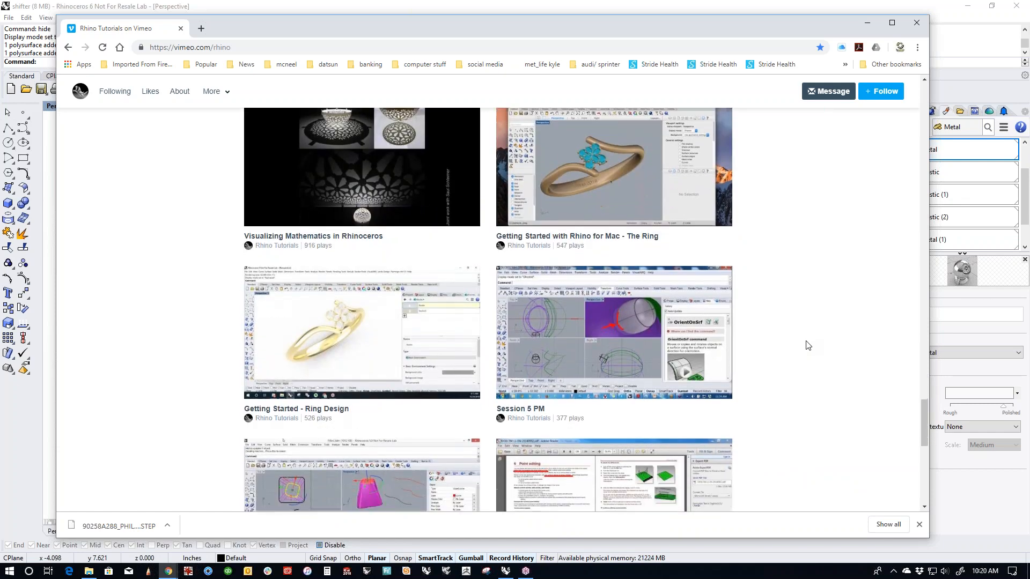
{"action": "scroll", "coordinate": [808, 345], "scroll_direction": "down", "scroll_amount": 5}
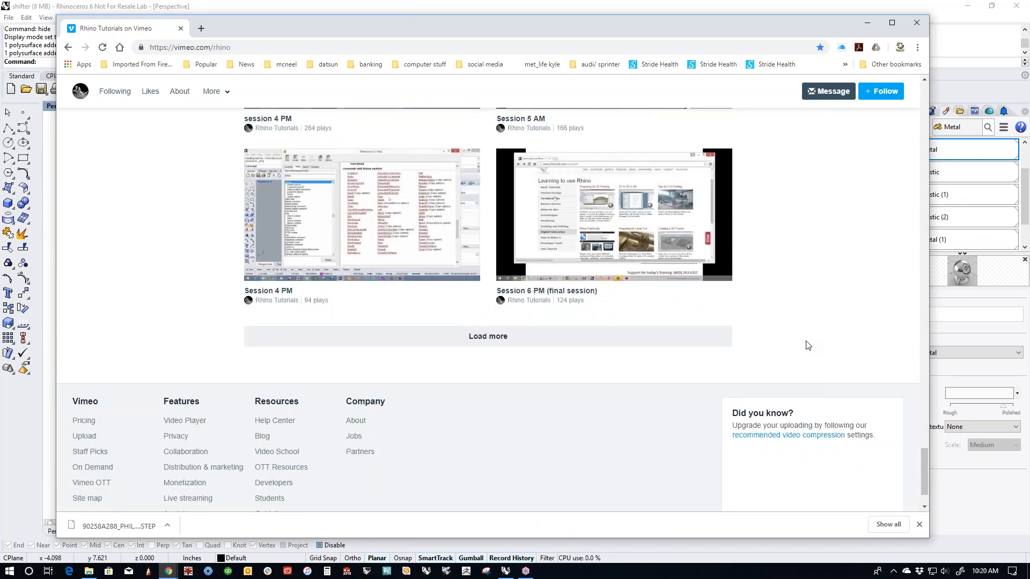
{"action": "left_click", "coordinate": [651, 344]}
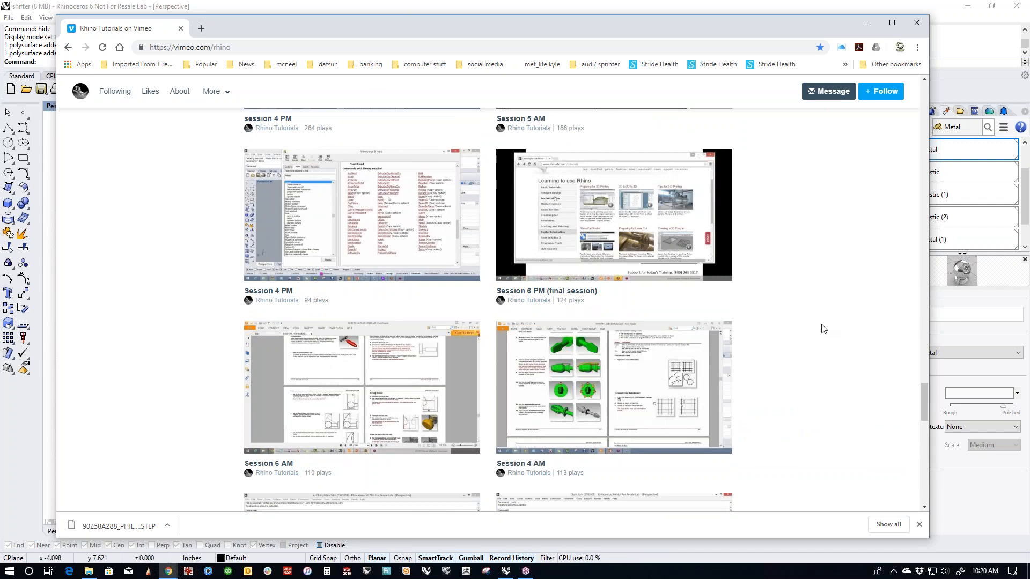
{"action": "scroll", "coordinate": [824, 329], "scroll_direction": "down", "scroll_amount": 5}
{"action": "scroll", "coordinate": [825, 330], "scroll_direction": "down", "scroll_amount": 9}
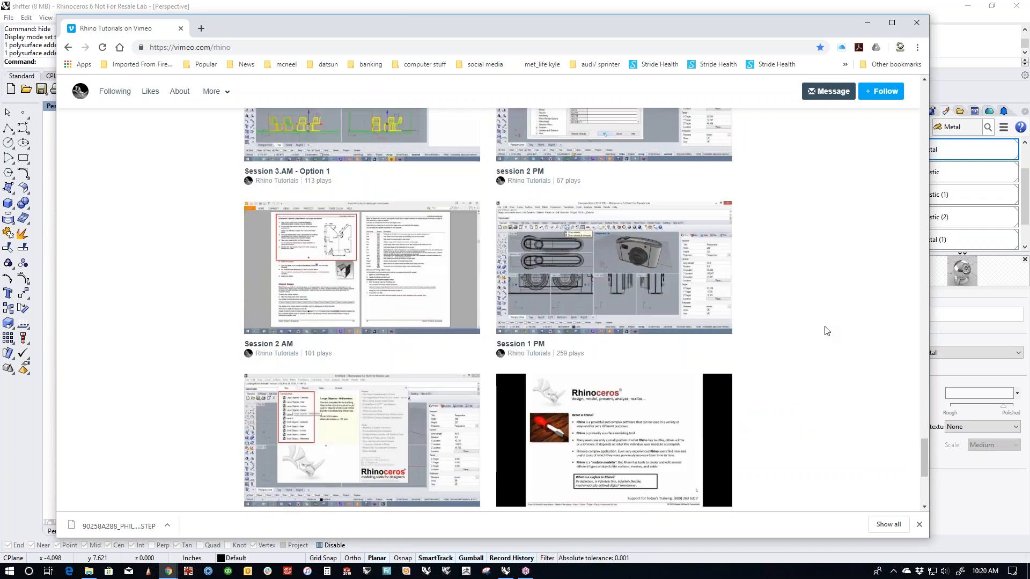
{"action": "left_click", "coordinate": [628, 449]}
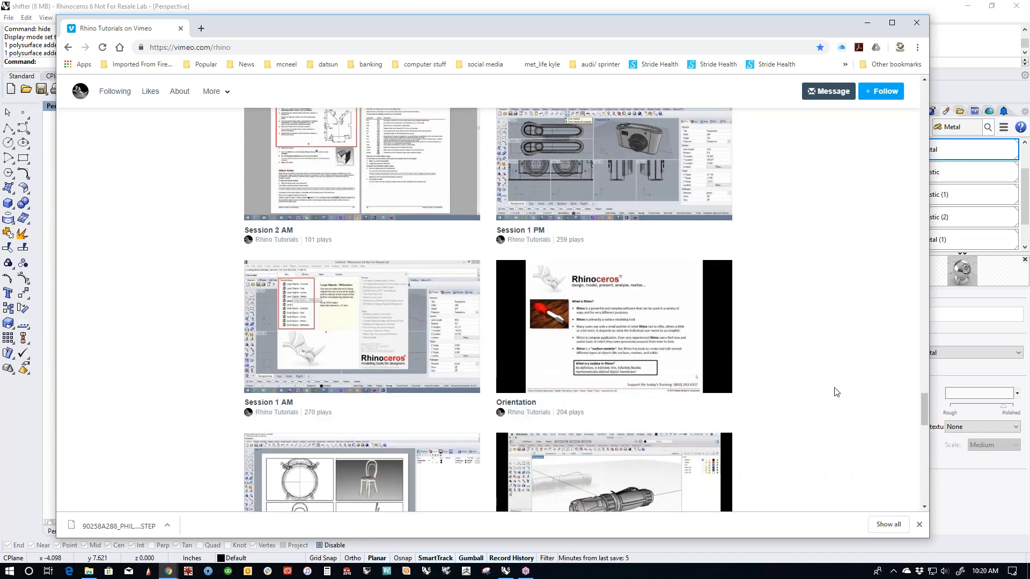
{"action": "scroll", "coordinate": [835, 389], "scroll_direction": "down", "scroll_amount": 5}
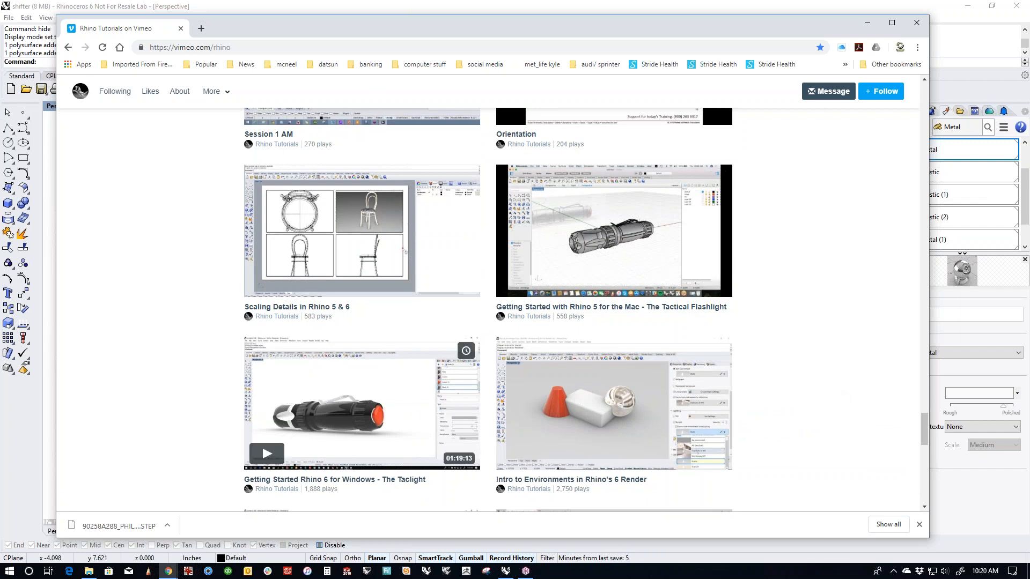
{"action": "scroll", "coordinate": [762, 375], "scroll_direction": "down", "scroll_amount": 3}
{"action": "scroll", "coordinate": [763, 377], "scroll_direction": "down", "scroll_amount": 3}
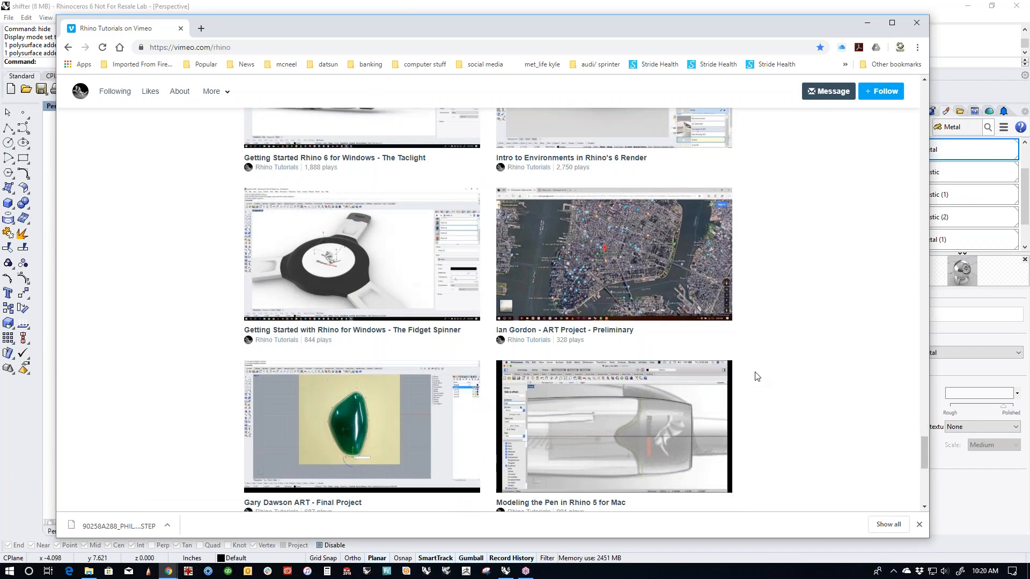
{"action": "scroll", "coordinate": [687, 402], "scroll_direction": "down", "scroll_amount": 2}
{"action": "scroll", "coordinate": [687, 402], "scroll_direction": "down", "scroll_amount": 7}
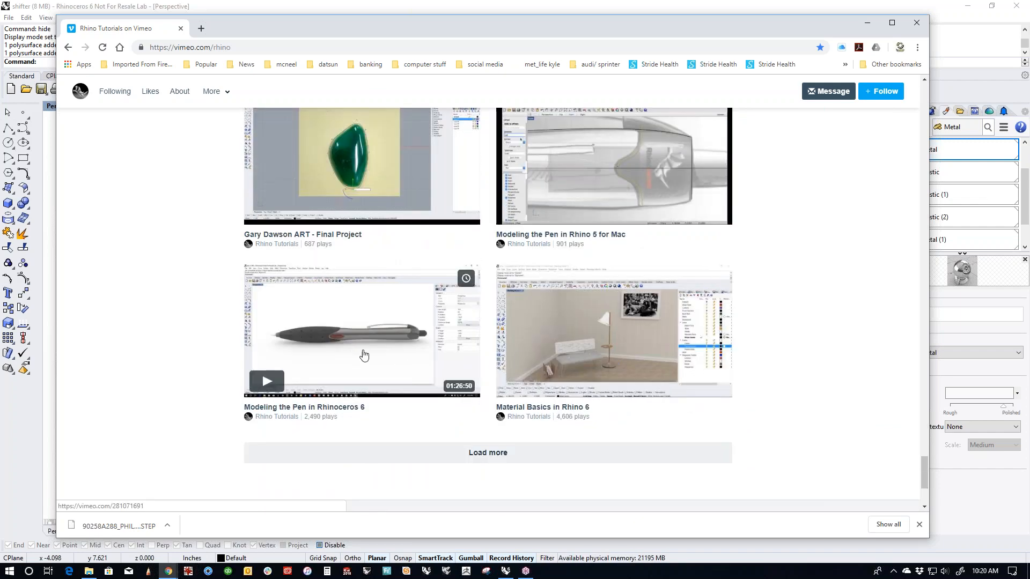
Step: Load more of the channel's videos, then open the Rhino Tutorials list of channels from its profile page
{"action": "left_click", "coordinate": [579, 273]}
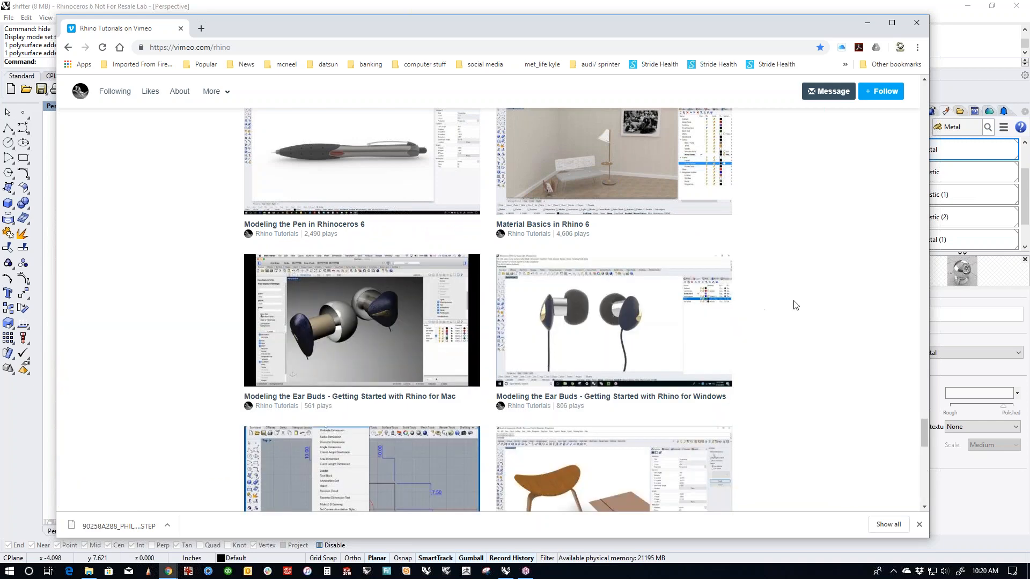
{"action": "scroll", "coordinate": [921, 405], "scroll_direction": "up", "scroll_amount": 10}
{"action": "scroll", "coordinate": [924, 318], "scroll_direction": "up", "scroll_amount": 15}
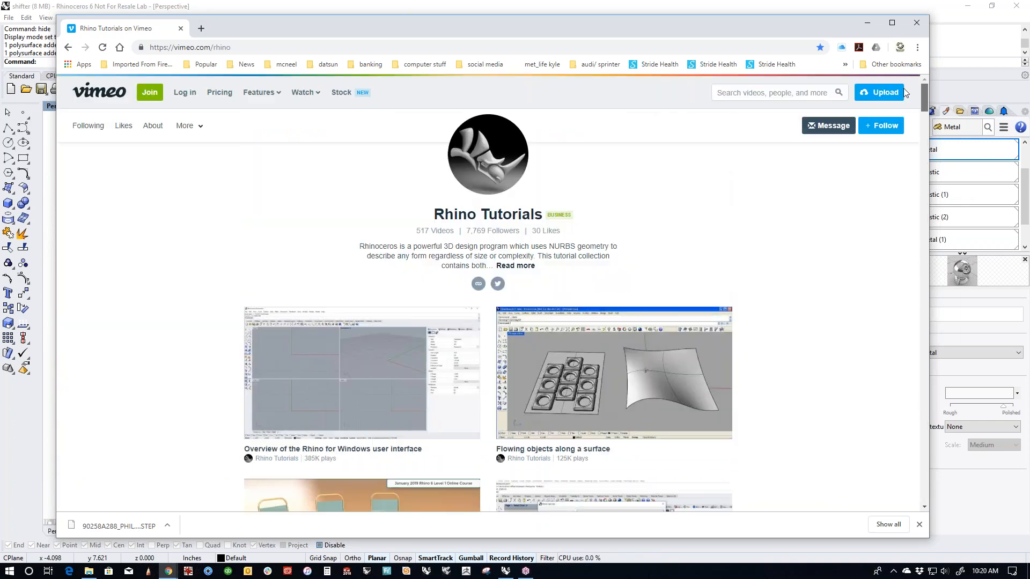
{"action": "left_click", "coordinate": [202, 133]}
{"action": "left_click", "coordinate": [180, 165]}
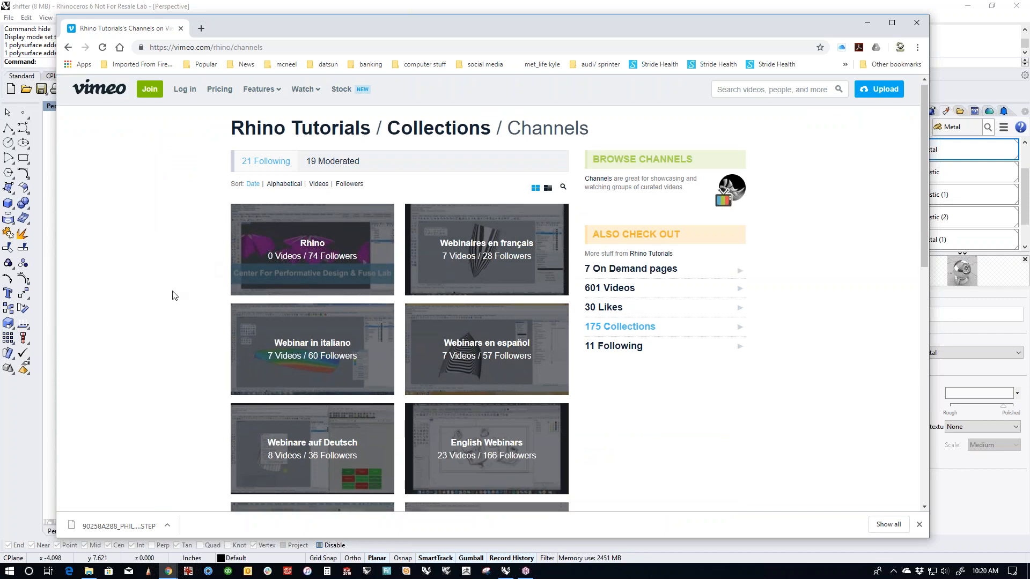
Step: Open the Getting Started with Rhino channel from the second page of the channels list and look through its videos
{"action": "scroll", "coordinate": [172, 293], "scroll_direction": "down", "scroll_amount": 4}
{"action": "scroll", "coordinate": [354, 463], "scroll_direction": "down", "scroll_amount": 3}
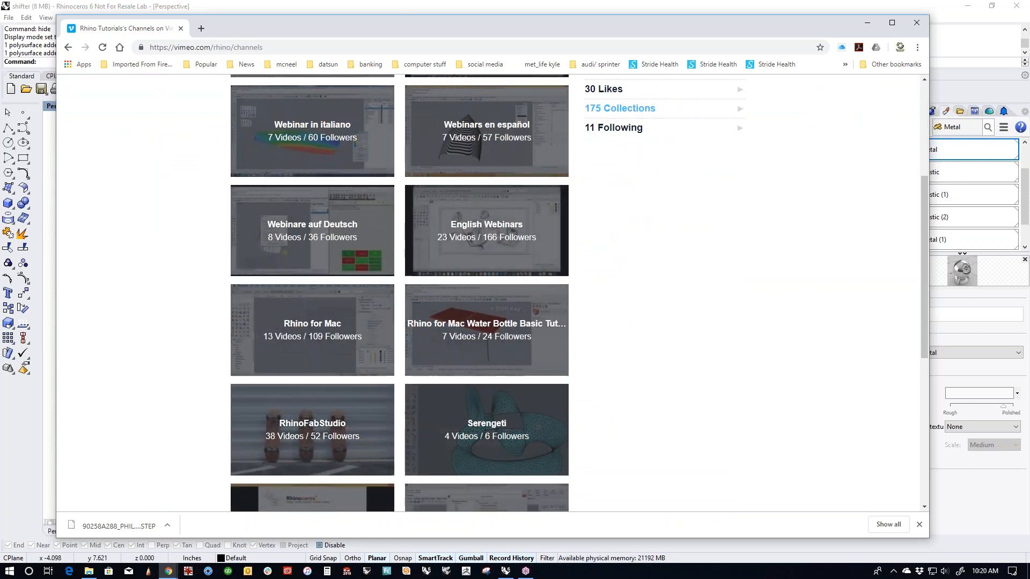
{"action": "left_click", "coordinate": [256, 445]}
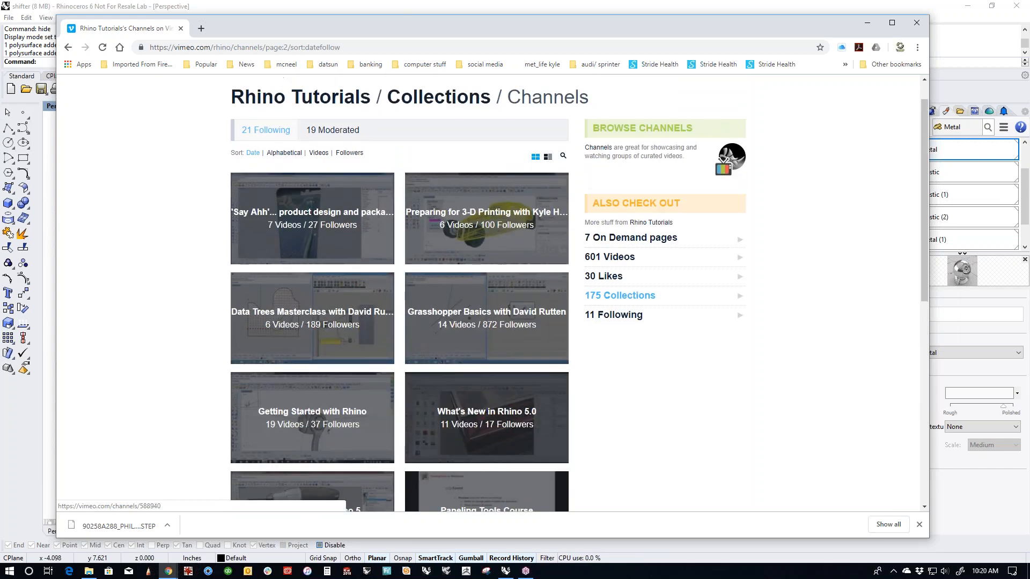
{"action": "left_click", "coordinate": [312, 416]}
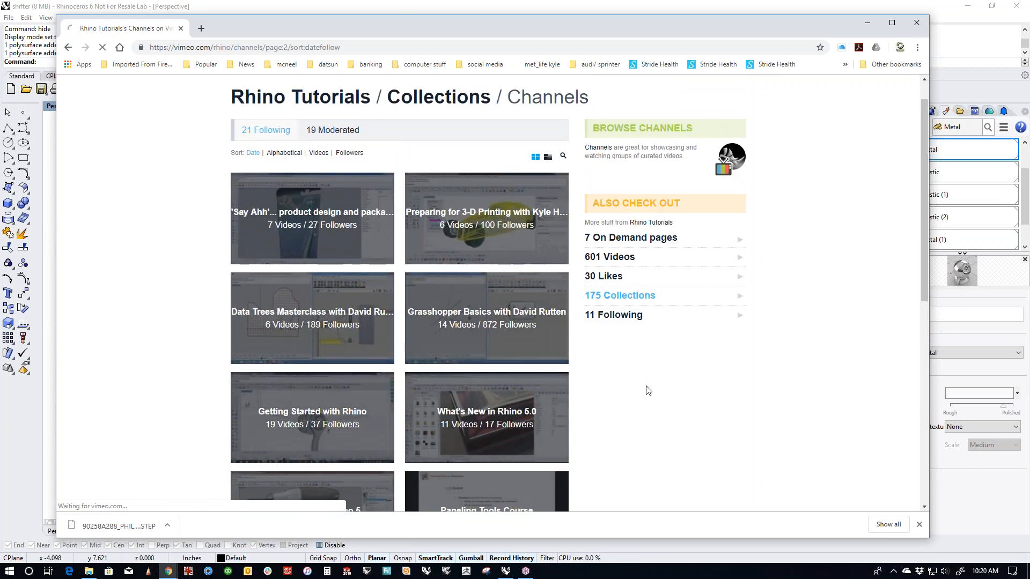
{"action": "scroll", "coordinate": [467, 376], "scroll_direction": "down", "scroll_amount": 20}
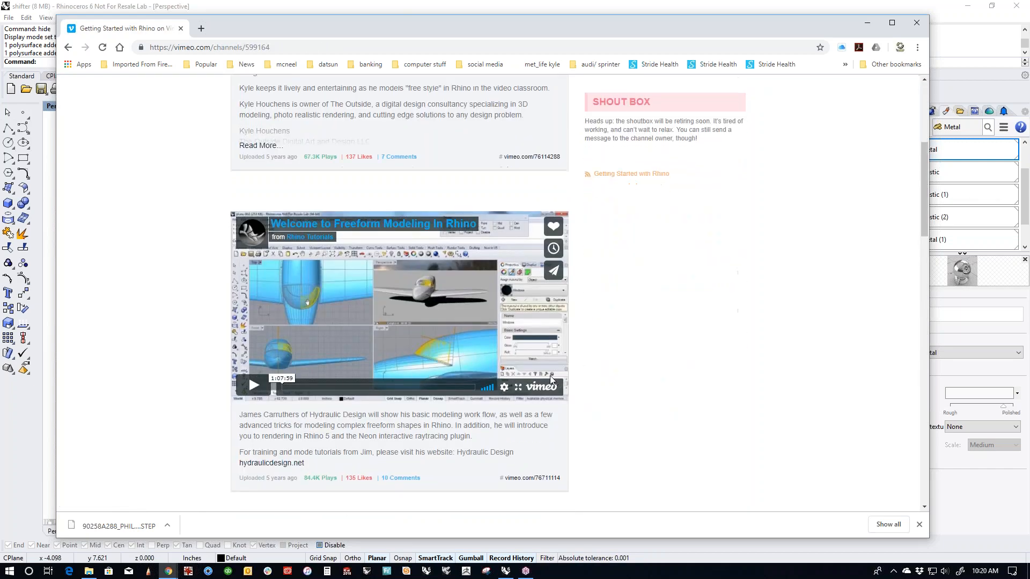
{"action": "scroll", "coordinate": [575, 376], "scroll_direction": "down", "scroll_amount": 10}
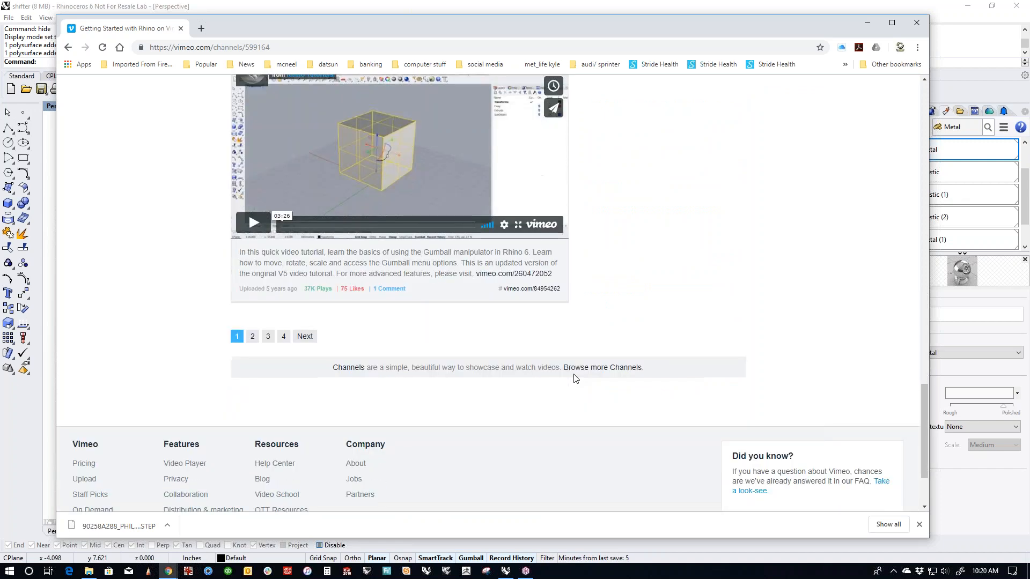
{"action": "scroll", "coordinate": [548, 374], "scroll_direction": "up", "scroll_amount": 15}
{"action": "scroll", "coordinate": [548, 370], "scroll_direction": "up", "scroll_amount": 10}
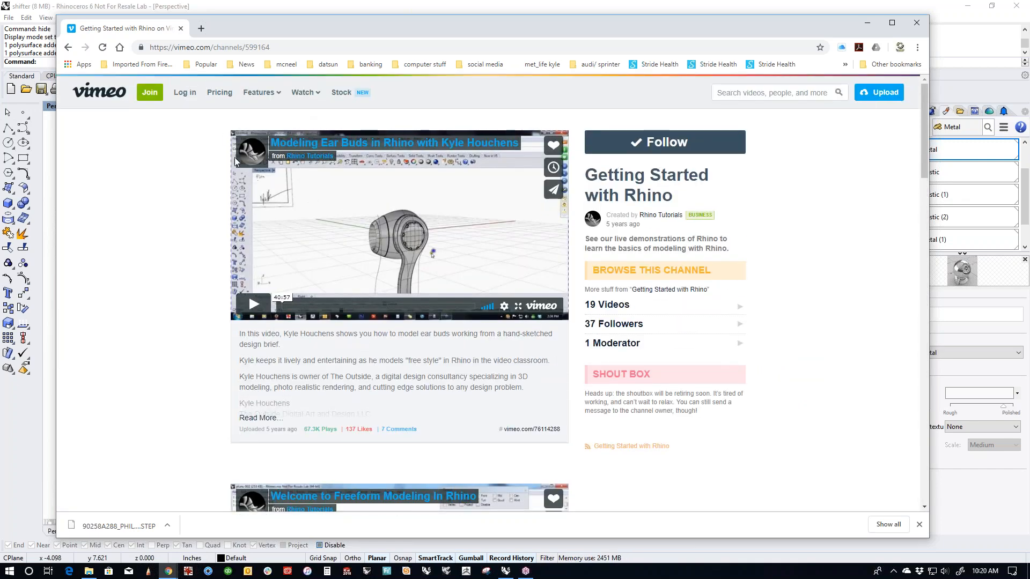
Step: Go back through the channels list to the main Rhino Tutorials profile page
{"action": "left_click", "coordinate": [68, 47]}
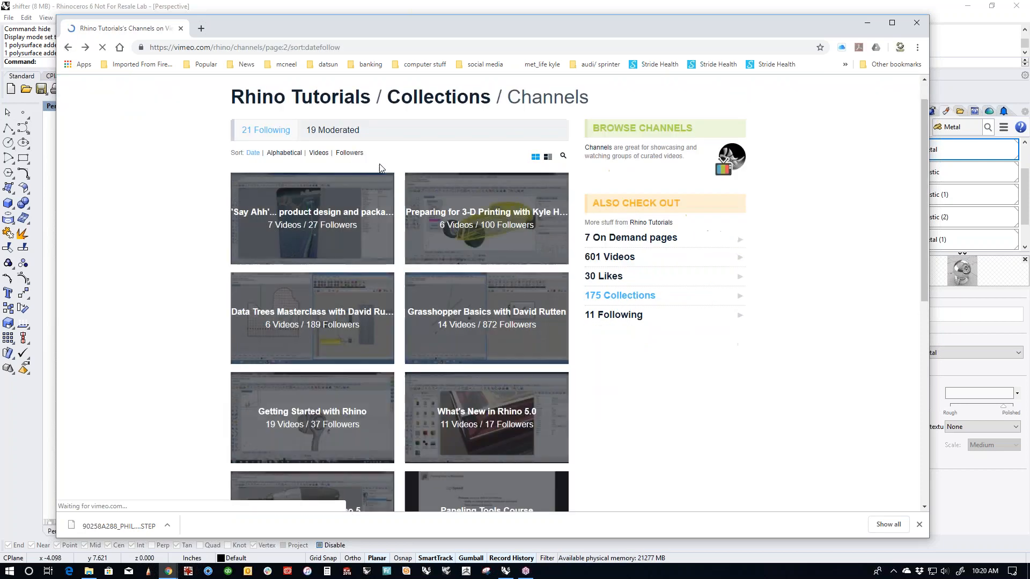
{"action": "left_click", "coordinate": [68, 47]}
{"action": "left_click", "coordinate": [336, 135]}
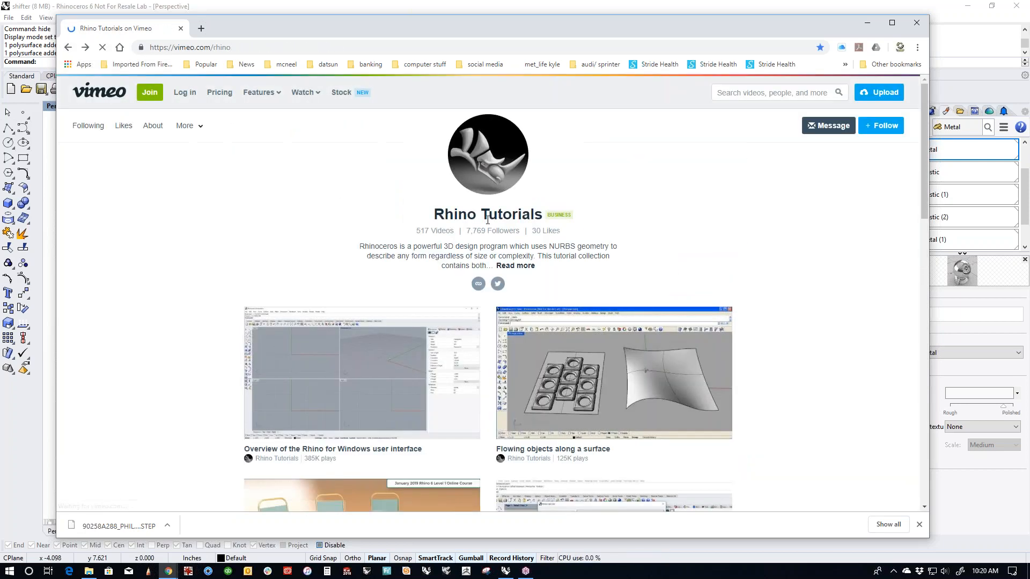
Step: Copy the web address of the Rhino Tutorials page and switch back to the shifter model in Rhino
{"action": "left_click", "coordinate": [185, 47]}
{"action": "right_click", "coordinate": [185, 48]}
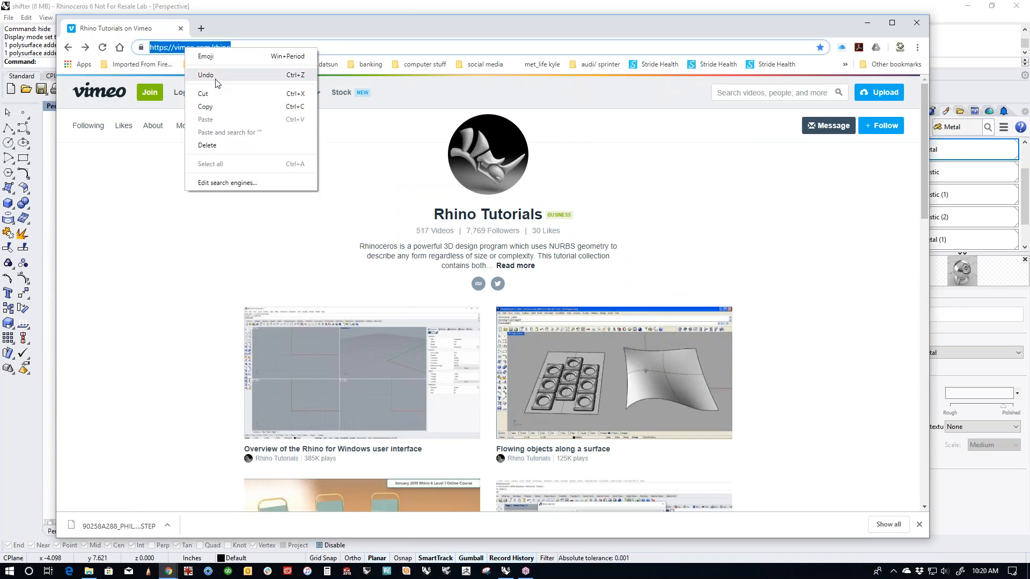
{"action": "left_click", "coordinate": [213, 109]}
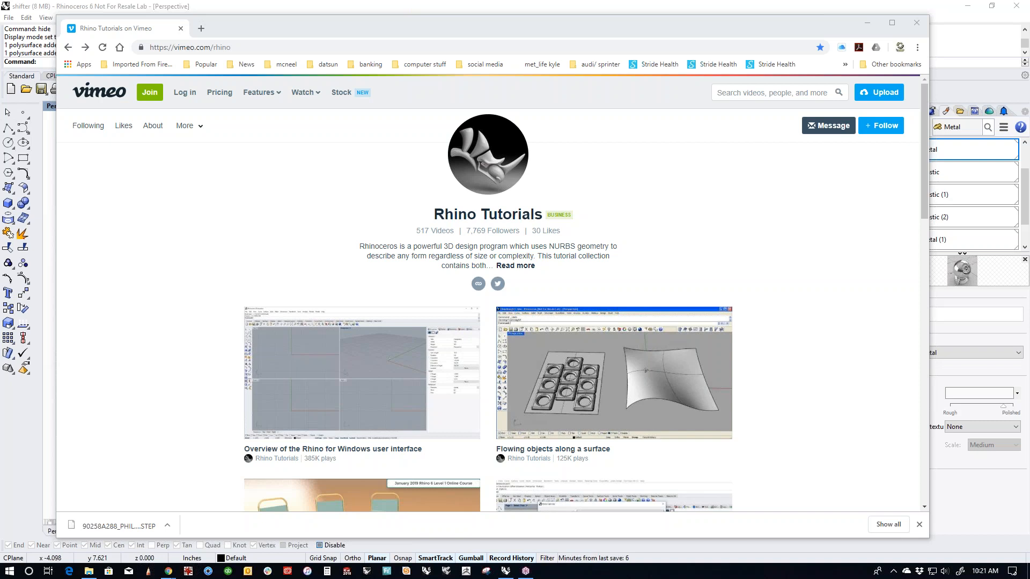
{"action": "left_click", "coordinate": [532, 8]}
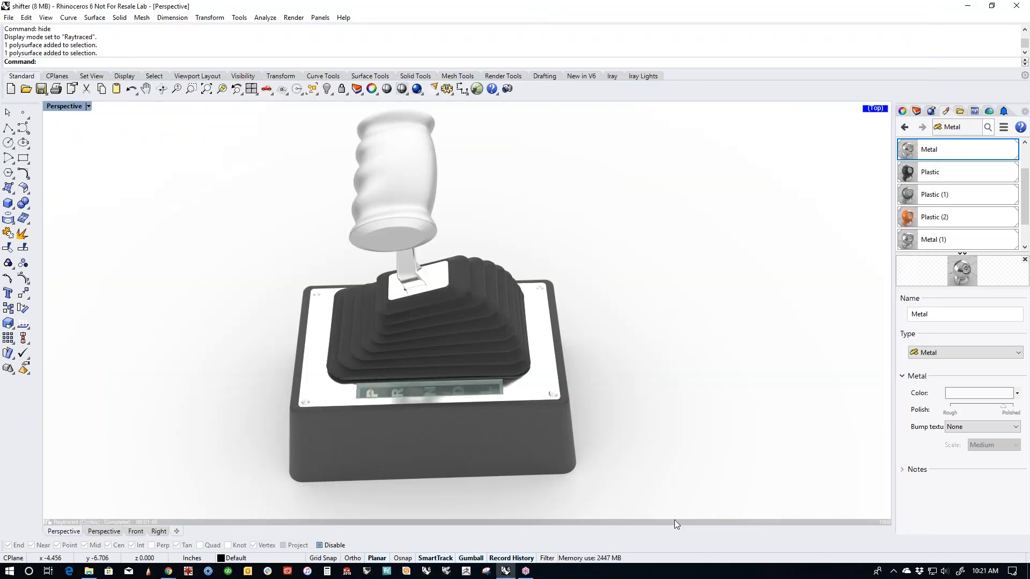